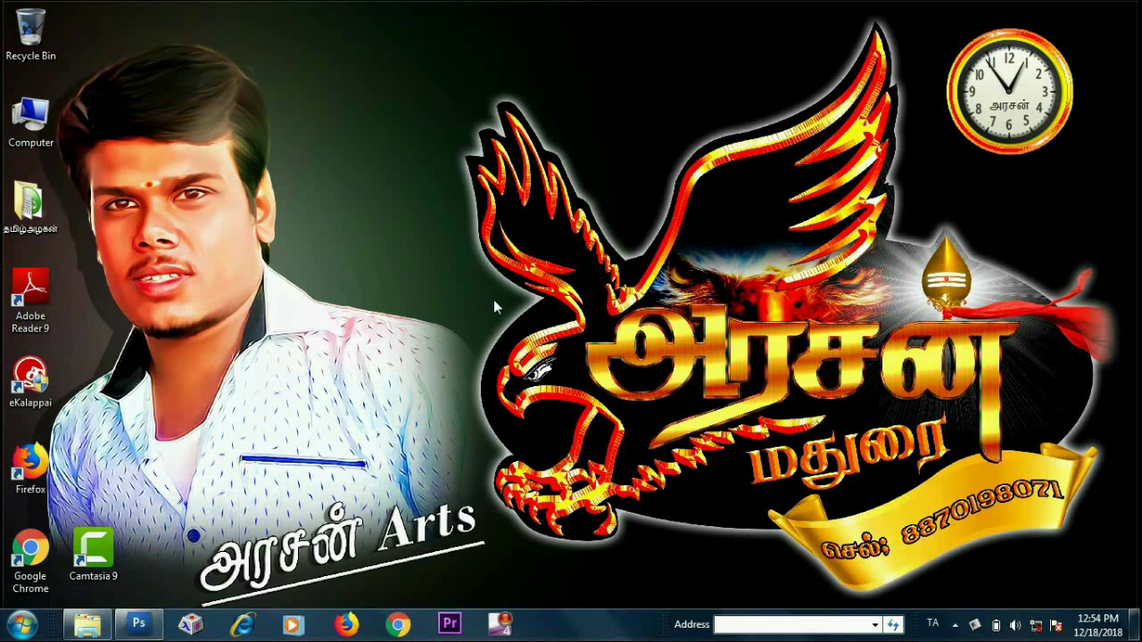
# Refresh the desktop, then drag DoqsZZtU8AEQmTR.jpg from Local Disk (D:) onto Photoshop's taskbar button
pyautogui.rightClick(496, 304)
pyautogui.click(534, 348)
pyautogui.click(147, 627)
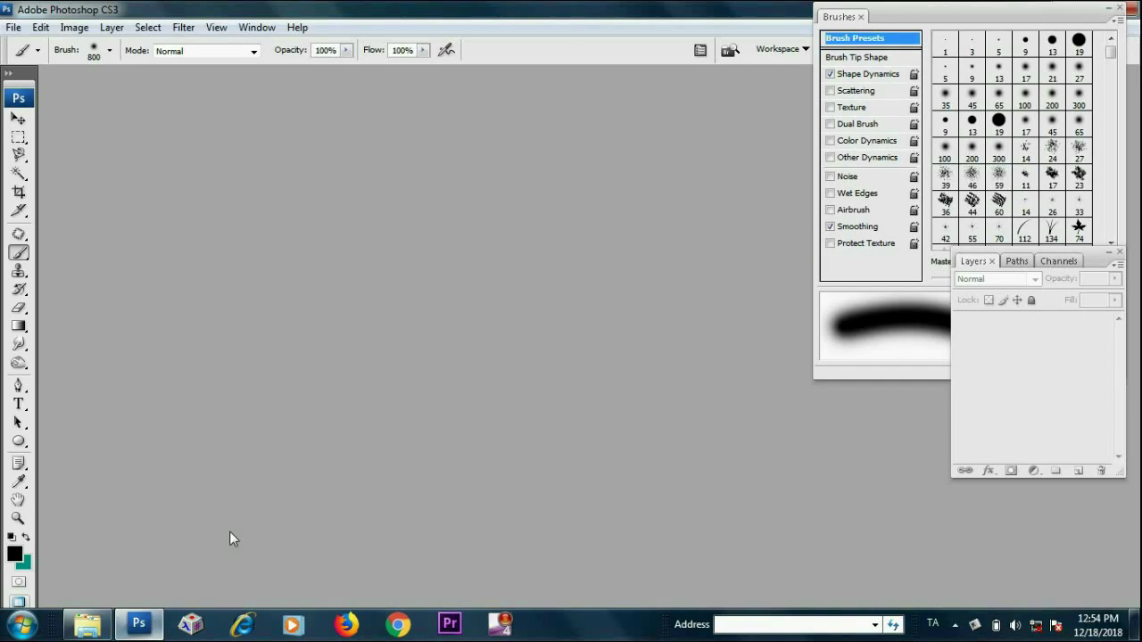
pyautogui.click(98, 630)
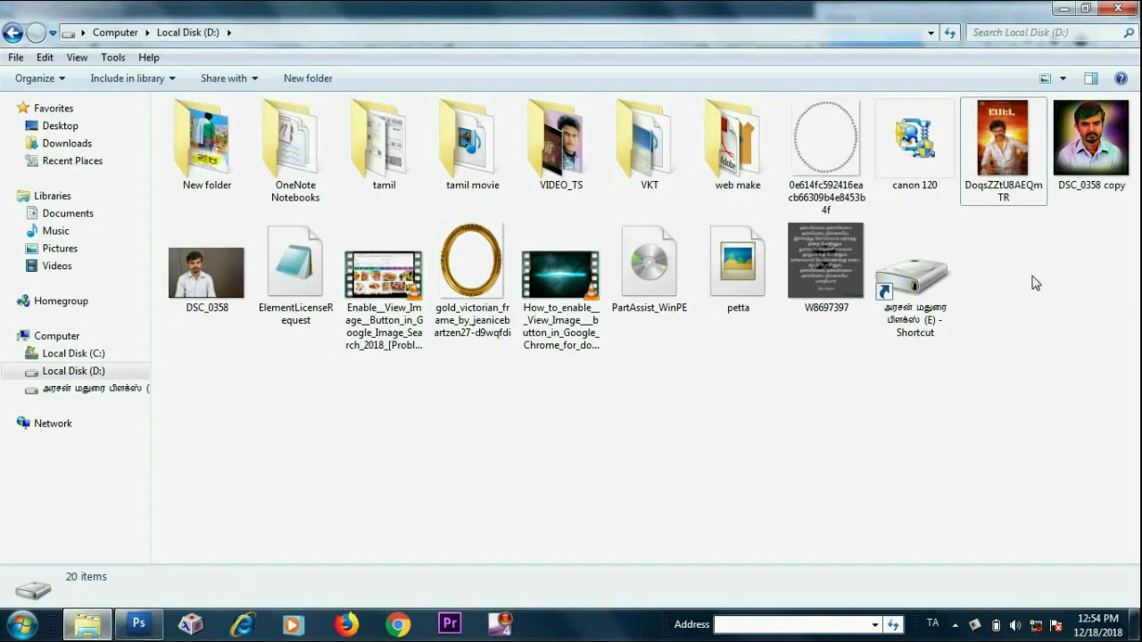
pyautogui.moveTo(1006, 152); pyautogui.dragTo(351, 510)
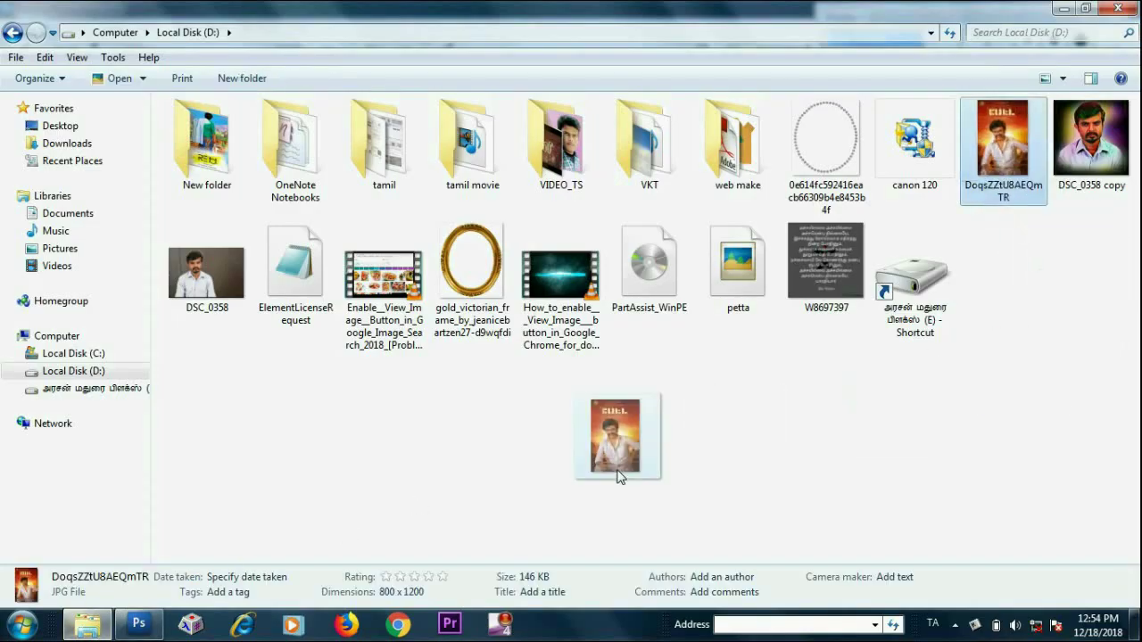
pyautogui.moveTo(350, 510); pyautogui.dragTo(187, 547)
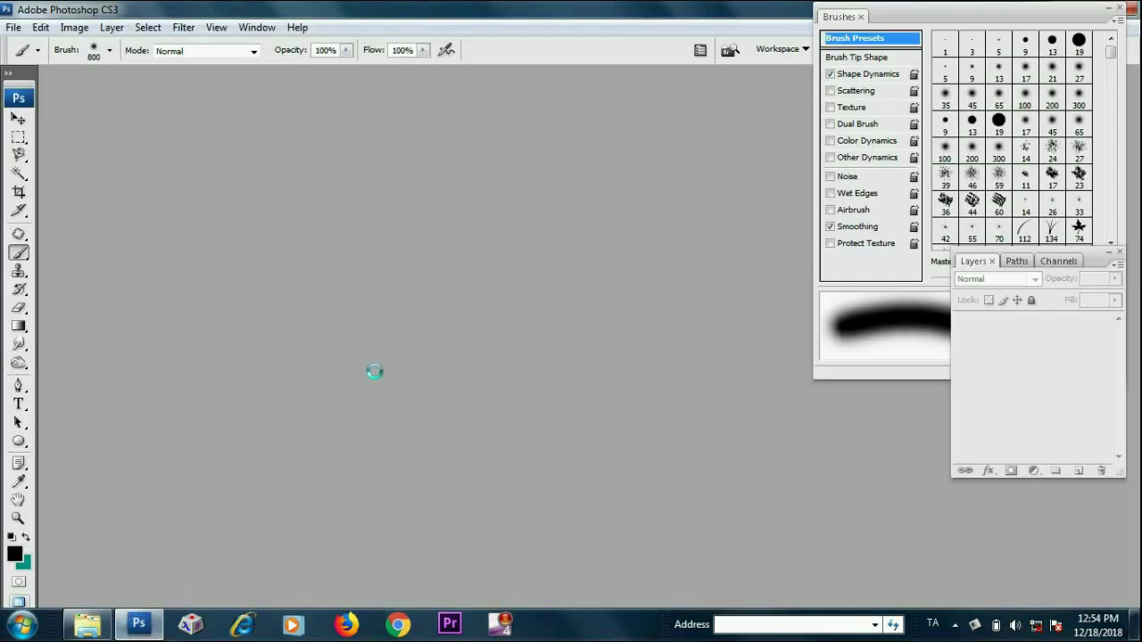
# Open the dropped poster and resample it to 3333 × 5000 pixels at 300 pixels/inch
pyautogui.moveTo(375, 372); pyautogui.dragTo(374, 371)
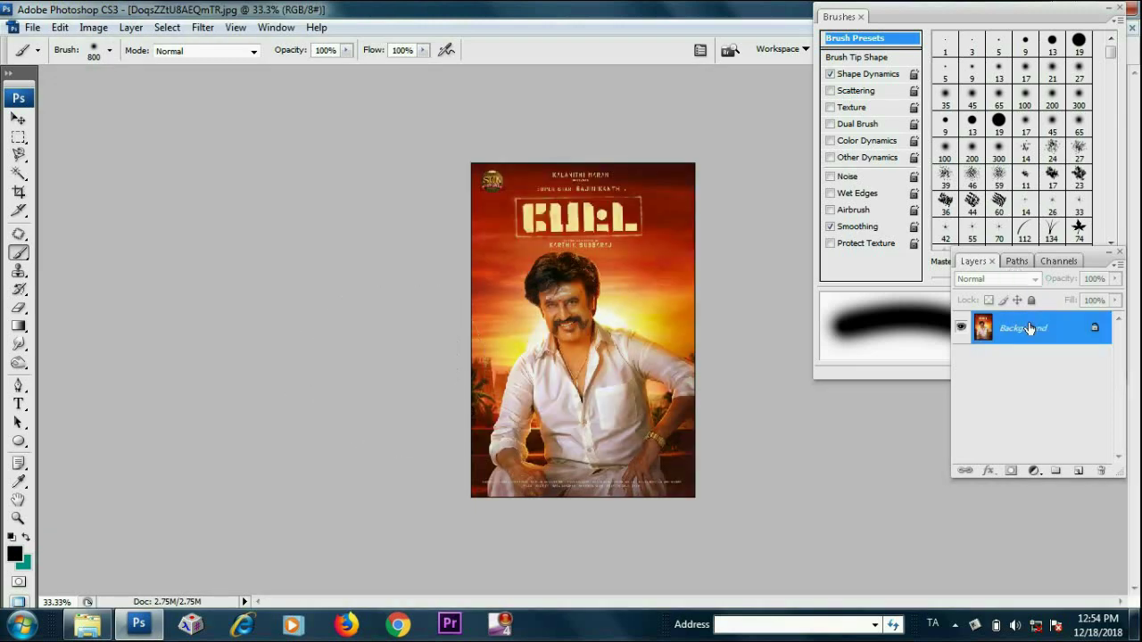
pyautogui.press('v')
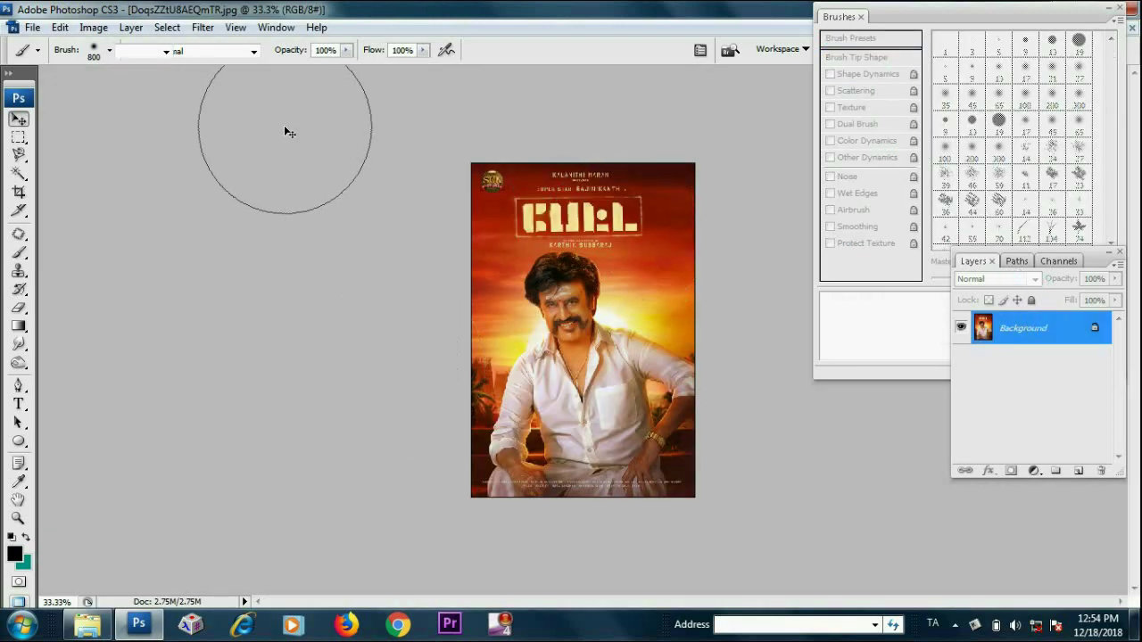
pyautogui.click(94, 28)
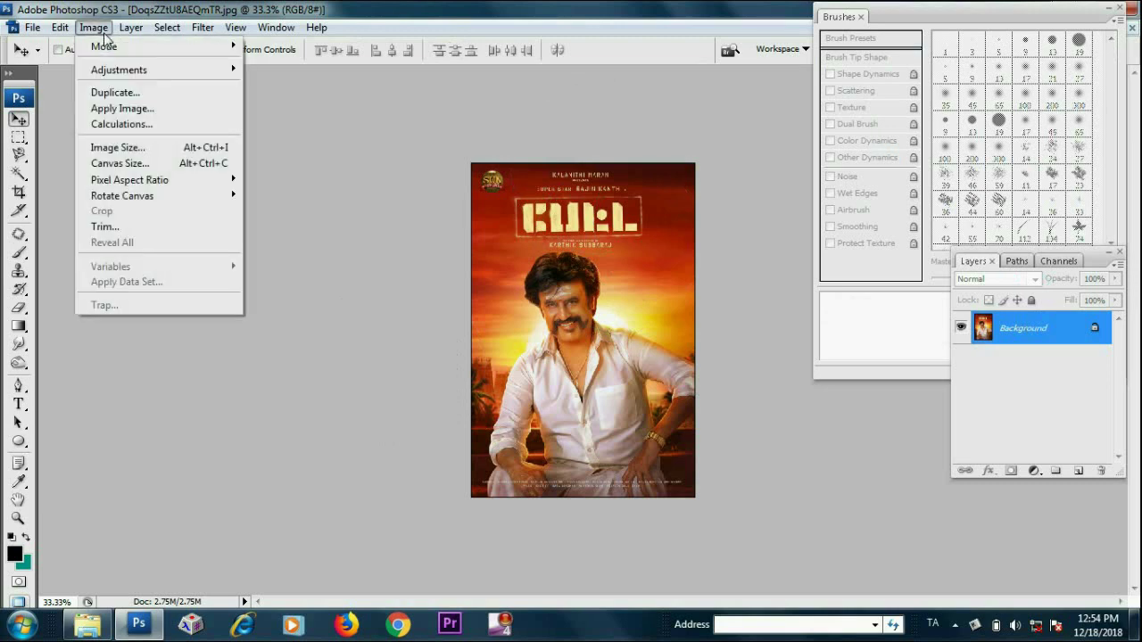
pyautogui.click(135, 148)
pyautogui.write('300')
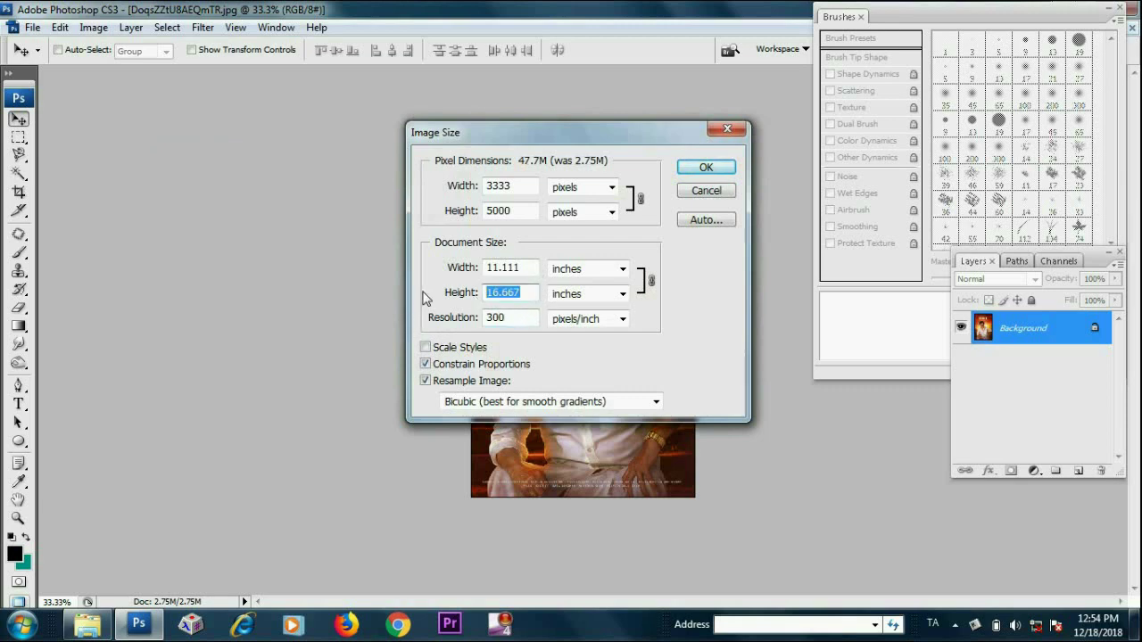
pyautogui.click(706, 168)
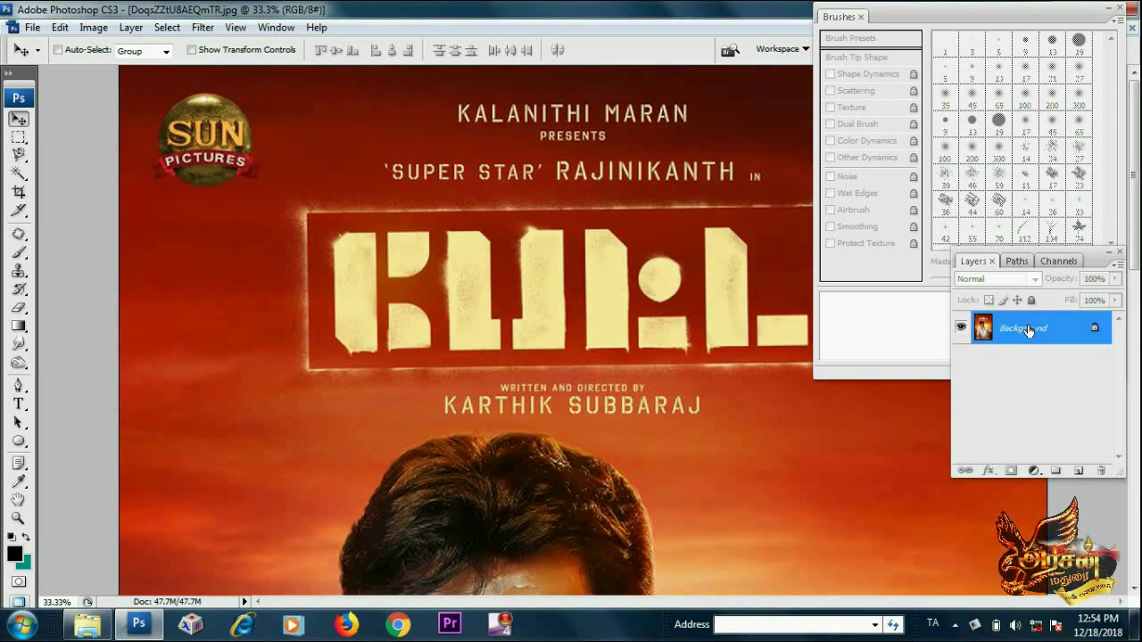
# Switch to full-screen view and zoom in on the credit lettering over the hand
pyautogui.keyDown('alt'); pyautogui.click(393, 479); pyautogui.keyUp('alt')
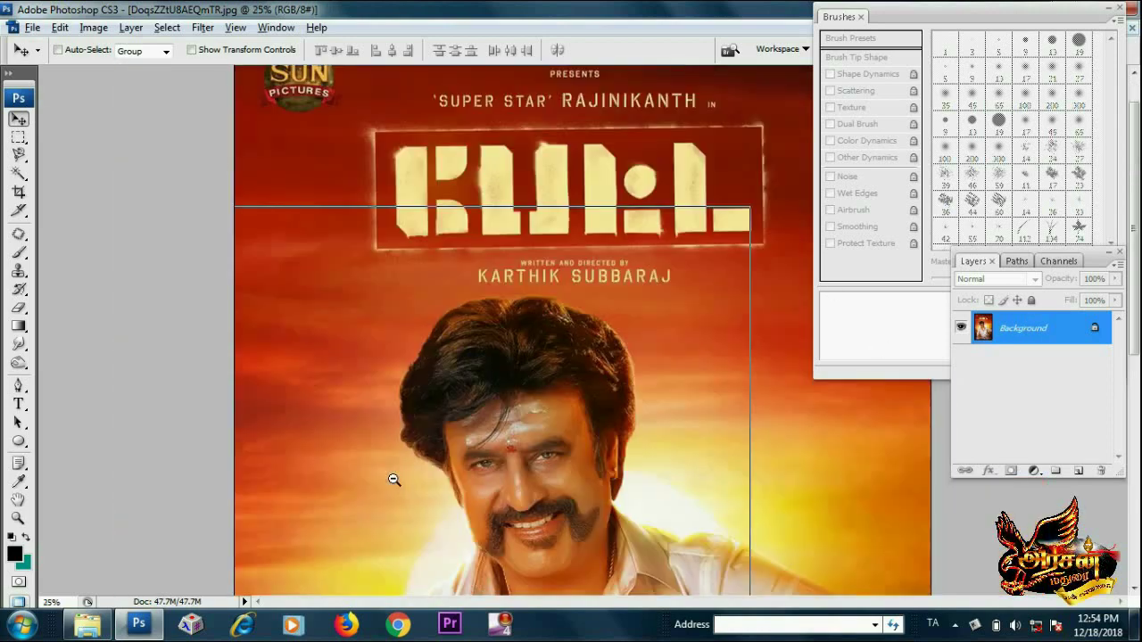
pyautogui.press('f')
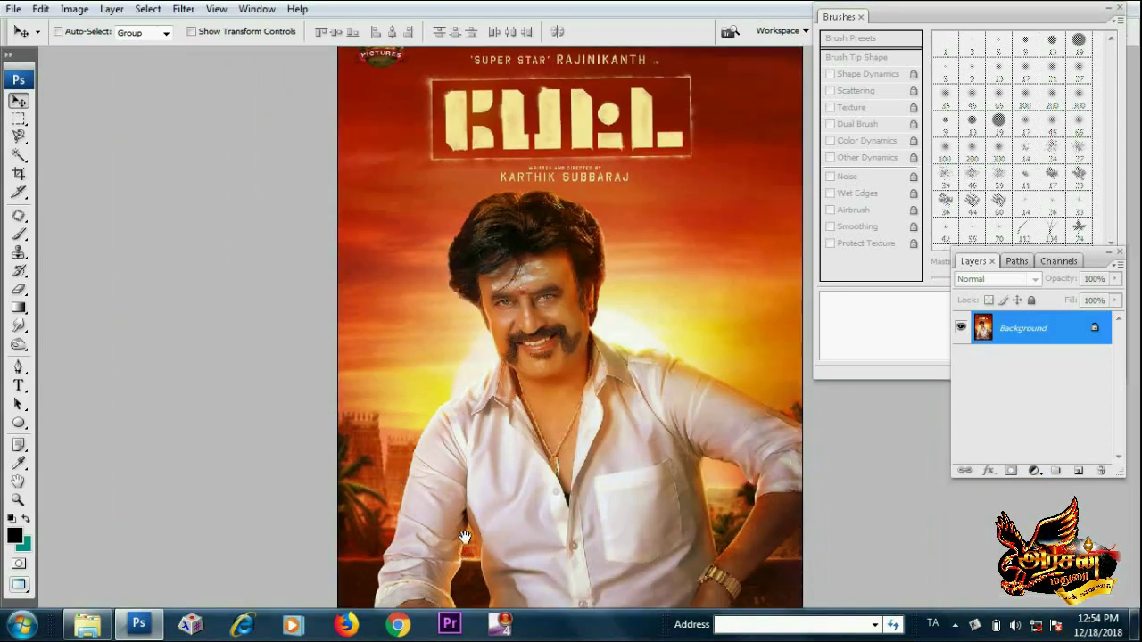
pyautogui.moveTo(465, 536); pyautogui.dragTo(495, 344)
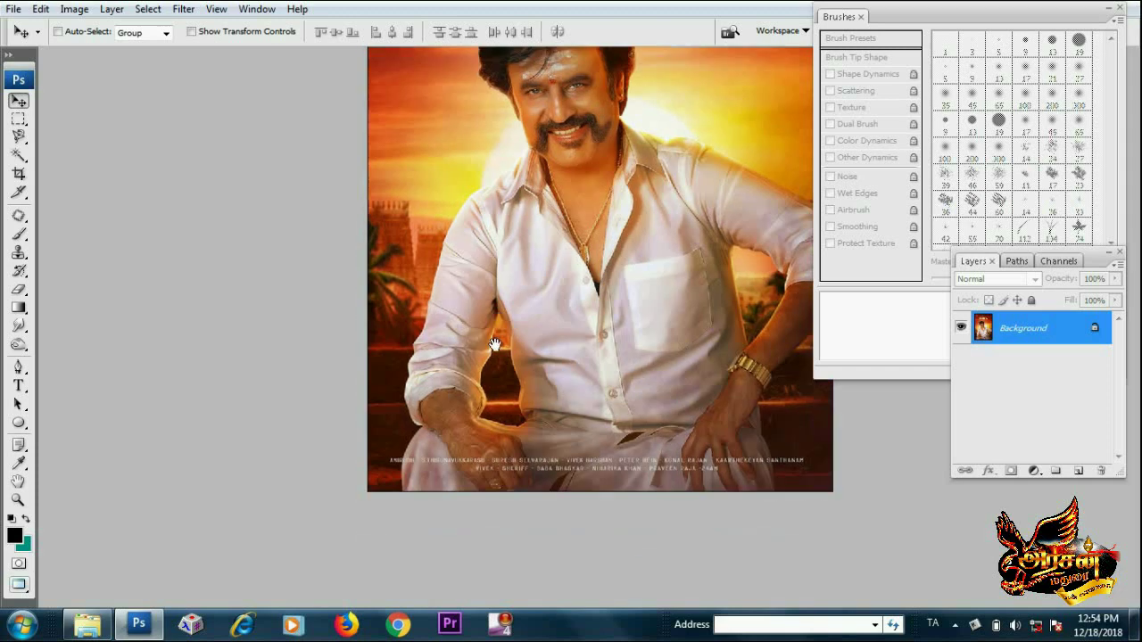
pyautogui.click(464, 461)
pyautogui.click(419, 463)
pyautogui.click(366, 465)
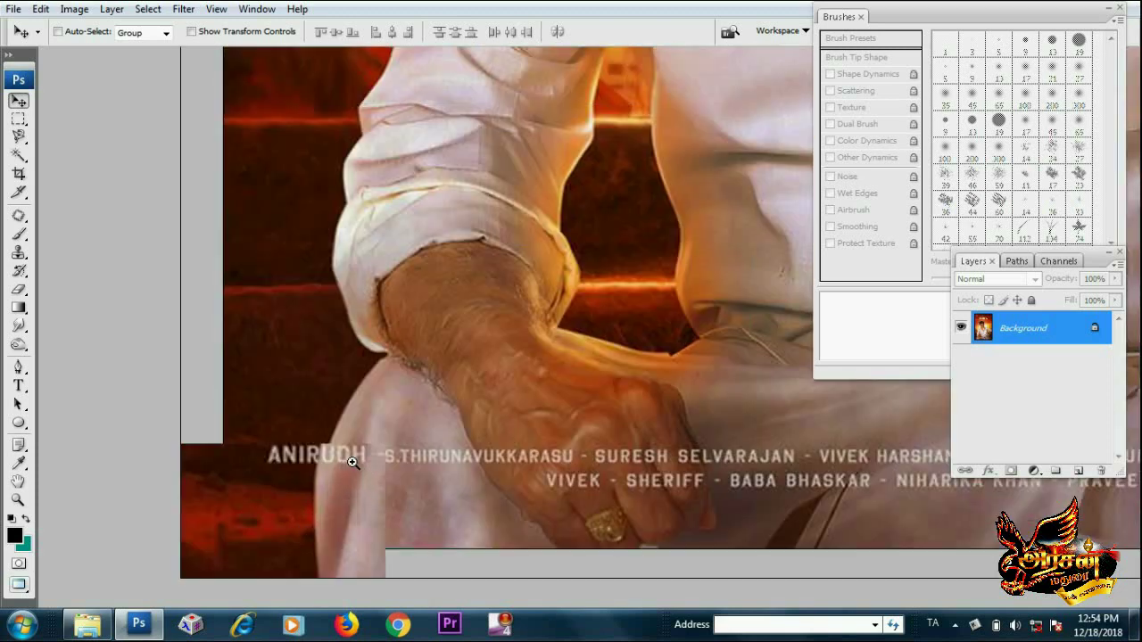
pyautogui.click(353, 462)
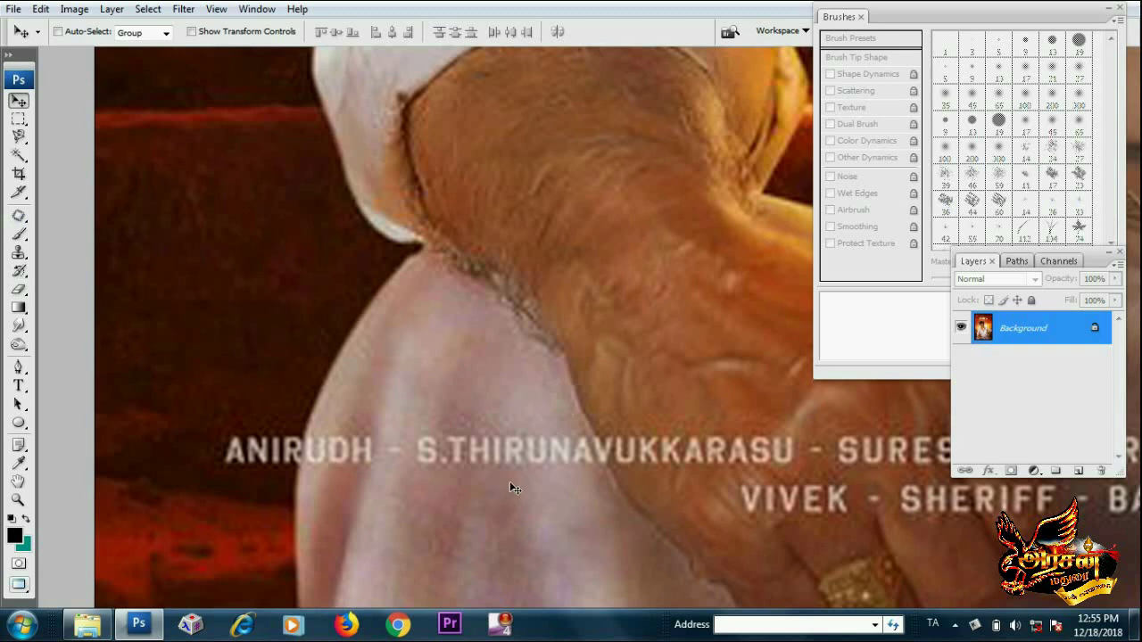
# Use the Clone Stamp at brush size 35 to paint out credit letters over the sleeve and arm
pyautogui.click(19, 253)
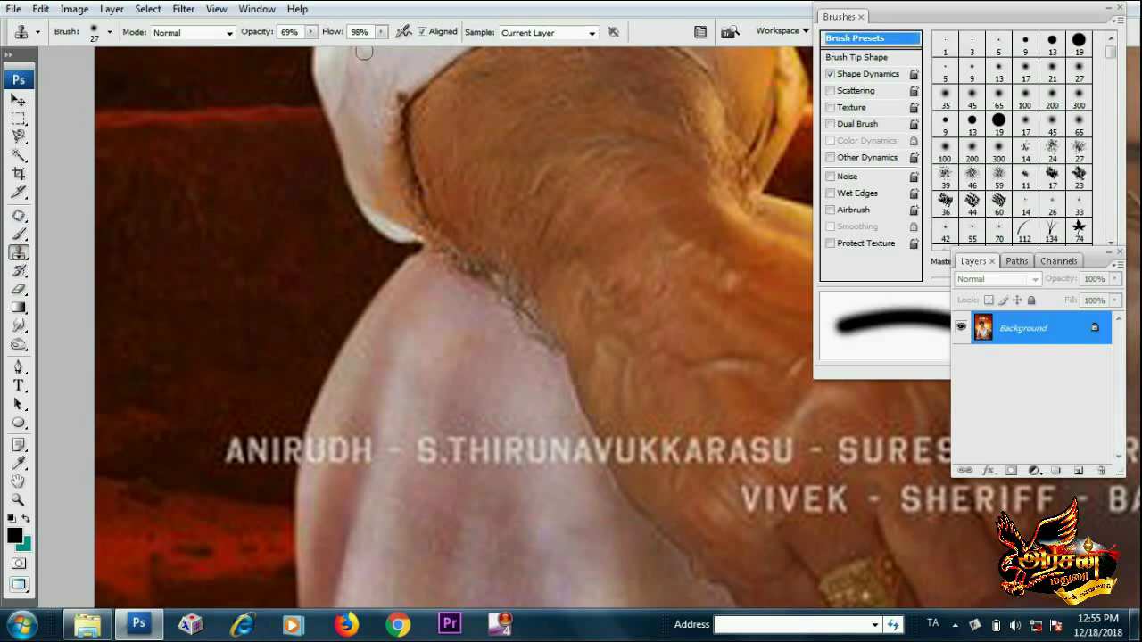
pyautogui.press(']')
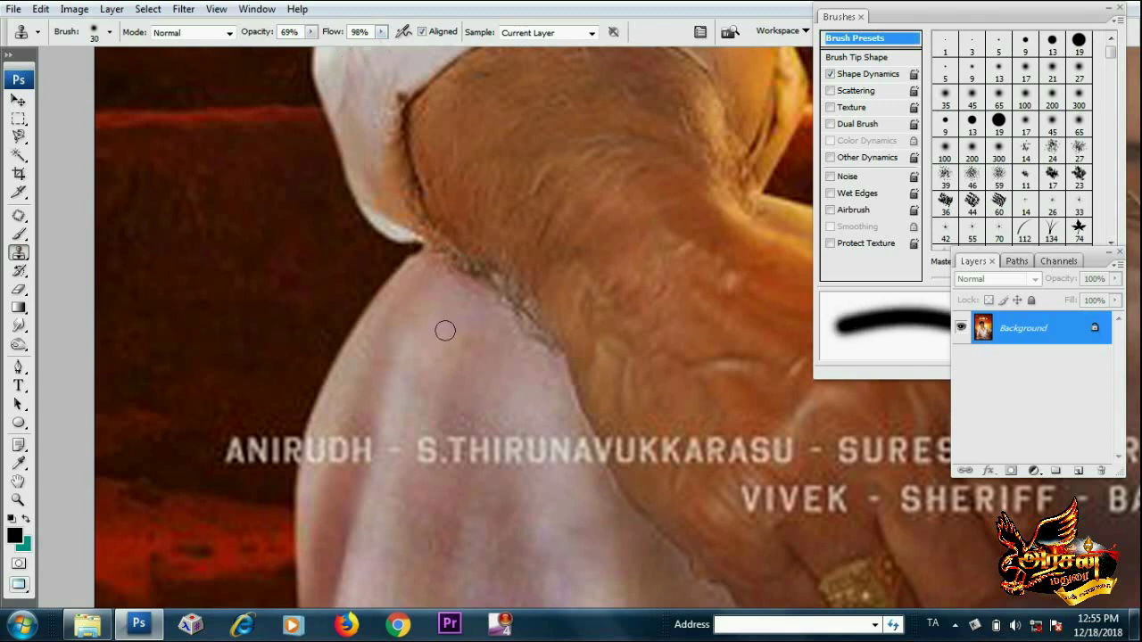
pyautogui.press(']')
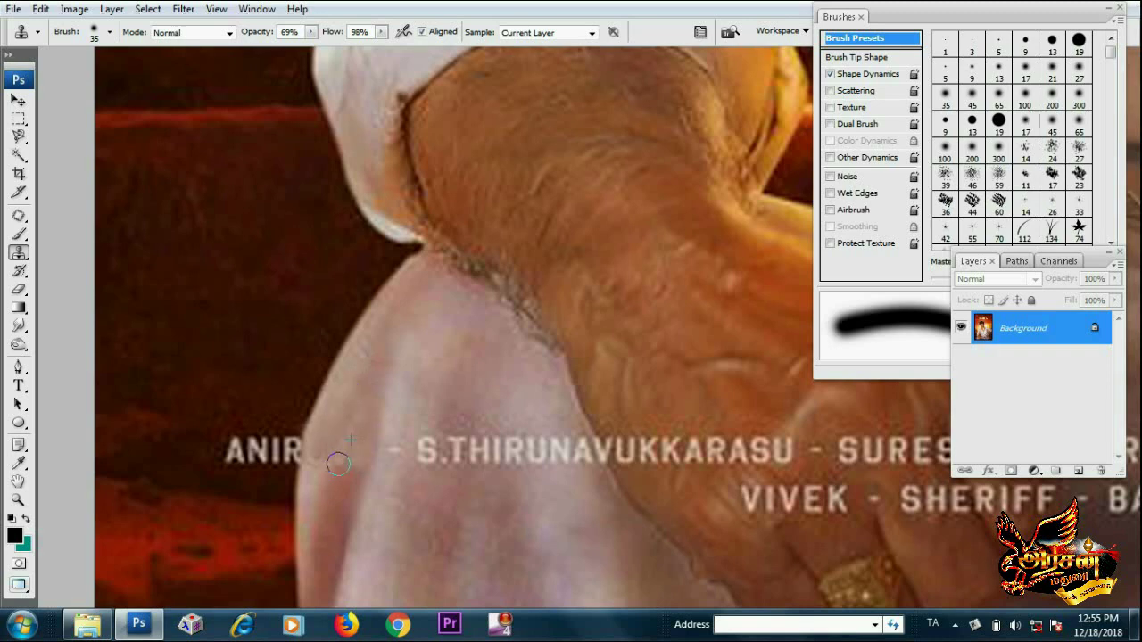
pyautogui.moveTo(428, 420); pyautogui.dragTo(451, 451)
pyautogui.moveTo(381, 31); pyautogui.dragTo(378, 50)
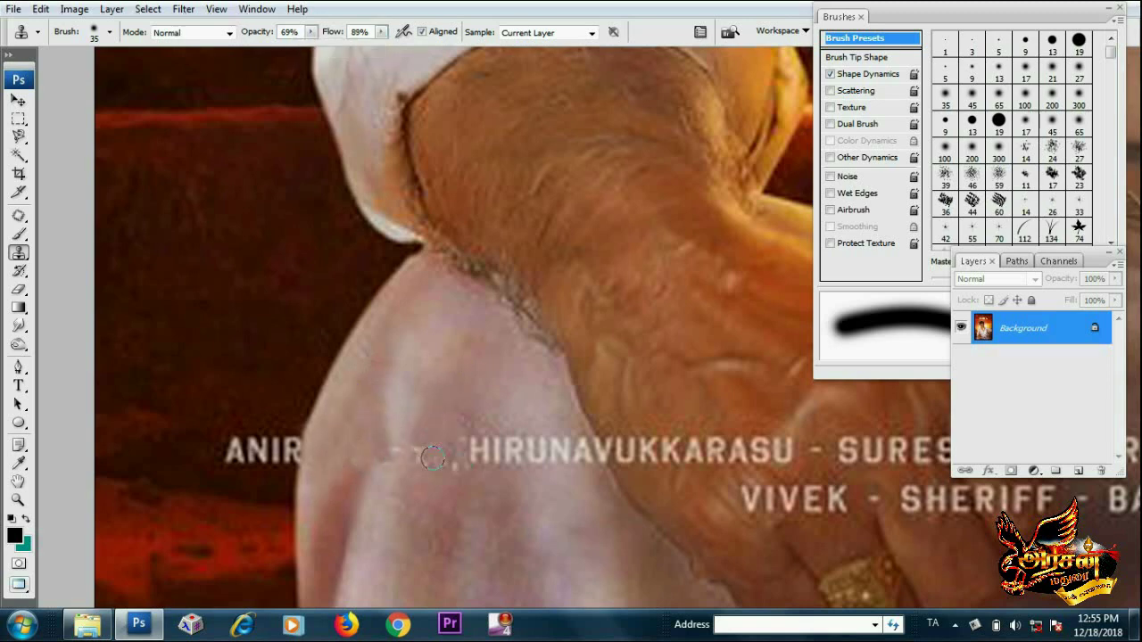
pyautogui.moveTo(424, 450); pyautogui.dragTo(473, 455)
pyautogui.moveTo(504, 413); pyautogui.dragTo(594, 486)
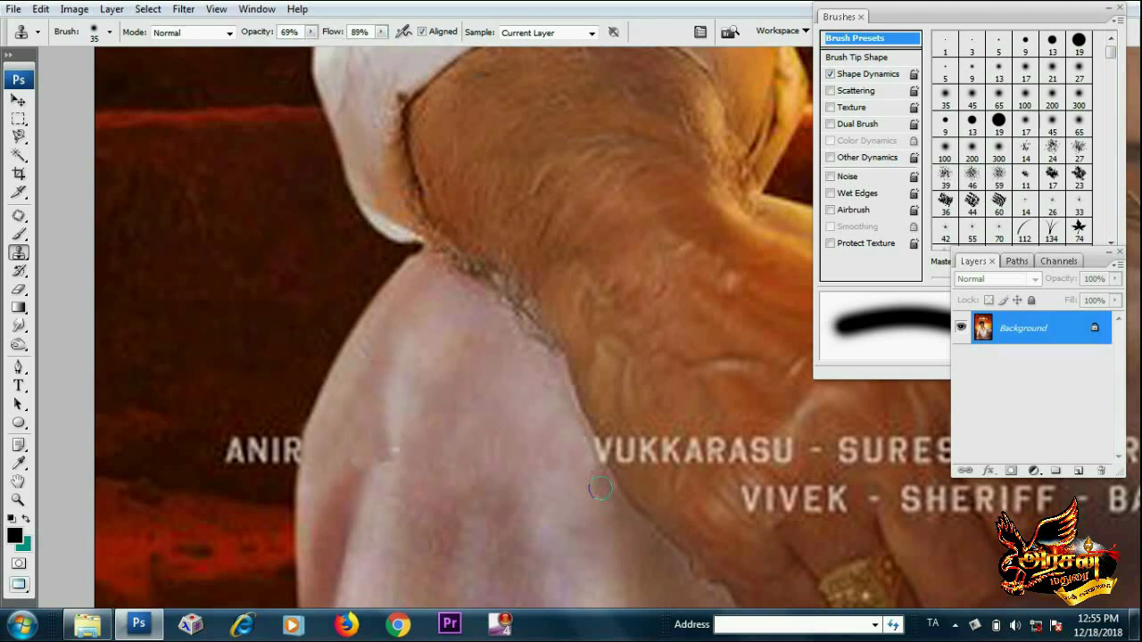
# With a smaller brush, clone out the caption letters over the hand up to SURESH
pyautogui.hotkey('ctrl', '+')
pyautogui.press('[')
pyautogui.press('[')
pyautogui.moveTo(330, 429); pyautogui.dragTo(383, 482)
pyautogui.moveTo(307, 446)
pyautogui.mouseDown()
pyautogui.moveTo(540, 464)
pyautogui.moveTo(572, 455)
pyautogui.mouseUp()
pyautogui.hscroll(3, 571, 455)
pyautogui.moveTo(420, 446); pyautogui.dragTo(545, 451)
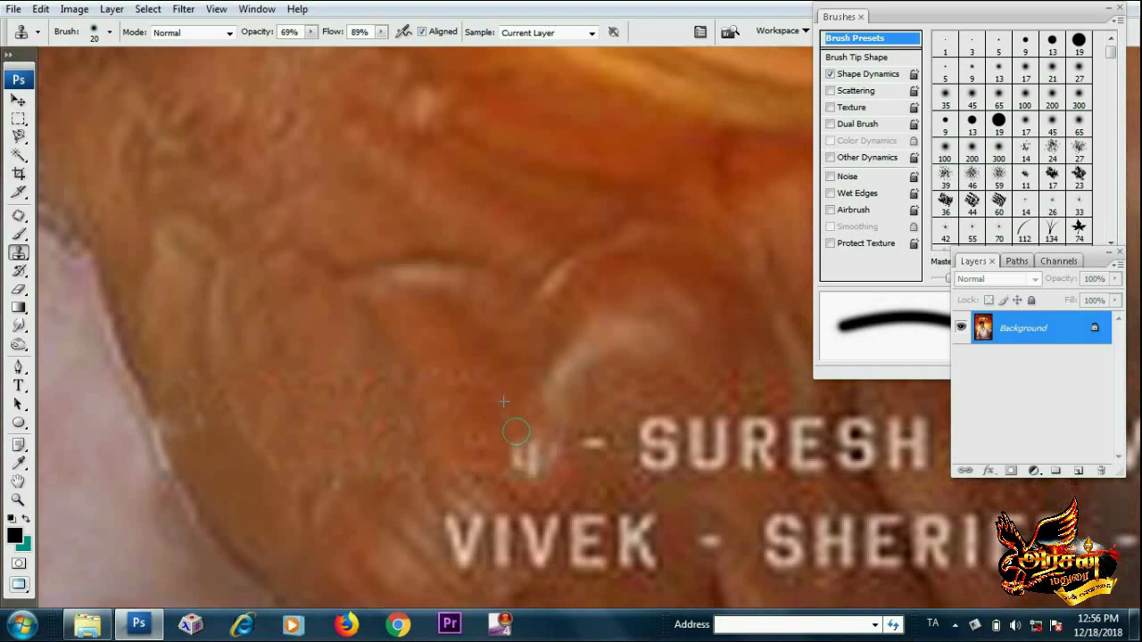
pyautogui.scroll(-2, 535, 446)
pyautogui.hscroll(5, 535, 446)
pyautogui.moveTo(321, 357)
pyautogui.mouseDown()
pyautogui.moveTo(419, 366)
pyautogui.moveTo(460, 321)
pyautogui.moveTo(478, 366)
pyautogui.moveTo(517, 357)
pyautogui.moveTo(624, 388)
pyautogui.moveTo(607, 357)
pyautogui.moveTo(657, 368)
pyautogui.mouseUp()
# Paint out the credit line above SHERIFF, VIVEK, and the start of SHERIFF
pyautogui.moveTo(709, 298)
pyautogui.mouseDown()
pyautogui.moveTo(742, 401)
pyautogui.moveTo(785, 395)
pyautogui.mouseUp()
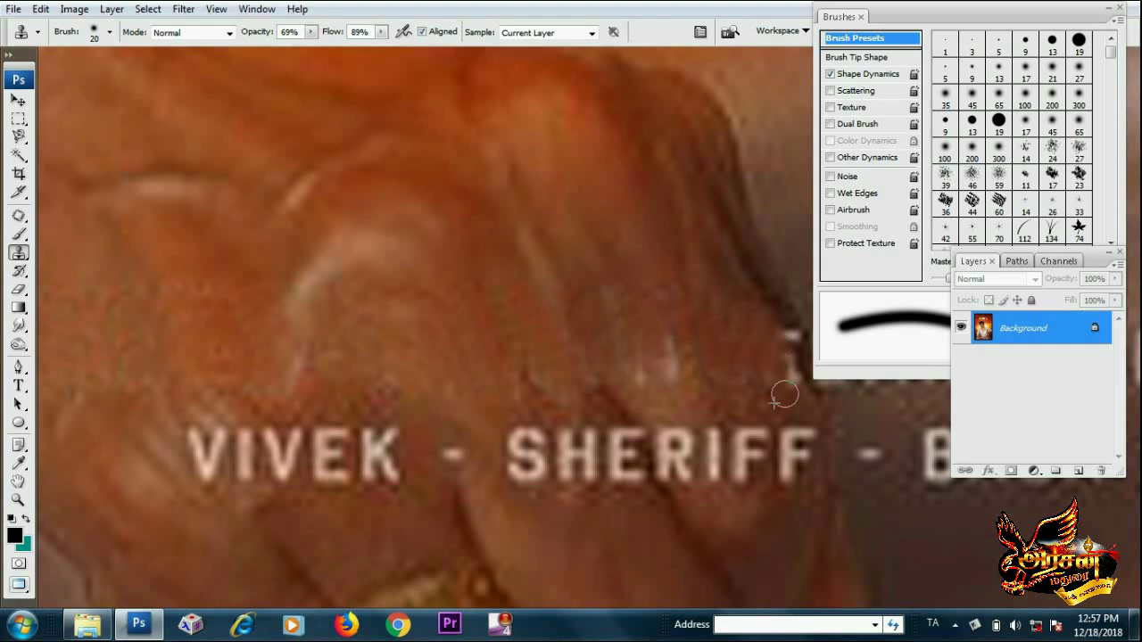
pyautogui.moveTo(293, 396)
pyautogui.mouseDown()
pyautogui.moveTo(214, 464)
pyautogui.moveTo(348, 446)
pyautogui.moveTo(402, 455)
pyautogui.mouseUp()
pyautogui.moveTo(496, 490)
pyautogui.mouseDown()
pyautogui.moveTo(245, 432)
pyautogui.moveTo(306, 461)
pyautogui.moveTo(377, 449)
pyautogui.mouseUp()
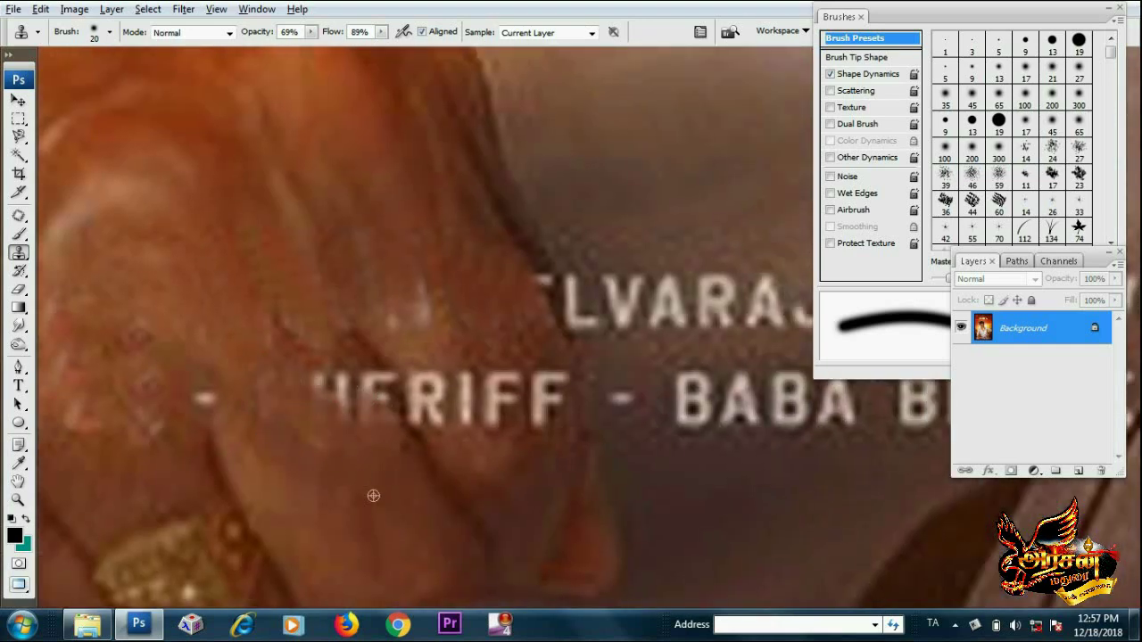
pyautogui.moveTo(339, 410); pyautogui.dragTo(307, 374)
pyautogui.click(954, 624)
pyautogui.rightClick(980, 549)
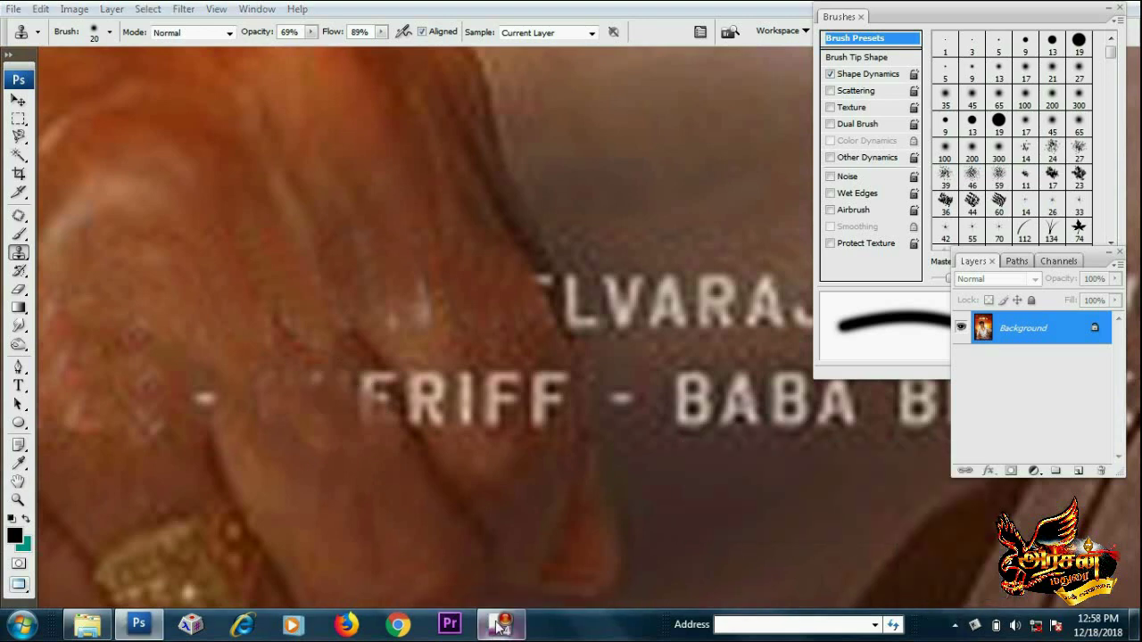
# Clone away the remaining SHERIFF letters and begin patching lettering near BABA BHASKAR
pyautogui.moveTo(366, 357); pyautogui.dragTo(408, 331)
pyautogui.moveTo(414, 410)
pyautogui.mouseDown()
pyautogui.moveTo(494, 449)
pyautogui.moveTo(482, 392)
pyautogui.mouseUp()
pyautogui.keyDown('alt'); pyautogui.click(440, 365); pyautogui.keyUp('alt')
pyautogui.moveTo(451, 428)
pyautogui.mouseDown()
pyautogui.moveTo(499, 393)
pyautogui.moveTo(482, 464)
pyautogui.mouseUp()
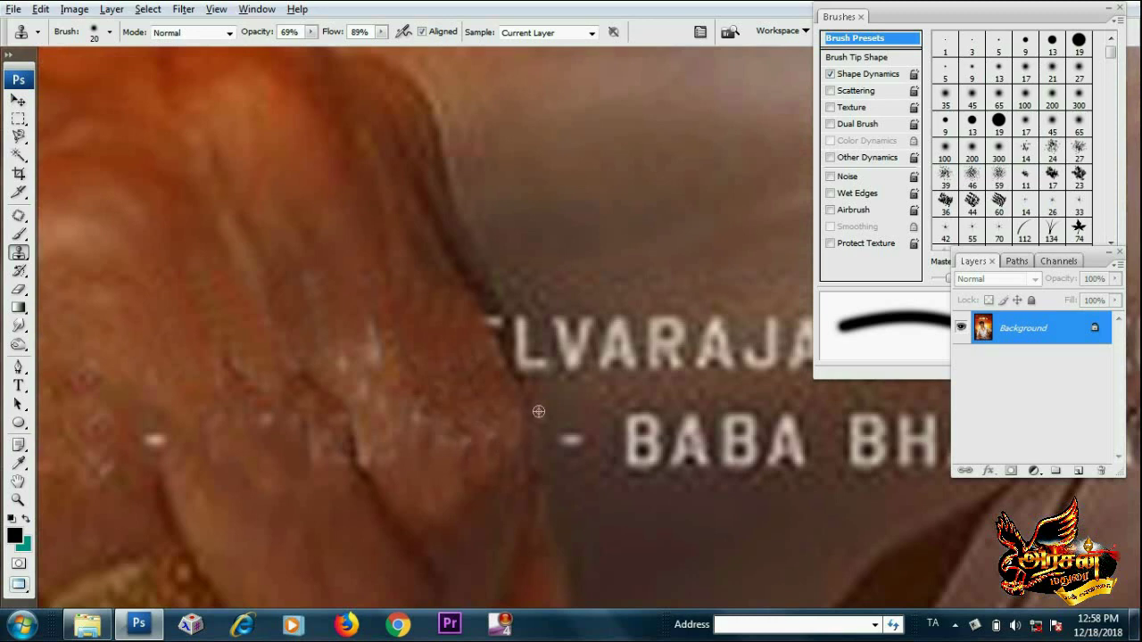
pyautogui.moveTo(535, 410); pyautogui.dragTo(526, 321)
pyautogui.moveTo(897, 399); pyautogui.dragTo(302, 355)
pyautogui.press('j')
pyautogui.moveTo(268, 223)
pyautogui.mouseDown()
pyautogui.moveTo(342, 239)
pyautogui.moveTo(267, 326)
pyautogui.mouseUp()
# Patch out lettering near BABA BHASKAR, HARSHAN, NIHARIKA, PETER, PRAVEEN and KUNAL
pyautogui.moveTo(281, 254); pyautogui.dragTo(433, 199)
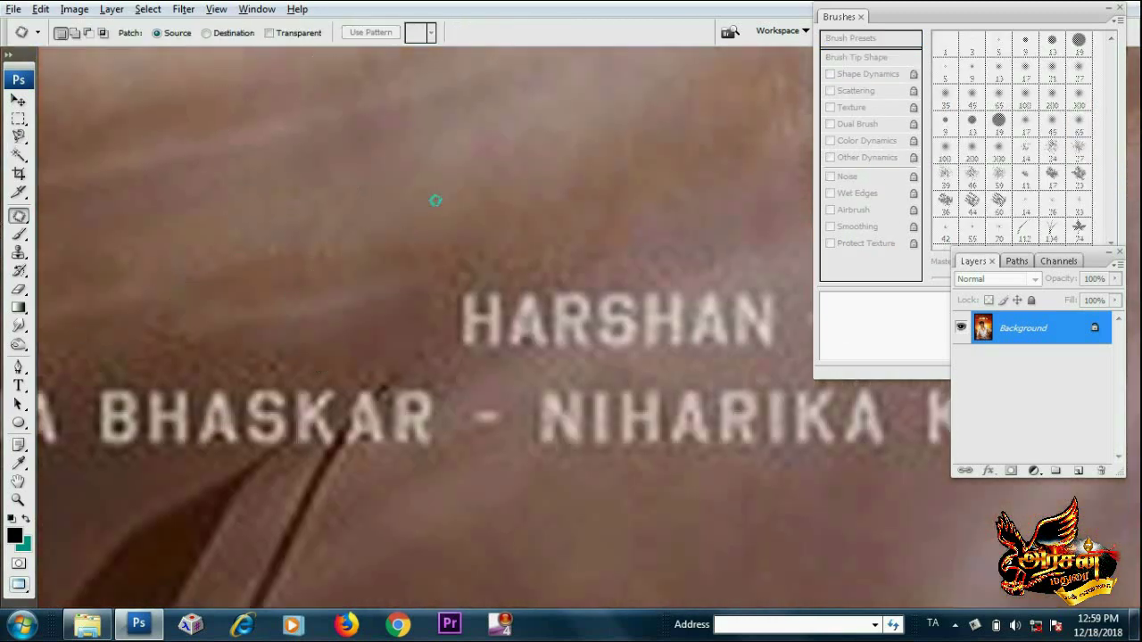
pyautogui.moveTo(377, 222)
pyautogui.mouseDown()
pyautogui.moveTo(393, 330)
pyautogui.moveTo(379, 228)
pyautogui.mouseUp()
pyautogui.moveTo(489, 326); pyautogui.dragTo(282, 362)
pyautogui.moveTo(223, 303); pyautogui.dragTo(98, 392)
pyautogui.moveTo(161, 357); pyautogui.dragTo(357, 357)
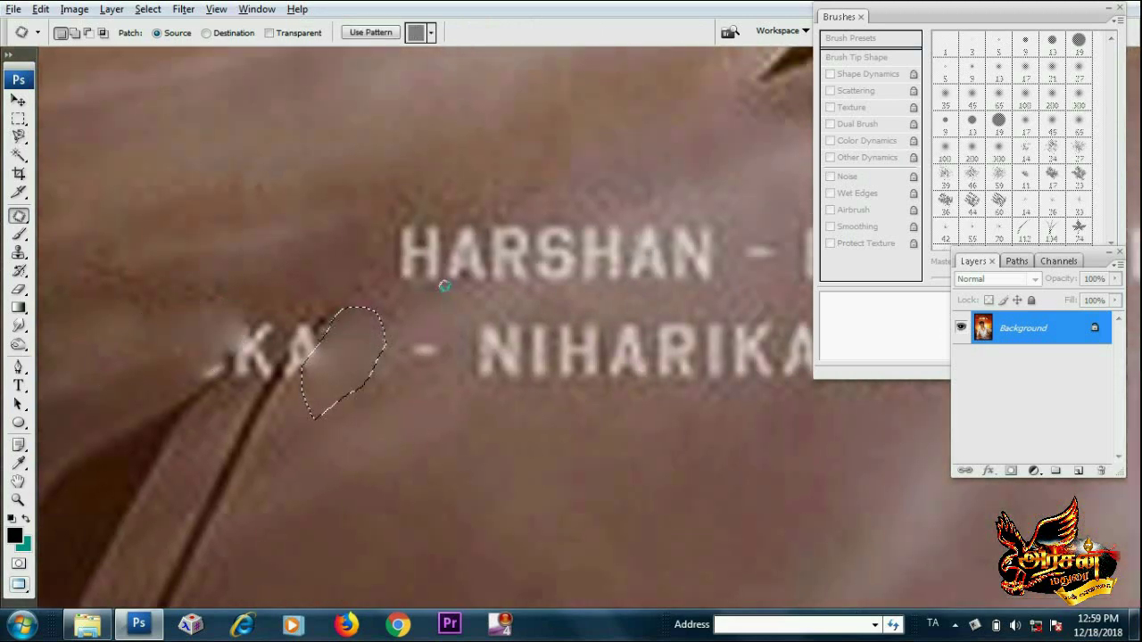
pyautogui.moveTo(384, 312)
pyautogui.mouseDown()
pyautogui.moveTo(522, 158)
pyautogui.moveTo(583, 247)
pyautogui.moveTo(464, 383)
pyautogui.moveTo(382, 324)
pyautogui.moveTo(354, 203)
pyautogui.moveTo(482, 235)
pyautogui.mouseUp()
pyautogui.moveTo(259, 241)
pyautogui.mouseDown()
pyautogui.moveTo(398, 265)
pyautogui.moveTo(415, 306)
pyautogui.moveTo(416, 234)
pyautogui.mouseUp()
pyautogui.moveTo(517, 357); pyautogui.dragTo(535, 420)
pyautogui.moveTo(544, 384); pyautogui.dragTo(586, 326)
pyautogui.moveTo(624, 374); pyautogui.dragTo(589, 259)
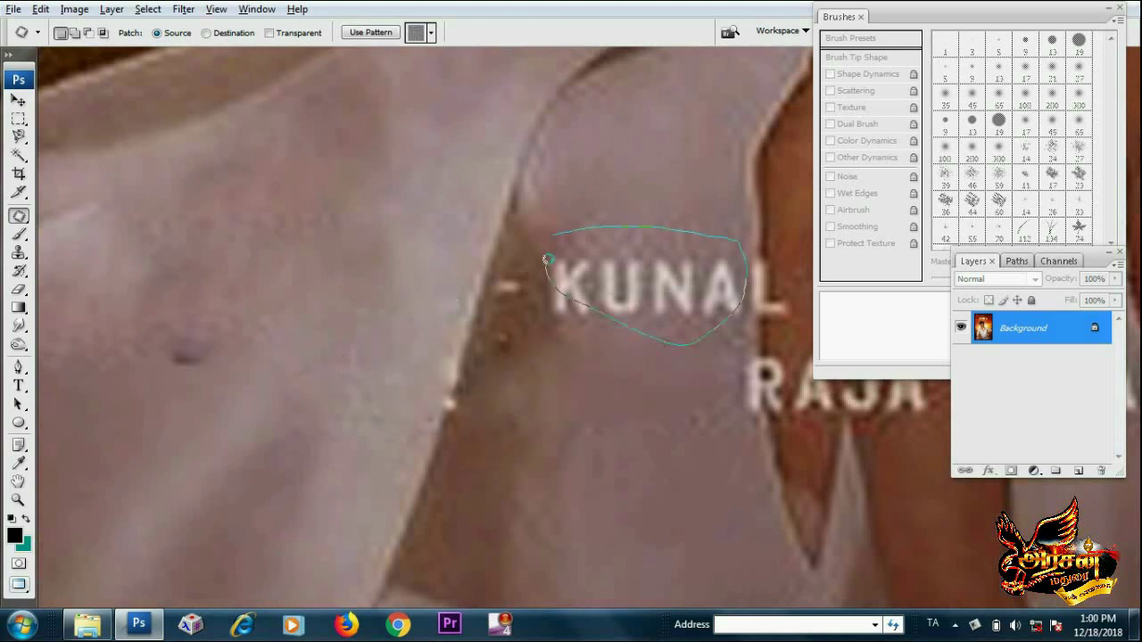
pyautogui.moveTo(758, 380); pyautogui.dragTo(508, 394)
pyautogui.press('s')
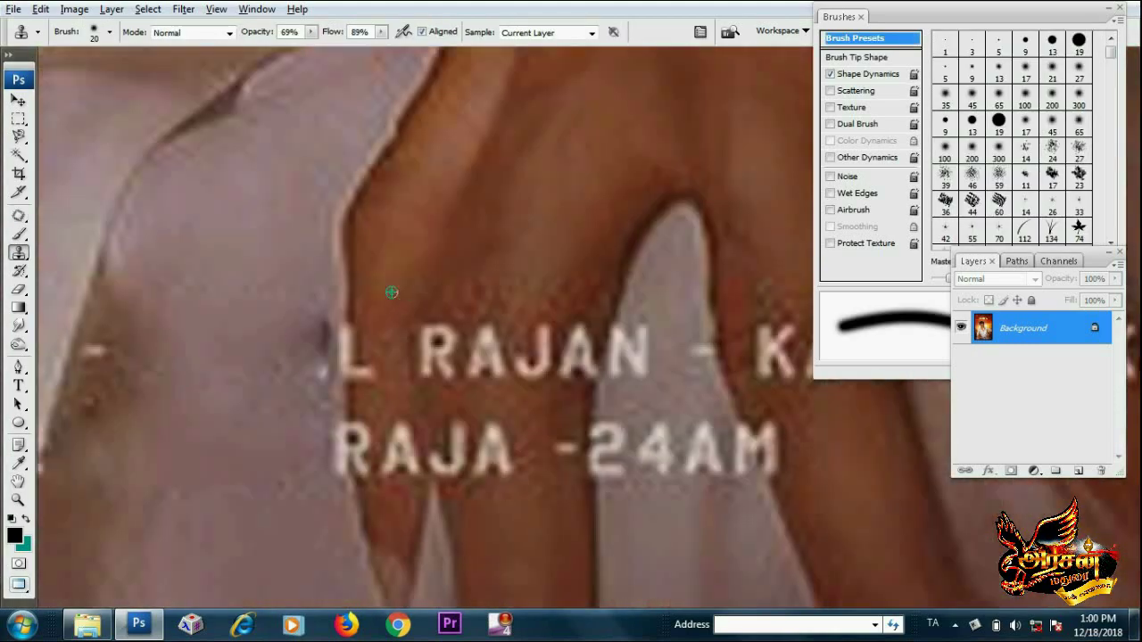
pyautogui.moveTo(361, 312); pyautogui.dragTo(361, 499)
pyautogui.moveTo(392, 423)
pyautogui.mouseDown()
pyautogui.moveTo(374, 482)
pyautogui.moveTo(397, 500)
pyautogui.mouseUp()
pyautogui.moveTo(437, 321)
pyautogui.mouseDown()
pyautogui.moveTo(441, 391)
pyautogui.moveTo(538, 268)
pyautogui.moveTo(581, 377)
pyautogui.moveTo(451, 357)
pyautogui.moveTo(455, 486)
pyautogui.mouseUp()
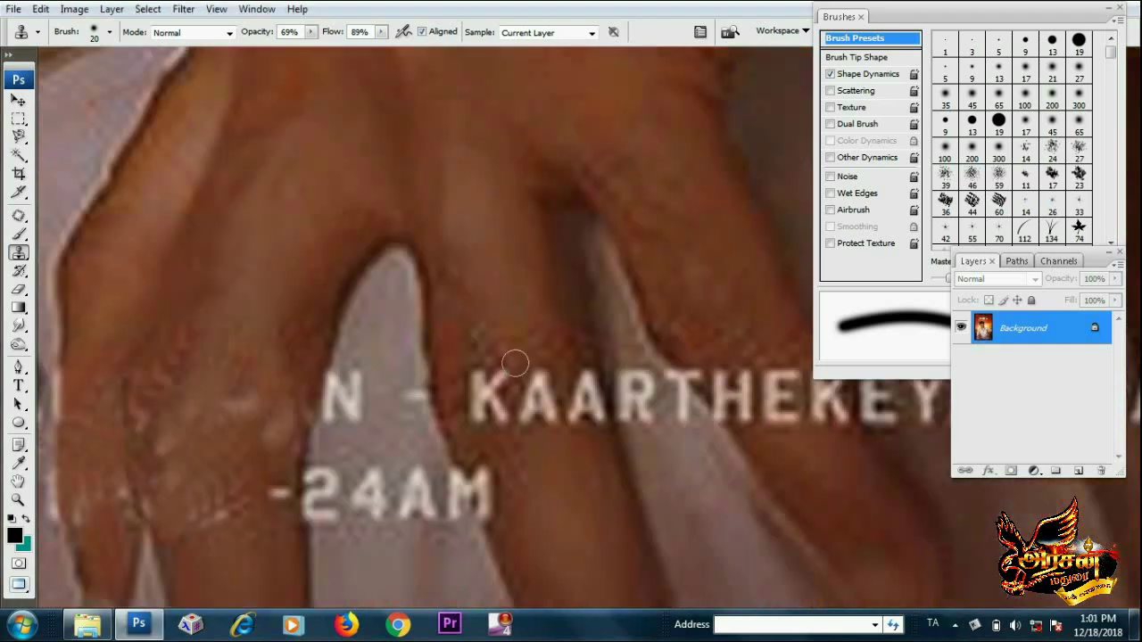
pyautogui.moveTo(517, 364)
pyautogui.mouseDown()
pyautogui.moveTo(535, 401)
pyautogui.moveTo(594, 415)
pyautogui.moveTo(349, 393)
pyautogui.moveTo(462, 395)
pyautogui.mouseUp()
pyautogui.moveTo(411, 348)
pyautogui.mouseDown()
pyautogui.moveTo(556, 387)
pyautogui.moveTo(626, 367)
pyautogui.moveTo(536, 349)
pyautogui.moveTo(580, 370)
pyautogui.moveTo(536, 339)
pyautogui.moveTo(670, 372)
pyautogui.moveTo(612, 300)
pyautogui.moveTo(595, 314)
pyautogui.mouseUp()
pyautogui.hscroll(3, 652, 354)
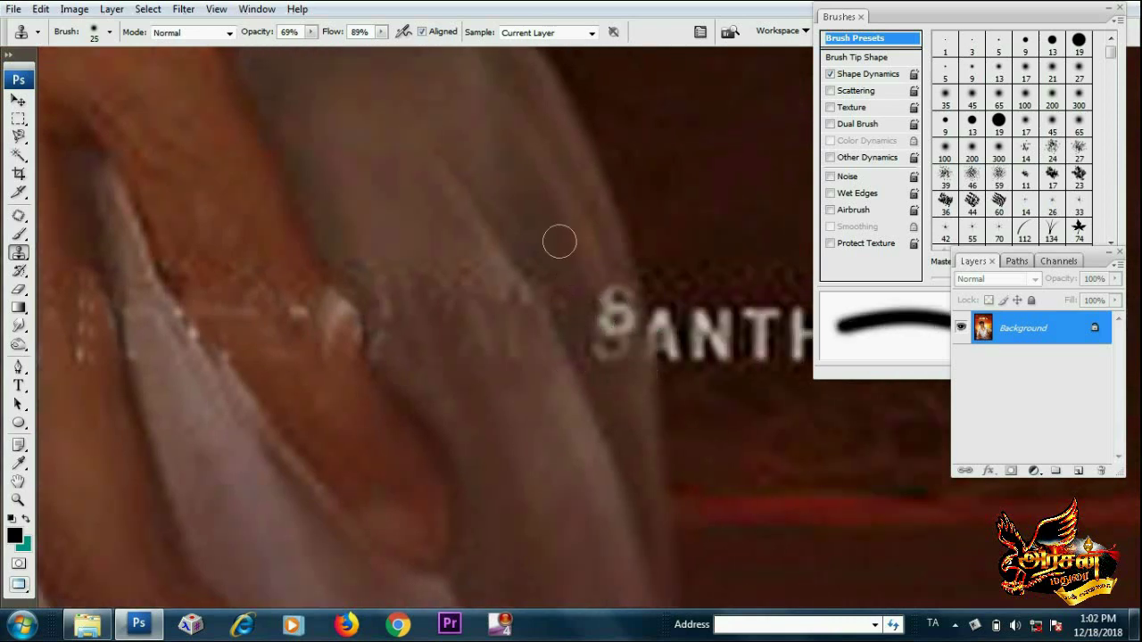
pyautogui.moveTo(593, 269); pyautogui.dragTo(619, 355)
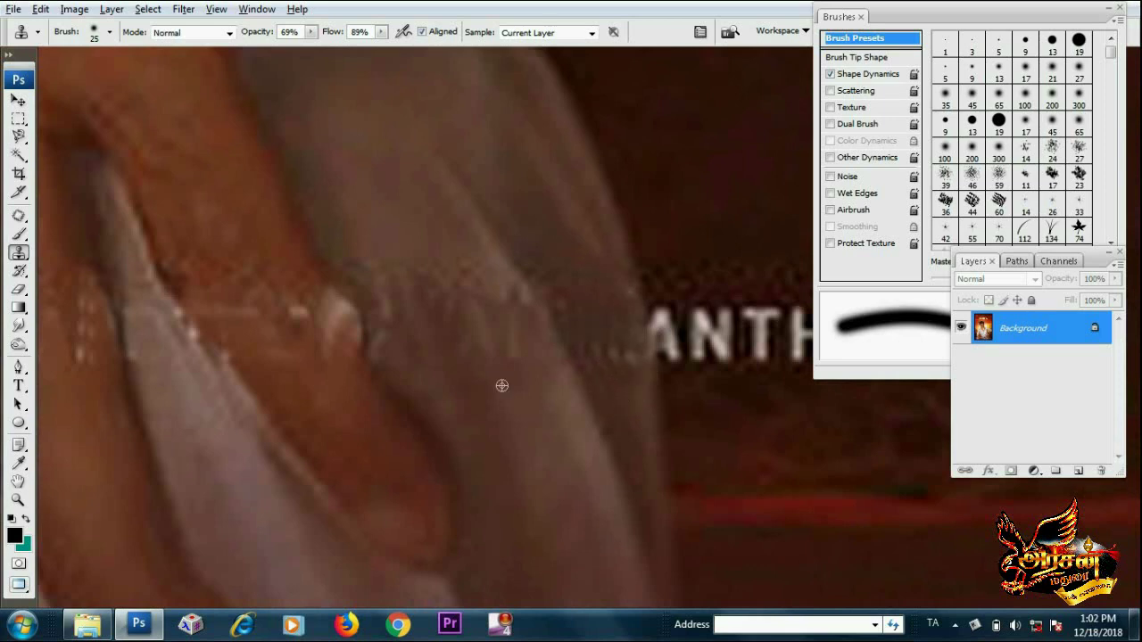
# Zoom out, pan over to the left arm, and zoom in on the sleeve edge beside ANIR
pyautogui.keyDown('ctrl'); pyautogui.keyDown('alt'); pyautogui.click(484, 357); pyautogui.keyUp('alt'); pyautogui.keyUp('ctrl')
pyautogui.keyDown('ctrl'); pyautogui.keyDown('alt'); pyautogui.click(484, 357); pyautogui.keyUp('alt'); pyautogui.keyUp('ctrl')
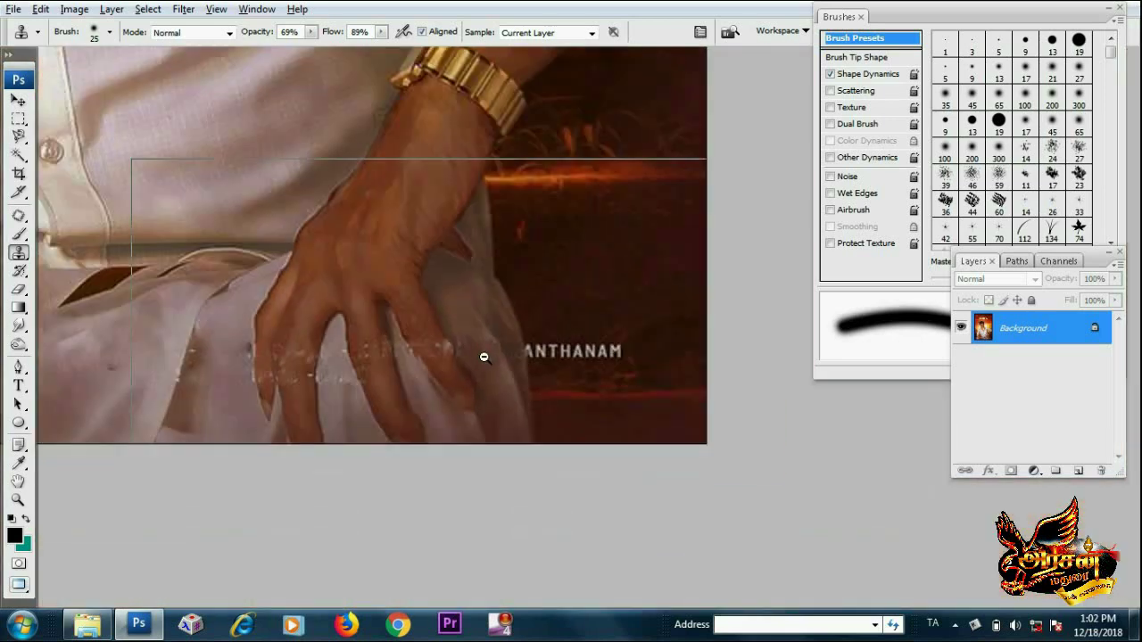
pyautogui.moveTo(445, 358); pyautogui.dragTo(670, 446)
pyautogui.moveTo(499, 375); pyautogui.dragTo(642, 395)
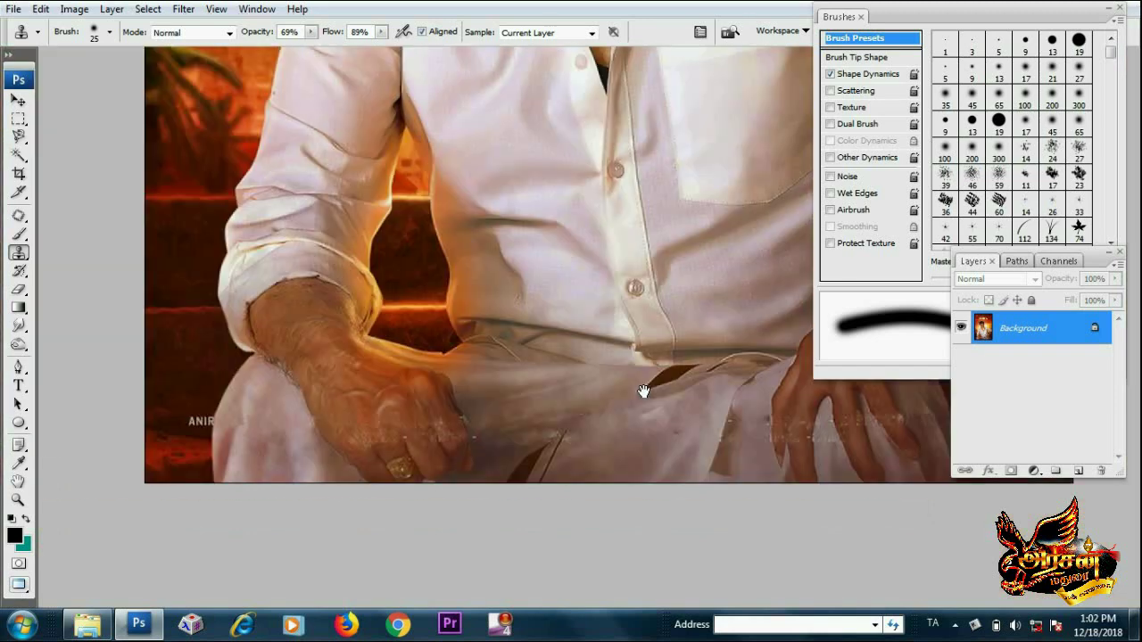
pyautogui.moveTo(546, 395); pyautogui.dragTo(545, 439)
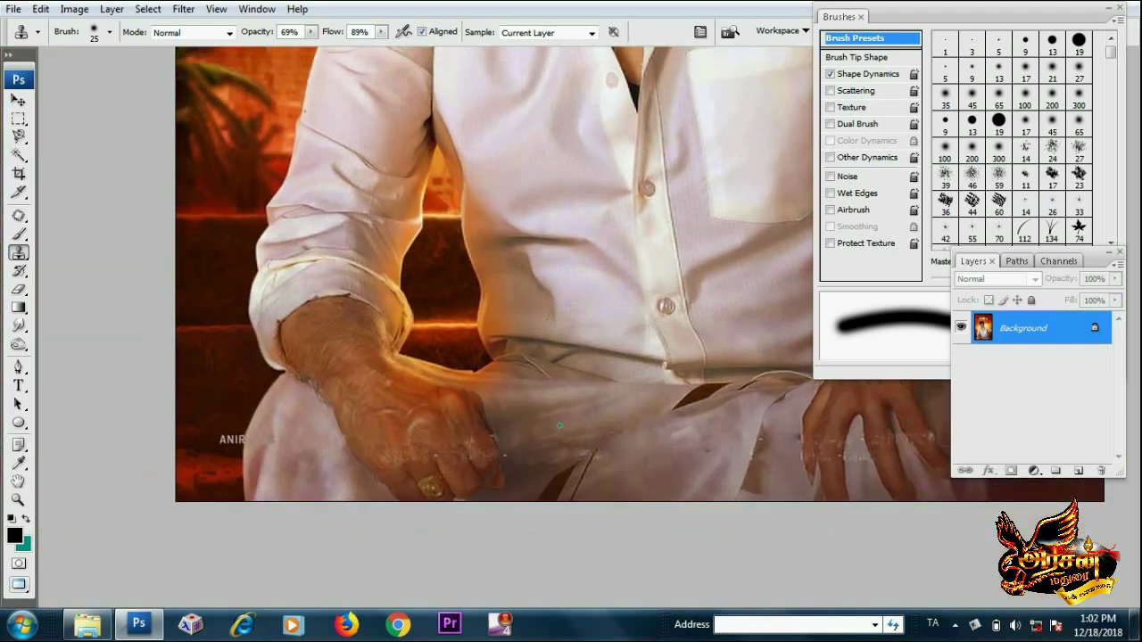
pyautogui.keyDown('ctrl'); pyautogui.click(347, 470); pyautogui.keyUp('ctrl')
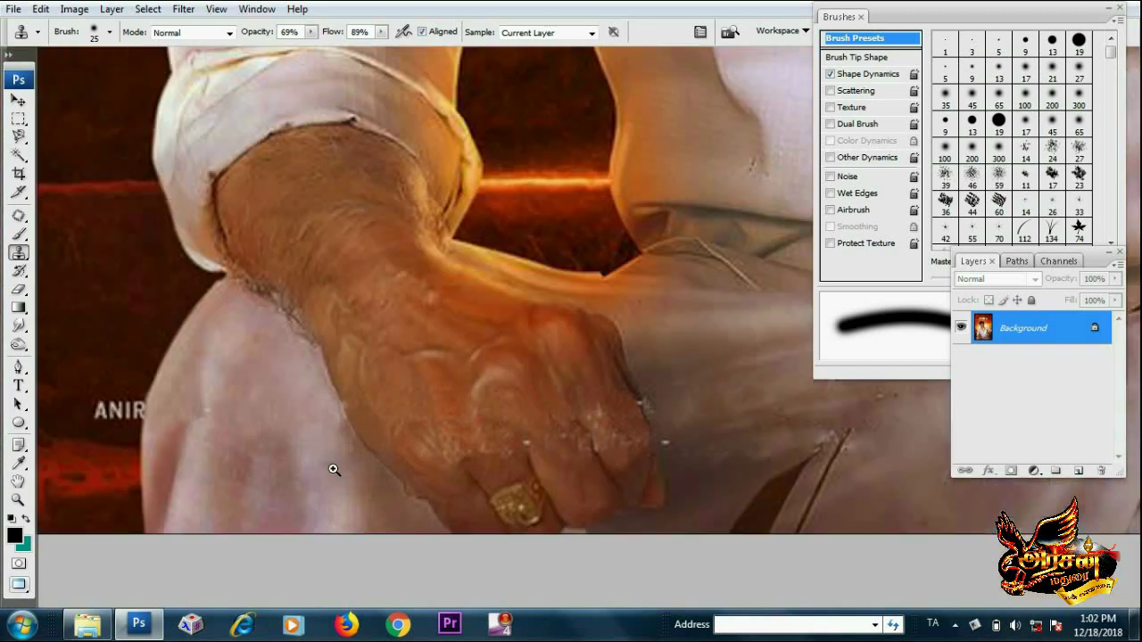
pyautogui.keyDown('ctrl'); pyautogui.click(247, 478); pyautogui.keyUp('ctrl')
pyautogui.moveTo(201, 479); pyautogui.dragTo(379, 488)
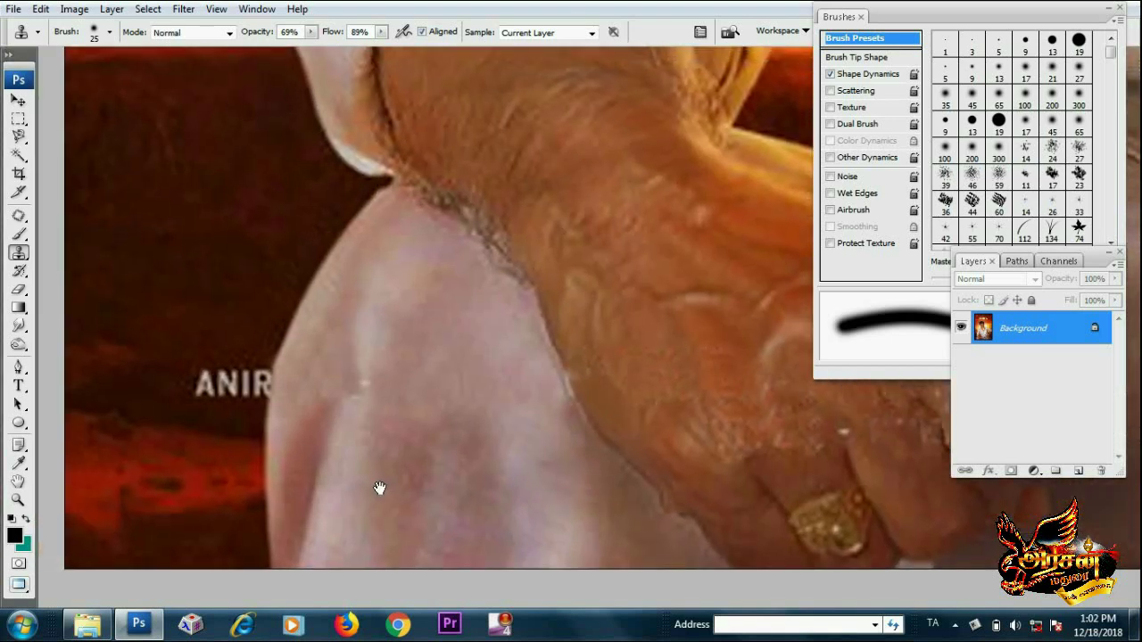
# Pick the Pen tool and zoom in on the sleeve edge against the red background
pyautogui.click(17, 367)
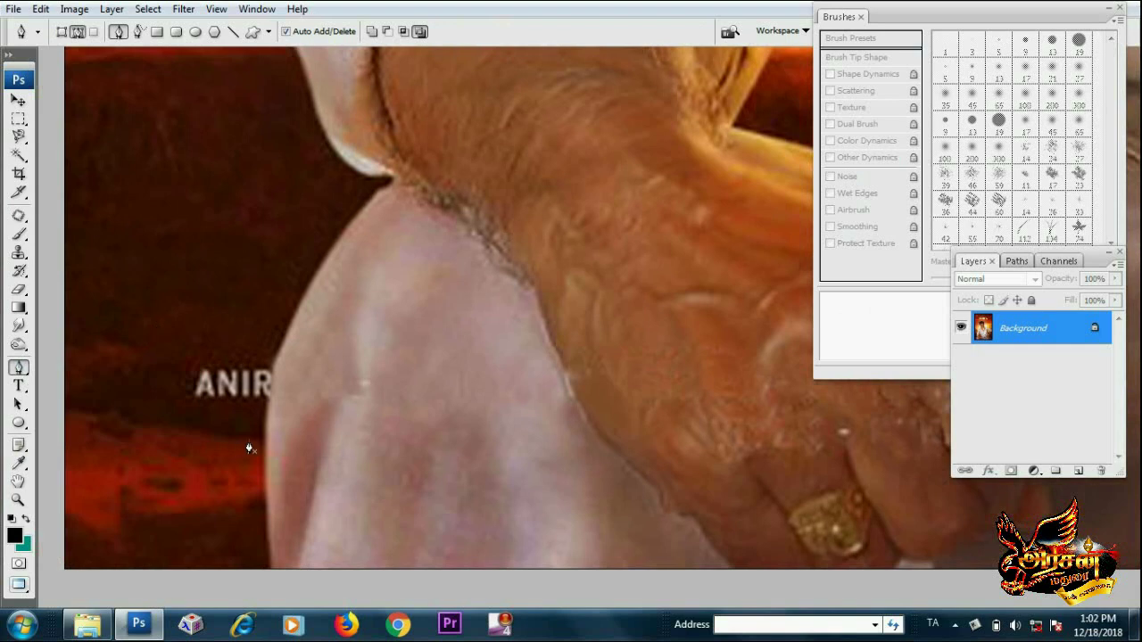
pyautogui.keyDown('ctrl'); pyautogui.click(278, 548); pyautogui.keyUp('ctrl')
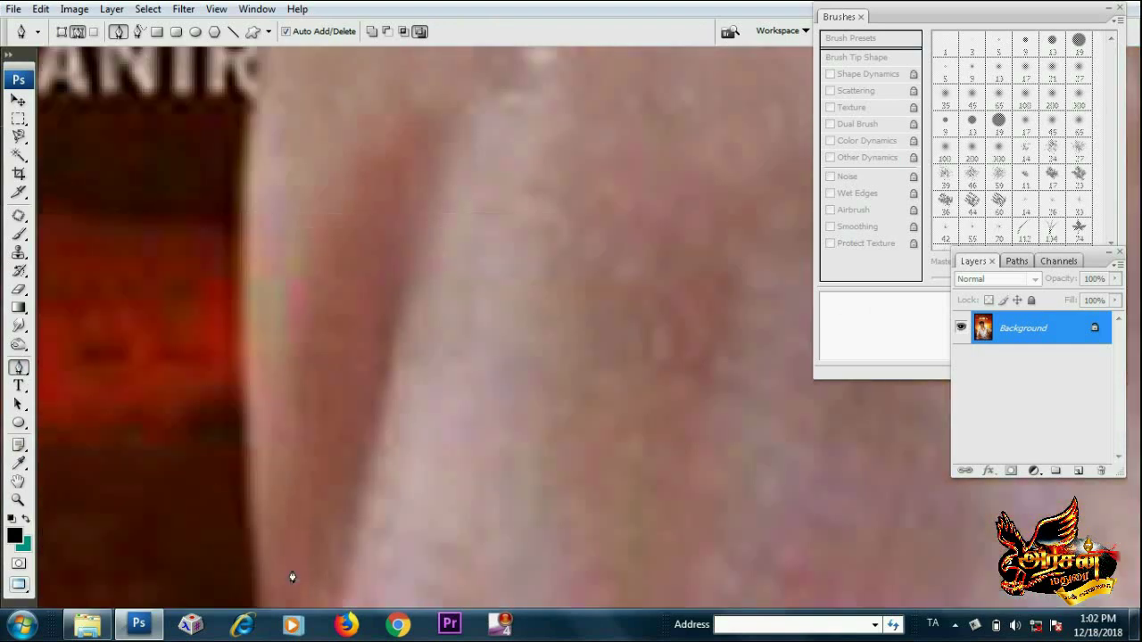
pyautogui.keyDown('ctrl'); pyautogui.click(288, 489); pyautogui.keyUp('ctrl')
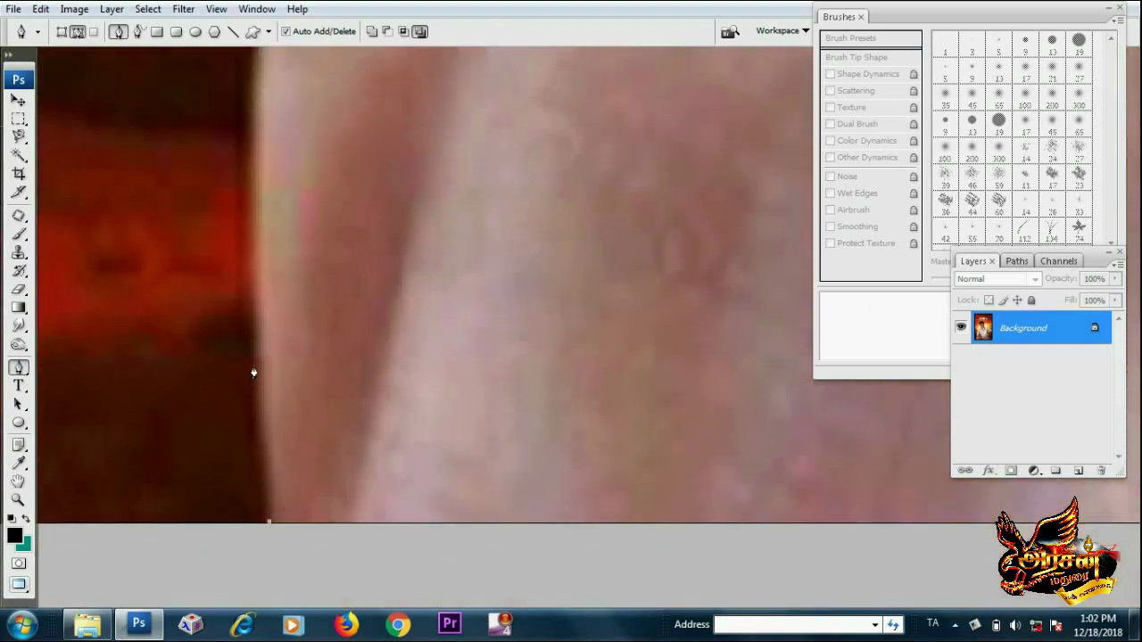
pyautogui.scroll(3, 286, 438)
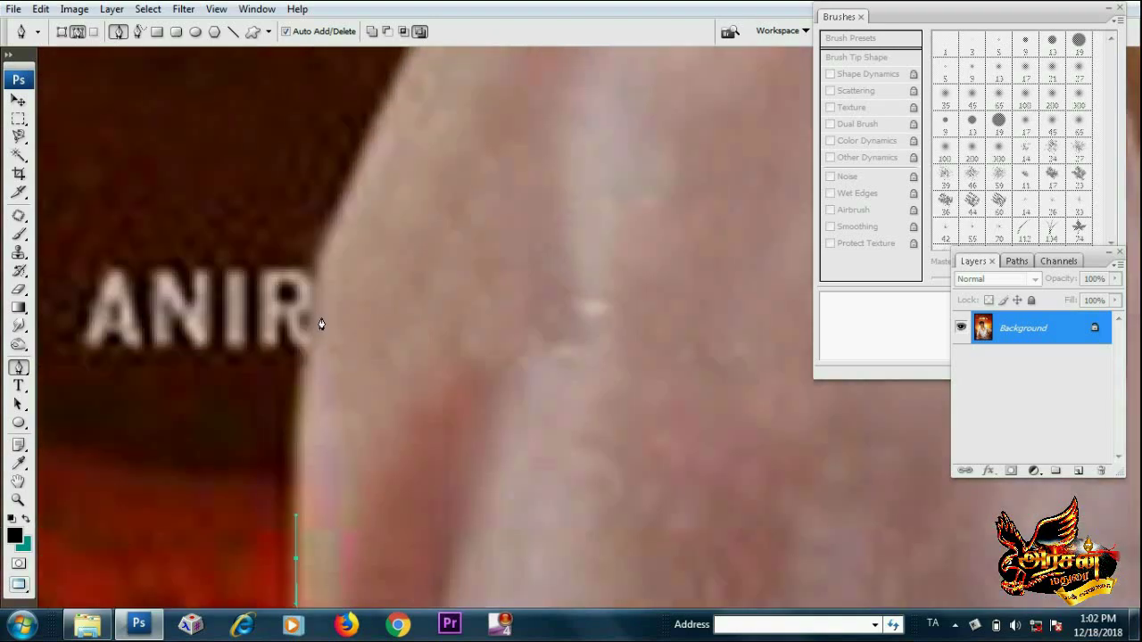
pyautogui.scroll(3, 316, 321)
pyautogui.scroll(3, 378, 301)
pyautogui.scroll(2, 449, 338)
pyautogui.scroll(2, 437, 401)
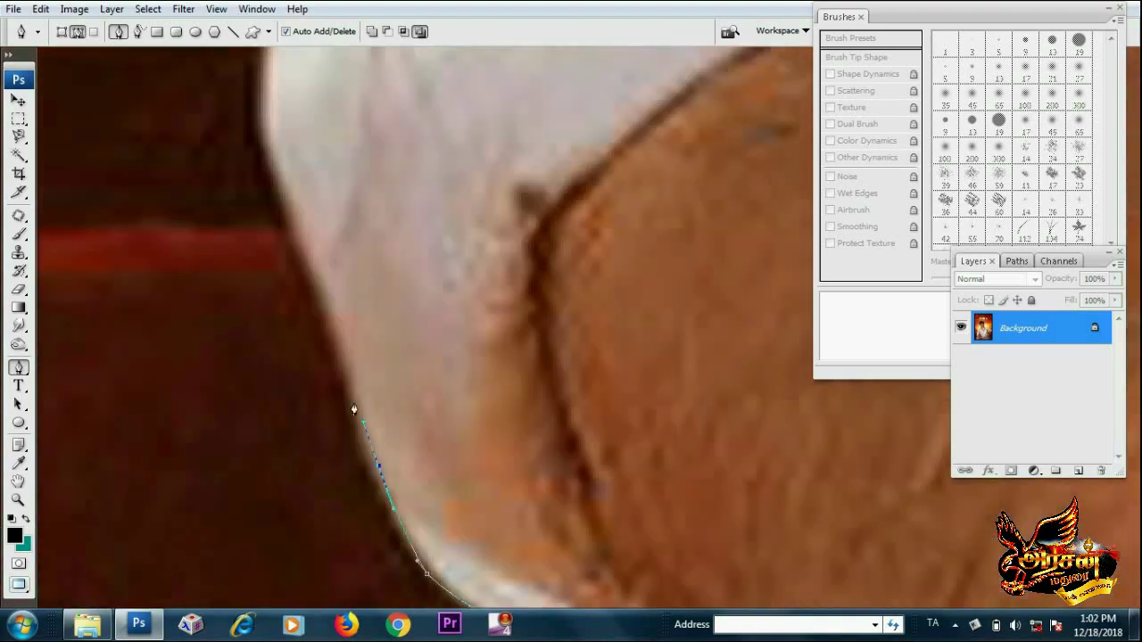
pyautogui.scroll(2, 429, 447)
pyautogui.scroll(3, 423, 475)
pyautogui.scroll(3, 423, 475)
pyautogui.scroll(2, 419, 327)
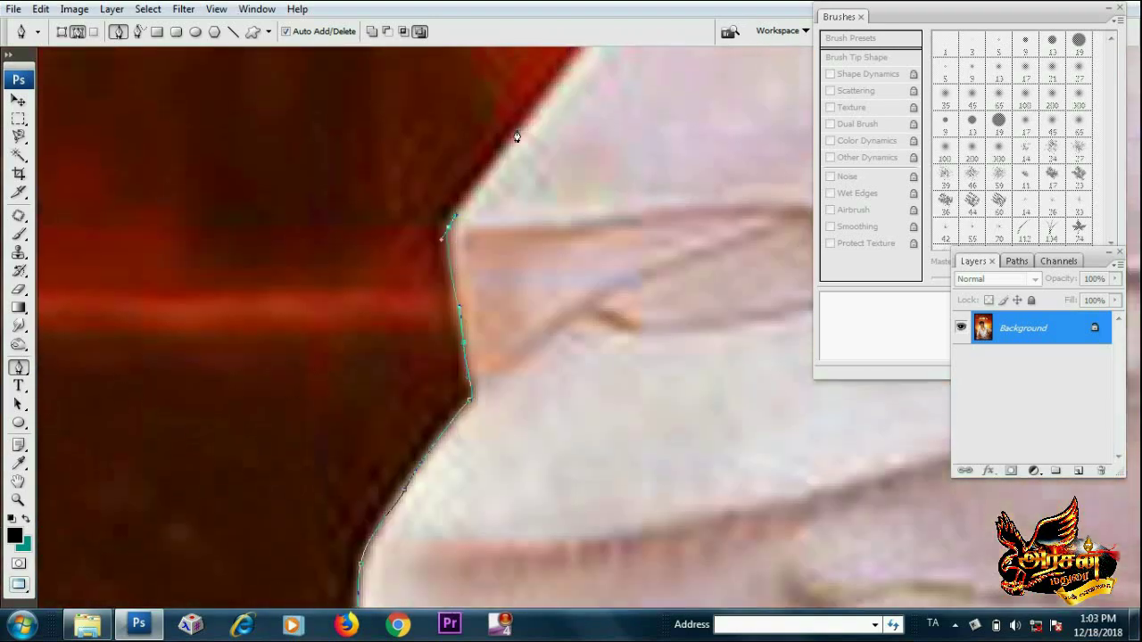
pyautogui.scroll(3, 518, 135)
pyautogui.scroll(2, 550, 363)
pyautogui.scroll(3, 596, 289)
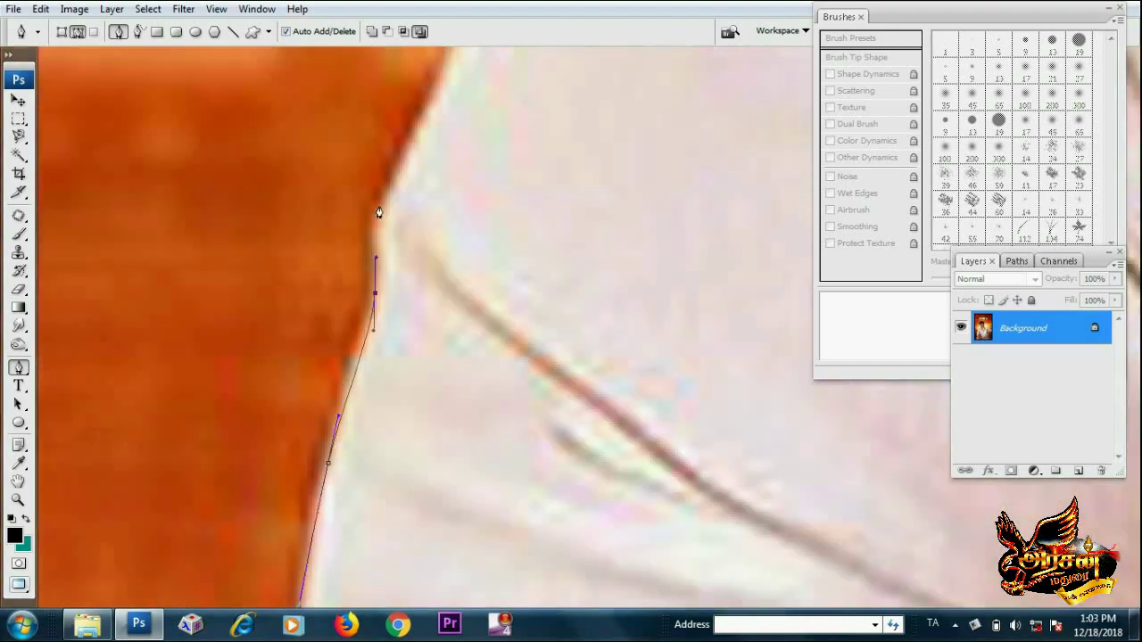
pyautogui.scroll(2, 378, 209)
pyautogui.scroll(3, 498, 153)
pyautogui.moveTo(618, 224)
pyautogui.mouseDown()
pyautogui.moveTo(586, 224)
pyautogui.moveTo(658, 178)
pyautogui.moveTo(577, 351)
pyautogui.moveTo(642, 243)
pyautogui.mouseUp()
pyautogui.scroll(3, 660, 321)
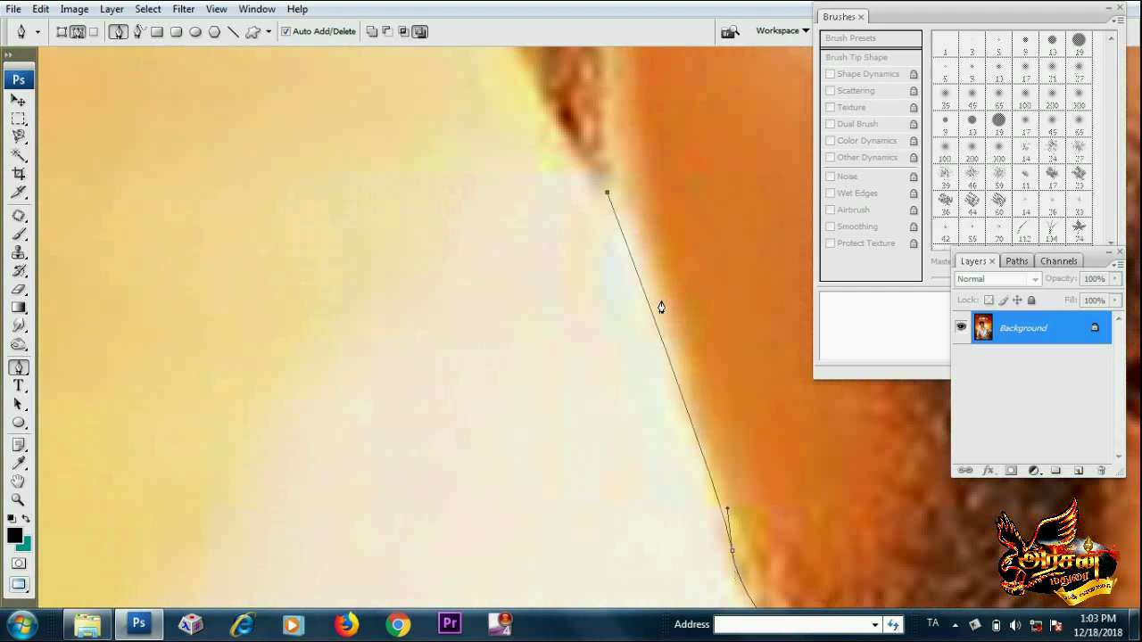
pyautogui.scroll(2, 662, 357)
pyautogui.scroll(1, 643, 280)
pyautogui.scroll(1, 594, 339)
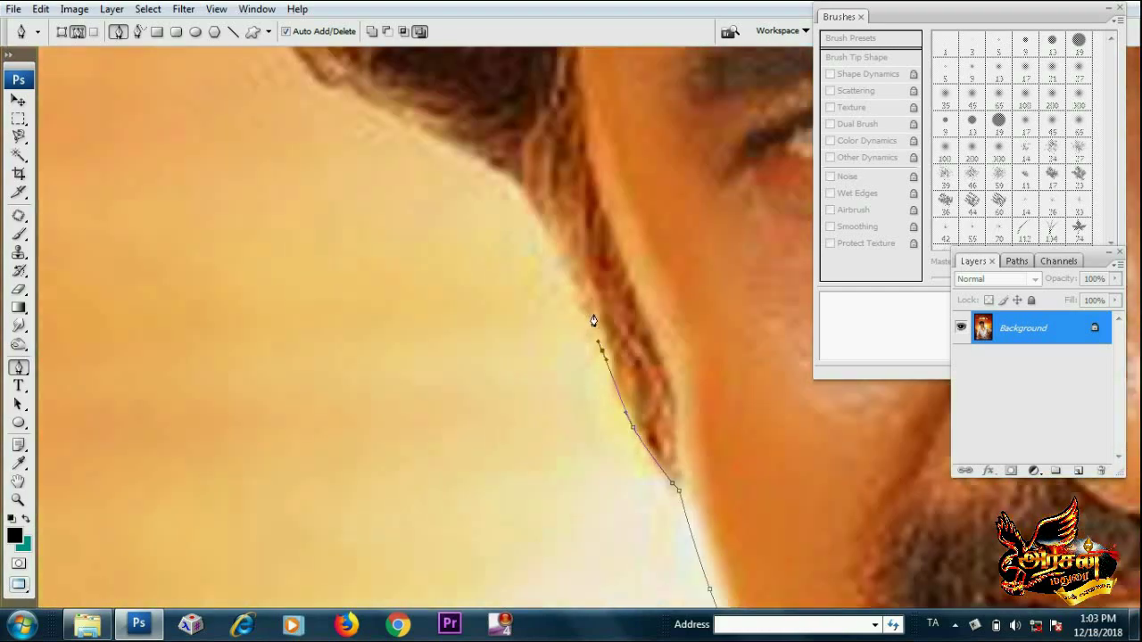
pyautogui.scroll(2, 508, 182)
pyautogui.scroll(1, 408, 378)
pyautogui.scroll(2, 294, 235)
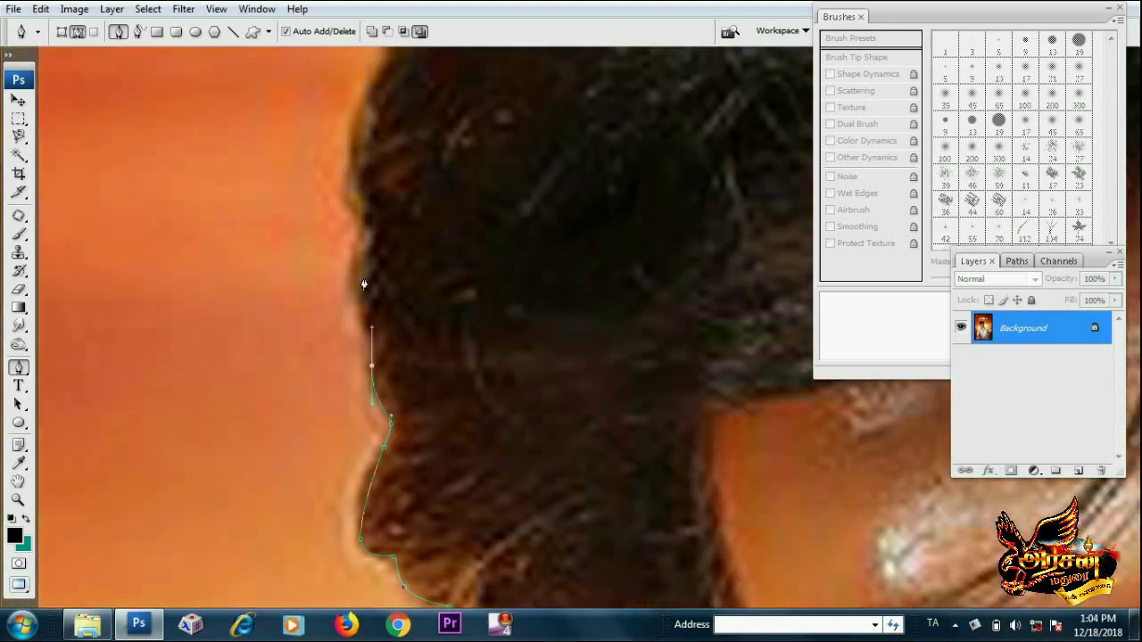
pyautogui.scroll(1, 370, 280)
pyautogui.scroll(2, 453, 193)
pyautogui.scroll(2, 543, 179)
pyautogui.scroll(1, 502, 258)
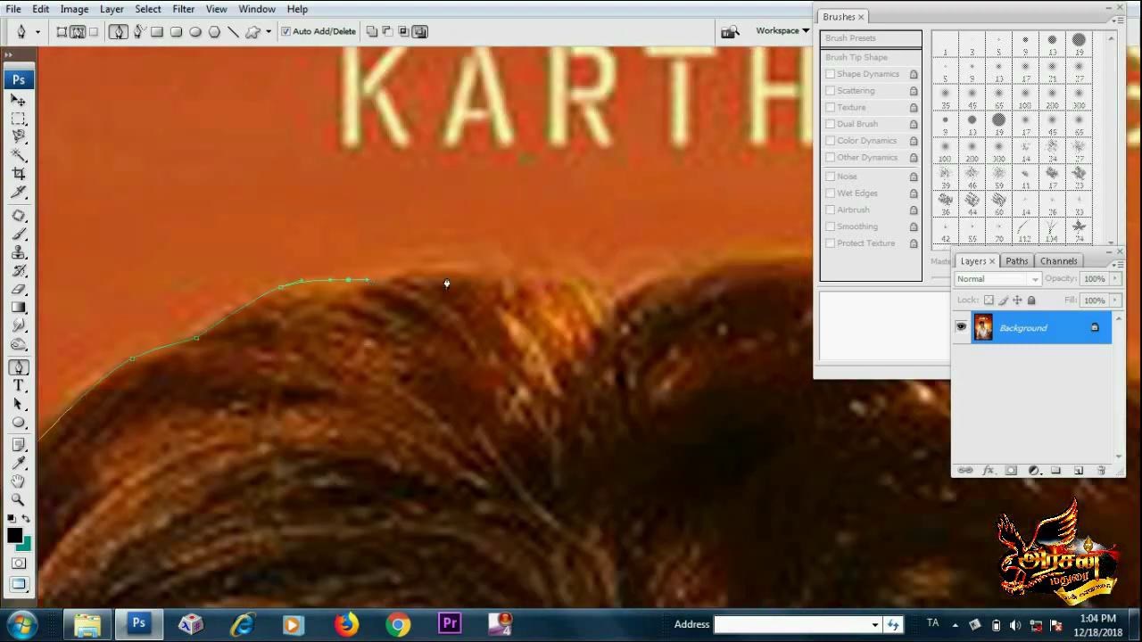
pyautogui.scroll(1, 447, 283)
pyautogui.scroll(-5, 558, 268)
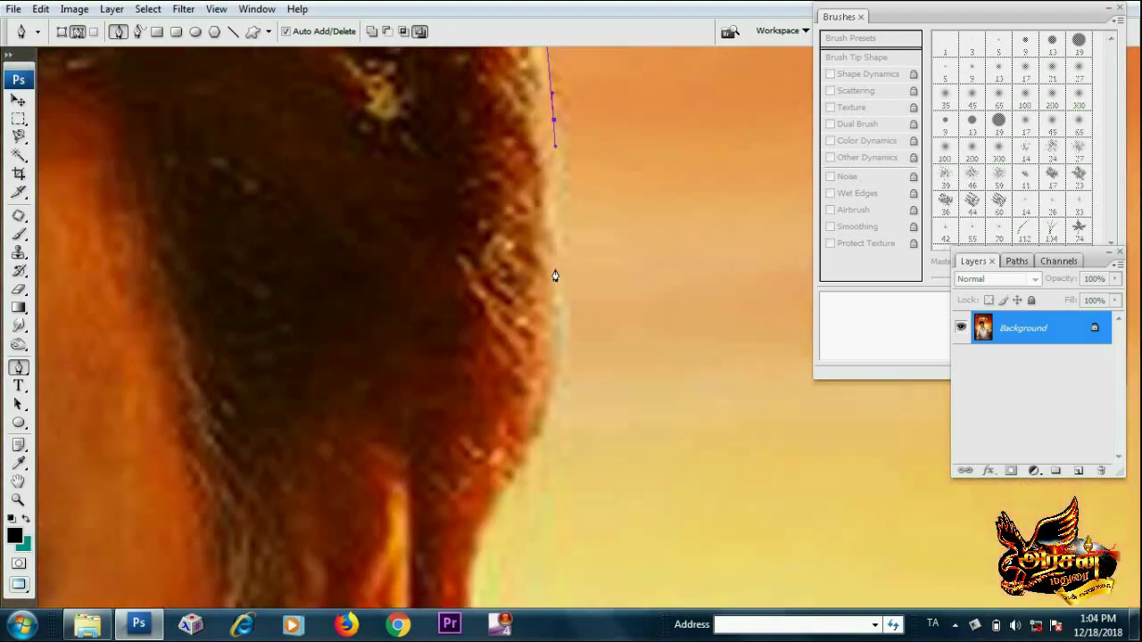
pyautogui.scroll(-5, 566, 301)
pyautogui.scroll(-5, 566, 216)
# Trace the path along the ear, jaw and shoulder out to the image edge
pyautogui.click(488, 470)
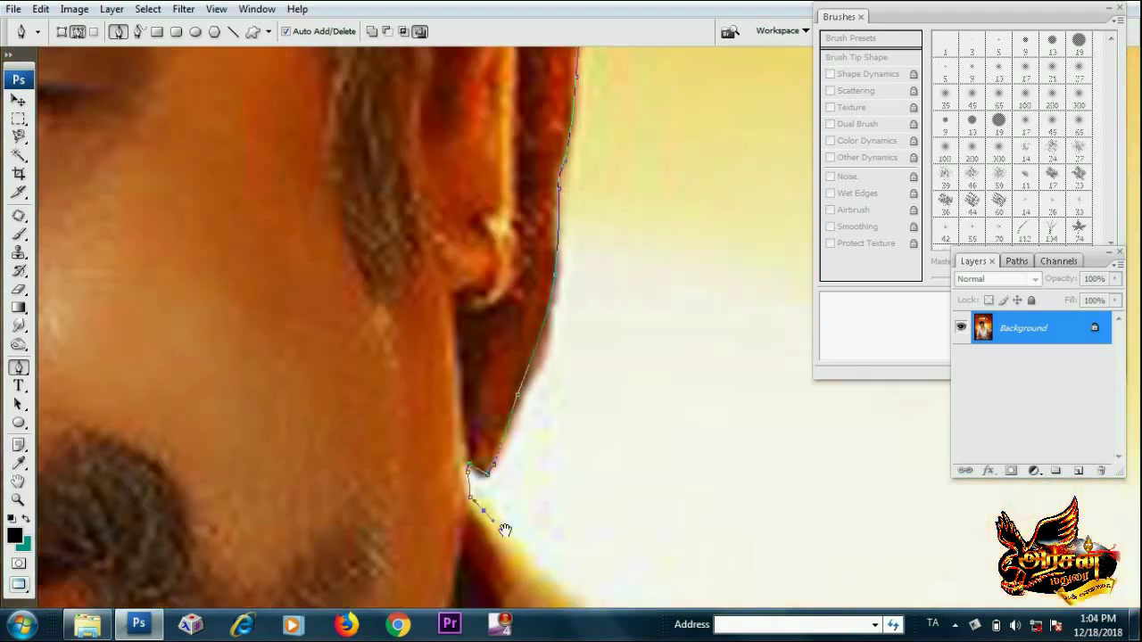
pyautogui.moveTo(505, 530)
pyautogui.mouseDown()
pyautogui.moveTo(545, 452)
pyautogui.moveTo(606, 449)
pyautogui.moveTo(477, 400)
pyautogui.mouseUp()
pyautogui.click(408, 295)
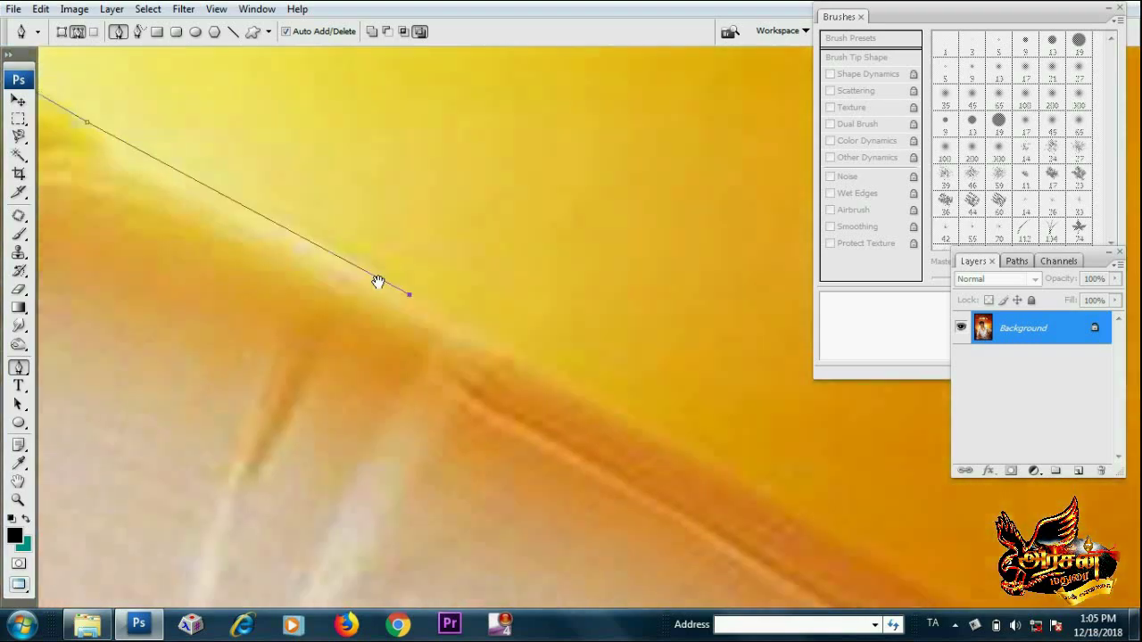
pyautogui.moveTo(378, 282); pyautogui.dragTo(604, 367)
pyautogui.click(676, 402)
pyautogui.moveTo(681, 408); pyautogui.dragTo(625, 146)
pyautogui.click(632, 164)
pyautogui.click(596, 199)
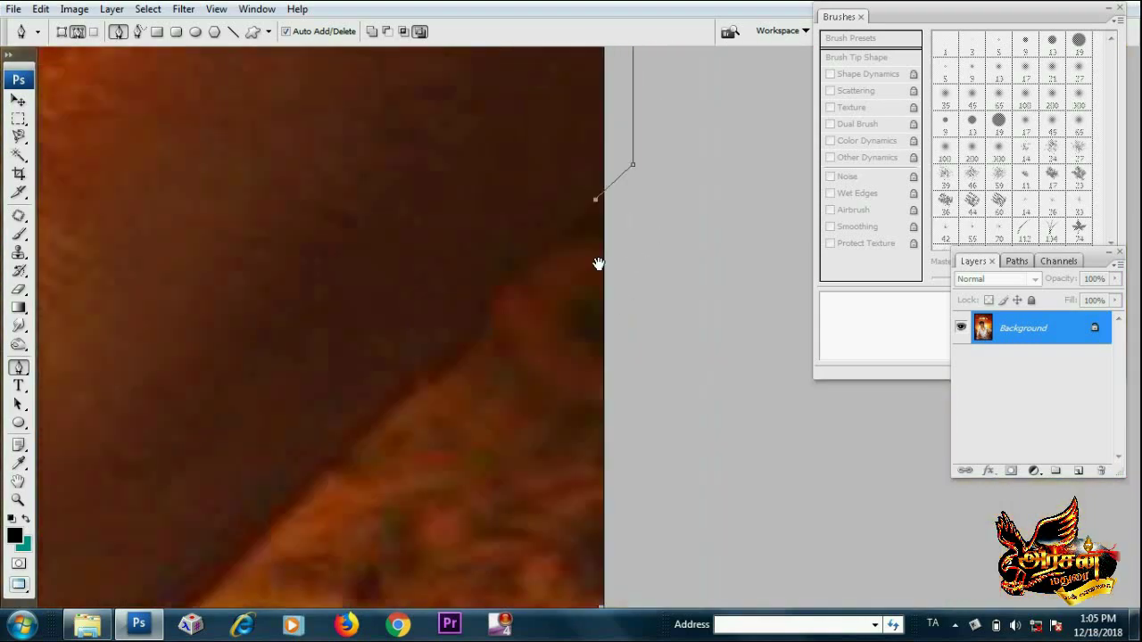
pyautogui.moveTo(598, 264); pyautogui.dragTo(531, 277)
# Continue the path down the arm beside the watch strap to the lower hand
pyautogui.click(268, 454)
pyautogui.moveTo(268, 454)
pyautogui.mouseDown()
pyautogui.moveTo(331, 484)
pyautogui.moveTo(506, 486)
pyautogui.moveTo(535, 268)
pyautogui.mouseUp()
pyautogui.click(426, 212)
pyautogui.moveTo(768, 551); pyautogui.dragTo(770, 411)
pyautogui.moveTo(644, 303)
pyautogui.mouseDown()
pyautogui.moveTo(644, 393)
pyautogui.moveTo(467, 484)
pyautogui.moveTo(324, 484)
pyautogui.mouseUp()
# Trace the opening between the arm and body with curved anchors
pyautogui.click(408, 333)
pyautogui.moveTo(407, 333)
pyautogui.mouseDown()
pyautogui.moveTo(422, 262)
pyautogui.moveTo(508, 306)
pyautogui.moveTo(509, 242)
pyautogui.mouseUp()
pyautogui.click(510, 242)
pyautogui.moveTo(577, 339)
pyautogui.mouseDown()
pyautogui.moveTo(390, 333)
pyautogui.moveTo(383, 420)
pyautogui.moveTo(416, 285)
pyautogui.mouseUp()
pyautogui.click(408, 577)
pyautogui.moveTo(407, 577)
pyautogui.mouseDown()
pyautogui.moveTo(399, 515)
pyautogui.moveTo(191, 357)
pyautogui.moveTo(276, 291)
pyautogui.moveTo(333, 433)
pyautogui.moveTo(310, 234)
pyautogui.mouseUp()
# Extend the outline along the lower-right contour toward the chin and neck
pyautogui.click(310, 230)
pyautogui.click(545, 234)
pyautogui.click(666, 259)
pyautogui.moveTo(702, 266); pyautogui.dragTo(532, 237)
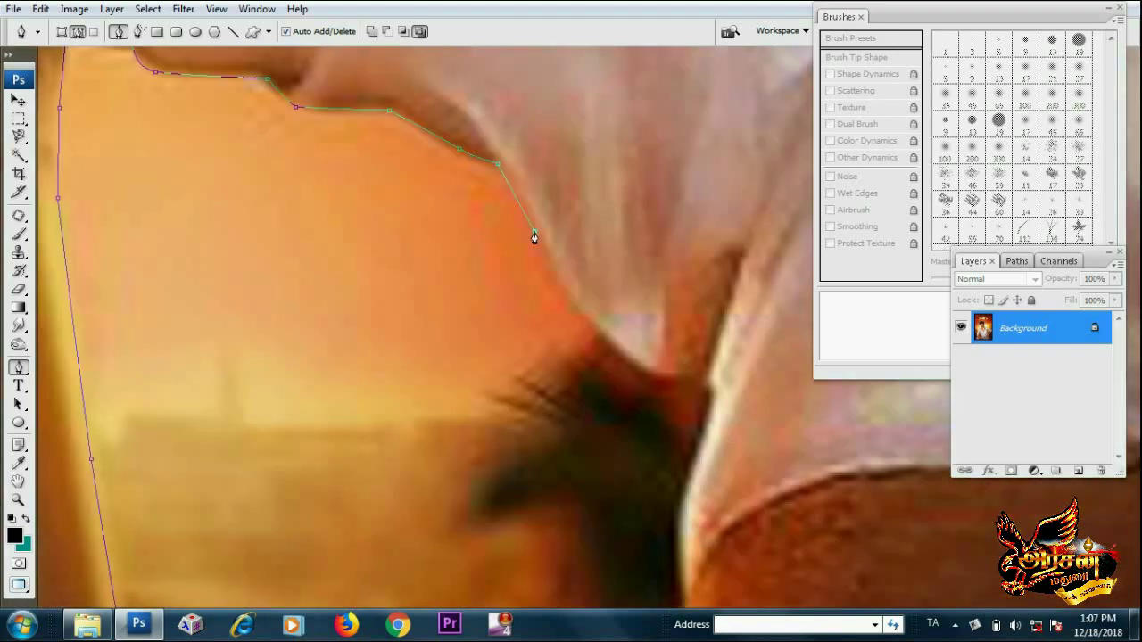
pyautogui.click(694, 441)
pyautogui.moveTo(693, 441); pyautogui.dragTo(653, 300)
pyautogui.click(652, 399)
pyautogui.moveTo(651, 431)
pyautogui.mouseDown()
pyautogui.moveTo(678, 267)
pyautogui.moveTo(538, 441)
pyautogui.moveTo(562, 401)
pyautogui.mouseUp()
# Turn the traced actor path into a selection and copy it to a new layer
pyautogui.hotkey('ctrl', '-')
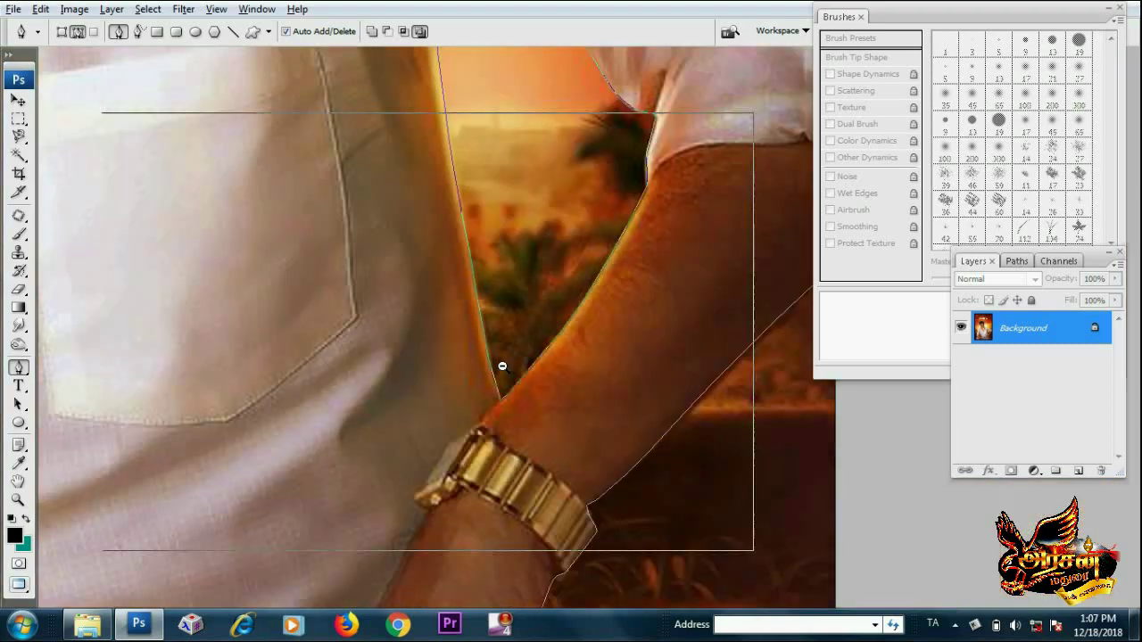
pyautogui.hotkey('ctrl', '-')
pyautogui.rightClick(412, 309)
pyautogui.click(477, 387)
pyautogui.click(639, 182)
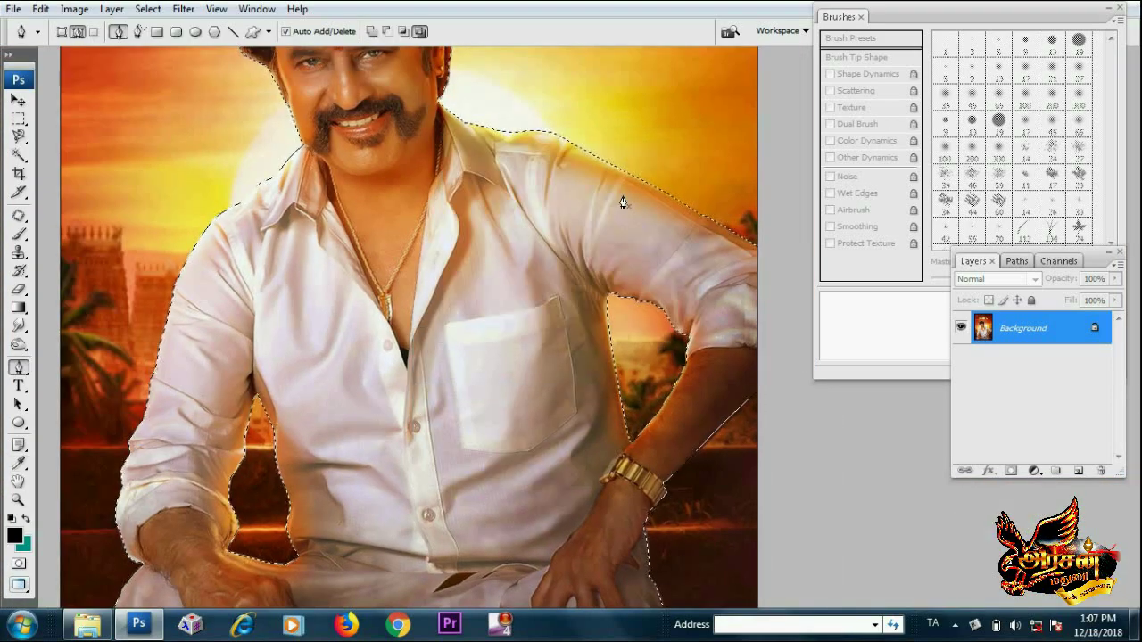
pyautogui.hotkey('ctrl', 'j')
# Fill the Background layer with solid teal
pyautogui.click(1025, 361)
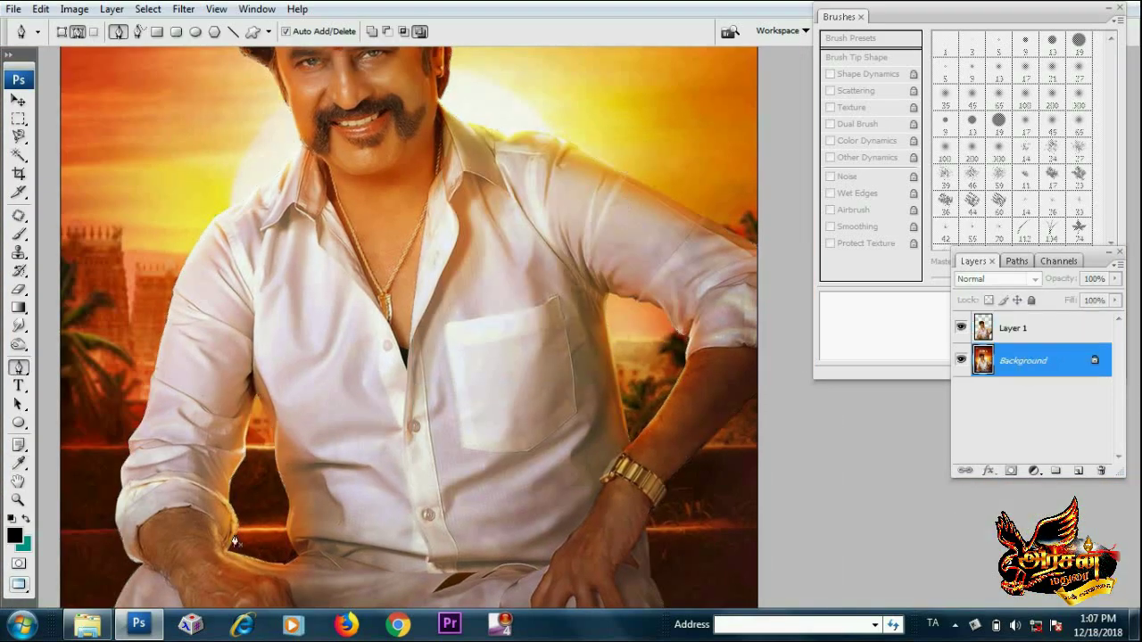
pyautogui.click(24, 542)
pyautogui.press('Return')
pyautogui.hotkey('ctrl', 'BackSpace')
pyautogui.hotkey('ctrl', '-')
# Crop away the empty area at the top of the image
pyautogui.keyDown('alt'); pyautogui.click(471, 190); pyautogui.keyUp('alt')
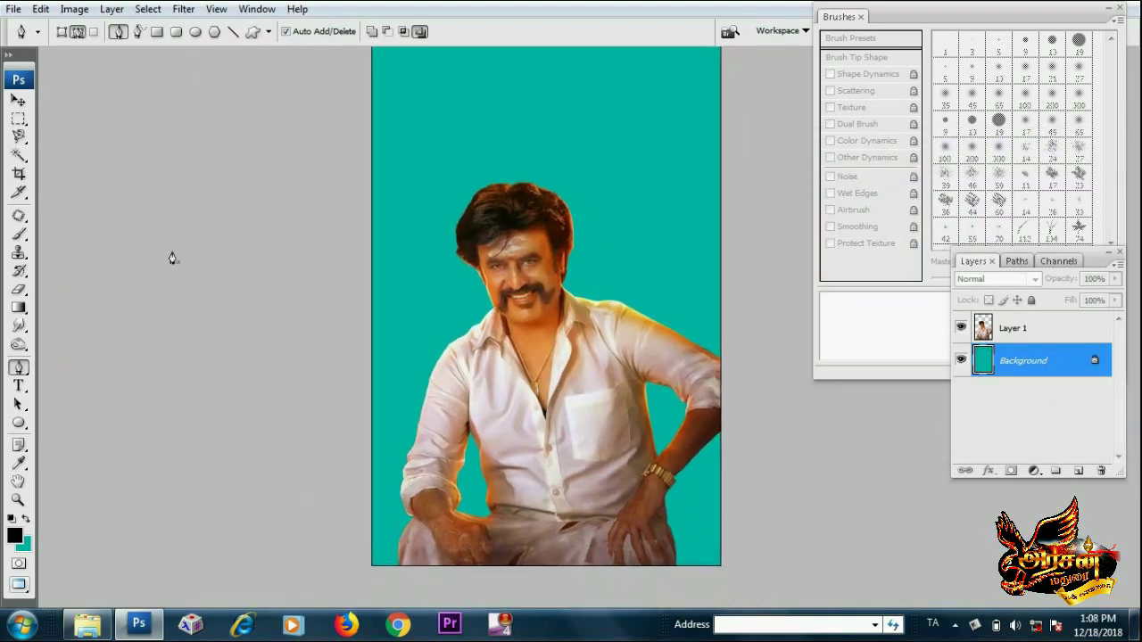
pyautogui.click(24, 174)
pyautogui.moveTo(722, 567); pyautogui.dragTo(371, 168)
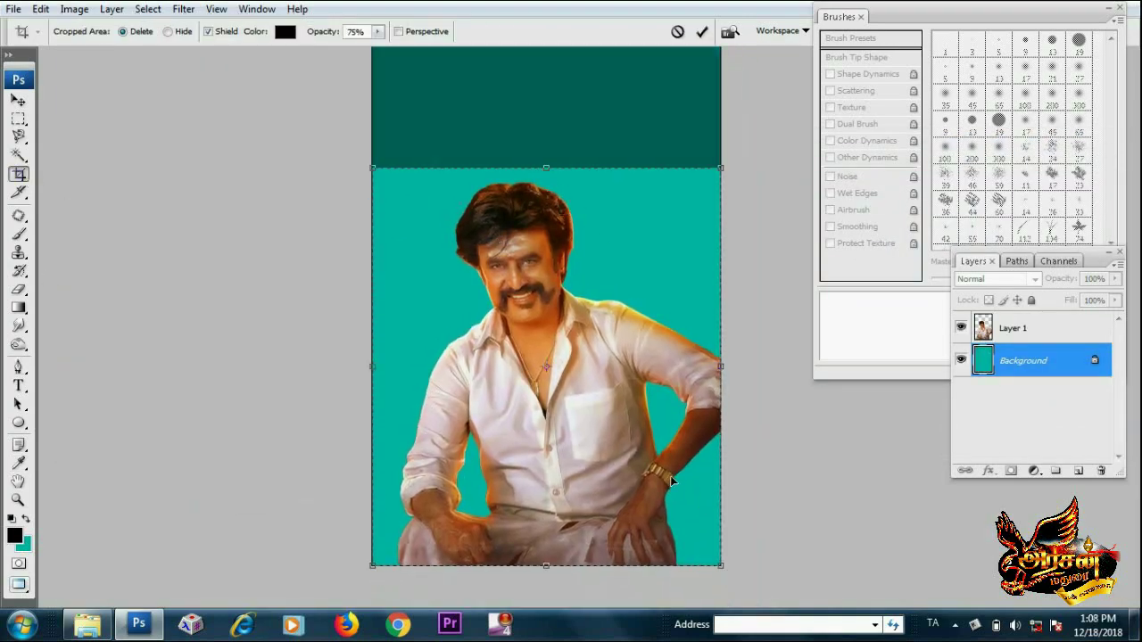
pyautogui.press('Return')
# Target the actor's Layer 1 with Alt+] and pick the Move tool
pyautogui.scroll(3, 527, 268)
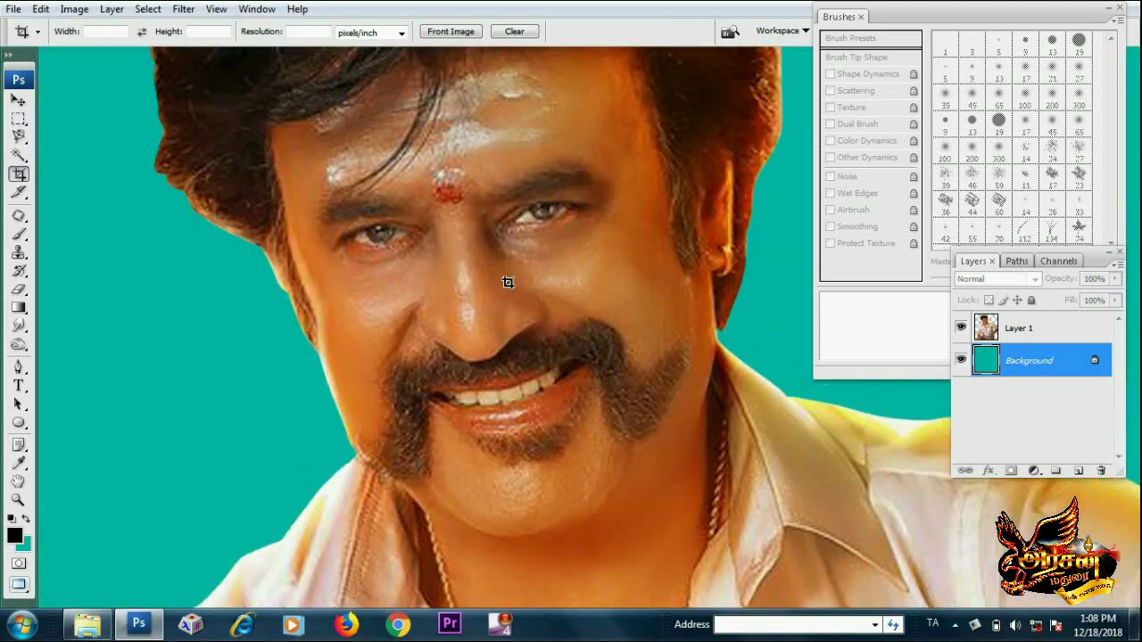
pyautogui.hotkey('alt', ']')
pyautogui.press('v')
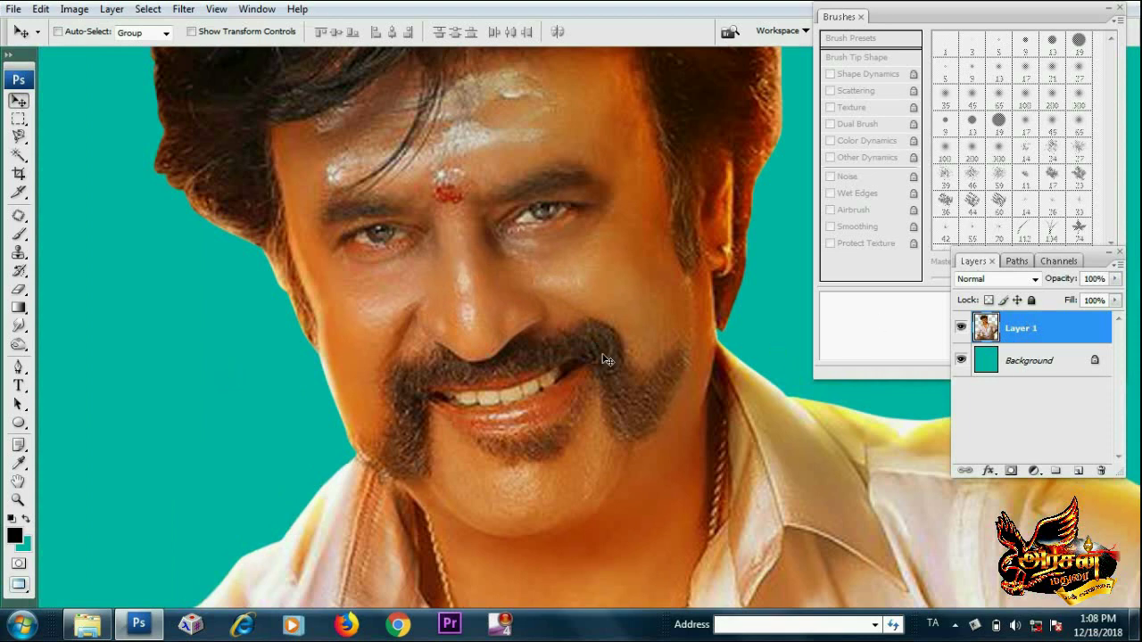
# Apply Auto Contrast and Smart Sharpen to the portrait
pyautogui.click(74, 9)
pyautogui.click(263, 74)
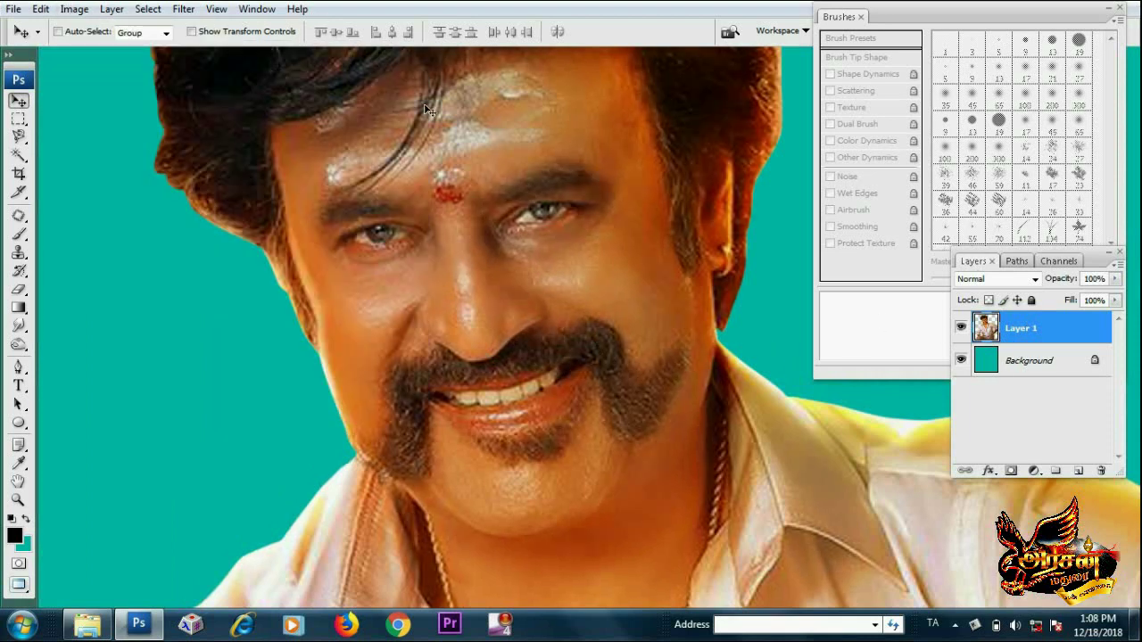
pyautogui.click(183, 9)
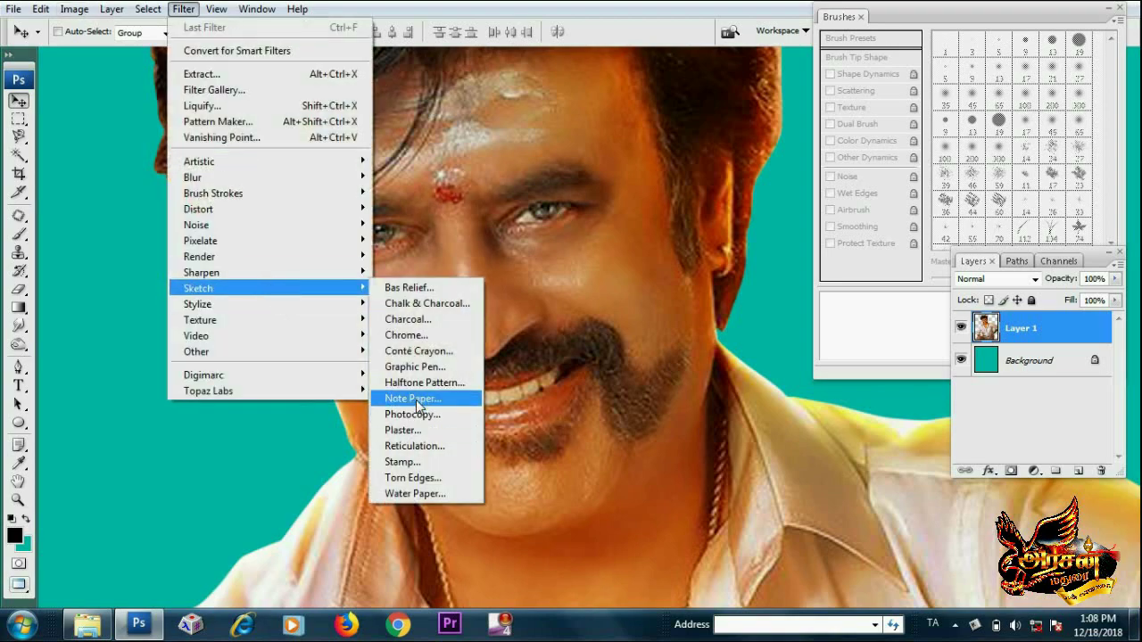
pyautogui.moveTo(201, 272)
pyautogui.click(404, 319)
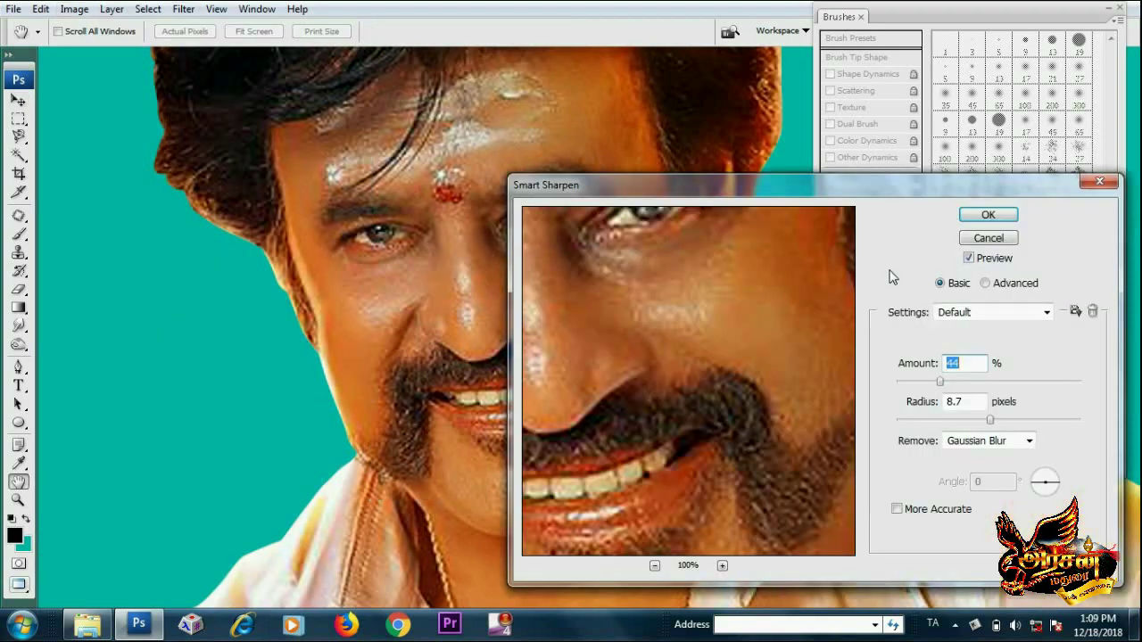
pyautogui.press('Tab')
pyautogui.click(975, 220)
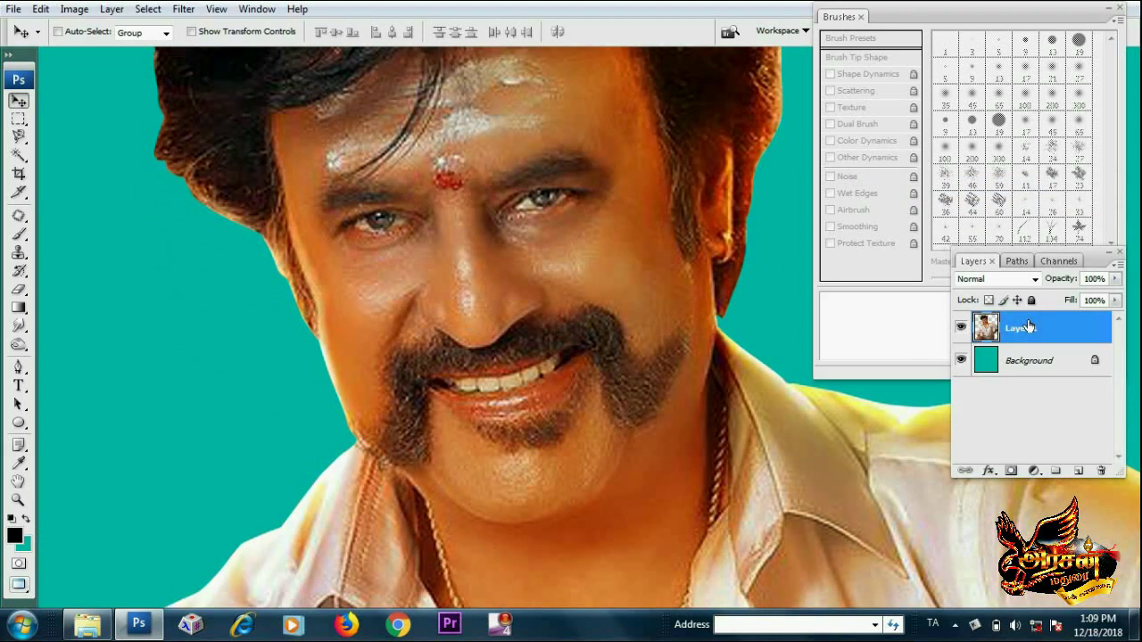
# Duplicate Layer 1, set the copy to Vivid Light, and run High Pass at radius 250
pyautogui.moveTo(1050, 341); pyautogui.dragTo(1078, 471)
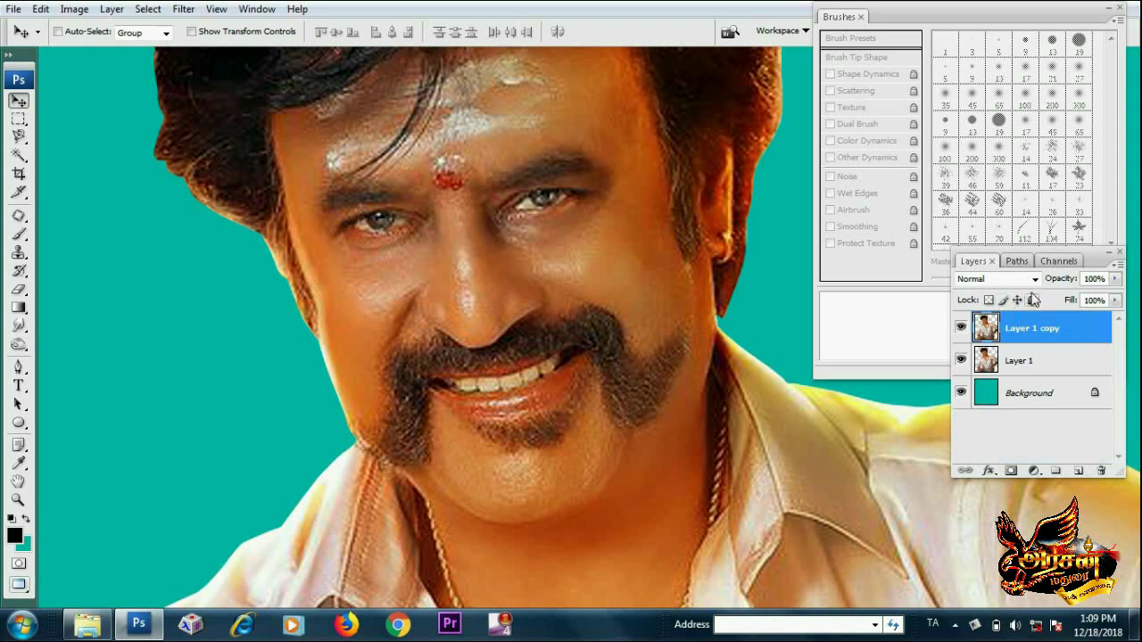
pyautogui.click(1035, 279)
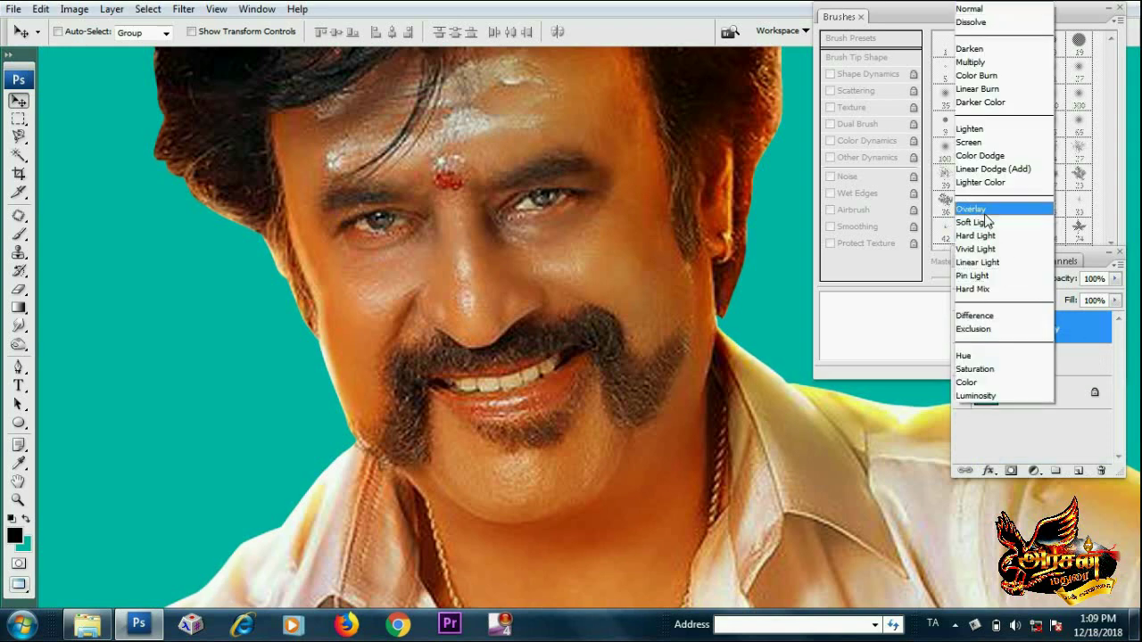
pyautogui.click(982, 249)
pyautogui.click(183, 9)
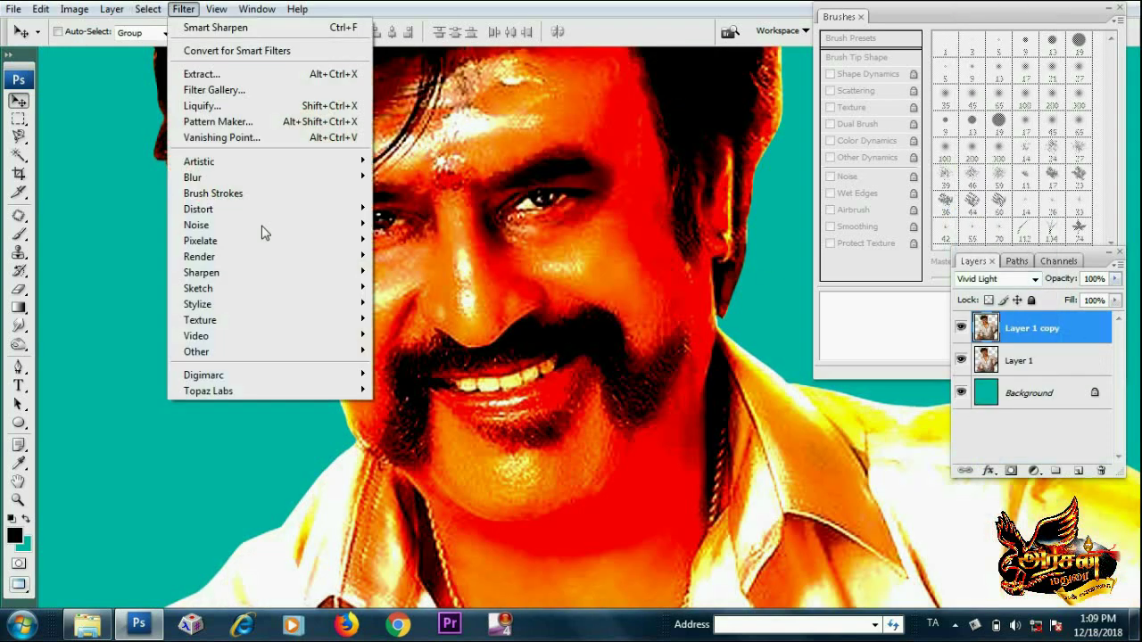
pyautogui.click(408, 365)
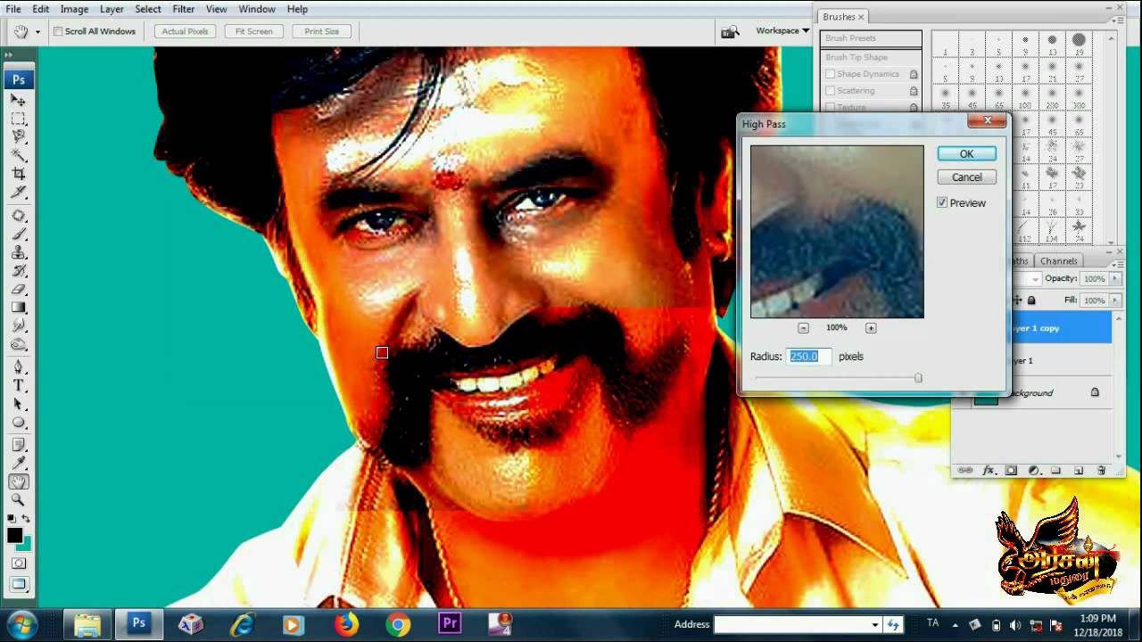
pyautogui.click(966, 153)
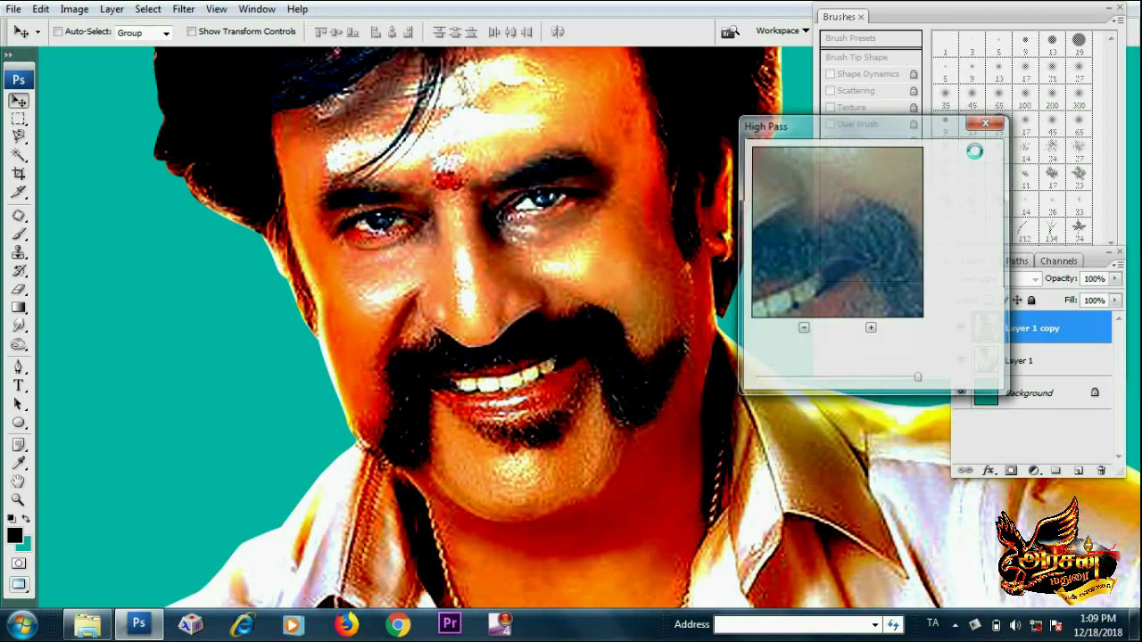
# Lower the copy's opacity and fill, then merge it with Layer 1
pyautogui.moveTo(1115, 278)
pyautogui.mouseDown()
pyautogui.moveTo(1057, 294)
pyautogui.moveTo(1056, 323)
pyautogui.mouseUp()
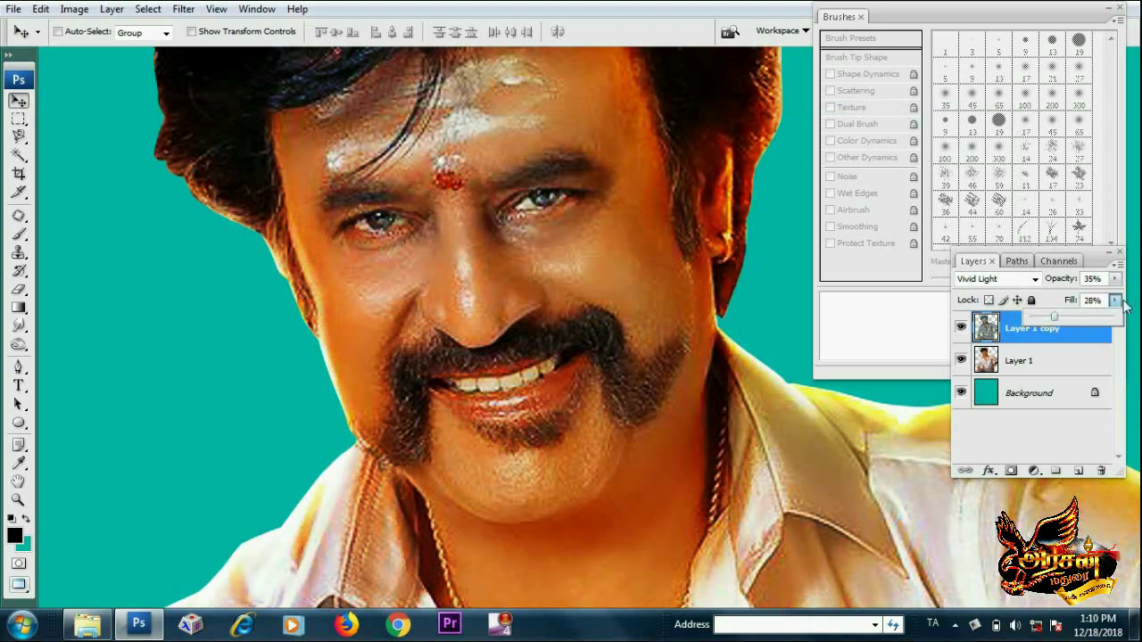
pyautogui.click(1114, 278)
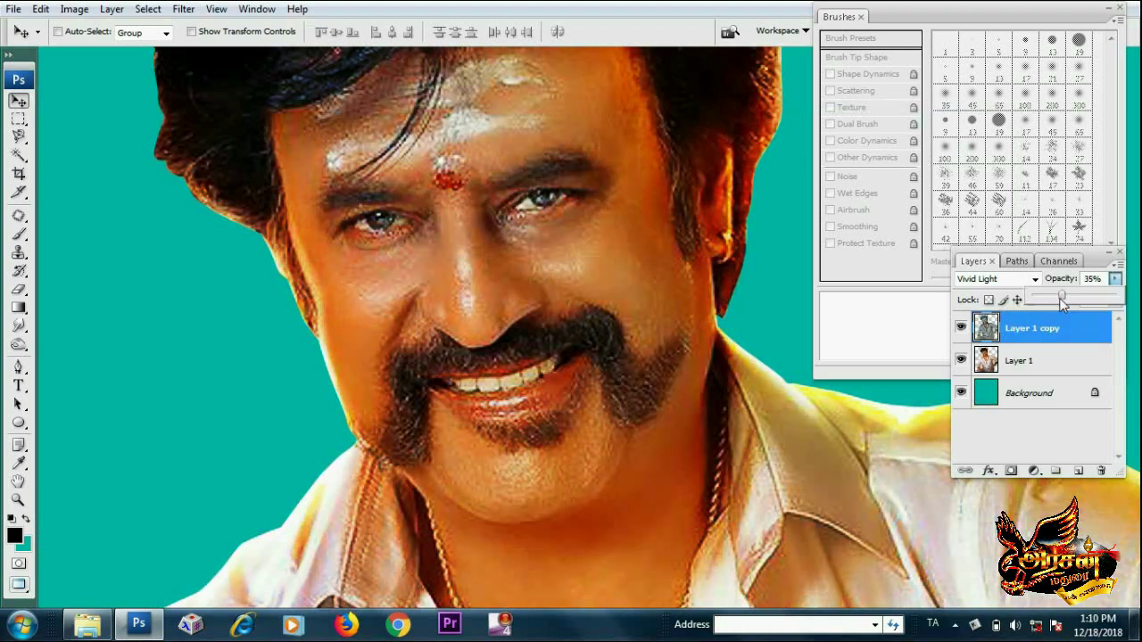
pyautogui.keyDown('shift'); pyautogui.click(1026, 361); pyautogui.keyUp('shift')
pyautogui.hotkey('ctrl', 'e')
pyautogui.scroll(-1, 597, 406)
# Select the Smudge tool and set its strength to 70%
pyautogui.scroll(-1, 591, 406)
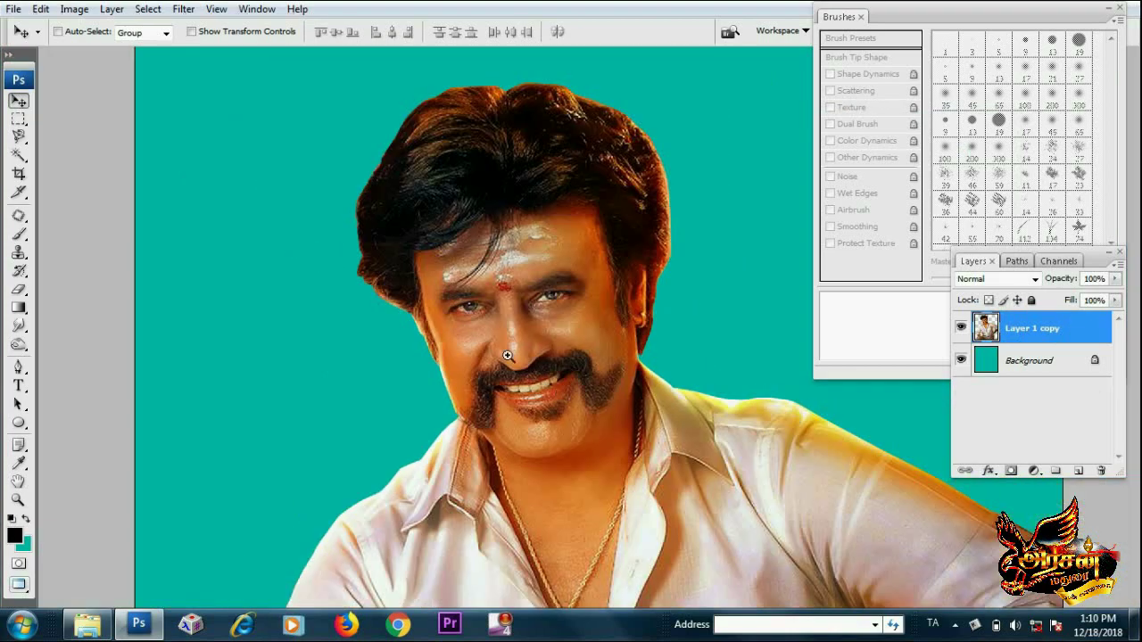
pyautogui.scroll(3, 518, 334)
pyautogui.click(18, 328)
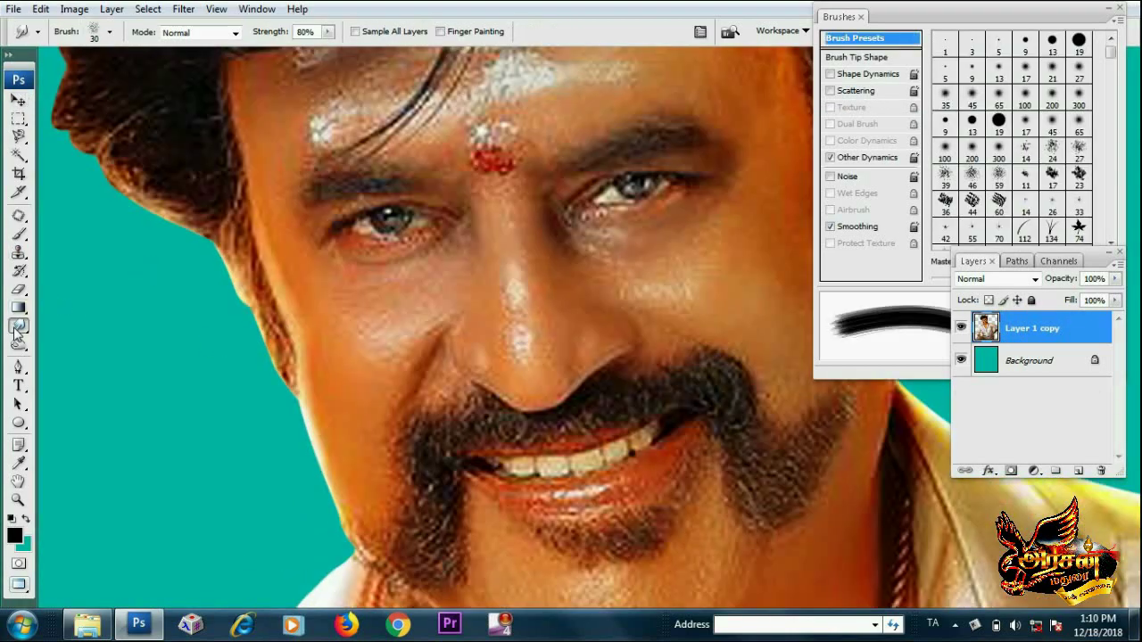
pyautogui.moveTo(330, 36); pyautogui.dragTo(323, 53)
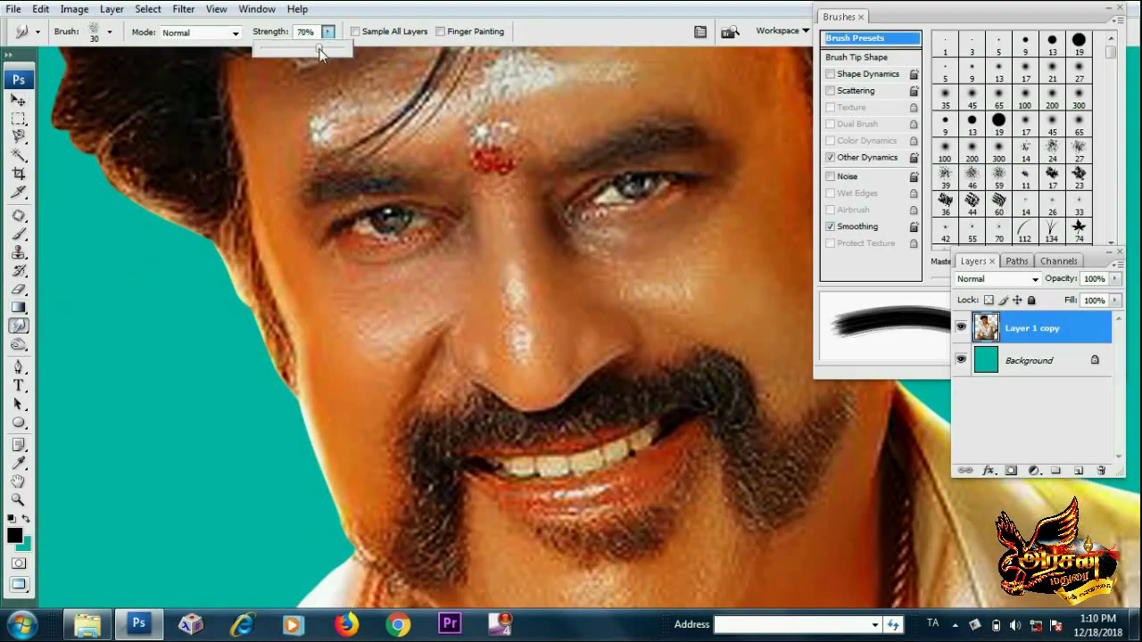
pyautogui.click(523, 318)
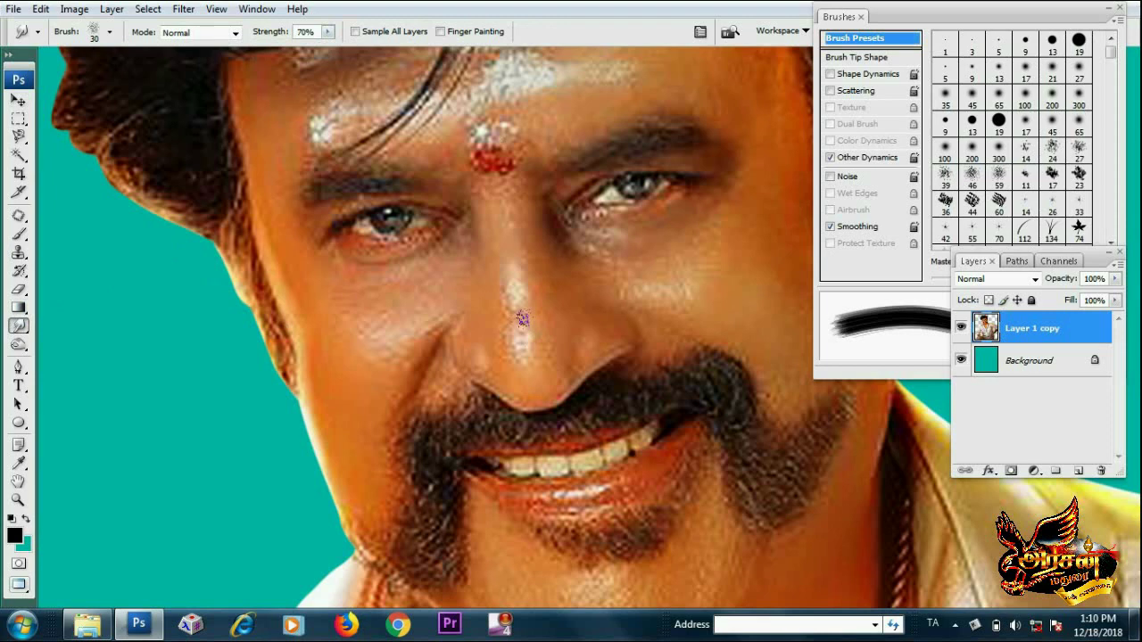
# Choose the 66 px spatter brush preset with scattering turned off
pyautogui.click(910, 325)
pyautogui.click(109, 31)
pyautogui.scroll(-5, 98, 206)
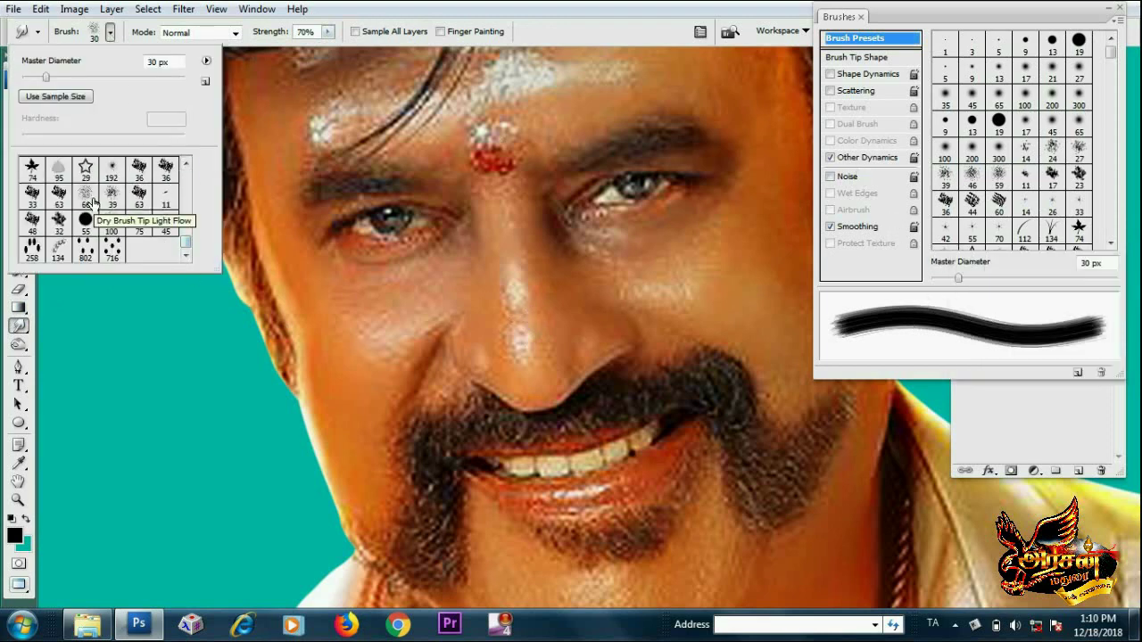
pyautogui.click(88, 198)
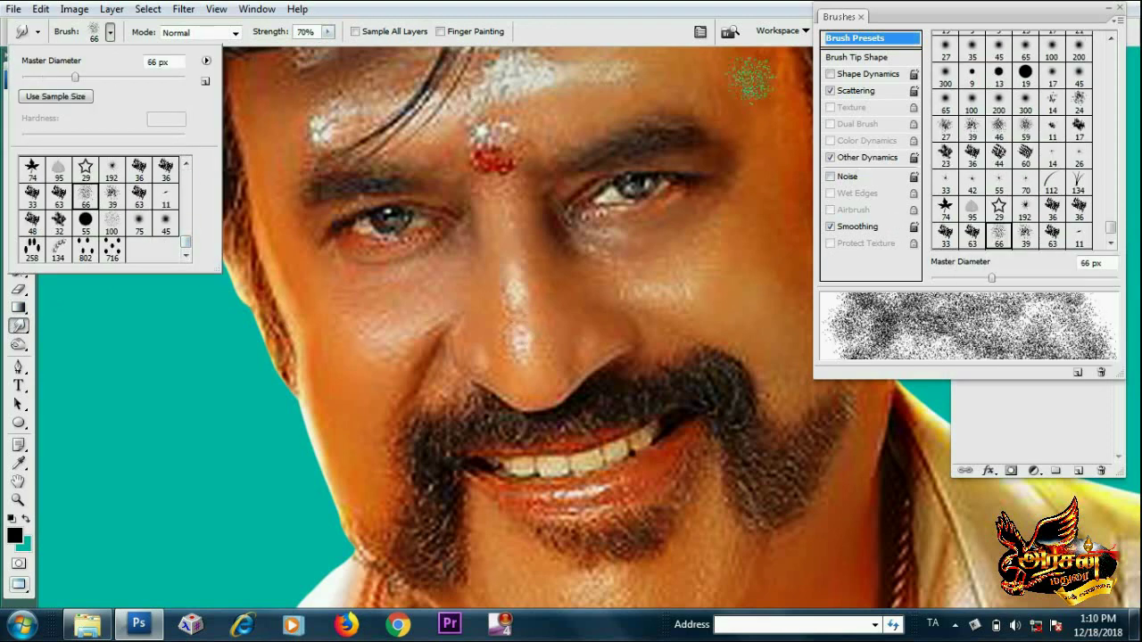
pyautogui.click(113, 198)
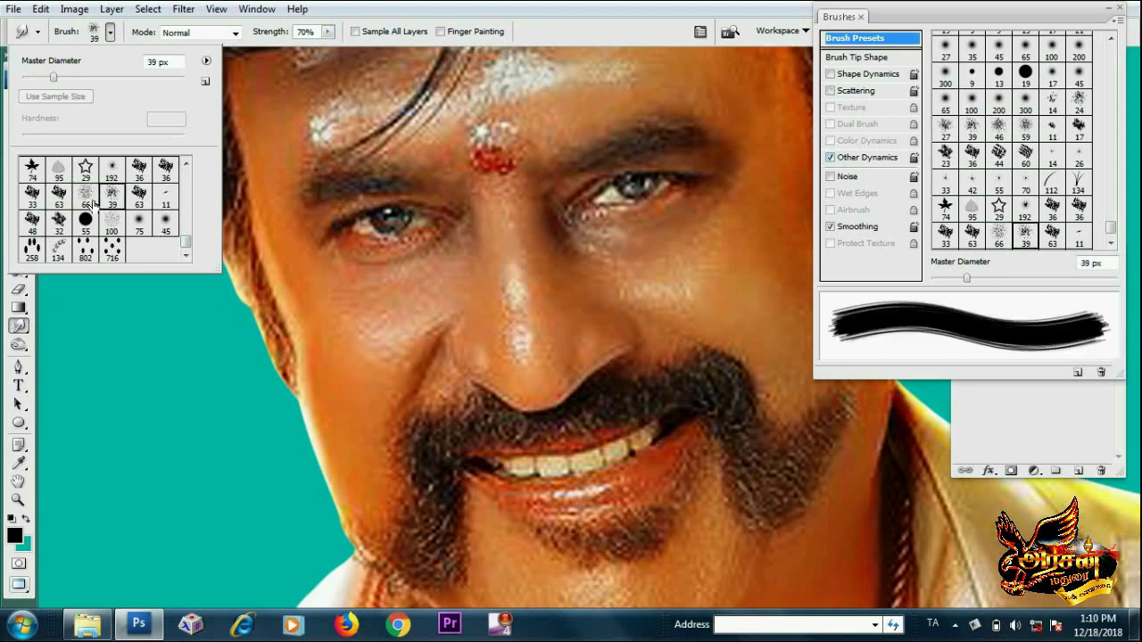
pyautogui.click(89, 201)
pyautogui.click(831, 90)
# Smudge the nose highlight into a soft streak with a small brush at 90% strength
pyautogui.hotkey('ctrl', '+')
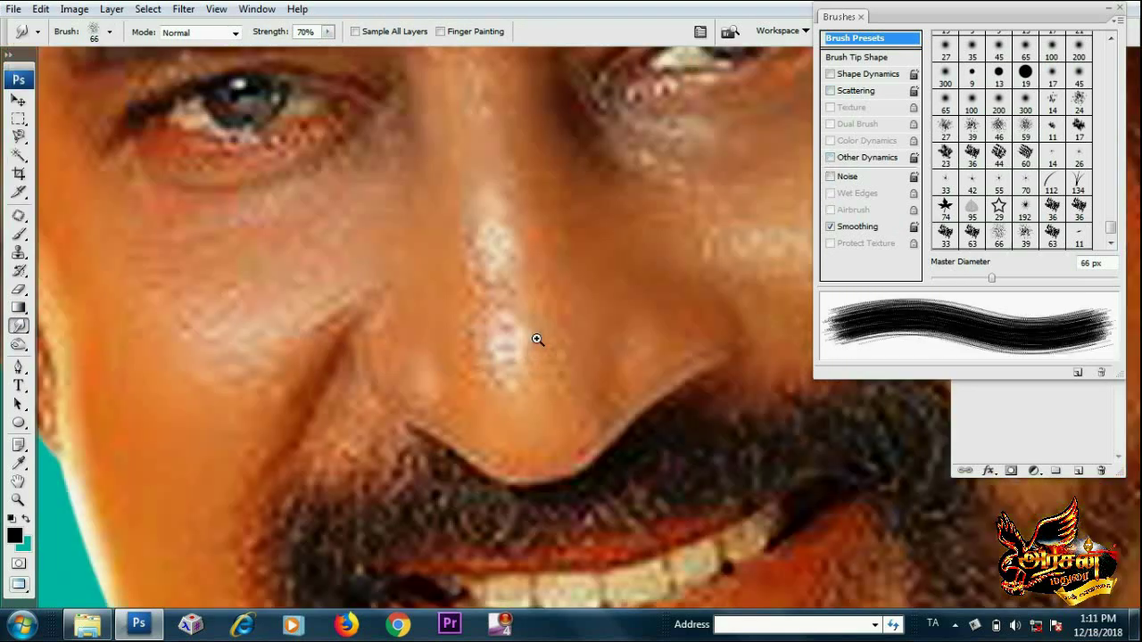
pyautogui.press('[')
pyautogui.press('[')
pyautogui.press('[')
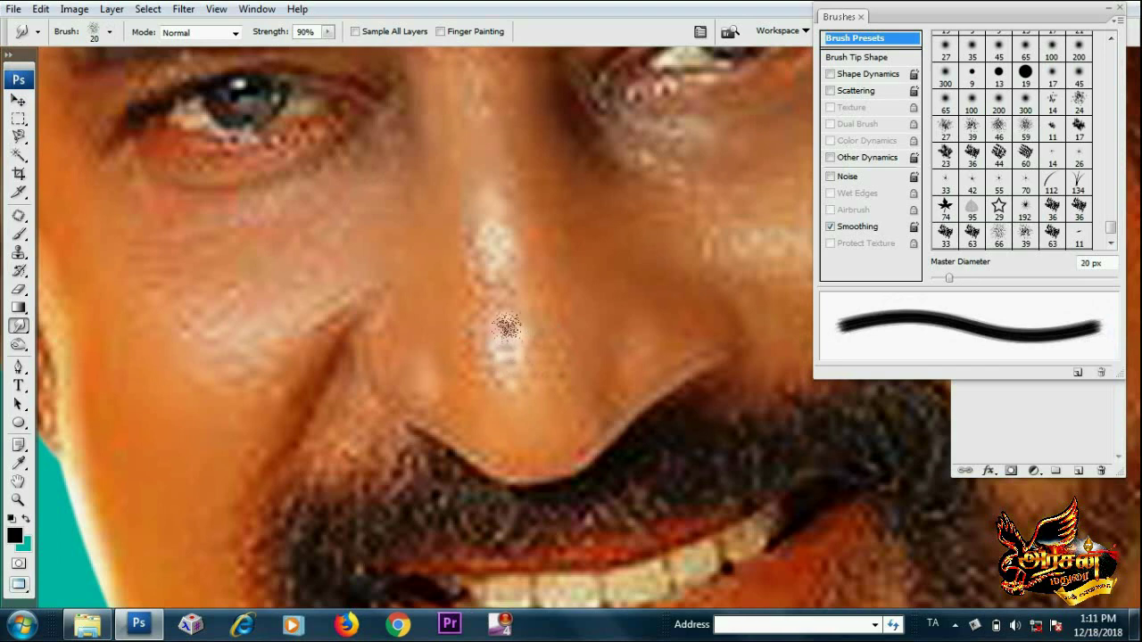
pyautogui.press('9')
pyautogui.press('[')
pyautogui.moveTo(486, 357)
pyautogui.mouseDown()
pyautogui.moveTo(521, 329)
pyautogui.moveTo(482, 244)
pyautogui.moveTo(480, 279)
pyautogui.mouseUp()
pyautogui.hotkey('ctrl', '-')
pyautogui.press('o')
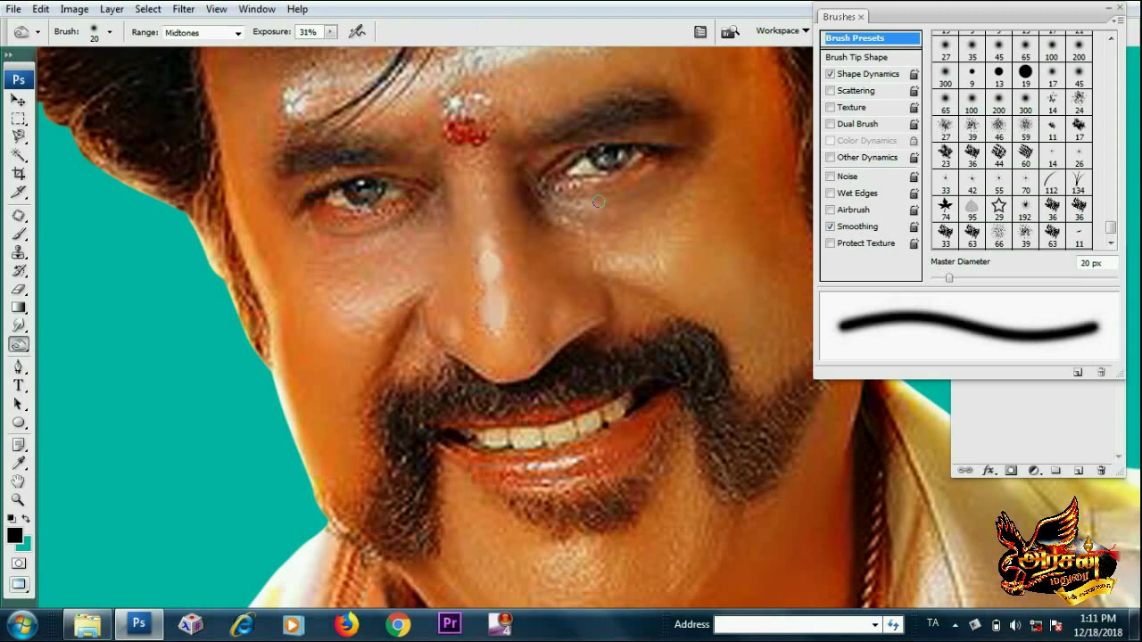
# Enlarge the Dodge brush to 40 px, then return to a 15 px smudge brush on the nose
pyautogui.press(']')
pyautogui.press(']')
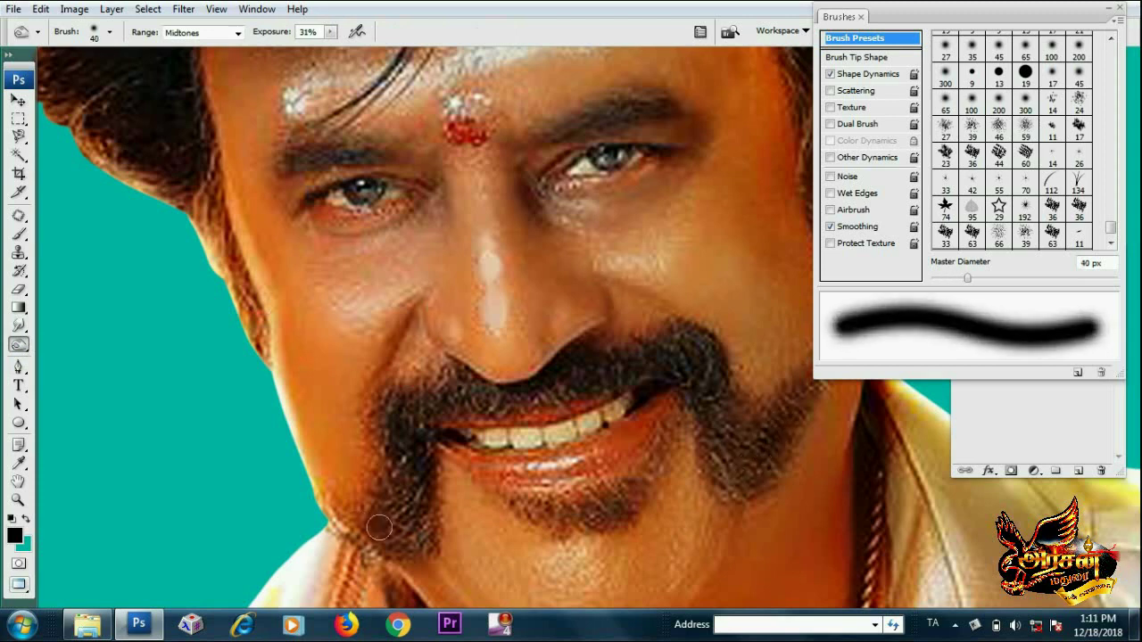
pyautogui.press('r')
pyautogui.hotkey('ctrl', '+')
pyautogui.hotkey('ctrl', '+')
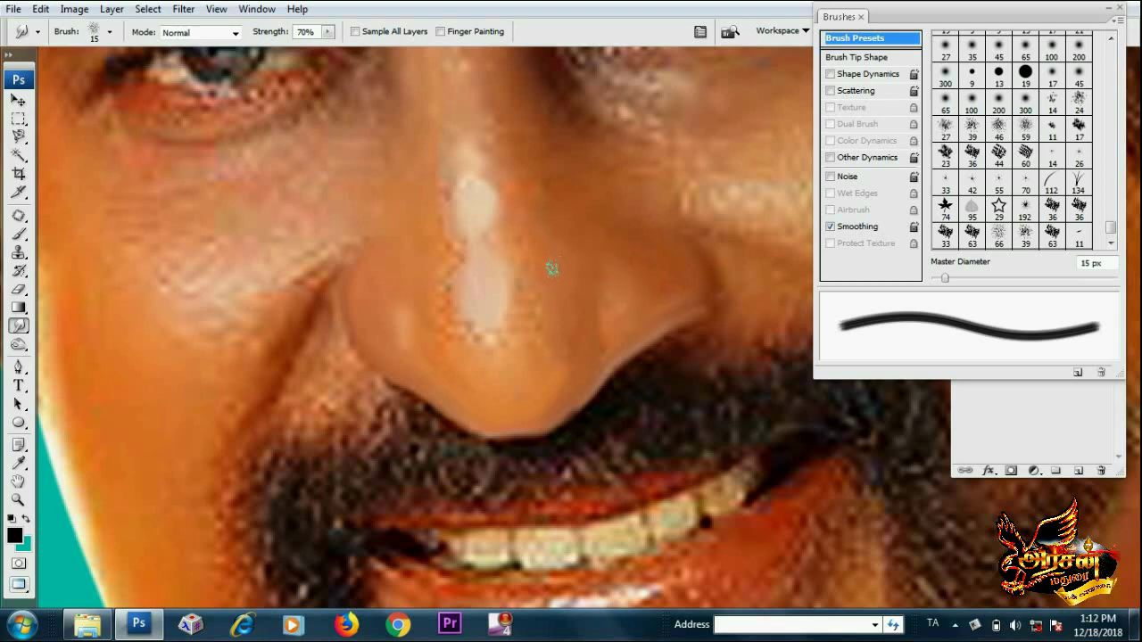
# Blend the nose highlight's speckled edge and smooth the cheek below the eye
pyautogui.moveTo(504, 285)
pyautogui.mouseDown()
pyautogui.moveTo(469, 324)
pyautogui.moveTo(464, 237)
pyautogui.moveTo(442, 343)
pyautogui.mouseUp()
pyautogui.scroll(2, 460, 223)
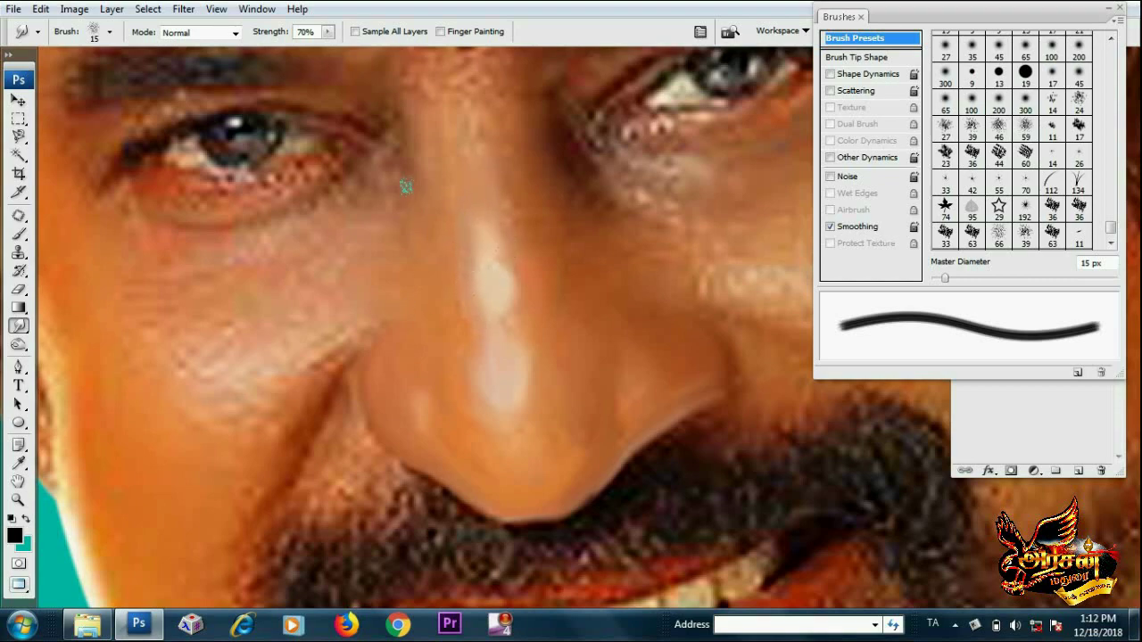
pyautogui.scroll(2, 425, 237)
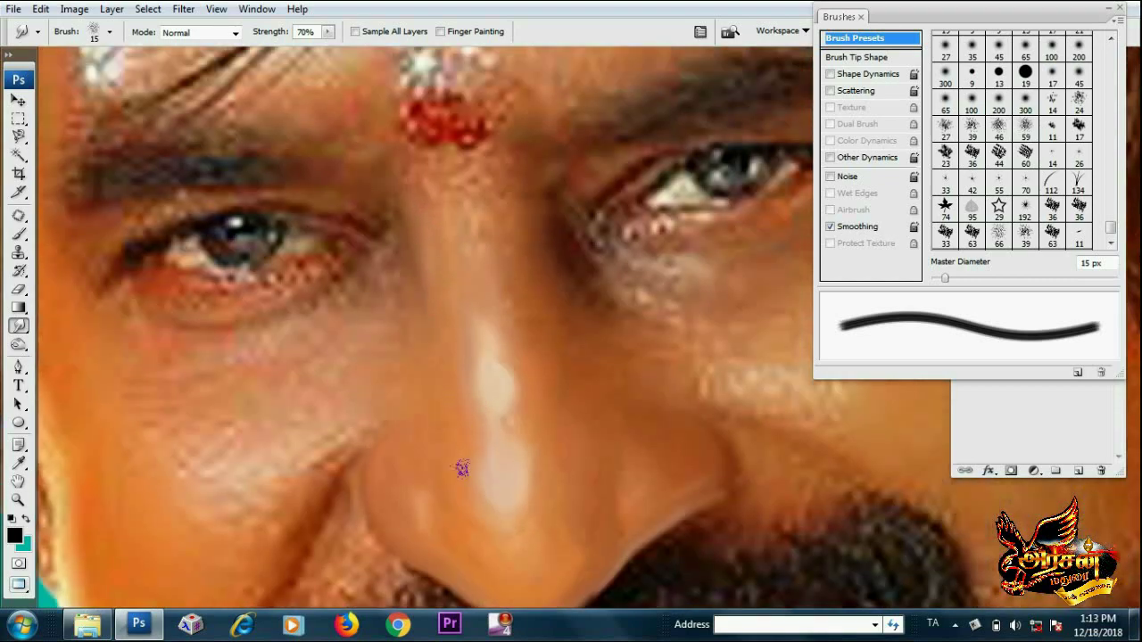
pyautogui.scroll(-1, 500, 473)
pyautogui.scroll(2, 517, 413)
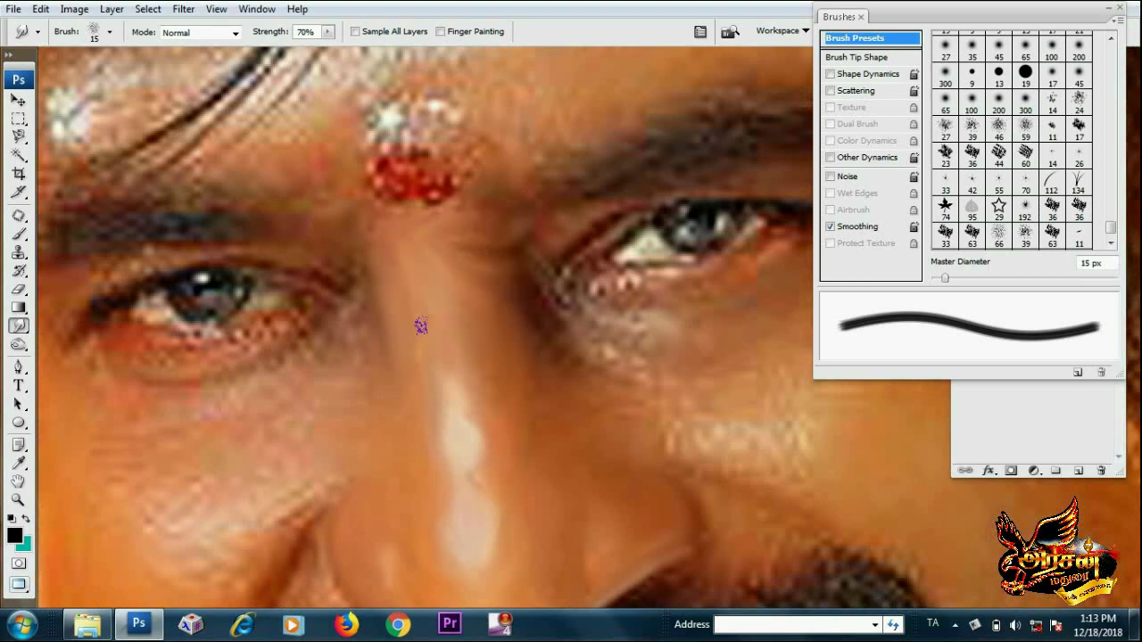
pyautogui.scroll(-1, 473, 428)
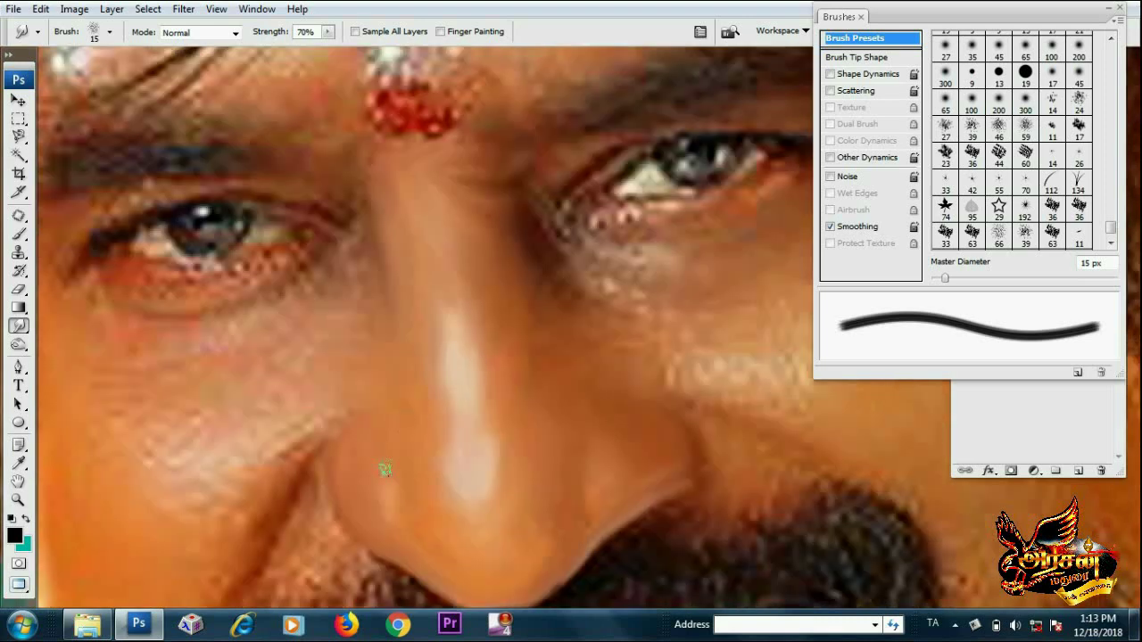
pyautogui.hscroll(2, 579, 437)
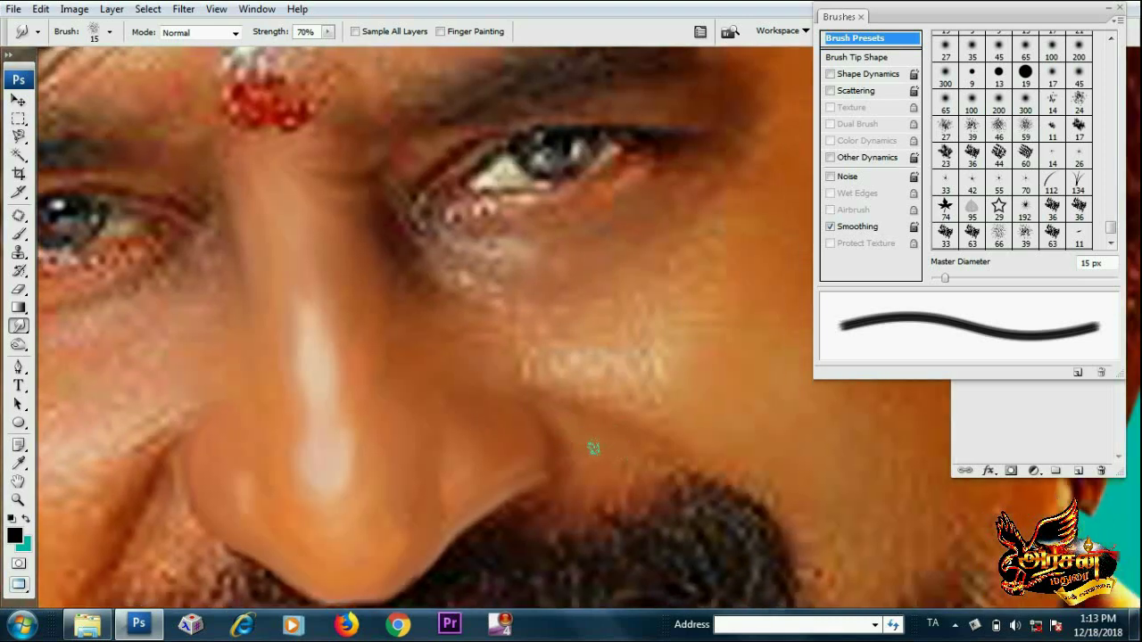
pyautogui.scroll(-1, 564, 458)
pyautogui.hscroll(1, 535, 401)
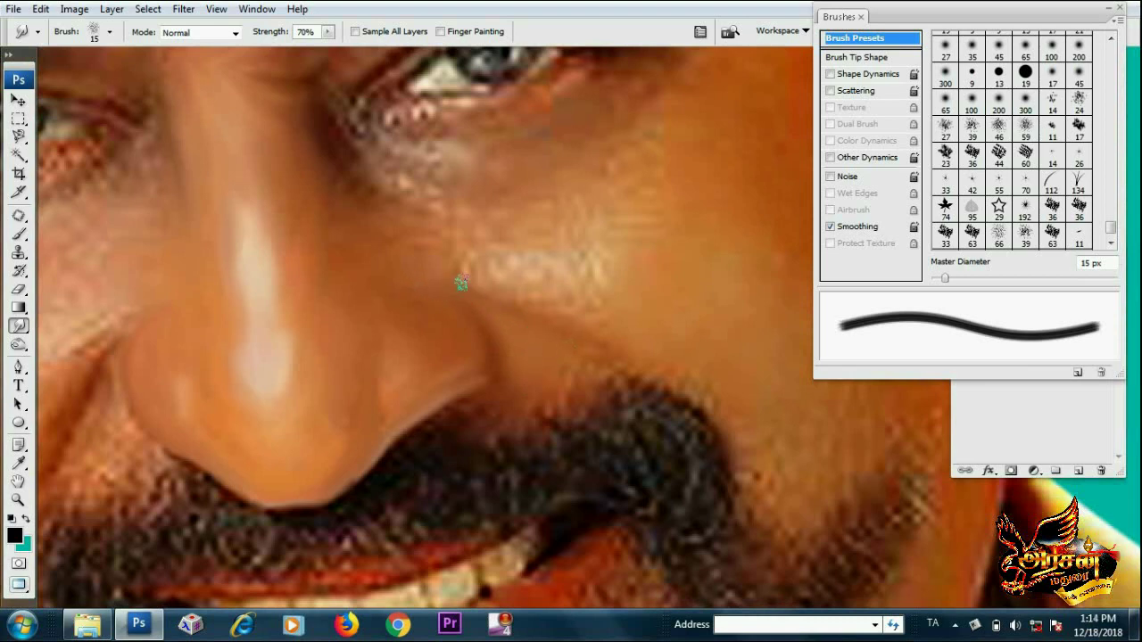
pyautogui.press('[')
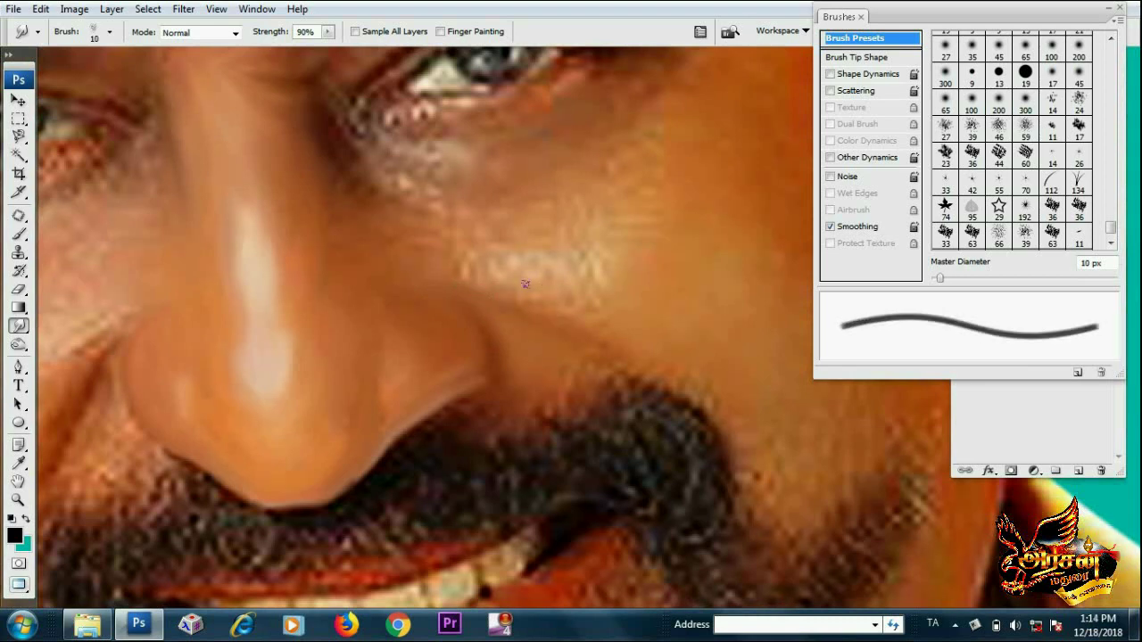
pyautogui.press(']')
pyautogui.moveTo(526, 283)
pyautogui.mouseDown()
pyautogui.moveTo(476, 258)
pyautogui.moveTo(594, 250)
pyautogui.moveTo(529, 284)
pyautogui.mouseUp()
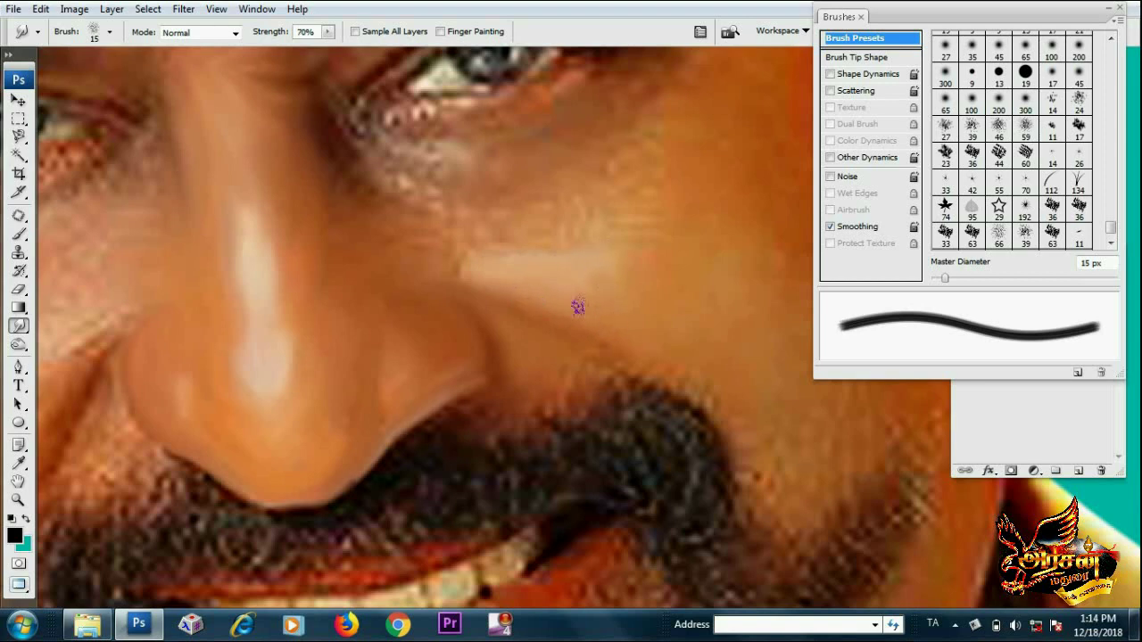
# Smear the upper and lower eyelids with an 8 px brush at 90% strength
pyautogui.moveTo(512, 316); pyautogui.dragTo(527, 401)
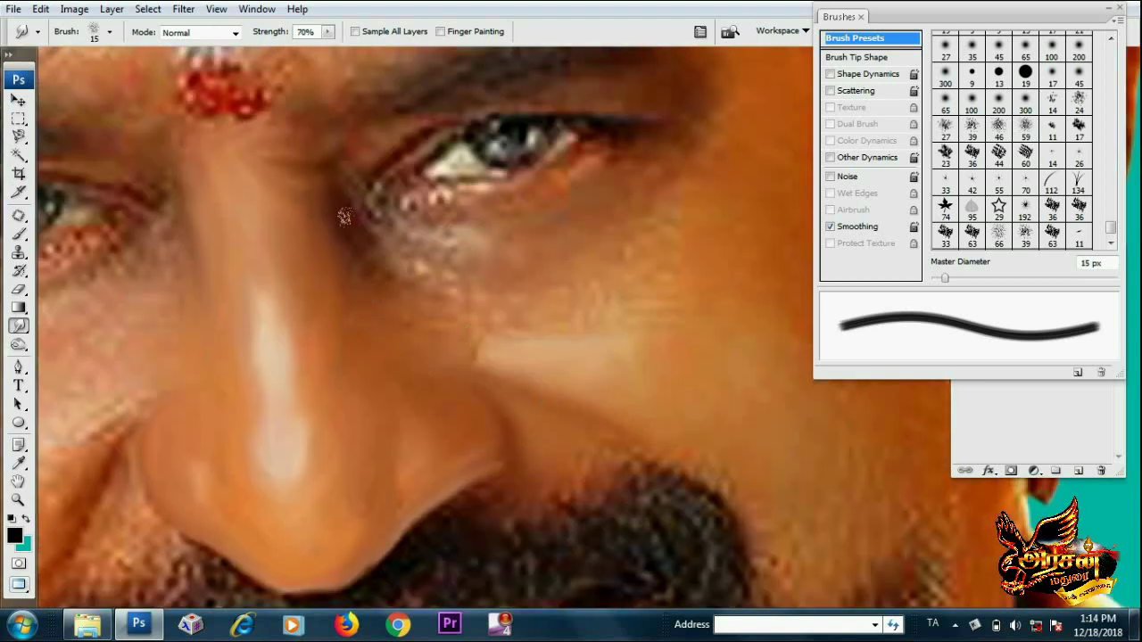
pyautogui.moveTo(421, 200); pyautogui.dragTo(305, 325)
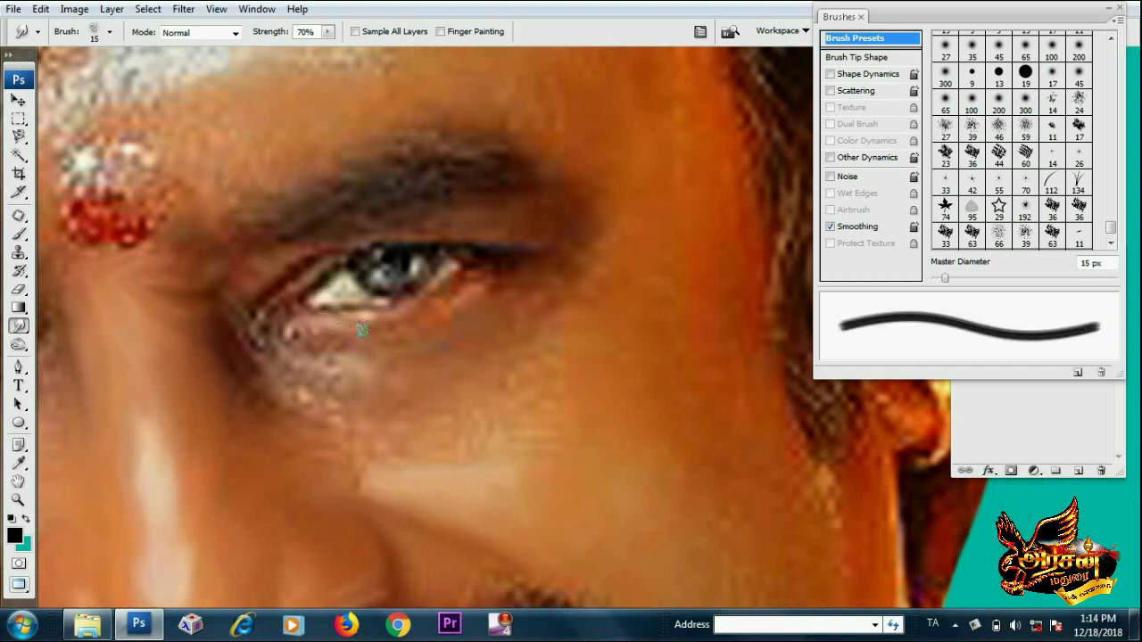
pyautogui.moveTo(466, 260)
pyautogui.mouseDown()
pyautogui.moveTo(509, 259)
pyautogui.moveTo(485, 270)
pyautogui.mouseUp()
pyautogui.press('[')
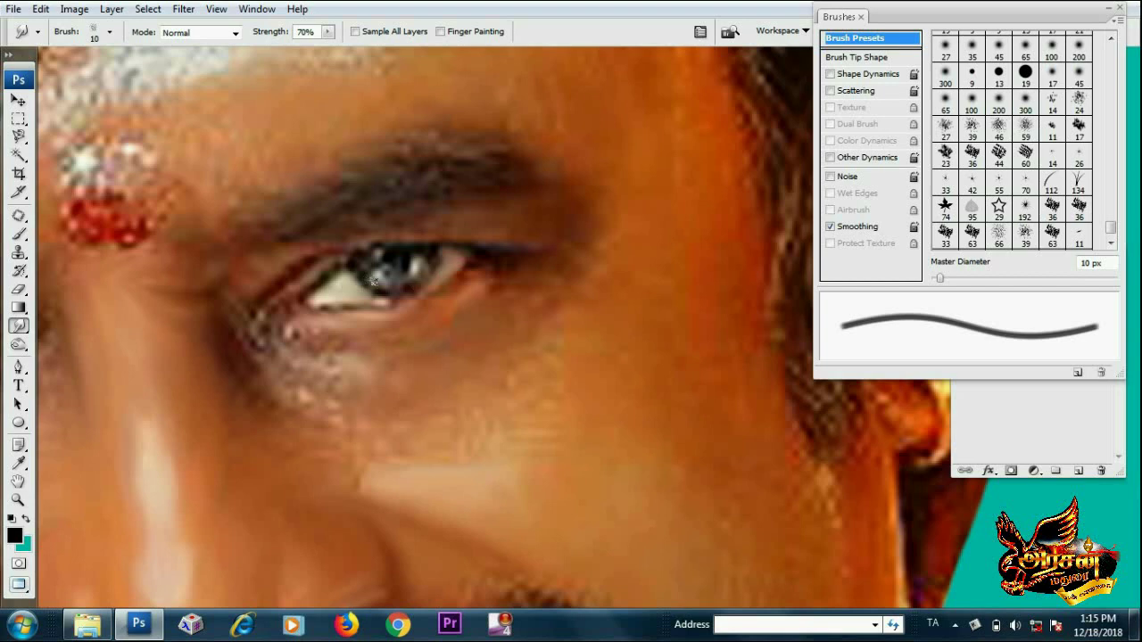
pyautogui.scroll(1, 400, 278)
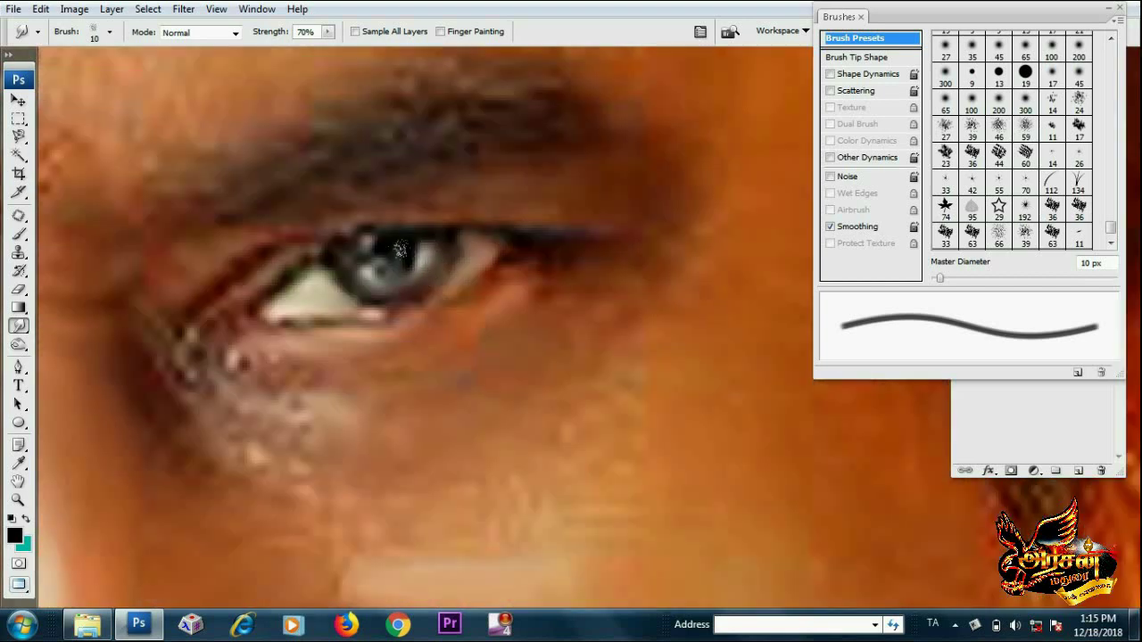
pyautogui.press('[')
pyautogui.press('[')
pyautogui.press('9')
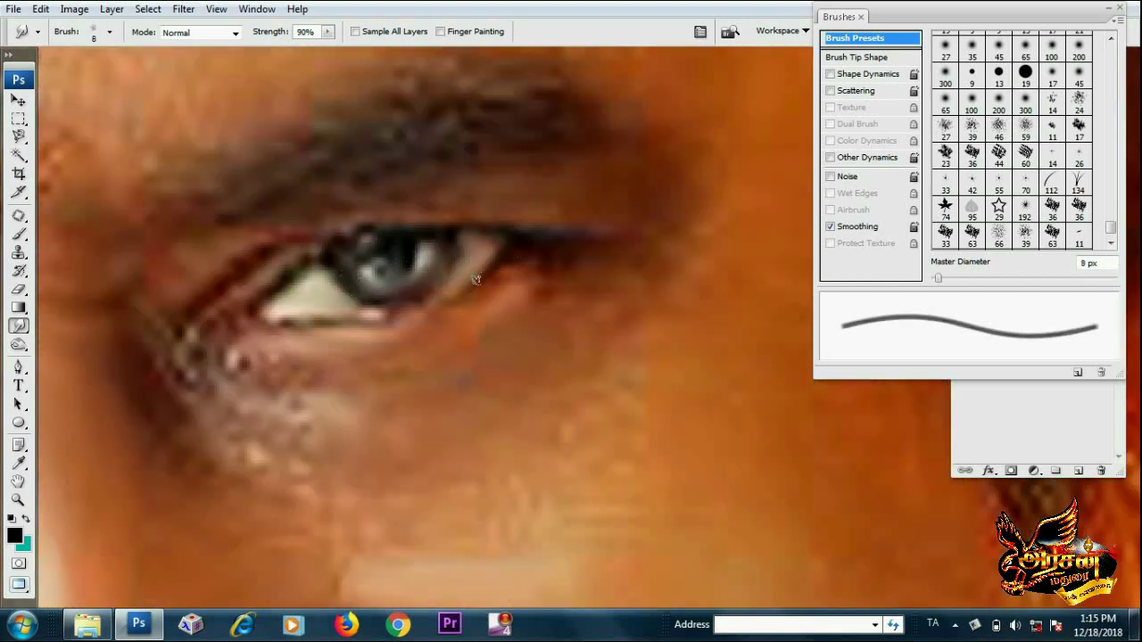
pyautogui.moveTo(503, 248)
pyautogui.mouseDown()
pyautogui.moveTo(375, 315)
pyautogui.moveTo(280, 330)
pyautogui.mouseUp()
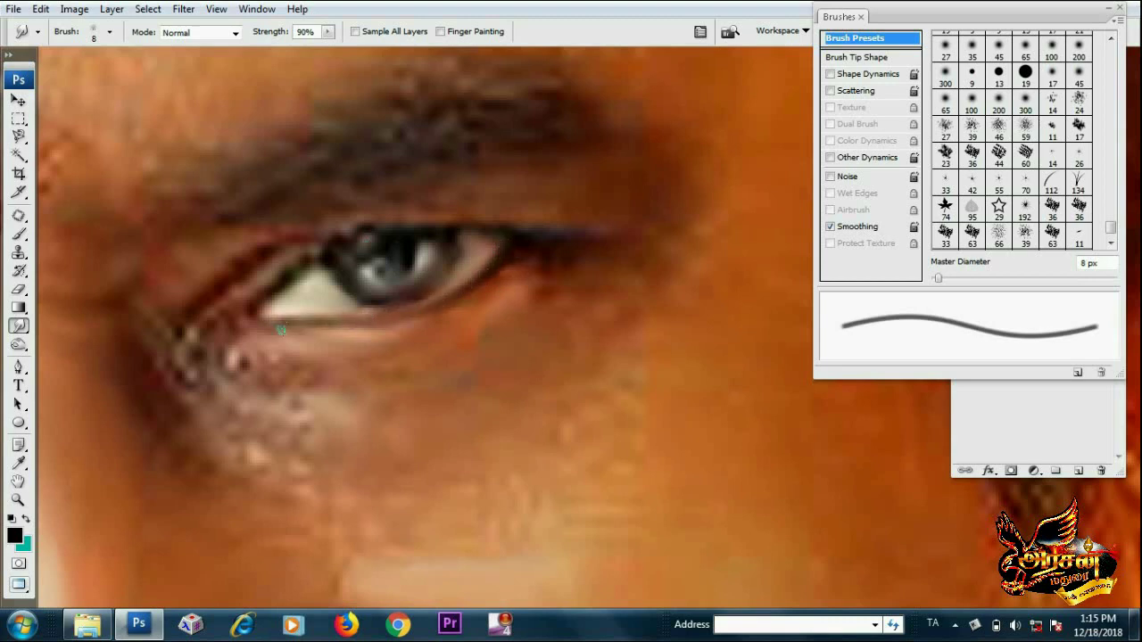
pyautogui.moveTo(302, 272)
pyautogui.mouseDown()
pyautogui.moveTo(277, 295)
pyautogui.moveTo(442, 323)
pyautogui.moveTo(487, 295)
pyautogui.mouseUp()
pyautogui.moveTo(264, 272); pyautogui.dragTo(196, 336)
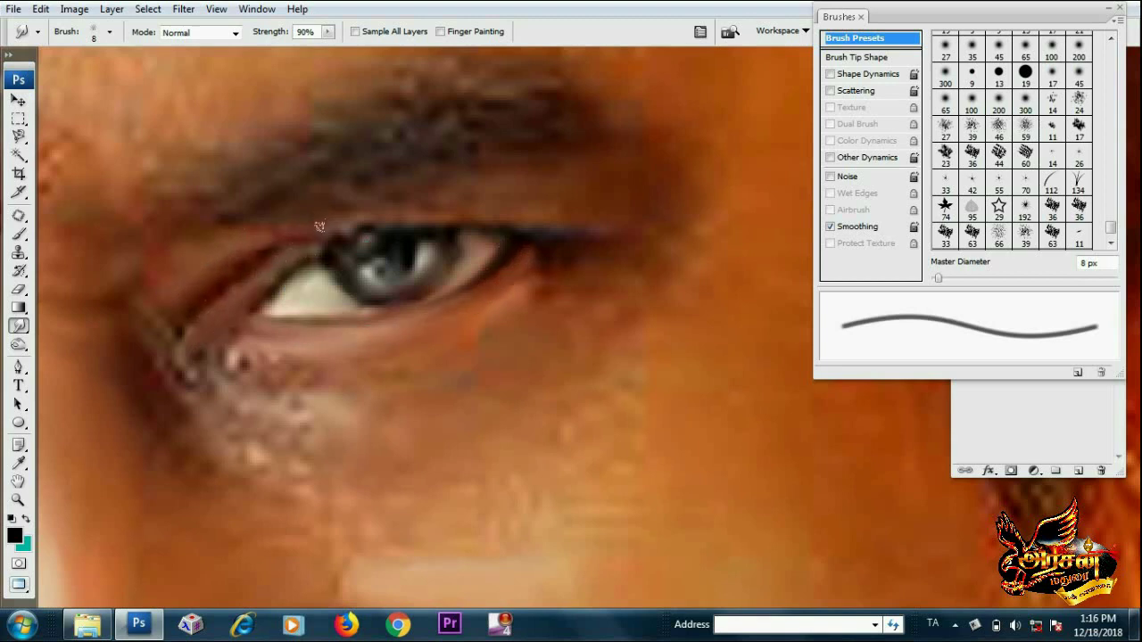
# Soften the lower eyelid rim and outer eye corner, then widen the brush to 20 px
pyautogui.press(']')
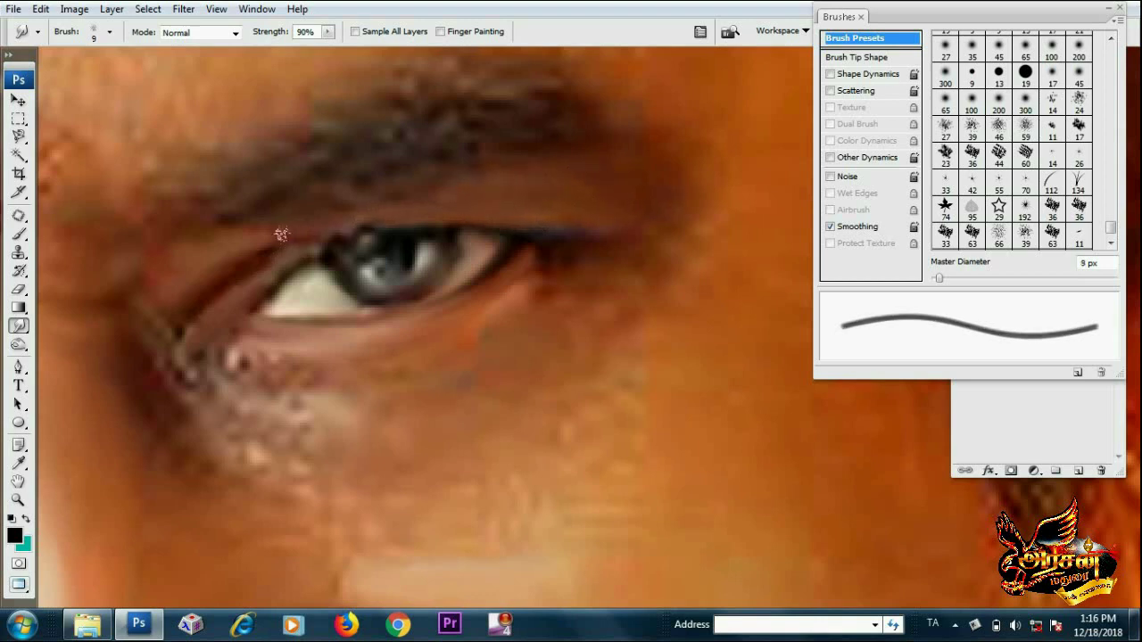
pyautogui.press(']')
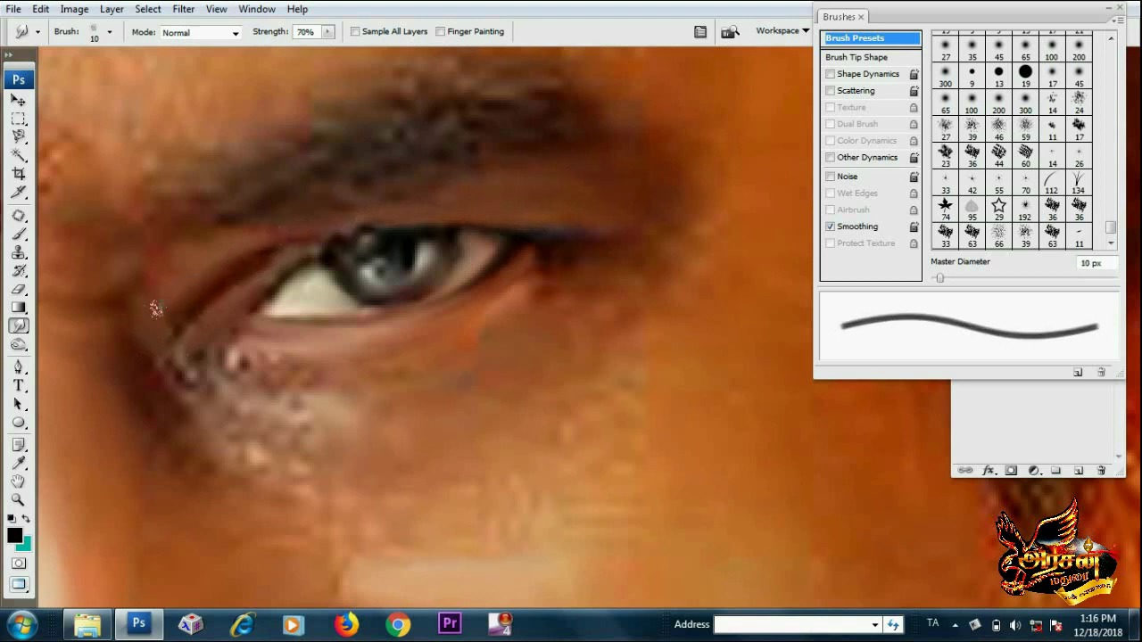
pyautogui.moveTo(137, 334); pyautogui.dragTo(330, 365)
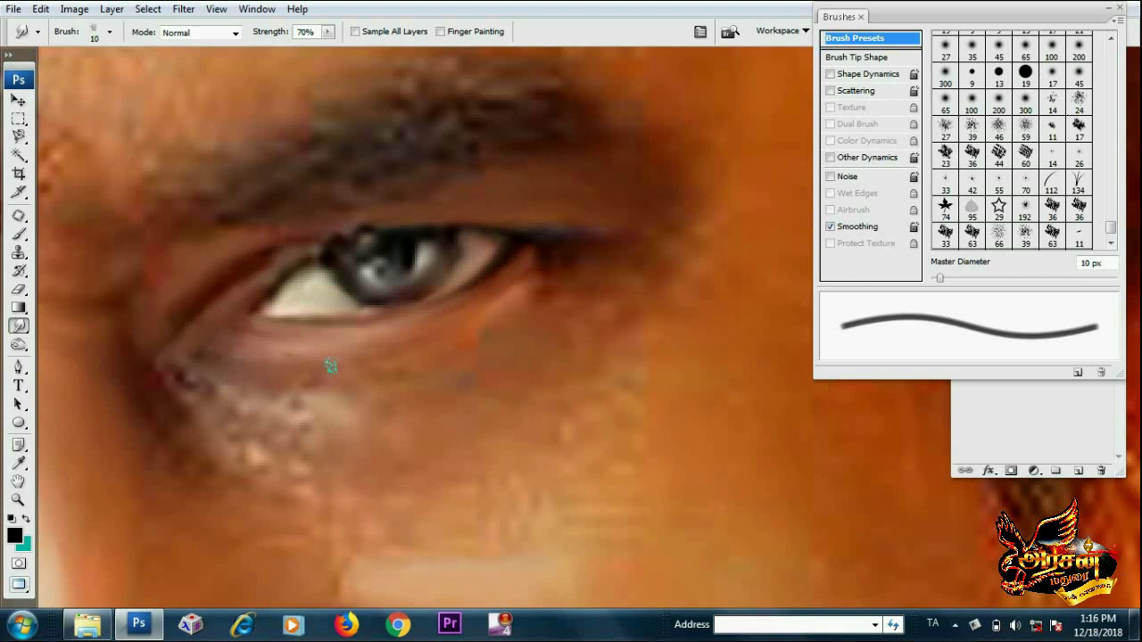
pyautogui.moveTo(504, 323); pyautogui.dragTo(500, 292)
pyautogui.press('[')
pyautogui.press('[')
pyautogui.press('[')
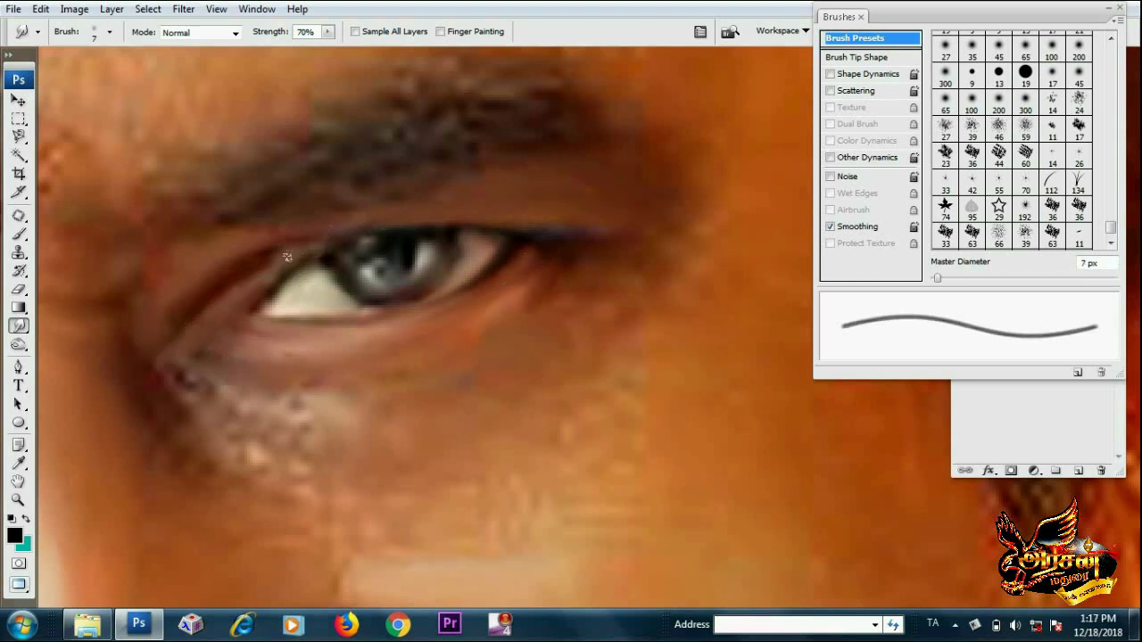
pyautogui.hotkey('ctrl', '-')
pyautogui.press(']')
pyautogui.press(']')
pyautogui.press(']')
pyautogui.press(']')
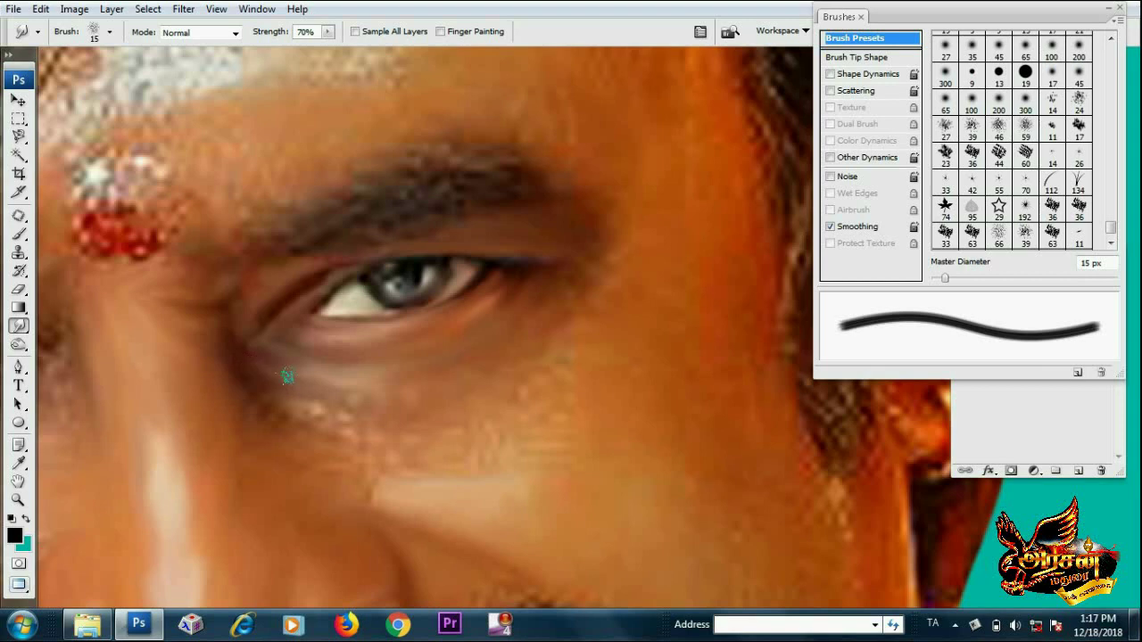
pyautogui.scroll(-2, 320, 351)
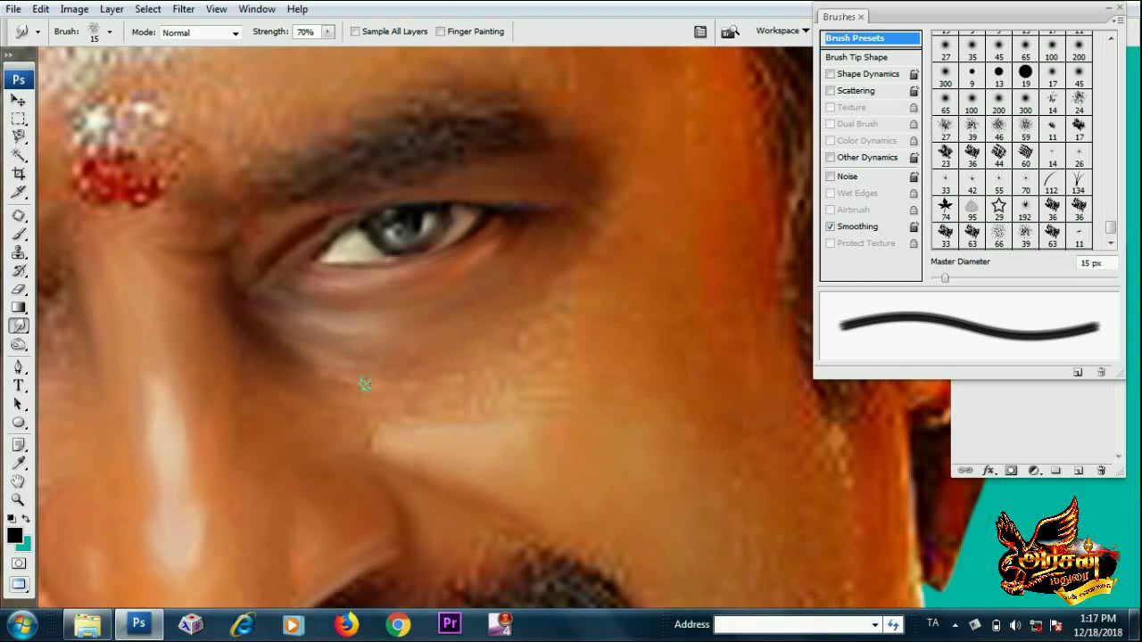
pyautogui.press(']')
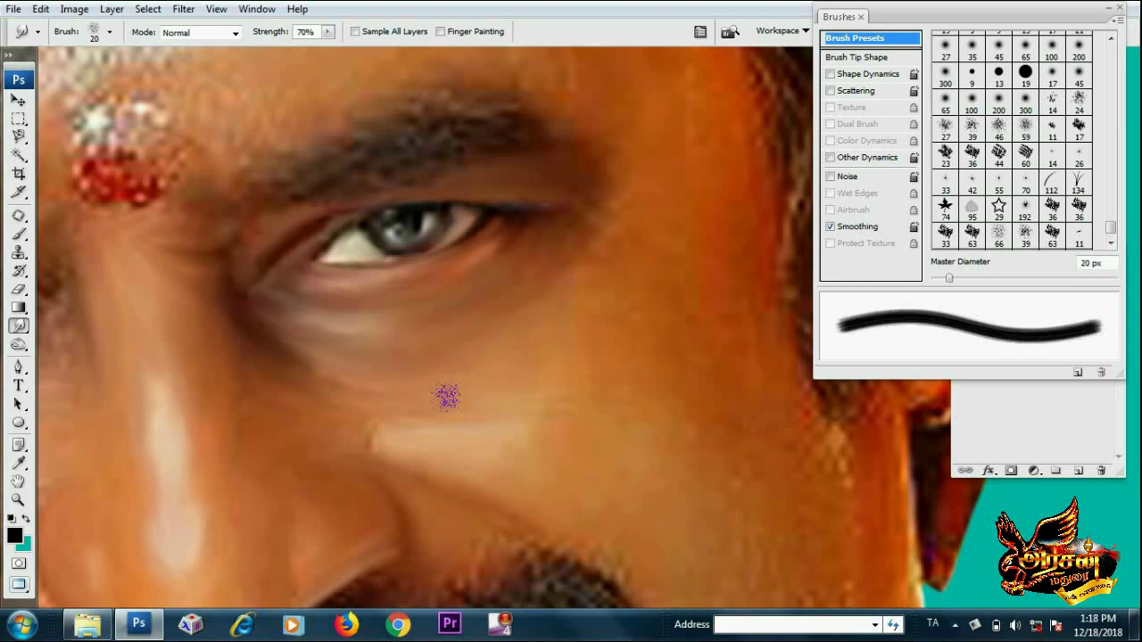
pyautogui.scroll(-3, 415, 285)
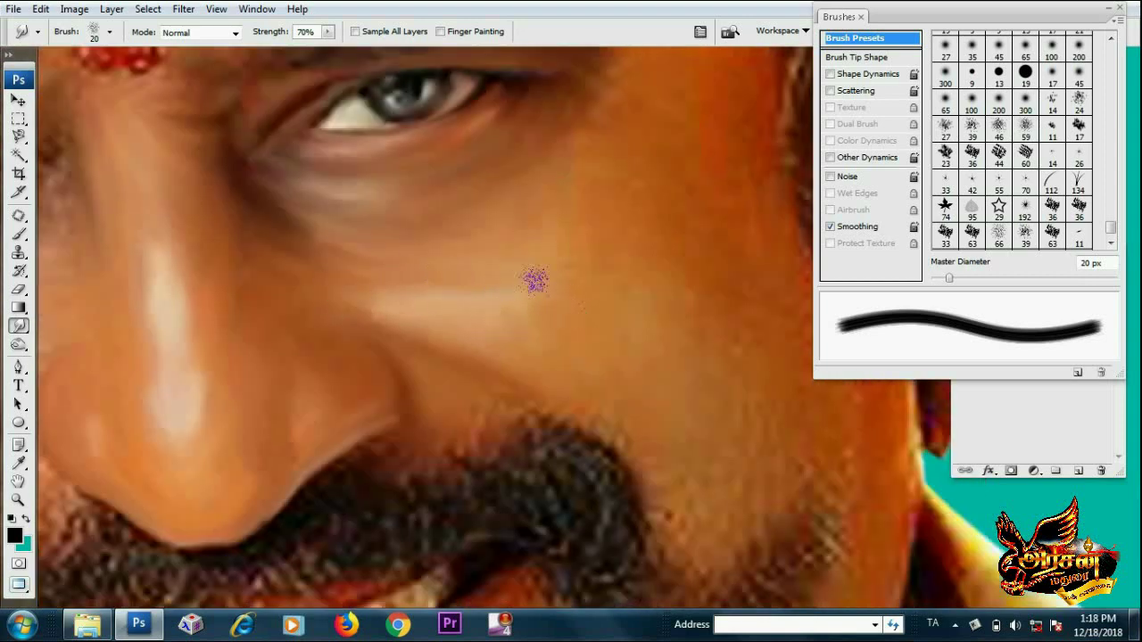
pyautogui.scroll(-2, 533, 278)
pyautogui.scroll(4, 616, 357)
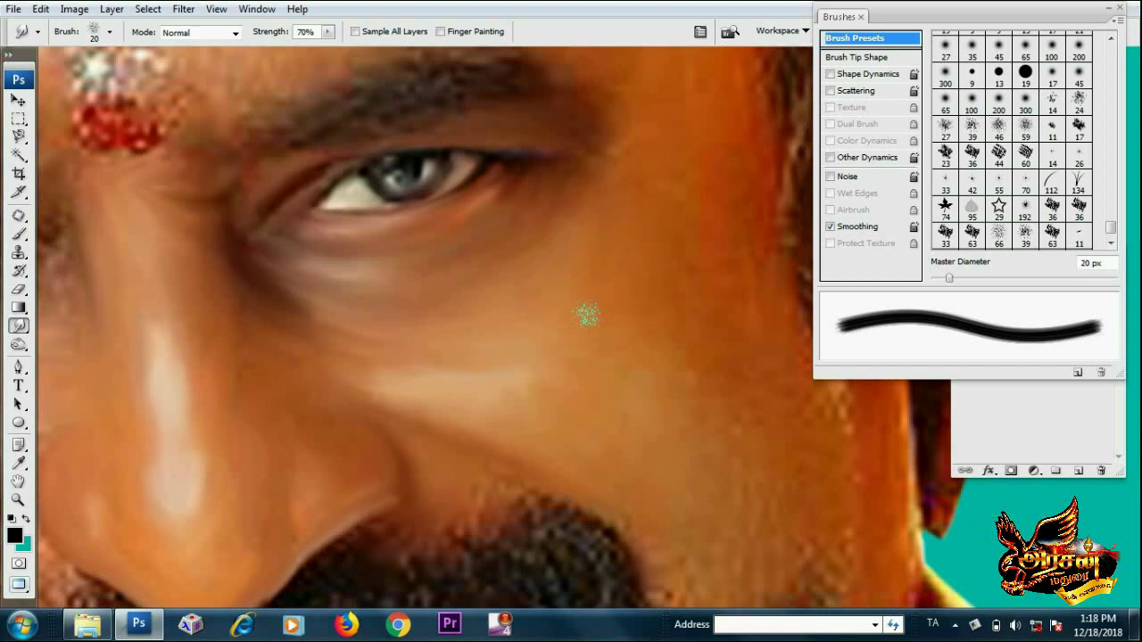
pyautogui.scroll(1, 500, 339)
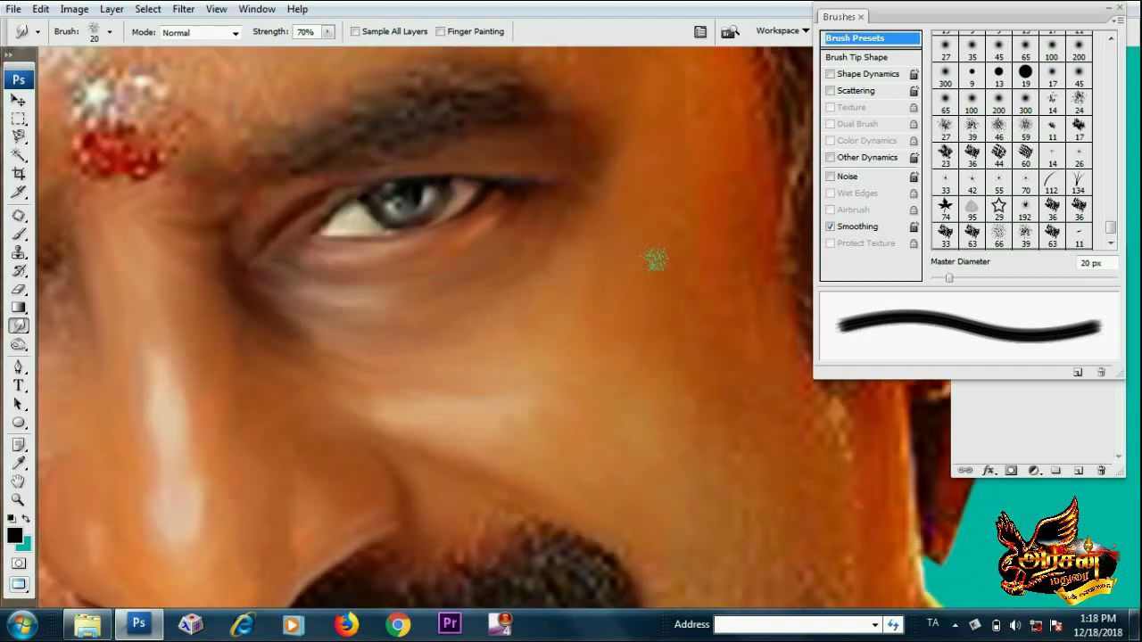
pyautogui.scroll(-5, 428, 339)
# Save the portrait as petta.psd on Local Disk (D:), overwriting the earlier file
pyautogui.press('h')
pyautogui.moveTo(472, 339); pyautogui.dragTo(352, 426)
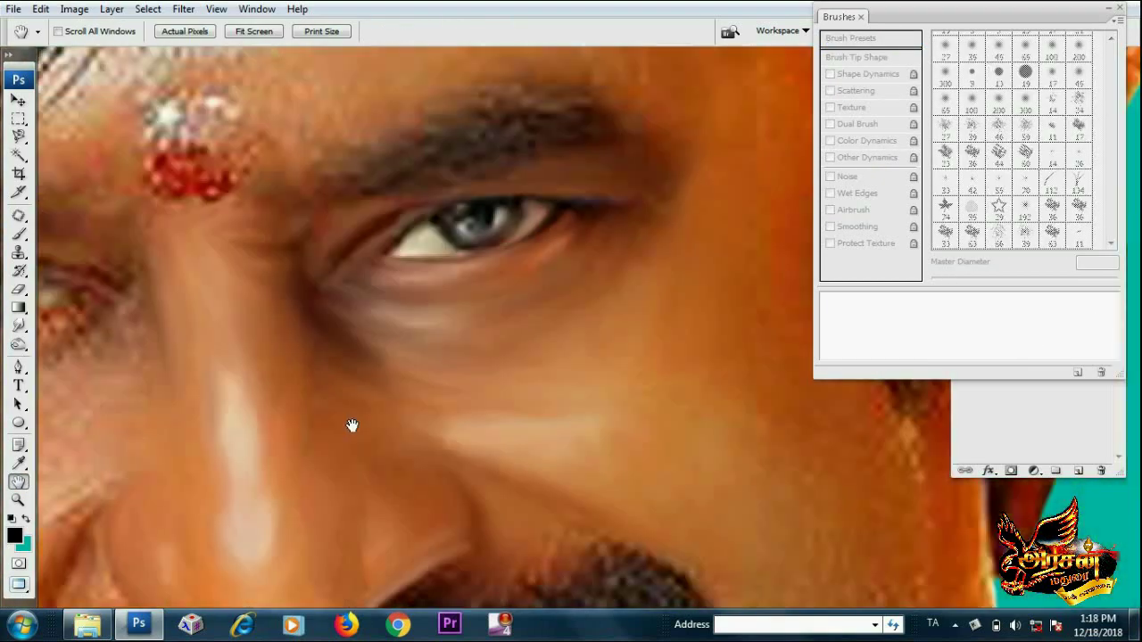
pyautogui.doubleClick(18, 500)
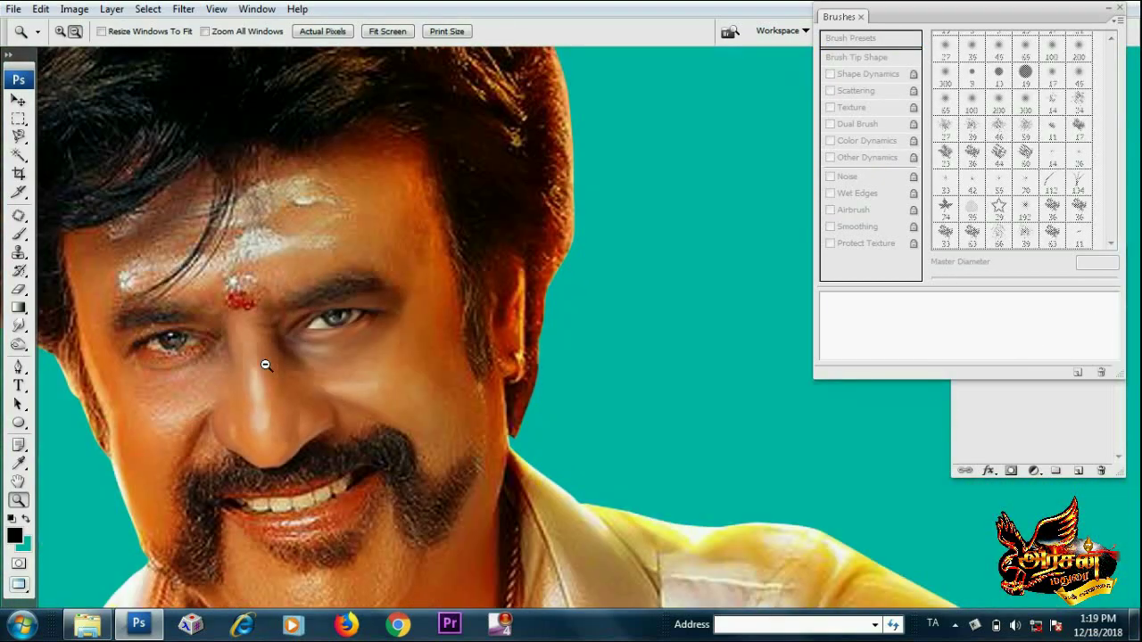
pyautogui.click(18, 482)
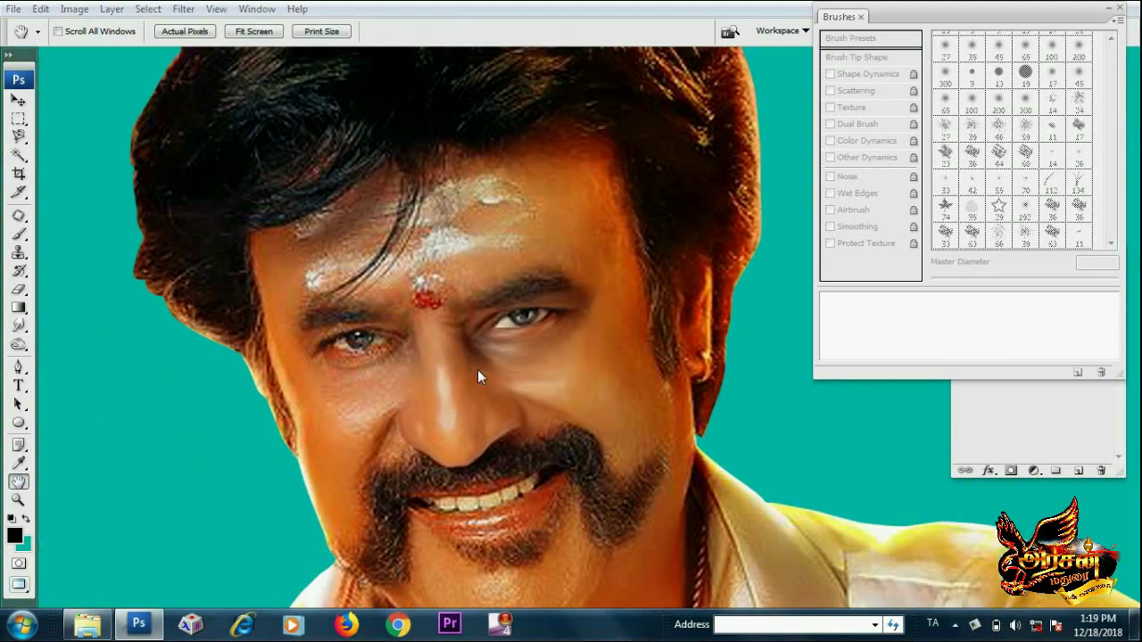
pyautogui.hotkey('ctrl', 'shift', 's')
pyautogui.doubleClick(620, 278)
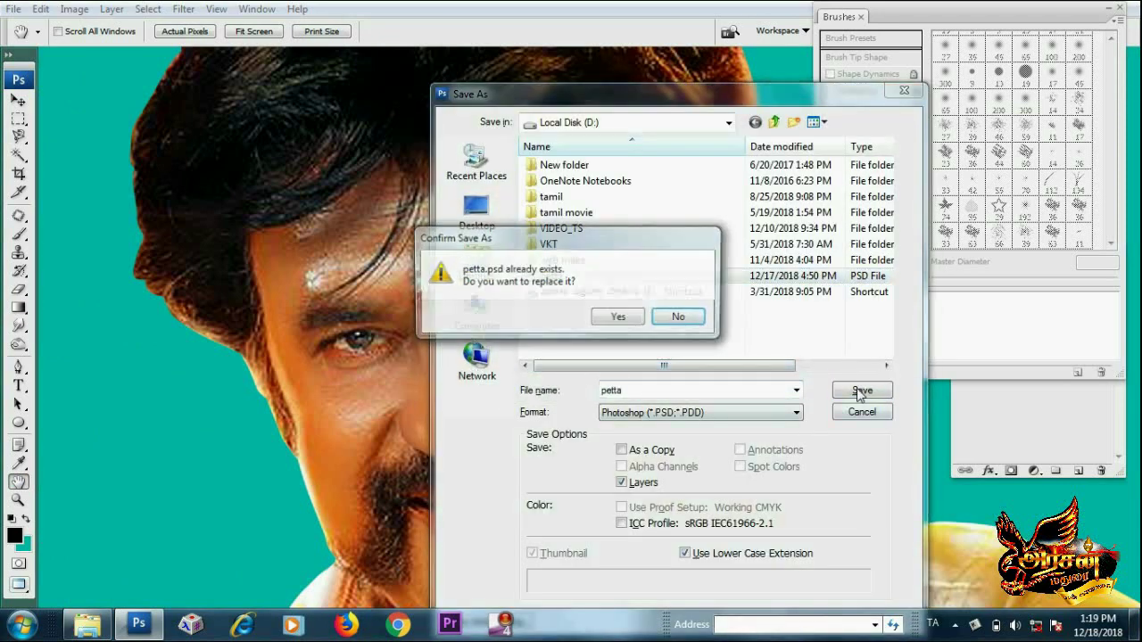
pyautogui.click(629, 316)
pyautogui.click(743, 202)
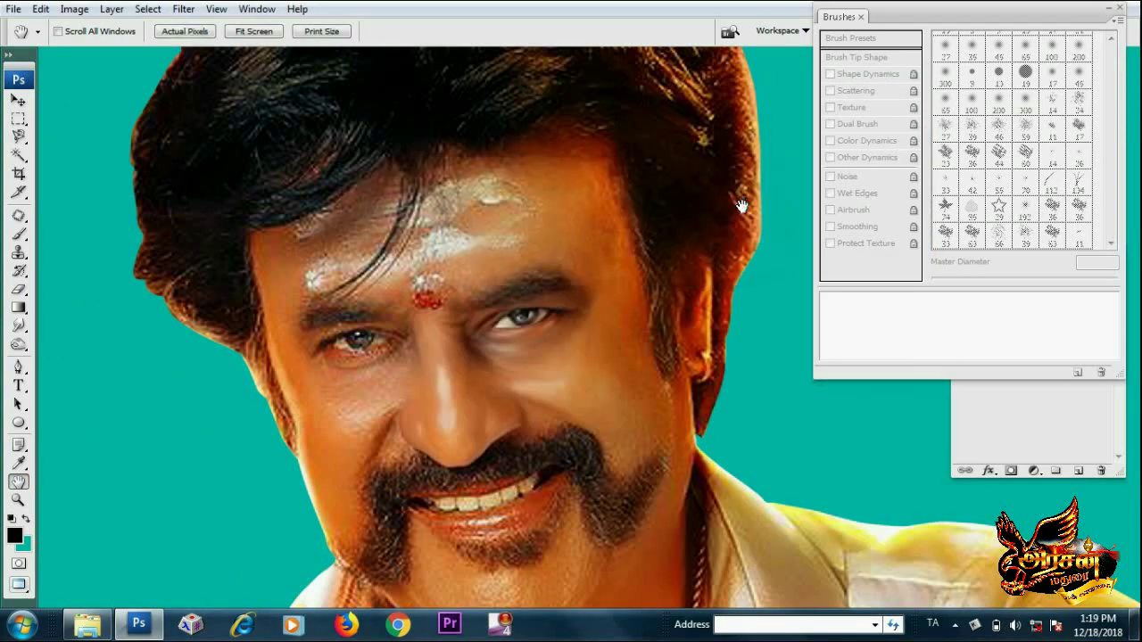
pyautogui.press('z')
pyautogui.click(379, 403)
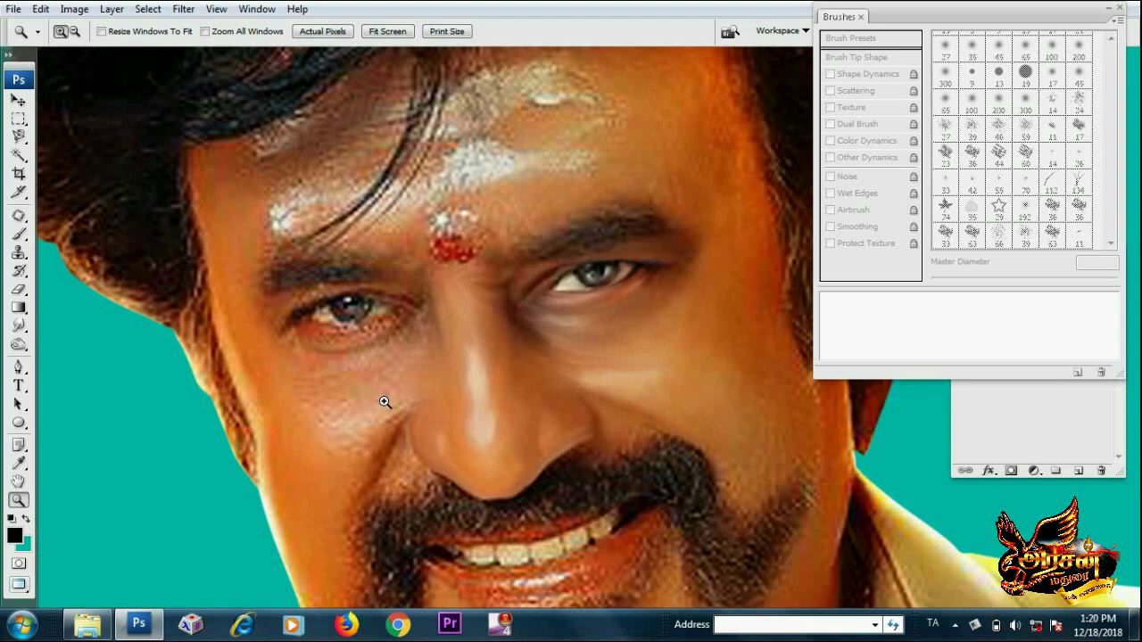
# Smooth the dotted skin along and under the lower eyelid
pyautogui.click(364, 339)
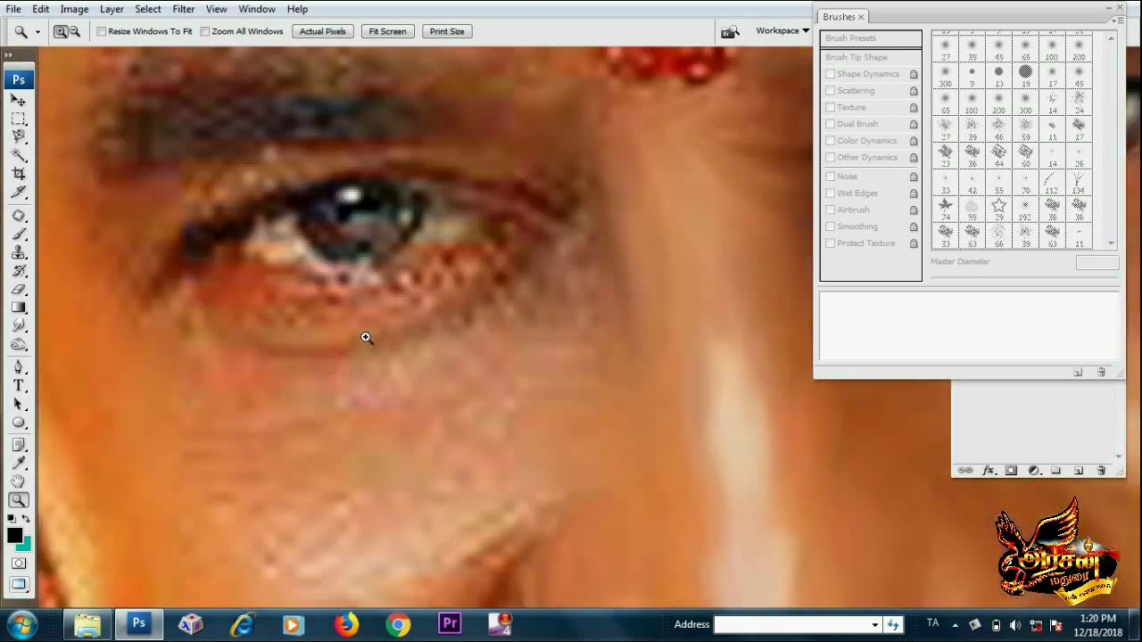
pyautogui.press('r')
pyautogui.hotkey('ctrl', '-')
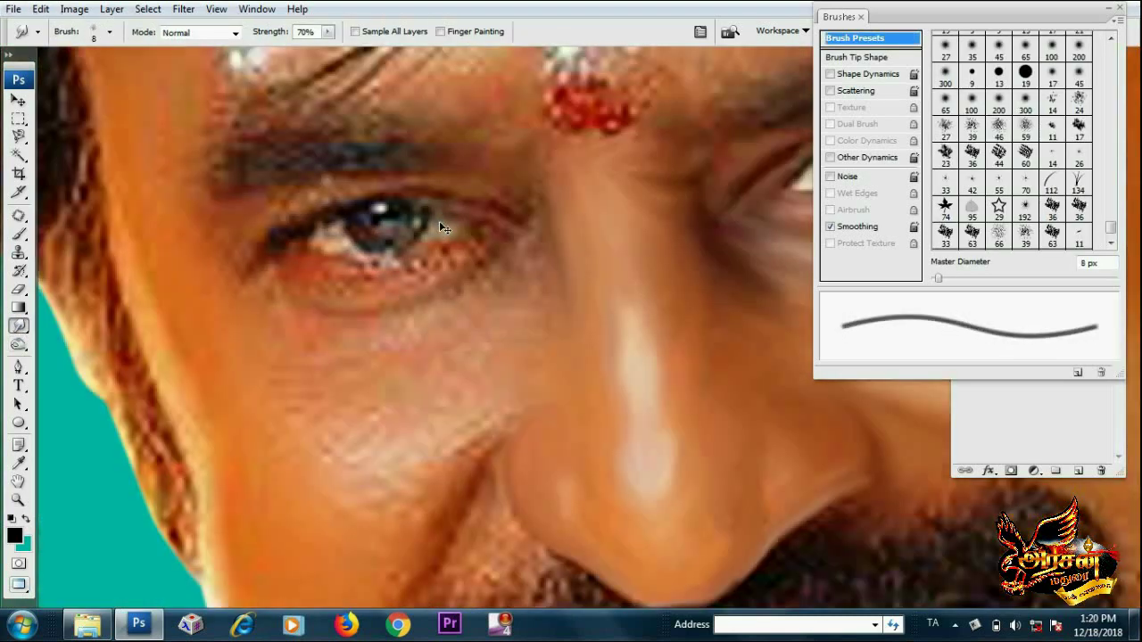
pyautogui.hotkey('ctrl', '+')
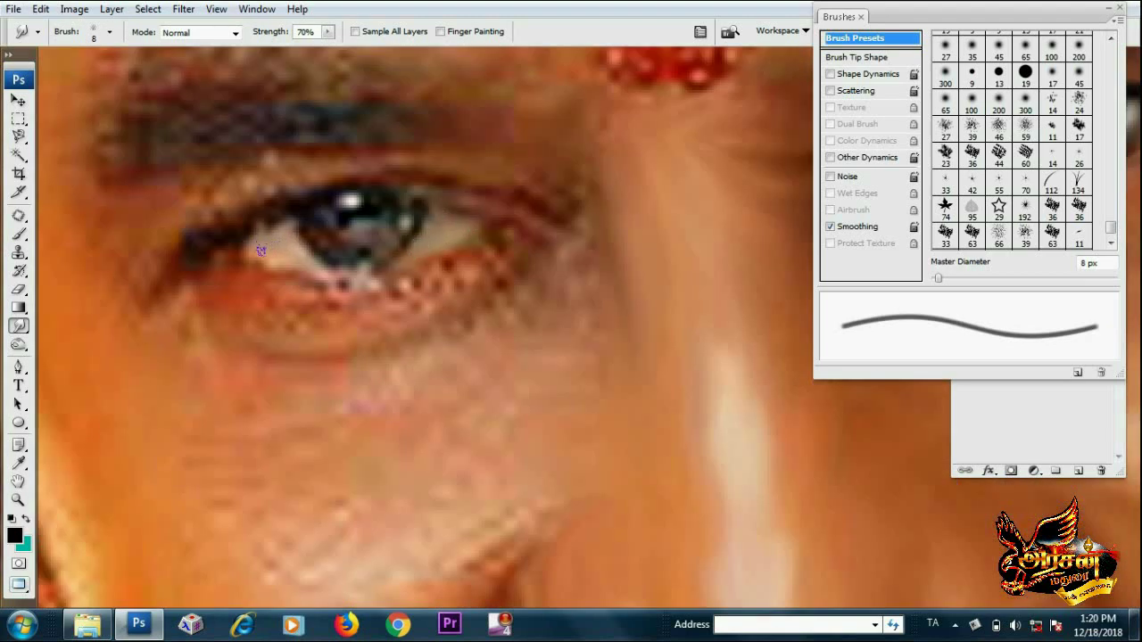
pyautogui.press('[')
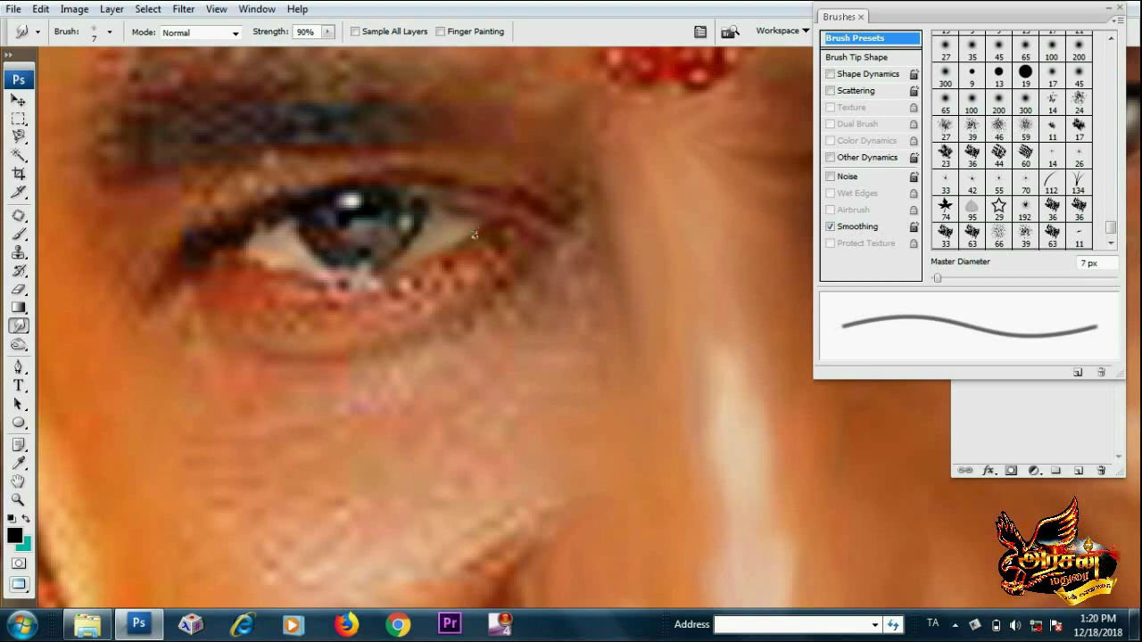
pyautogui.moveTo(475, 235); pyautogui.dragTo(406, 262)
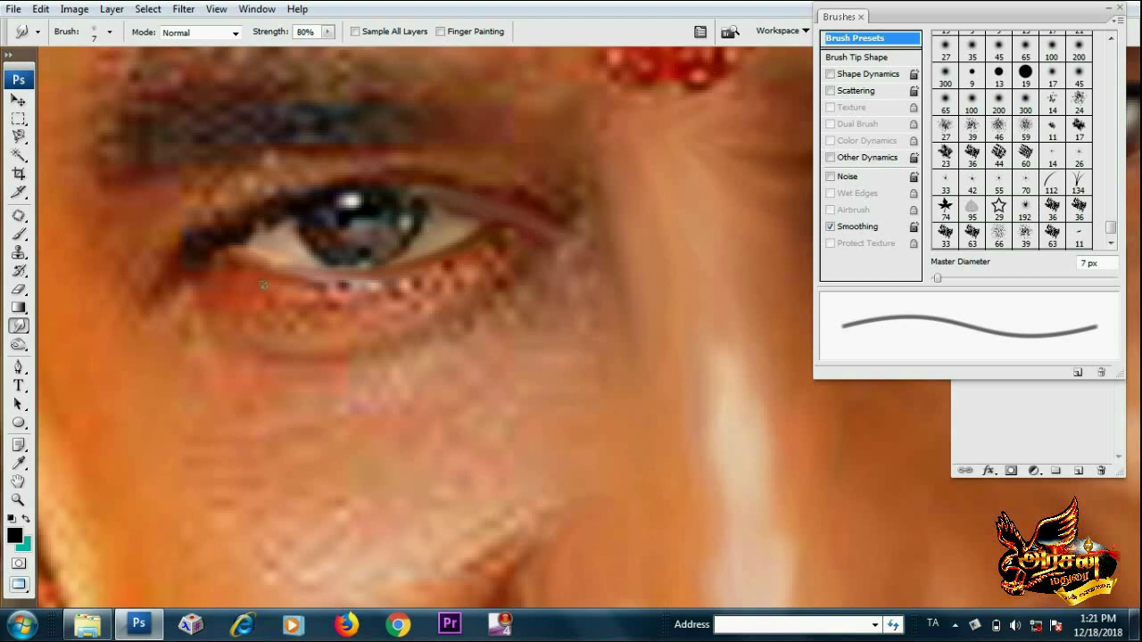
pyautogui.press(']')
pyautogui.moveTo(299, 294); pyautogui.dragTo(471, 268)
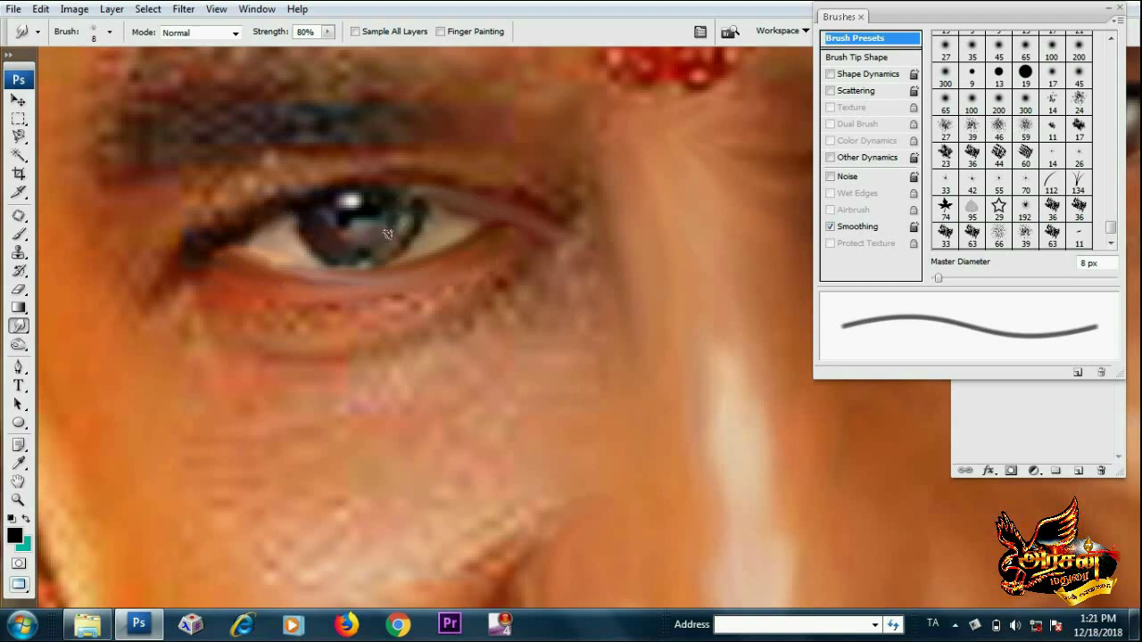
# Soften the iris highlight, then set the smudge brush to 90% strength and 9 px
pyautogui.moveTo(388, 233); pyautogui.dragTo(352, 224)
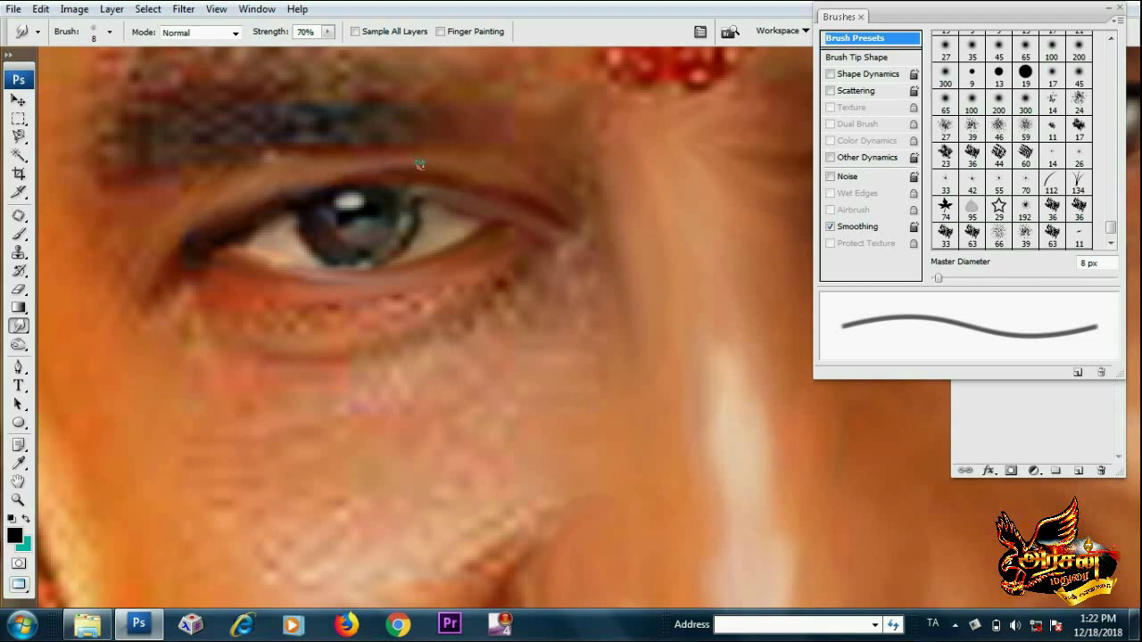
pyautogui.press(']')
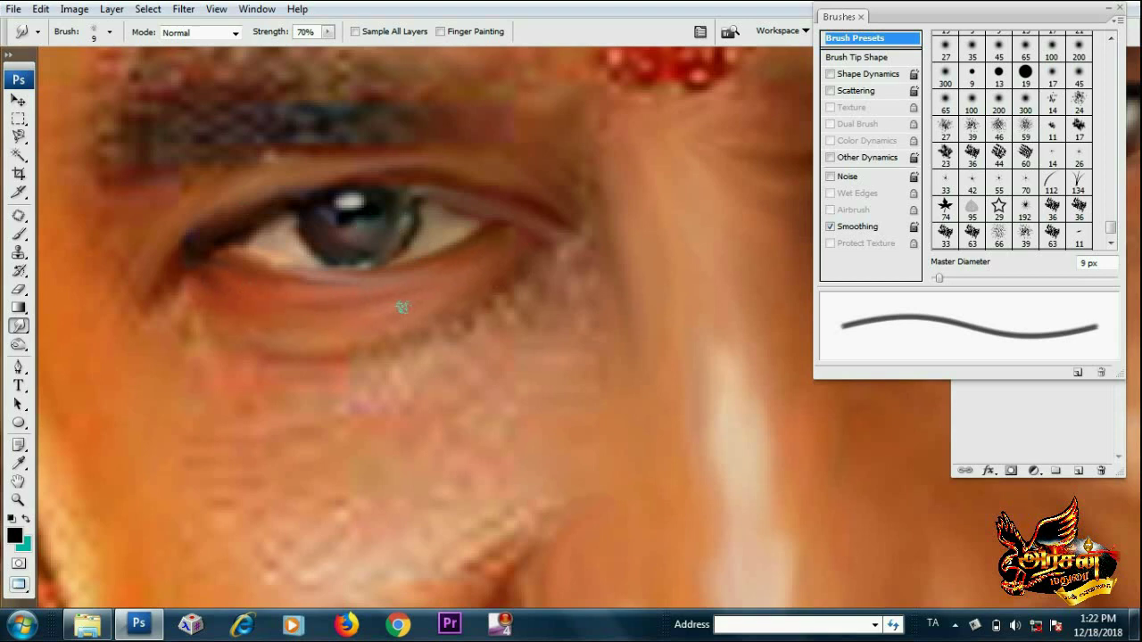
pyautogui.press('9')
pyautogui.press('[')
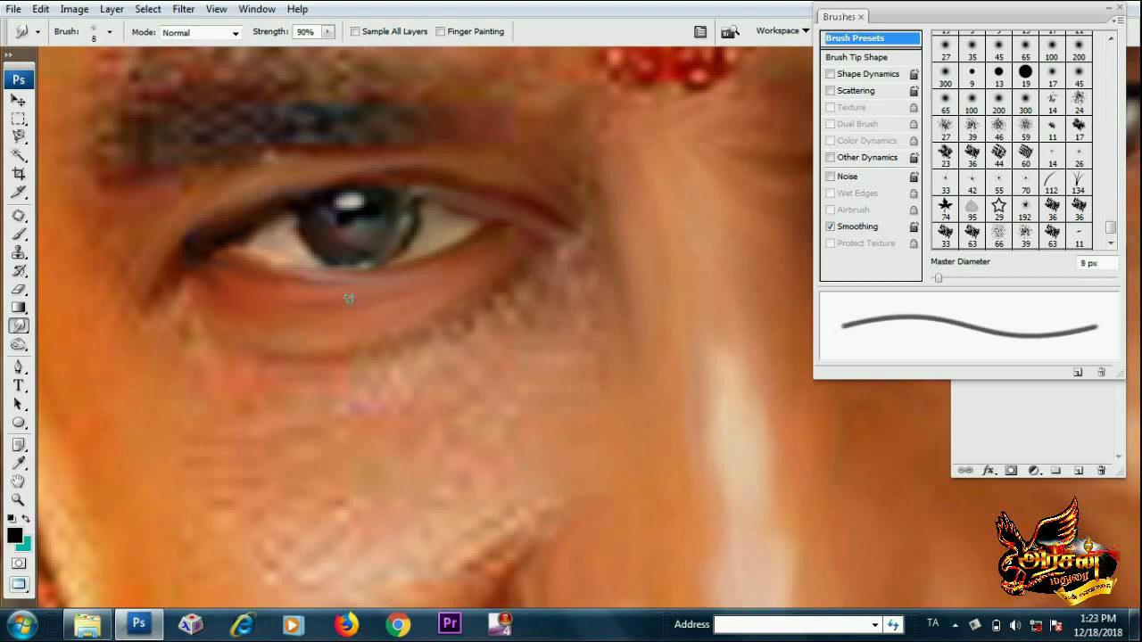
pyautogui.press('[')
pyautogui.press('[')
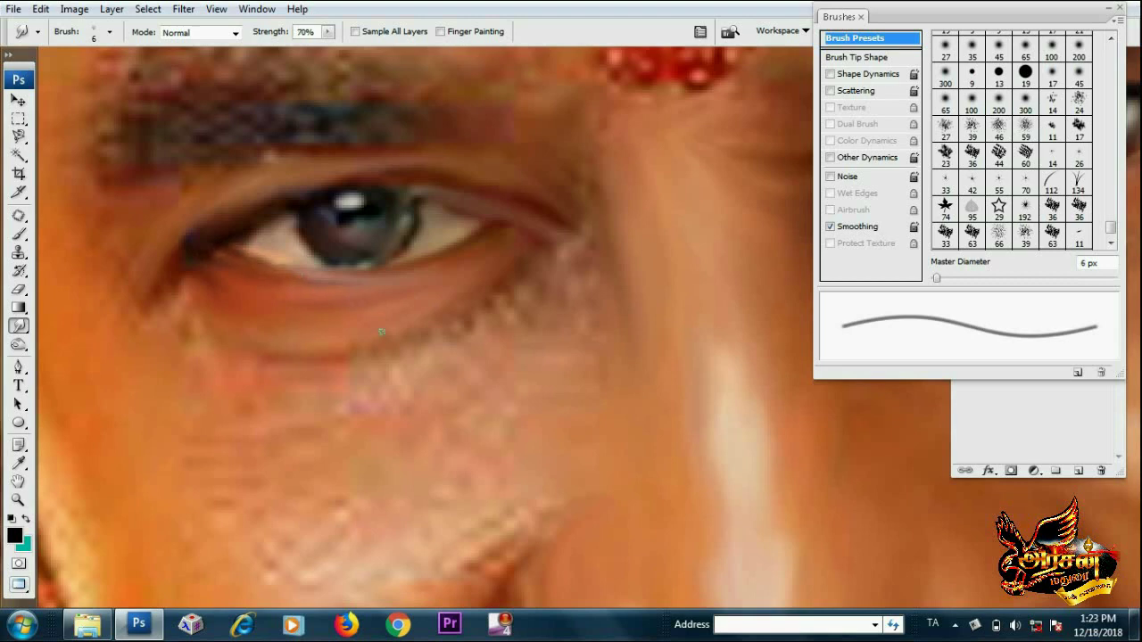
pyautogui.press(']')
pyautogui.press(']')
pyautogui.press(']')
pyautogui.press(']')
pyautogui.press(']')
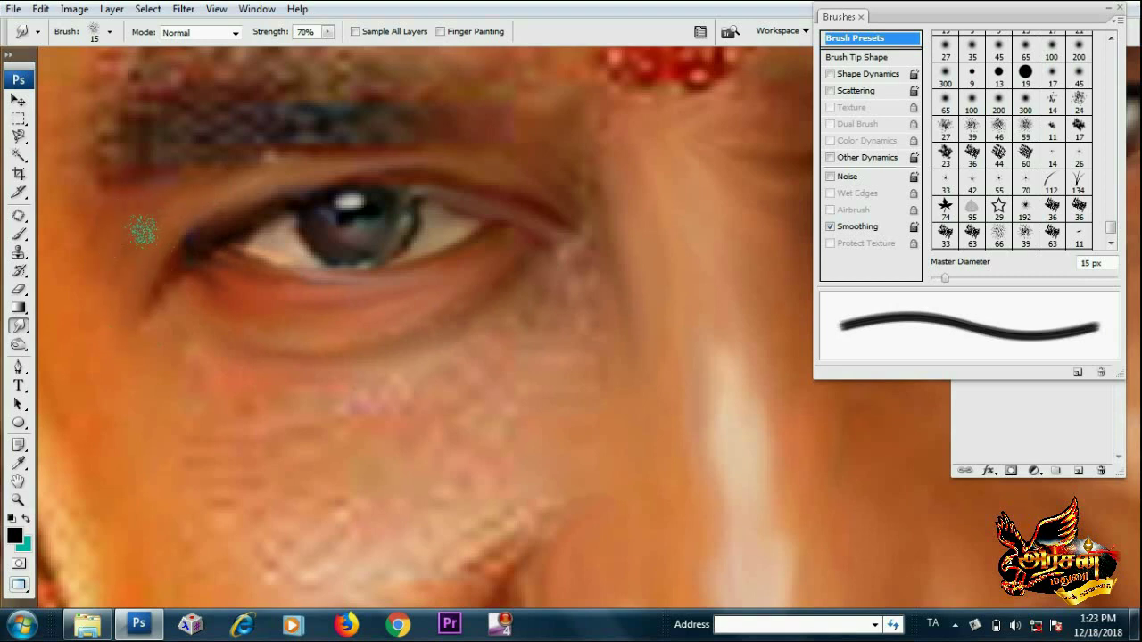
pyautogui.scroll(-1, 209, 308)
pyautogui.press('[')
pyautogui.press('[')
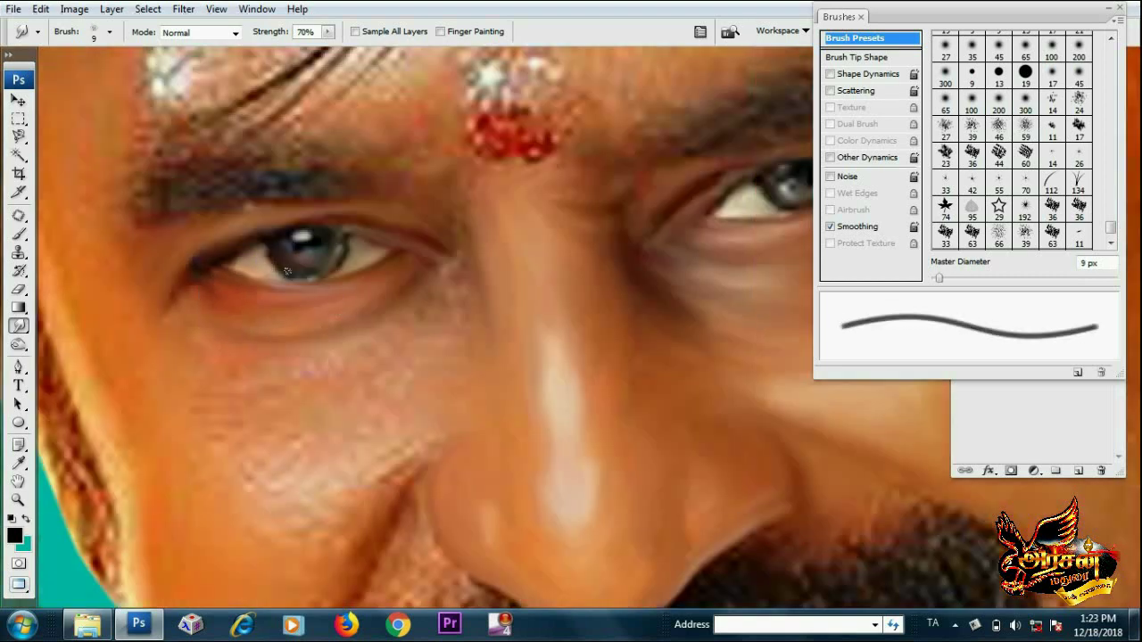
# Adjust the Smudge brush between 10 and 20 px, and its strength between 70% and 90%
pyautogui.press(']')
pyautogui.press(']')
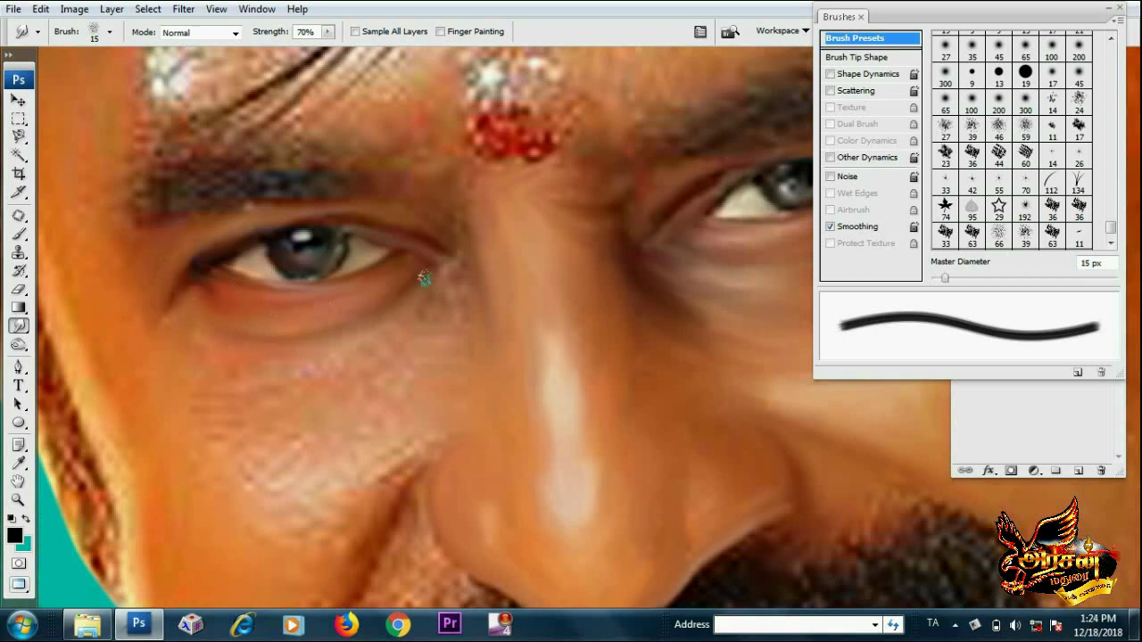
pyautogui.scroll(-2, 441, 268)
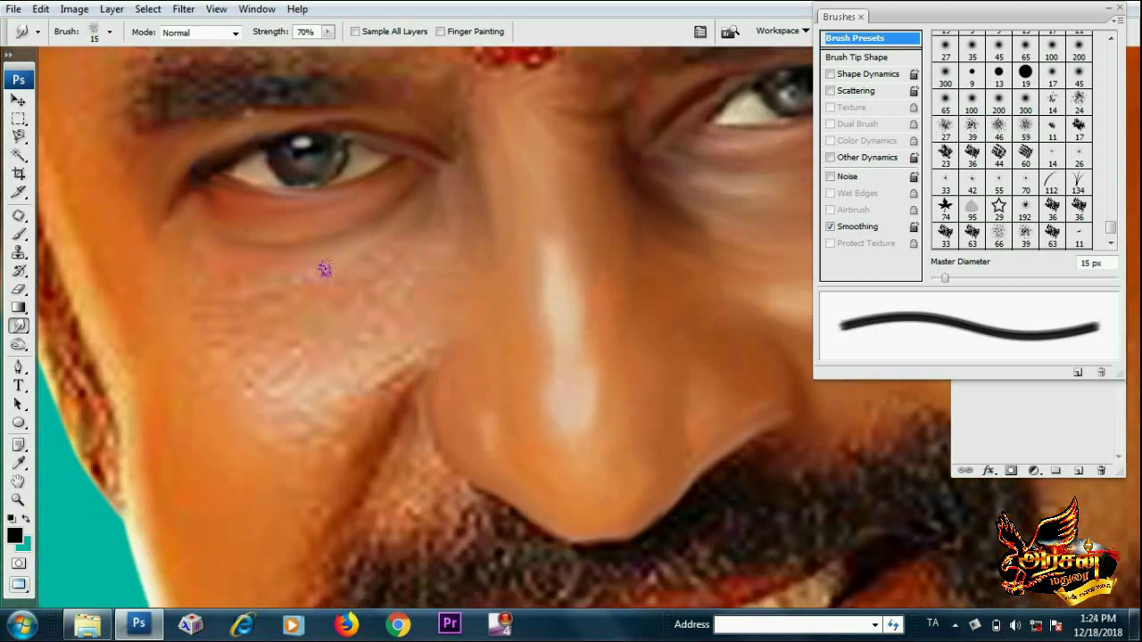
pyautogui.press(']')
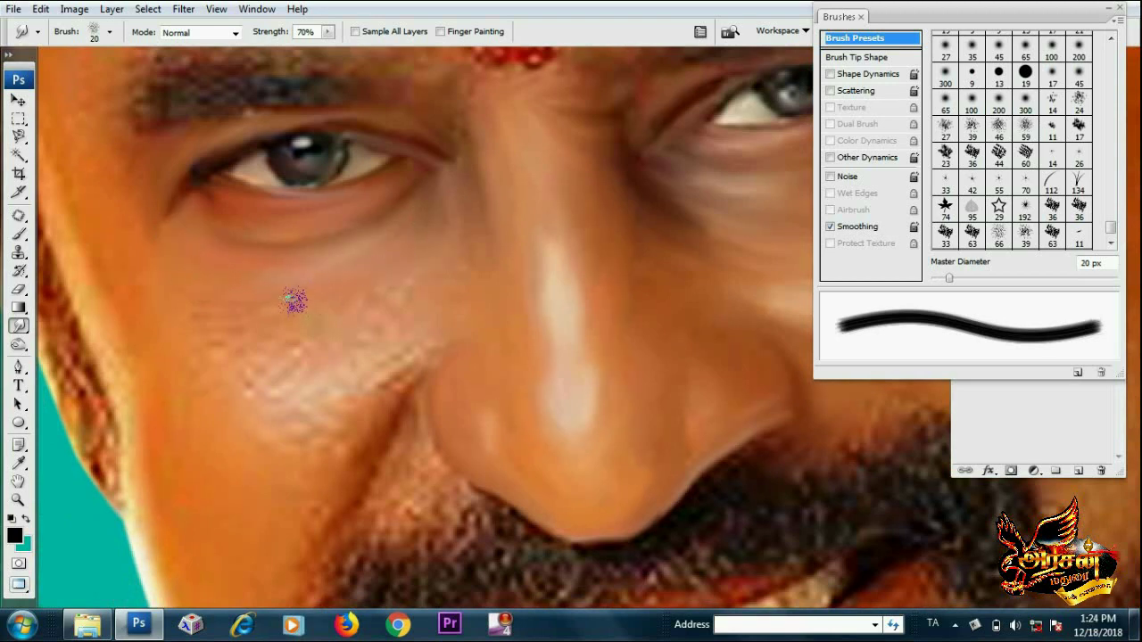
pyautogui.press('[')
pyautogui.press('9')
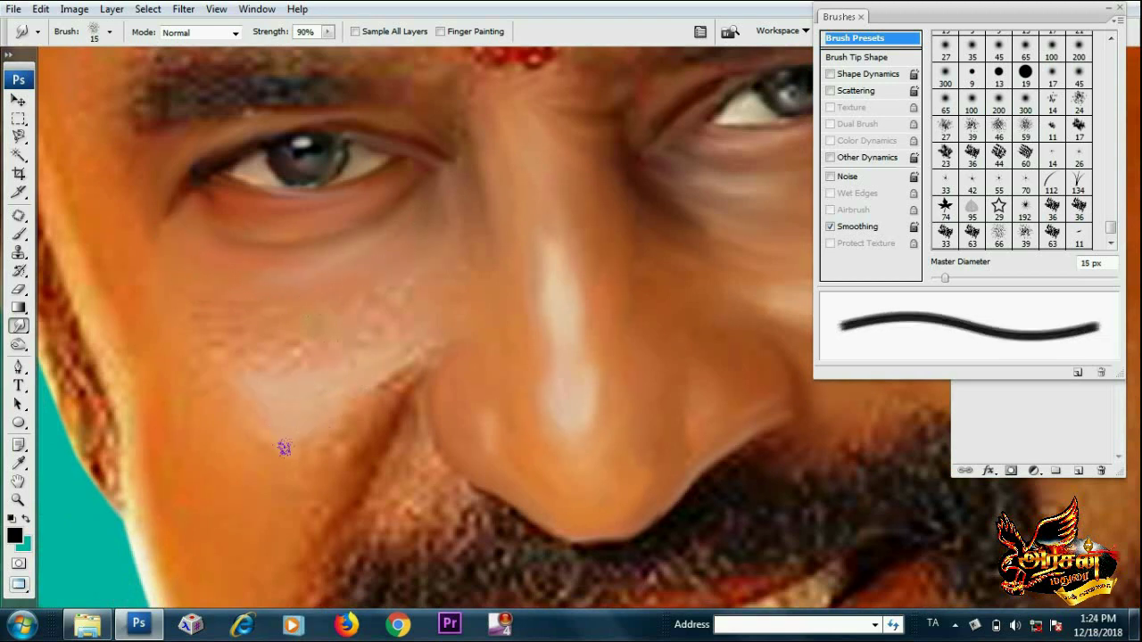
pyautogui.press(']')
pyautogui.press('7')
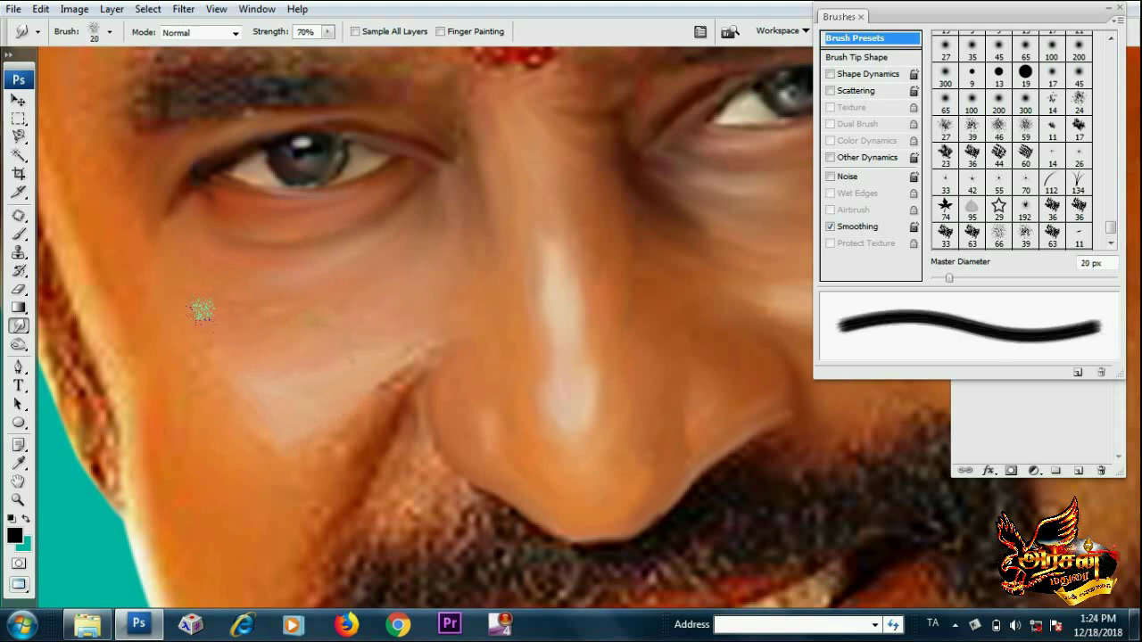
pyautogui.press('[')
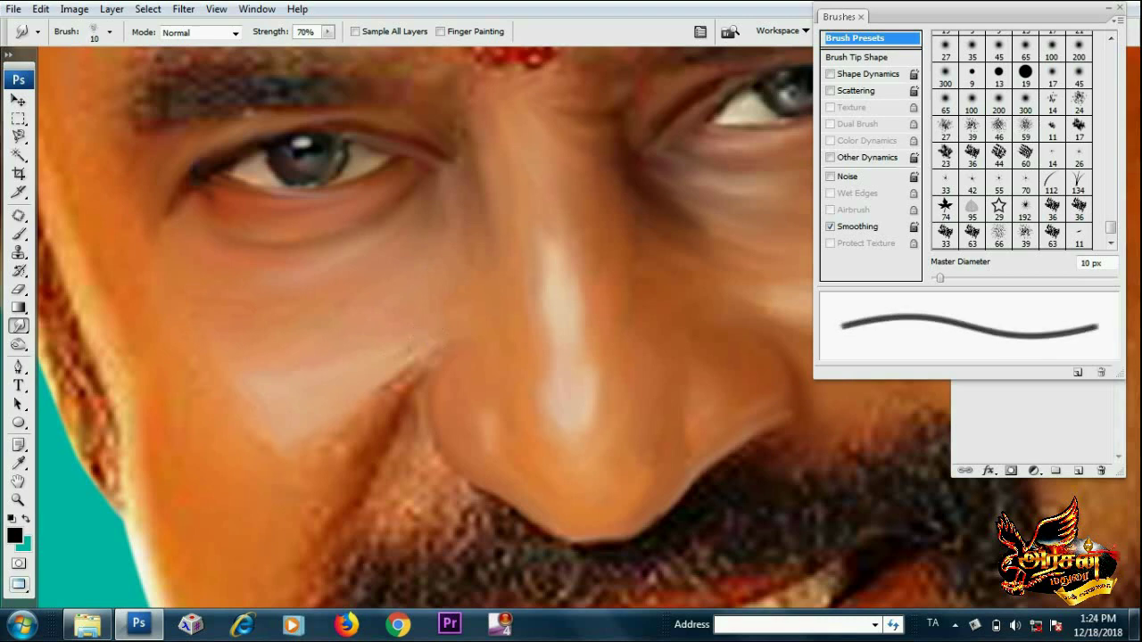
# Zoom in and smooth the crease beside the nose with a 10 px brush
pyautogui.scroll(-3, 383, 377)
pyautogui.hotkey('ctrl', '+')
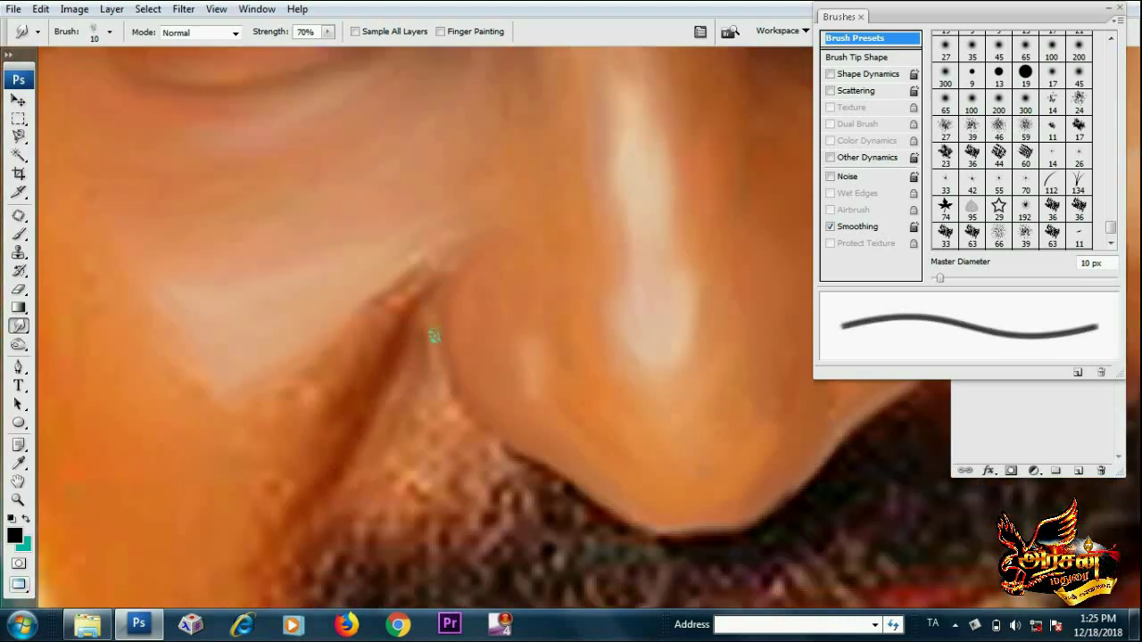
pyautogui.moveTo(468, 465); pyautogui.dragTo(414, 417)
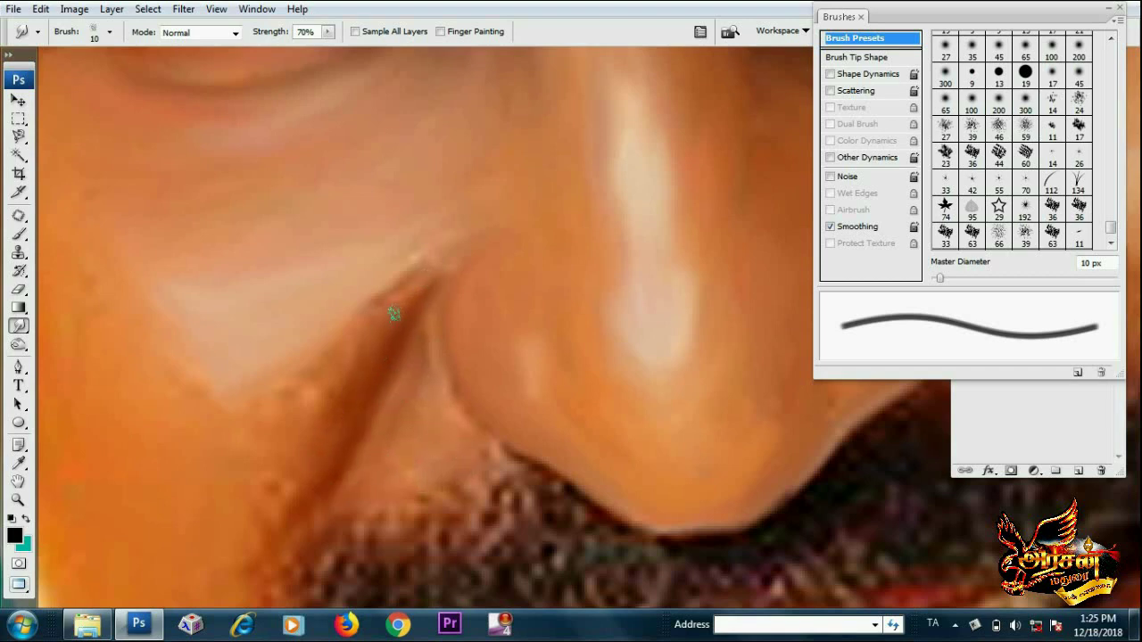
pyautogui.scroll(-2, 393, 314)
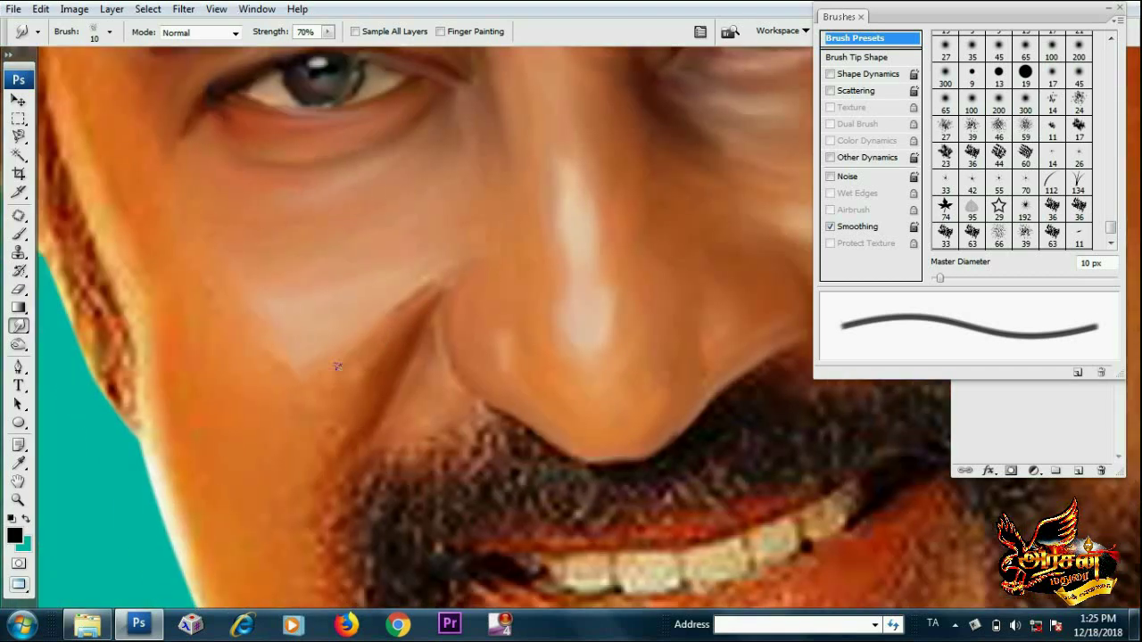
# Resize the brush to 20 px and smooth the cheek skin below the eye
pyautogui.press(']')
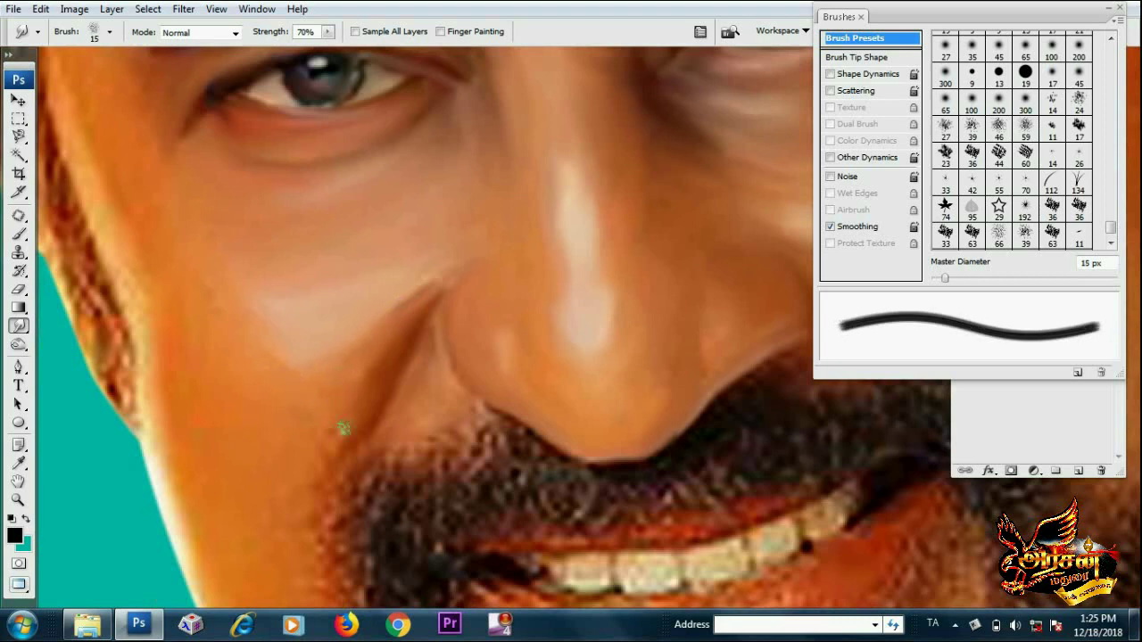
pyautogui.scroll(-1, 437, 401)
pyautogui.scroll(1, 436, 390)
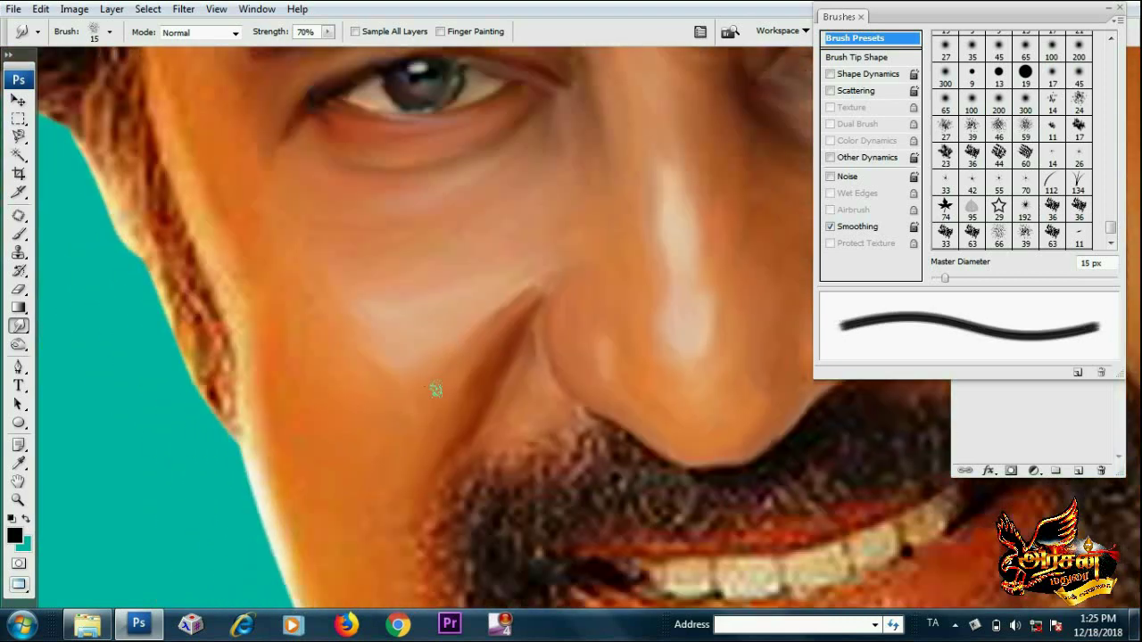
pyautogui.press(']')
pyautogui.press(']')
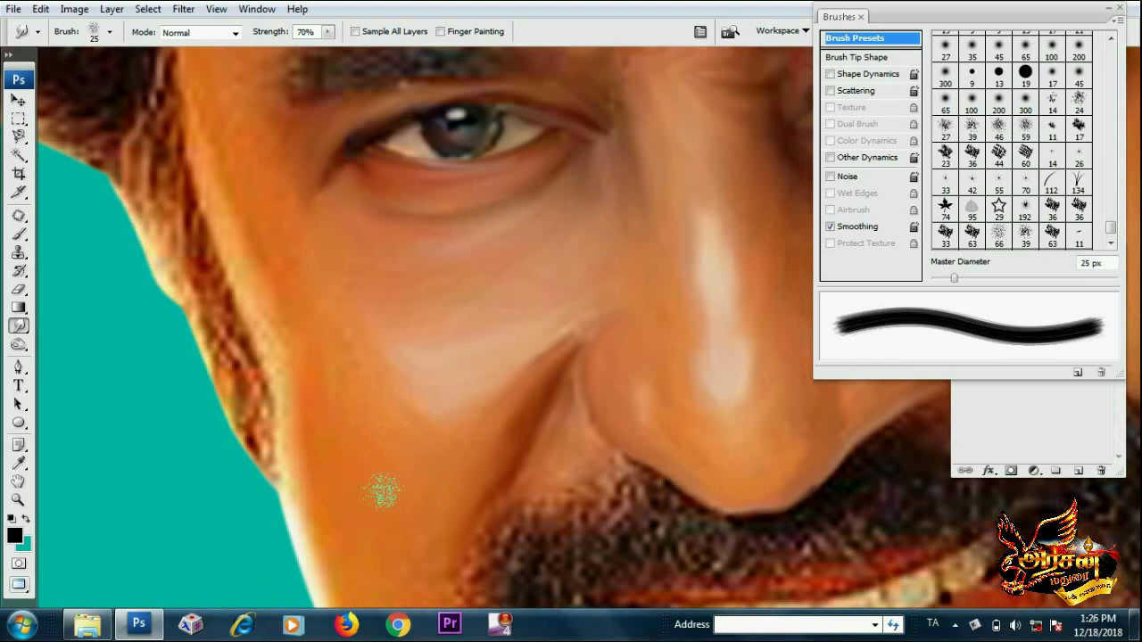
pyautogui.press('[')
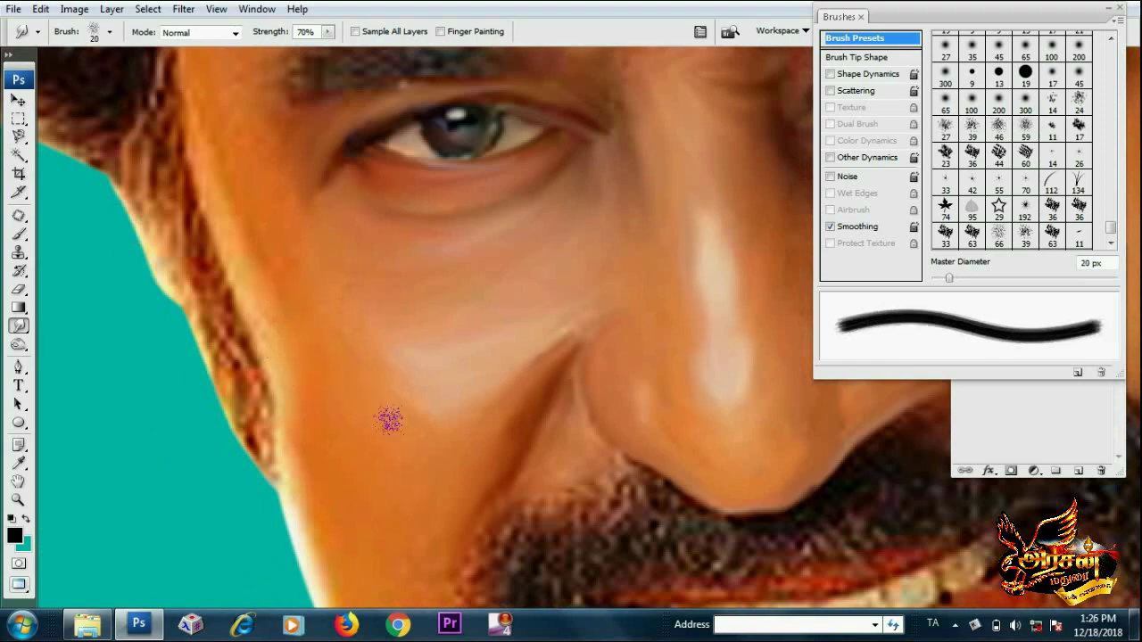
pyautogui.scroll(-1, 338, 471)
pyautogui.scroll(-1, 265, 471)
pyautogui.scroll(3, 242, 336)
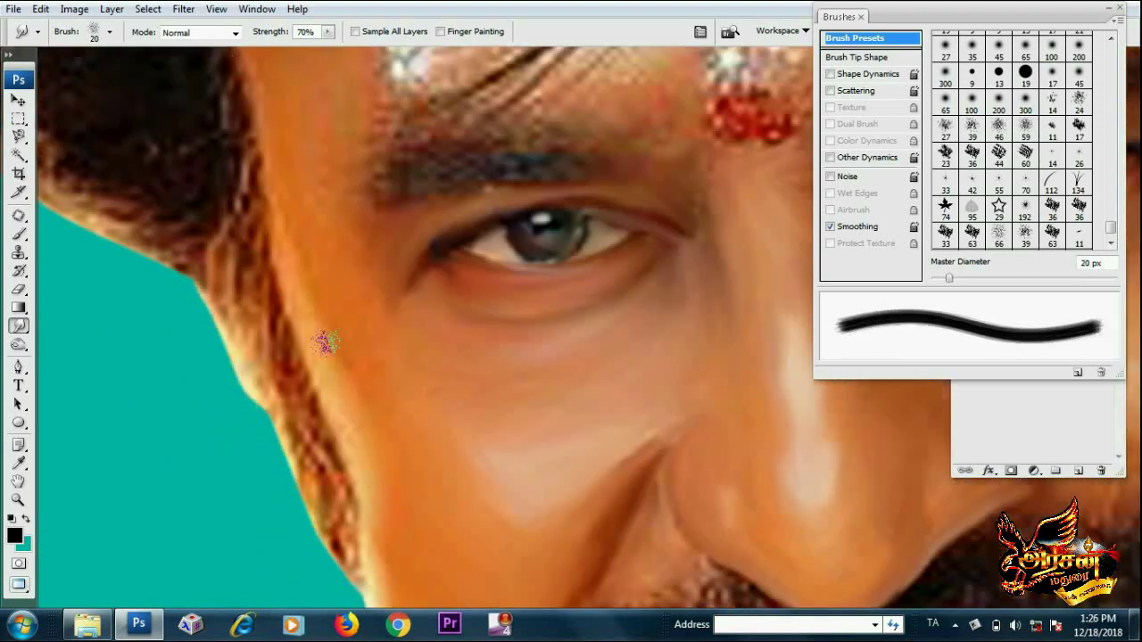
pyautogui.scroll(1, 324, 339)
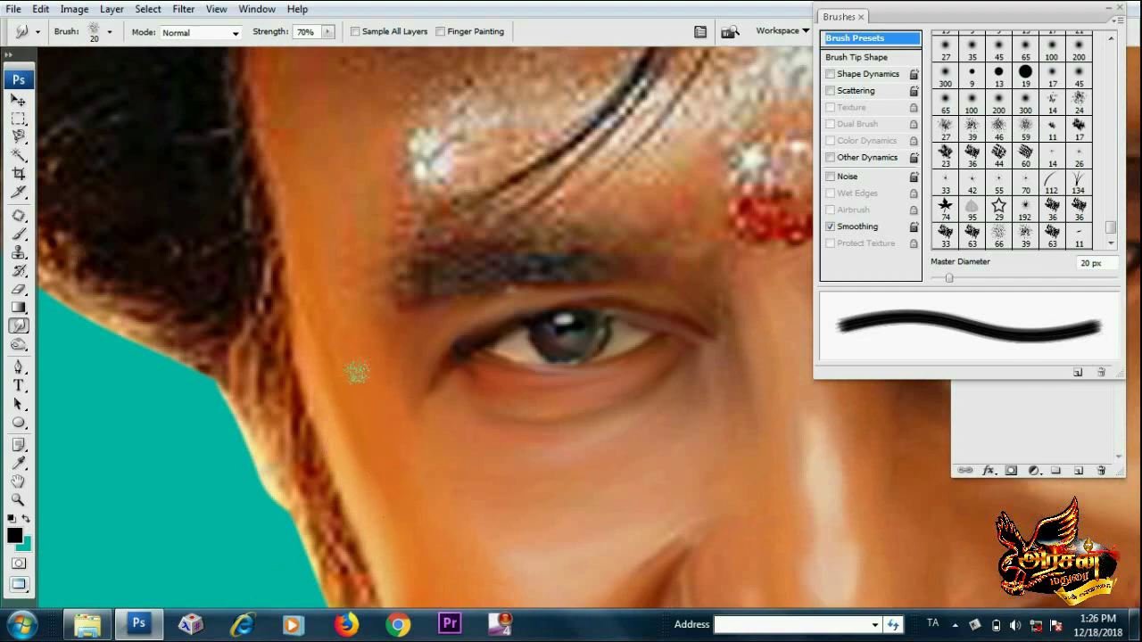
pyautogui.scroll(-2, 310, 294)
# Pan up toward the forehead and zoom out to frame the whole face
pyautogui.moveTo(339, 288); pyautogui.dragTo(479, 543)
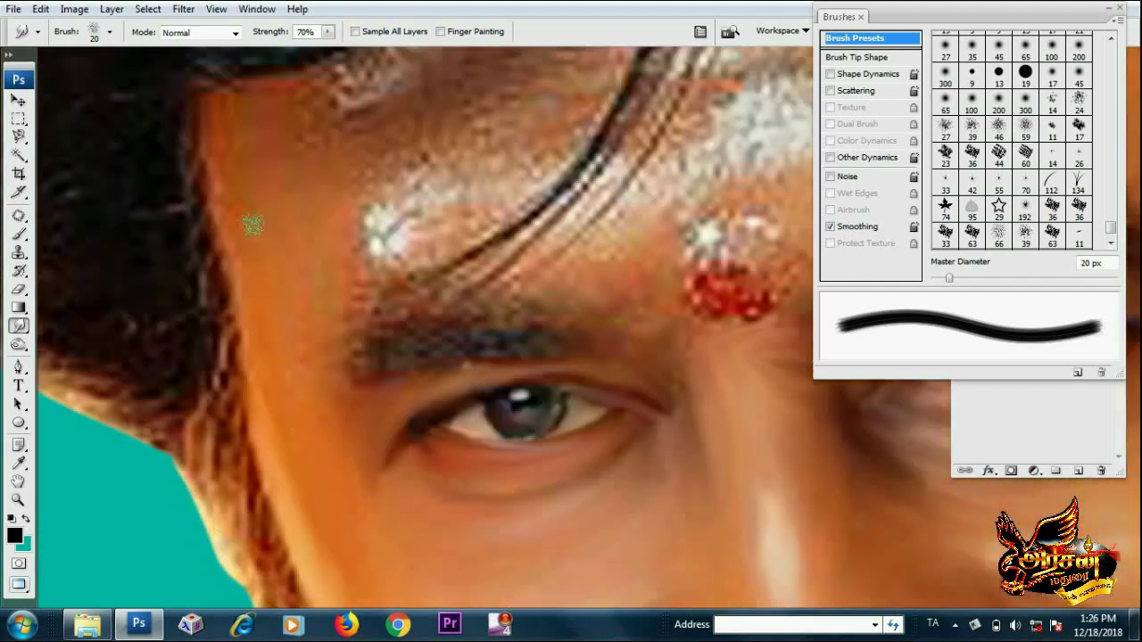
pyautogui.moveTo(262, 273); pyautogui.dragTo(289, 353)
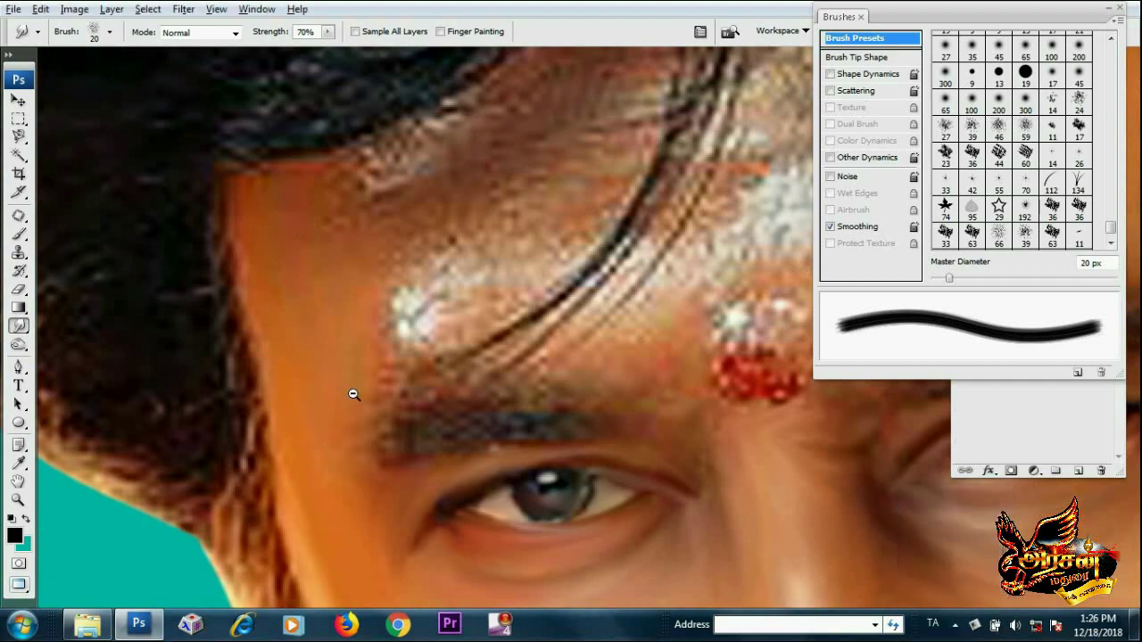
pyautogui.hotkey('ctrl', '-')
pyautogui.hotkey('ctrl', '-')
pyautogui.moveTo(636, 414); pyautogui.dragTo(525, 343)
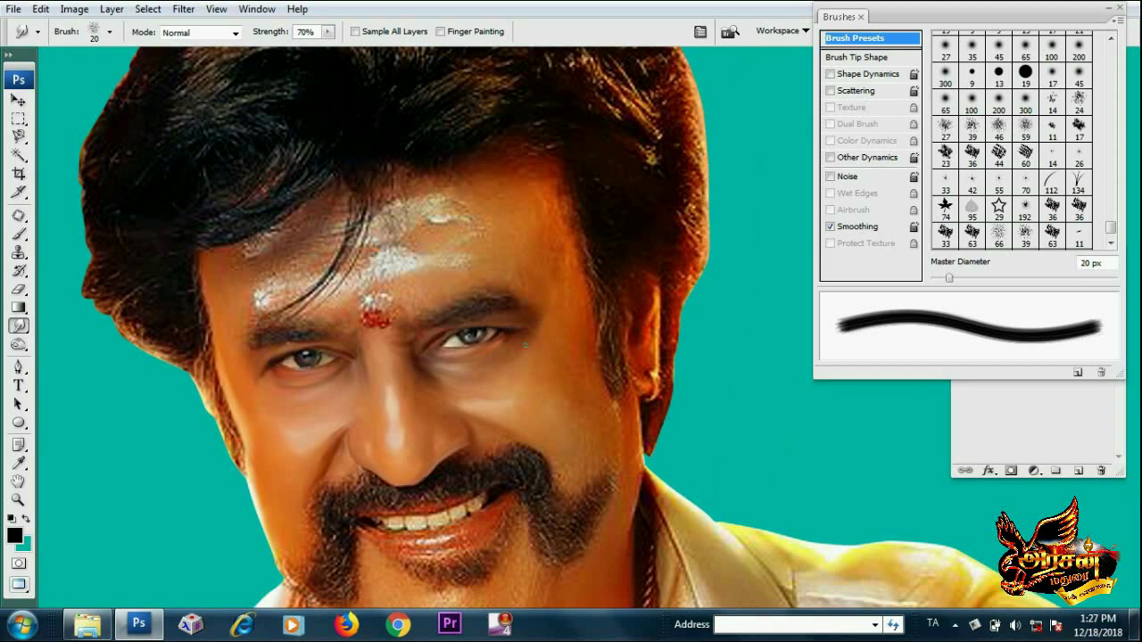
# Zoom in around the cheek, chin and eye, and enlarge the Smudge brush from 20 to 25 px
pyautogui.hotkey('ctrl', '+')
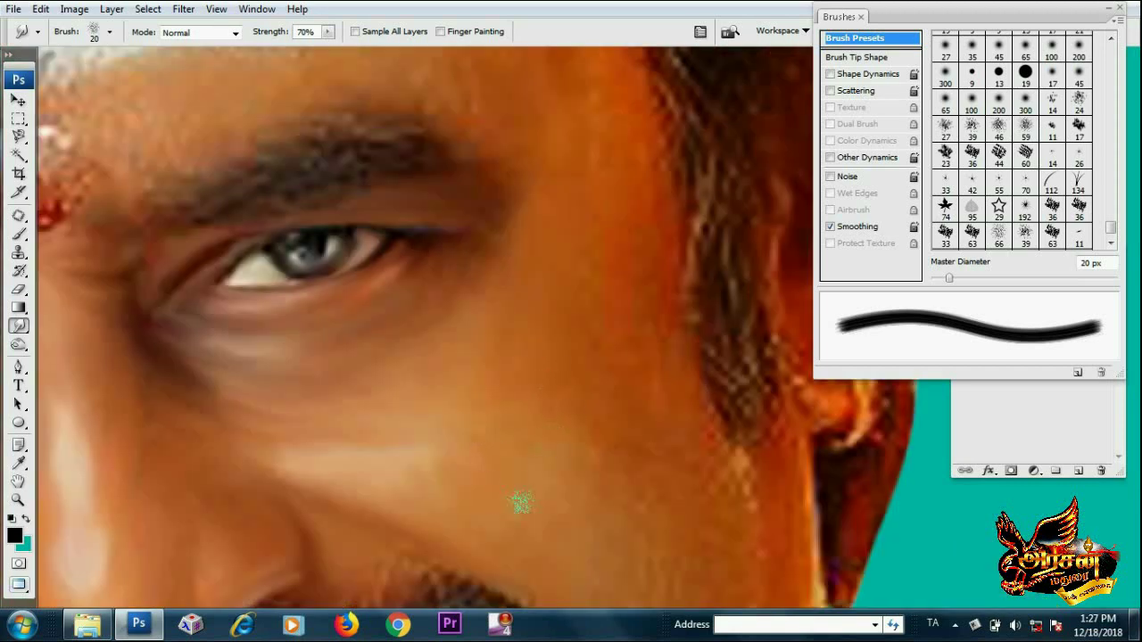
pyautogui.hotkey('ctrl', '+')
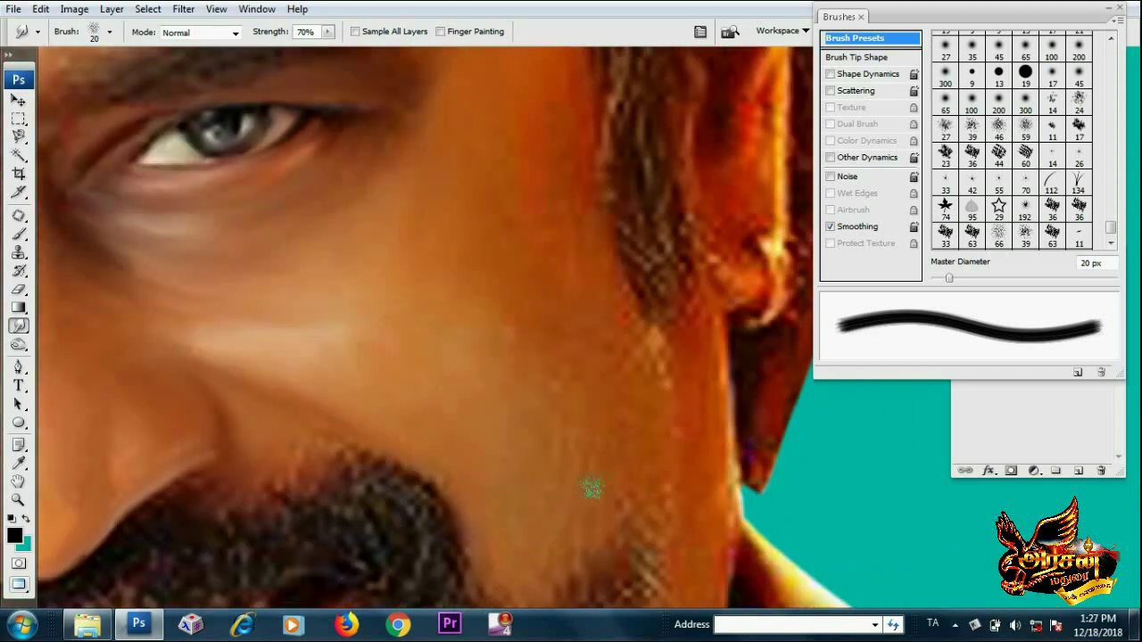
pyautogui.moveTo(560, 496); pyautogui.dragTo(499, 317)
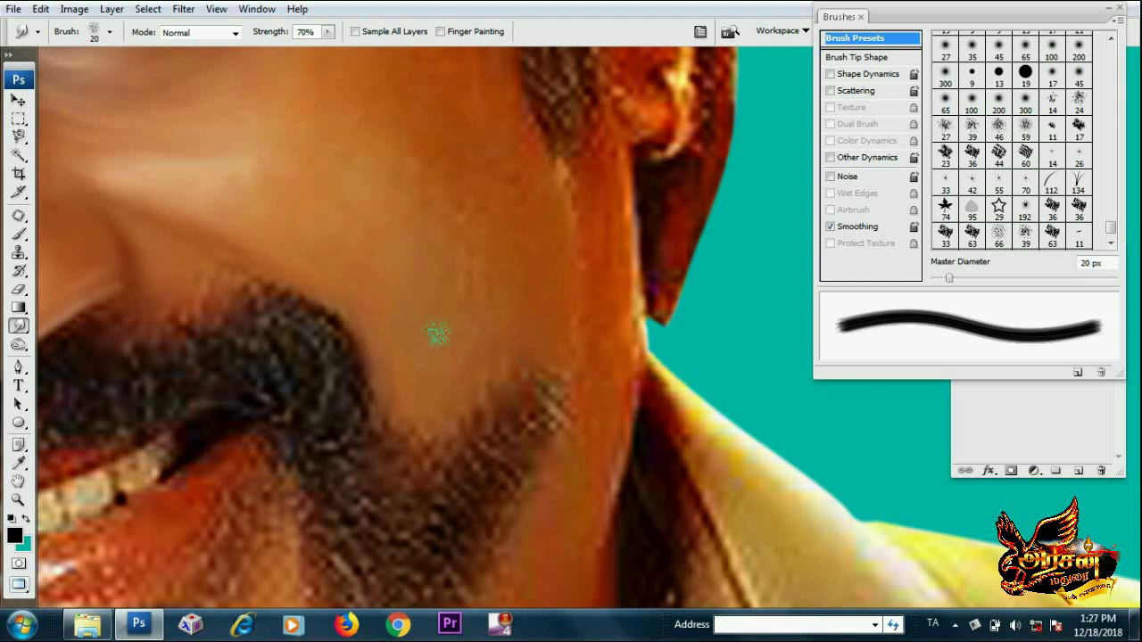
pyautogui.moveTo(486, 257); pyautogui.dragTo(441, 413)
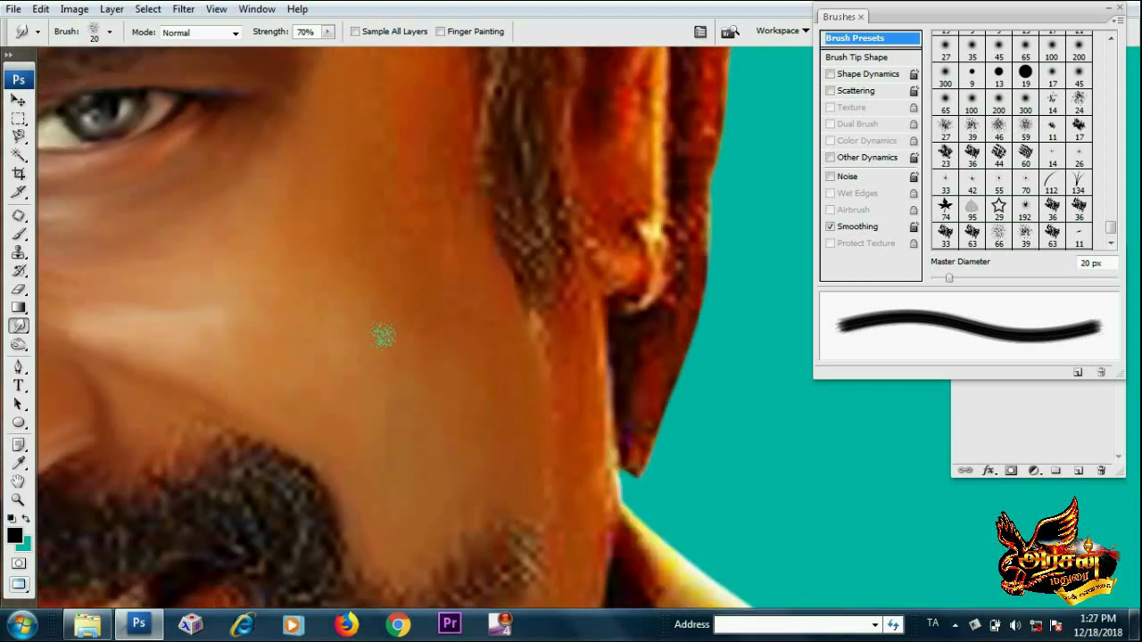
pyautogui.scroll(3, 470, 437)
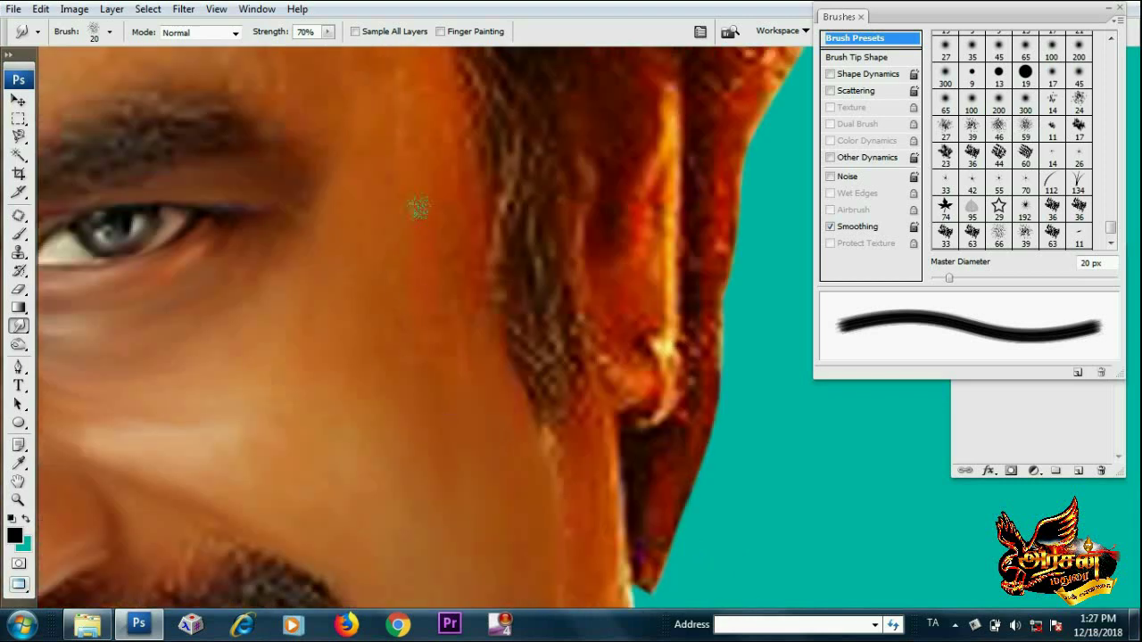
pyautogui.scroll(5, 446, 330)
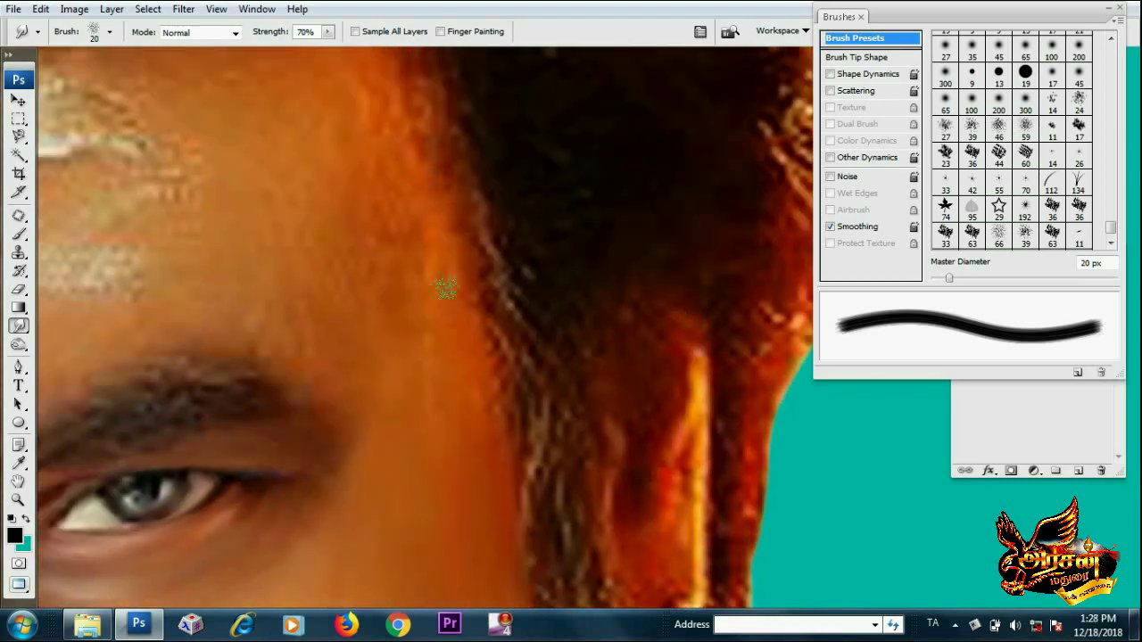
pyautogui.scroll(1, 398, 281)
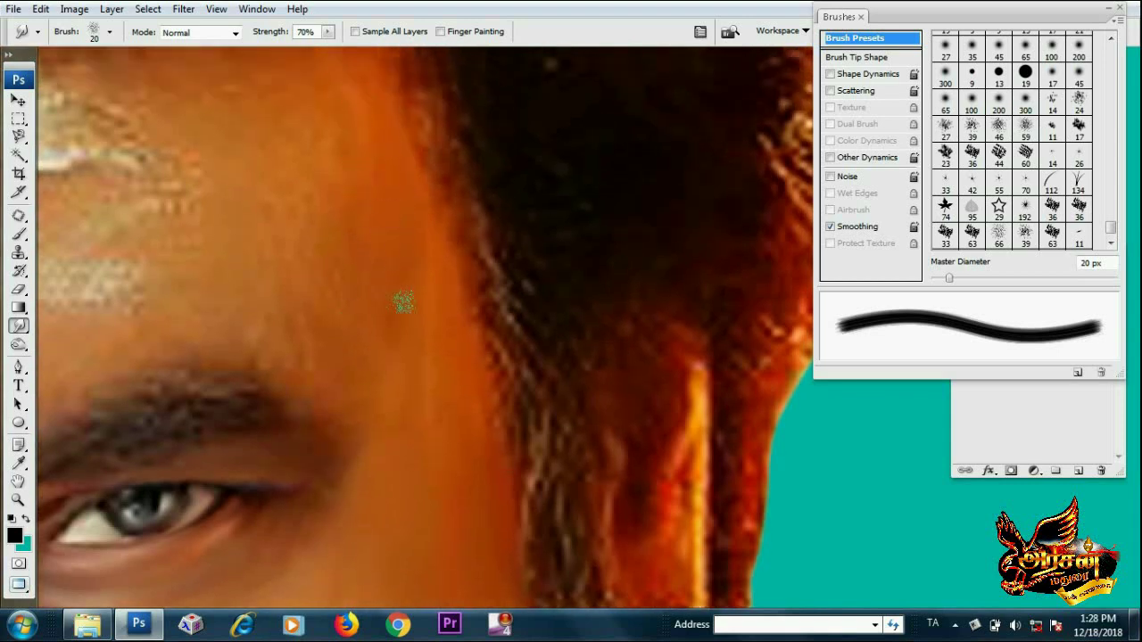
pyautogui.scroll(3, 408, 276)
pyautogui.press(']')
pyautogui.scroll(-2, 464, 375)
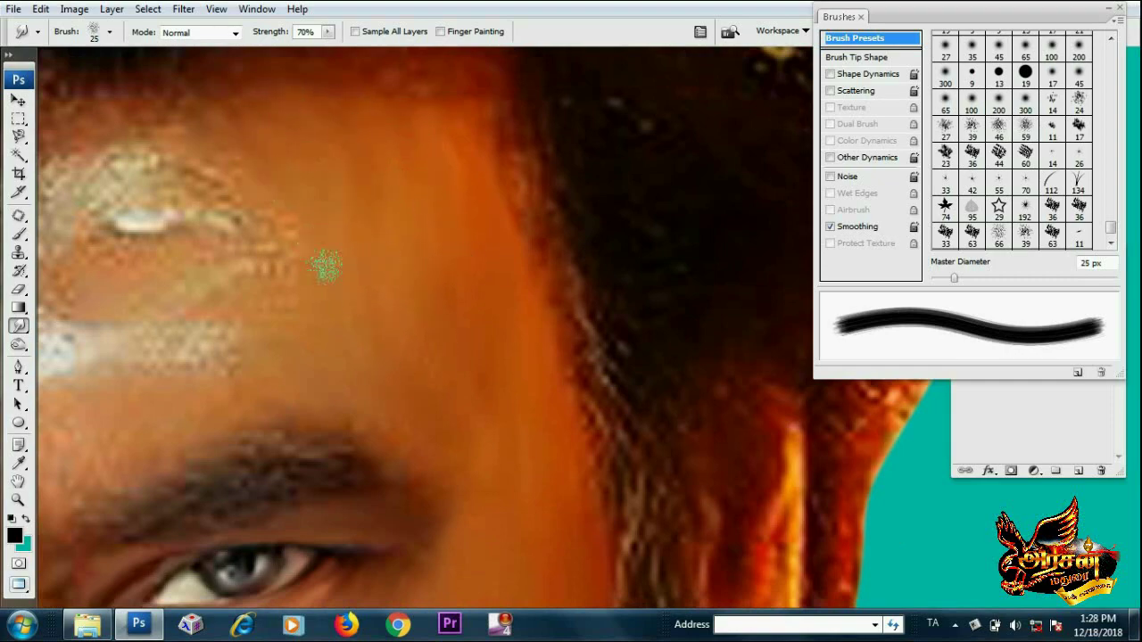
# Frame the forehead markings and smudge the white forehead paint with a 25 px brush
pyautogui.scroll(-3, 523, 295)
pyautogui.hscroll(-5, 523, 295)
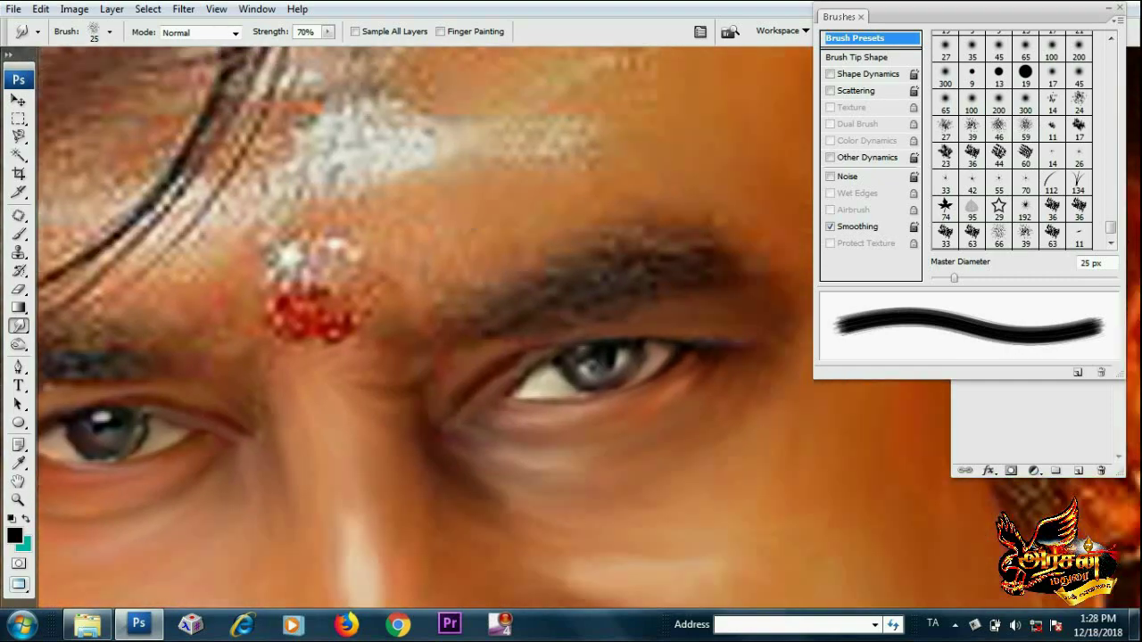
pyautogui.press('[')
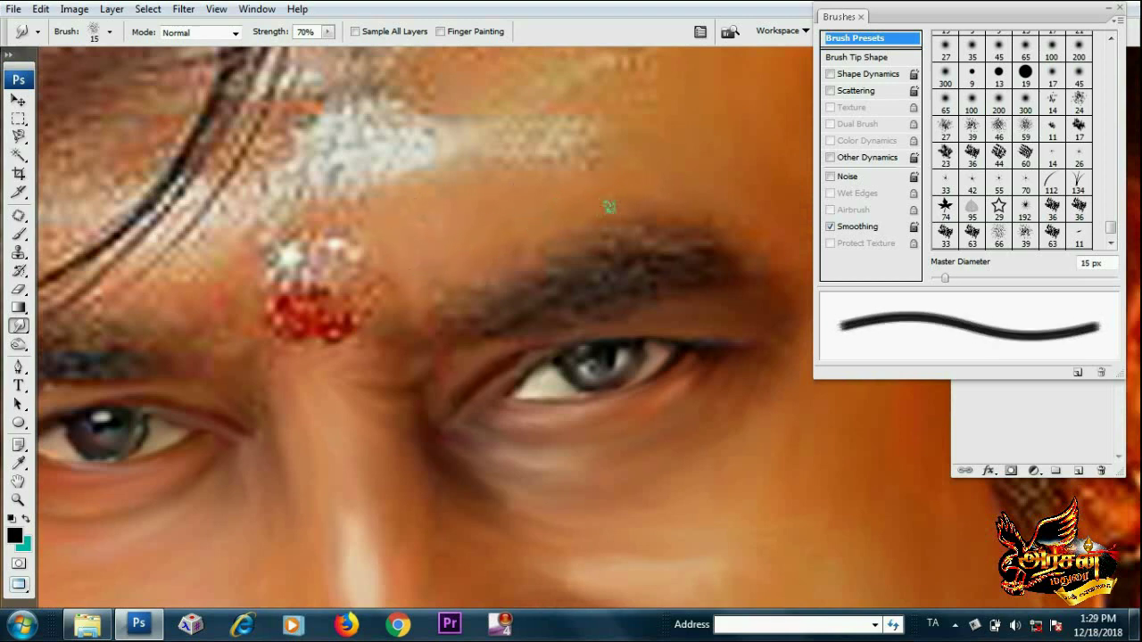
pyautogui.scroll(2, 589, 308)
pyautogui.scroll(1, 596, 298)
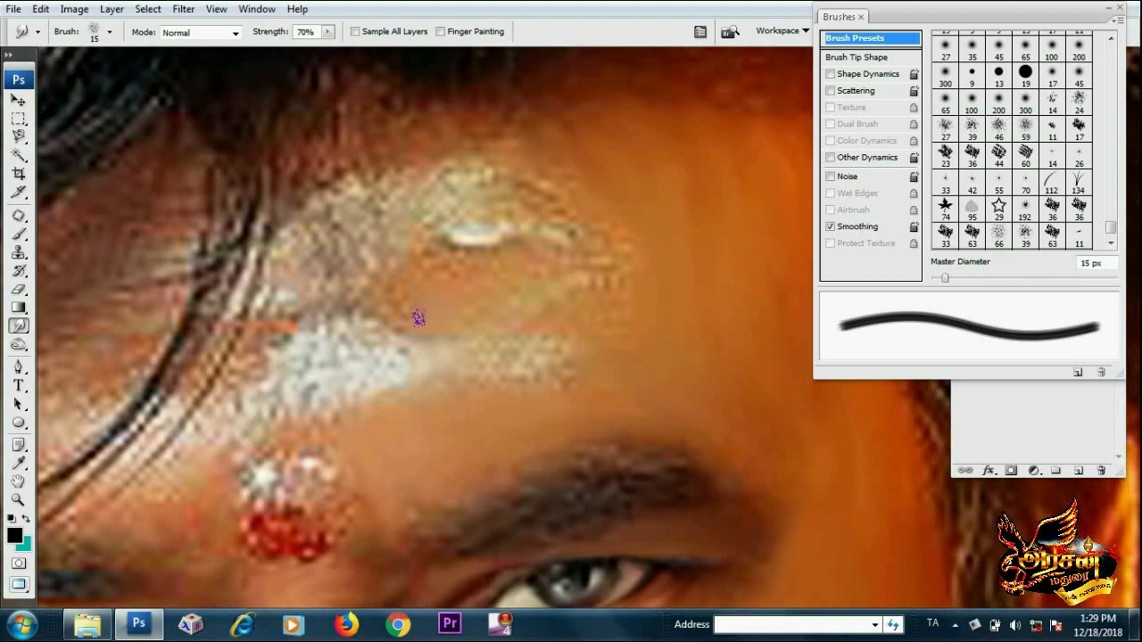
pyautogui.scroll(-2, 419, 318)
pyautogui.scroll(-2, 475, 215)
pyautogui.scroll(-2, 507, 302)
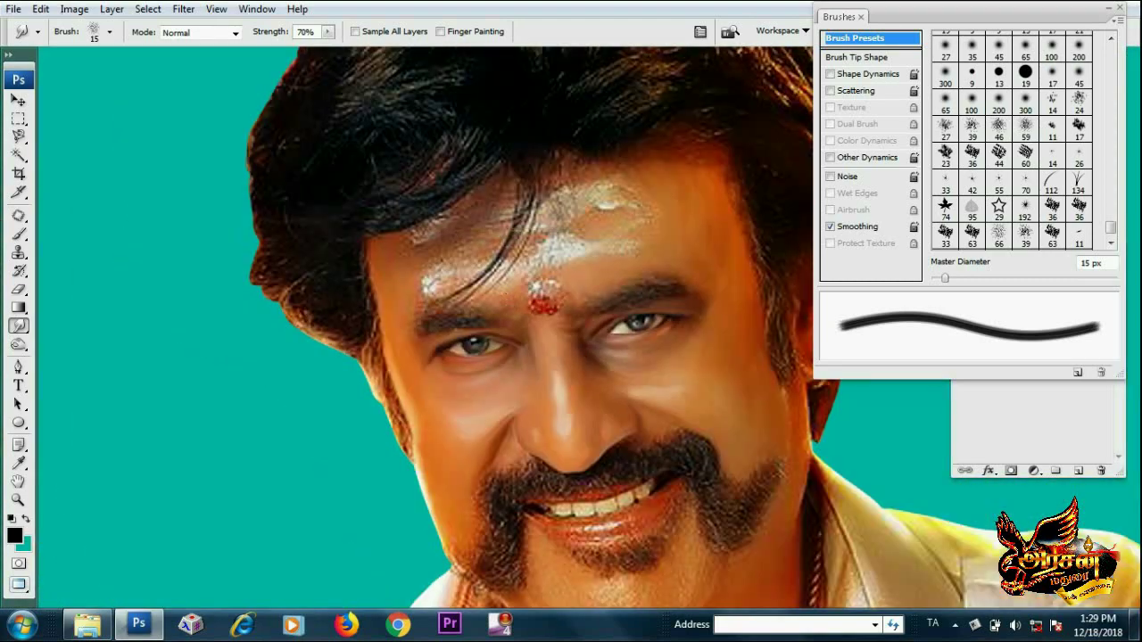
pyautogui.scroll(3, 567, 223)
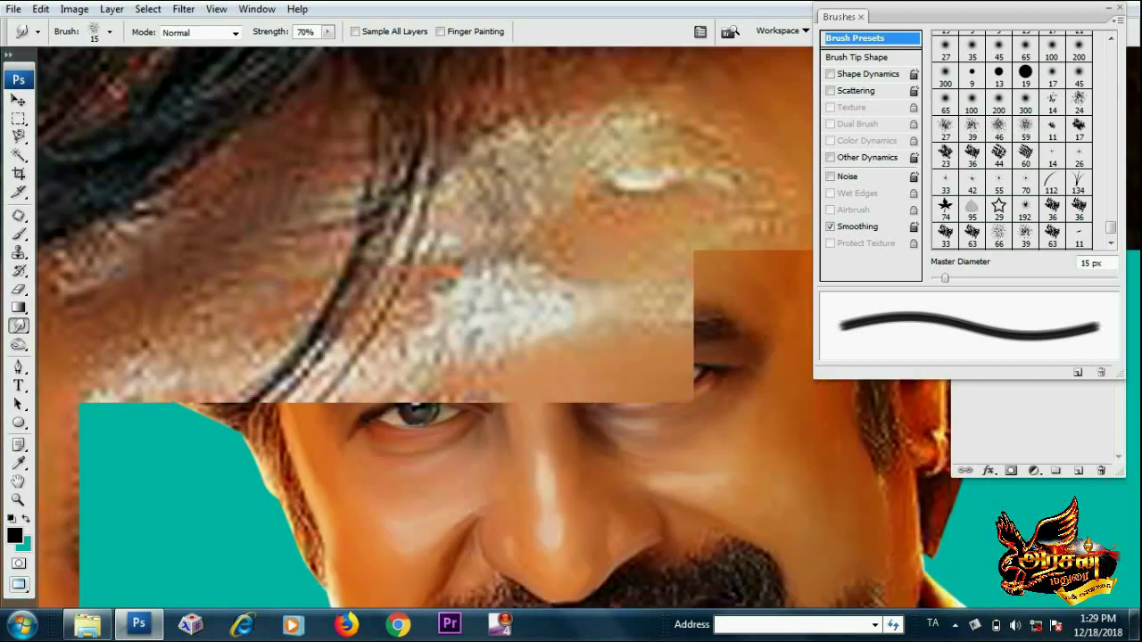
pyautogui.moveTo(717, 229); pyautogui.dragTo(619, 229)
pyautogui.press(']')
pyautogui.moveTo(458, 309)
pyautogui.mouseDown()
pyautogui.moveTo(367, 343)
pyautogui.moveTo(599, 309)
pyautogui.moveTo(328, 328)
pyautogui.moveTo(637, 293)
pyautogui.moveTo(294, 375)
pyautogui.moveTo(444, 262)
pyautogui.mouseUp()
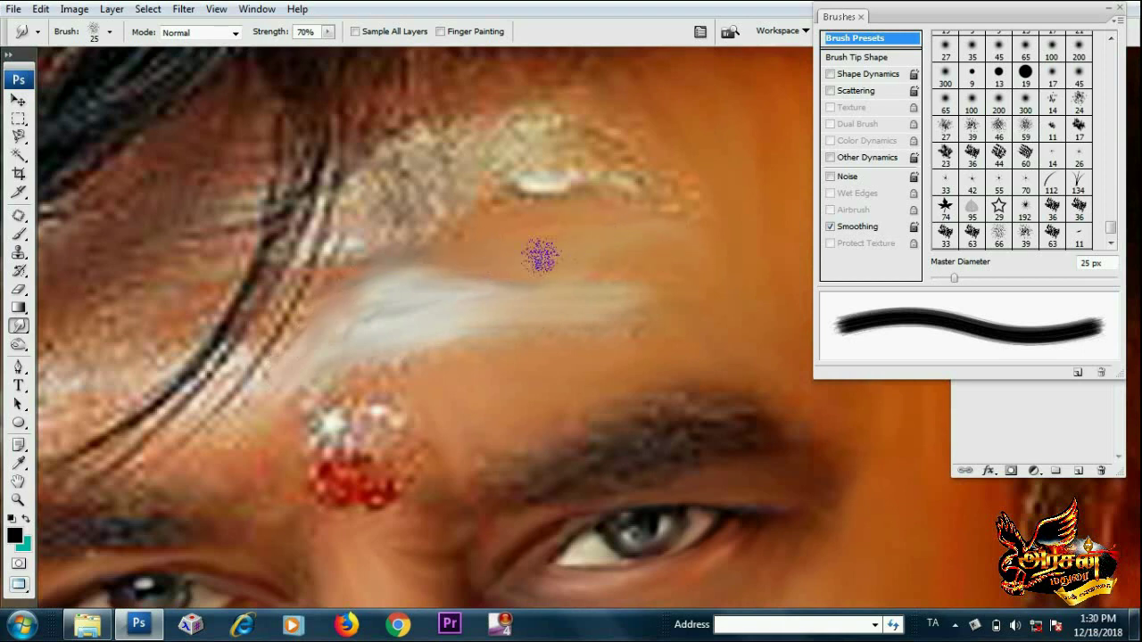
# At 90% strength, smear the glitter band and paint into streaks and blend the hair edge
pyautogui.moveTo(540, 255)
pyautogui.mouseDown()
pyautogui.moveTo(643, 178)
pyautogui.moveTo(378, 228)
pyautogui.moveTo(447, 161)
pyautogui.moveTo(639, 174)
pyautogui.moveTo(357, 234)
pyautogui.mouseUp()
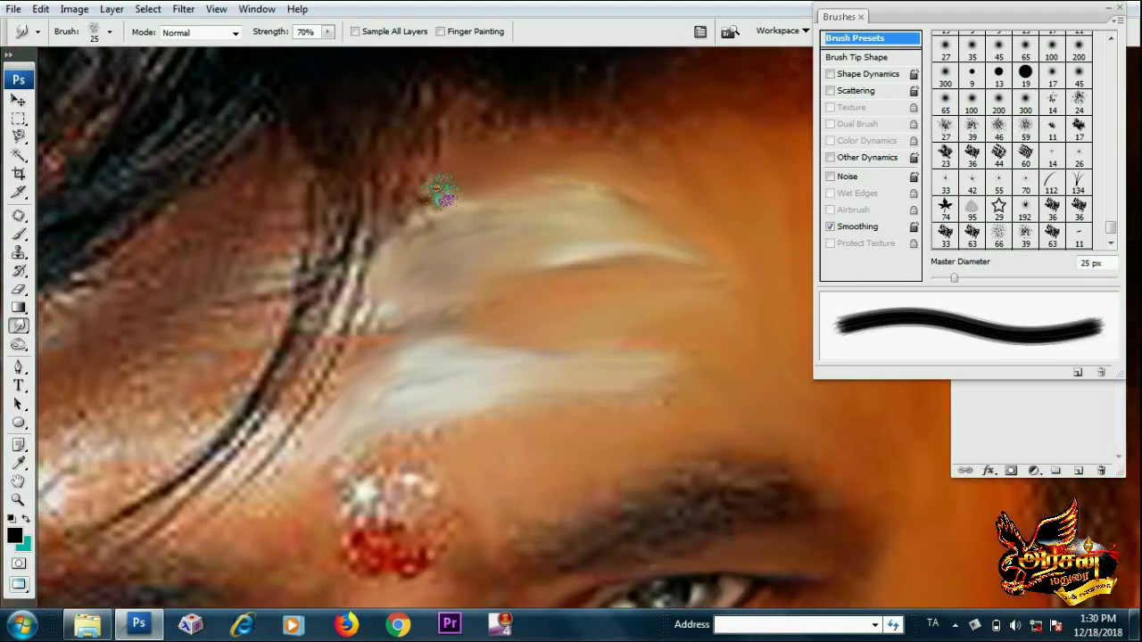
pyautogui.press('9')
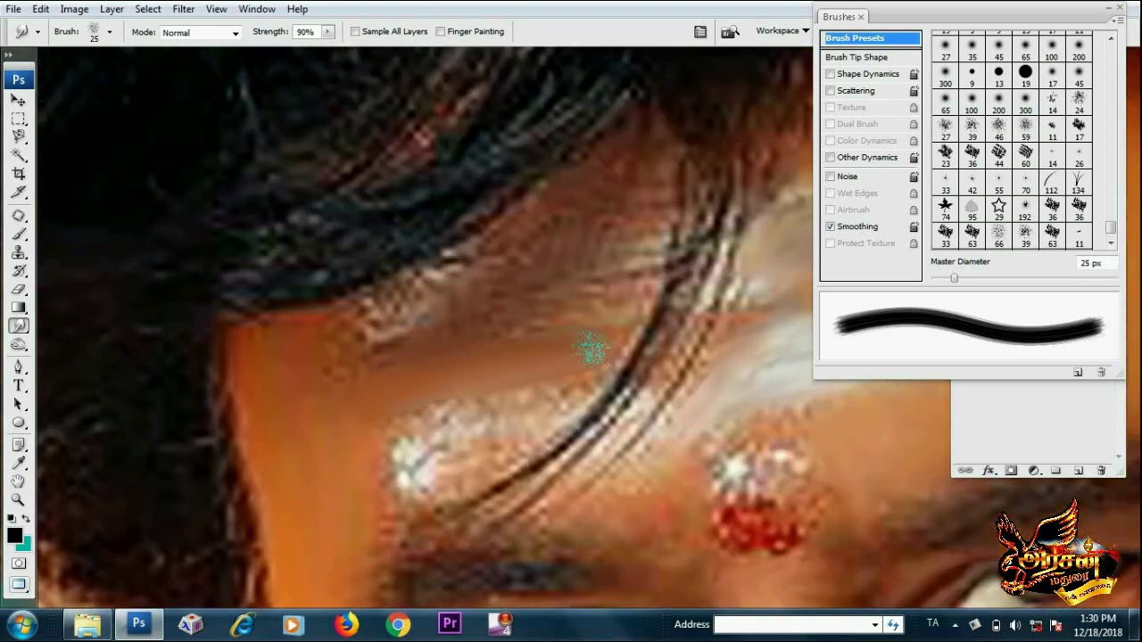
pyautogui.moveTo(592, 344)
pyautogui.mouseDown()
pyautogui.moveTo(402, 315)
pyautogui.moveTo(570, 354)
pyautogui.mouseUp()
pyautogui.press('[')
pyautogui.moveTo(403, 365)
pyautogui.mouseDown()
pyautogui.moveTo(473, 268)
pyautogui.moveTo(390, 306)
pyautogui.mouseUp()
# Smear the brow highlight, then smooth the tilak glitter into a glossy blob at 70%
pyautogui.hotkey('ctrl', '-')
pyautogui.hotkey('ctrl', '-')
pyautogui.hotkey('ctrl', '-')
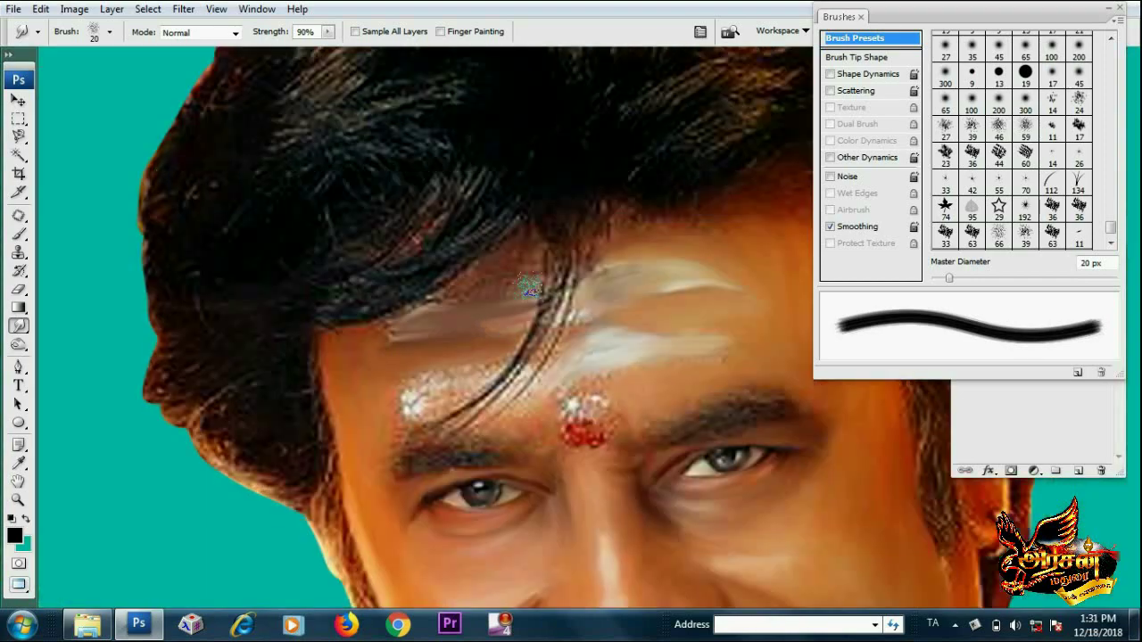
pyautogui.hotkey('ctrl', '+')
pyautogui.hotkey('ctrl', '+')
pyautogui.hotkey('ctrl', '+')
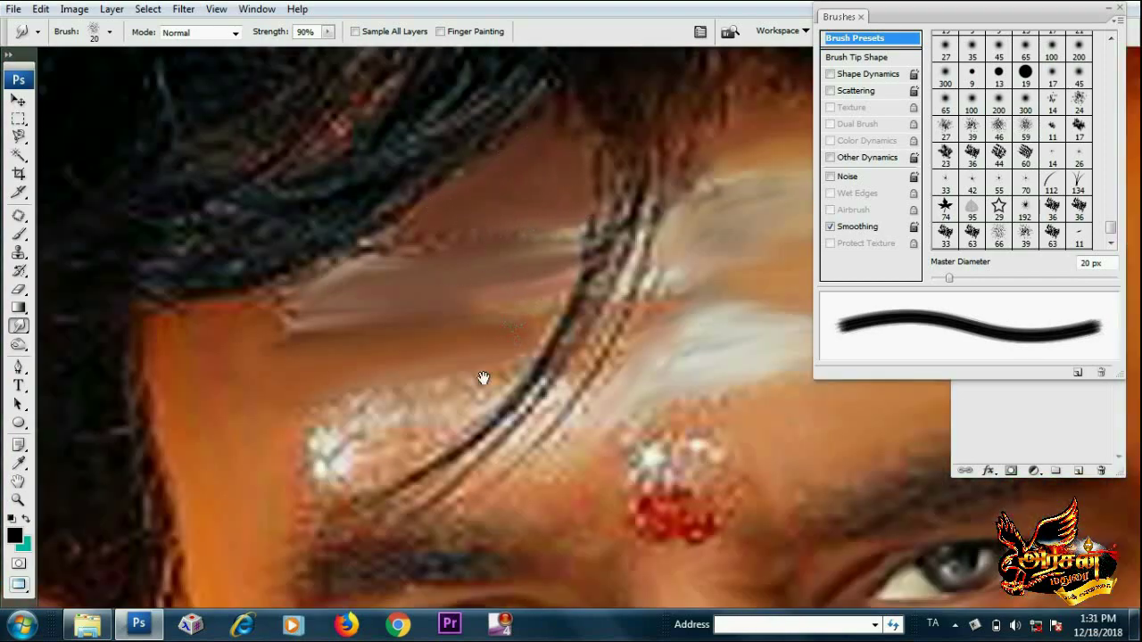
pyautogui.scroll(-3, 479, 377)
pyautogui.hscroll(-2, 479, 378)
pyautogui.moveTo(435, 318)
pyautogui.mouseDown()
pyautogui.moveTo(446, 339)
pyautogui.moveTo(497, 298)
pyautogui.moveTo(509, 318)
pyautogui.mouseUp()
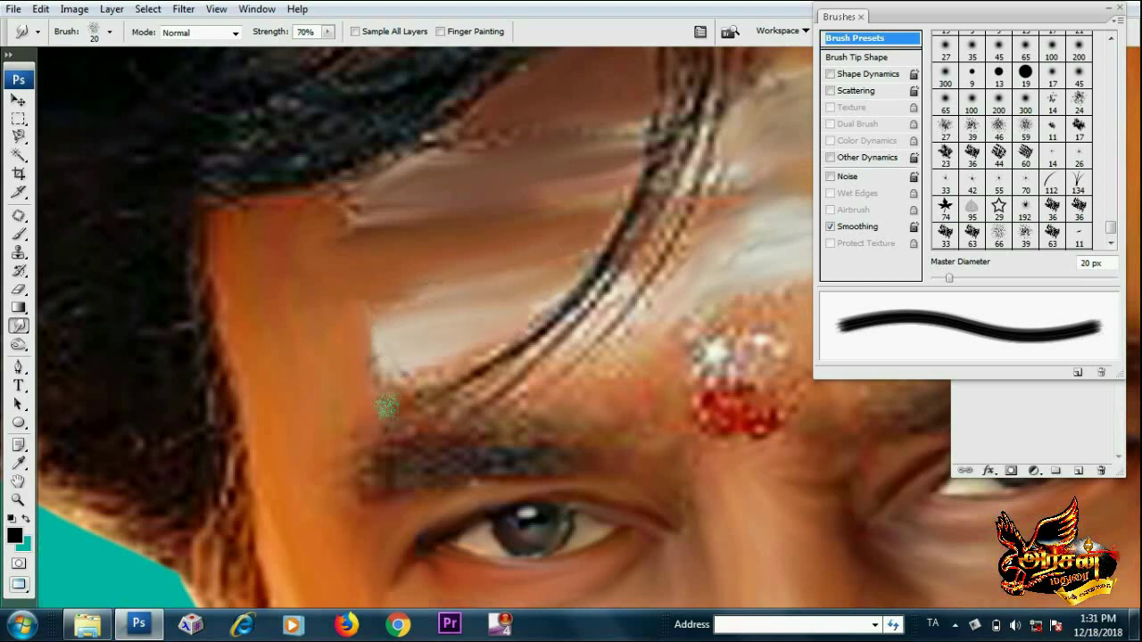
pyautogui.press('7')
pyautogui.hscroll(5, 586, 348)
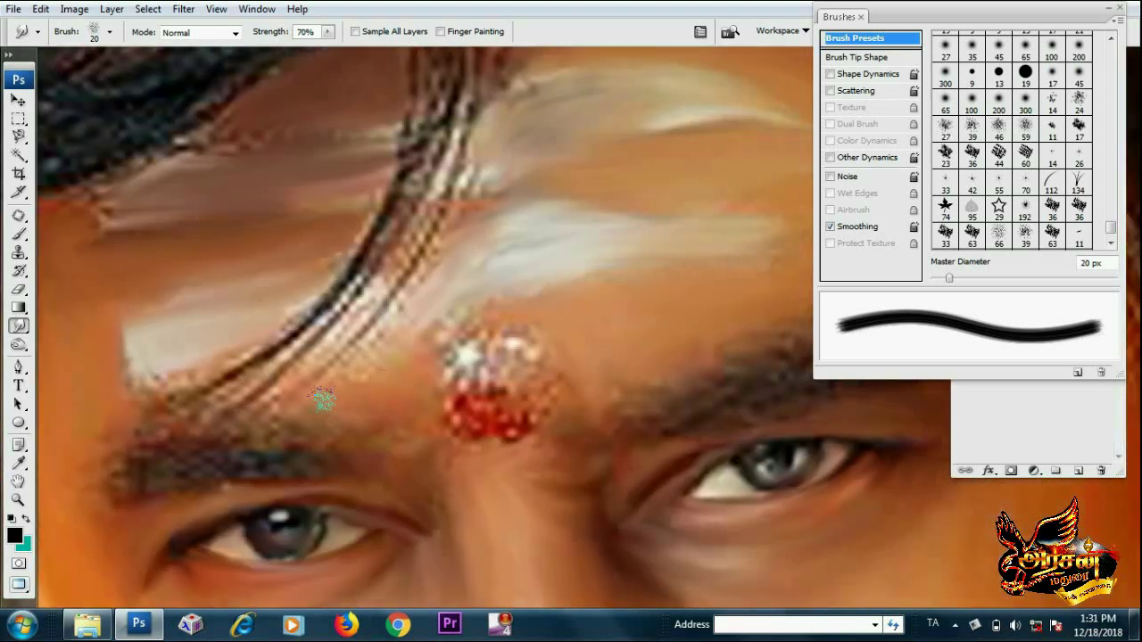
pyautogui.moveTo(473, 357)
pyautogui.mouseDown()
pyautogui.moveTo(511, 402)
pyautogui.moveTo(482, 410)
pyautogui.moveTo(540, 388)
pyautogui.moveTo(451, 370)
pyautogui.moveTo(514, 312)
pyautogui.mouseUp()
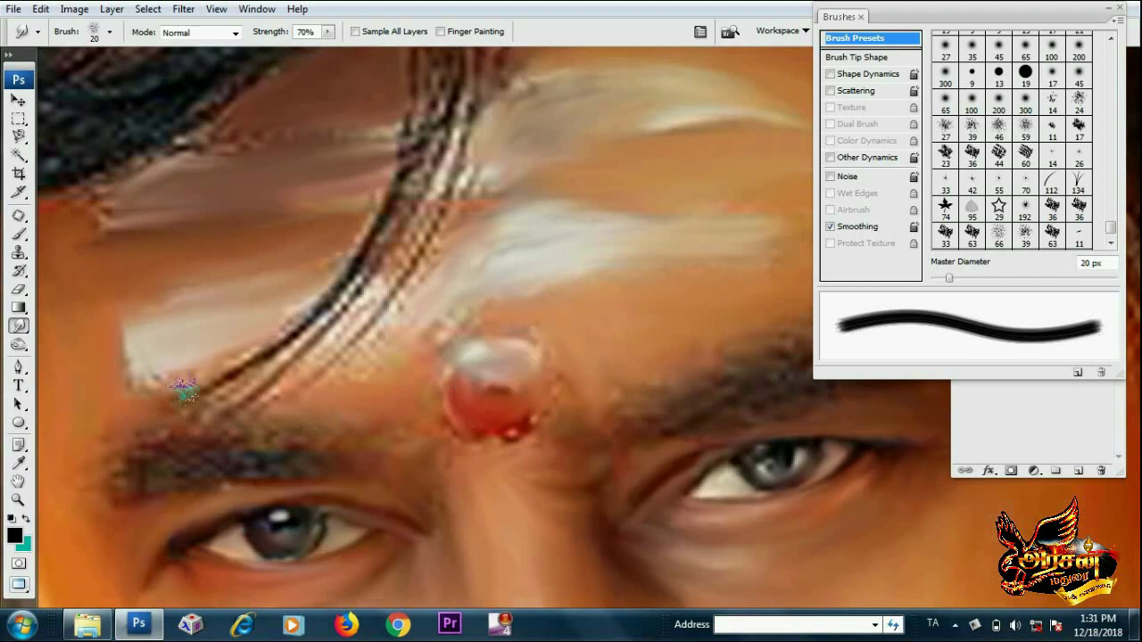
pyautogui.keyDown('ctrl'); pyautogui.keyDown('alt'); pyautogui.click(365, 349); pyautogui.keyUp('alt'); pyautogui.keyUp('ctrl')
pyautogui.keyDown('ctrl'); pyautogui.keyDown('alt'); pyautogui.click(367, 373); pyautogui.keyUp('alt'); pyautogui.keyUp('ctrl')
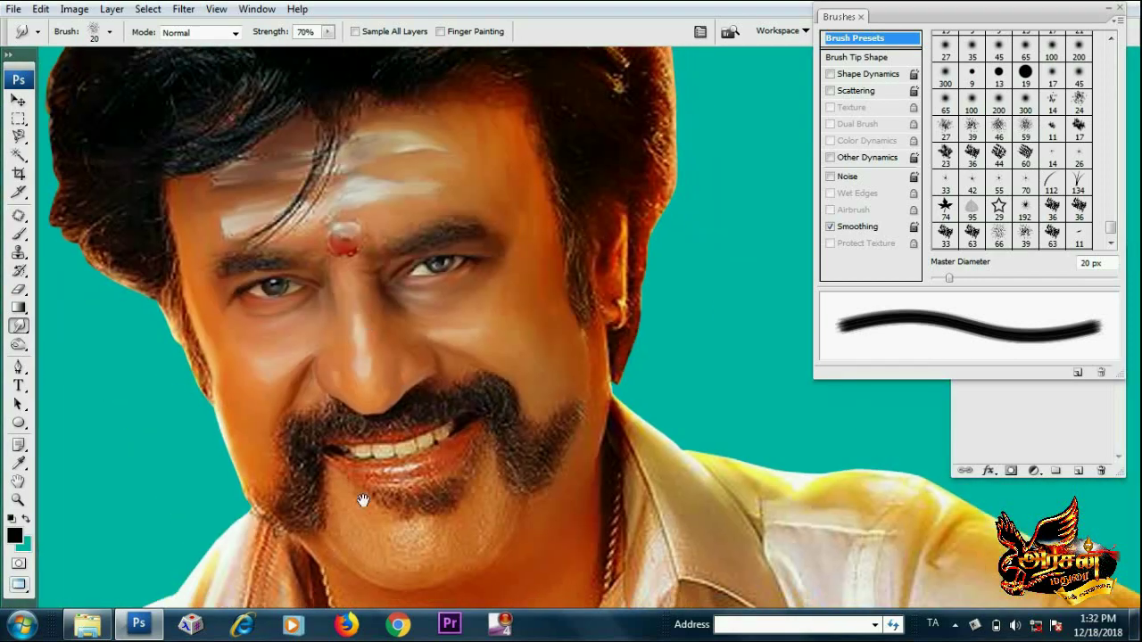
# Zoom in on the chin and smudge a smooth lighter patch at 90% strength
pyautogui.moveTo(368, 373); pyautogui.dragTo(388, 313)
pyautogui.keyDown('ctrl'); pyautogui.click(326, 439); pyautogui.keyUp('ctrl')
pyautogui.press('9')
pyautogui.keyDown('ctrl'); pyautogui.keyDown('alt'); pyautogui.click(330, 432); pyautogui.keyUp('alt'); pyautogui.keyUp('ctrl')
pyautogui.moveTo(330, 432)
pyautogui.mouseDown()
pyautogui.moveTo(395, 413)
pyautogui.moveTo(311, 434)
pyautogui.moveTo(313, 387)
pyautogui.moveTo(359, 420)
pyautogui.mouseUp()
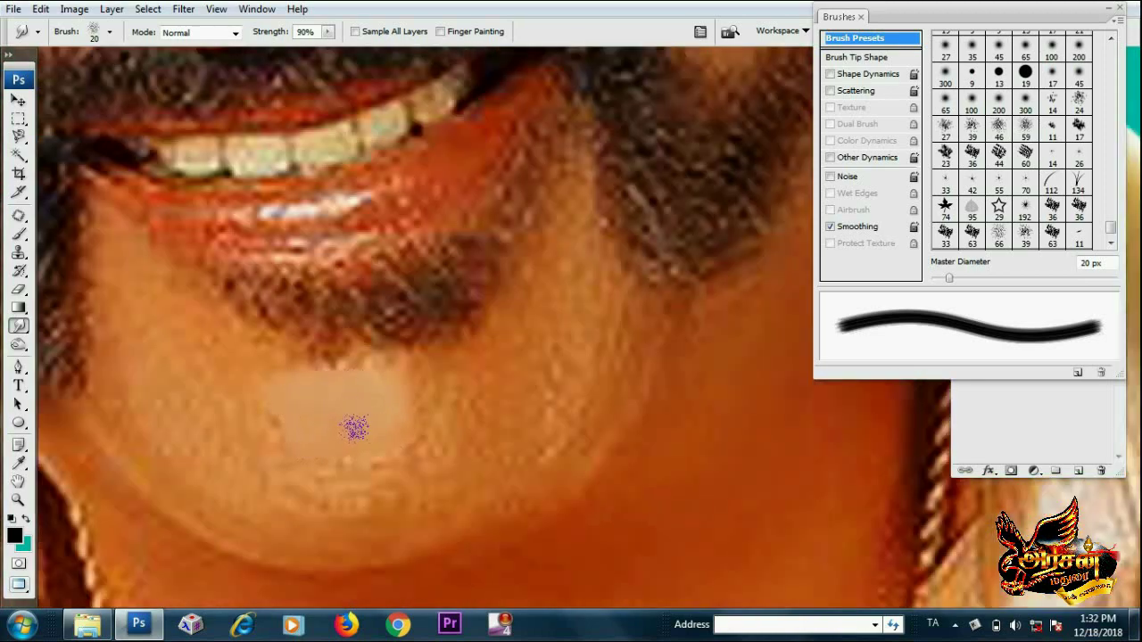
pyautogui.press('7')
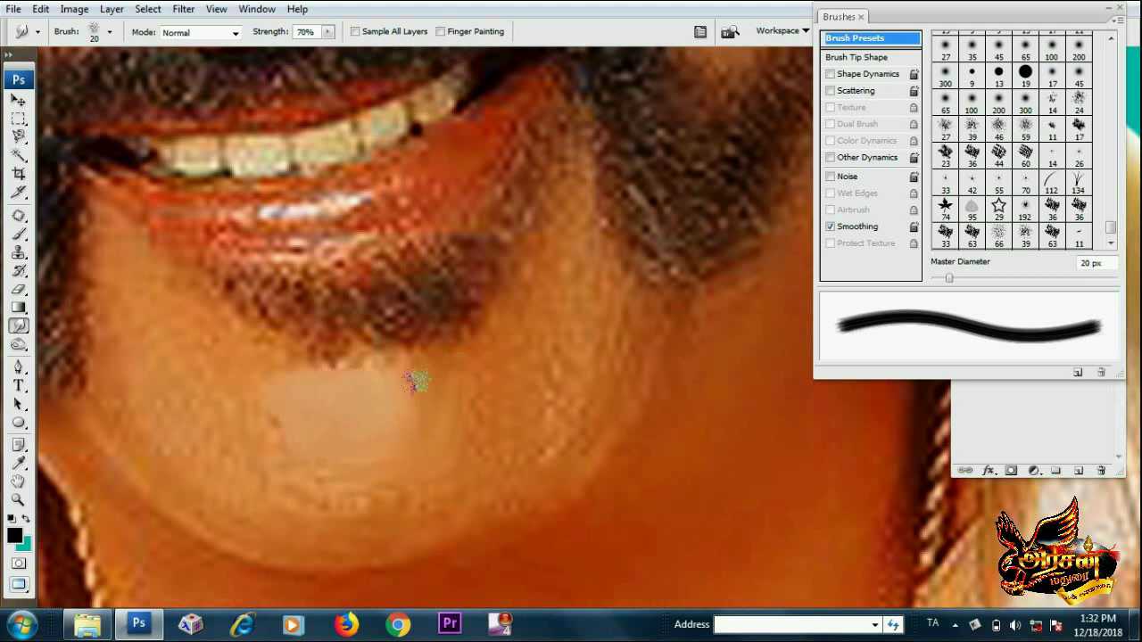
# Smooth the lip corner at 90% strength and the chin's right contour at 70%
pyautogui.moveTo(539, 262); pyautogui.dragTo(480, 312)
pyautogui.press('9')
pyautogui.moveTo(515, 257)
pyautogui.mouseDown()
pyautogui.moveTo(512, 235)
pyautogui.moveTo(500, 248)
pyautogui.moveTo(538, 232)
pyautogui.moveTo(483, 261)
pyautogui.mouseUp()
pyautogui.press('7')
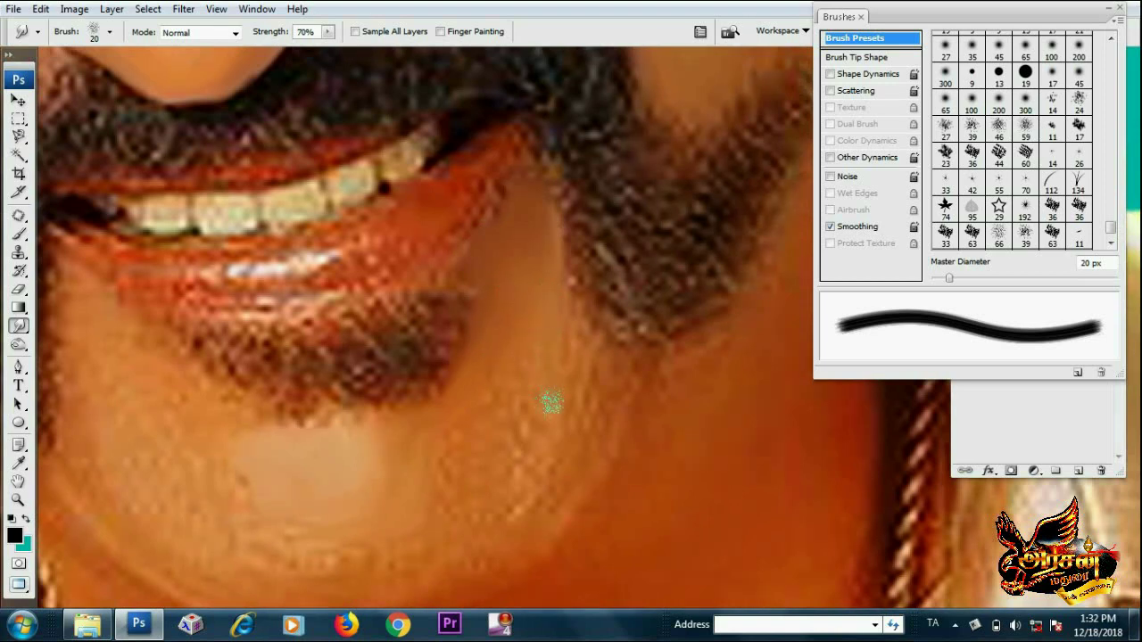
pyautogui.moveTo(548, 402); pyautogui.dragTo(530, 285)
pyautogui.moveTo(473, 322)
pyautogui.mouseDown()
pyautogui.moveTo(482, 306)
pyautogui.moveTo(421, 329)
pyautogui.moveTo(545, 309)
pyautogui.moveTo(579, 254)
pyautogui.moveTo(620, 249)
pyautogui.mouseUp()
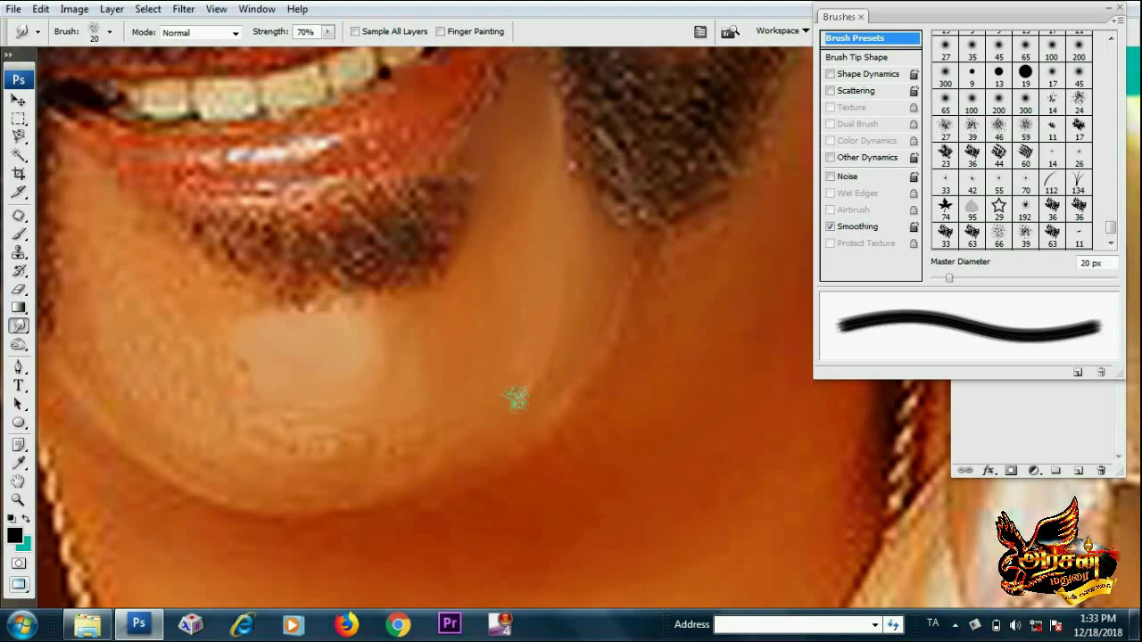
# Pan across the jaw, neck and lips, and reset the brush to 15 px at 80% strength
pyautogui.moveTo(446, 449); pyautogui.dragTo(473, 428)
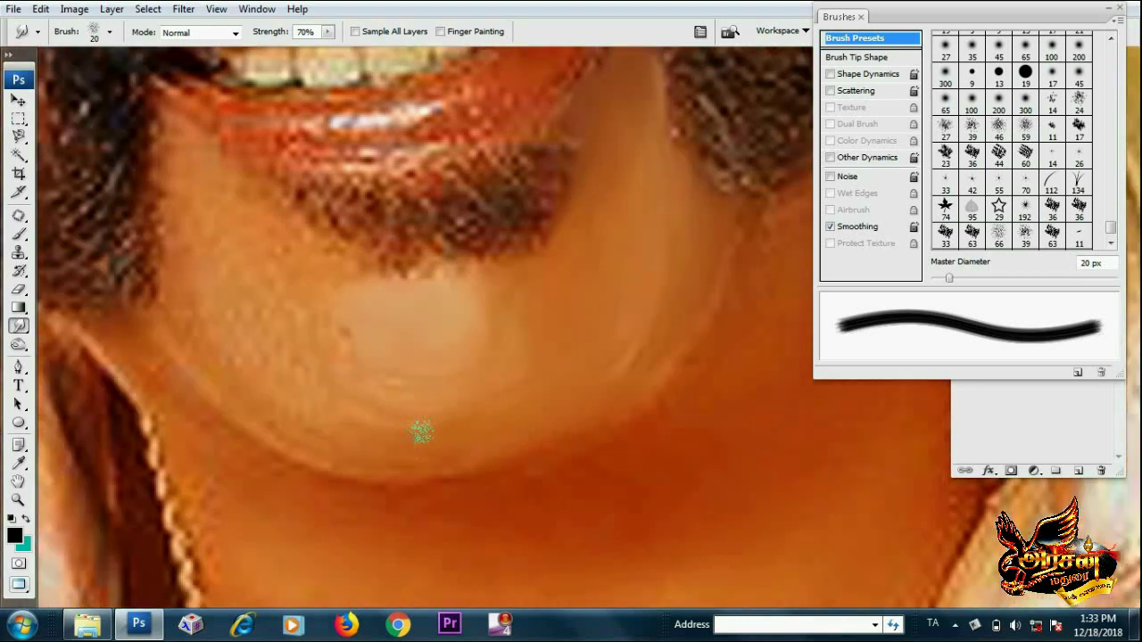
pyautogui.moveTo(356, 404); pyautogui.dragTo(490, 391)
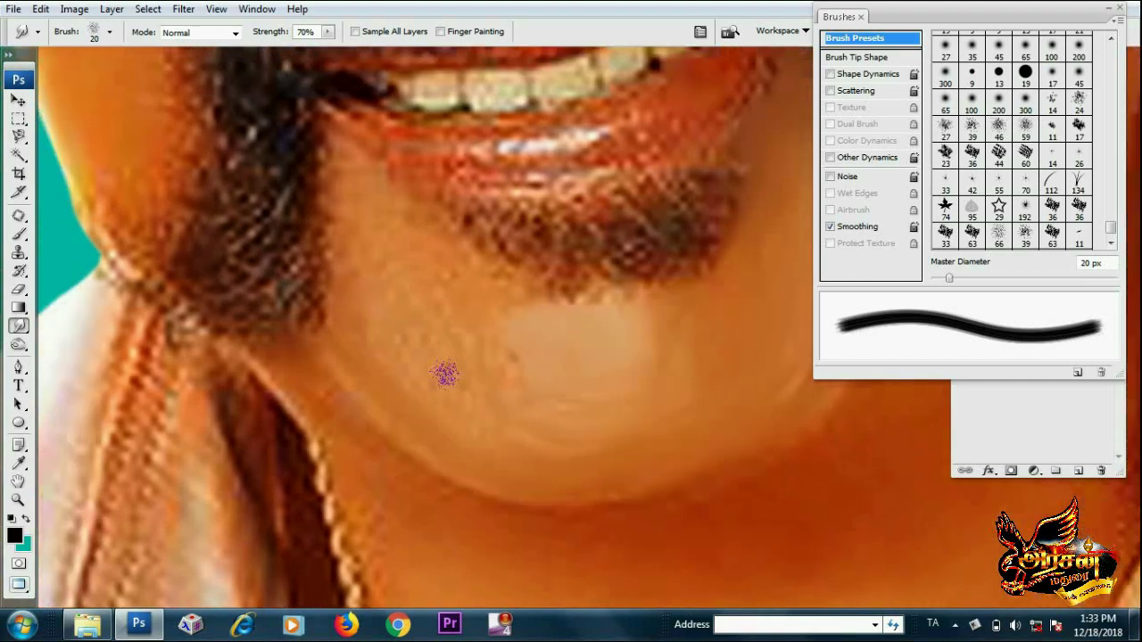
pyautogui.moveTo(411, 348); pyautogui.dragTo(443, 374)
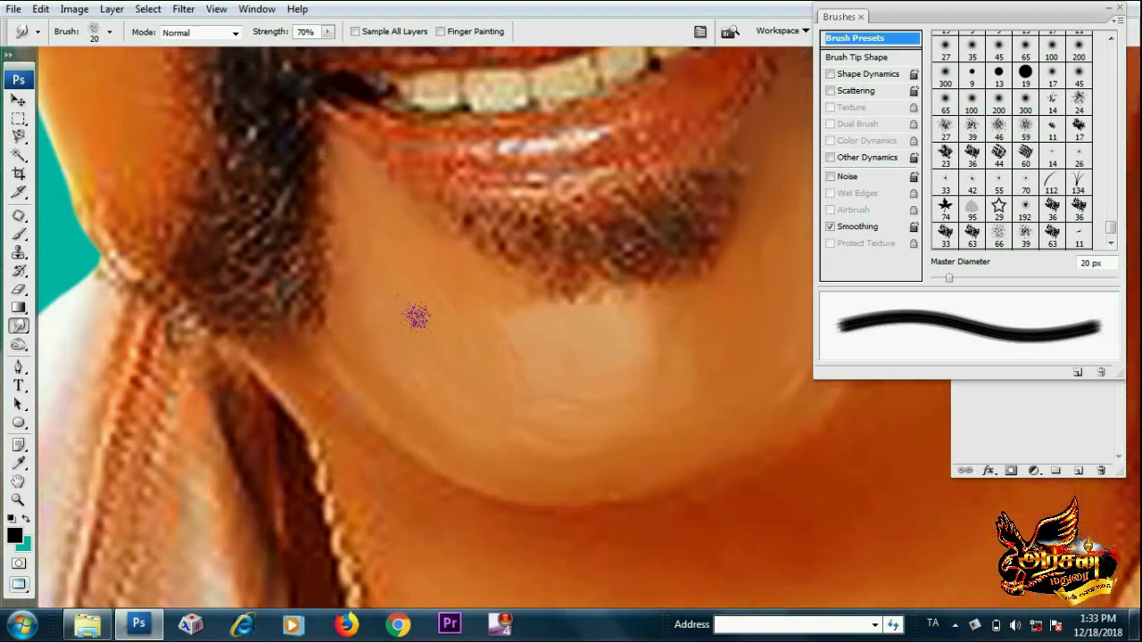
pyautogui.moveTo(305, 264); pyautogui.dragTo(451, 403)
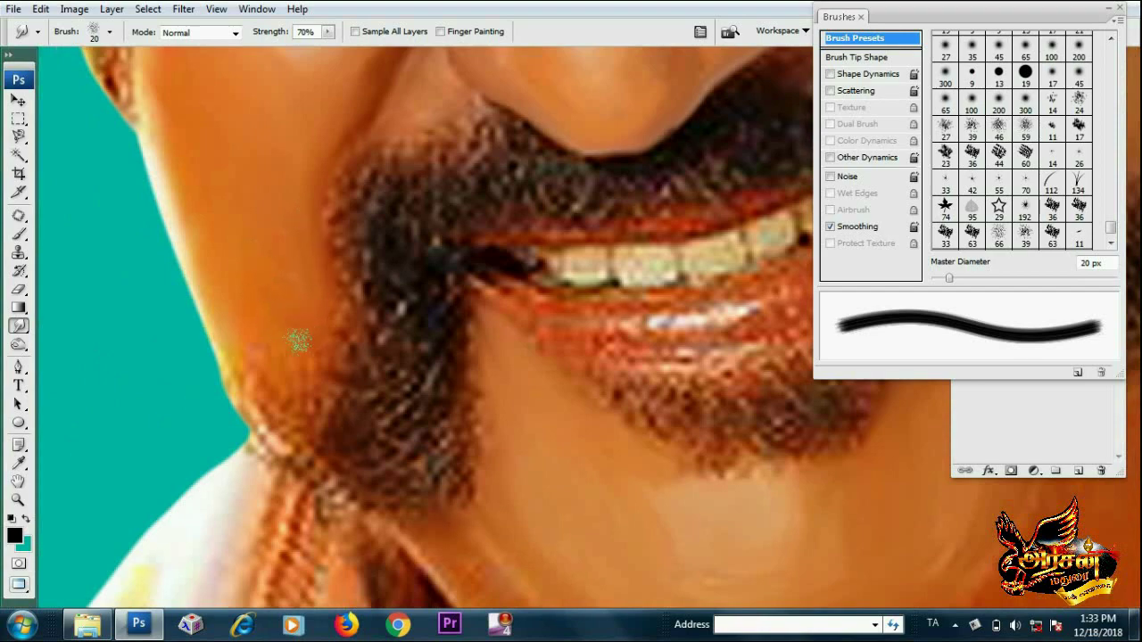
pyautogui.moveTo(391, 317); pyautogui.dragTo(194, 125)
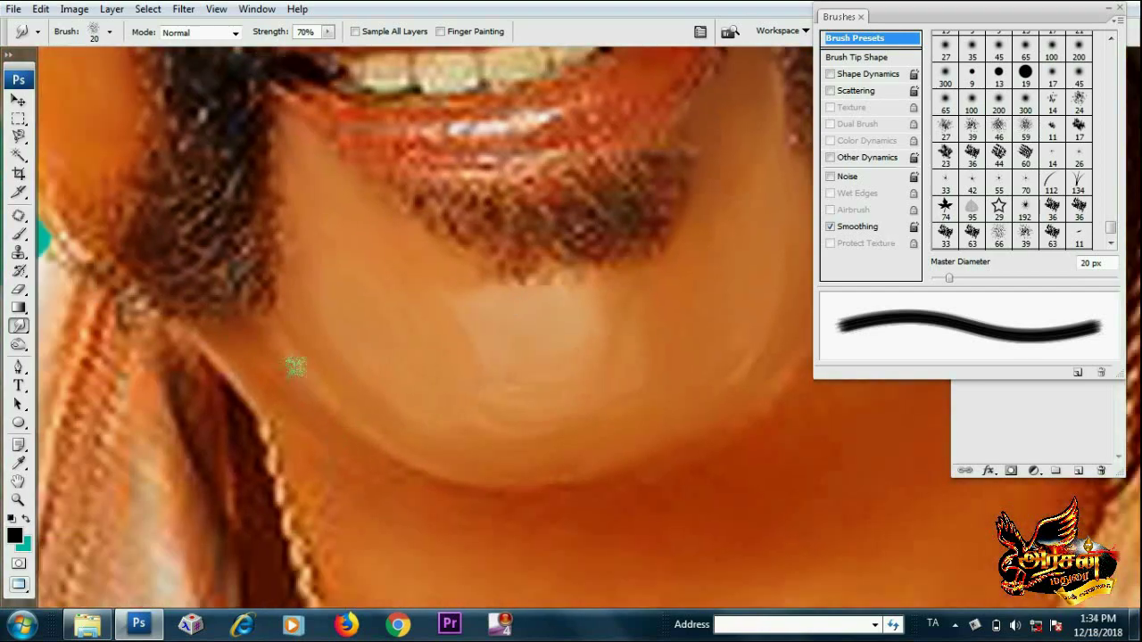
pyautogui.moveTo(330, 468); pyautogui.dragTo(213, 368)
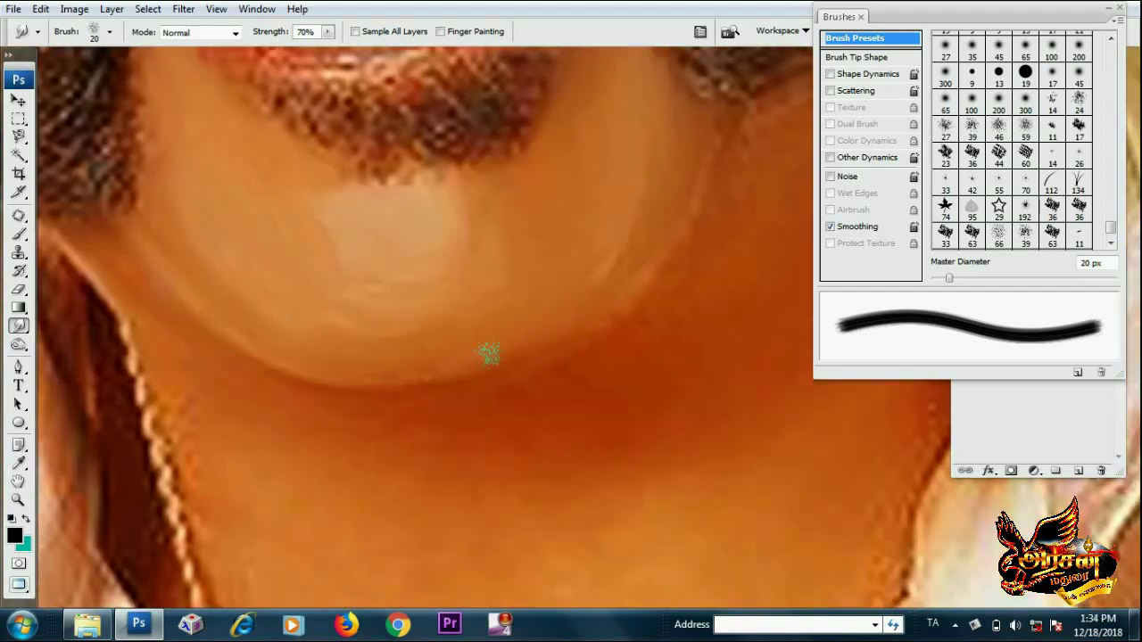
pyautogui.moveTo(720, 194)
pyautogui.mouseDown()
pyautogui.moveTo(513, 414)
pyautogui.moveTo(311, 413)
pyautogui.moveTo(416, 441)
pyautogui.mouseUp()
pyautogui.press('8')
pyautogui.press('[')
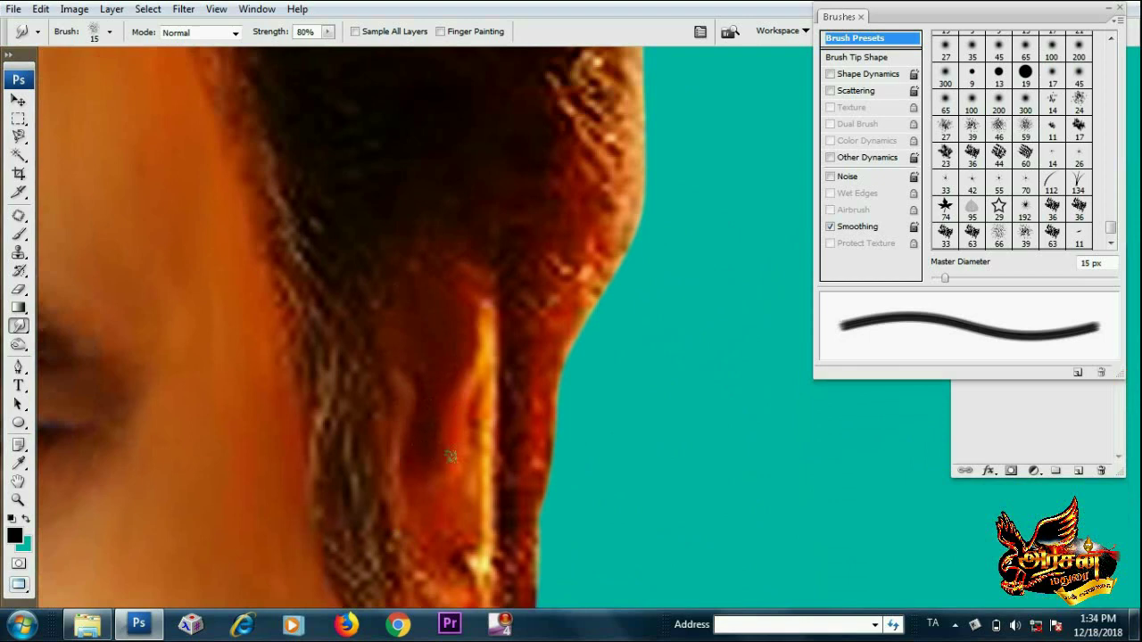
# Smudge the bright ear streak, the hair edge and the orange patch near the earring
pyautogui.moveTo(450, 457)
pyautogui.mouseDown()
pyautogui.moveTo(473, 304)
pyautogui.moveTo(441, 247)
pyautogui.mouseUp()
pyautogui.moveTo(487, 321); pyautogui.dragTo(476, 415)
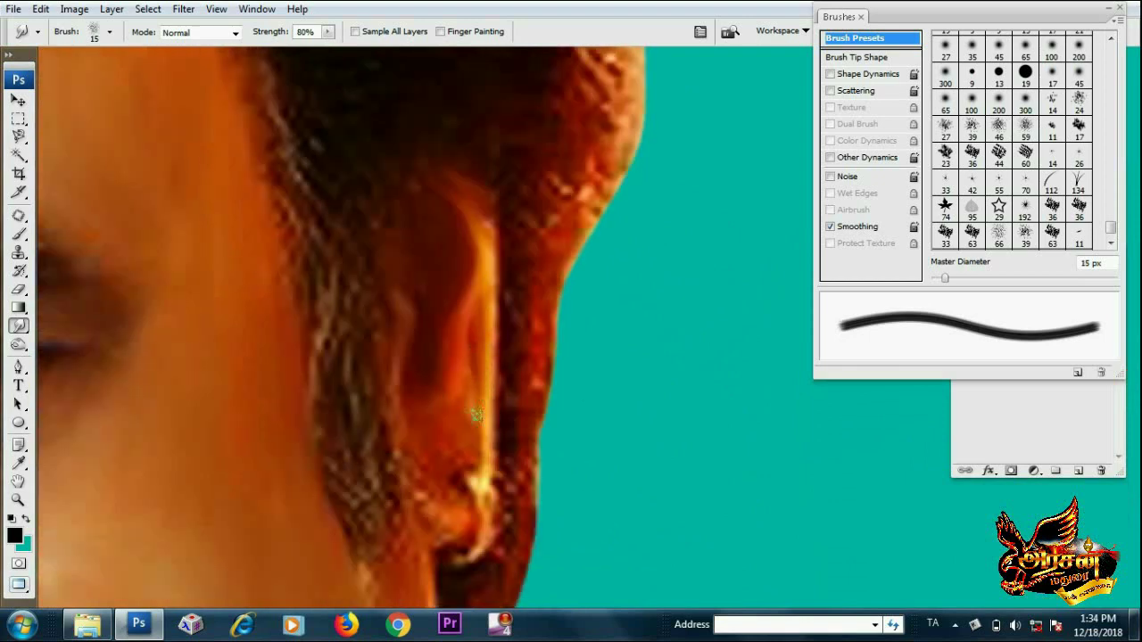
pyautogui.moveTo(453, 502); pyautogui.dragTo(420, 520)
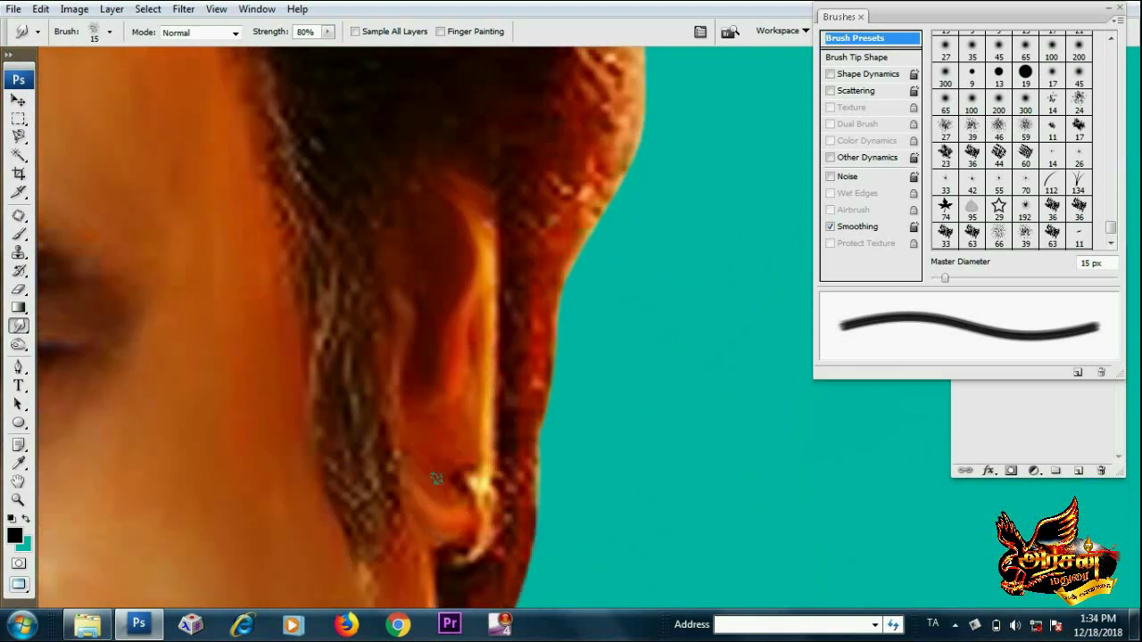
pyautogui.scroll(-2, 480, 465)
pyautogui.scroll(-3, 470, 246)
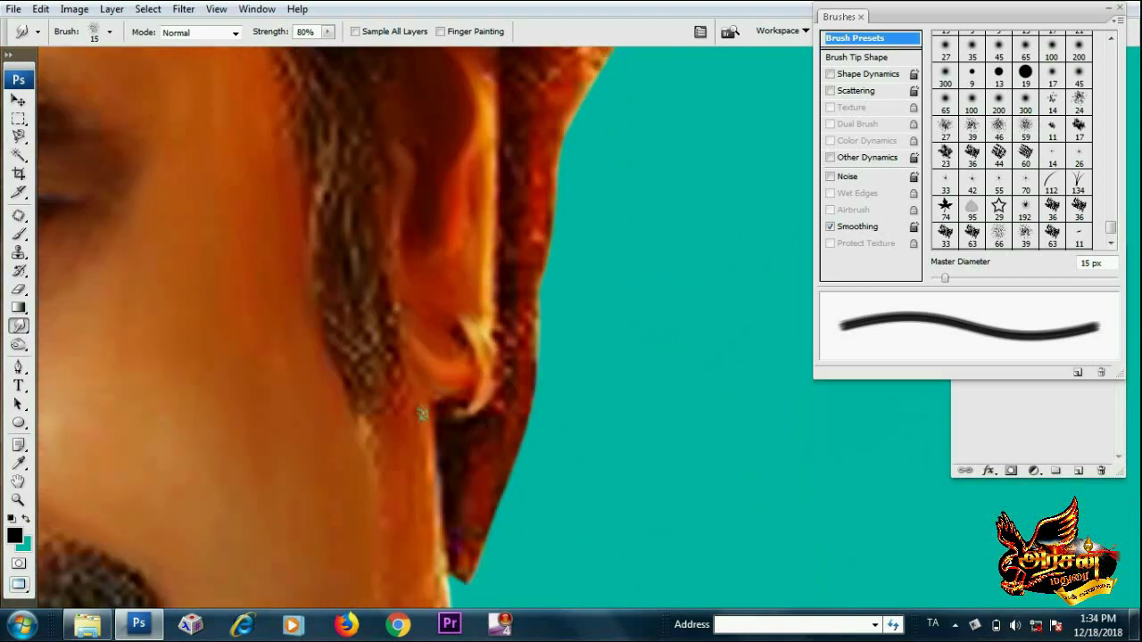
pyautogui.scroll(-3, 396, 348)
pyautogui.press('7')
pyautogui.press(']')
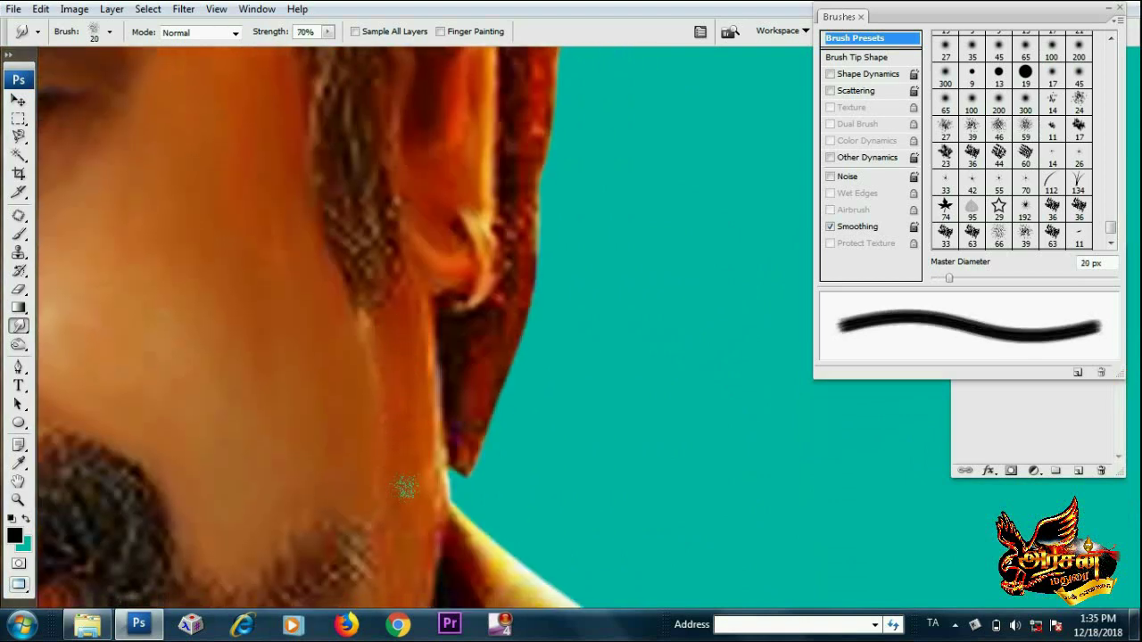
# Frame the chin and neck and enlarge the Smudge brush to 45 px
pyautogui.moveTo(399, 511); pyautogui.dragTo(383, 293)
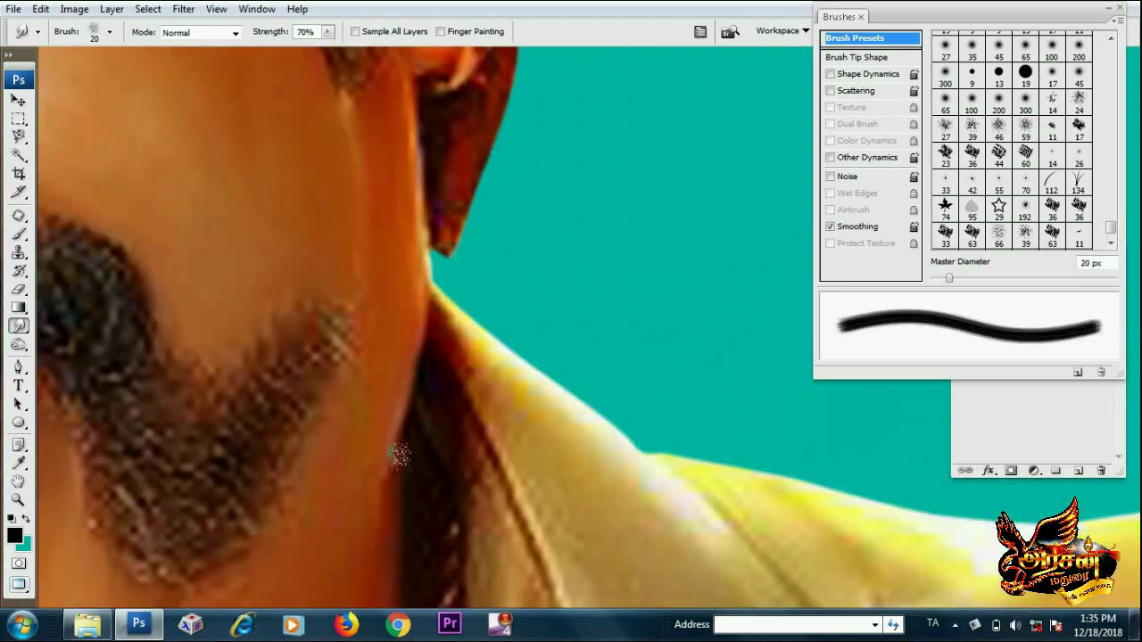
pyautogui.keyDown('alt'); pyautogui.click(395, 453); pyautogui.keyUp('alt')
pyautogui.moveTo(370, 396); pyautogui.dragTo(556, 331)
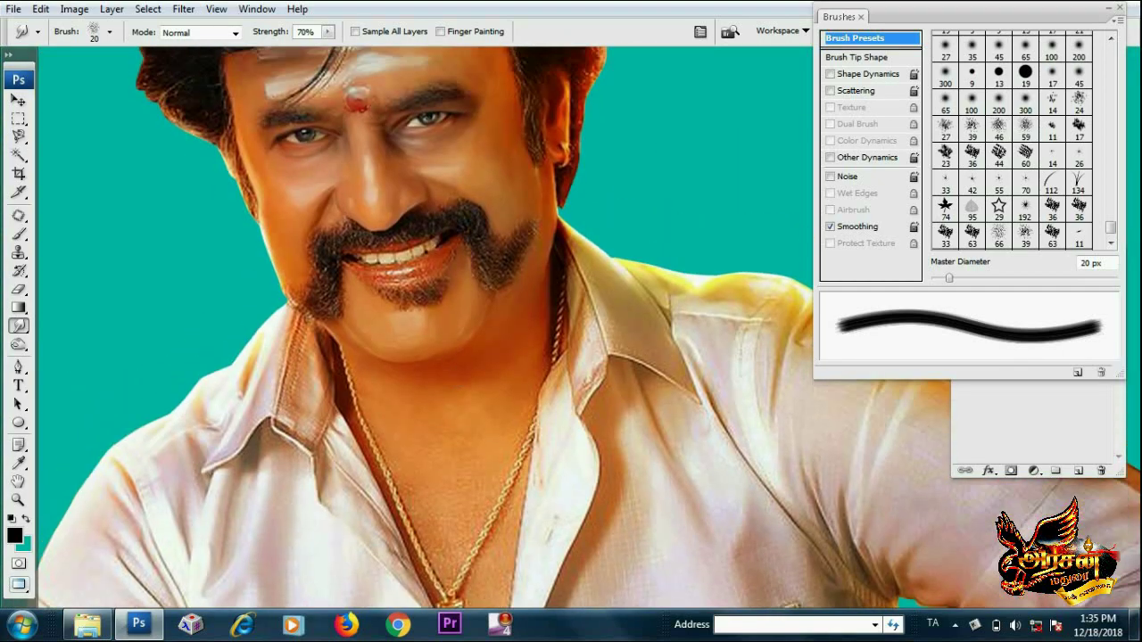
pyautogui.click(425, 393)
pyautogui.press(']')
pyautogui.press(']')
pyautogui.press(']')
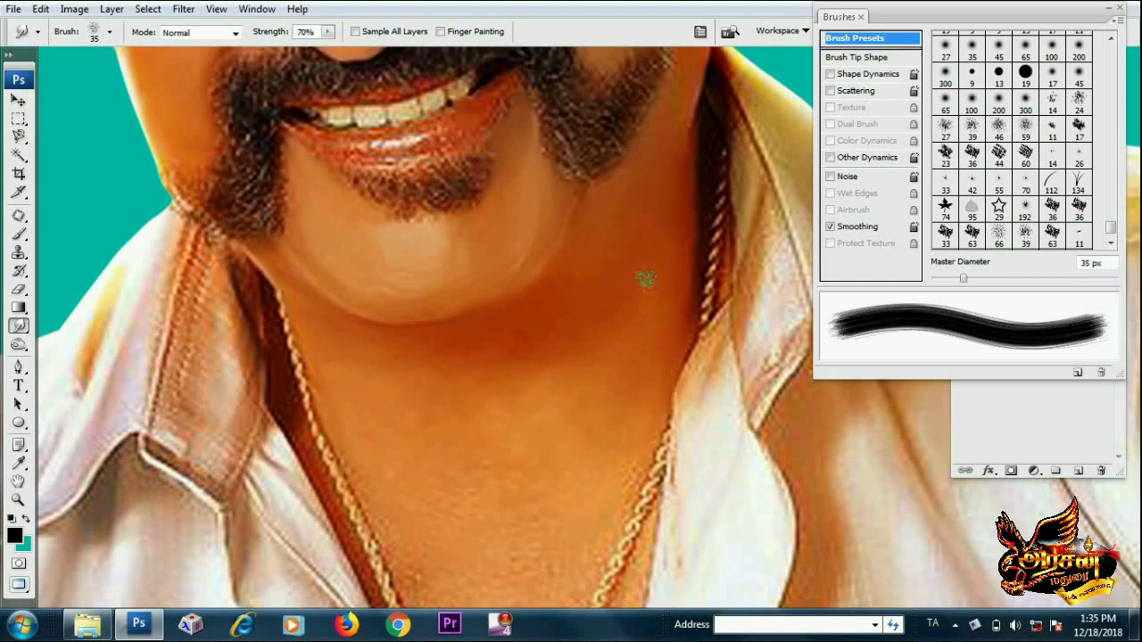
pyautogui.press(']')
pyautogui.press(']')
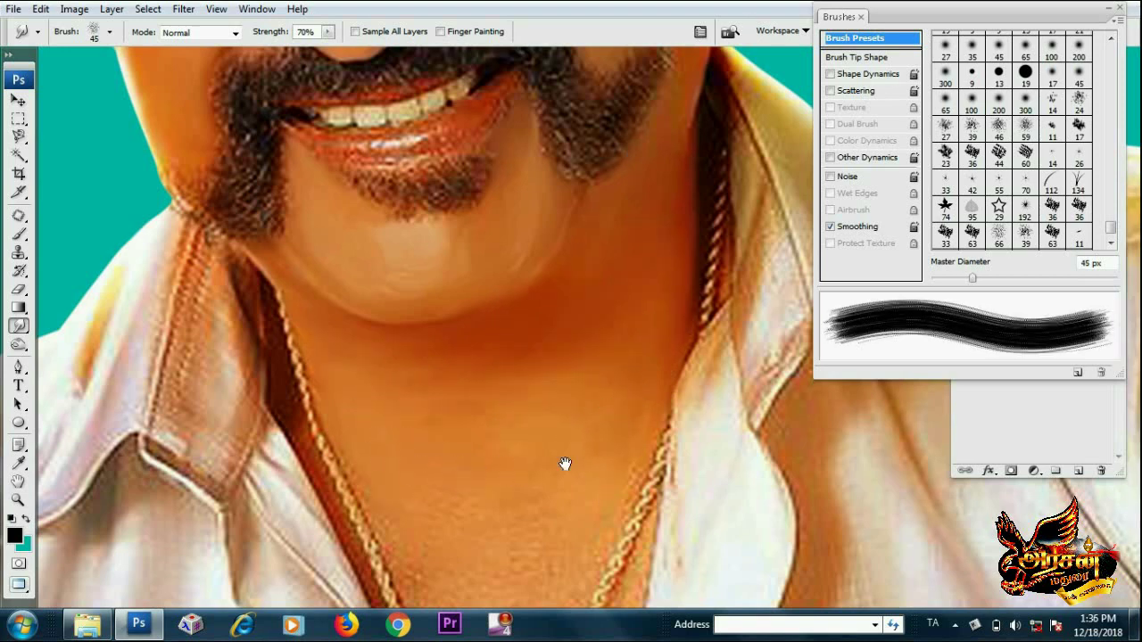
# Smooth the neck and chest skin inside the gold chain with a 25–35 px brush
pyautogui.scroll(-3, 564, 461)
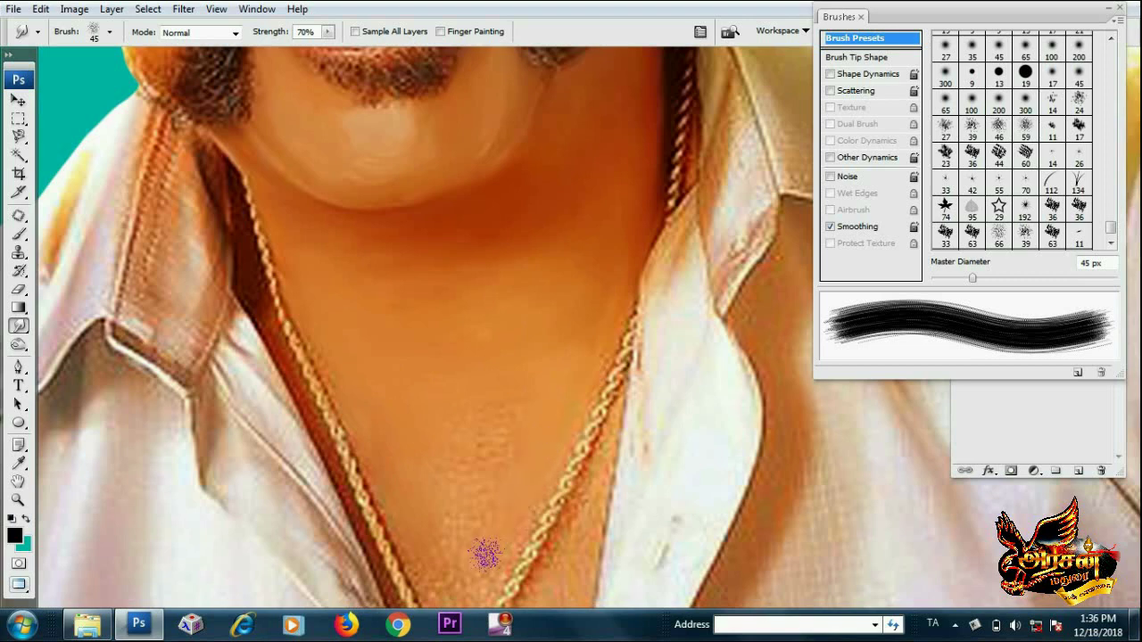
pyautogui.scroll(-3, 482, 455)
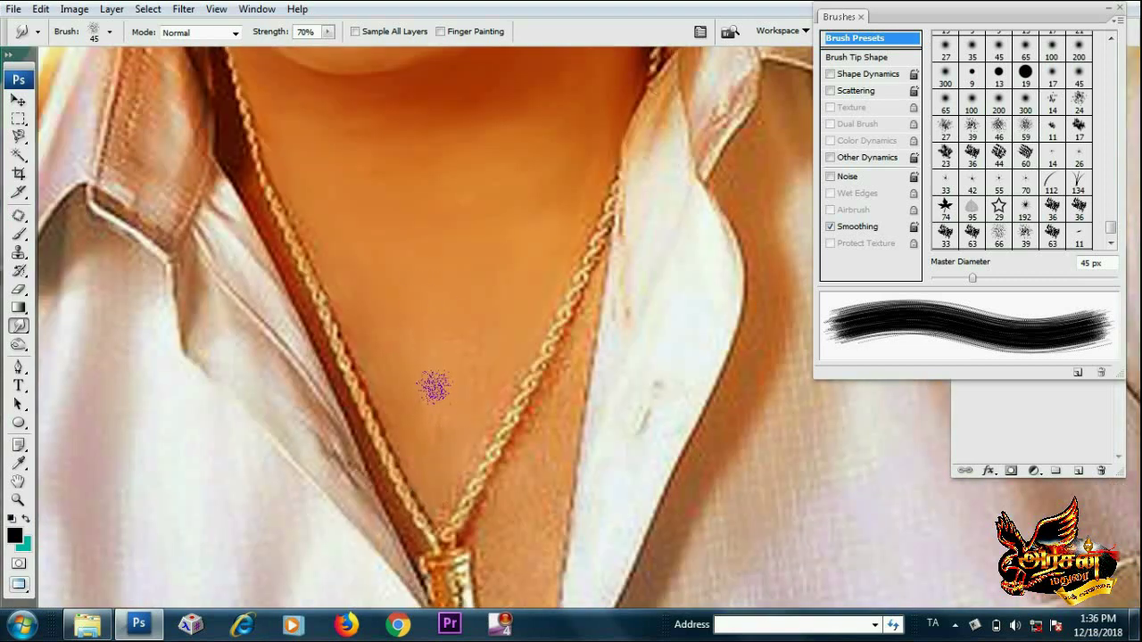
pyautogui.press('[')
pyautogui.press('[')
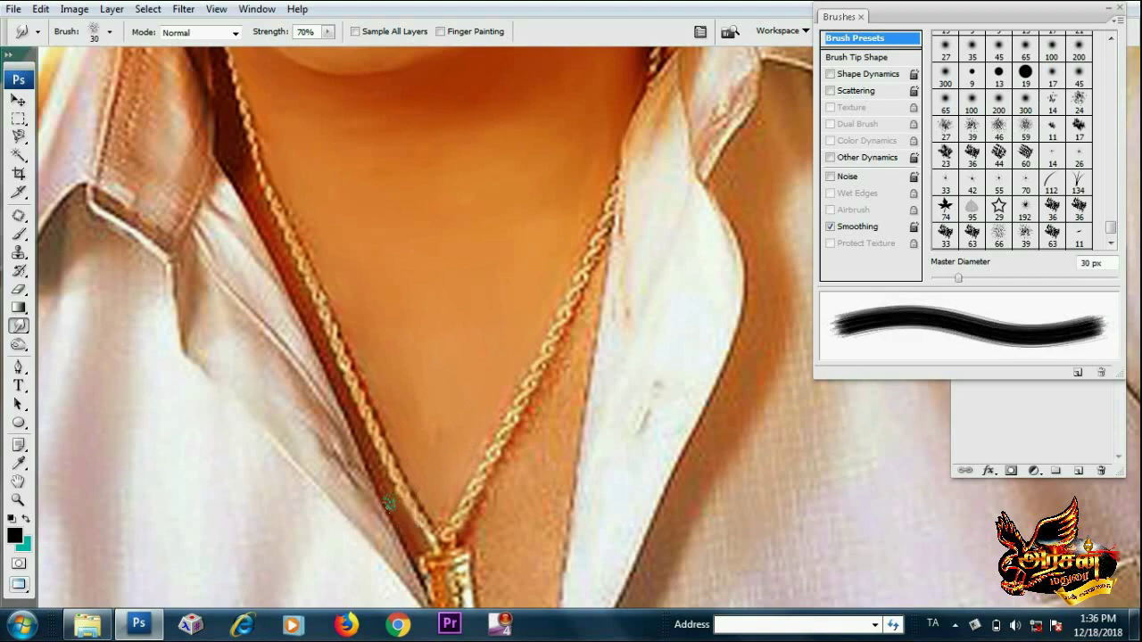
pyautogui.press('[')
pyautogui.scroll(2, 348, 427)
pyautogui.scroll(2, 351, 437)
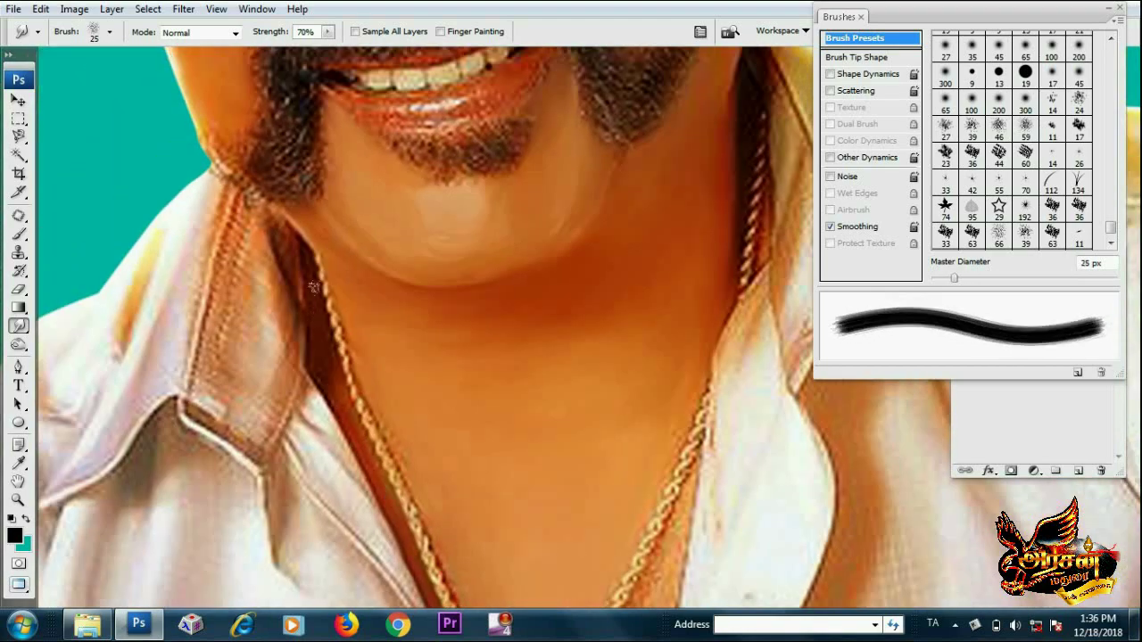
pyautogui.scroll(-3, 303, 276)
pyautogui.scroll(-3, 294, 268)
pyautogui.scroll(2, 288, 349)
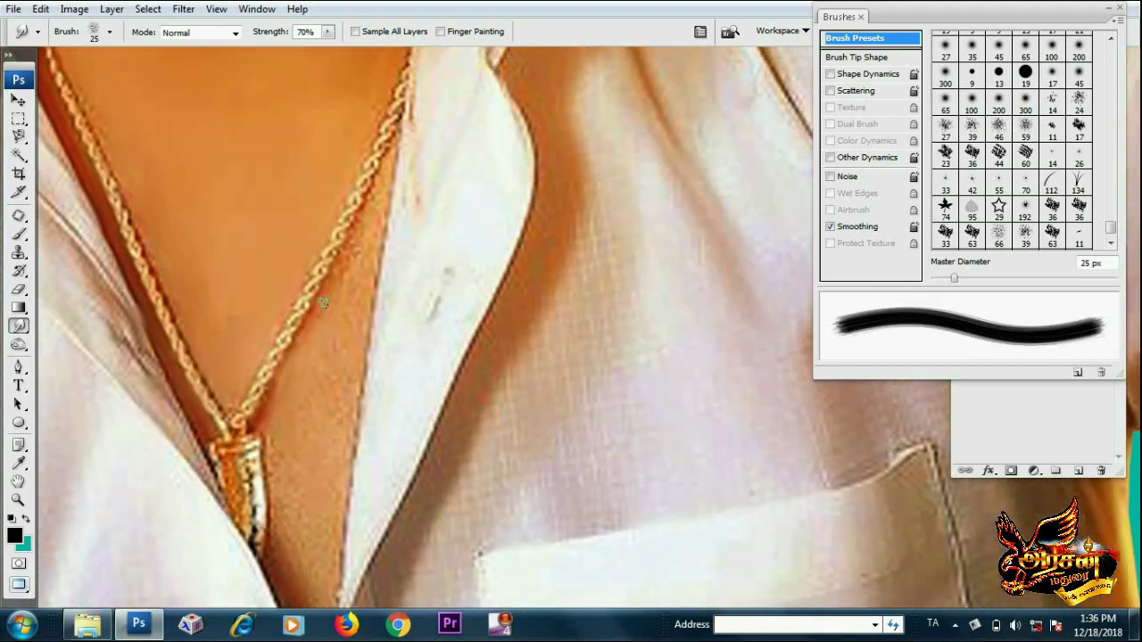
pyautogui.press(']')
pyautogui.press(']')
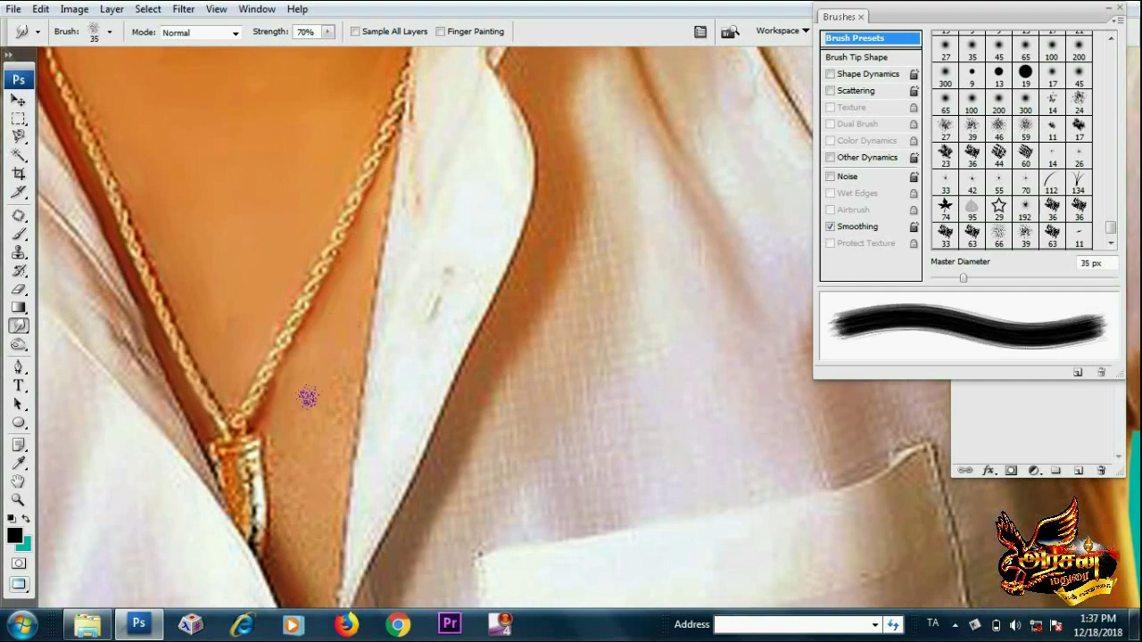
pyautogui.scroll(-2, 319, 458)
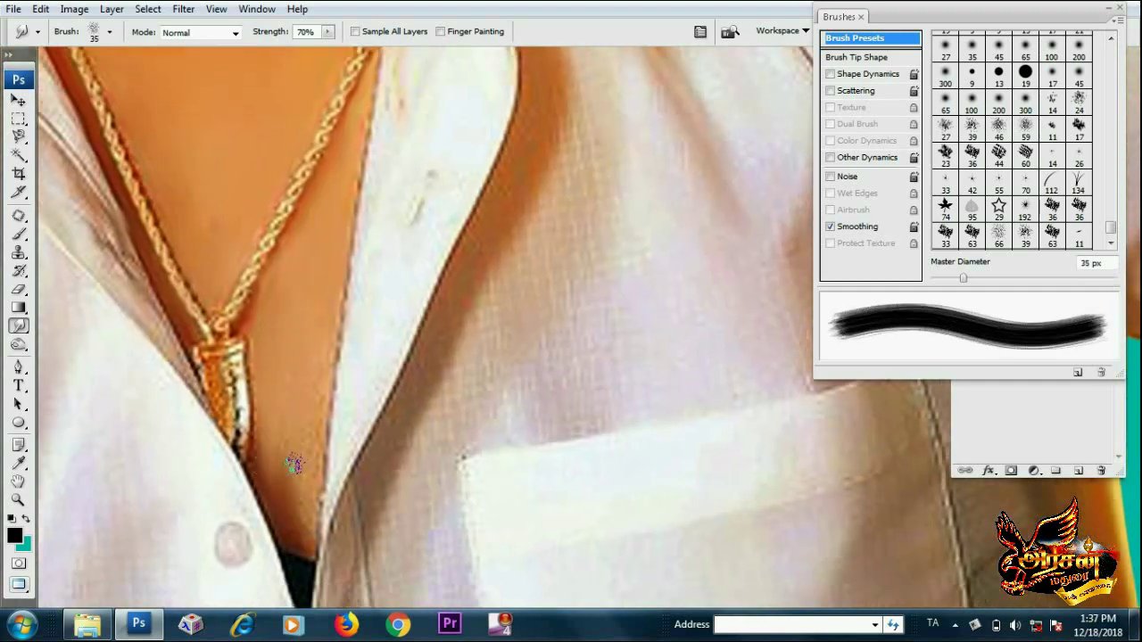
pyautogui.scroll(5, 321, 425)
pyautogui.scroll(3, 438, 467)
# Smooth the lower-lip highlight with a 15 px brush and the teeth with a 9 px brush
pyautogui.press('[')
pyautogui.press('[')
pyautogui.press('[')
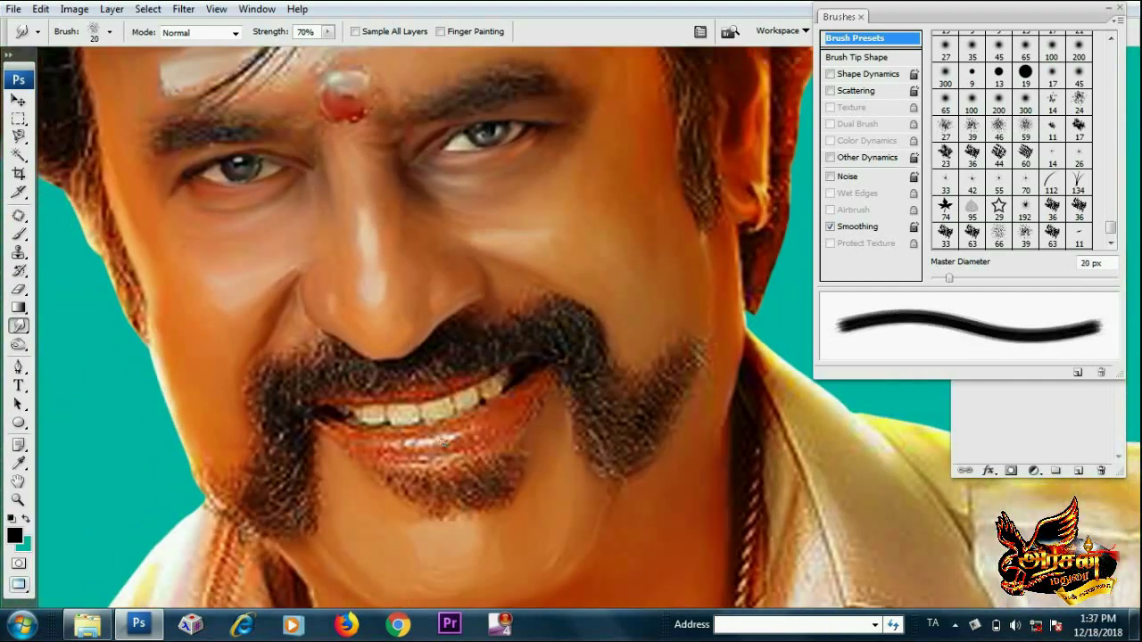
pyautogui.scroll(2, 446, 435)
pyautogui.press('[')
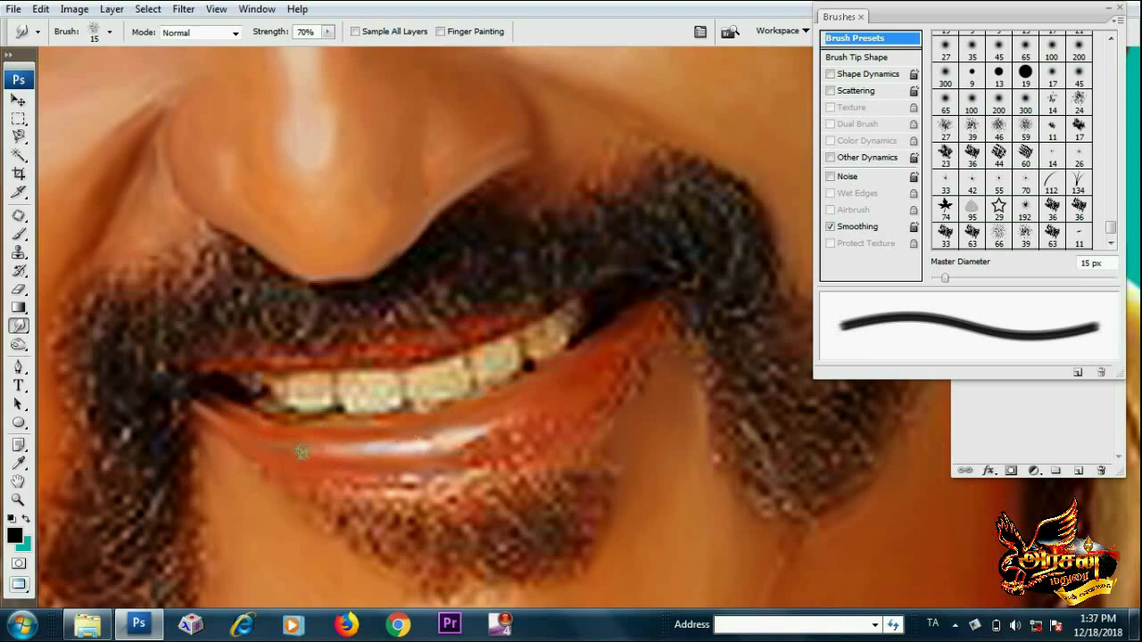
pyautogui.moveTo(451, 447); pyautogui.dragTo(533, 421)
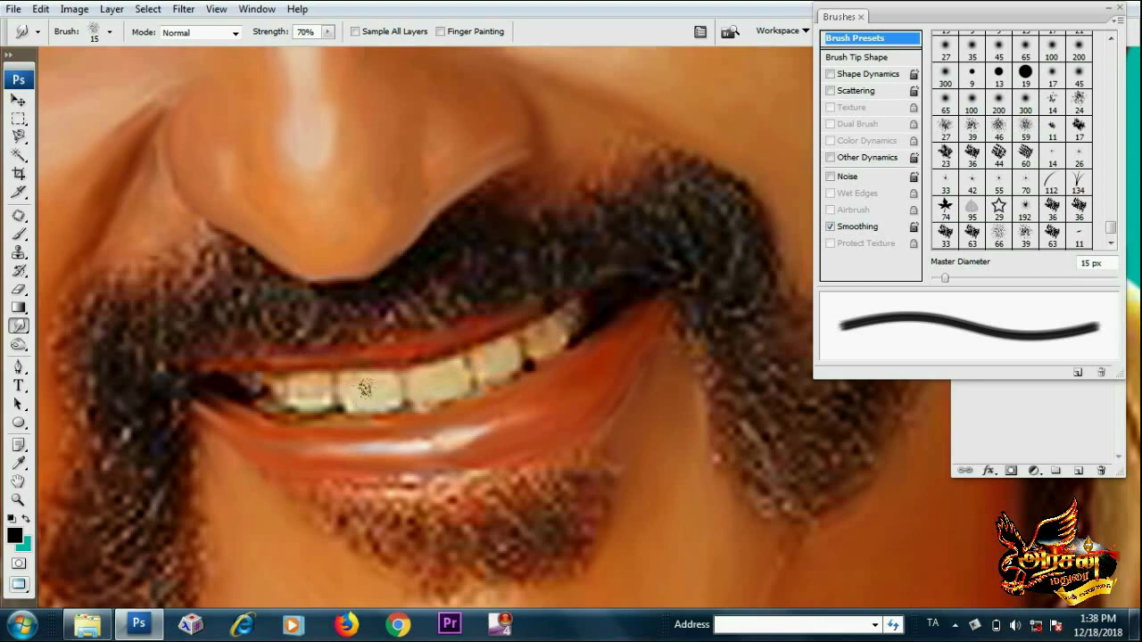
pyautogui.press('[')
pyautogui.press('[')
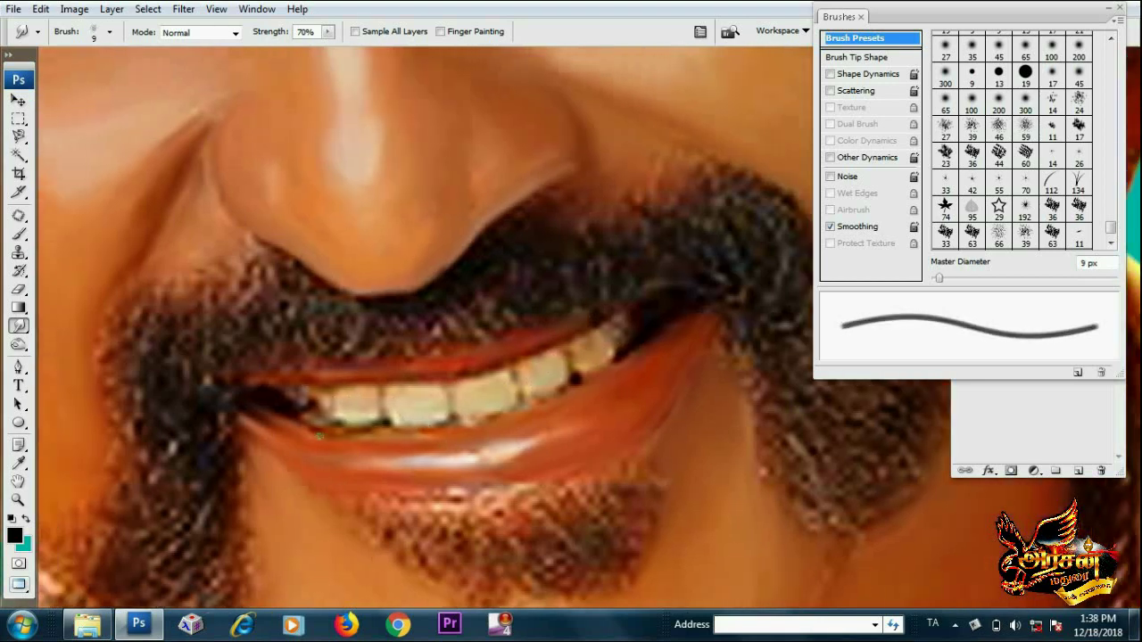
pyautogui.hotkey('ctrl', '-')
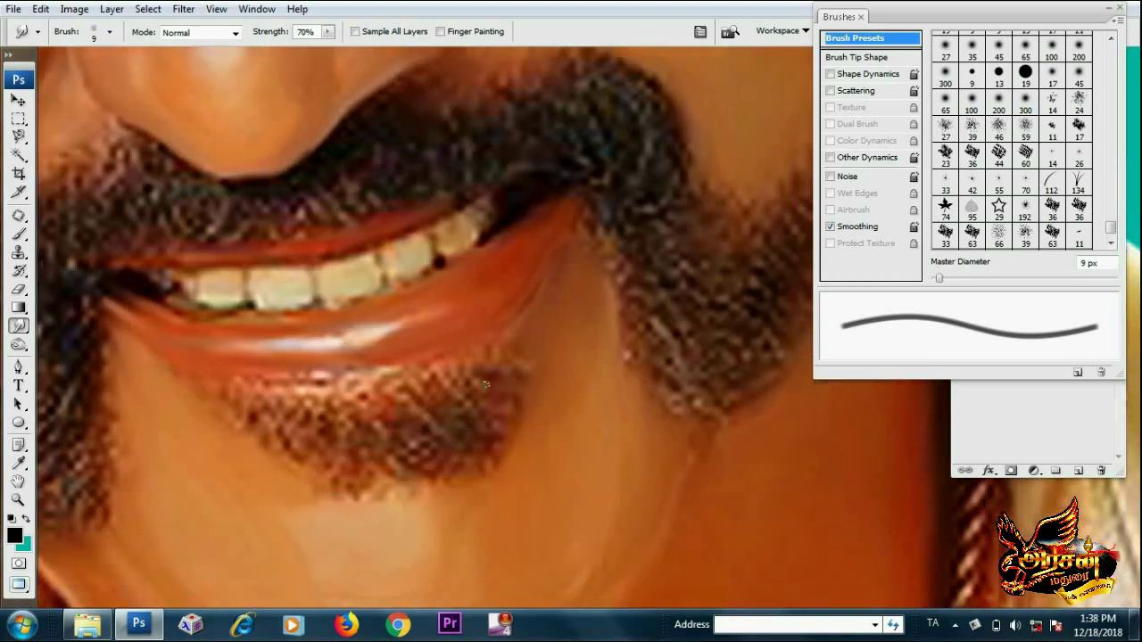
pyautogui.hotkey('ctrl', '-')
pyautogui.hotkey('ctrl', '-')
pyautogui.hotkey('ctrl', '-')
# Zoom in on the fingers and smudge away the light speck between them (40 px brush, 40% strength)
pyautogui.scroll(-5, 506, 345)
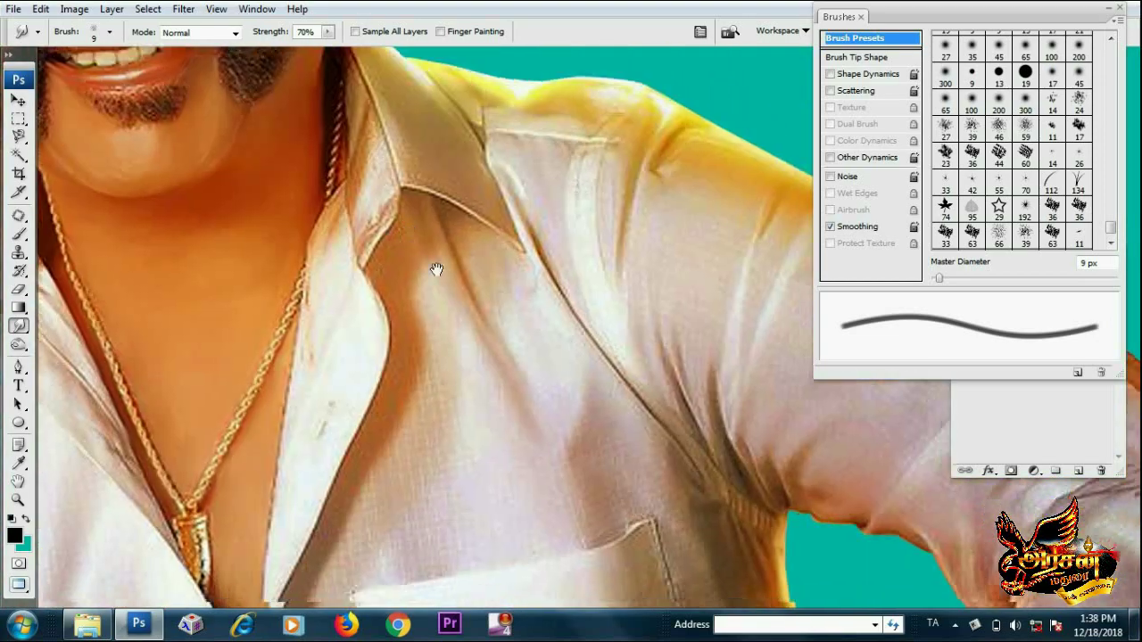
pyautogui.scroll(-5, 506, 345)
pyautogui.scroll(-3, 510, 257)
pyautogui.keyDown('ctrl'); pyautogui.click(455, 454); pyautogui.keyUp('ctrl')
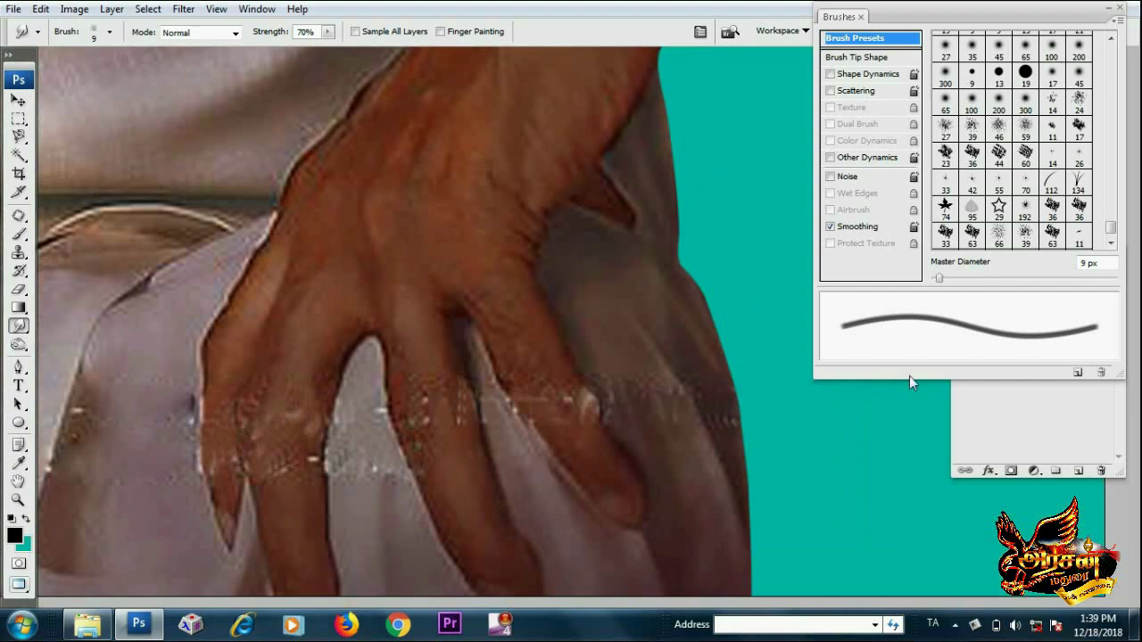
pyautogui.moveTo(1111, 228); pyautogui.dragTo(1111, 191)
pyautogui.click(972, 81)
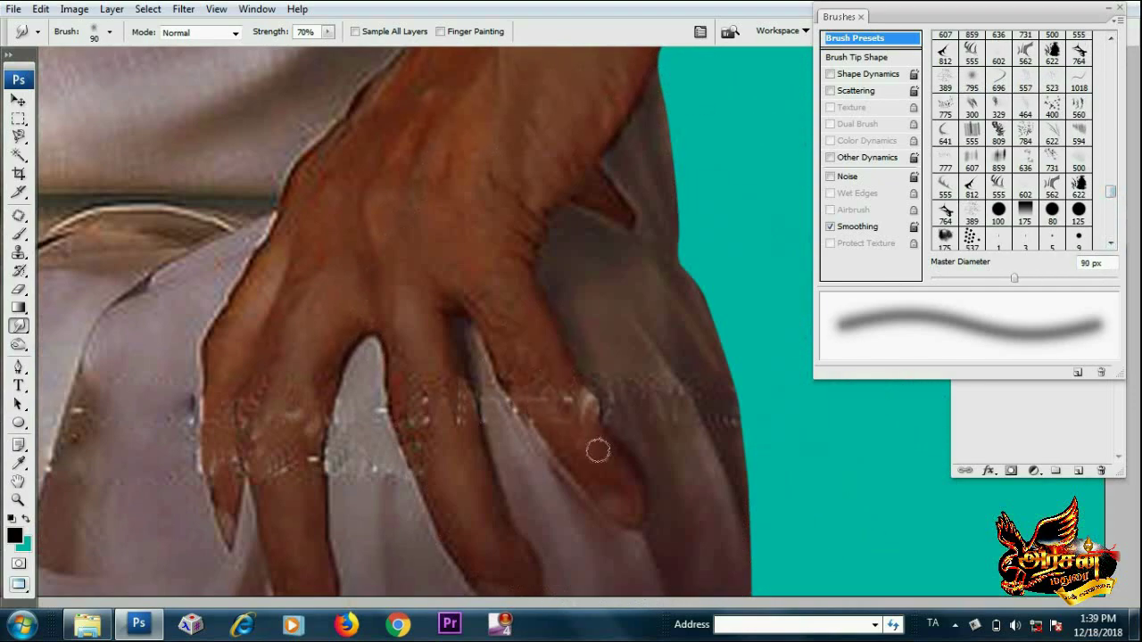
pyautogui.press('[')
pyautogui.press('[')
pyautogui.press('[')
pyautogui.keyDown('ctrl'); pyautogui.click(605, 454); pyautogui.keyUp('ctrl')
pyautogui.press('4')
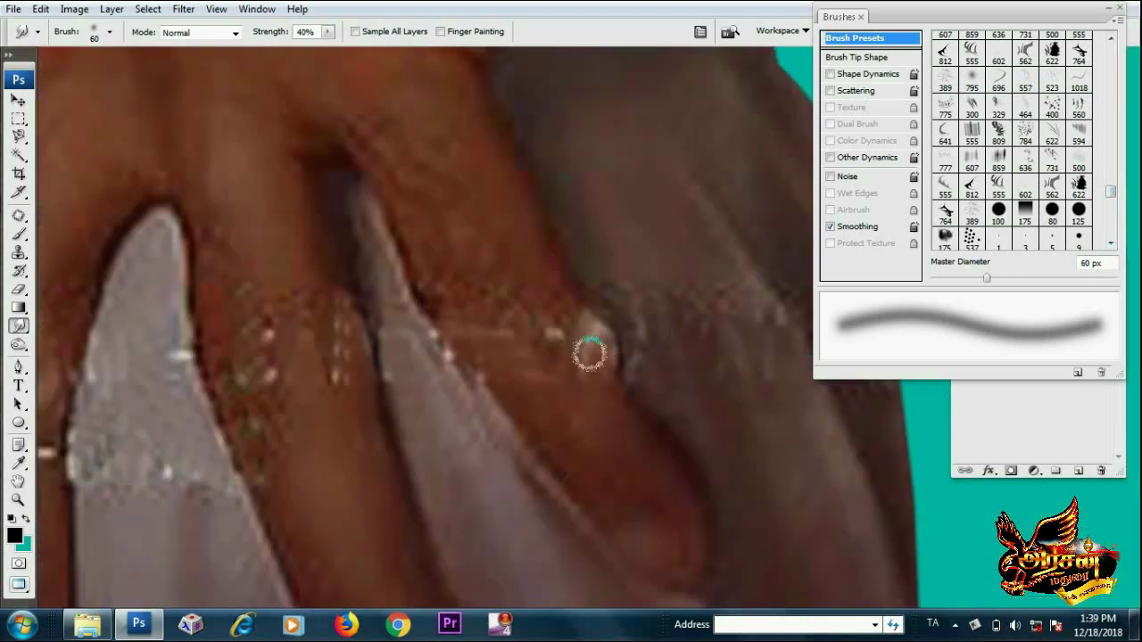
pyautogui.press('[')
pyautogui.press('[')
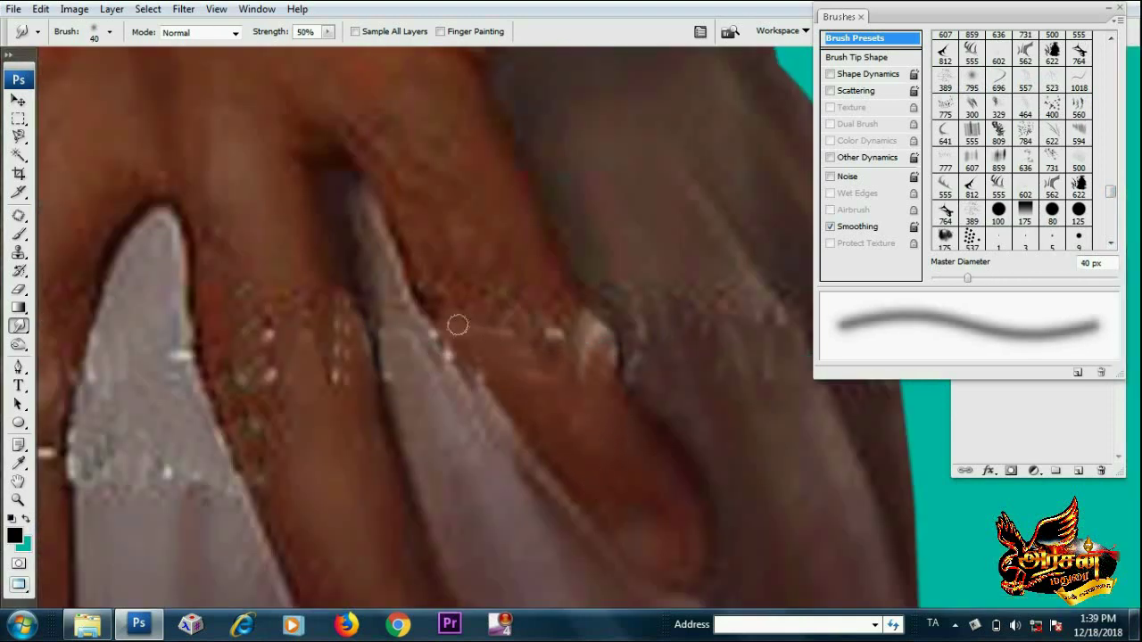
pyautogui.moveTo(605, 416); pyautogui.dragTo(554, 289)
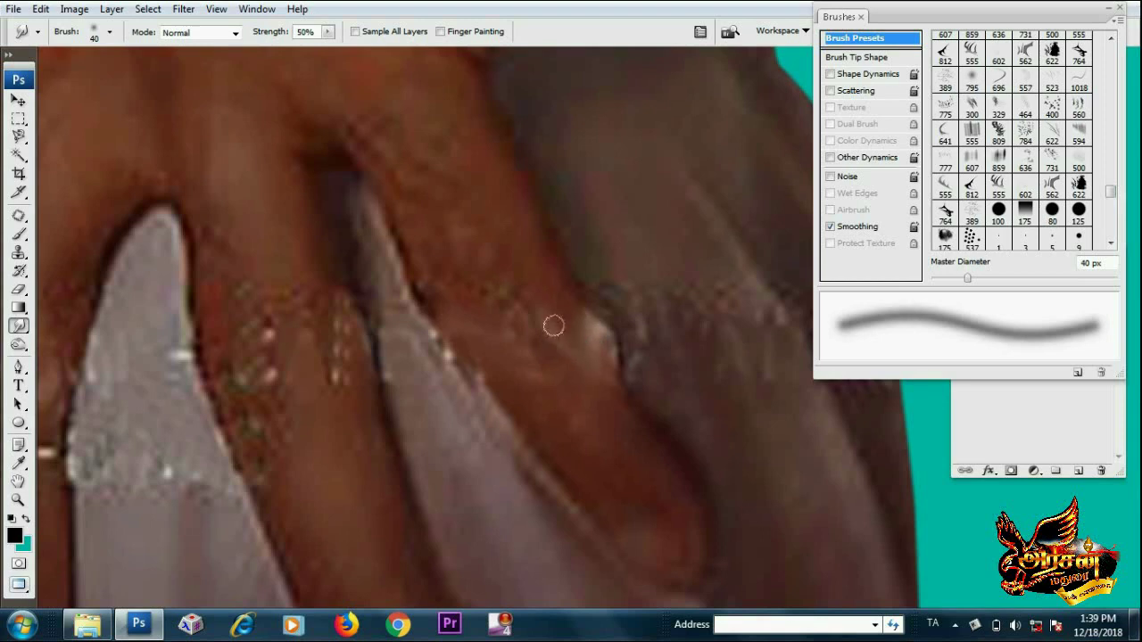
# Smudge the gap between the fingers and the fingers over the shirt with a 20–35 px brush
pyautogui.moveTo(505, 378); pyautogui.dragTo(595, 543)
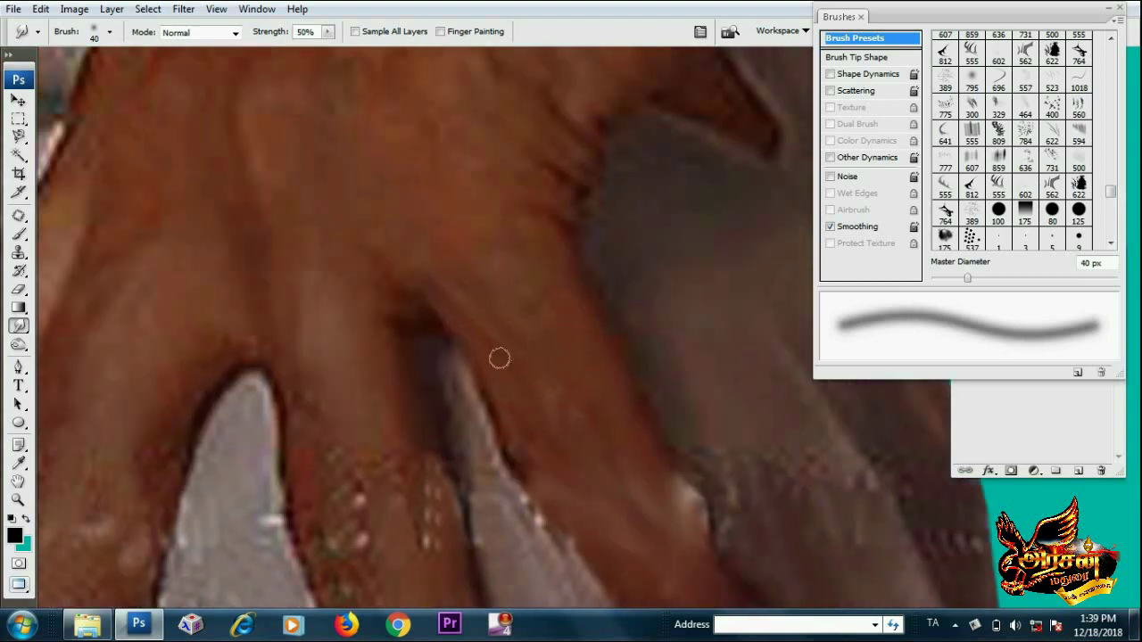
pyautogui.scroll(3, 500, 358)
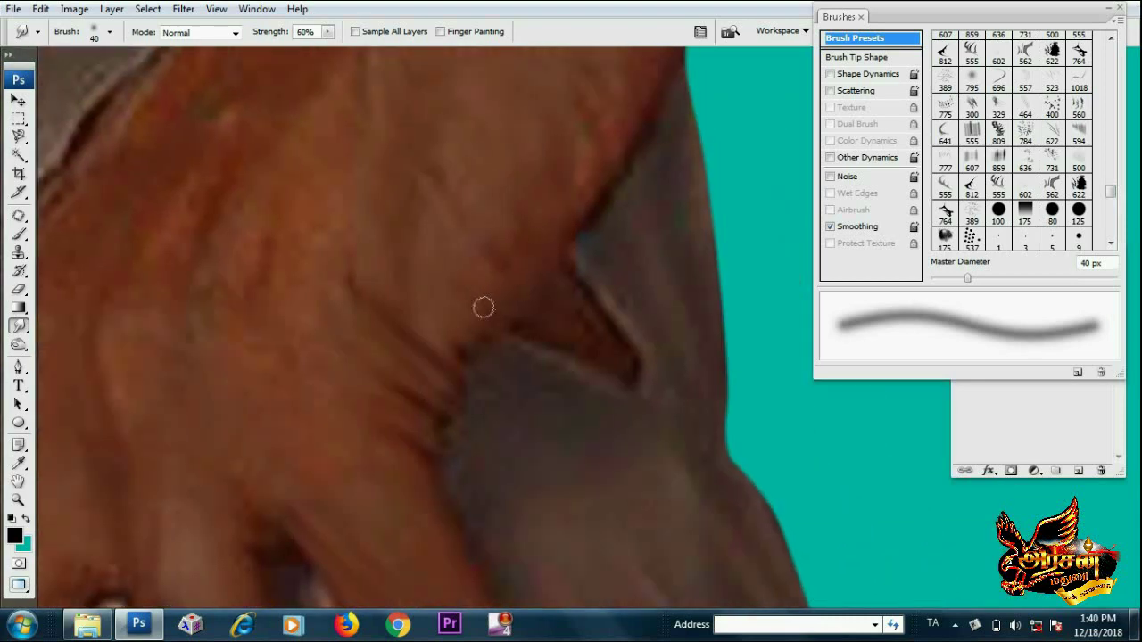
pyautogui.moveTo(594, 216); pyautogui.dragTo(378, 335)
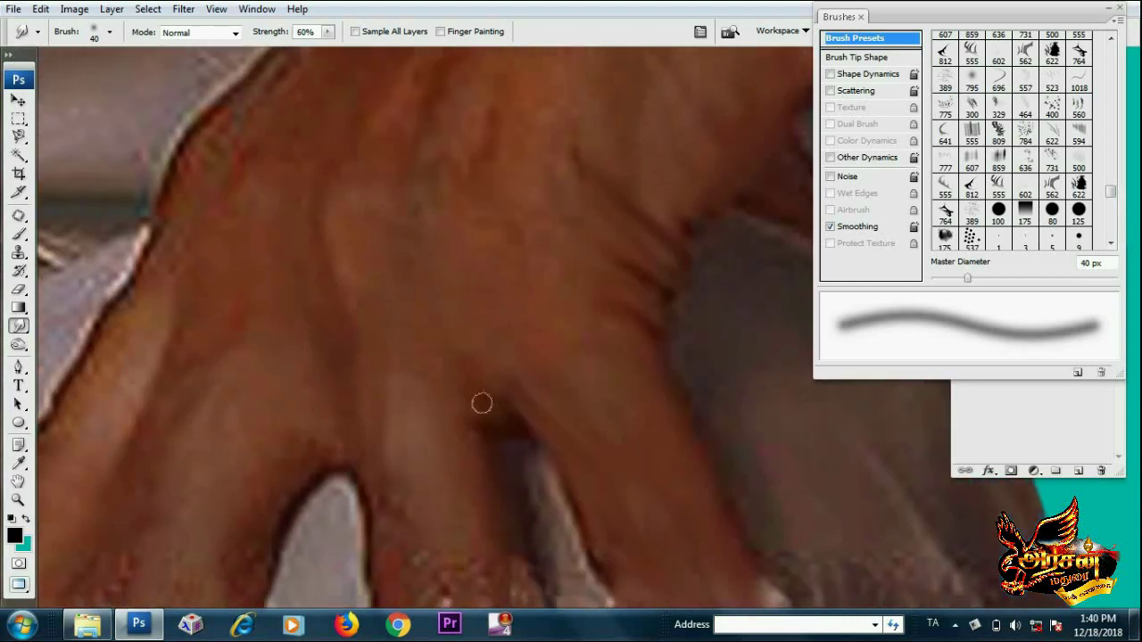
pyautogui.moveTo(506, 342); pyautogui.dragTo(482, 239)
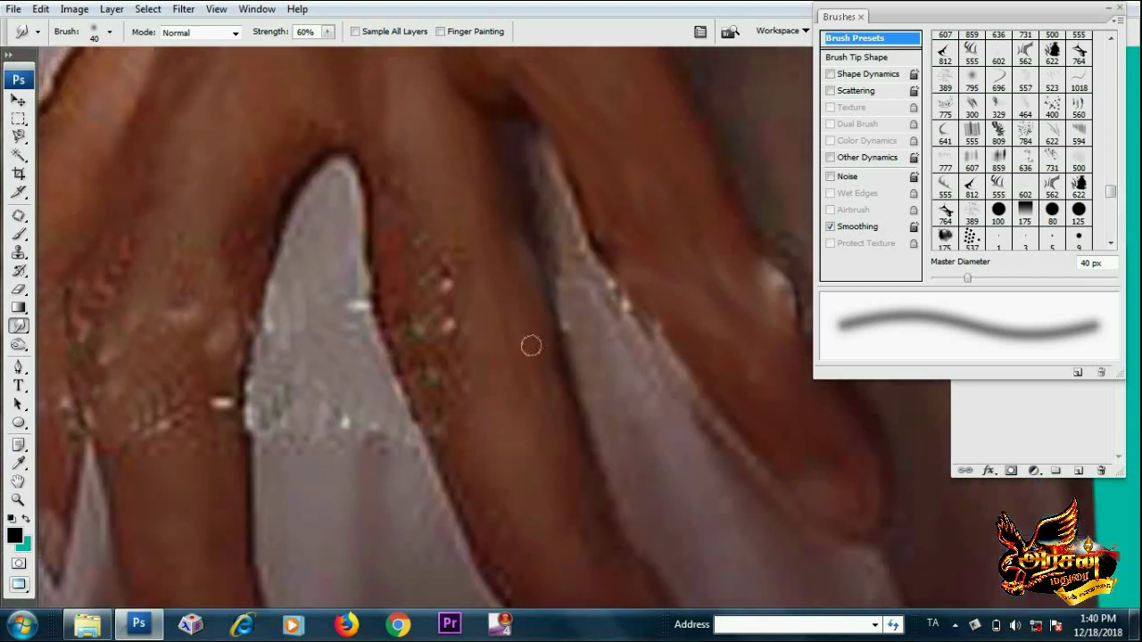
pyautogui.press('[')
pyautogui.press('[')
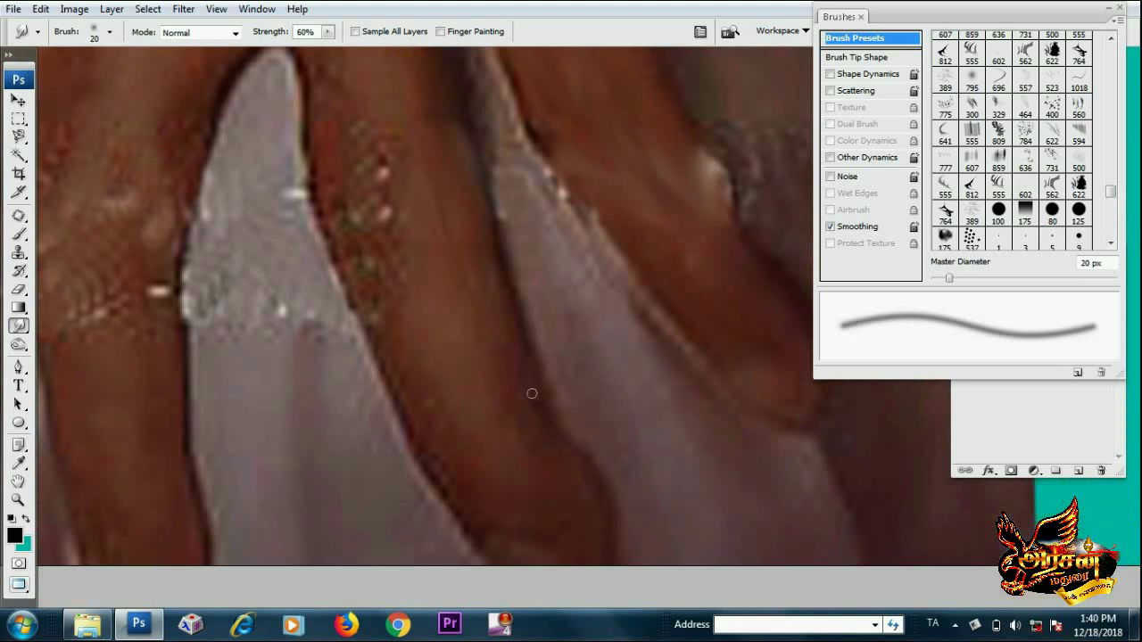
pyautogui.moveTo(491, 352); pyautogui.dragTo(512, 413)
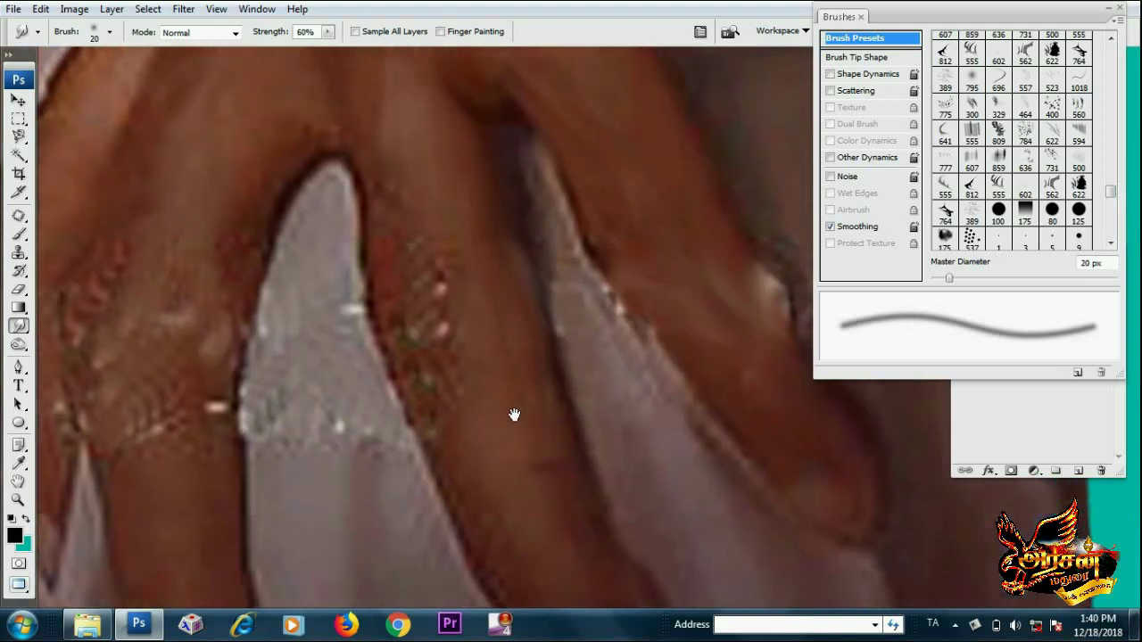
pyautogui.press(']')
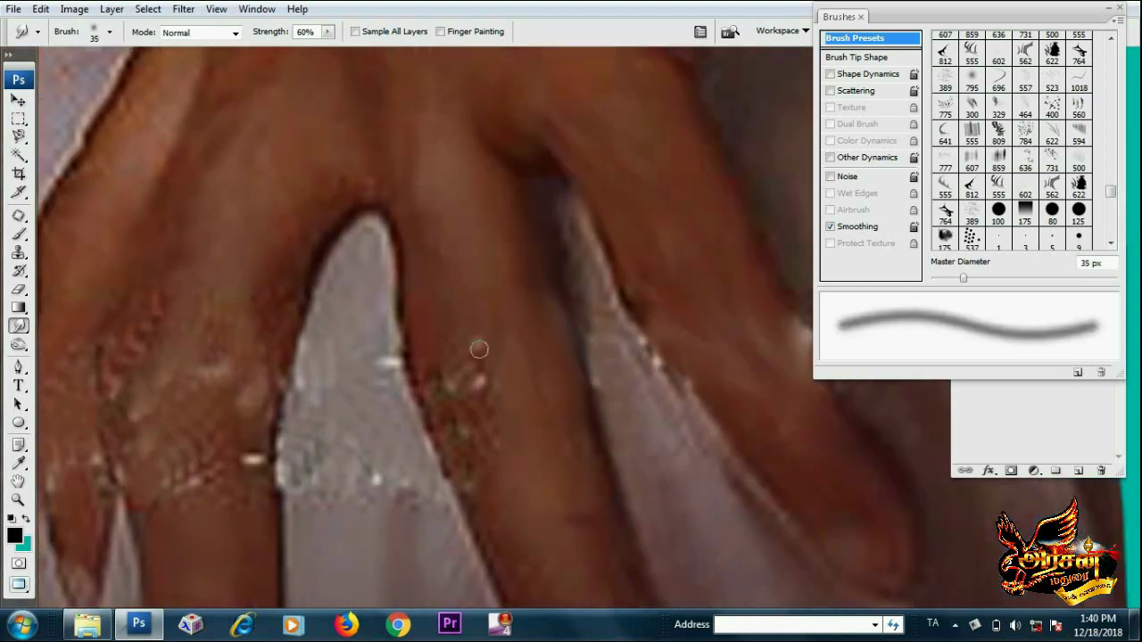
pyautogui.scroll(-1, 486, 415)
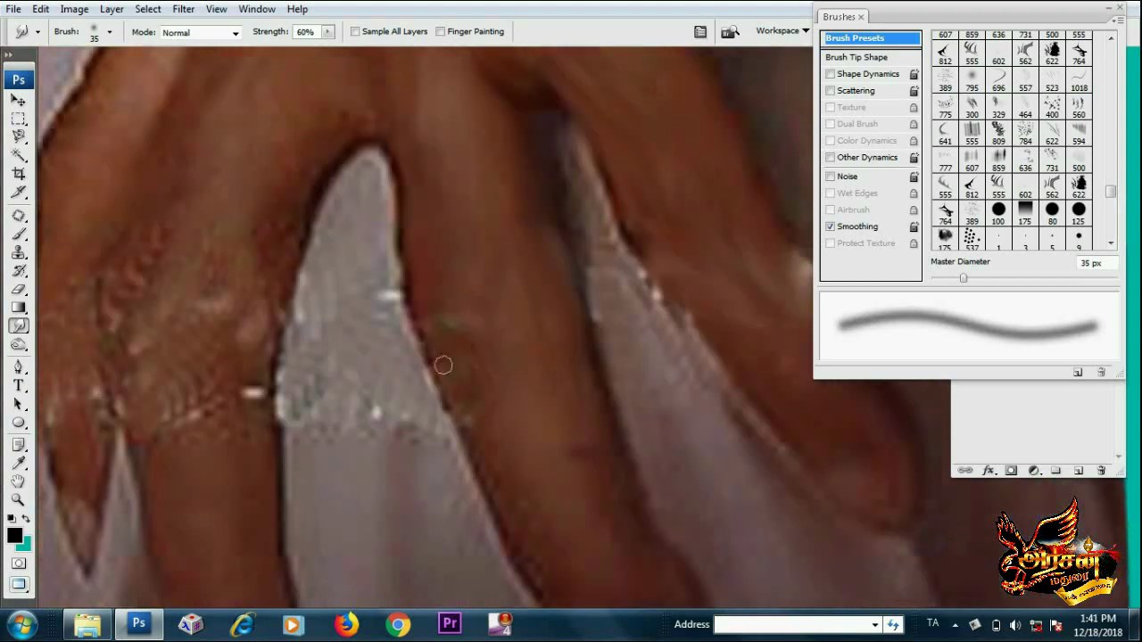
pyautogui.scroll(-1, 456, 370)
pyautogui.scroll(-1, 499, 419)
pyautogui.scroll(-1, 553, 446)
pyautogui.moveTo(566, 436)
pyautogui.mouseDown()
pyautogui.moveTo(600, 506)
pyautogui.moveTo(614, 309)
pyautogui.mouseUp()
# Smooth the upper hand skin near the shirt collar with a 45 px brush
pyautogui.scroll(-3, 561, 437)
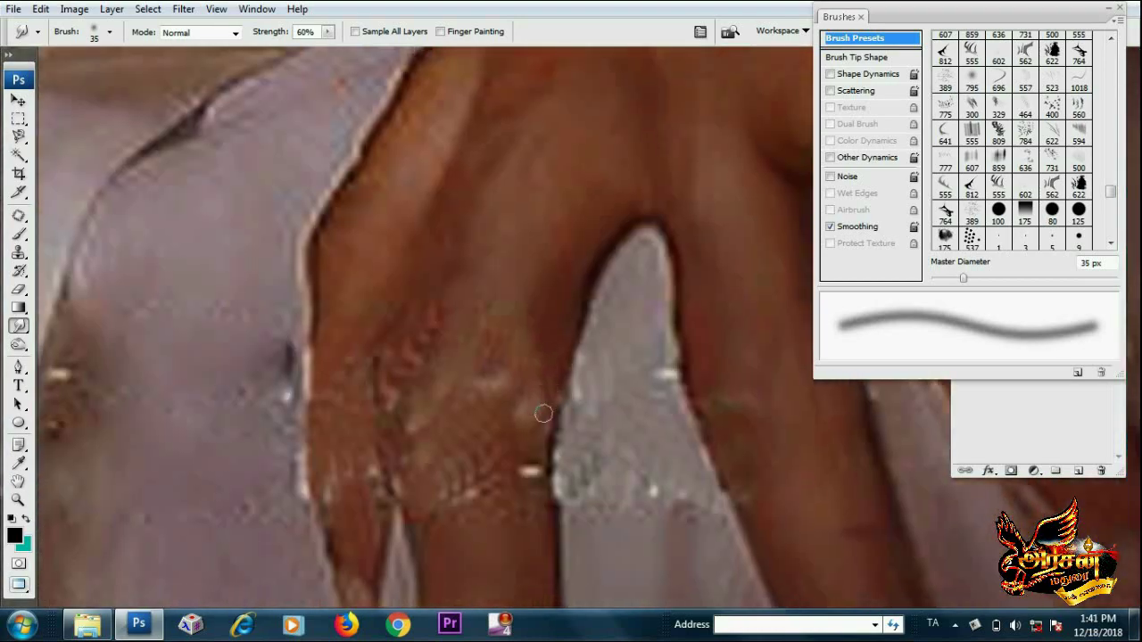
pyautogui.scroll(-2, 525, 413)
pyautogui.scroll(-1, 517, 345)
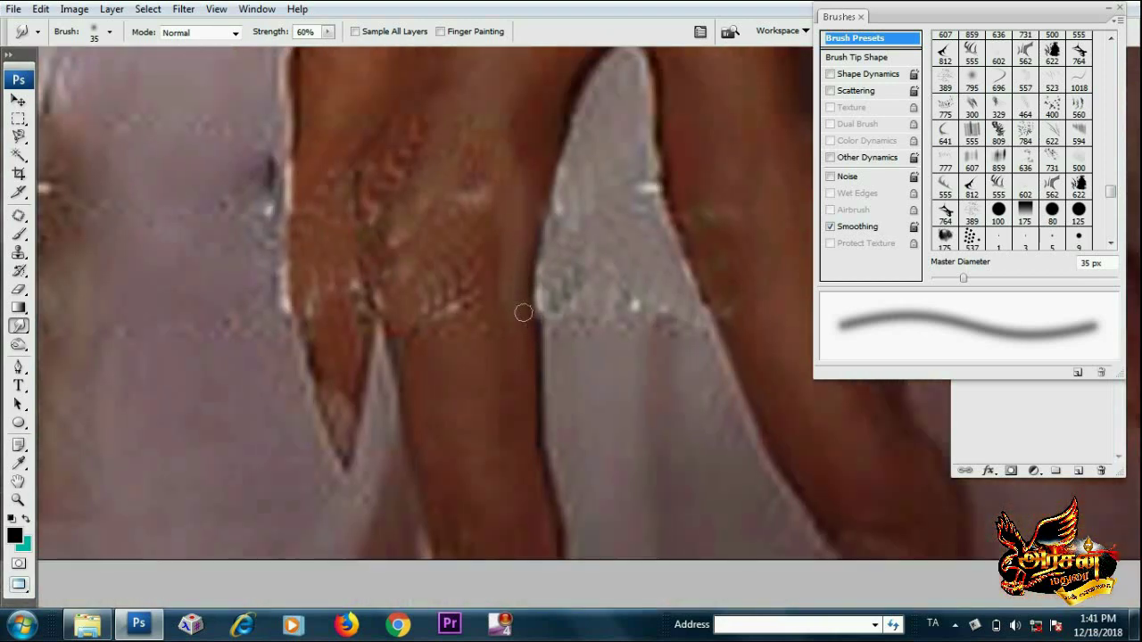
pyautogui.scroll(6, 540, 523)
pyautogui.scroll(-1, 565, 390)
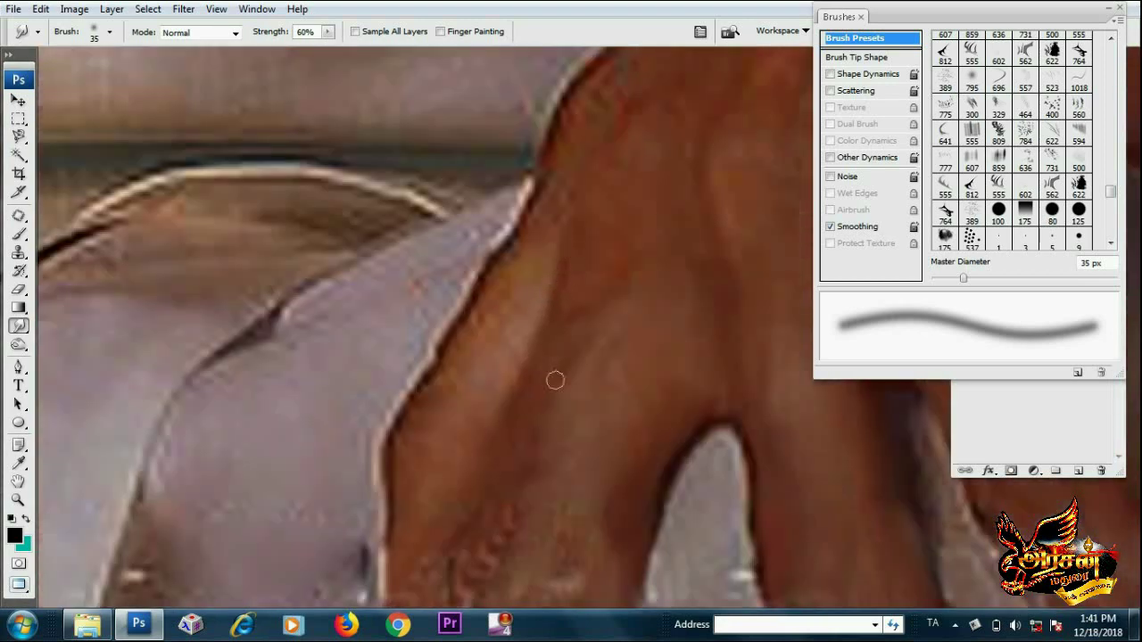
pyautogui.scroll(-2, 555, 382)
pyautogui.press(']')
pyautogui.press(']')
pyautogui.scroll(-3, 530, 354)
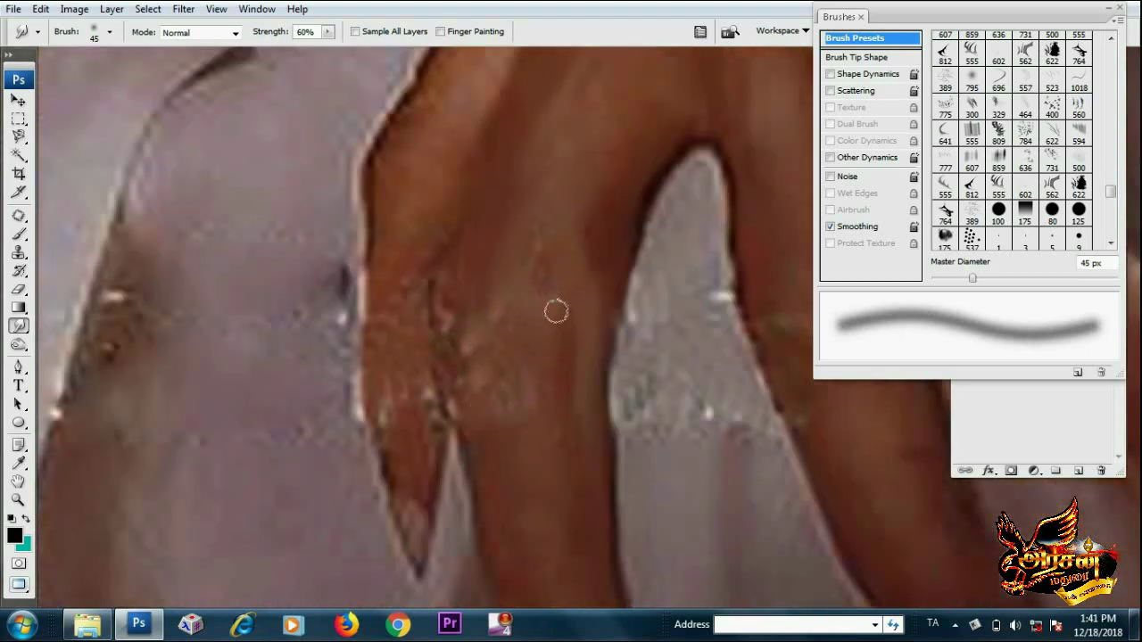
pyautogui.moveTo(556, 308)
pyautogui.mouseDown()
pyautogui.moveTo(566, 407)
pyautogui.moveTo(674, 402)
pyautogui.mouseUp()
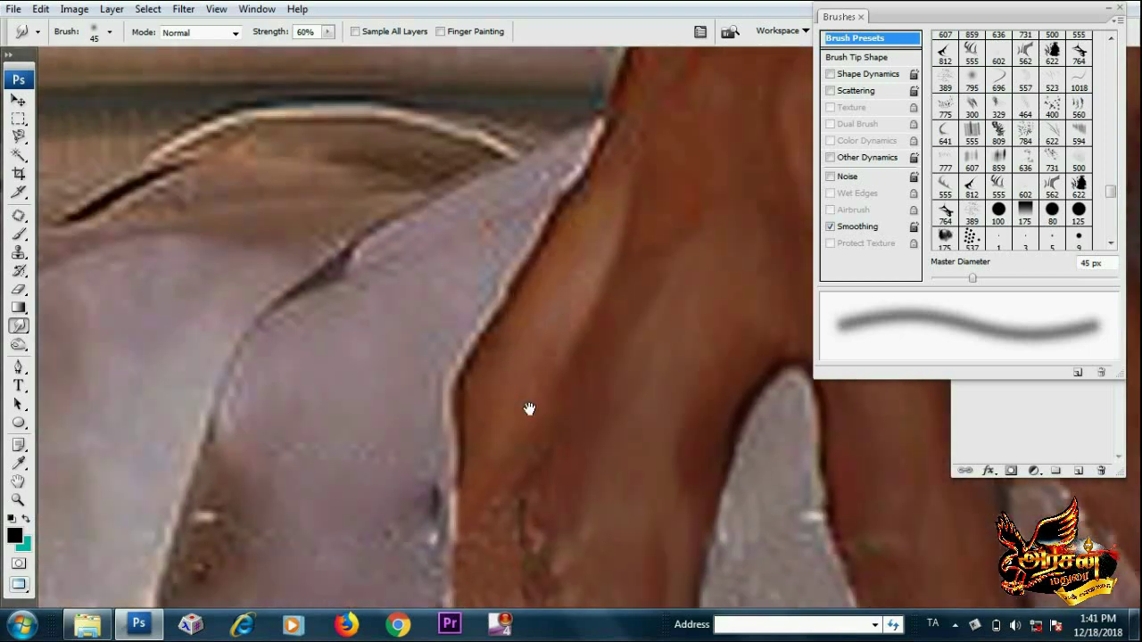
# Smudge the hand skin along the teal edge and around the gold band up the forearm
pyautogui.scroll(-3, 529, 409)
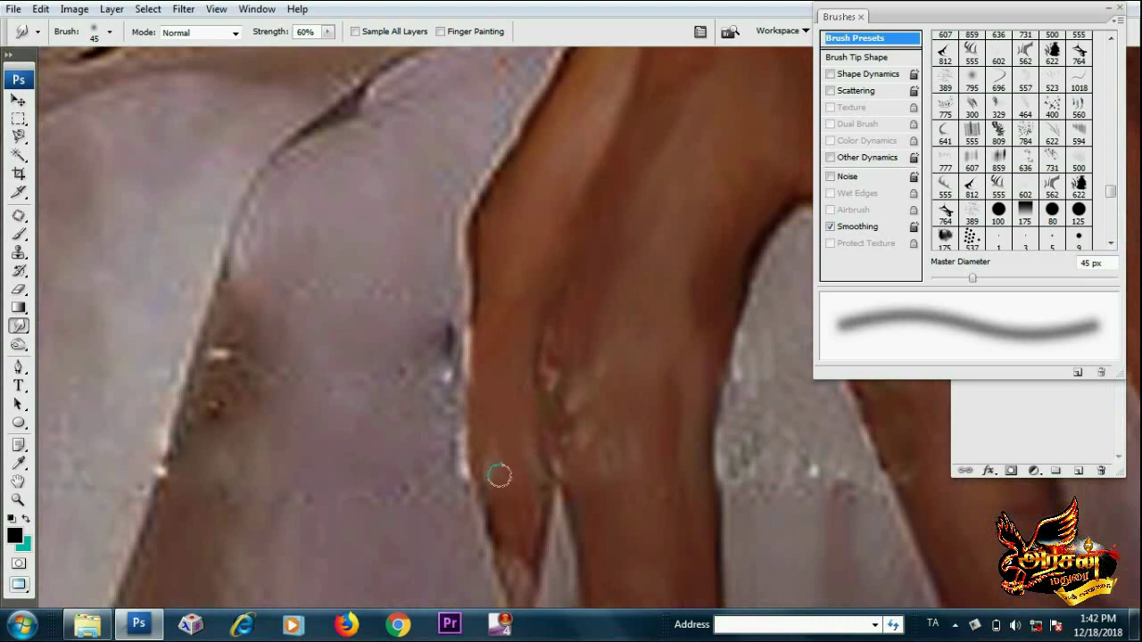
pyautogui.scroll(5, 499, 476)
pyautogui.moveTo(644, 175); pyautogui.dragTo(528, 229)
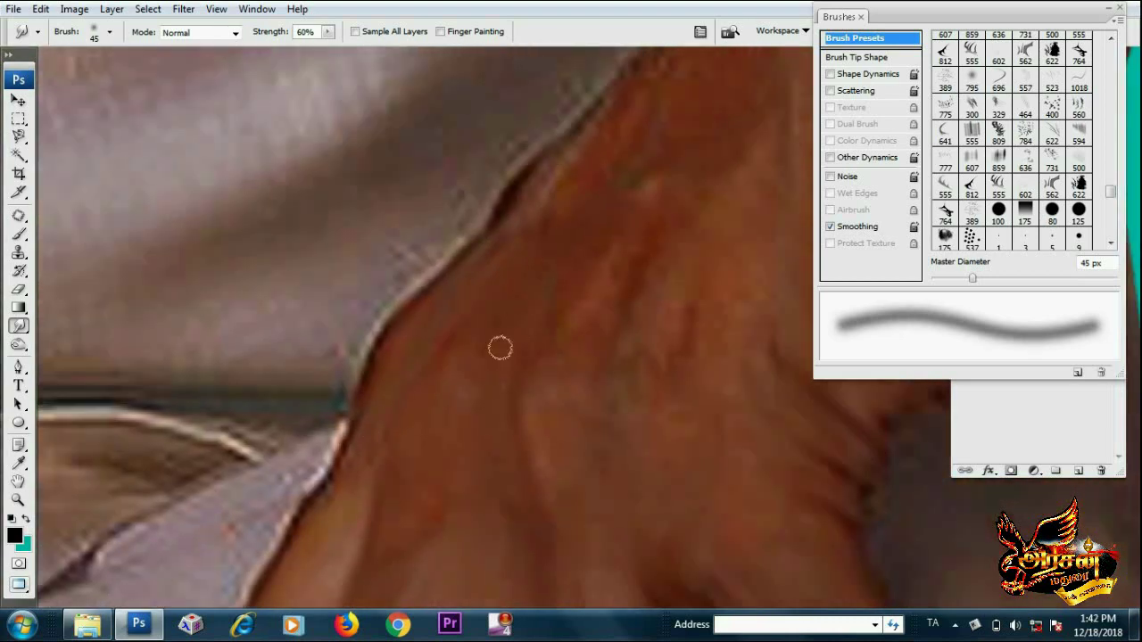
pyautogui.moveTo(698, 323)
pyautogui.mouseDown()
pyautogui.moveTo(535, 377)
pyautogui.moveTo(533, 233)
pyautogui.mouseUp()
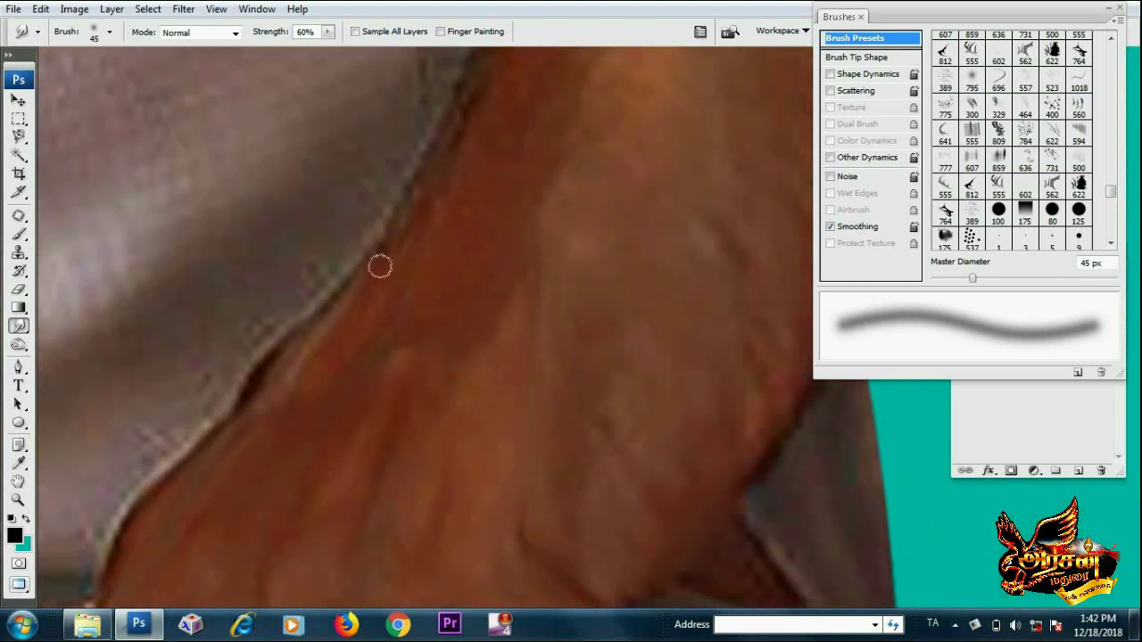
pyautogui.moveTo(381, 265); pyautogui.dragTo(415, 337)
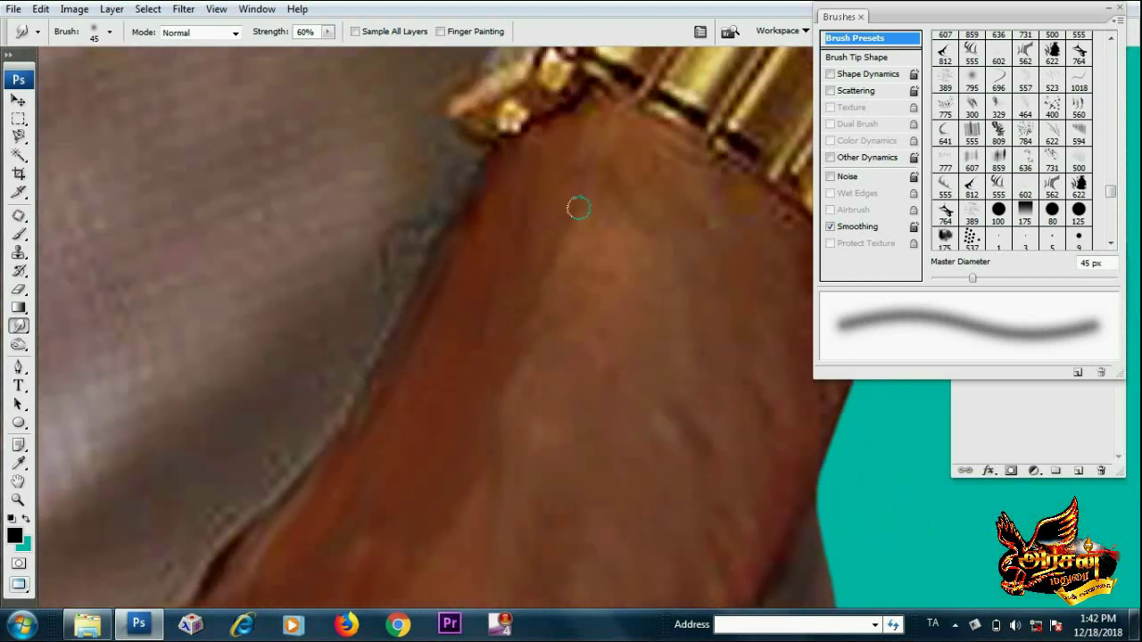
pyautogui.moveTo(565, 293)
pyautogui.mouseDown()
pyautogui.moveTo(541, 250)
pyautogui.moveTo(429, 342)
pyautogui.mouseUp()
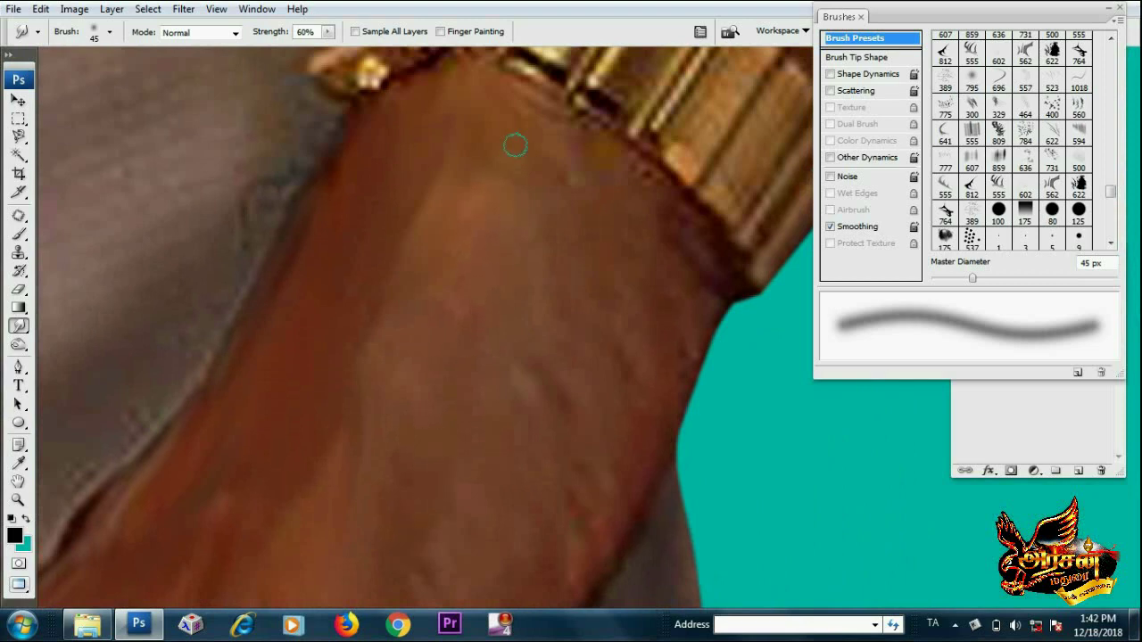
pyautogui.moveTo(644, 375); pyautogui.dragTo(520, 142)
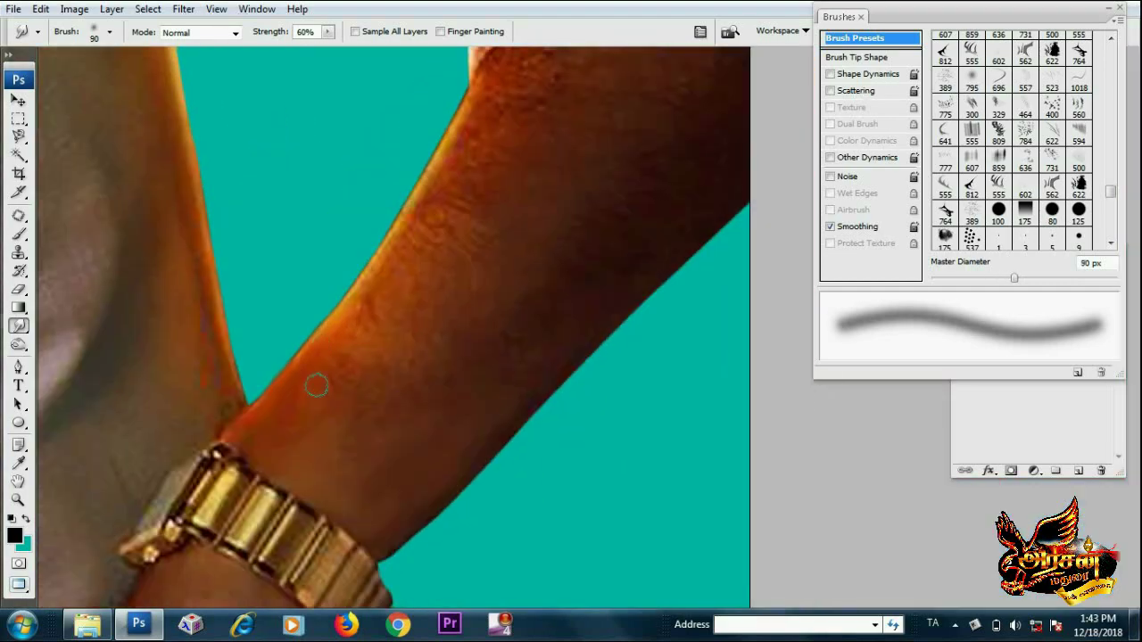
# Dismiss the no-layer error and make Layer 1 copy the working layer again
pyautogui.press('F7')
pyautogui.click(396, 349)
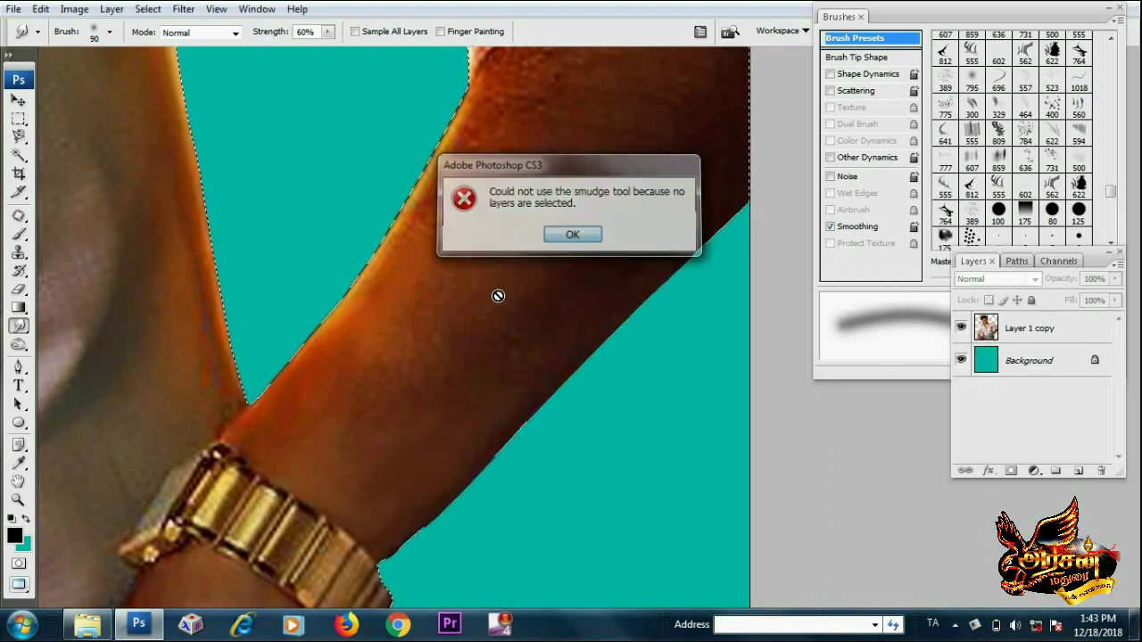
pyautogui.press('Return')
pyautogui.press(']')
pyautogui.press(']')
pyautogui.press(']')
pyautogui.hotkey('alt', ']')
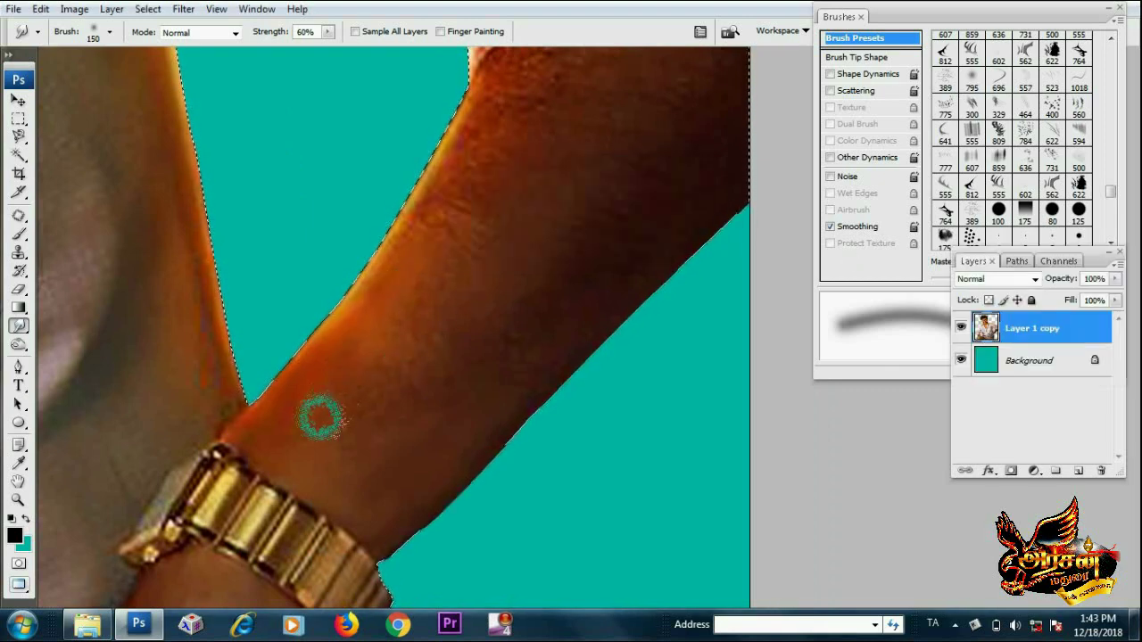
# Bring the ringed hand into view and set the smudge brush to 50 px
pyautogui.moveTo(684, 204); pyautogui.dragTo(637, 345)
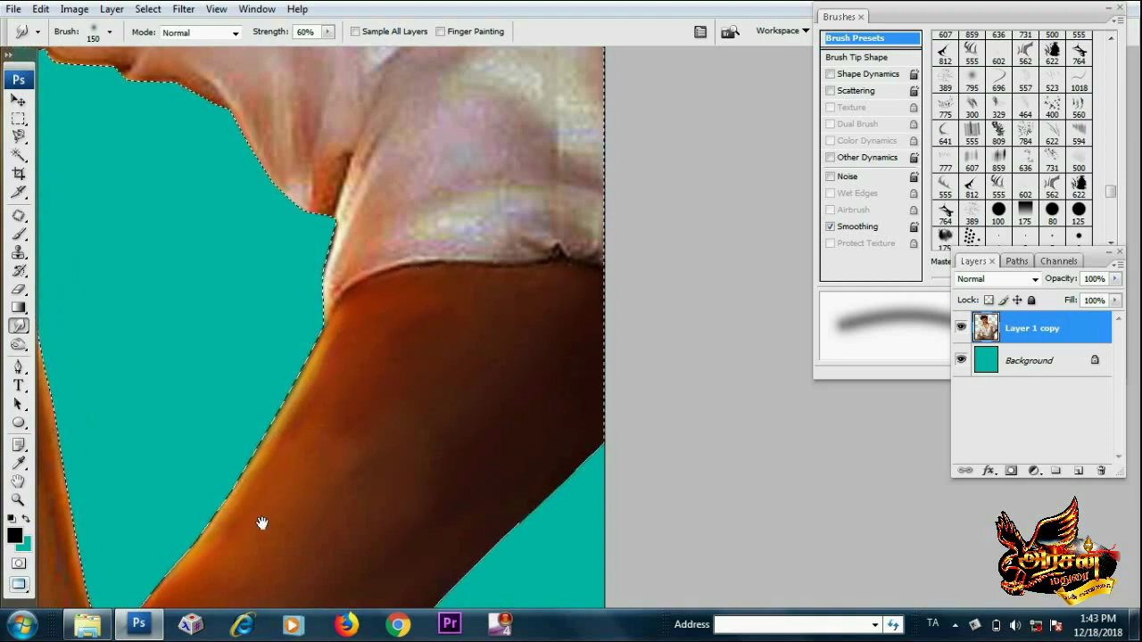
pyautogui.moveTo(262, 523)
pyautogui.mouseDown()
pyautogui.moveTo(652, 296)
pyautogui.moveTo(395, 401)
pyautogui.moveTo(408, 413)
pyautogui.mouseUp()
pyautogui.press('[')
pyautogui.press('[')
pyautogui.press('[')
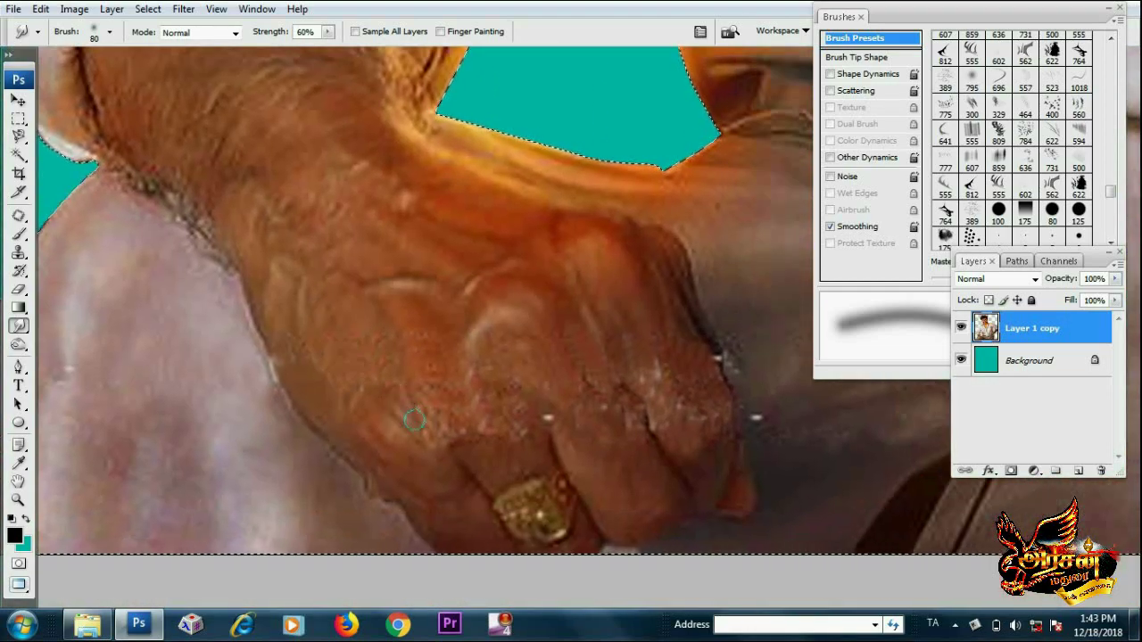
pyautogui.press('[')
pyautogui.press('[')
pyautogui.press('[')
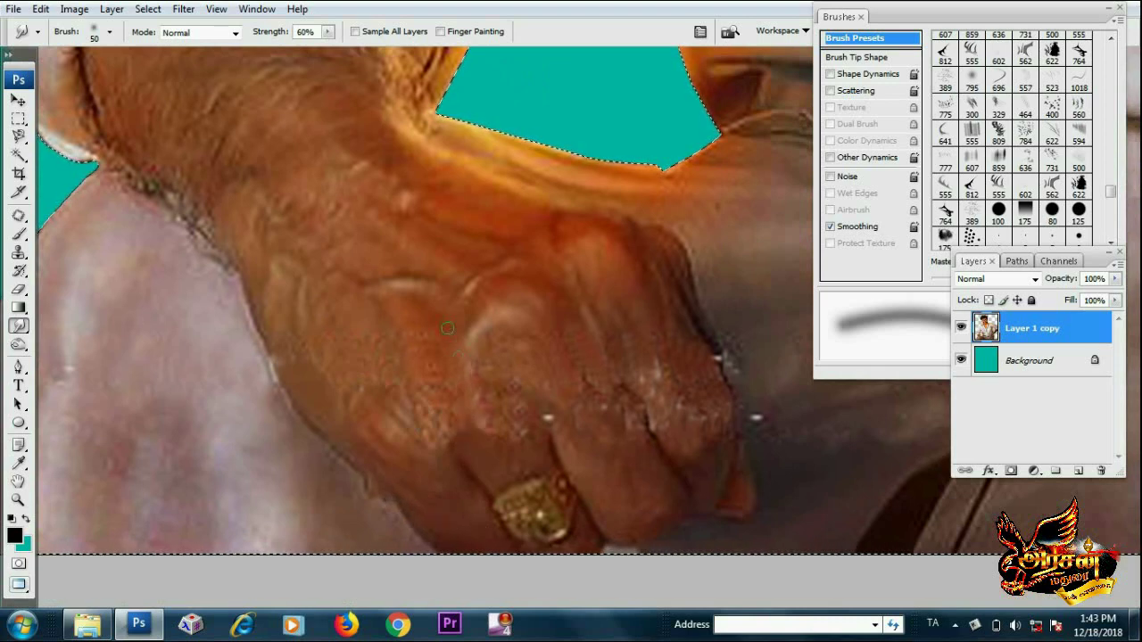
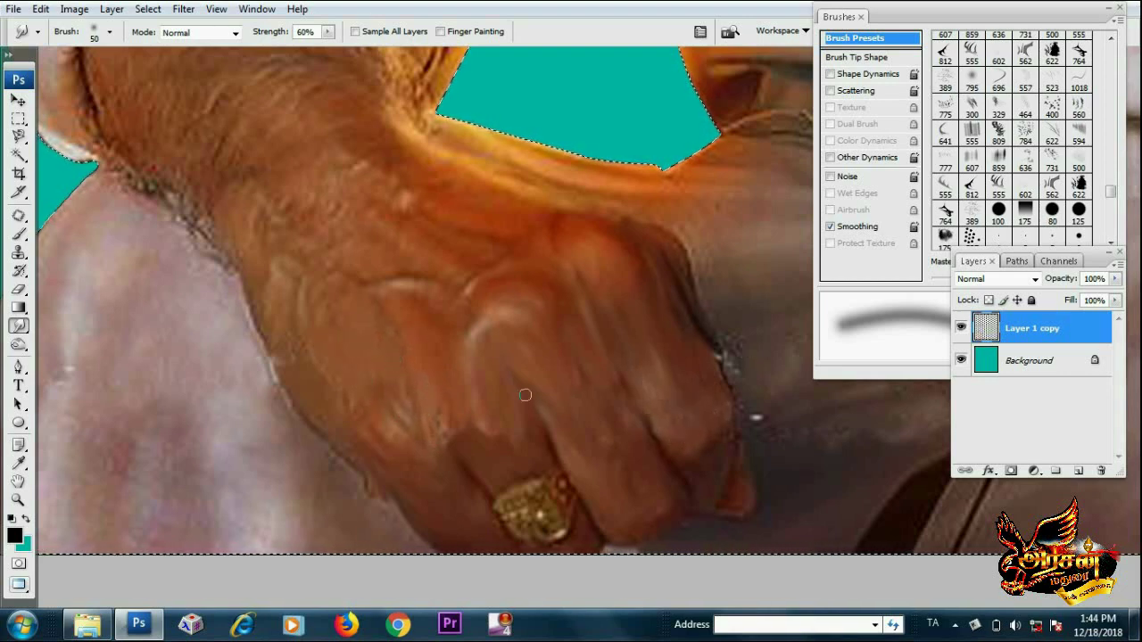
# Enlarge the Smudge brush to 70 px and smooth the hand and under-turban skin
pyautogui.press(']')
pyautogui.press(']')
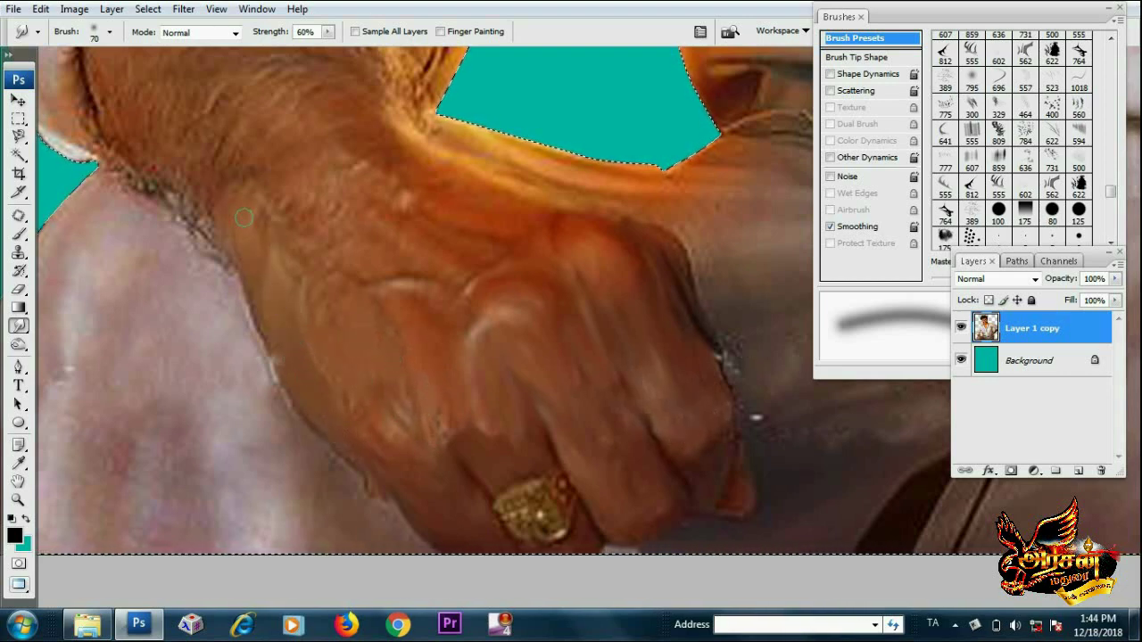
pyautogui.moveTo(296, 346); pyautogui.dragTo(309, 231)
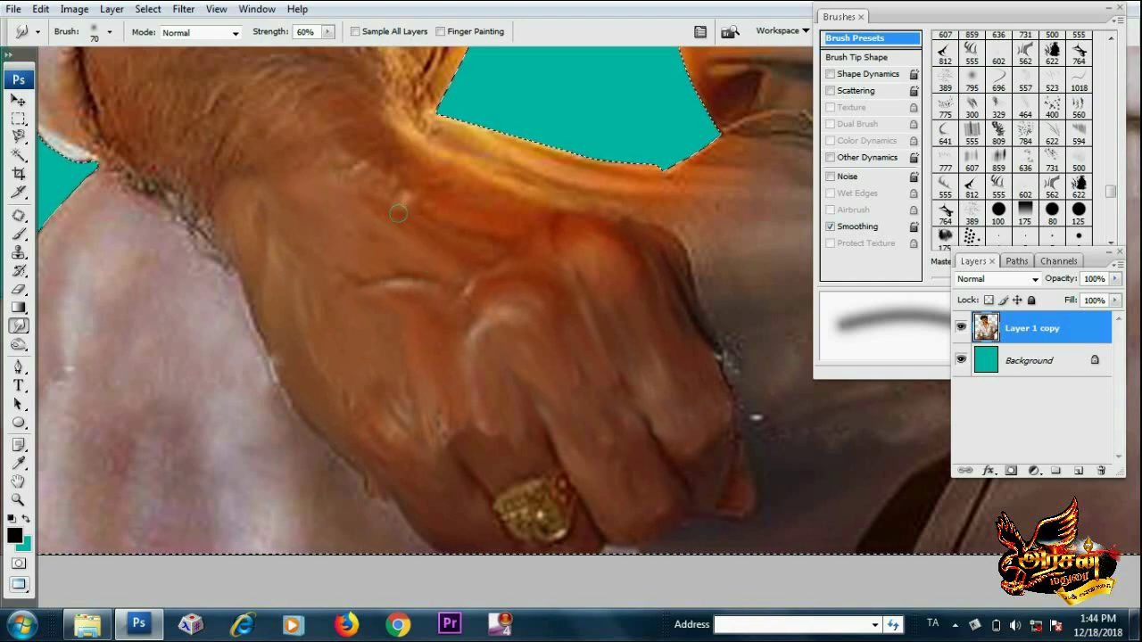
pyautogui.moveTo(269, 154)
pyautogui.mouseDown()
pyautogui.moveTo(332, 363)
pyautogui.moveTo(246, 343)
pyautogui.mouseUp()
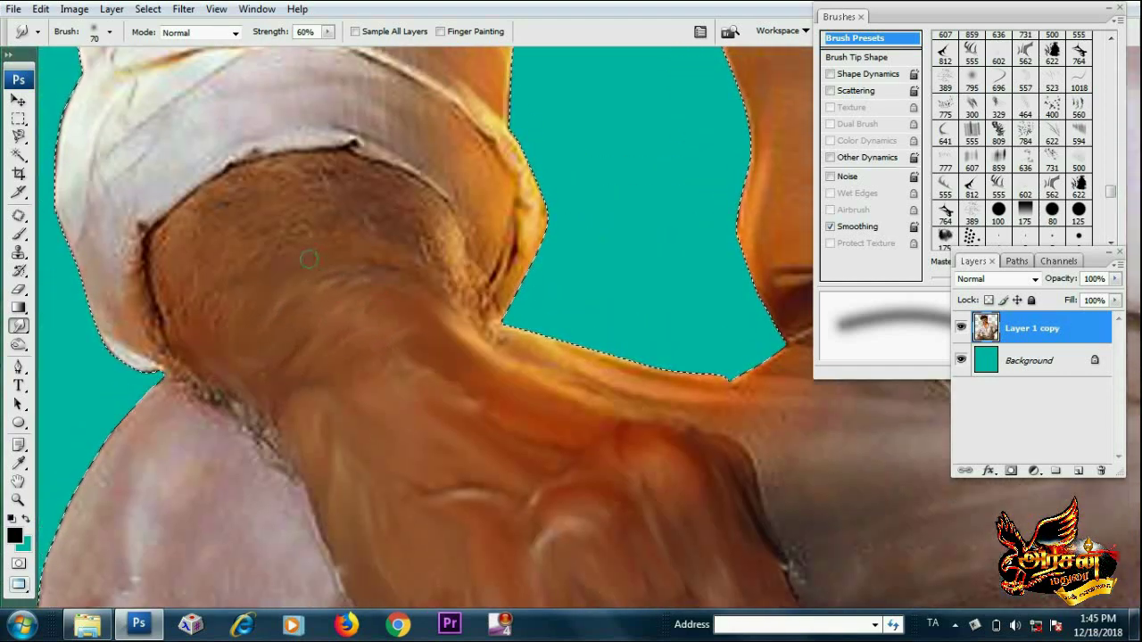
pyautogui.moveTo(189, 270)
pyautogui.mouseDown()
pyautogui.moveTo(196, 214)
pyautogui.moveTo(241, 179)
pyautogui.moveTo(442, 241)
pyautogui.moveTo(274, 214)
pyautogui.moveTo(337, 180)
pyautogui.mouseUp()
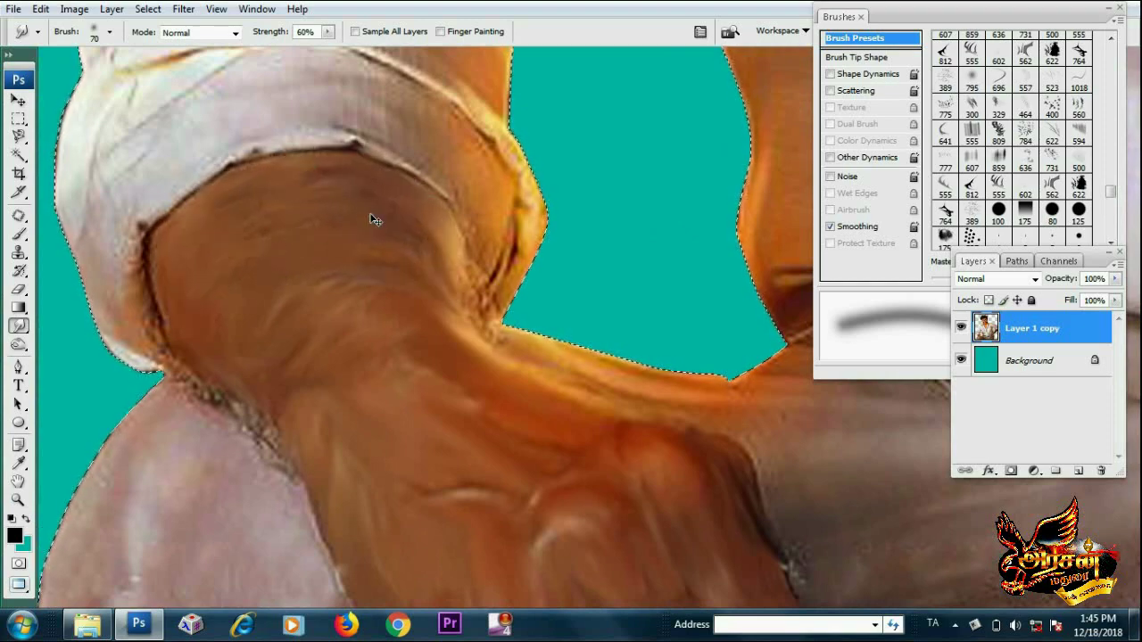
# Deselect the figure with Ctrl+D and zoom out to see the whole portrait
pyautogui.hotkey('ctrl', 'd')
pyautogui.keyDown('alt'); pyautogui.click(448, 299); pyautogui.keyUp('alt')
pyautogui.keyDown('alt'); pyautogui.click(485, 300); pyautogui.keyUp('alt')
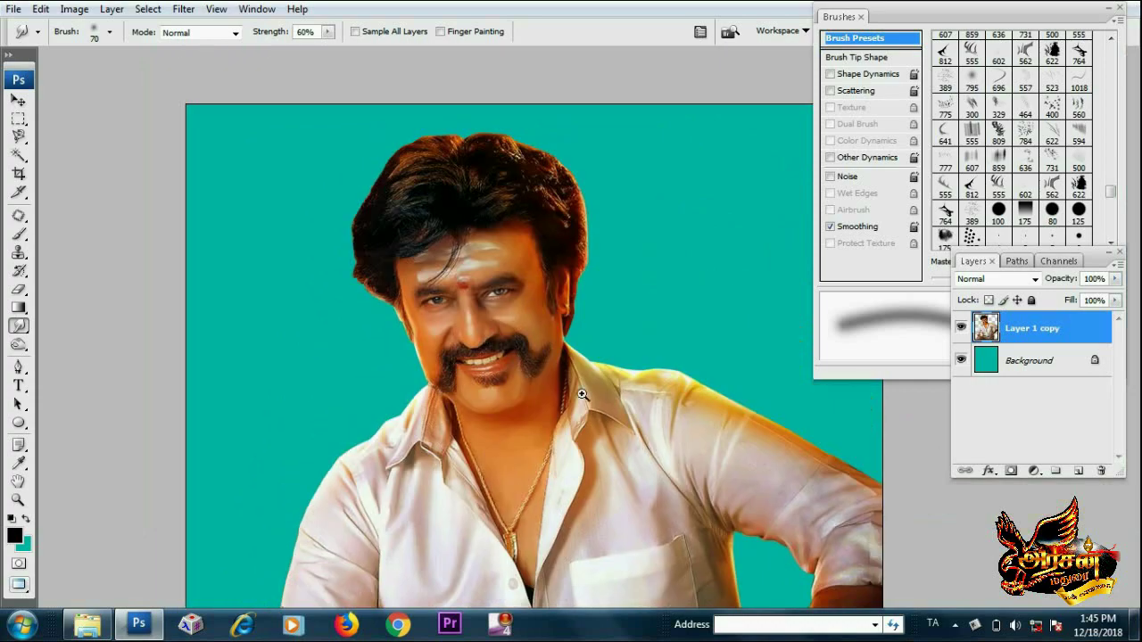
# Zoom in on the mouth and add an empty Layer 1 above Layer 1 copy
pyautogui.click(434, 401)
pyautogui.click(366, 431)
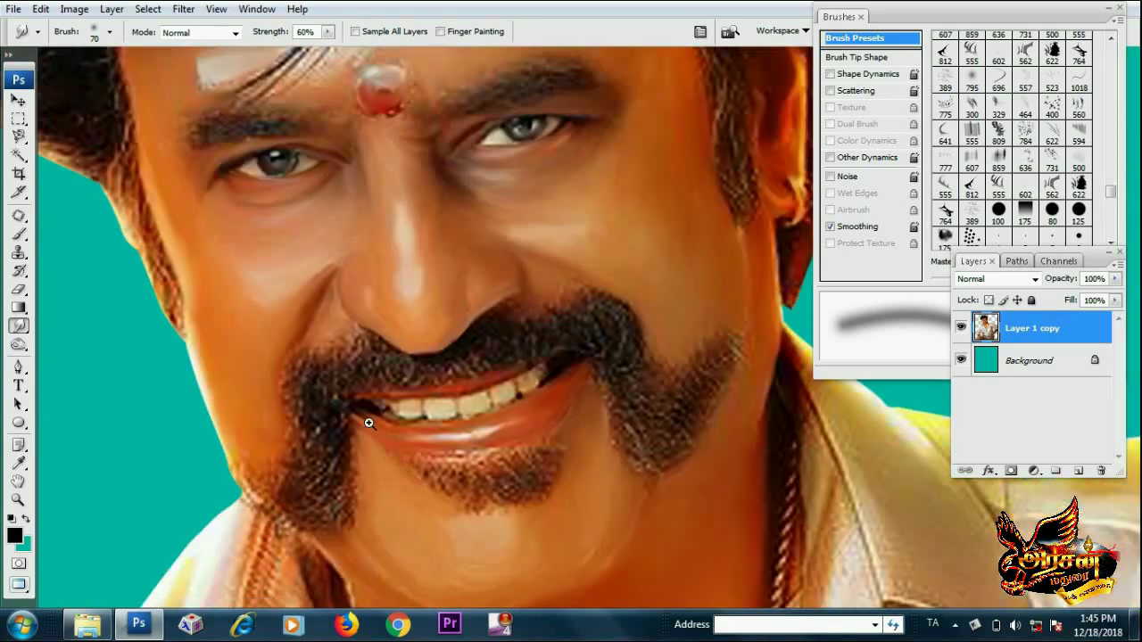
pyautogui.click(368, 423)
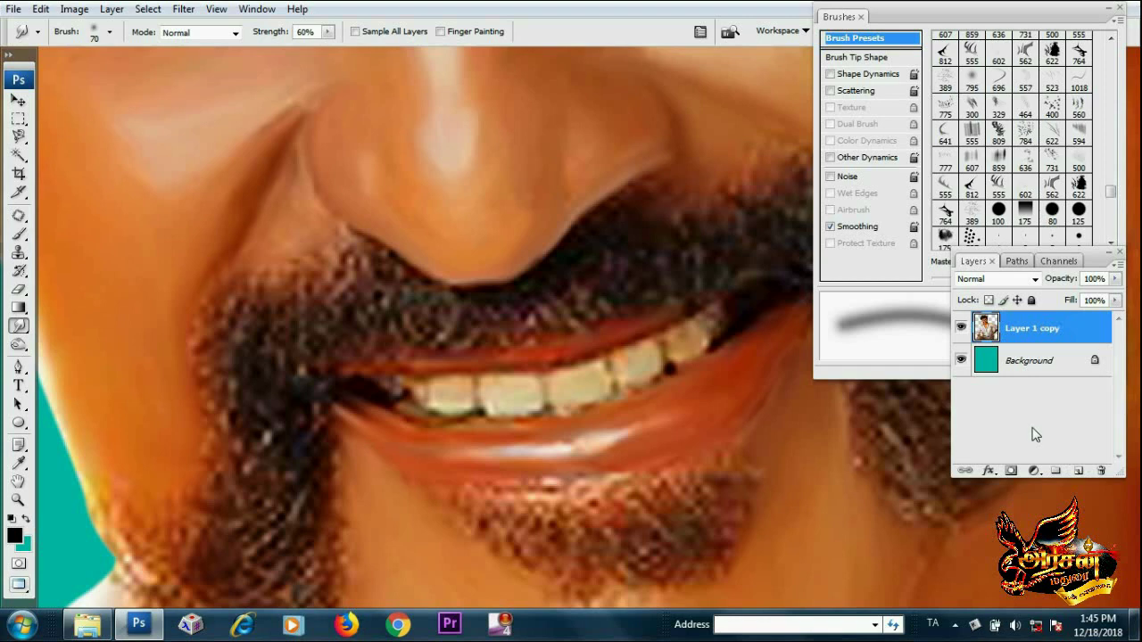
pyautogui.click(1079, 470)
pyautogui.rightClick(1050, 344)
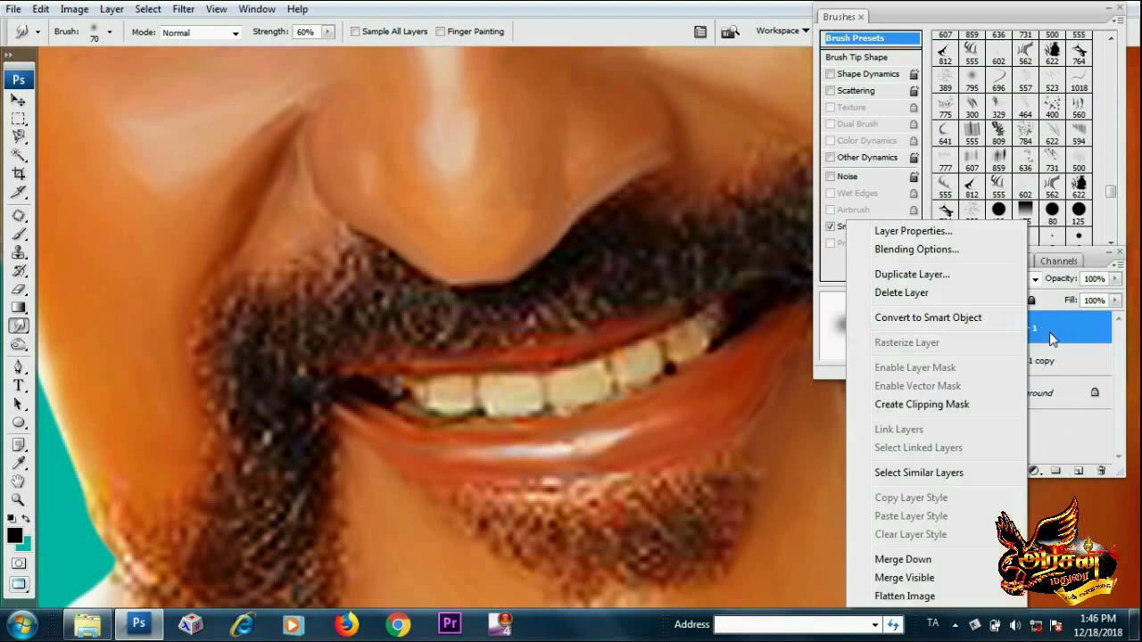
pyautogui.press('Escape')
# Set smudging to Sample All Layers with the 11 px round brush at 75% strength
pyautogui.click(355, 32)
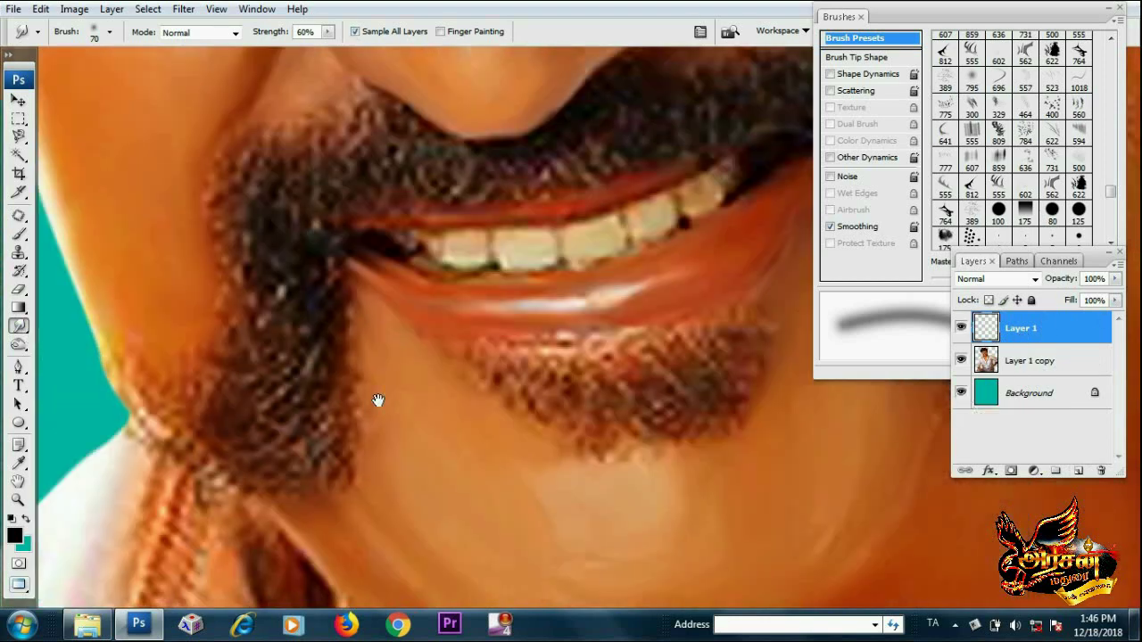
pyautogui.scroll(-3, 373, 446)
pyautogui.click(1045, 233)
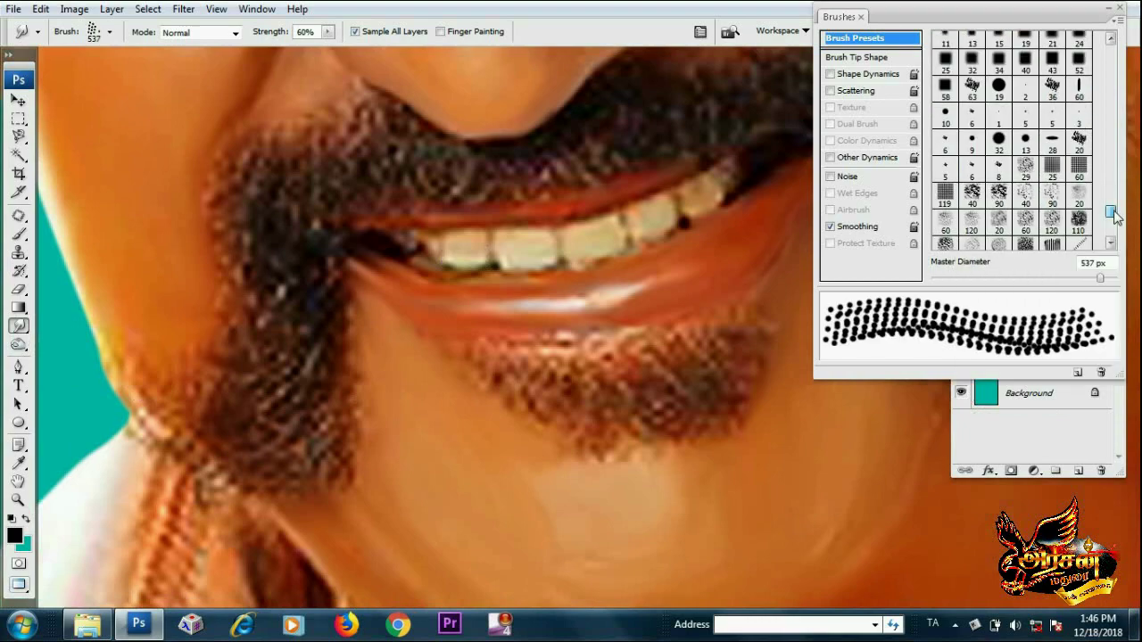
pyautogui.scroll(2, 1026, 143)
pyautogui.moveTo(1110, 192); pyautogui.dragTo(1110, 221)
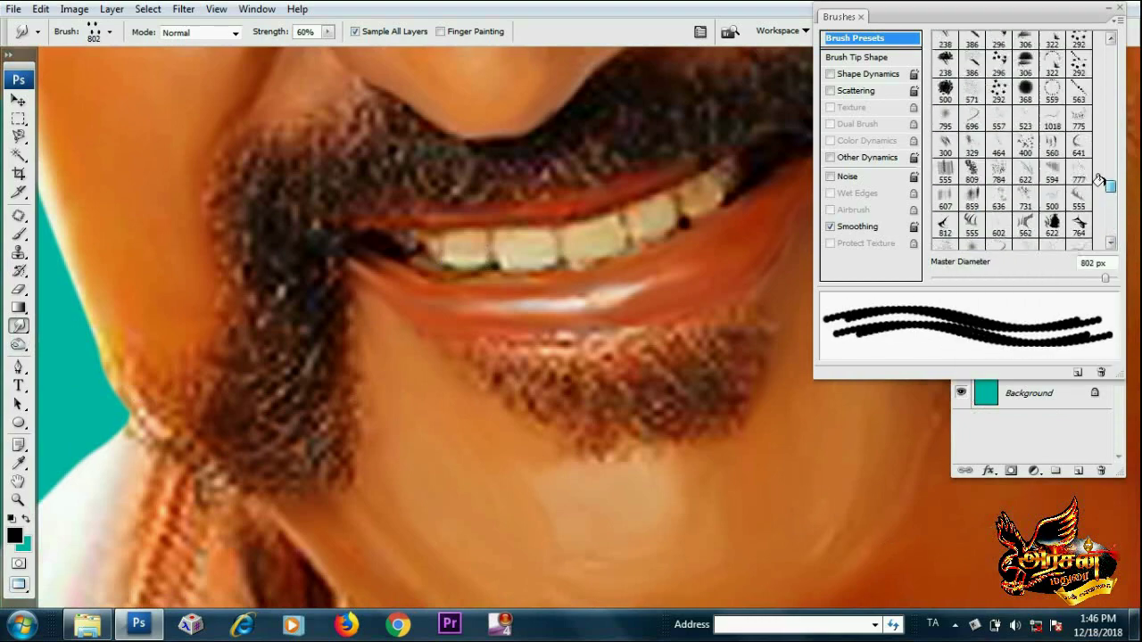
pyautogui.scroll(3, 1051, 175)
pyautogui.scroll(2, 1052, 175)
pyautogui.click(1026, 177)
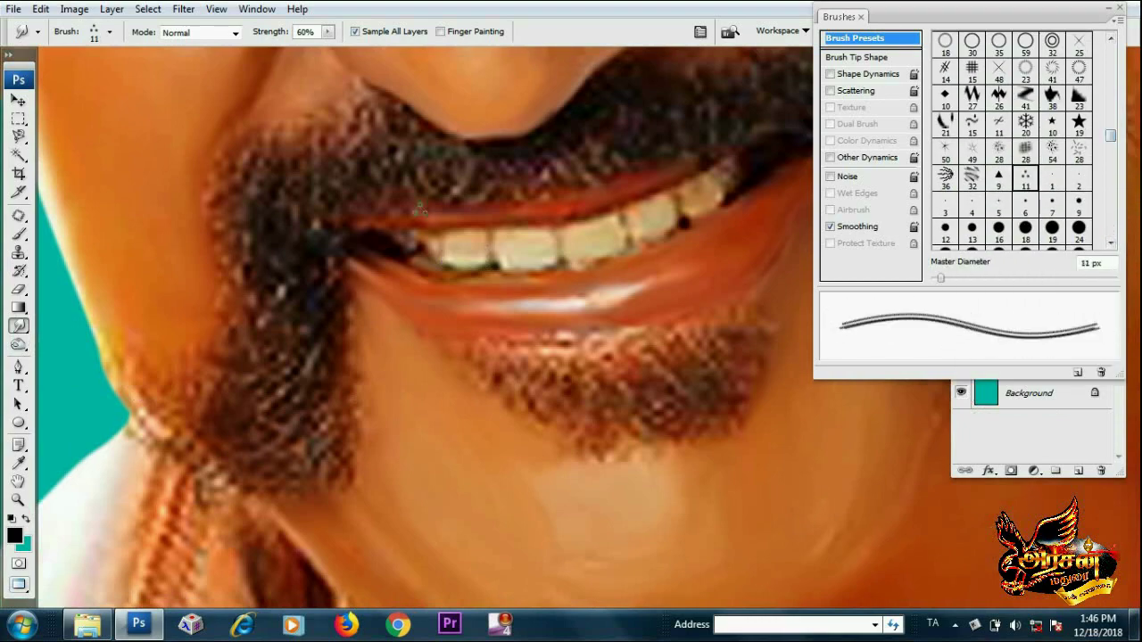
pyautogui.moveTo(328, 31); pyautogui.dragTo(344, 51)
pyautogui.click(1008, 433)
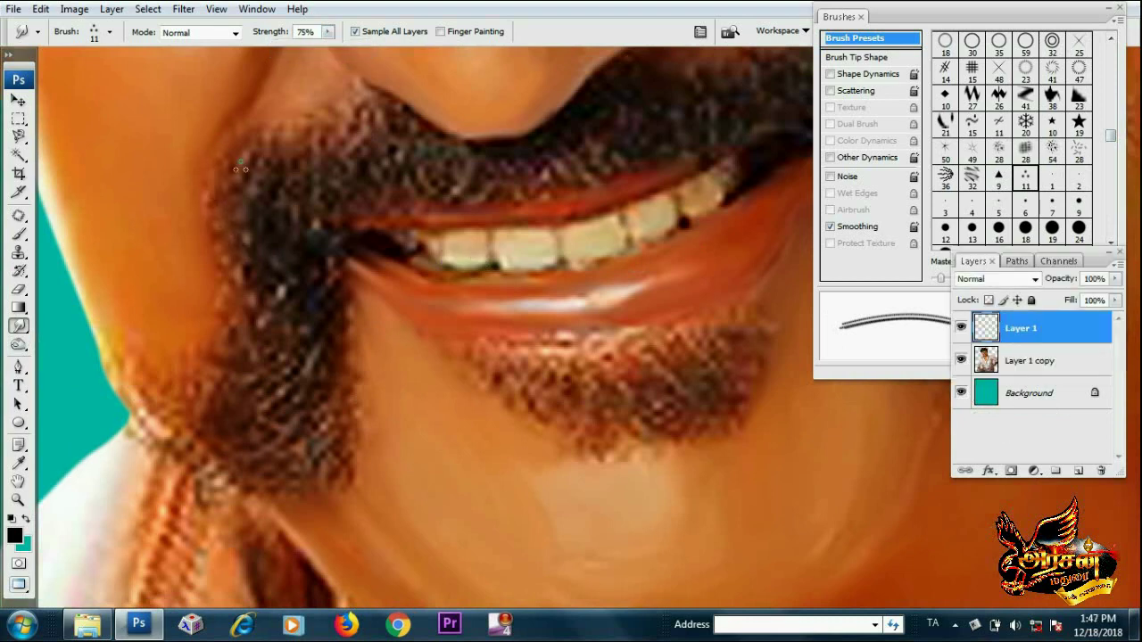
# At 88% strength, smudge dark hair strands along the moustache edge and over the lip
pyautogui.press('8')
pyautogui.press('8')
pyautogui.moveTo(308, 112)
pyautogui.mouseDown()
pyautogui.moveTo(268, 165)
pyautogui.moveTo(266, 183)
pyautogui.moveTo(289, 202)
pyautogui.mouseUp()
pyautogui.moveTo(334, 113); pyautogui.dragTo(309, 192)
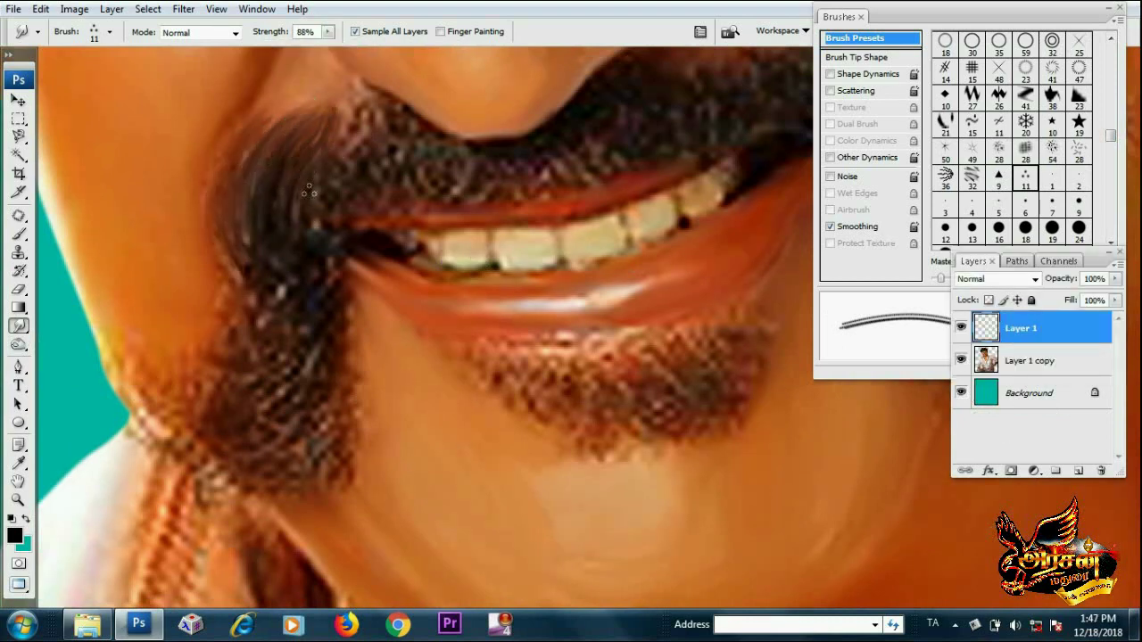
pyautogui.moveTo(344, 107)
pyautogui.mouseDown()
pyautogui.moveTo(317, 182)
pyautogui.moveTo(337, 198)
pyautogui.mouseUp()
pyautogui.hotkey('ctrl', '+')
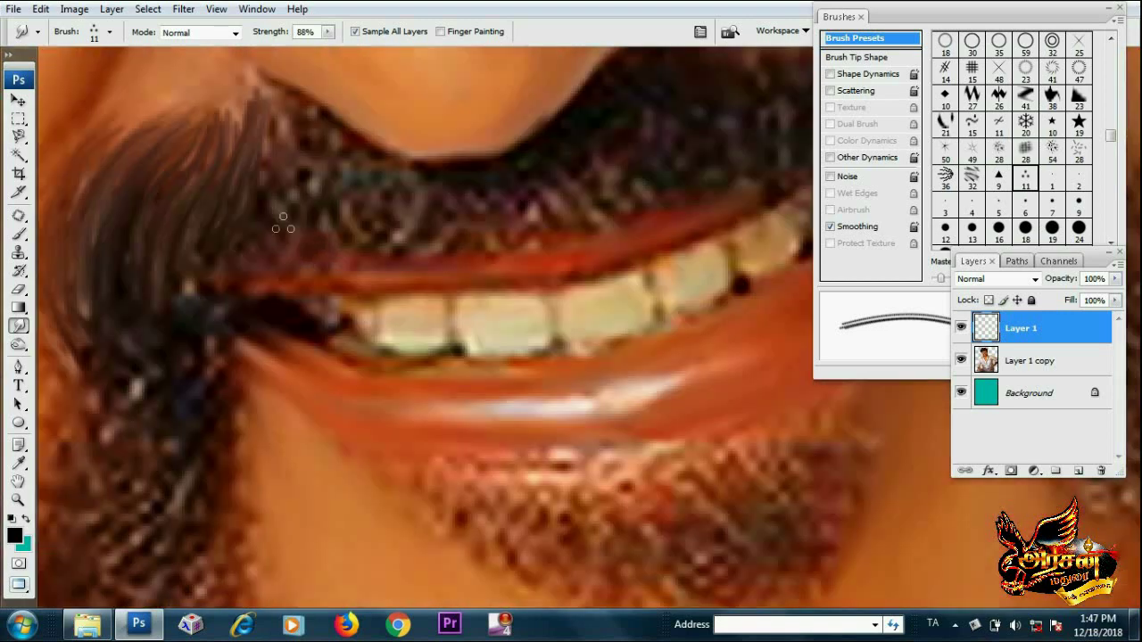
pyautogui.moveTo(290, 134); pyautogui.dragTo(268, 223)
pyautogui.moveTo(304, 175); pyautogui.dragTo(339, 223)
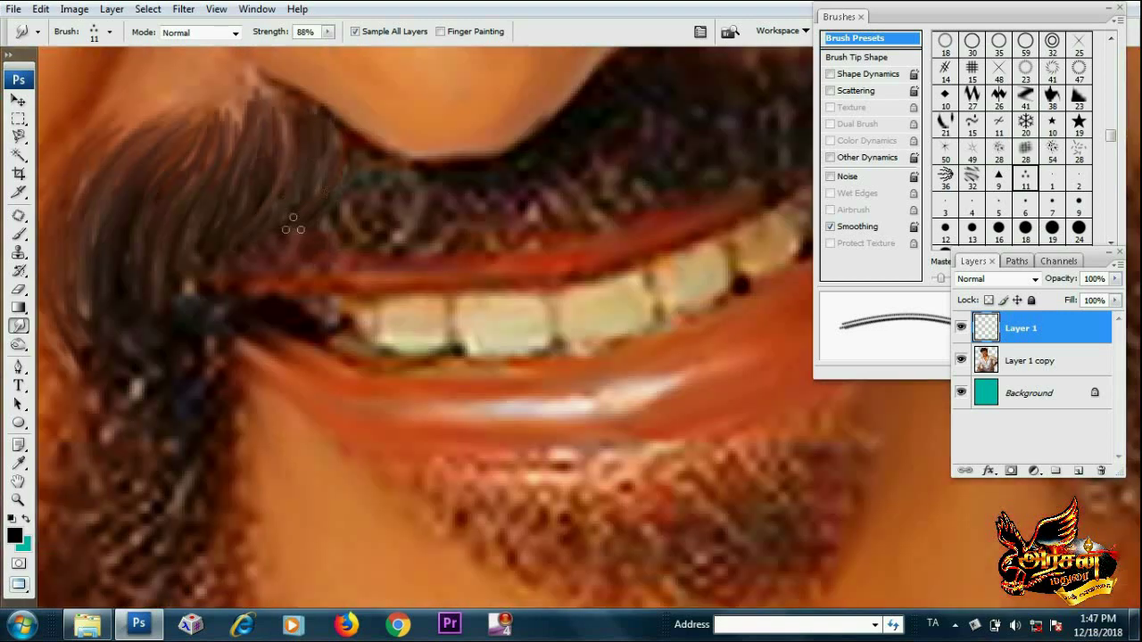
pyautogui.moveTo(350, 157); pyautogui.dragTo(343, 223)
pyautogui.moveTo(378, 170); pyautogui.dragTo(394, 224)
pyautogui.moveTo(446, 170); pyautogui.dragTo(432, 241)
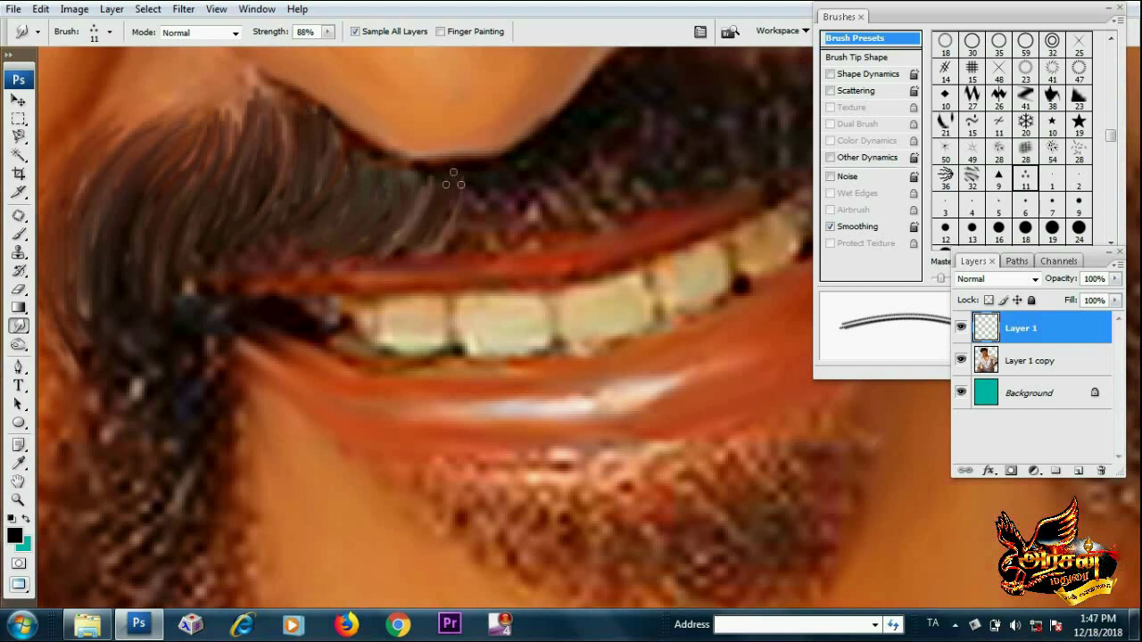
pyautogui.moveTo(330, 141); pyautogui.dragTo(319, 195)
pyautogui.moveTo(277, 116); pyautogui.dragTo(263, 214)
# Smudge more hair strands toward the moustache's outer end
pyautogui.moveTo(158, 275)
pyautogui.mouseDown()
pyautogui.moveTo(328, 181)
pyautogui.moveTo(346, 297)
pyautogui.mouseUp()
pyautogui.moveTo(268, 169); pyautogui.dragTo(240, 259)
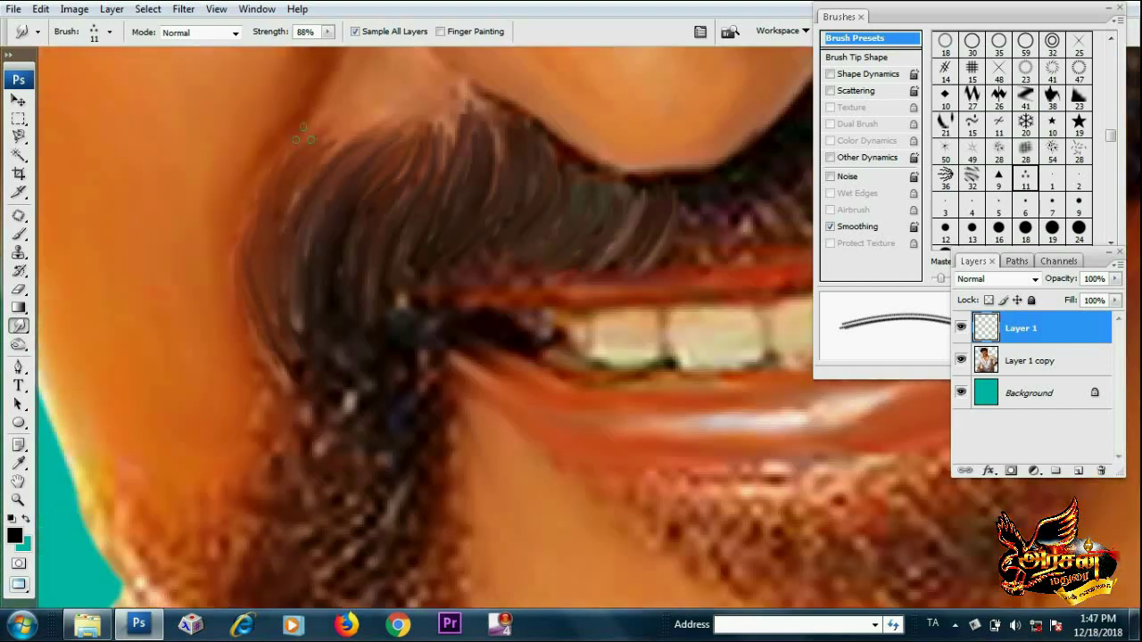
pyautogui.moveTo(375, 112); pyautogui.dragTo(294, 214)
pyautogui.moveTo(371, 112); pyautogui.dragTo(297, 214)
pyautogui.moveTo(428, 109)
pyautogui.mouseDown()
pyautogui.moveTo(303, 201)
pyautogui.moveTo(335, 147)
pyautogui.mouseUp()
pyautogui.moveTo(450, 125)
pyautogui.mouseDown()
pyautogui.moveTo(401, 147)
pyautogui.moveTo(438, 163)
pyautogui.mouseUp()
# Sweep a thick moustache curl down along the jaw, covering the checkered and dotted areas
pyautogui.moveTo(373, 330); pyautogui.dragTo(480, 170)
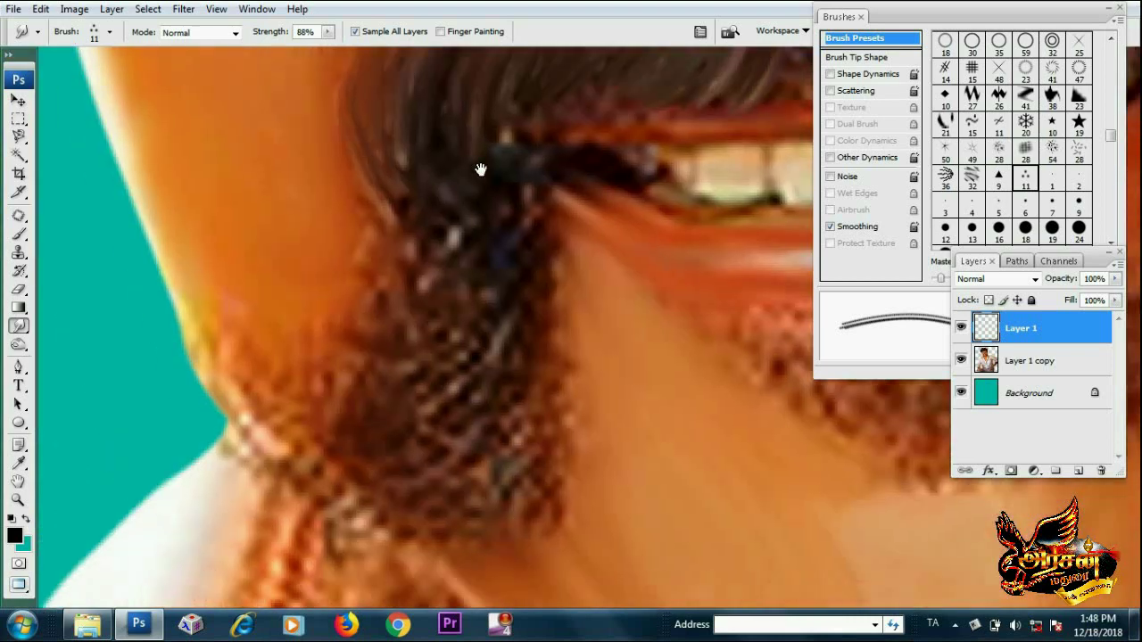
pyautogui.moveTo(397, 218)
pyautogui.mouseDown()
pyautogui.moveTo(270, 351)
pyautogui.moveTo(398, 292)
pyautogui.moveTo(416, 179)
pyautogui.moveTo(366, 343)
pyautogui.mouseUp()
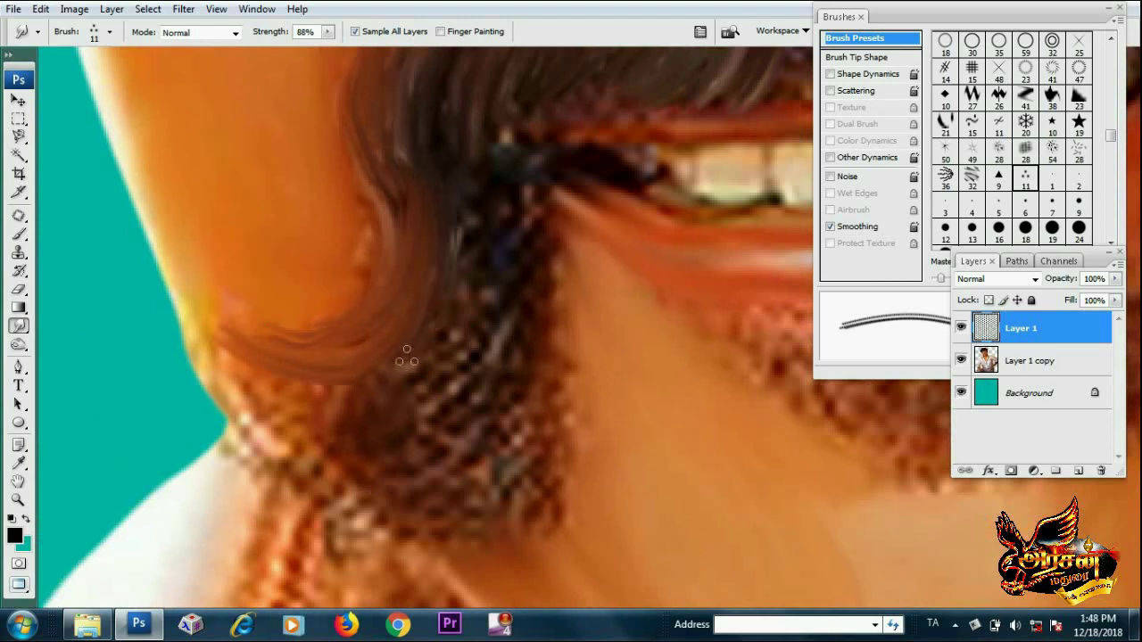
pyautogui.moveTo(443, 251)
pyautogui.mouseDown()
pyautogui.moveTo(302, 385)
pyautogui.moveTo(223, 370)
pyautogui.mouseUp()
pyautogui.moveTo(449, 166)
pyautogui.mouseDown()
pyautogui.moveTo(317, 446)
pyautogui.moveTo(348, 500)
pyautogui.moveTo(549, 513)
pyautogui.mouseUp()
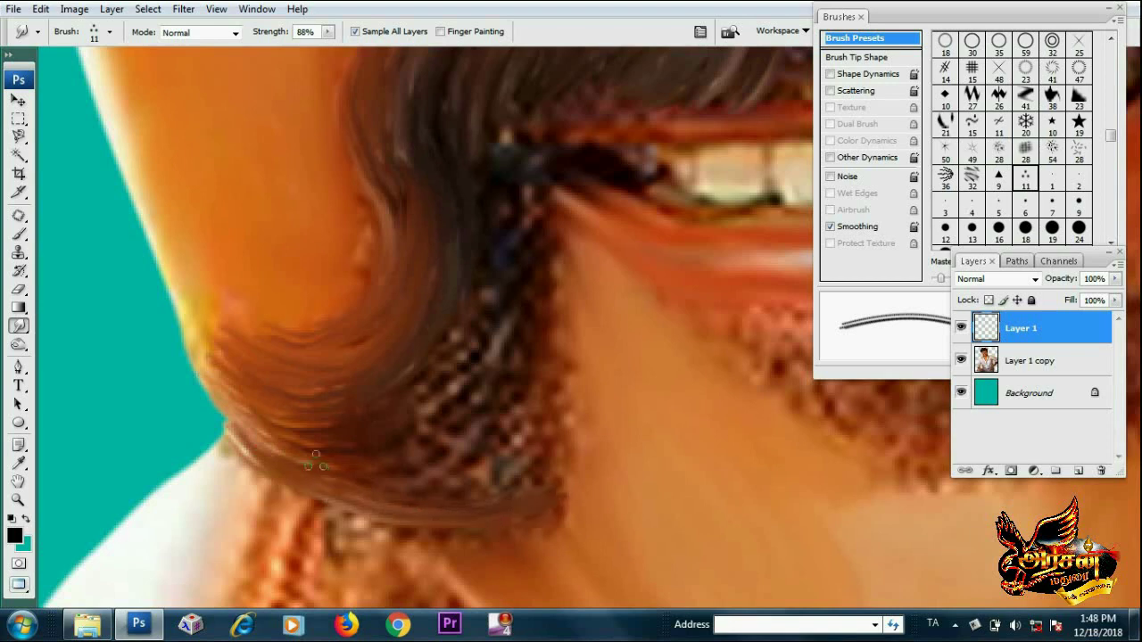
pyautogui.moveTo(553, 464)
pyautogui.mouseDown()
pyautogui.moveTo(438, 486)
pyautogui.moveTo(571, 426)
pyautogui.moveTo(523, 395)
pyautogui.mouseUp()
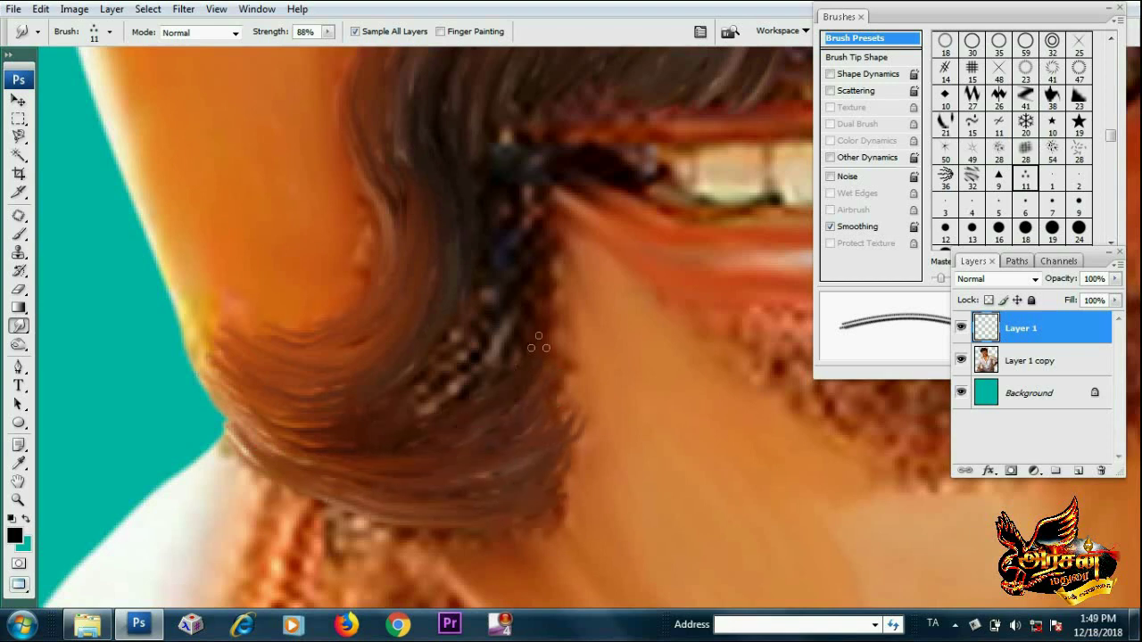
pyautogui.moveTo(534, 344)
pyautogui.mouseDown()
pyautogui.moveTo(411, 400)
pyautogui.moveTo(513, 294)
pyautogui.mouseUp()
pyautogui.moveTo(459, 348); pyautogui.dragTo(535, 192)
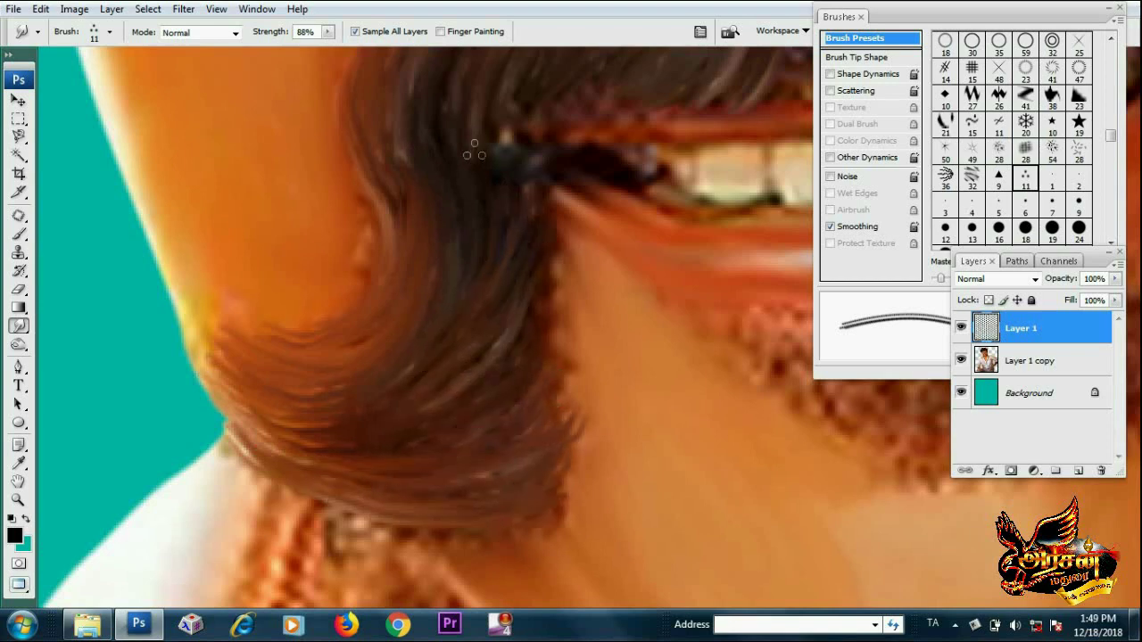
pyautogui.scroll(-3, 471, 280)
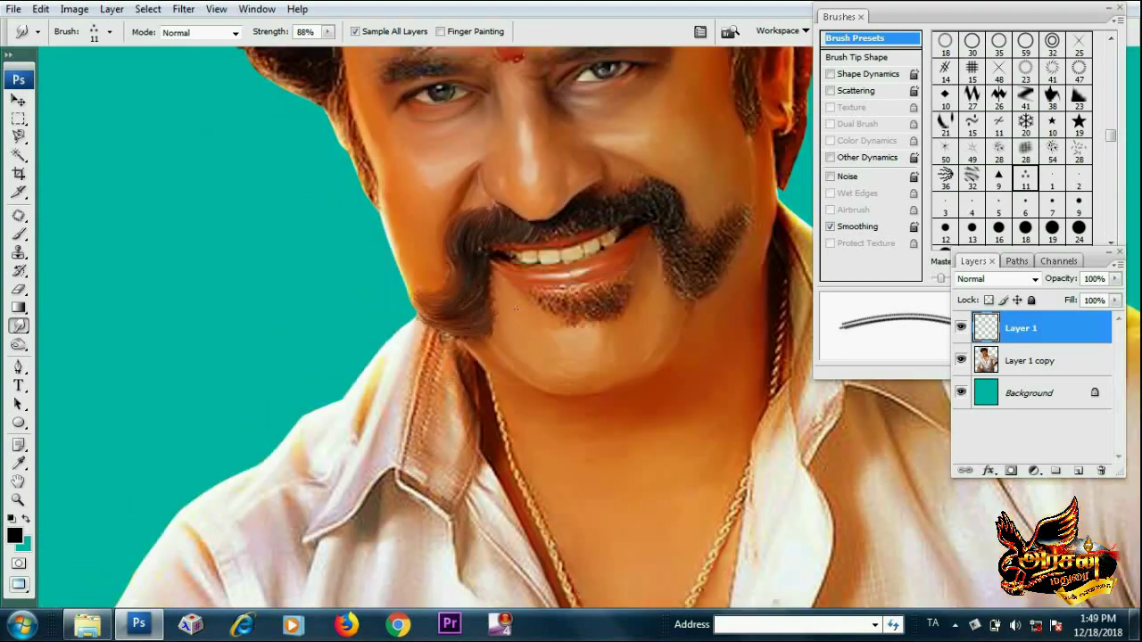
# Scroll to the moustache's right side and smudge its pixelated part into hair strands
pyautogui.scroll(2, 516, 310)
pyautogui.scroll(2, 462, 318)
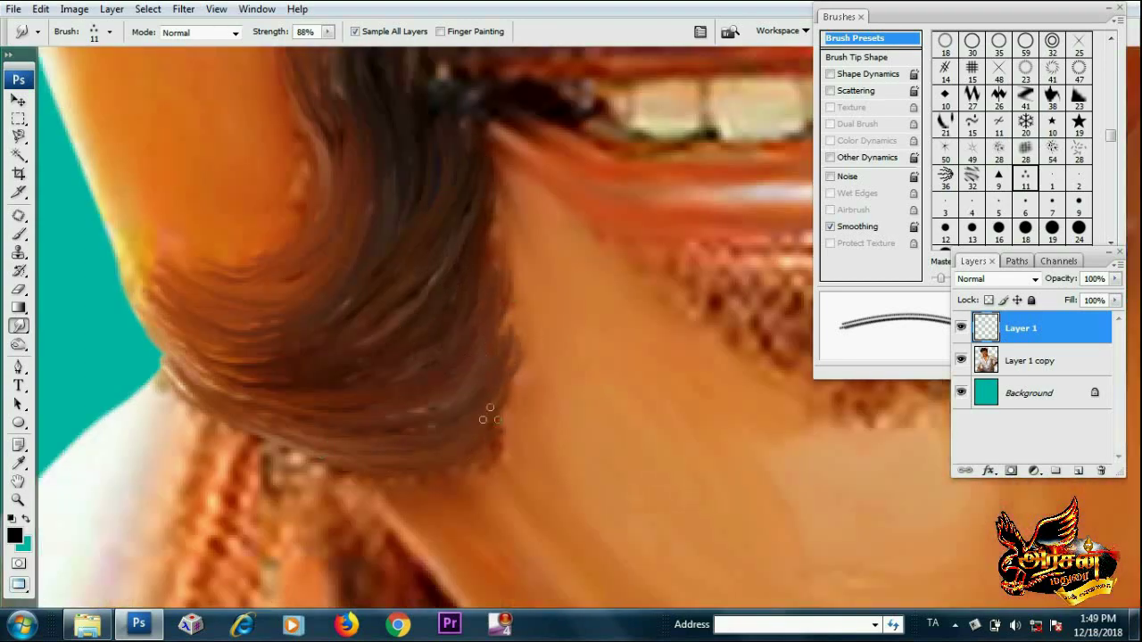
pyautogui.scroll(3, 575, 305)
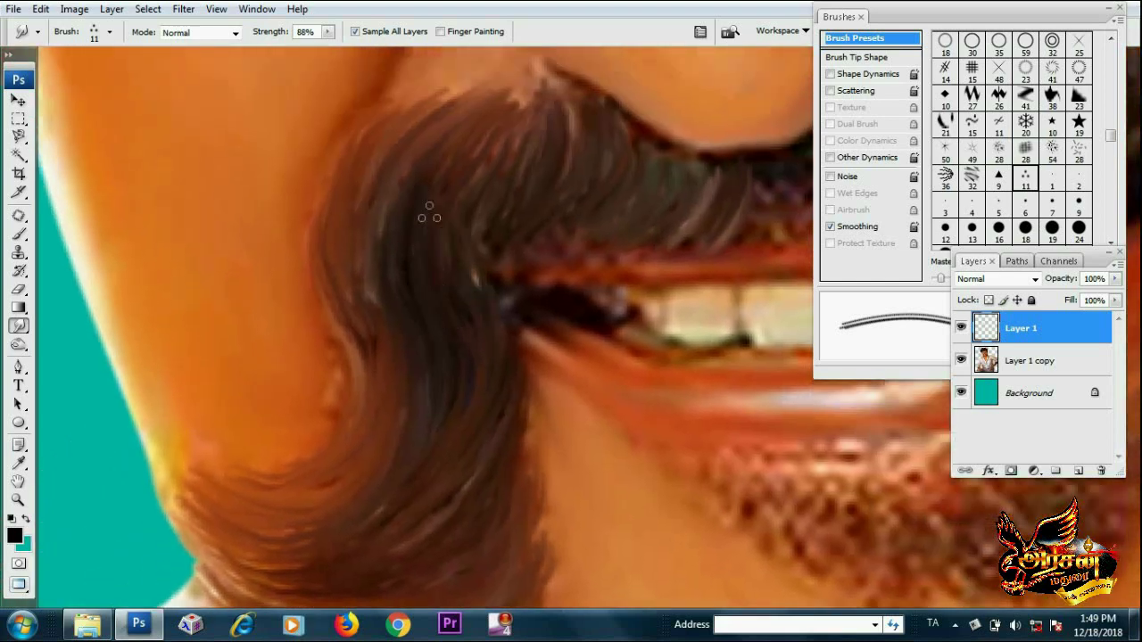
pyautogui.hscroll(4, 265, 262)
pyautogui.scroll(1, 454, 234)
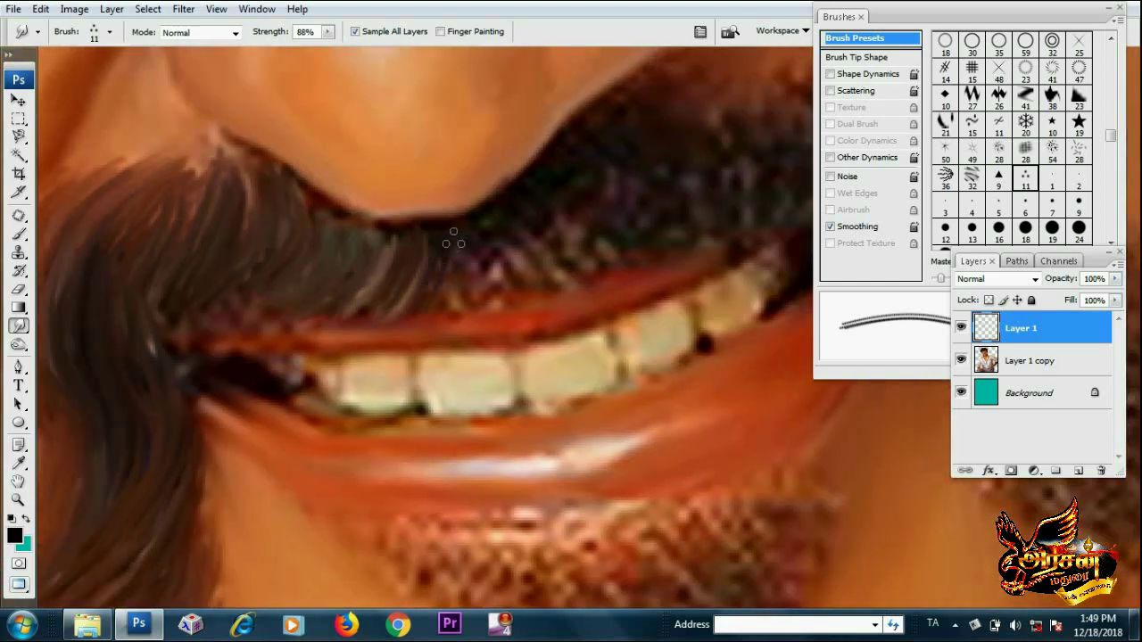
pyautogui.scroll(1, 536, 266)
pyautogui.hscroll(1, 536, 266)
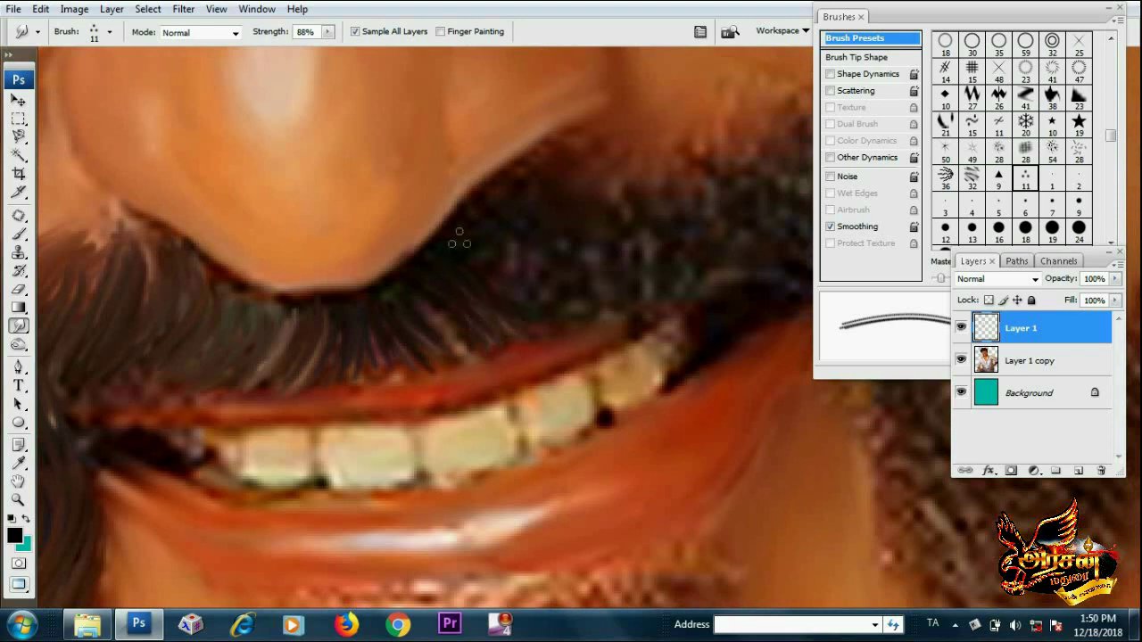
pyautogui.scroll(1, 517, 294)
pyautogui.hscroll(1, 523, 357)
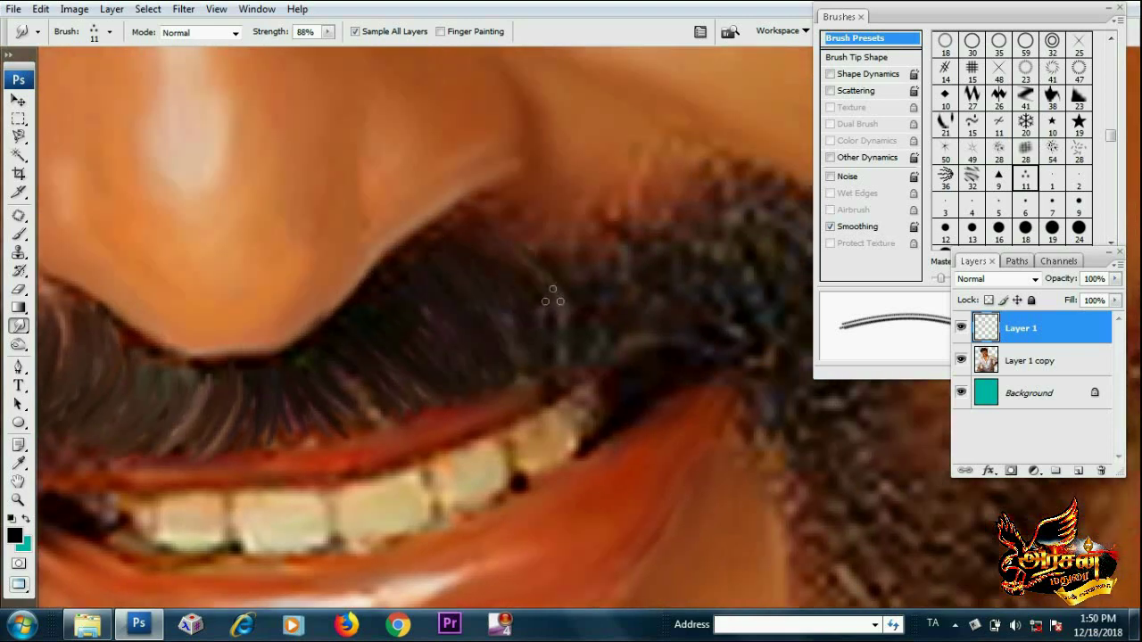
pyautogui.hscroll(2, 491, 243)
pyautogui.scroll(-1, 413, 237)
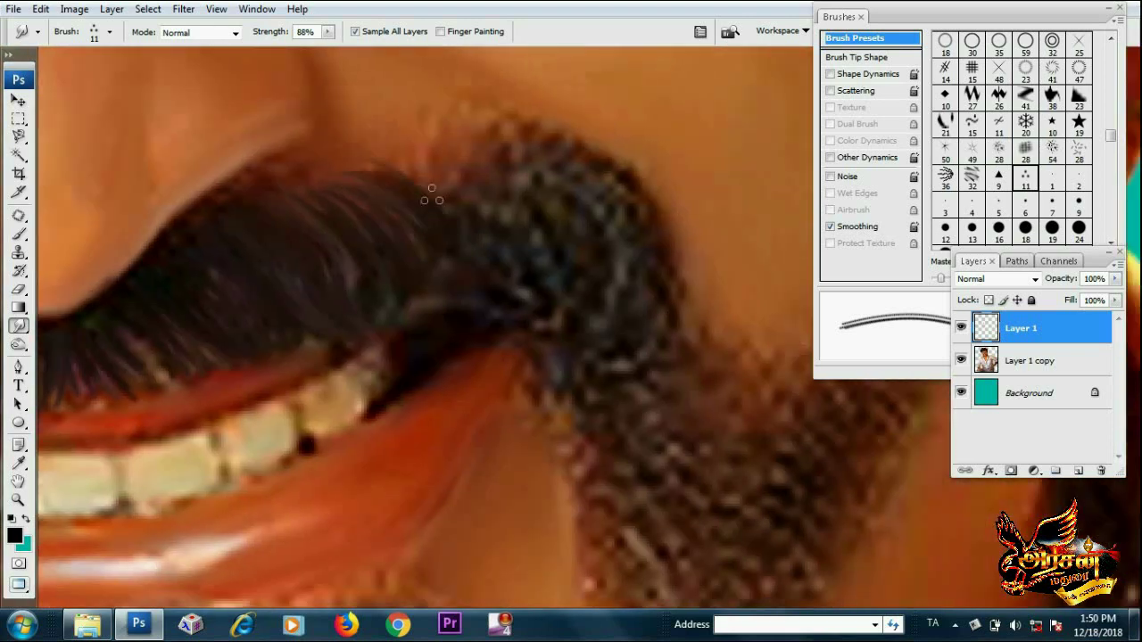
pyautogui.hscroll(2, 536, 291)
pyautogui.scroll(1, 311, 253)
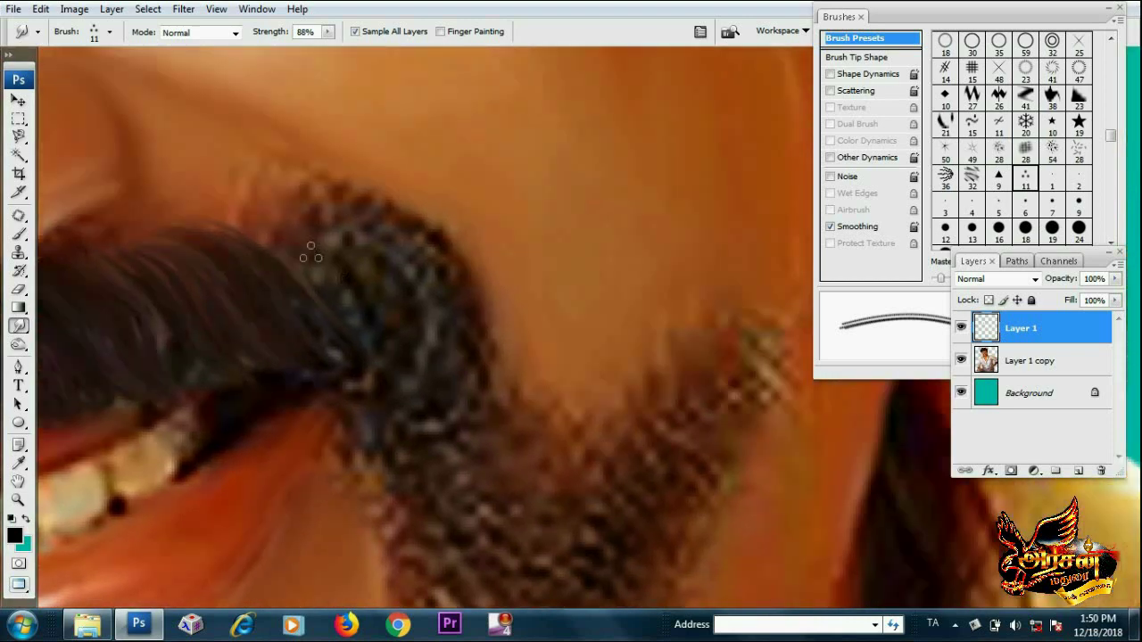
pyautogui.moveTo(386, 211); pyautogui.dragTo(272, 173)
pyautogui.moveTo(384, 260)
pyautogui.mouseDown()
pyautogui.moveTo(332, 221)
pyautogui.moveTo(243, 191)
pyautogui.mouseUp()
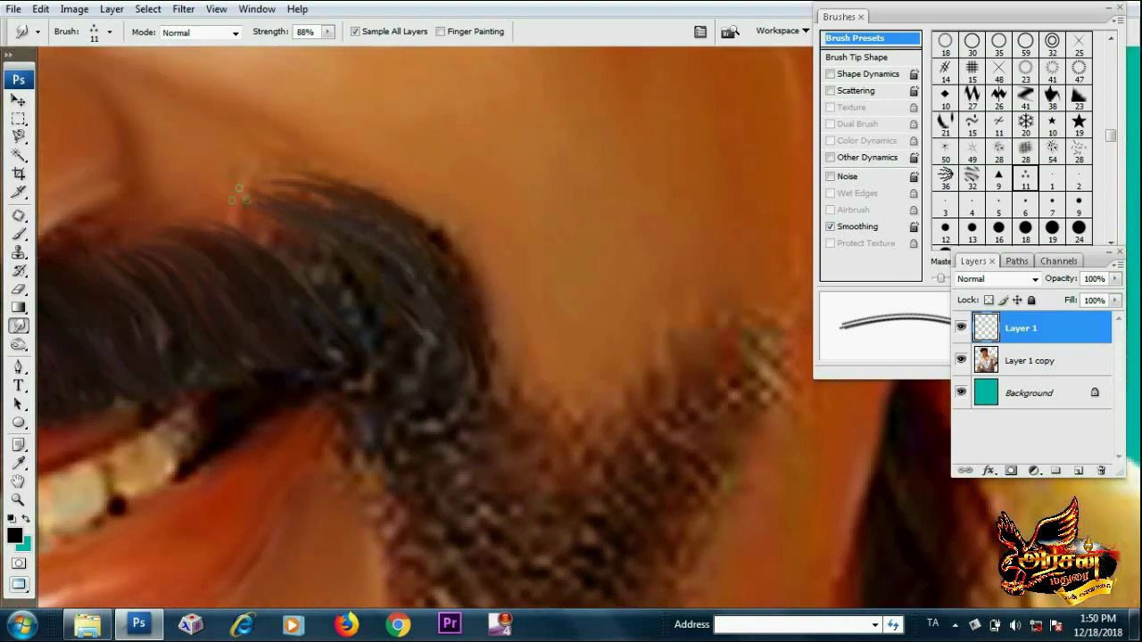
pyautogui.moveTo(330, 257); pyautogui.dragTo(228, 189)
# Pull dark hair strands out to the right and upward over the pixelated area
pyautogui.scroll(-2, 423, 365)
pyautogui.hscroll(1, 408, 268)
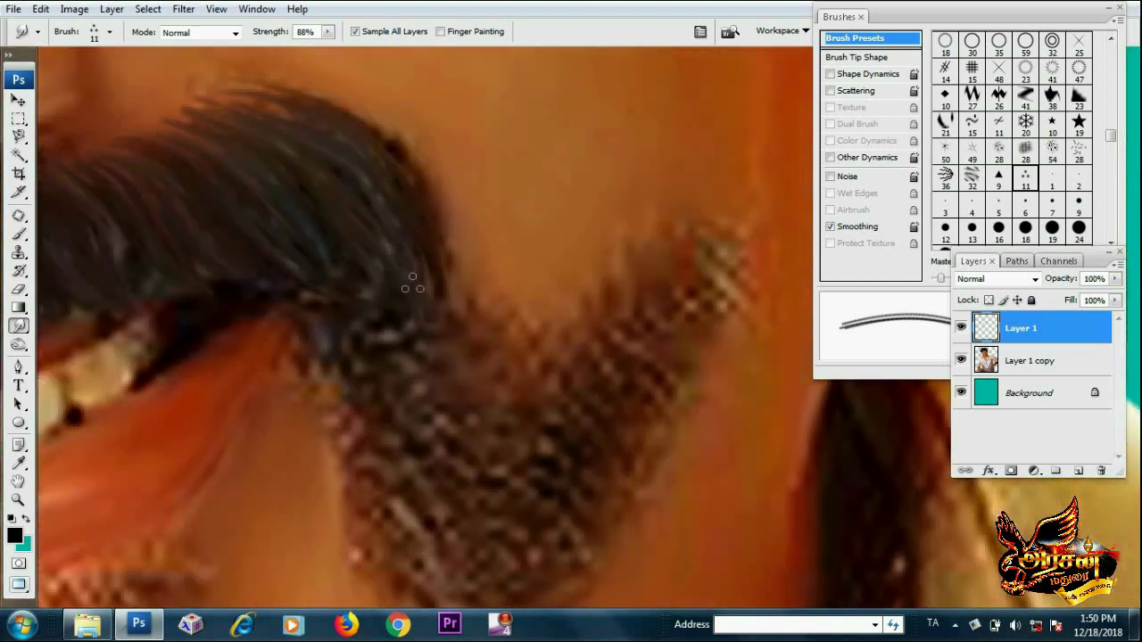
pyautogui.moveTo(406, 312)
pyautogui.mouseDown()
pyautogui.moveTo(510, 384)
pyautogui.moveTo(615, 339)
pyautogui.mouseUp()
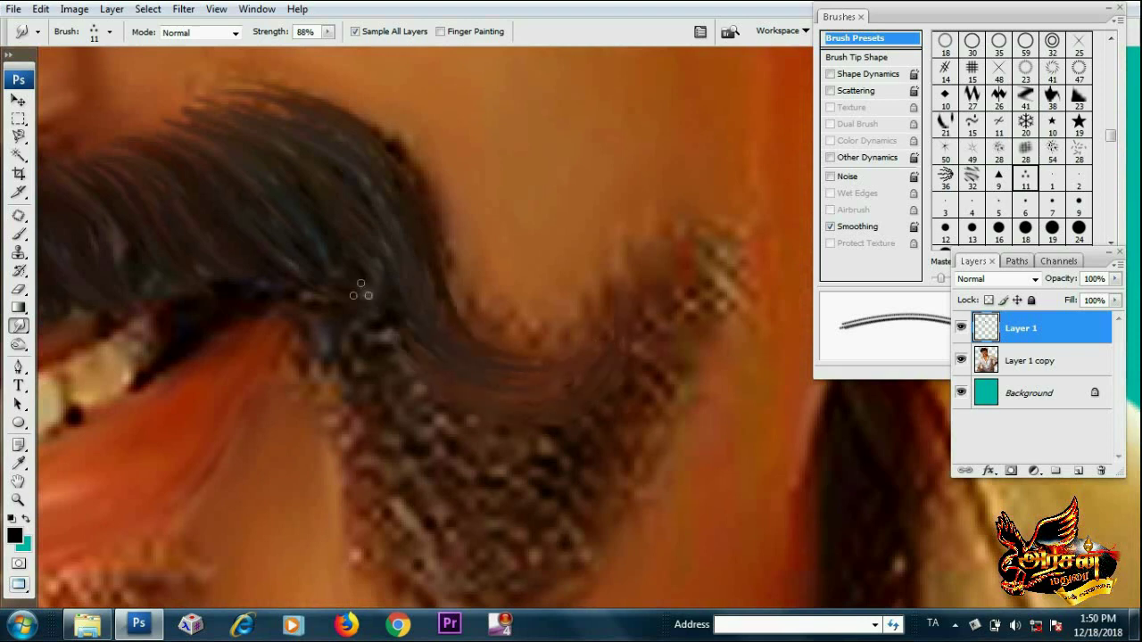
pyautogui.moveTo(364, 288)
pyautogui.mouseDown()
pyautogui.moveTo(655, 338)
pyautogui.moveTo(625, 259)
pyautogui.mouseUp()
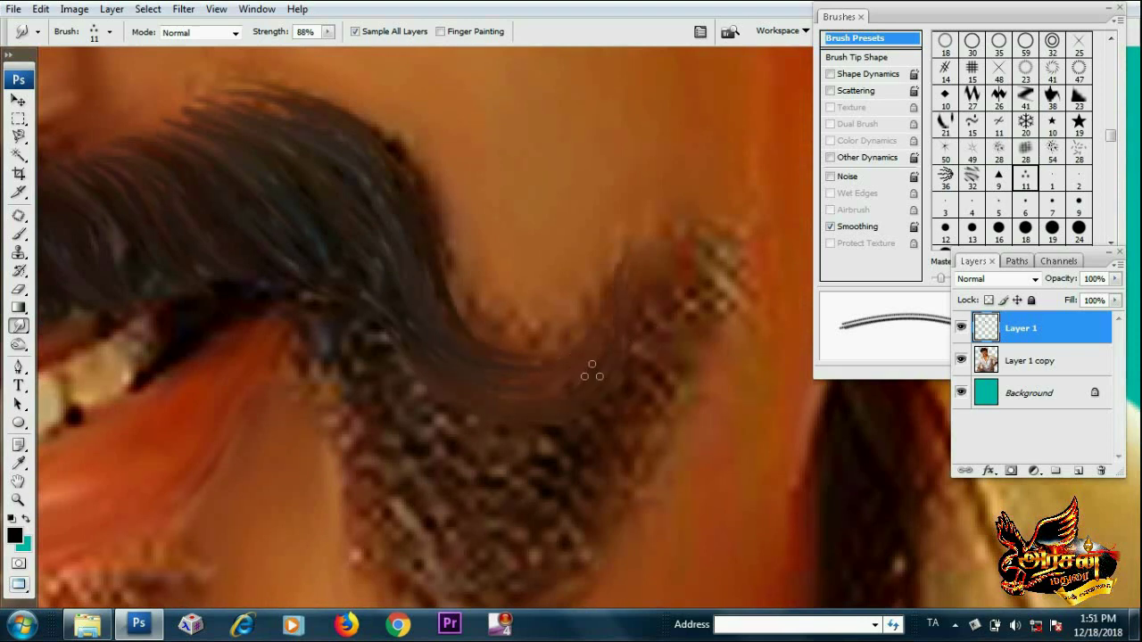
pyautogui.moveTo(641, 353); pyautogui.dragTo(661, 254)
pyautogui.moveTo(678, 330); pyautogui.dragTo(694, 262)
pyautogui.moveTo(655, 374); pyautogui.dragTo(704, 268)
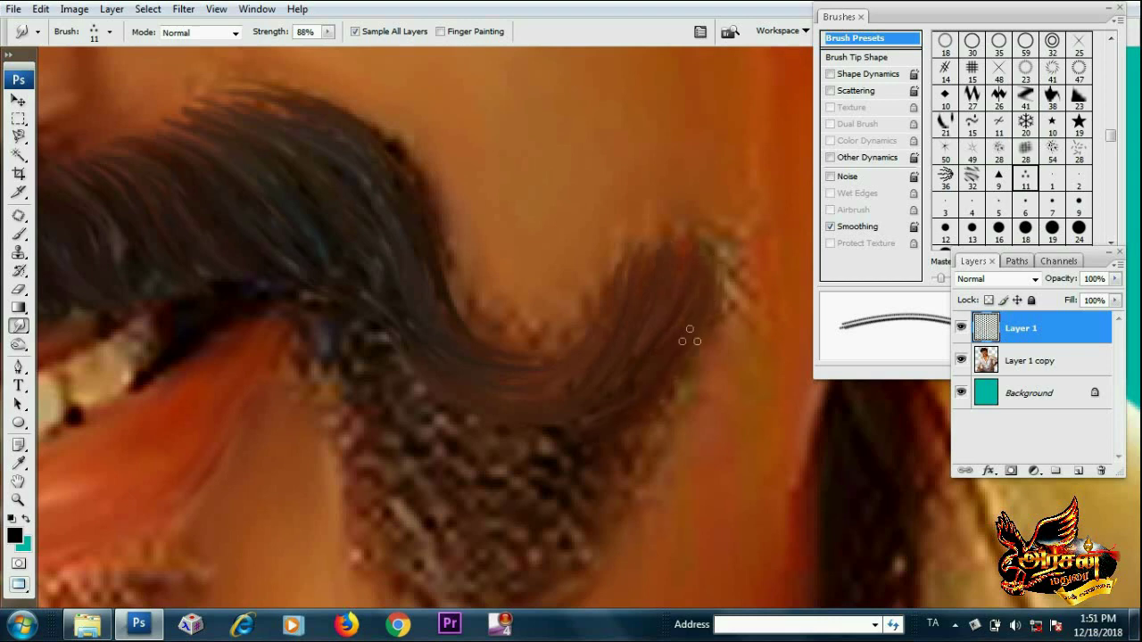
pyautogui.moveTo(688, 331)
pyautogui.mouseDown()
pyautogui.moveTo(727, 233)
pyautogui.moveTo(736, 245)
pyautogui.mouseUp()
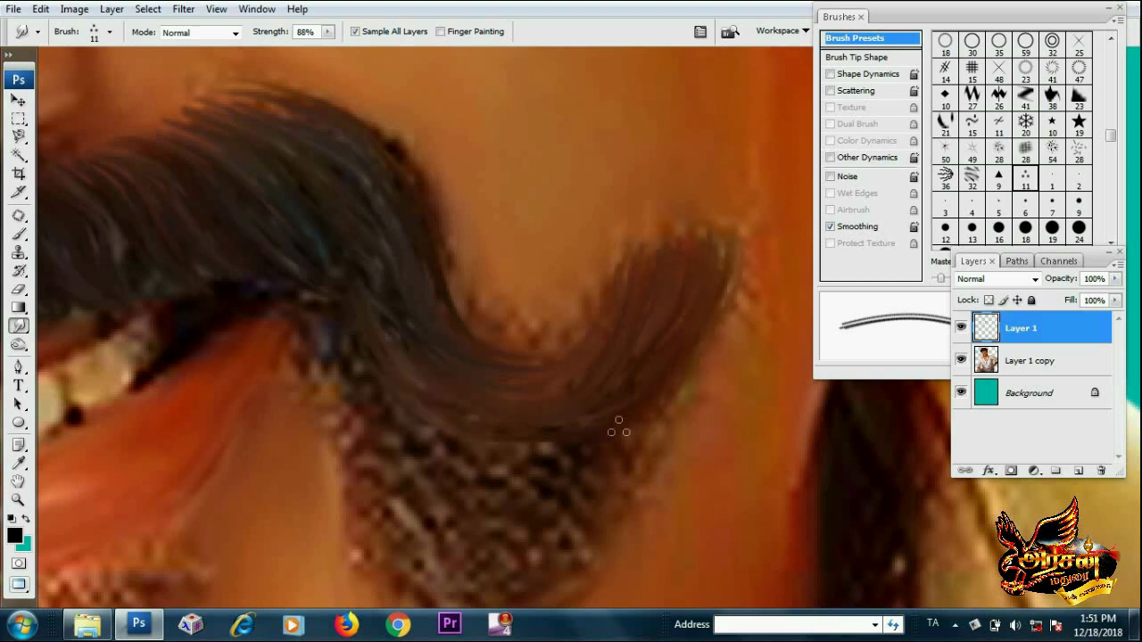
# Pull hair strands down over the checkered patch, blending away the pattern
pyautogui.scroll(-2, 581, 336)
pyautogui.moveTo(677, 365); pyautogui.dragTo(604, 489)
pyautogui.moveTo(607, 393); pyautogui.dragTo(473, 535)
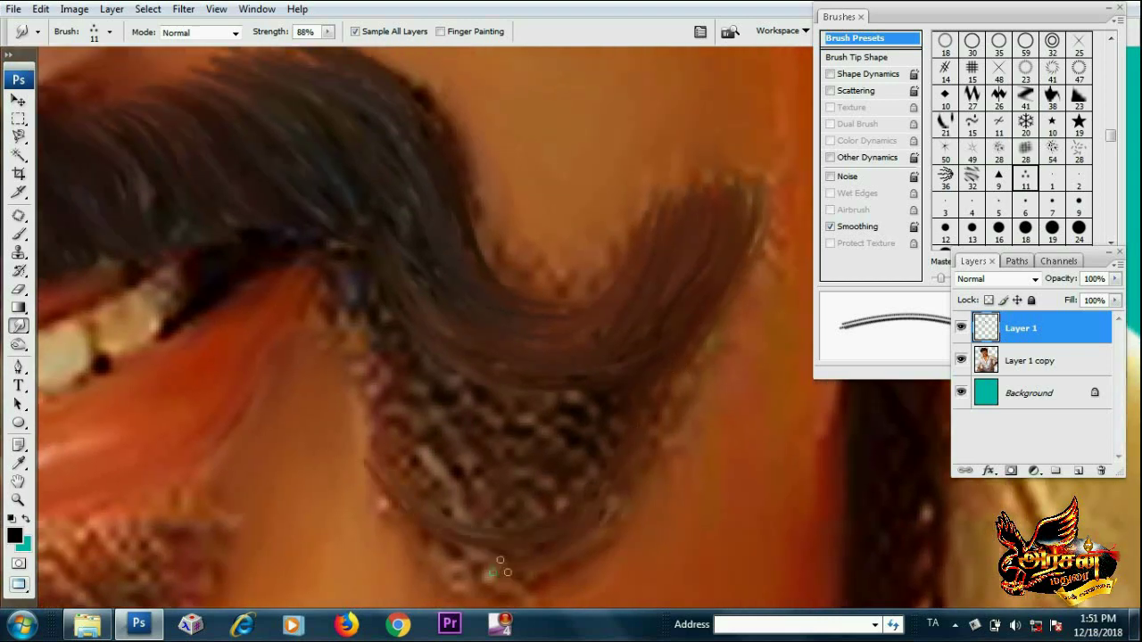
pyautogui.moveTo(500, 420); pyautogui.dragTo(392, 536)
pyautogui.moveTo(624, 402); pyautogui.dragTo(464, 517)
pyautogui.moveTo(594, 412); pyautogui.dragTo(429, 500)
pyautogui.moveTo(553, 429)
pyautogui.mouseDown()
pyautogui.moveTo(401, 464)
pyautogui.moveTo(366, 411)
pyautogui.moveTo(526, 427)
pyautogui.moveTo(357, 357)
pyautogui.mouseUp()
pyautogui.moveTo(420, 375)
pyautogui.mouseDown()
pyautogui.moveTo(400, 208)
pyautogui.moveTo(473, 258)
pyautogui.mouseUp()
# Smooth the remaining moustache hair strands
pyautogui.scroll(-3, 464, 268)
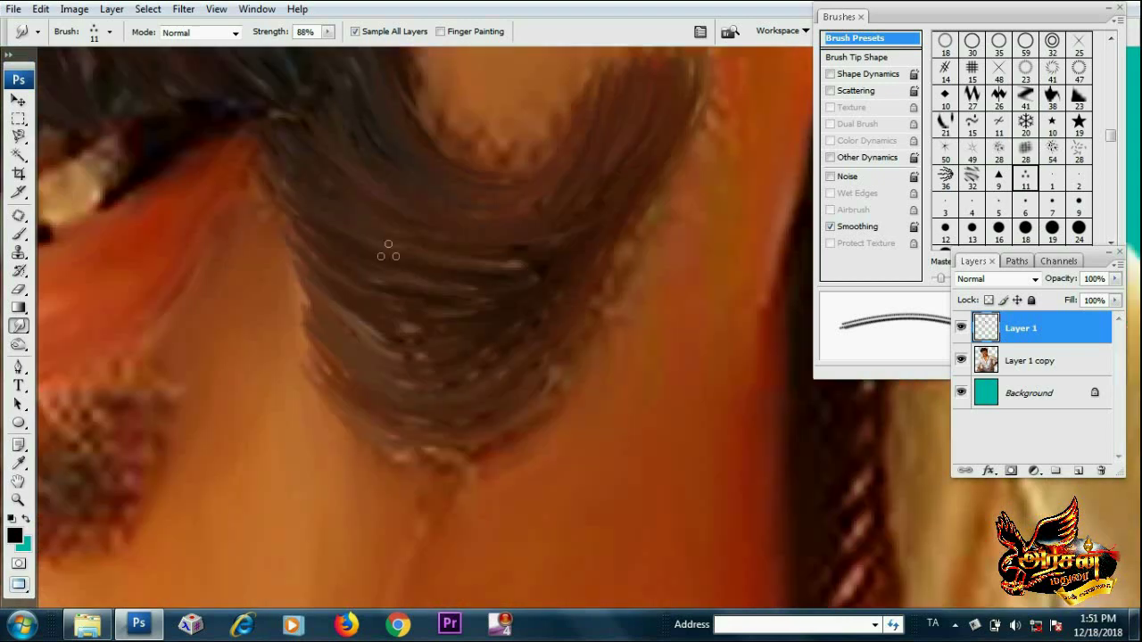
pyautogui.moveTo(392, 250)
pyautogui.mouseDown()
pyautogui.moveTo(446, 313)
pyautogui.moveTo(430, 393)
pyautogui.mouseUp()
pyautogui.scroll(-3, 430, 393)
pyautogui.moveTo(544, 277); pyautogui.dragTo(485, 318)
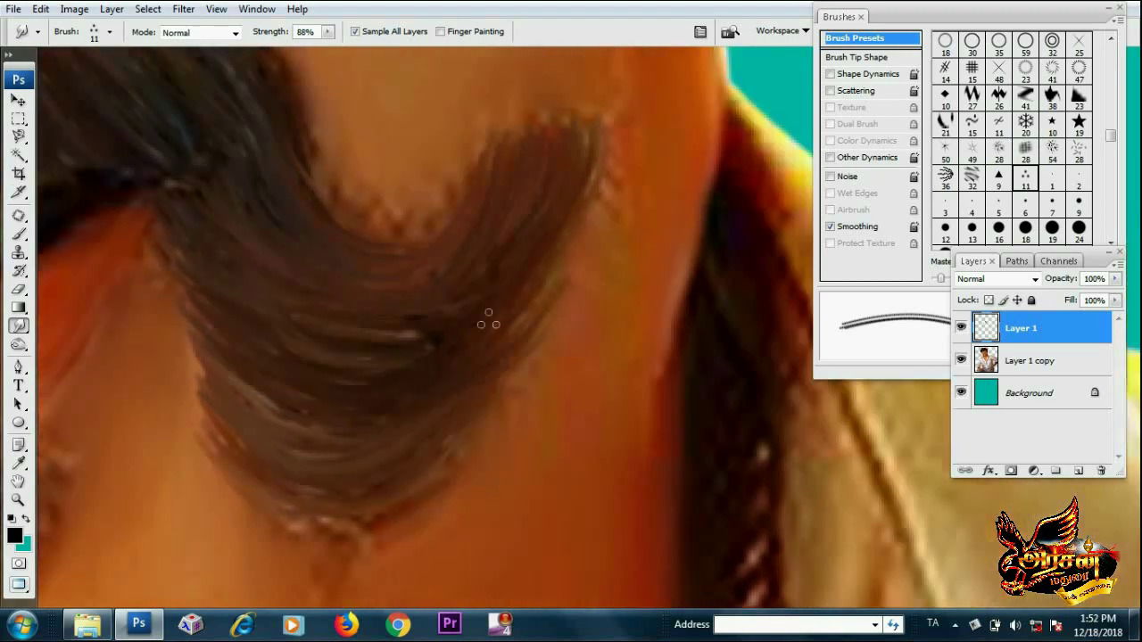
pyautogui.scroll(-3, 484, 318)
pyautogui.moveTo(438, 375); pyautogui.dragTo(509, 246)
pyautogui.scroll(-2, 242, 365)
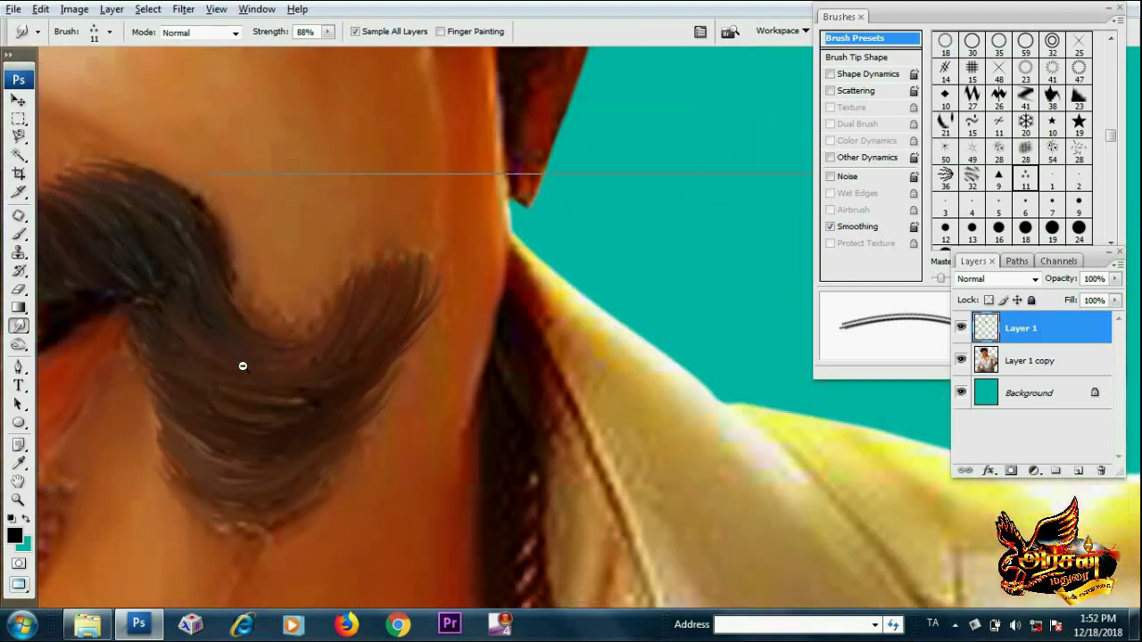
pyautogui.scroll(-3, 241, 365)
pyautogui.scroll(5, 459, 362)
# Try a 20 px bristle tip at 70% strength on the beard, then undo the strokes
pyautogui.moveTo(447, 411); pyautogui.dragTo(473, 433)
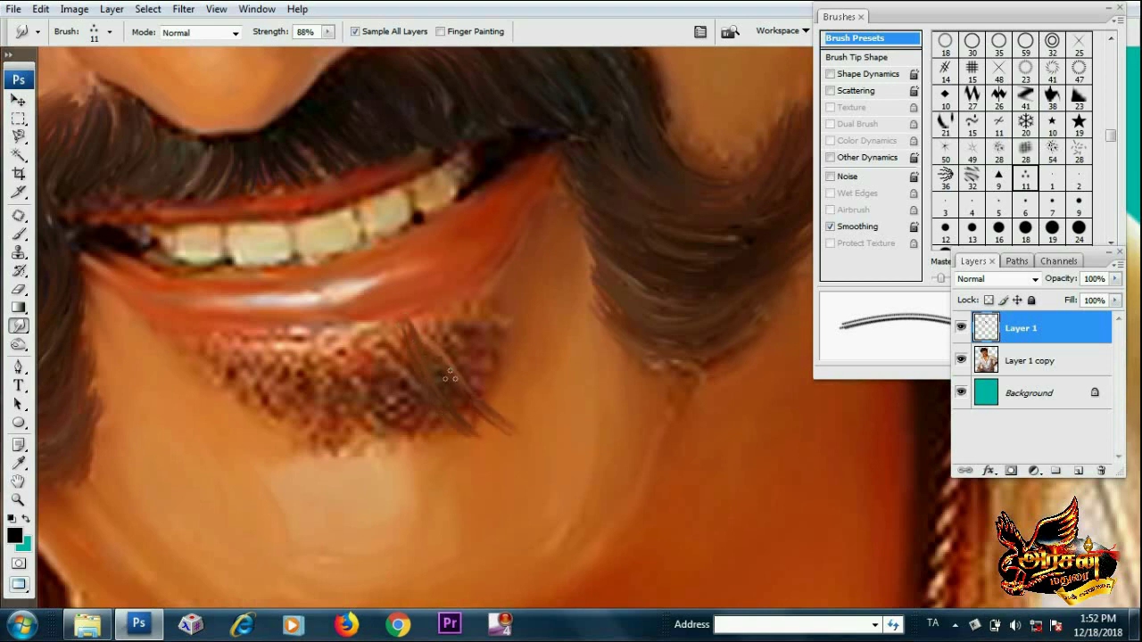
pyautogui.click(1062, 180)
pyautogui.scroll(-10, 999, 205)
pyautogui.click(948, 238)
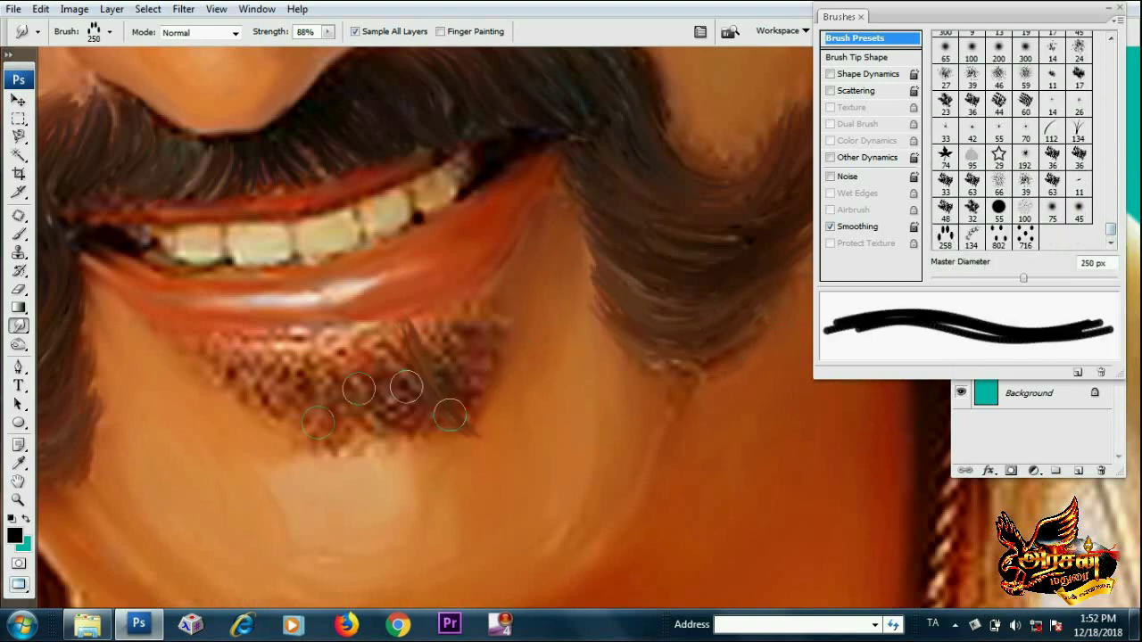
pyautogui.press('7')
pyautogui.moveTo(379, 335); pyautogui.dragTo(428, 442)
pyautogui.moveTo(340, 375); pyautogui.dragTo(384, 446)
pyautogui.moveTo(294, 370)
pyautogui.mouseDown()
pyautogui.moveTo(330, 459)
pyautogui.moveTo(263, 446)
pyautogui.mouseUp()
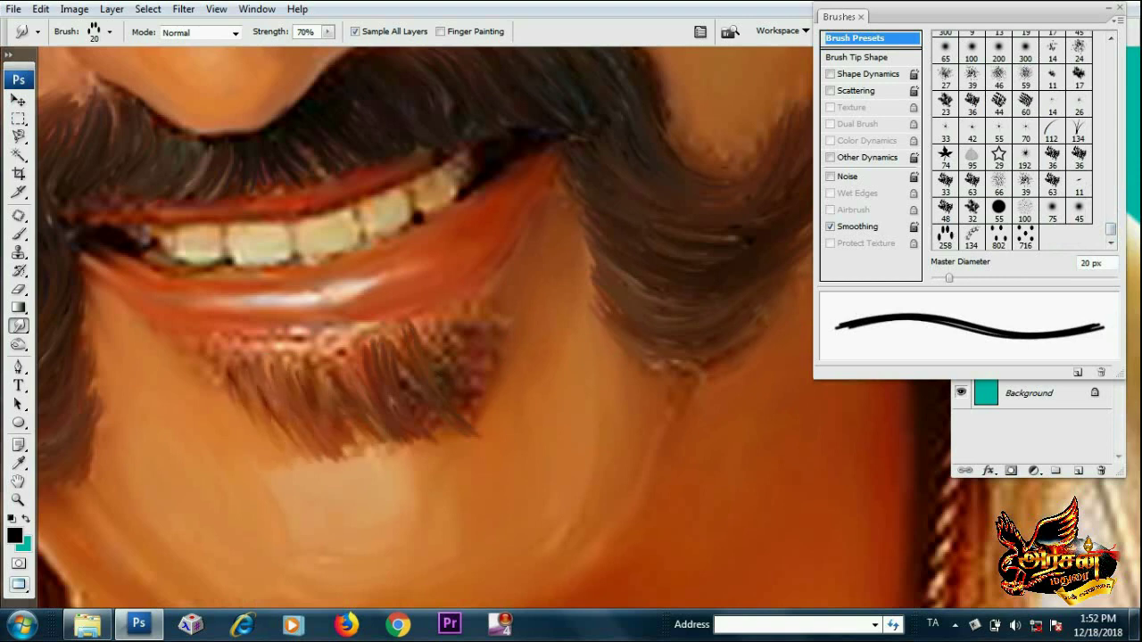
pyautogui.hotkey('ctrl', 'alt', 'z')
pyautogui.hotkey('ctrl', 'alt', 'z')
pyautogui.hotkey('ctrl', 'alt', 'z')
pyautogui.hotkey('ctrl', 'alt', 'z')
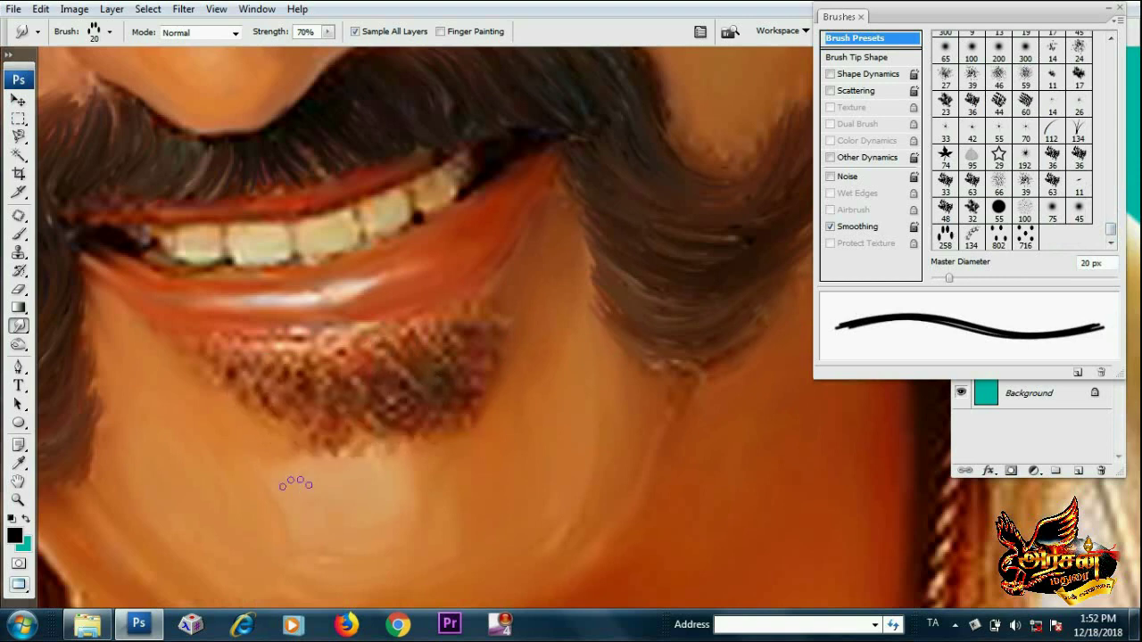
# With a smaller brush, smudge hair-like streaks across the chin beard
pyautogui.press('[')
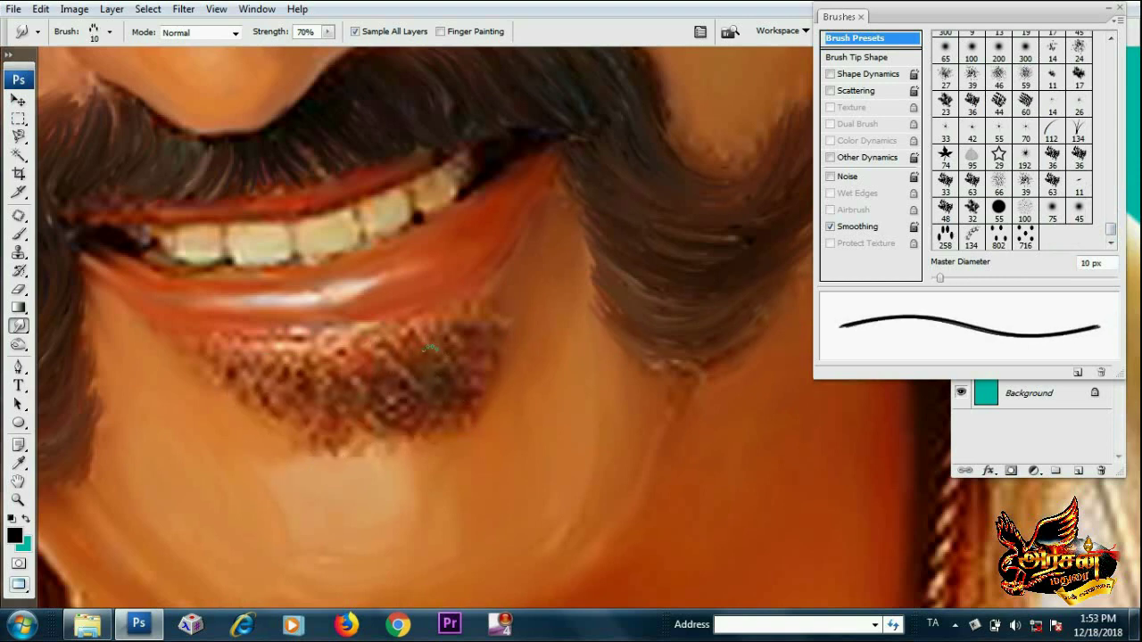
pyautogui.press(',')
pyautogui.press(',')
pyautogui.press(',')
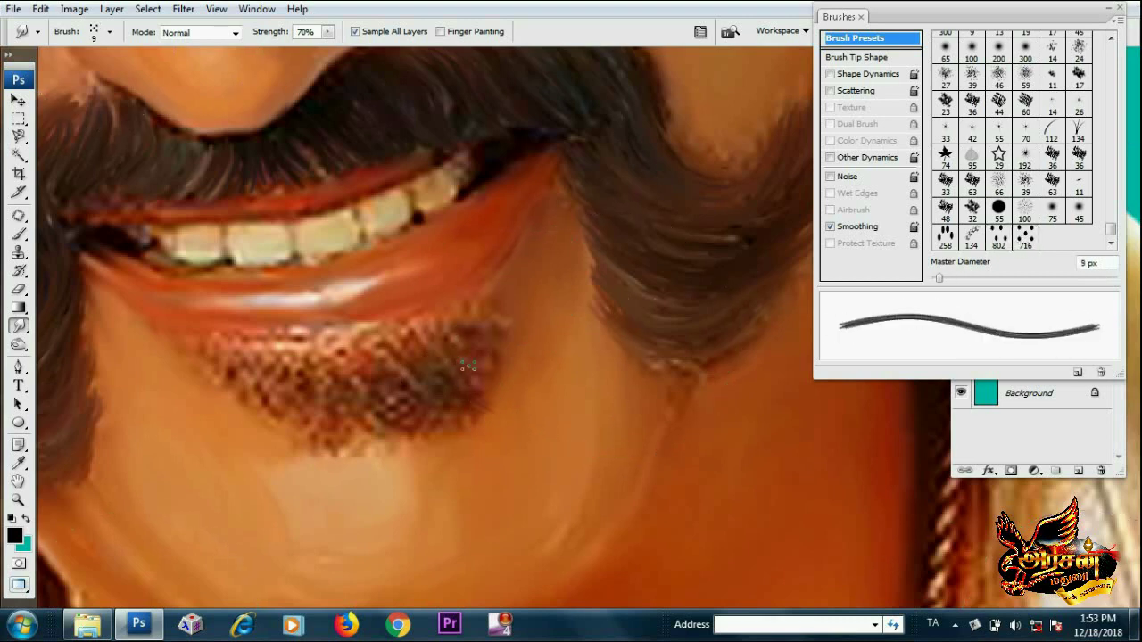
pyautogui.press(',')
pyautogui.moveTo(473, 339); pyautogui.dragTo(508, 397)
pyautogui.moveTo(410, 335); pyautogui.dragTo(441, 393)
pyautogui.moveTo(383, 357); pyautogui.dragTo(401, 420)
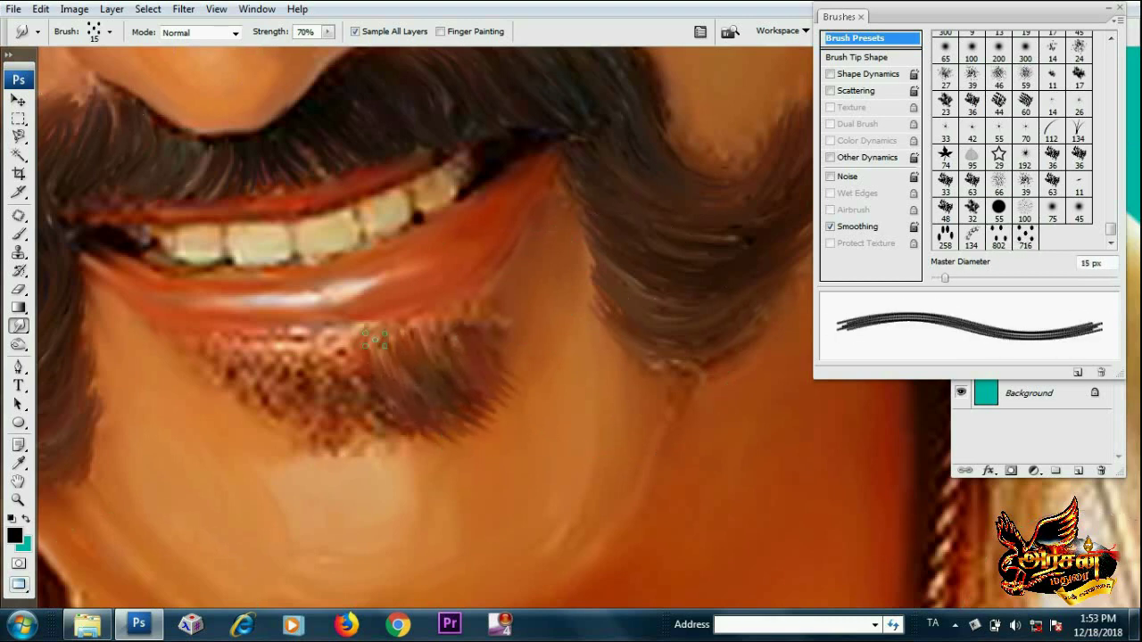
# Pull the beard streaks further down the chin, including its left dotted part
pyautogui.moveTo(374, 337)
pyautogui.mouseDown()
pyautogui.moveTo(392, 393)
pyautogui.moveTo(366, 397)
pyautogui.mouseUp()
pyautogui.moveTo(326, 337)
pyautogui.mouseDown()
pyautogui.moveTo(370, 451)
pyautogui.moveTo(357, 469)
pyautogui.mouseUp()
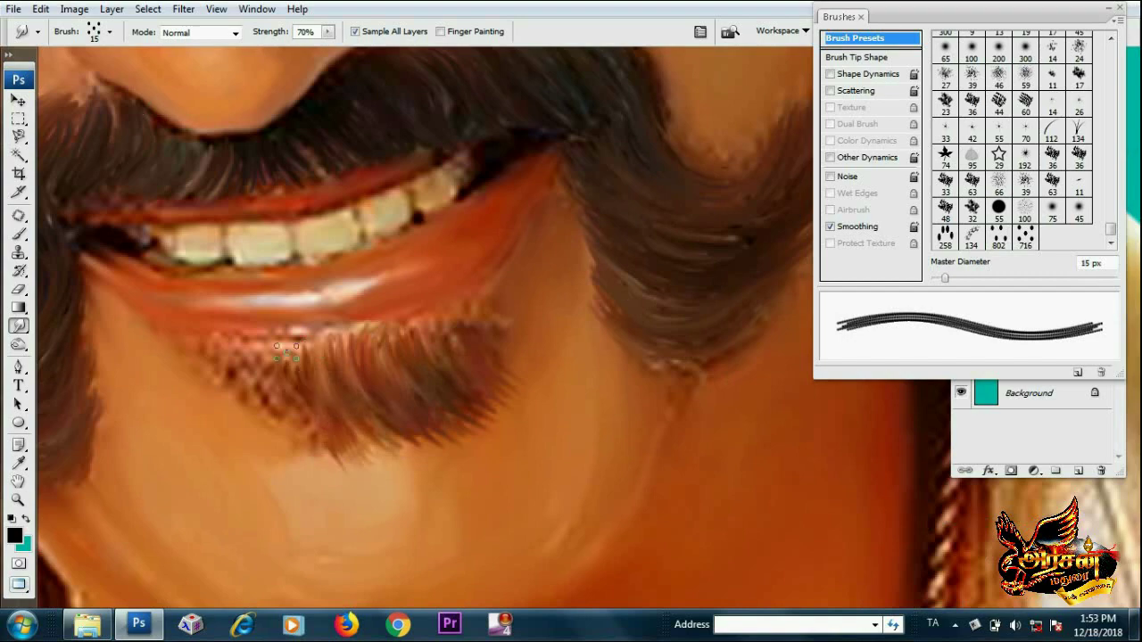
pyautogui.moveTo(286, 350); pyautogui.dragTo(299, 424)
pyautogui.moveTo(255, 339); pyautogui.dragTo(281, 433)
pyautogui.moveTo(228, 383); pyautogui.dragTo(259, 424)
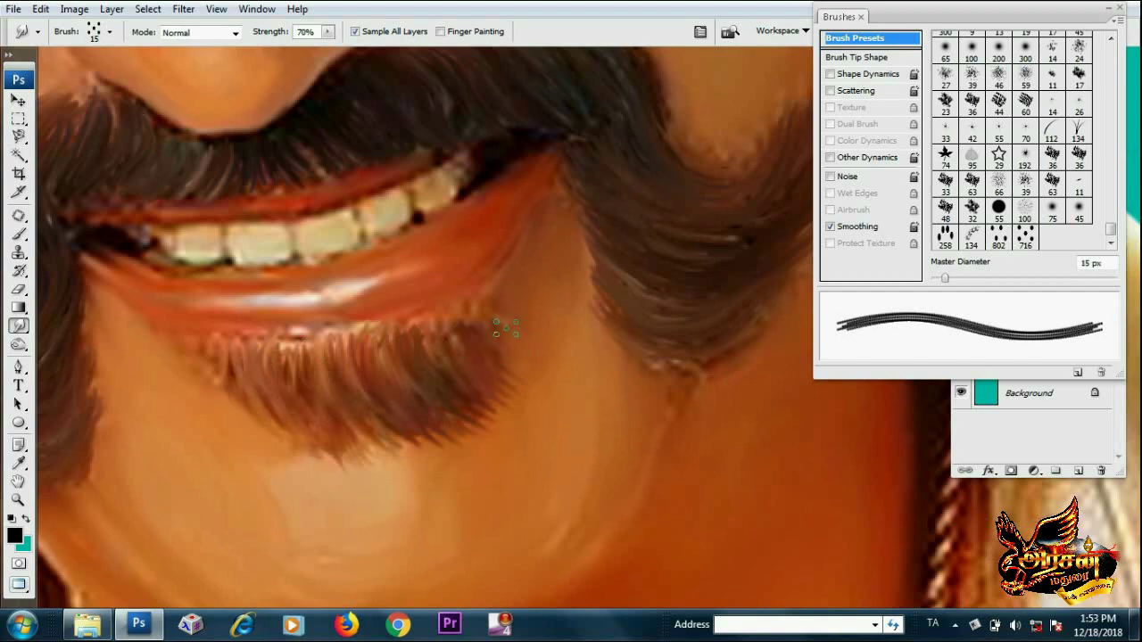
pyautogui.scroll(-3, 500, 392)
# Try the Dodge tool briefly, then return to smudging Layer 1 with a 10 px brush
pyautogui.scroll(2, 449, 253)
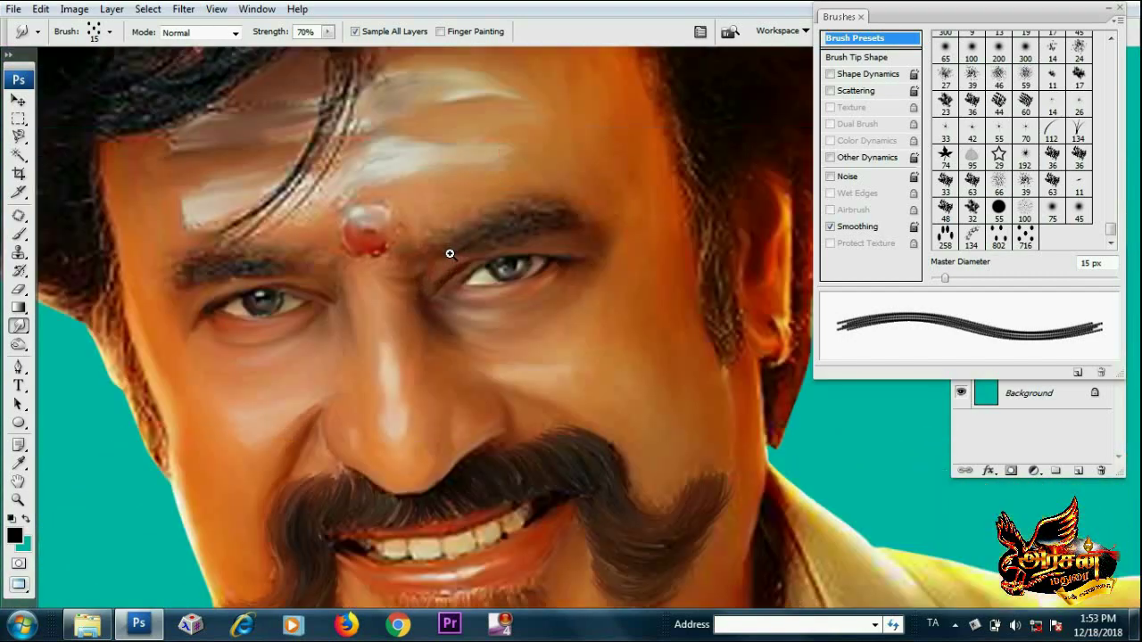
pyautogui.scroll(1, 446, 256)
pyautogui.scroll(-3, 446, 256)
pyautogui.press('p')
pyautogui.press('o')
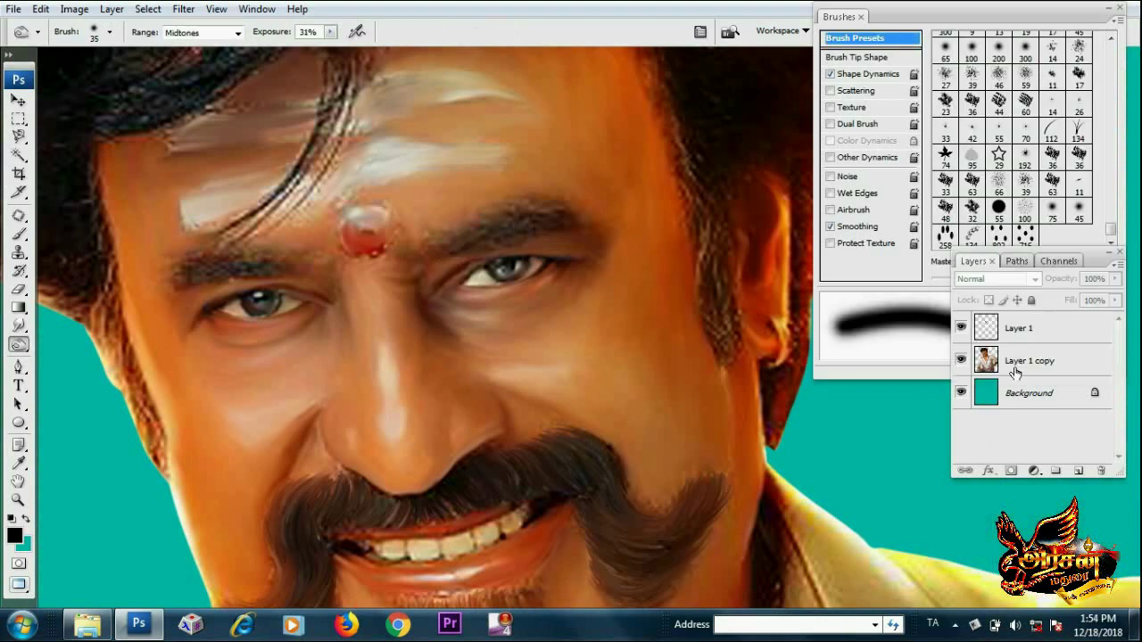
pyautogui.hotkey('alt', ']')
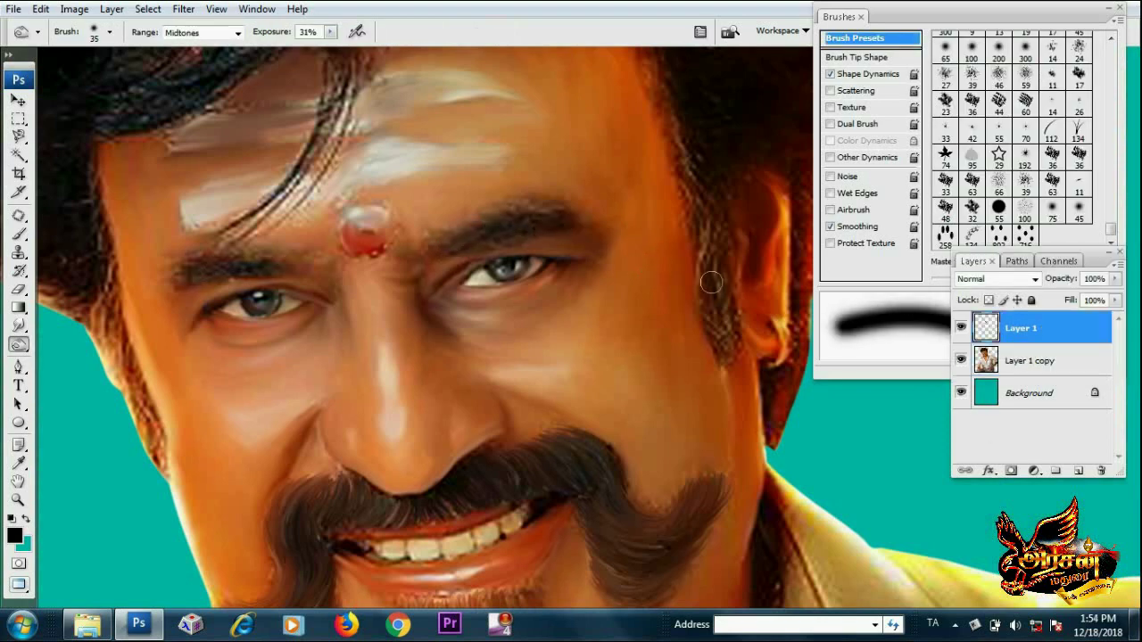
pyautogui.press('r')
pyautogui.scroll(1, 496, 237)
pyautogui.press('[')
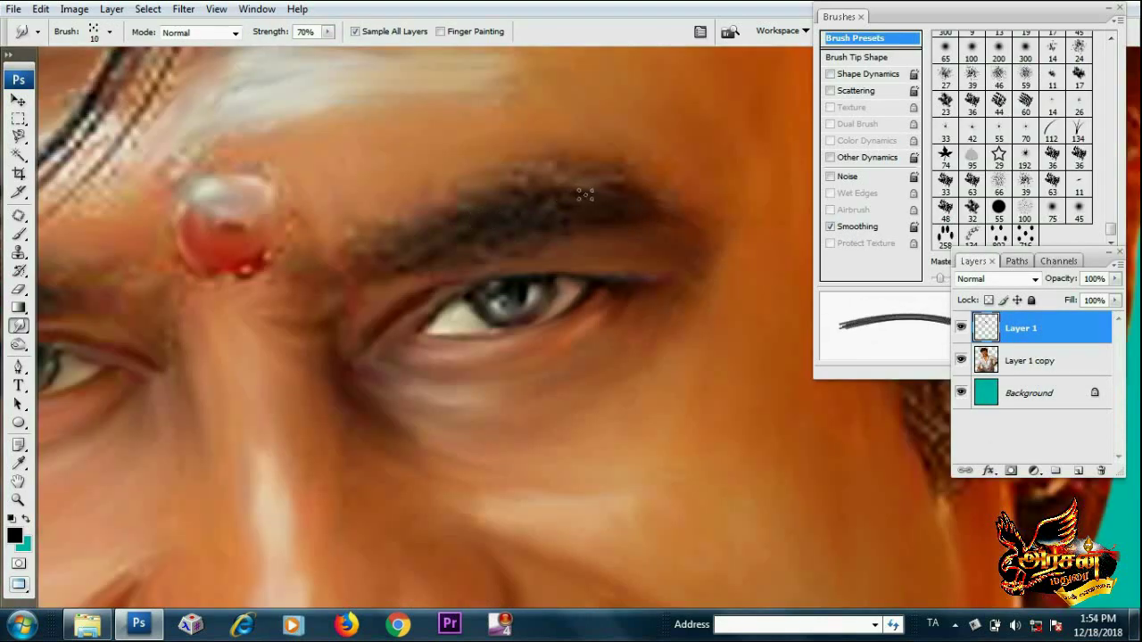
pyautogui.press('[')
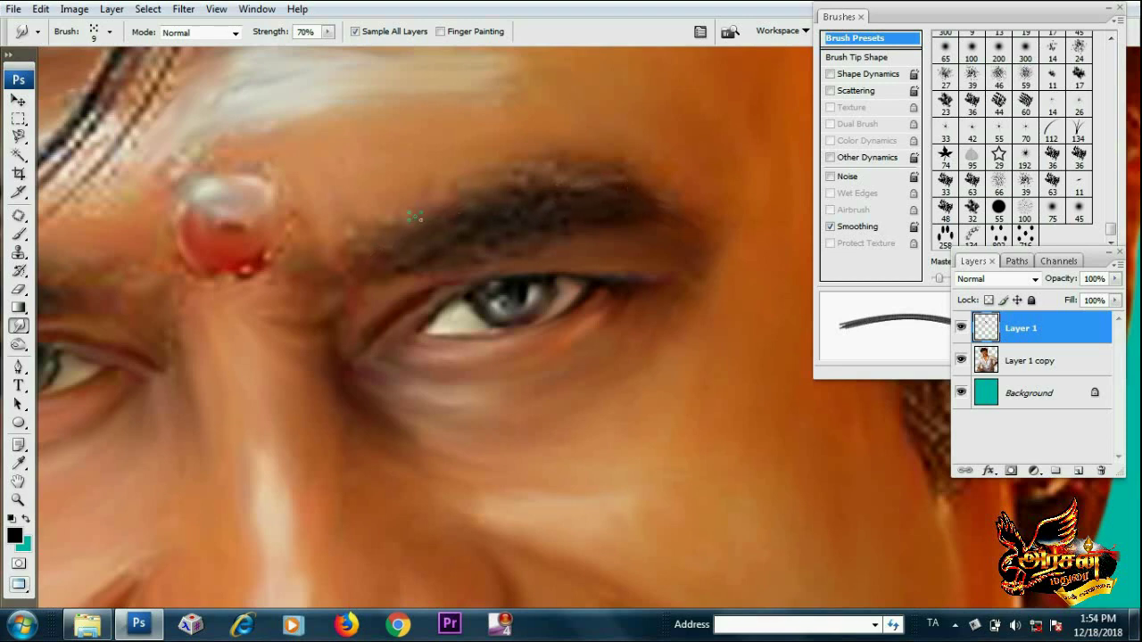
pyautogui.press(']')
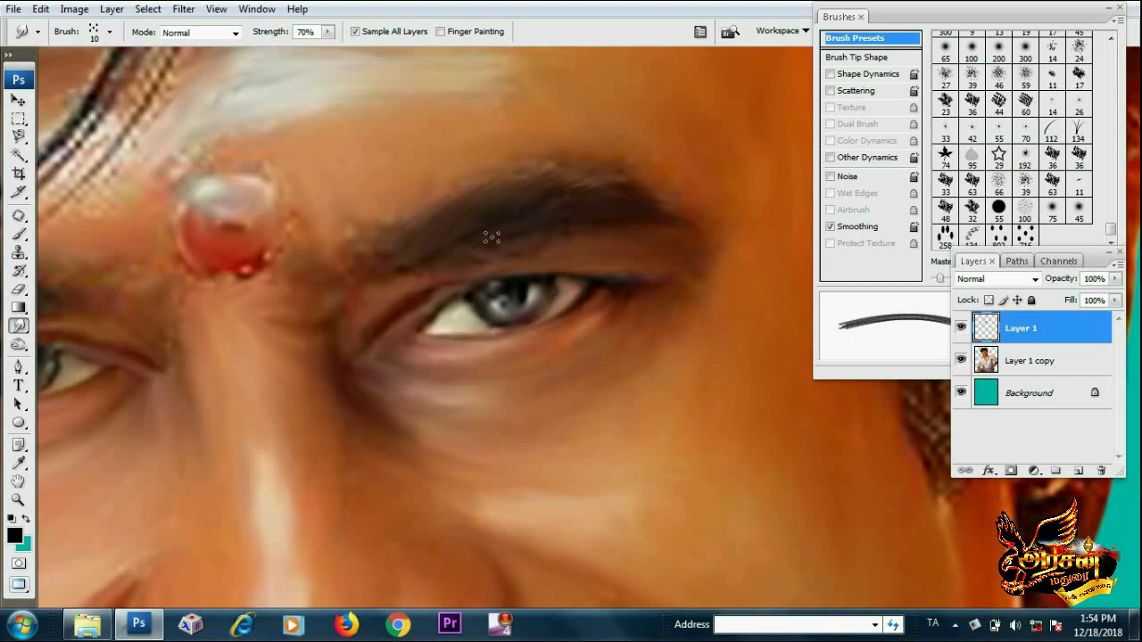
# Load the 20 px scatter brush tip, adjust smudge strength, and resize the brush to 9 px
pyautogui.hscroll(-5, 286, 312)
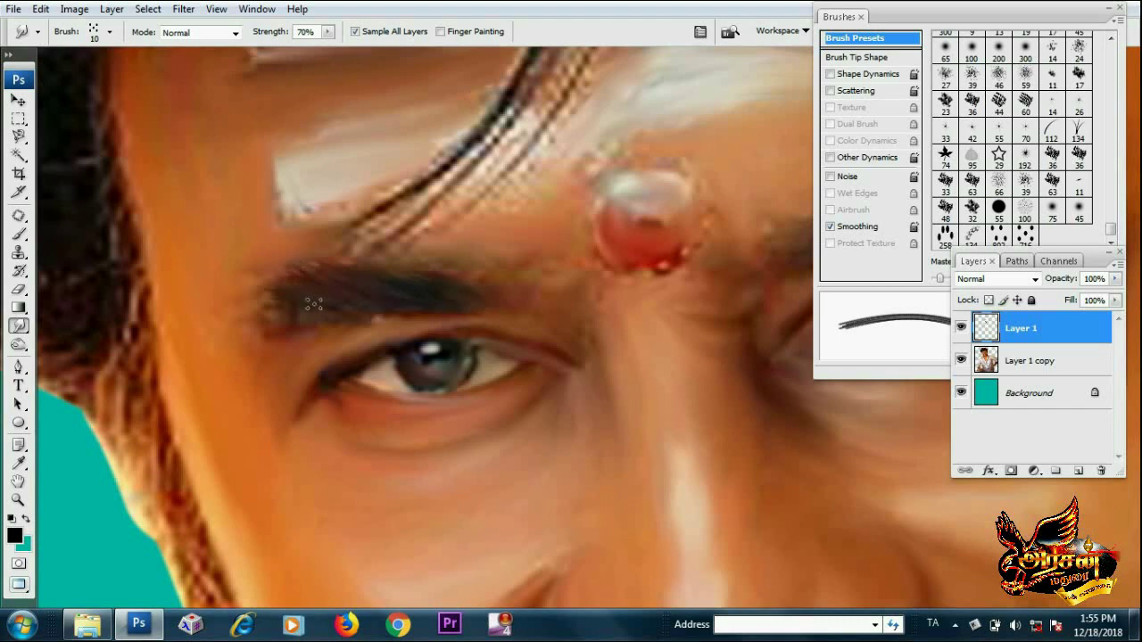
pyautogui.click(1026, 208)
pyautogui.press('[')
pyautogui.press('[')
pyautogui.press('[')
pyautogui.press('6')
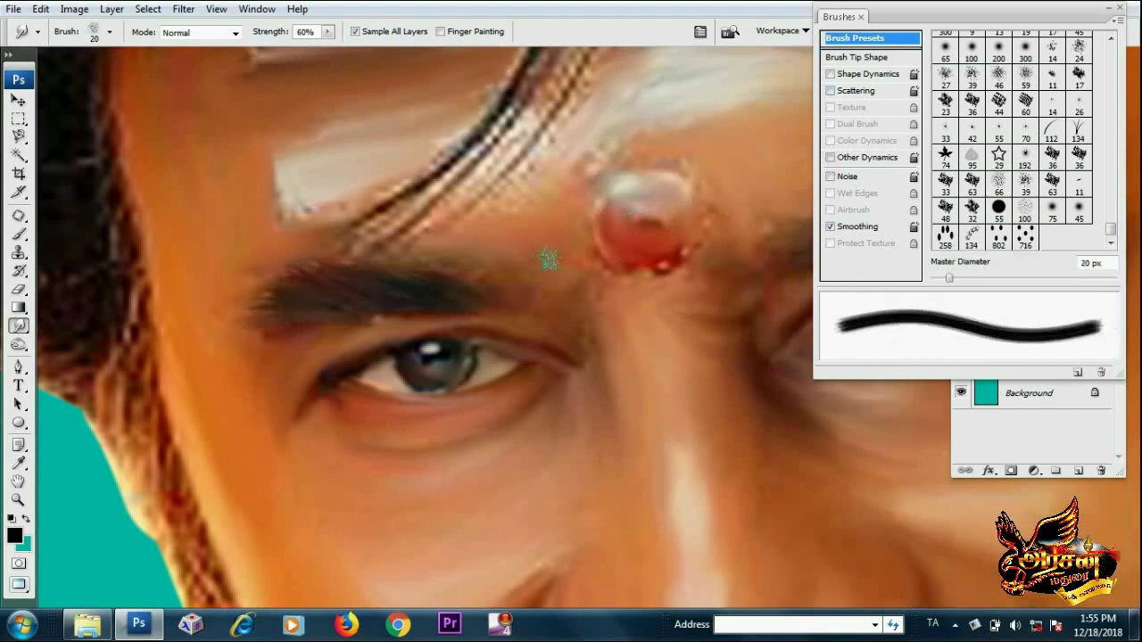
pyautogui.scroll(-1, 554, 270)
pyautogui.scroll(-1, 419, 288)
pyautogui.scroll(-2, 505, 262)
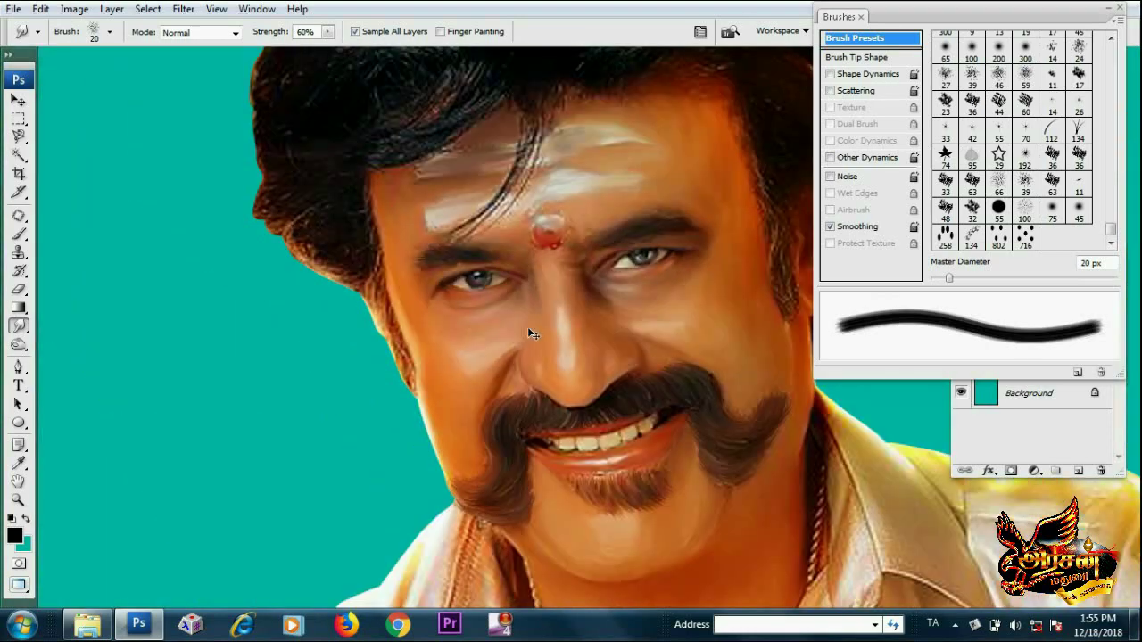
pyautogui.scroll(4, 528, 327)
pyautogui.press(']')
pyautogui.press(']')
pyautogui.press(']')
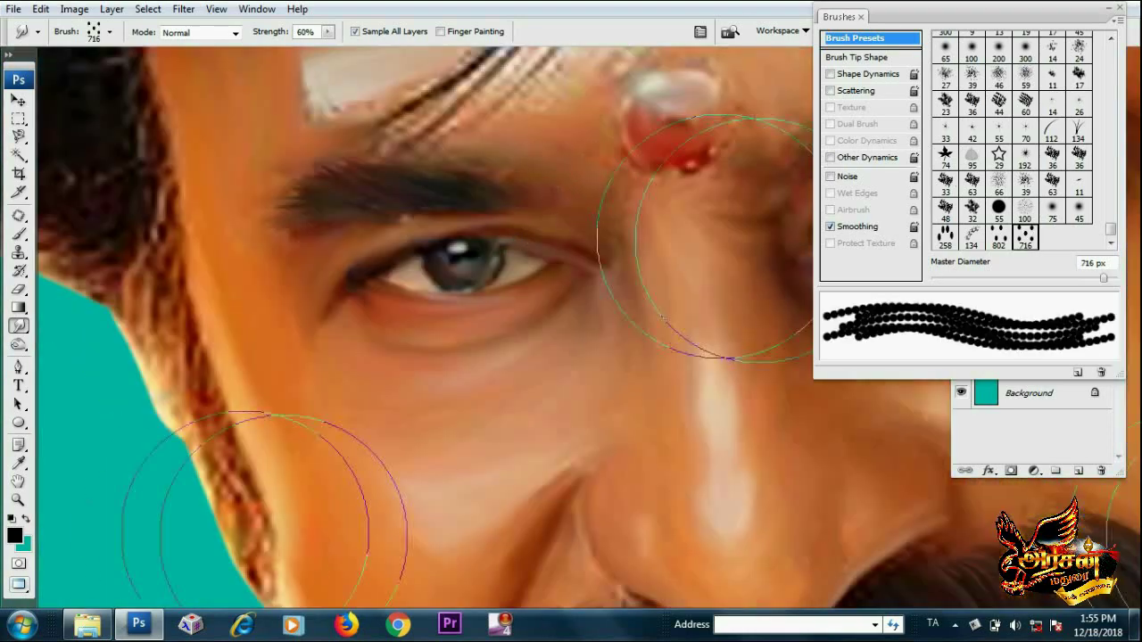
pyautogui.press('[')
pyautogui.press('[')
pyautogui.press('[')
pyautogui.press('[')
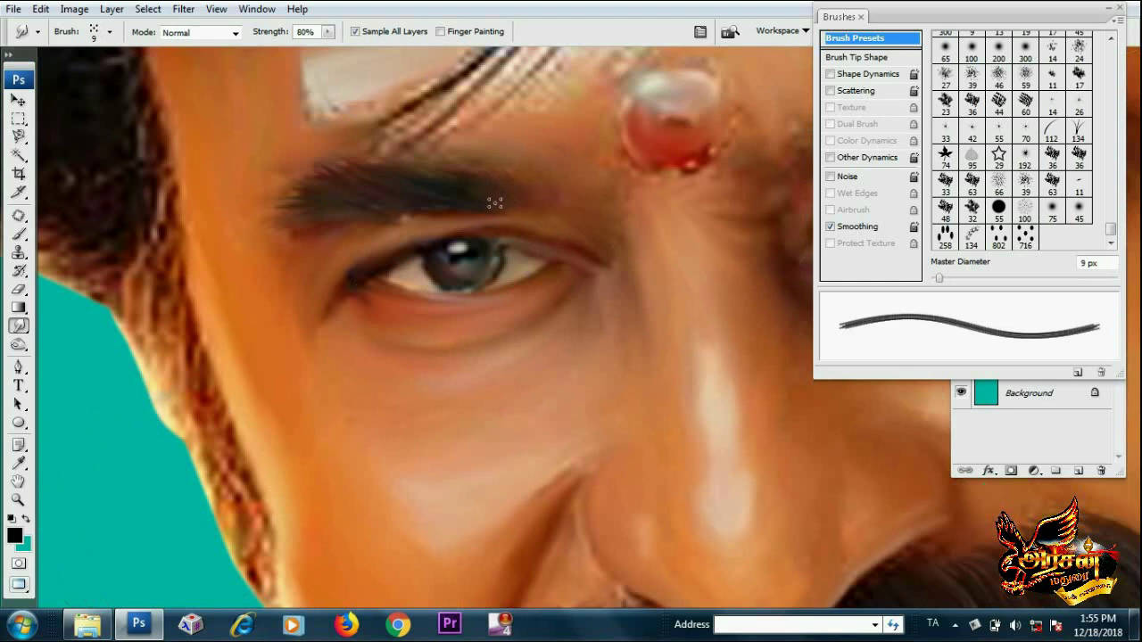
# With a 15 px brush, smudge away the light specks along the lower lip under the moustache
pyautogui.hscroll(2, 654, 186)
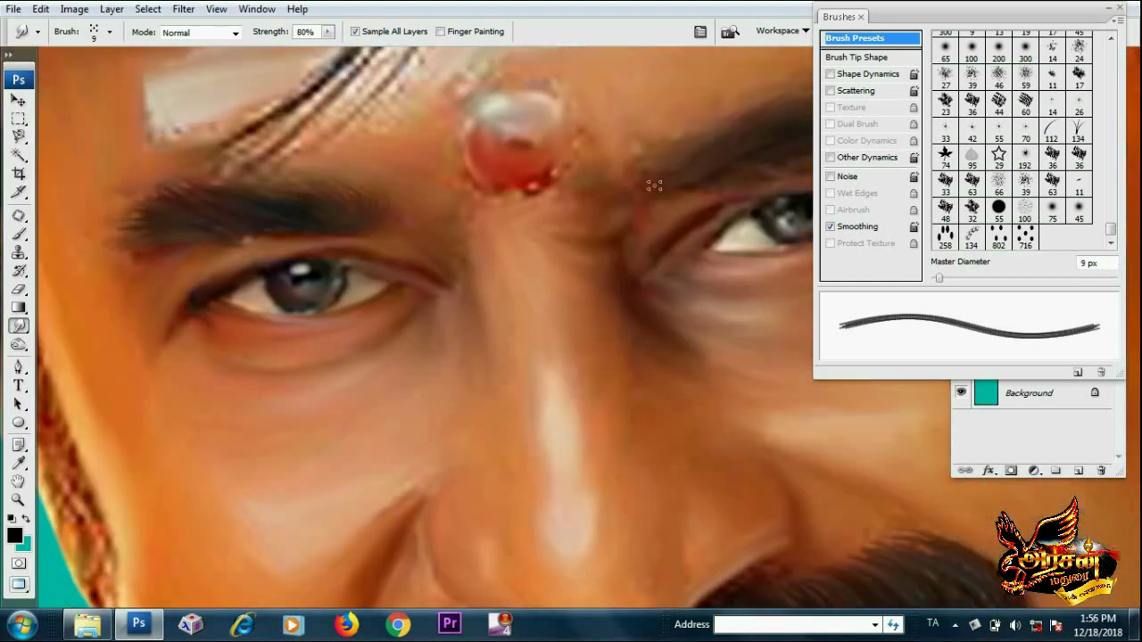
pyautogui.hscroll(-2, 323, 214)
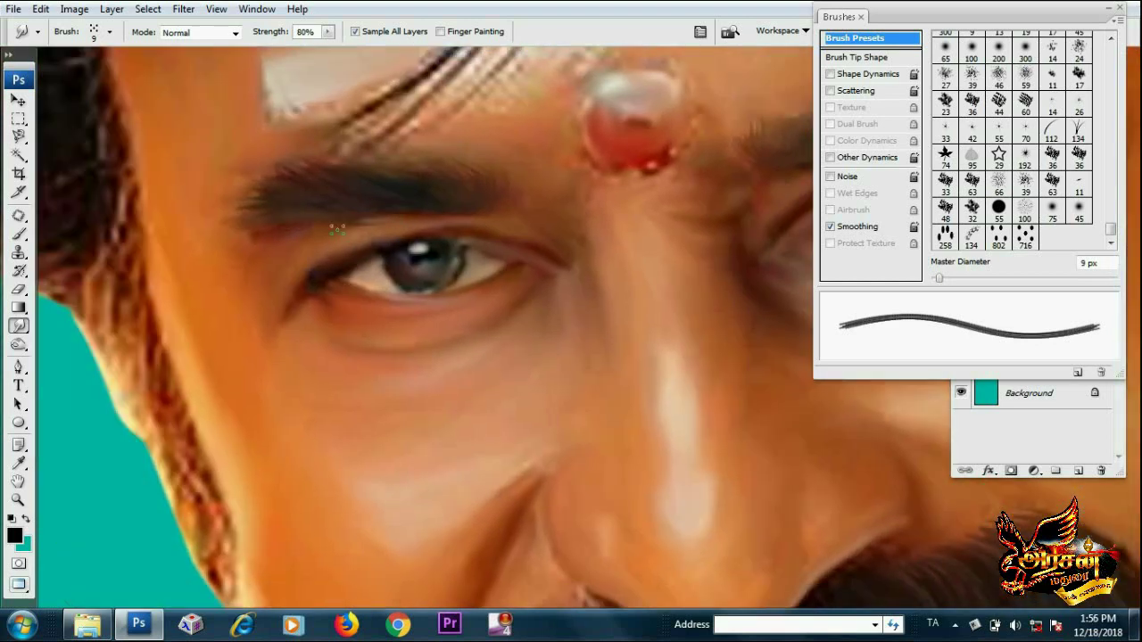
pyautogui.moveTo(385, 350); pyautogui.dragTo(362, 234)
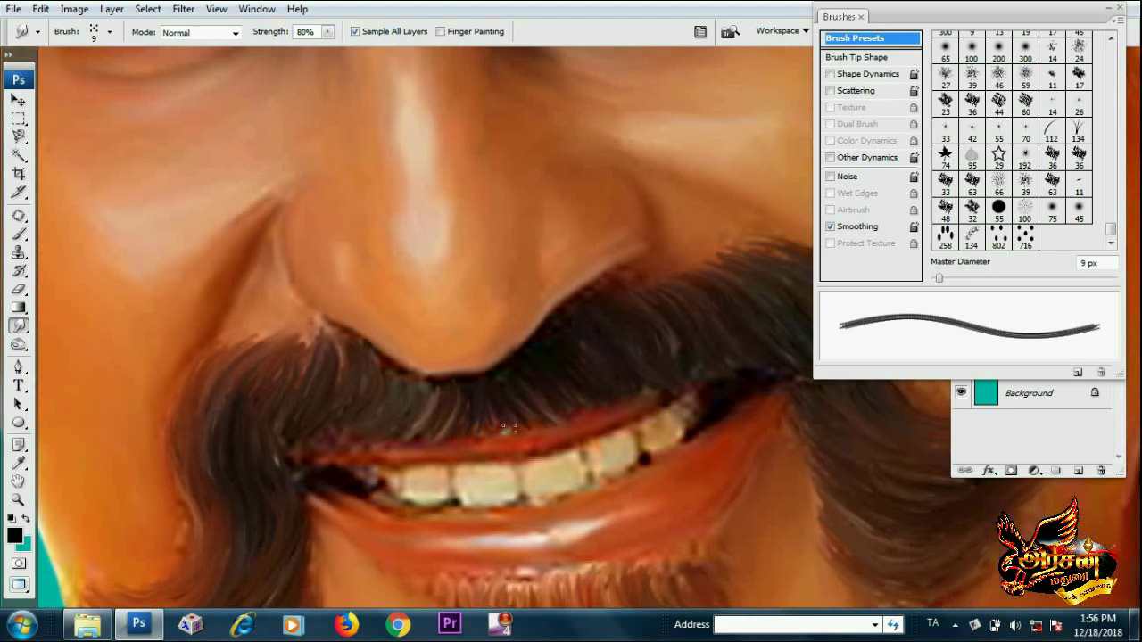
pyautogui.scroll(-2, 394, 412)
pyautogui.hscroll(1, 394, 413)
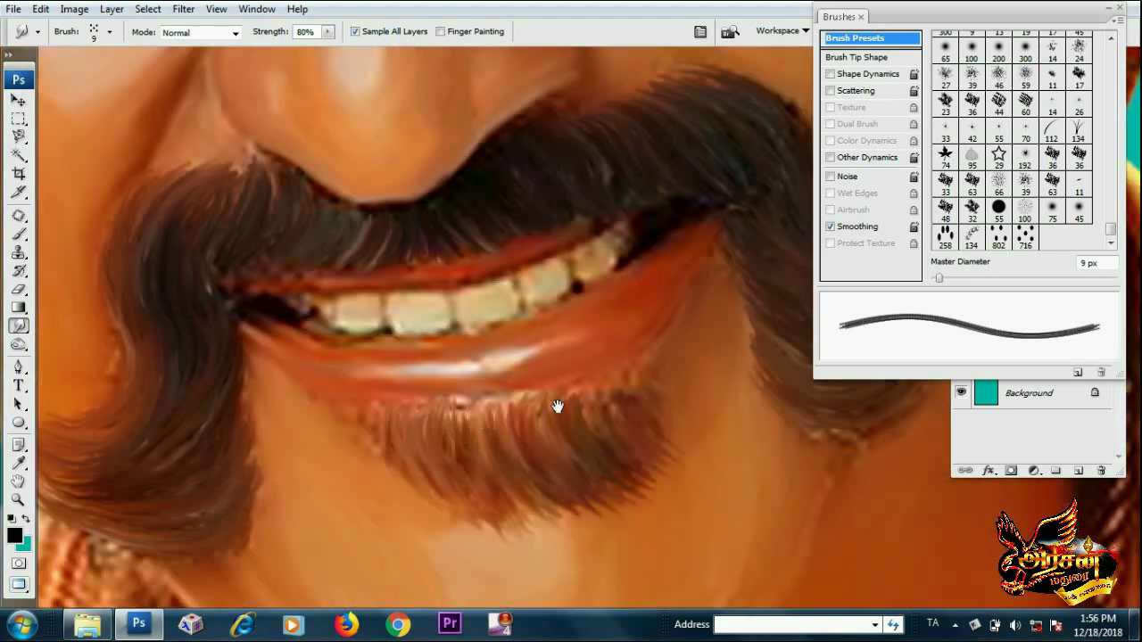
pyautogui.moveTo(557, 407); pyautogui.dragTo(209, 416)
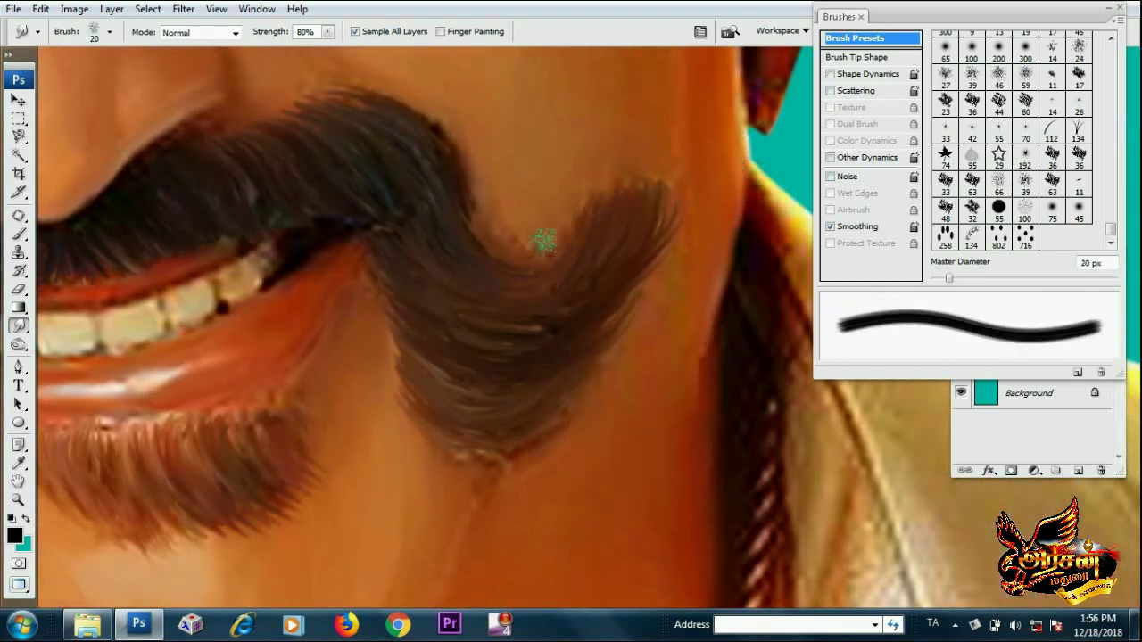
pyautogui.scroll(-1, 468, 482)
pyautogui.hscroll(-5, 468, 482)
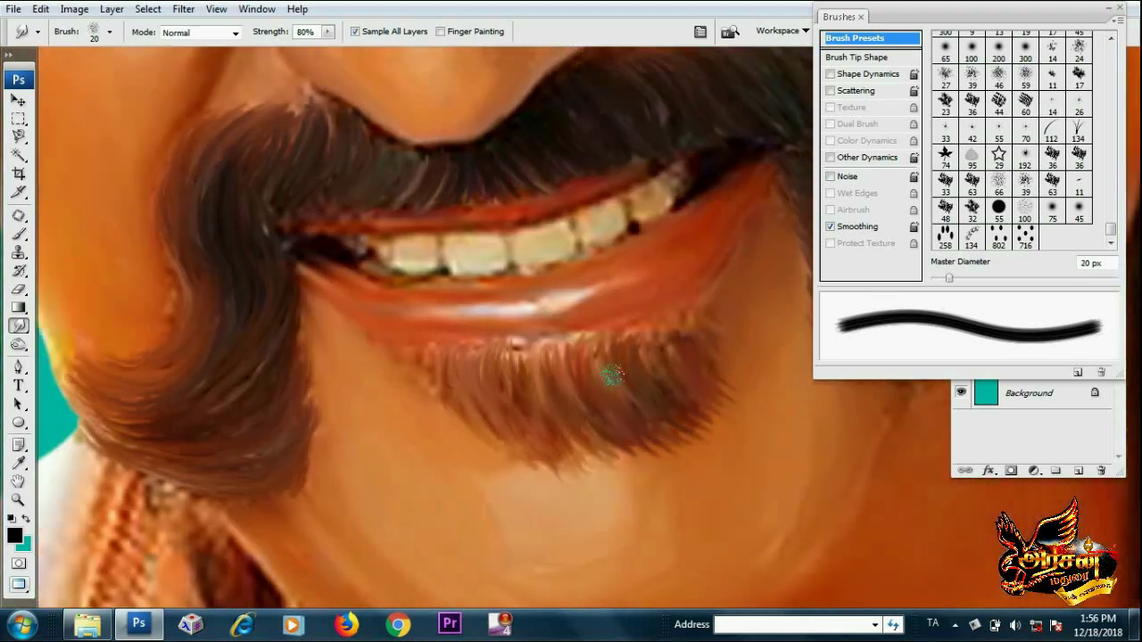
pyautogui.press('[')
pyautogui.moveTo(631, 334); pyautogui.dragTo(413, 379)
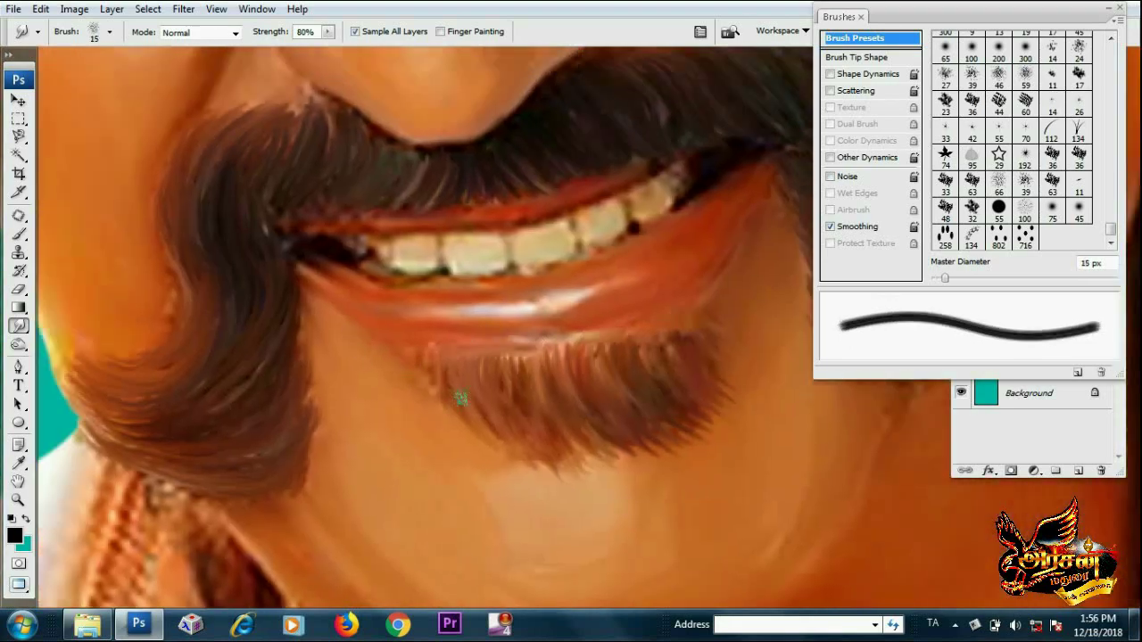
pyautogui.hscroll(-3, 461, 398)
pyautogui.scroll(3, 584, 411)
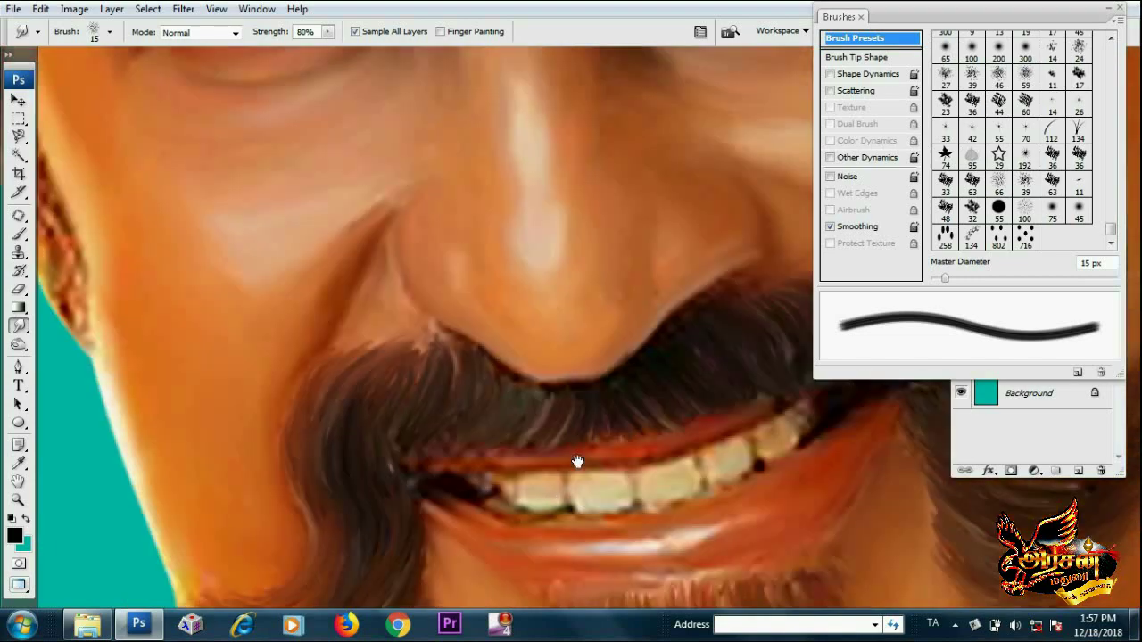
pyautogui.scroll(5, 624, 491)
pyautogui.scroll(4, 620, 368)
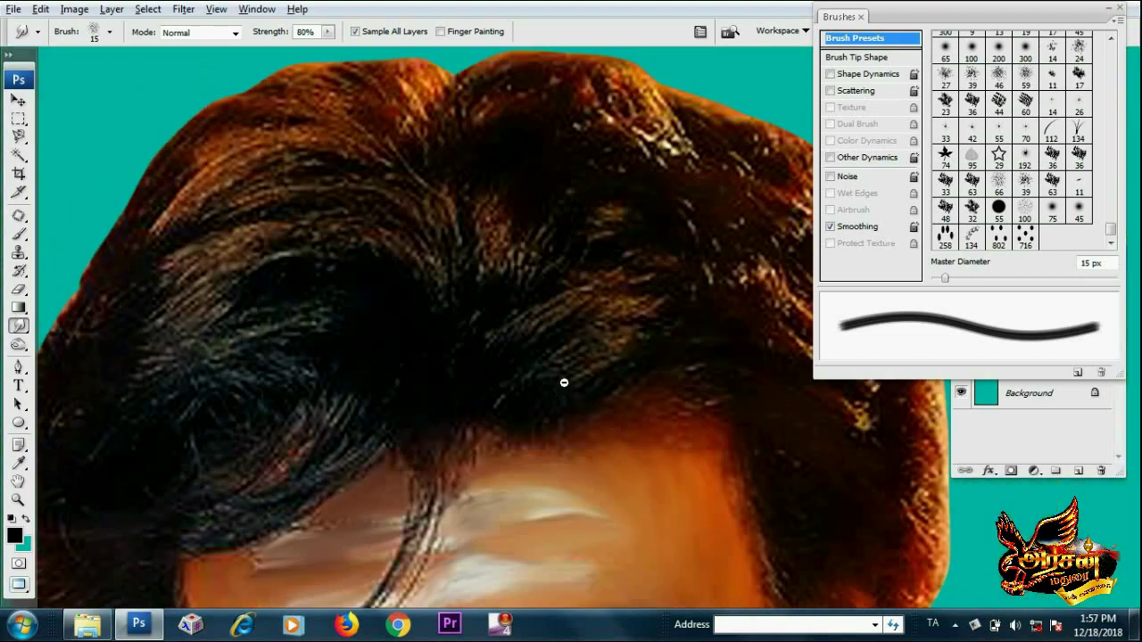
# Merge Layer 1 copy with Layer 1, temporarily hiding then re-showing the teal Background
pyautogui.keyDown('alt'); pyautogui.click(564, 382); pyautogui.keyUp('alt')
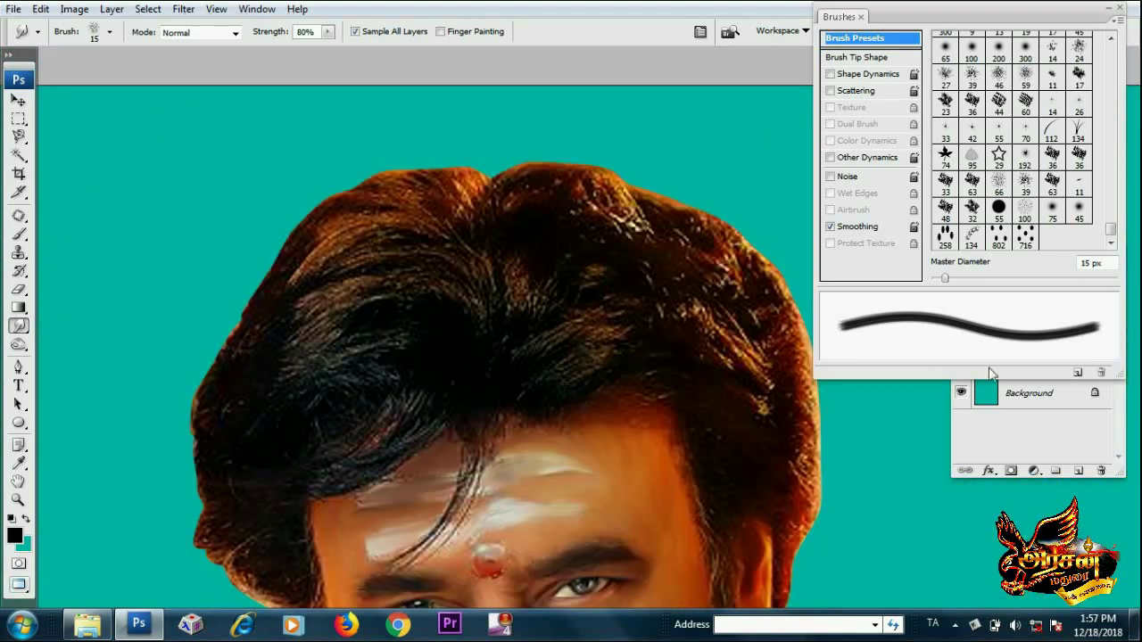
pyautogui.click(998, 420)
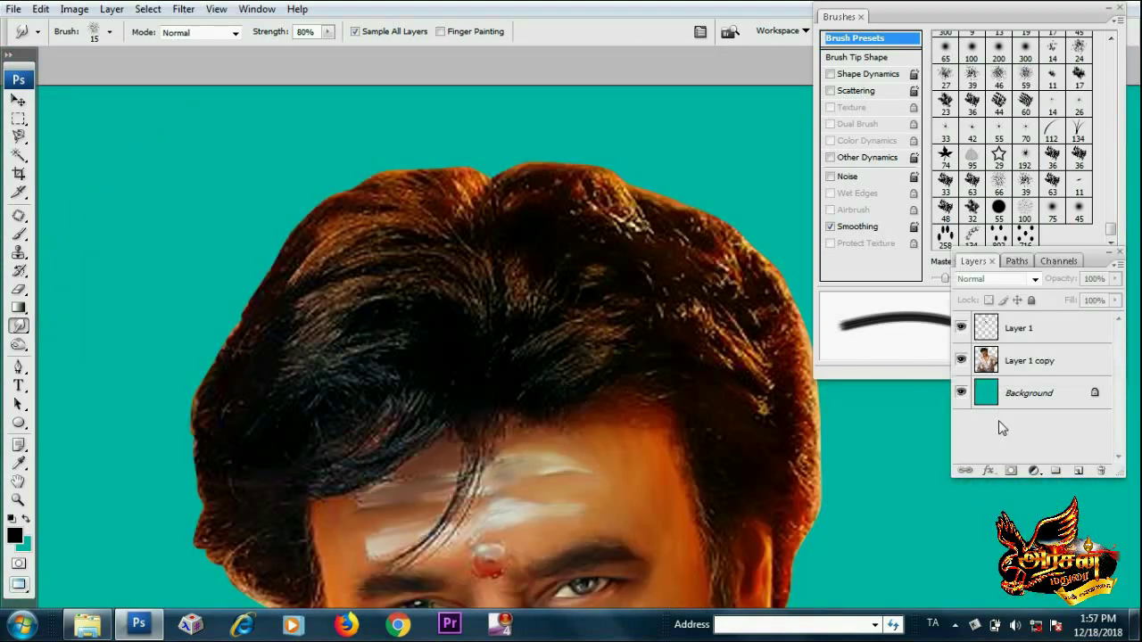
pyautogui.click(1029, 359)
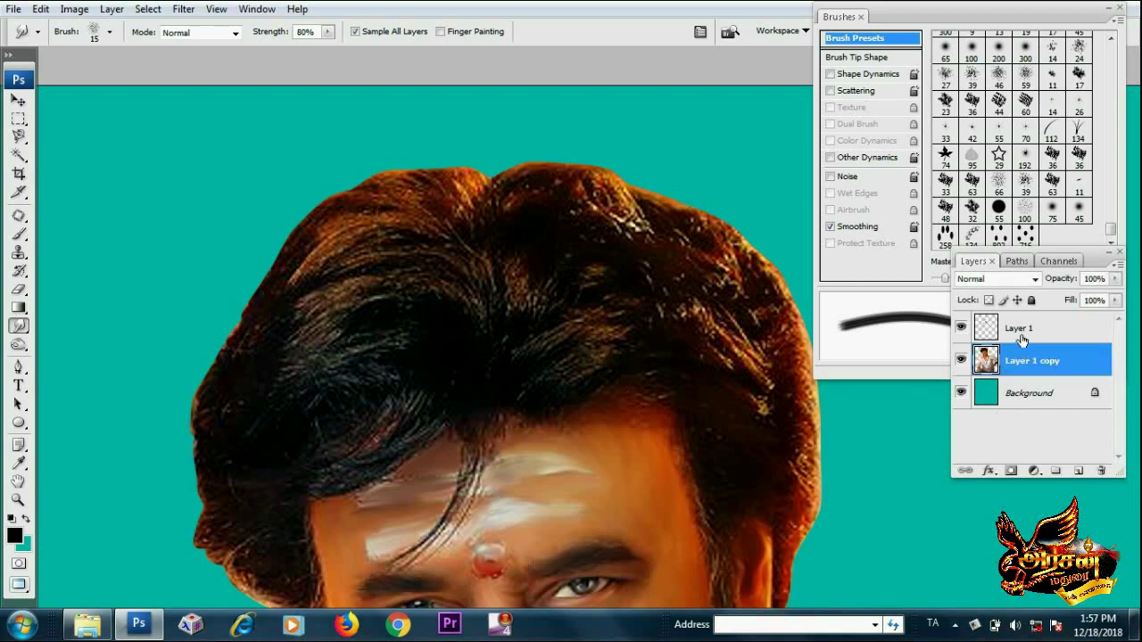
pyautogui.click(961, 394)
pyautogui.scroll(-5, 959, 393)
pyautogui.scroll(-5, 959, 393)
pyautogui.scroll(-1, 960, 393)
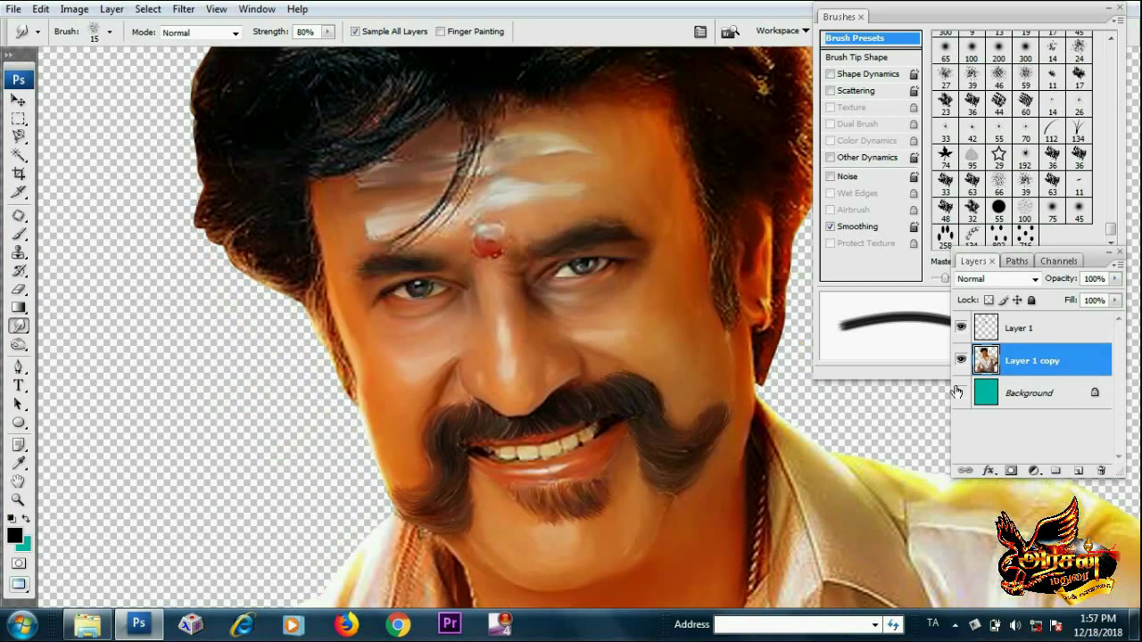
pyautogui.keyDown('ctrl'); pyautogui.click(1007, 340); pyautogui.keyUp('ctrl')
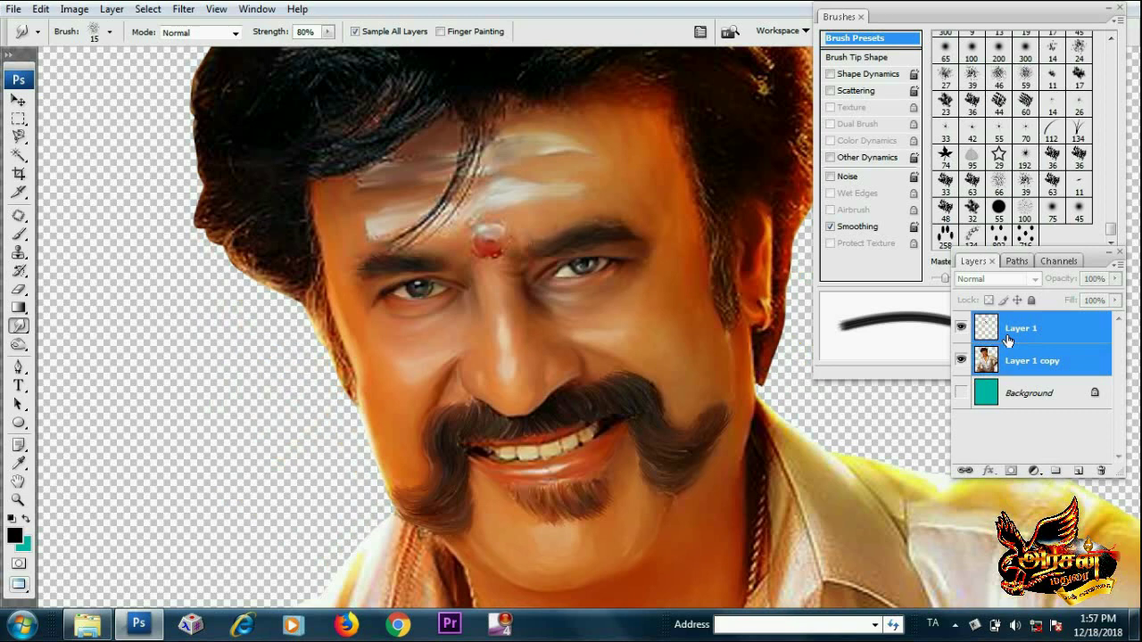
pyautogui.hotkey('ctrl', 'e')
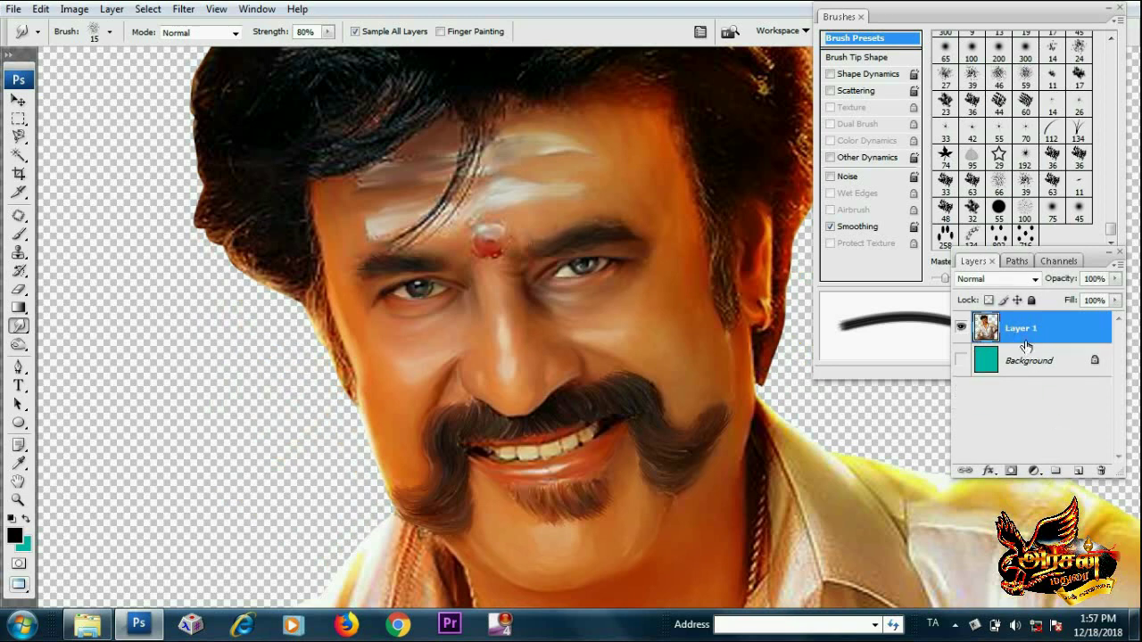
pyautogui.click(962, 359)
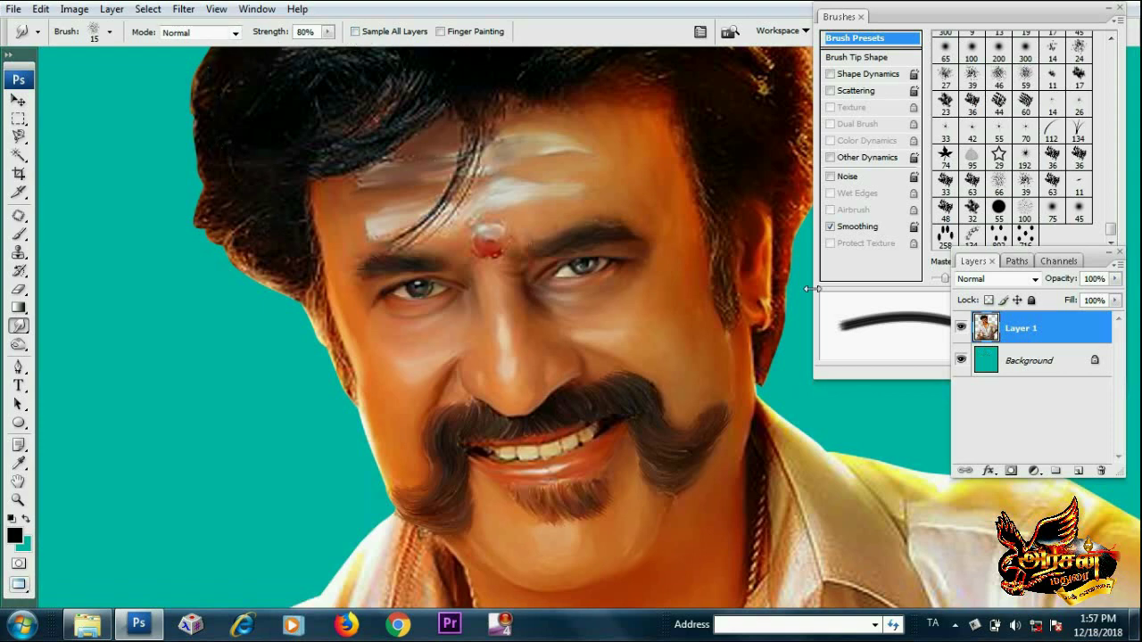
# Add a new Layer 2 and clip it to the portrait layer
pyautogui.click(1079, 471)
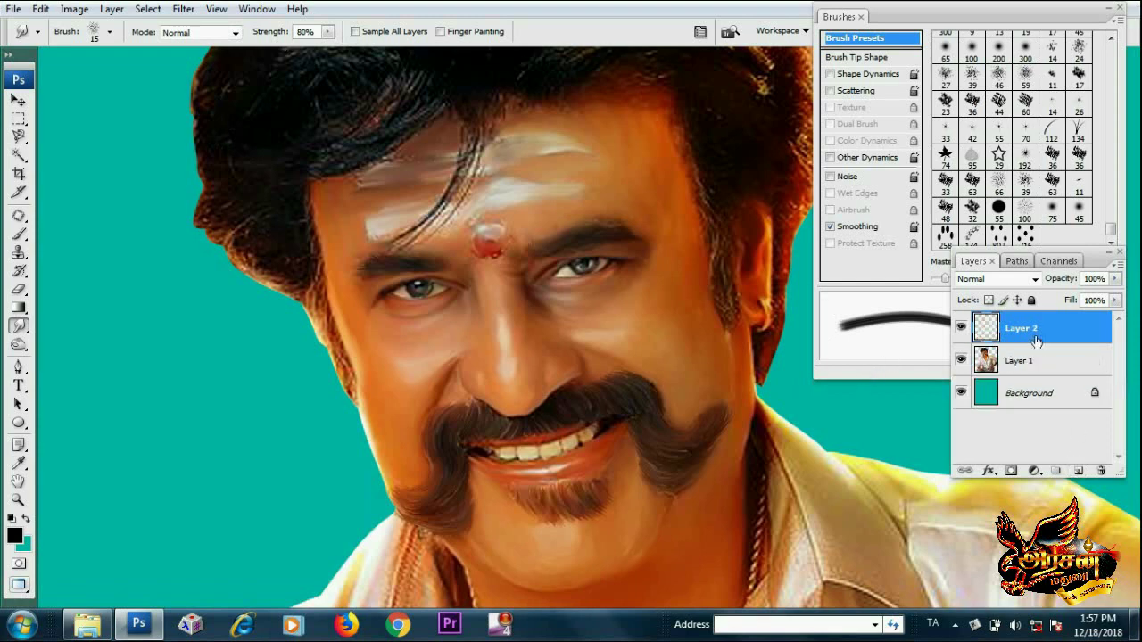
pyautogui.rightClick(1028, 326)
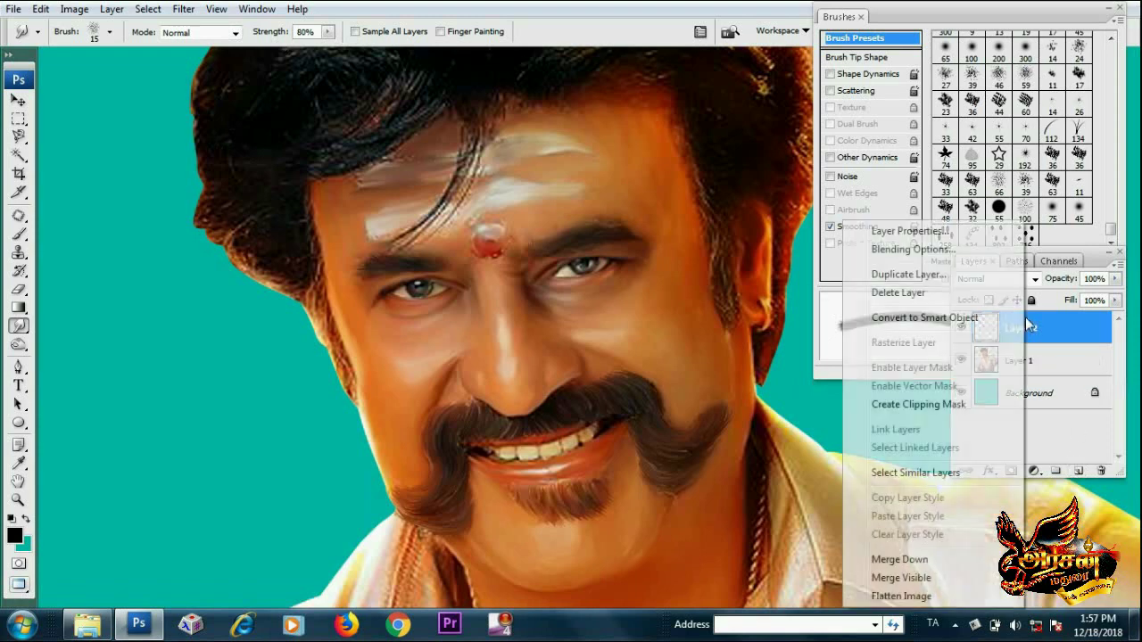
pyautogui.click(945, 408)
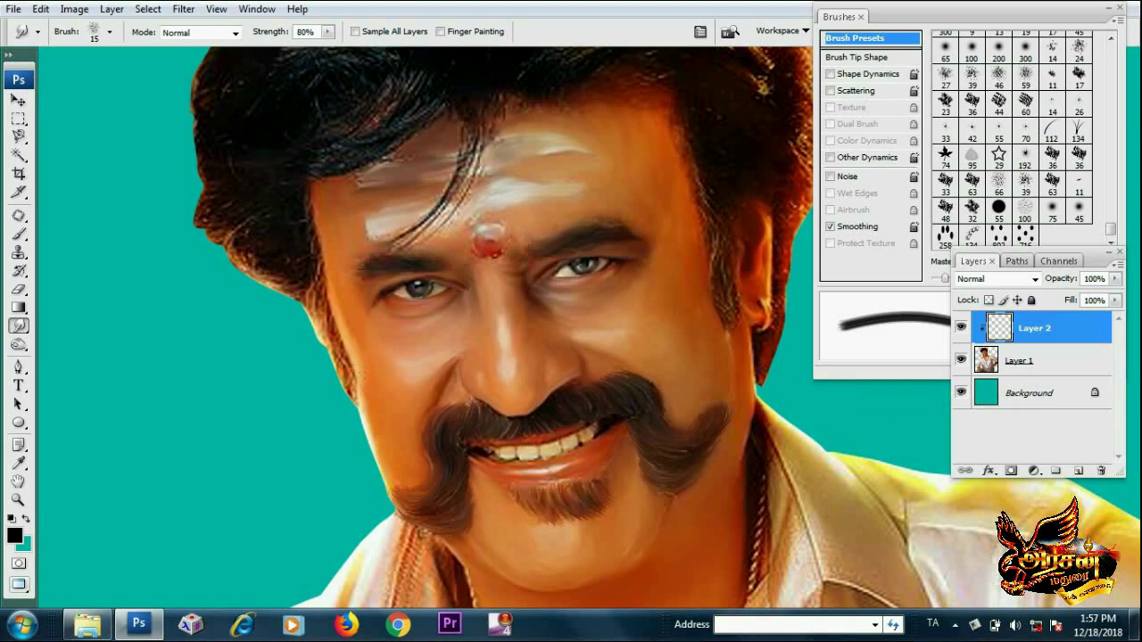
# Set the foreground colour to bright blue #1e00ff
pyautogui.keyDown('alt'); pyautogui.click(313, 327); pyautogui.keyUp('alt')
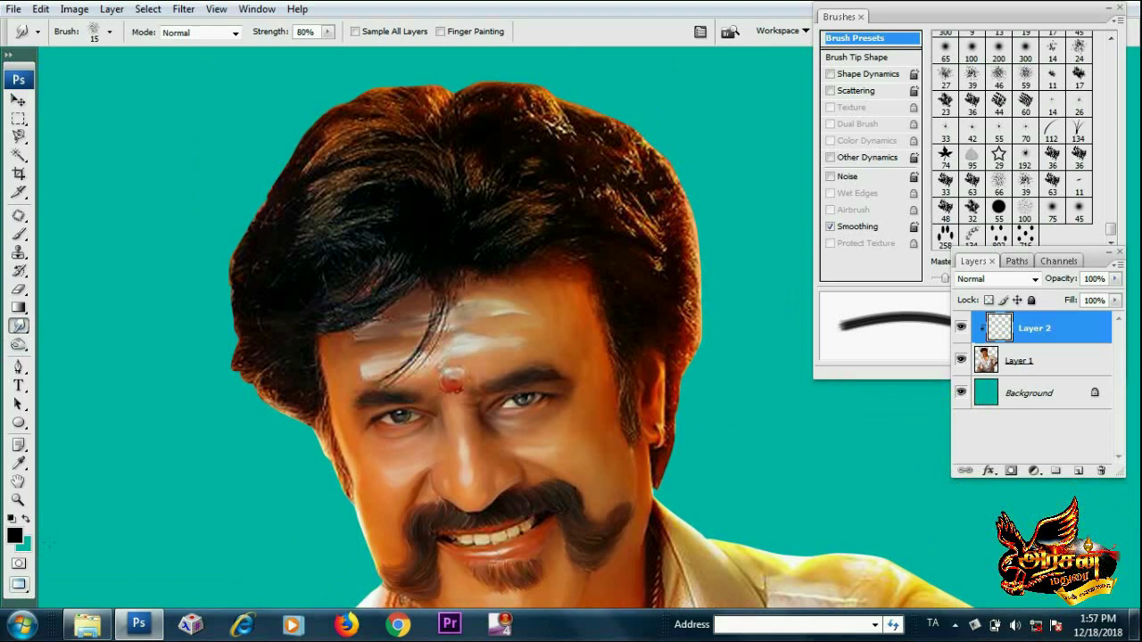
pyautogui.click(16, 539)
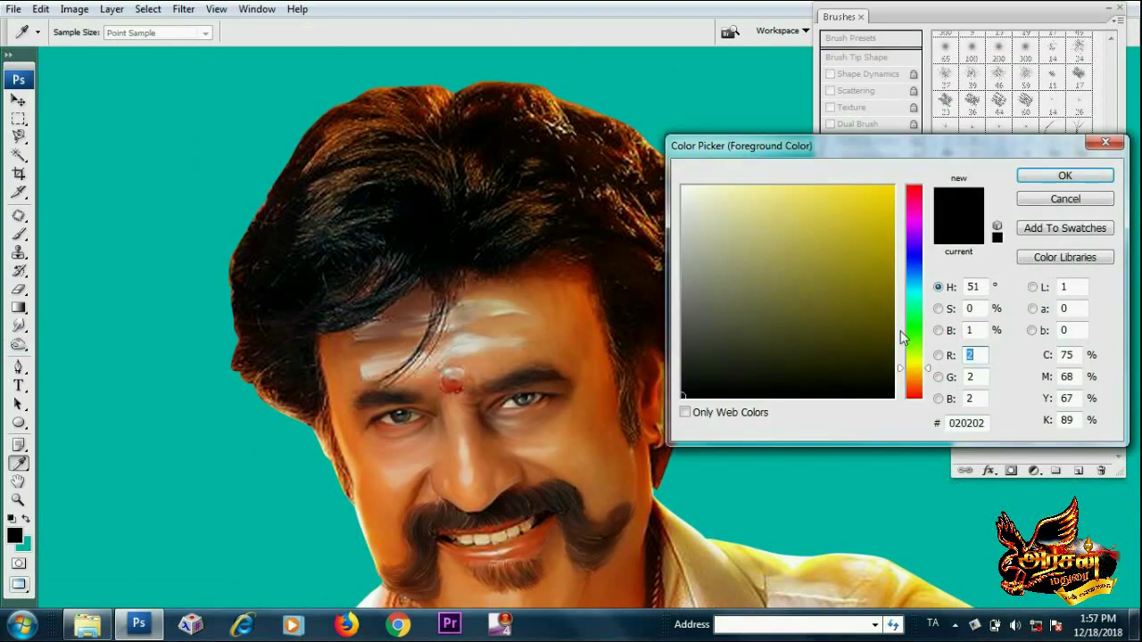
pyautogui.moveTo(900, 330); pyautogui.dragTo(912, 324)
pyautogui.click(913, 253)
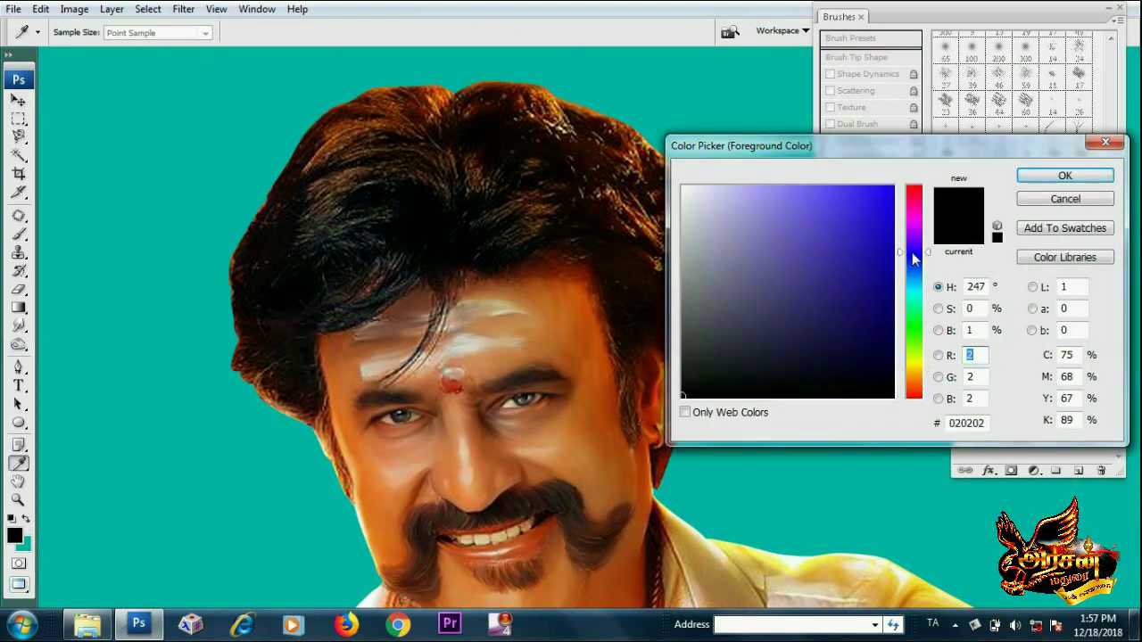
pyautogui.click(892, 196)
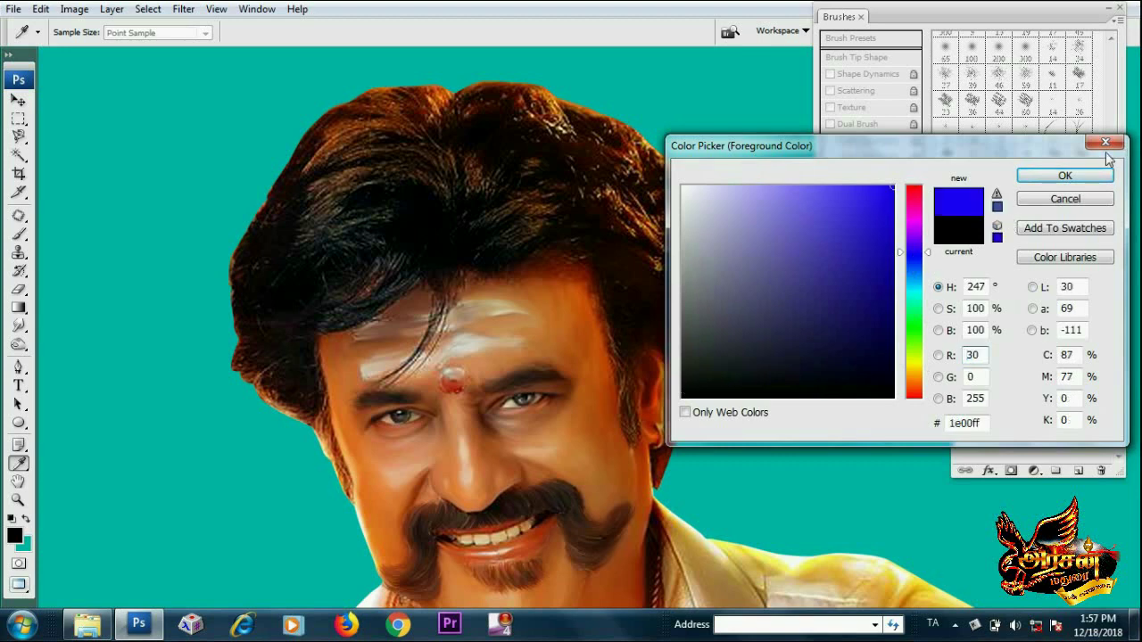
pyautogui.click(1038, 183)
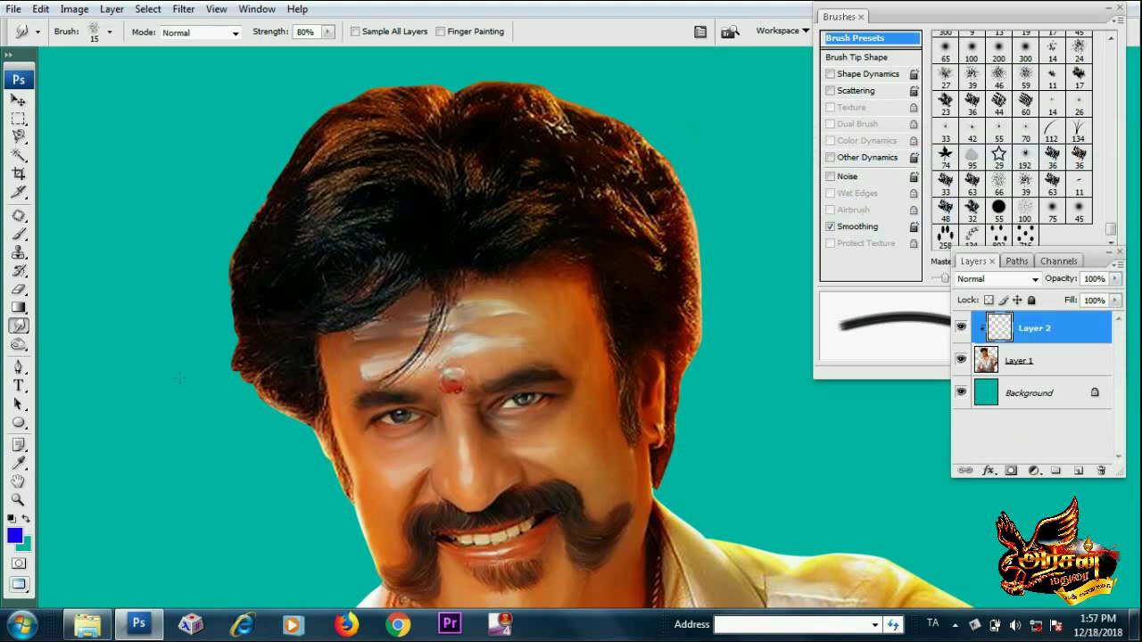
# Paint blue with a soft brush over the hair's left side, top and right side on Layer 2
pyautogui.click(19, 238)
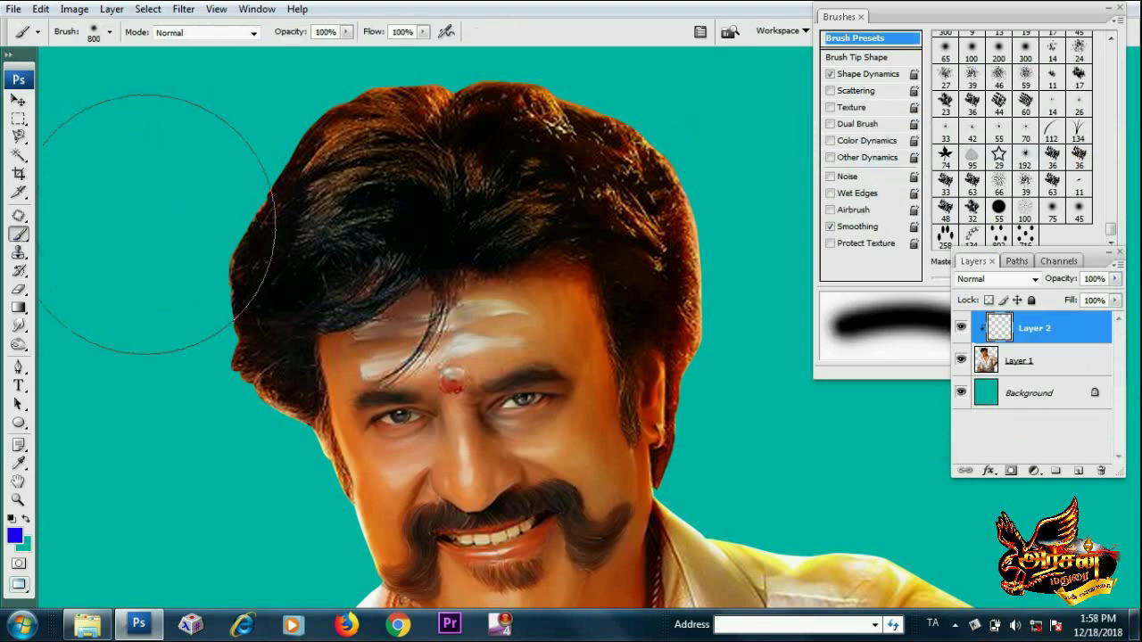
pyautogui.press('[')
pyautogui.press('[')
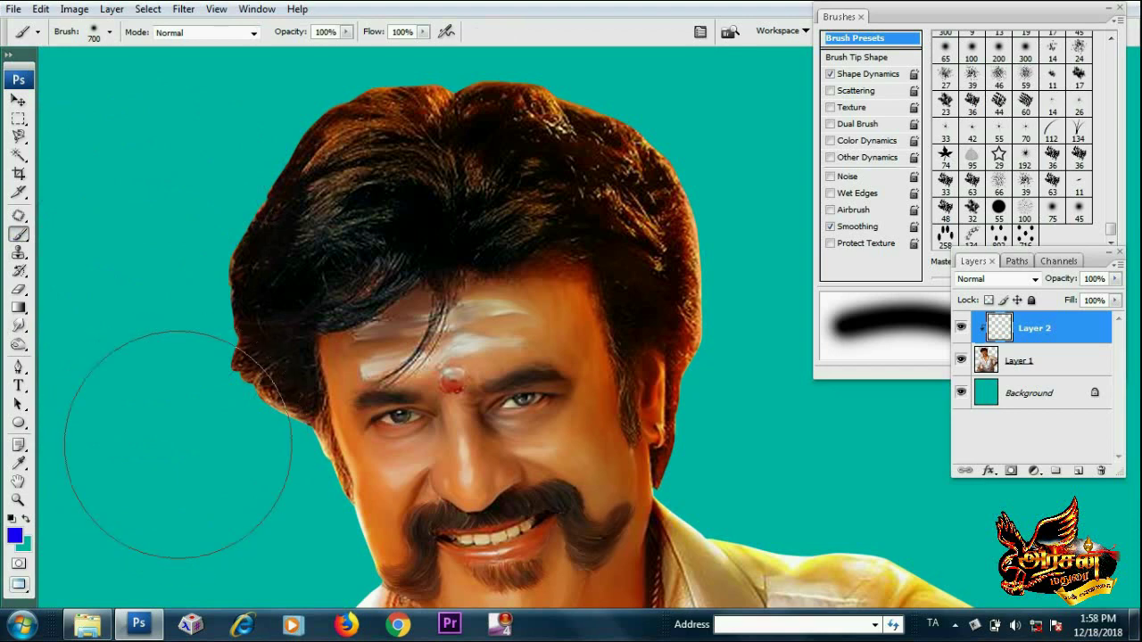
pyautogui.press('[')
pyautogui.press('[')
pyautogui.press('[')
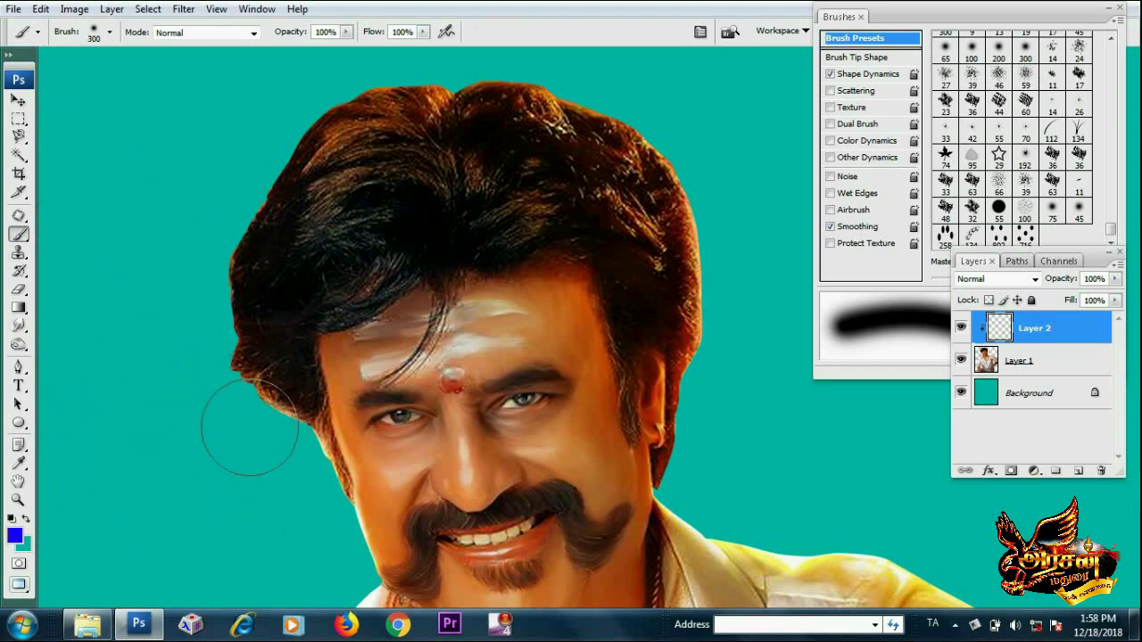
pyautogui.moveTo(250, 426)
pyautogui.mouseDown()
pyautogui.moveTo(209, 312)
pyautogui.moveTo(293, 138)
pyautogui.mouseUp()
pyautogui.moveTo(235, 194)
pyautogui.mouseDown()
pyautogui.moveTo(340, 134)
pyautogui.moveTo(608, 57)
pyautogui.mouseUp()
pyautogui.moveTo(404, 80)
pyautogui.mouseDown()
pyautogui.moveTo(571, 85)
pyautogui.moveTo(701, 127)
pyautogui.moveTo(745, 259)
pyautogui.moveTo(732, 349)
pyautogui.mouseUp()
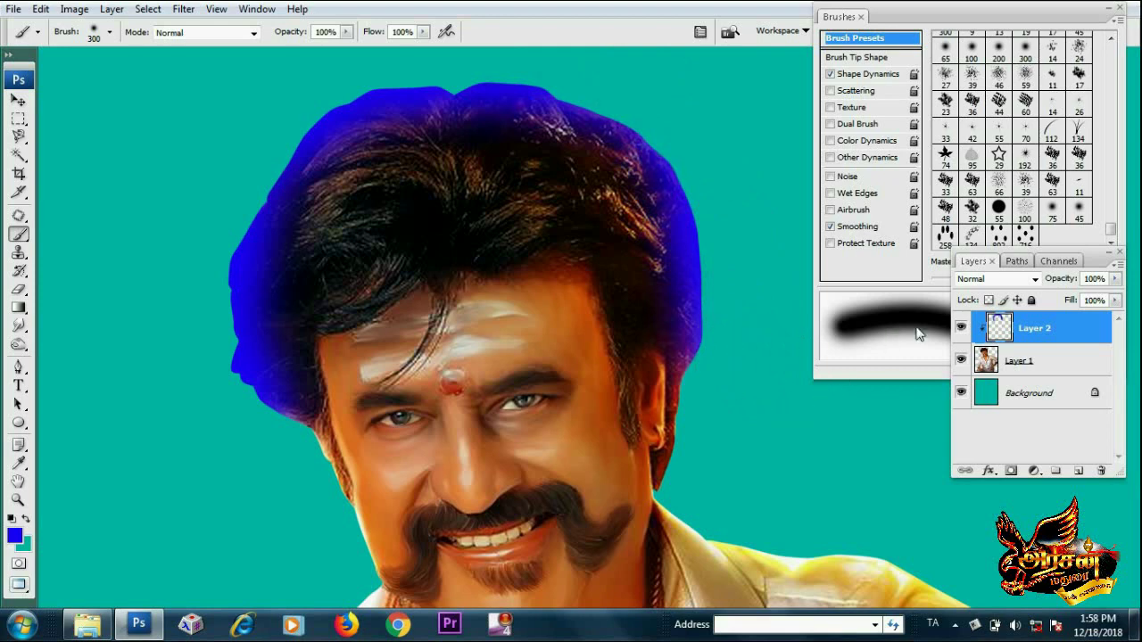
# Set Layer 2's blend mode to Color and bring its opacity to about 52%
pyautogui.click(965, 282)
pyautogui.click(971, 214)
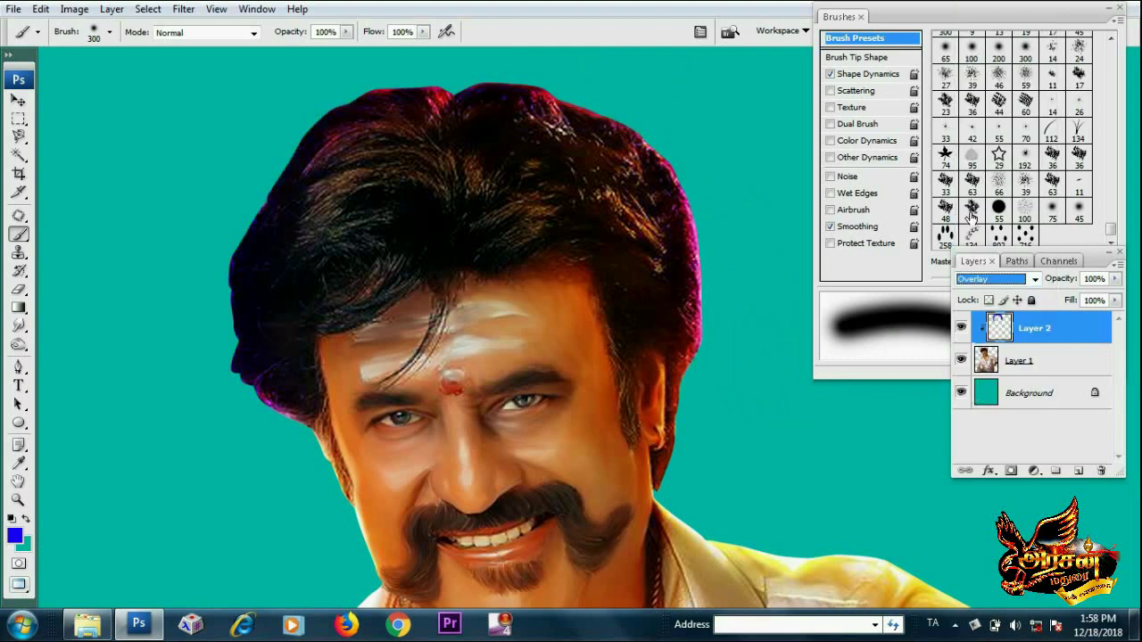
pyautogui.scroll(-1, 975, 281)
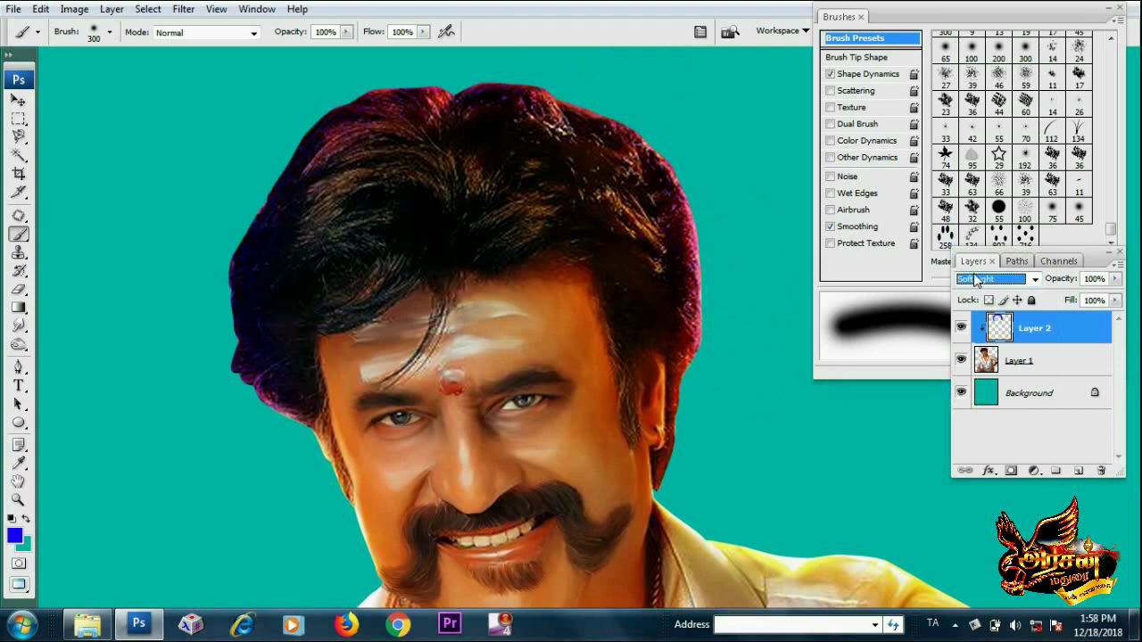
pyautogui.click(1033, 279)
pyautogui.click(973, 385)
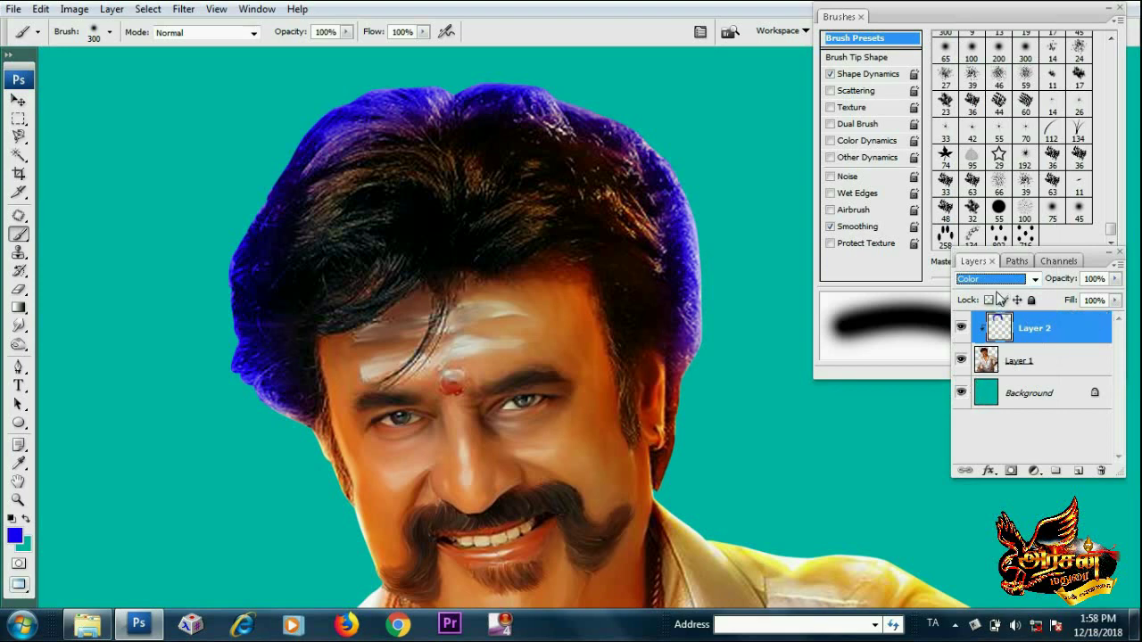
pyautogui.click(1116, 279)
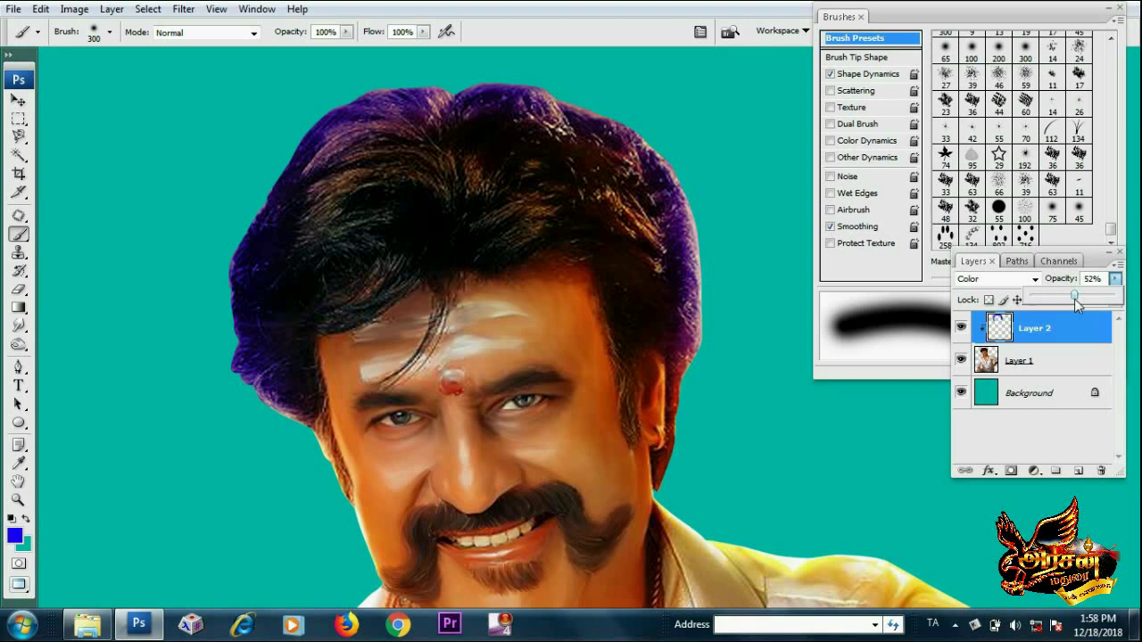
# Merge the blue tint into the portrait layer and select the Smudge tool with the 716 scattered brush
pyautogui.keyDown('shift'); pyautogui.click(1053, 361); pyautogui.keyUp('shift')
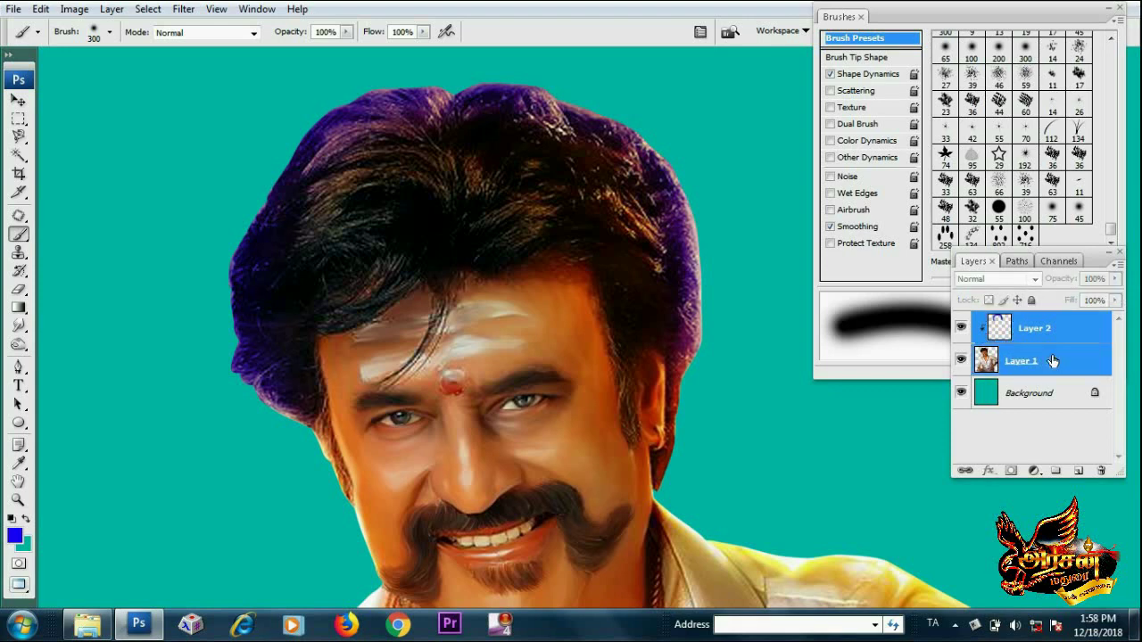
pyautogui.hotkey('ctrl', 'e')
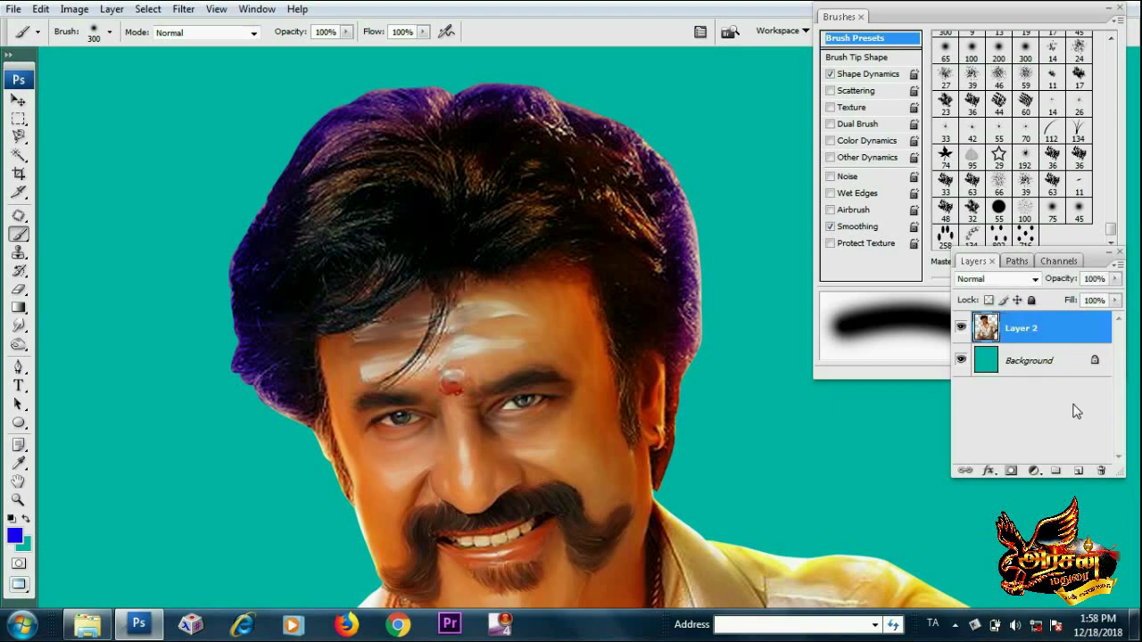
pyautogui.click(1025, 236)
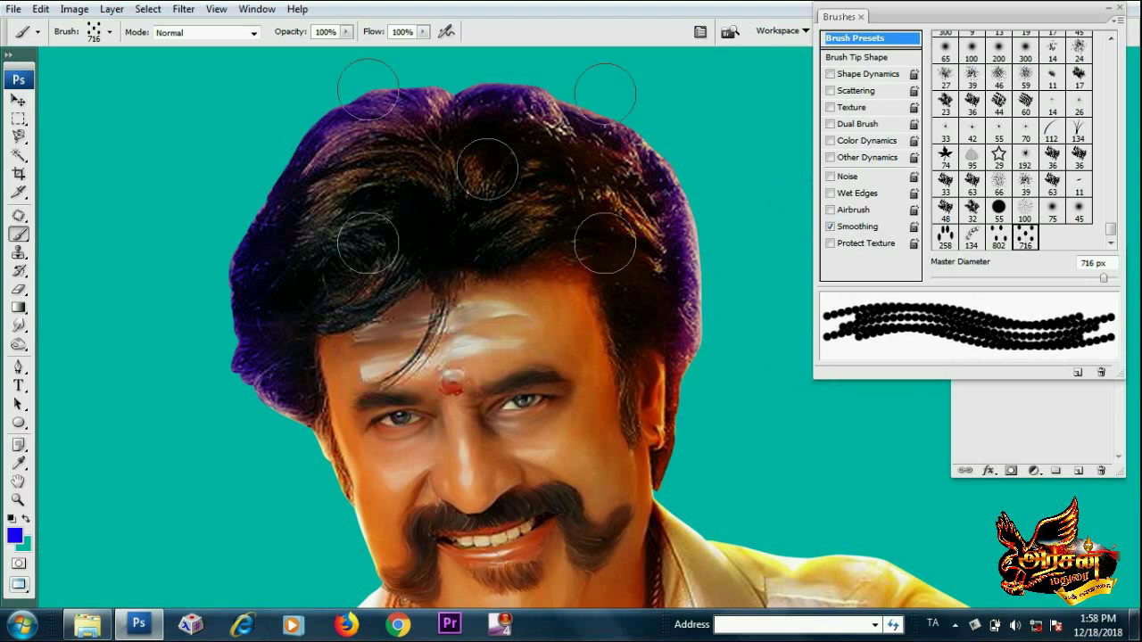
pyautogui.press('r')
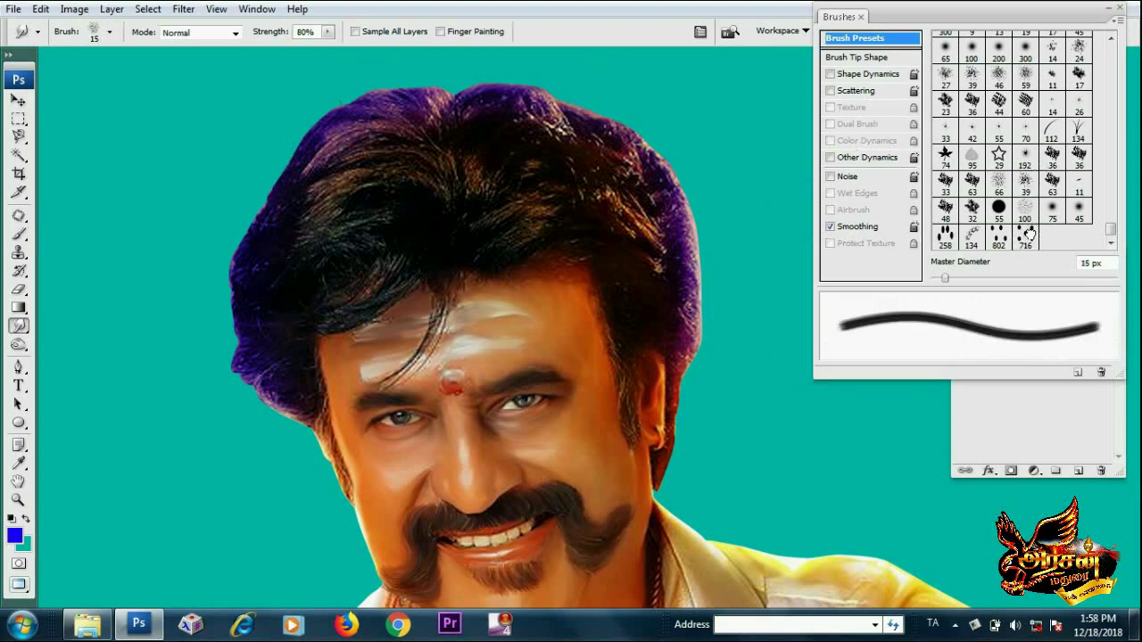
pyautogui.click(1027, 236)
# Shrink the smudge brush to 15 px and load the portrait layer's outline as a selection
pyautogui.scroll(1, 549, 107)
pyautogui.scroll(1, 549, 107)
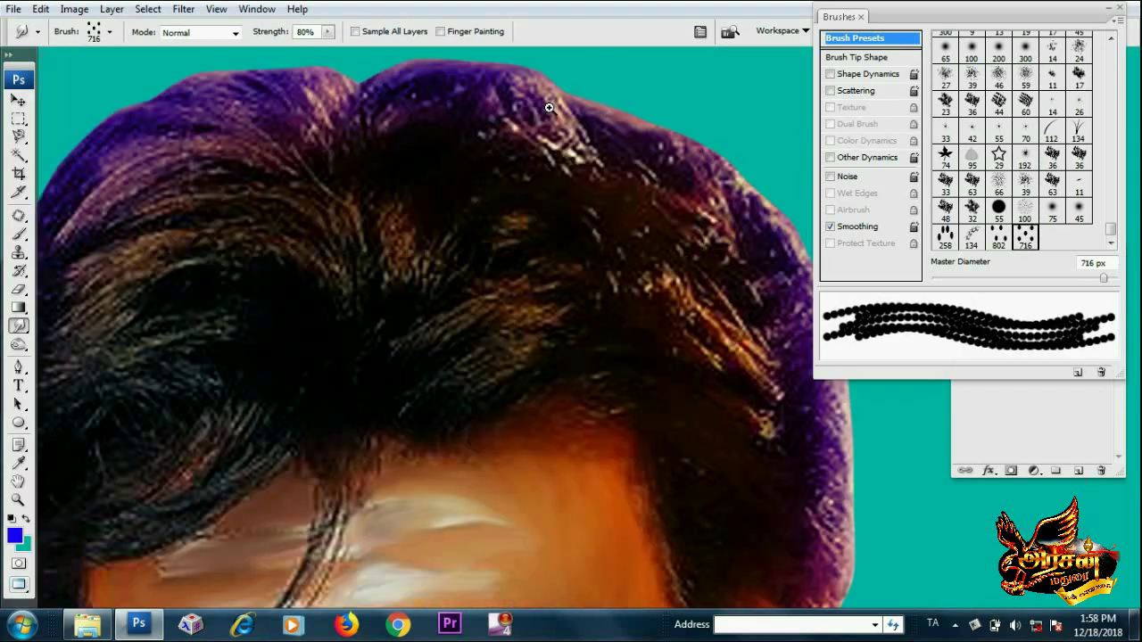
pyautogui.scroll(2, 545, 128)
pyautogui.scroll(-1, 544, 132)
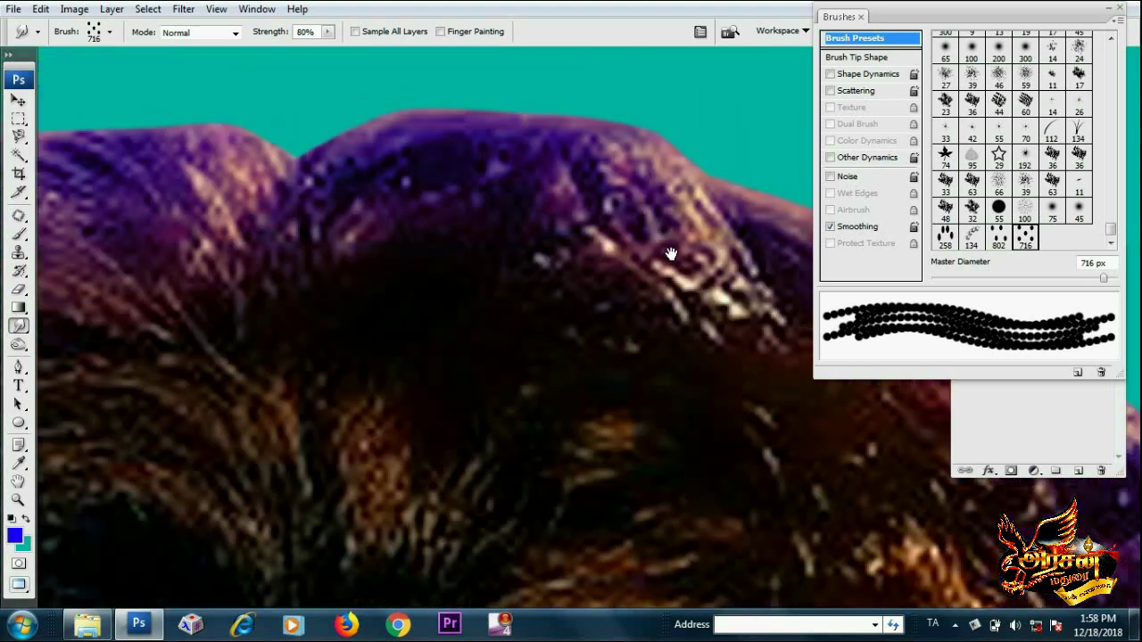
pyautogui.press('[')
pyautogui.press('[')
pyautogui.press('[')
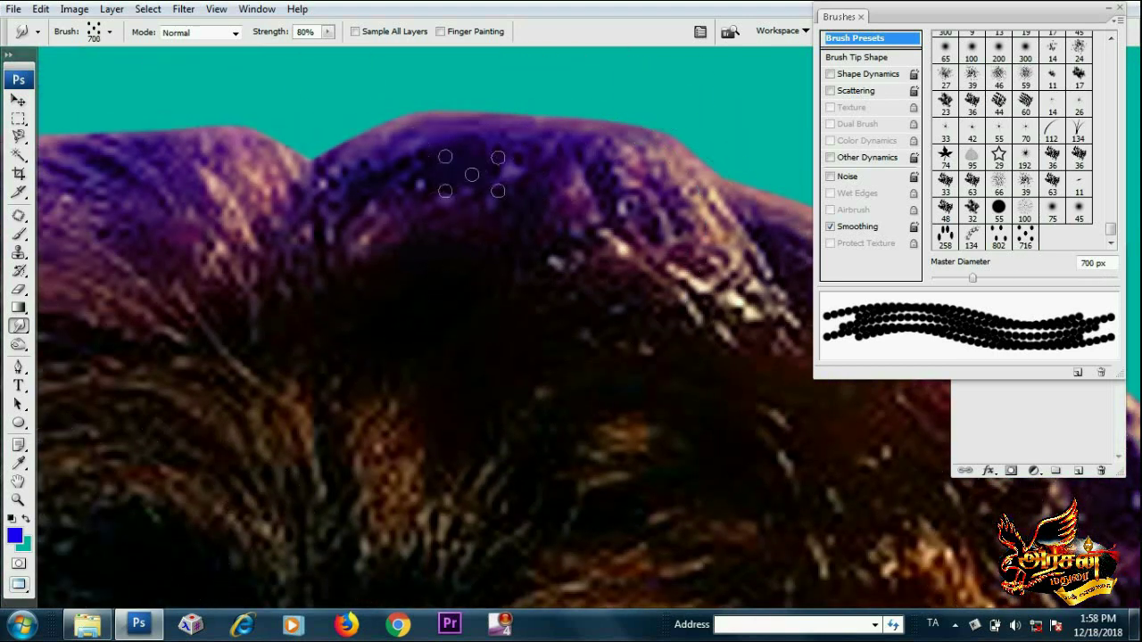
pyautogui.press('[')
pyautogui.press('[')
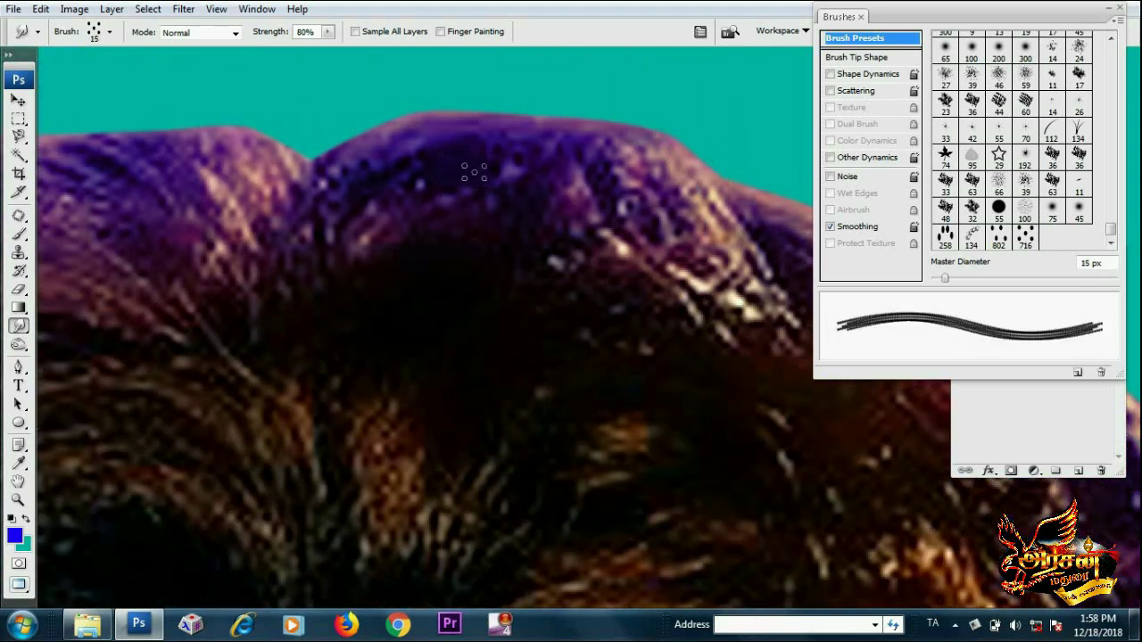
pyautogui.scroll(-1, 480, 175)
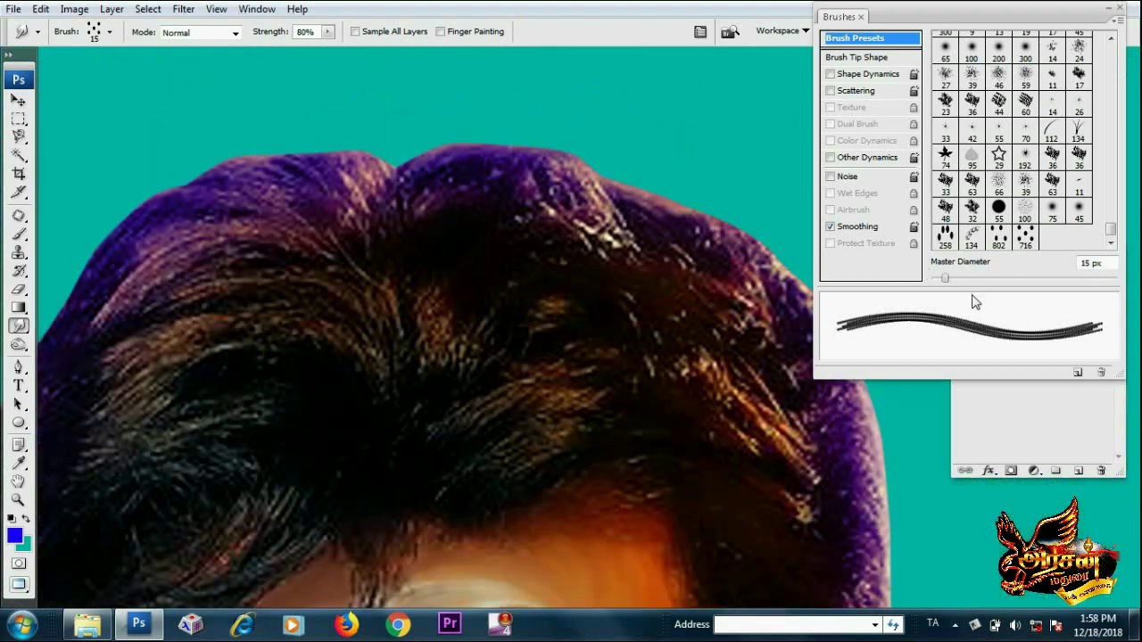
pyautogui.click(981, 399)
pyautogui.keyDown('ctrl'); pyautogui.click(986, 332); pyautogui.keyUp('ctrl')
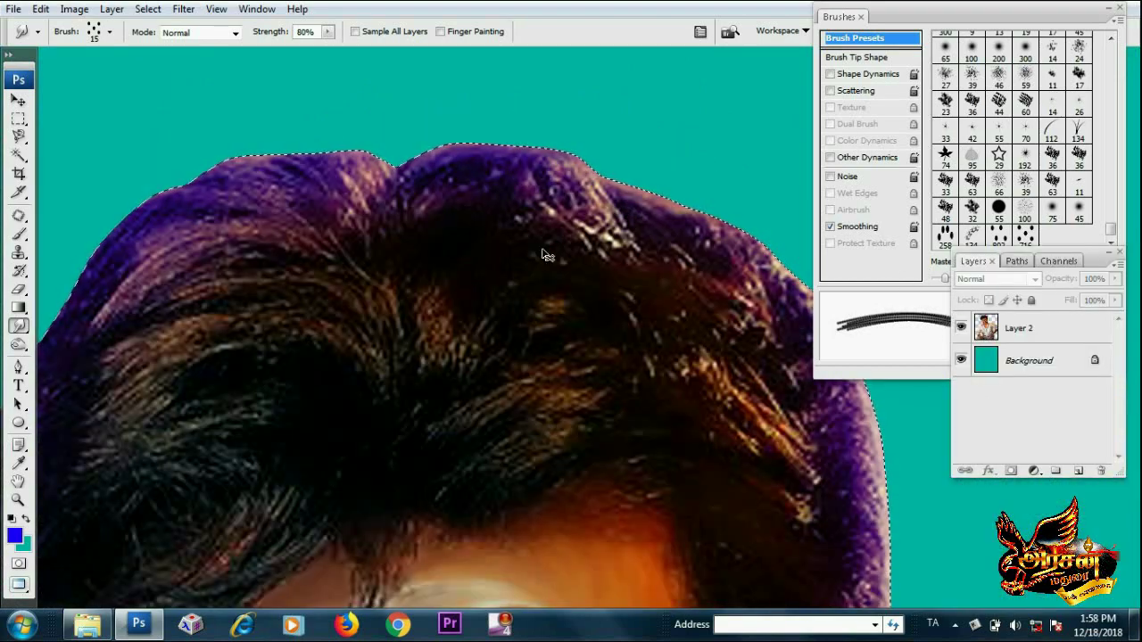
# Set the smudge tip to a 27° angle and 20 px diameter, smearing the first hair streaks
pyautogui.scroll(1, 504, 201)
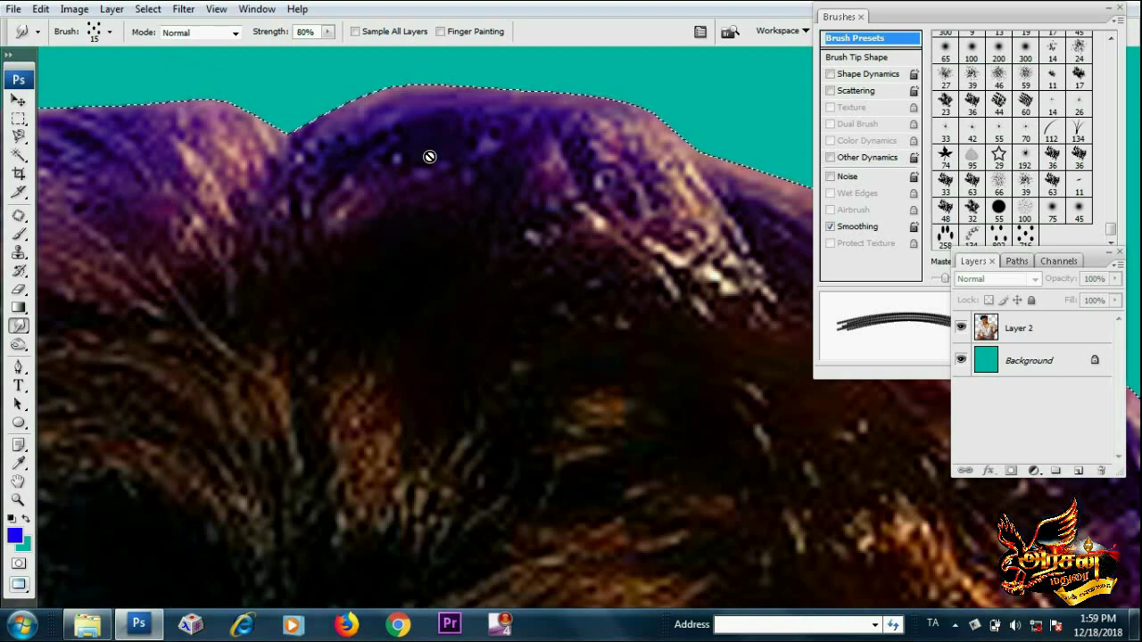
pyautogui.click(1053, 328)
pyautogui.moveTo(759, 267); pyautogui.dragTo(525, 229)
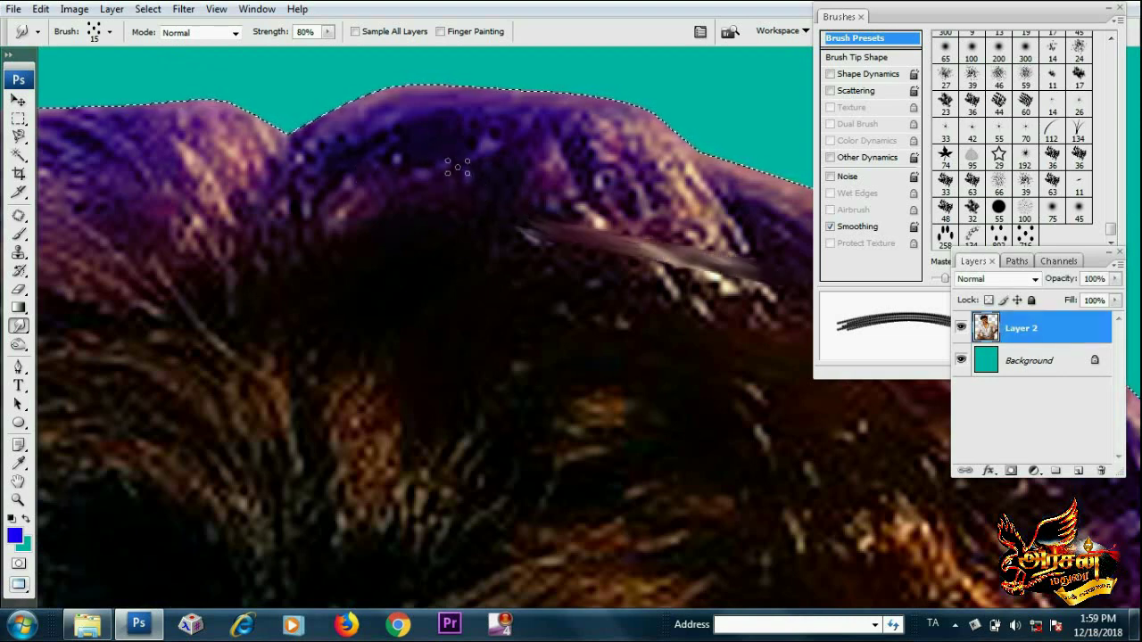
pyautogui.click(857, 57)
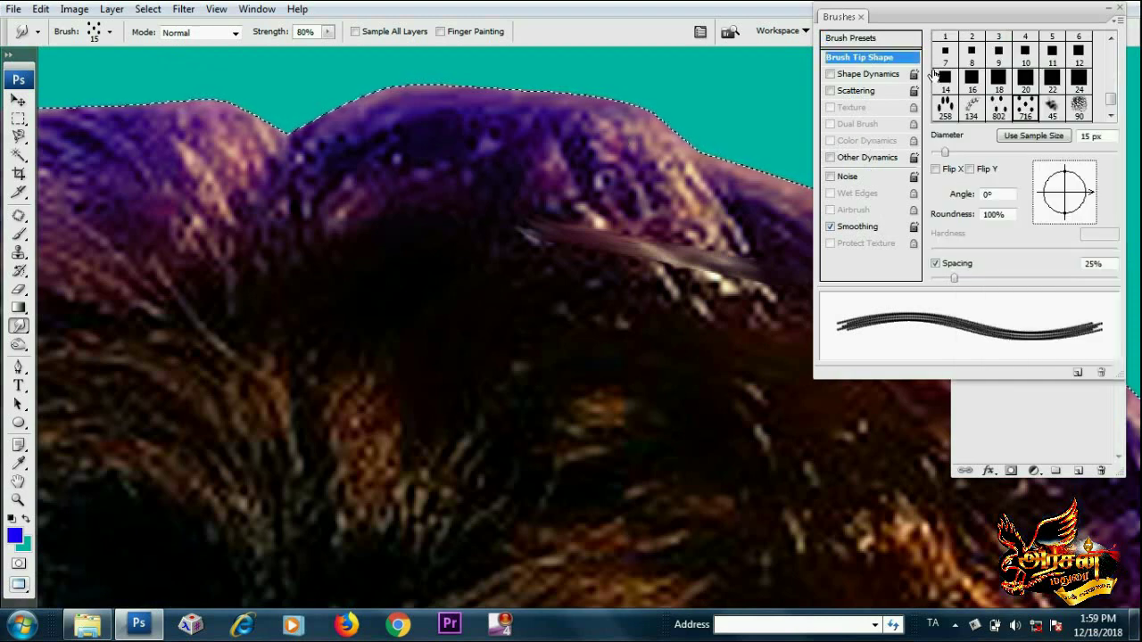
pyautogui.moveTo(1094, 193); pyautogui.dragTo(1088, 181)
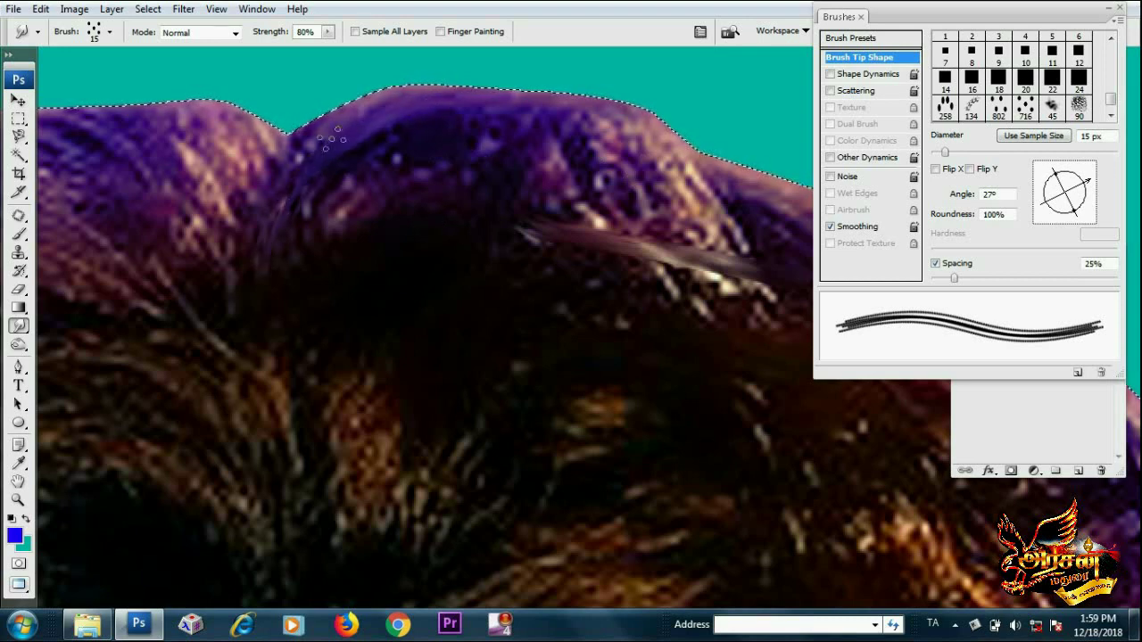
pyautogui.moveTo(383, 117); pyautogui.dragTo(266, 229)
pyautogui.hotkey('ctrl', '-')
pyautogui.press(']')
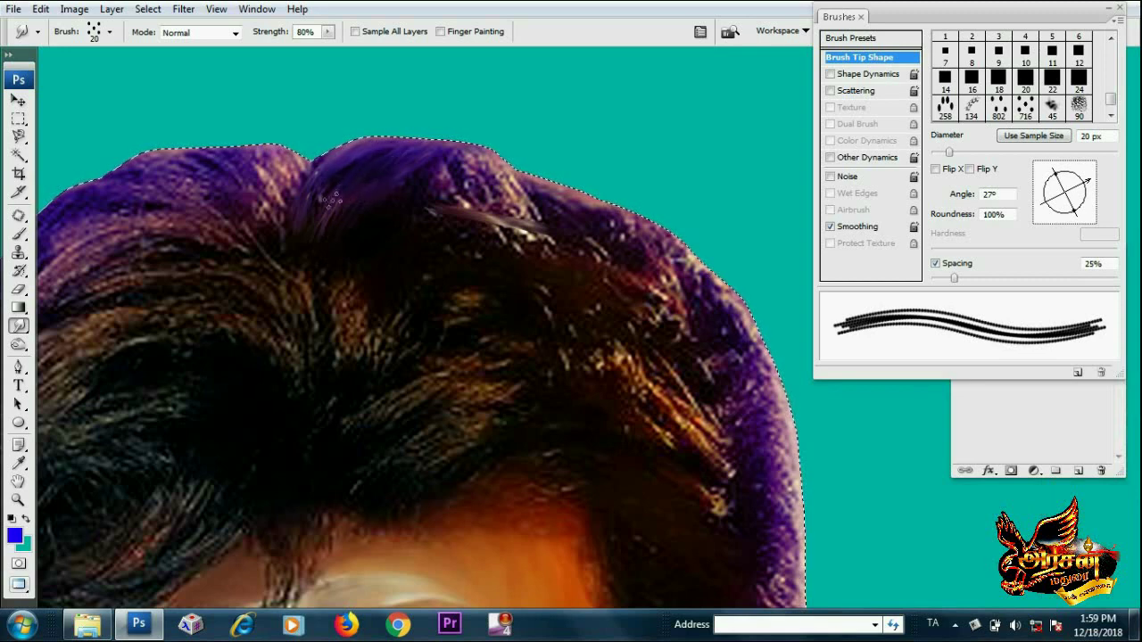
# Smooth the hair over the hump, along the top edge and the purple strands on the right
pyautogui.moveTo(348, 165)
pyautogui.mouseDown()
pyautogui.moveTo(310, 212)
pyautogui.moveTo(471, 156)
pyautogui.mouseUp()
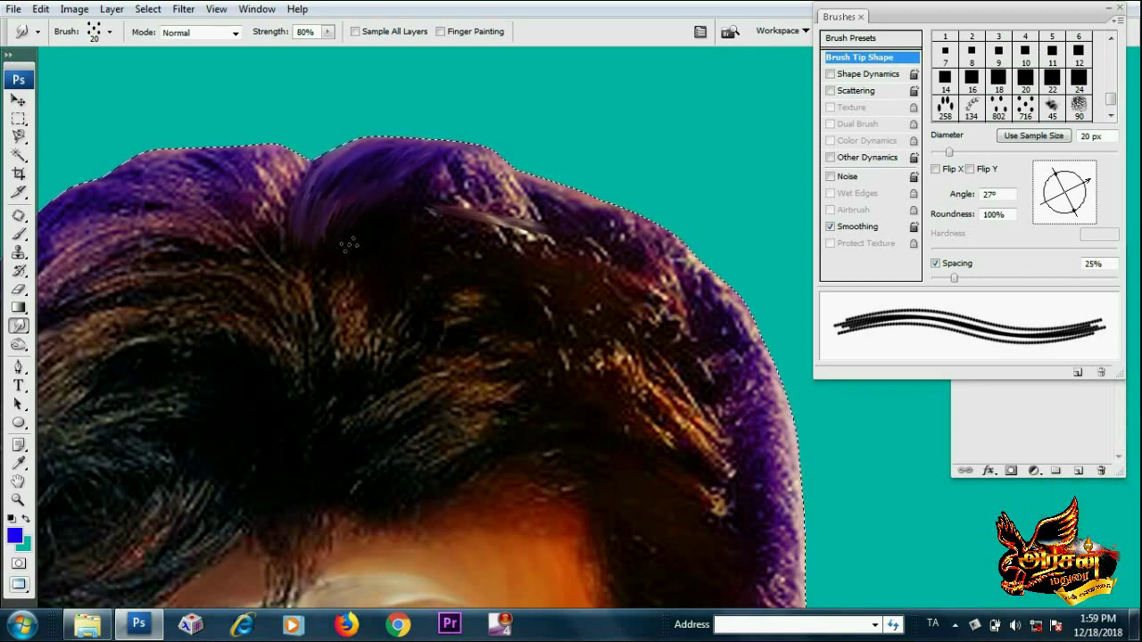
pyautogui.moveTo(420, 183); pyautogui.dragTo(402, 198)
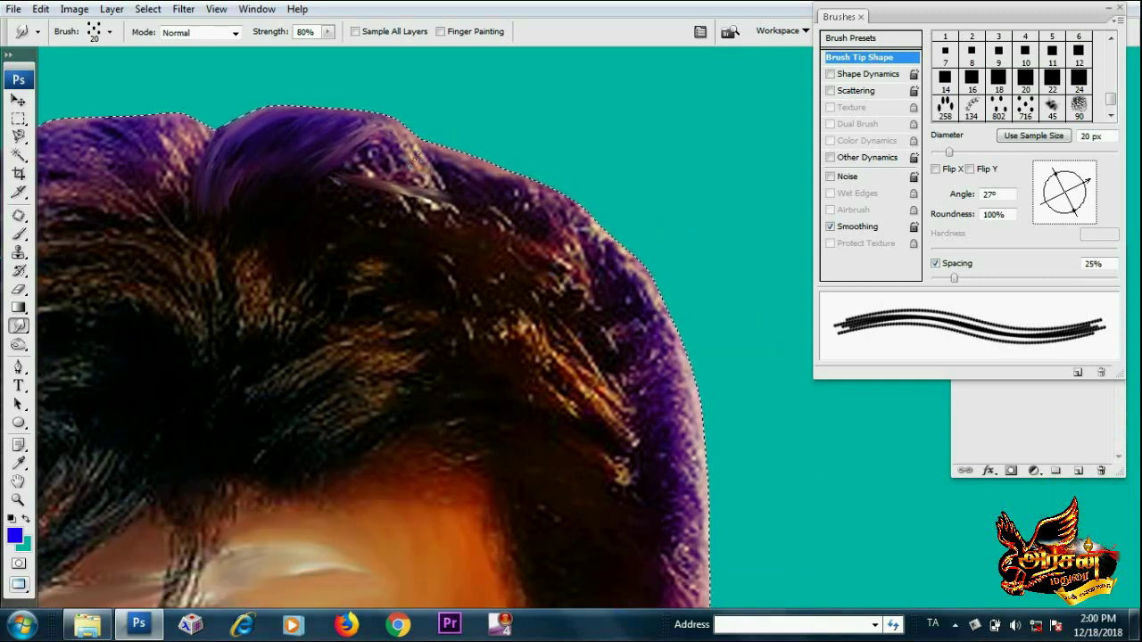
pyautogui.moveTo(446, 163)
pyautogui.mouseDown()
pyautogui.moveTo(348, 132)
pyautogui.moveTo(411, 161)
pyautogui.moveTo(375, 156)
pyautogui.moveTo(392, 165)
pyautogui.moveTo(275, 207)
pyautogui.mouseUp()
pyautogui.moveTo(346, 269); pyautogui.dragTo(301, 234)
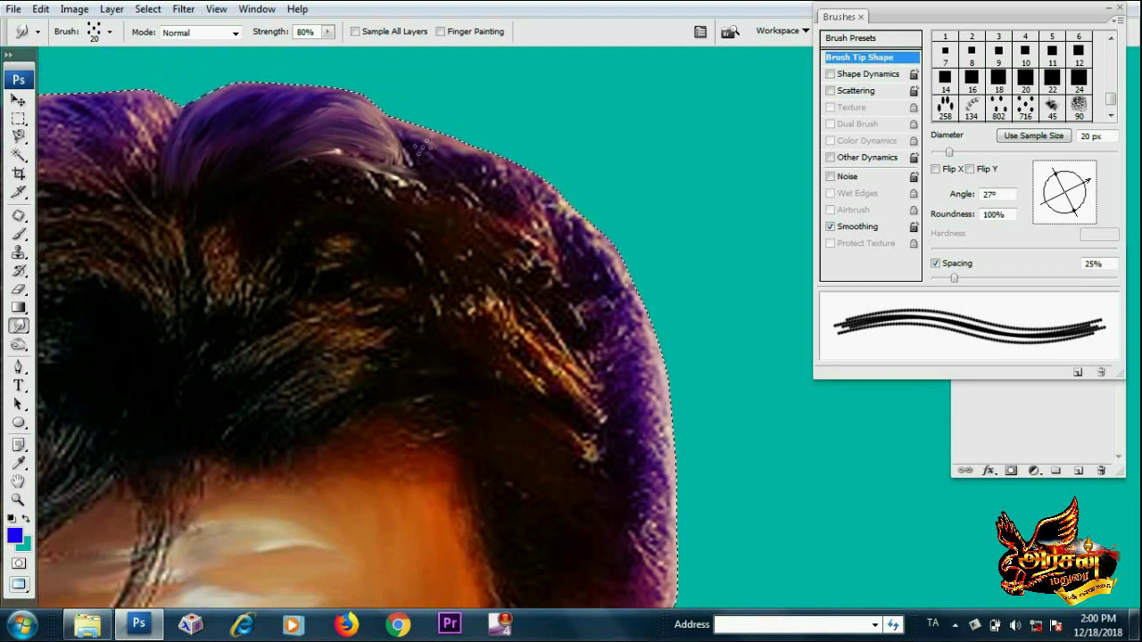
pyautogui.moveTo(406, 136)
pyautogui.mouseDown()
pyautogui.moveTo(555, 217)
pyautogui.moveTo(616, 270)
pyautogui.mouseUp()
pyautogui.moveTo(413, 238); pyautogui.dragTo(463, 225)
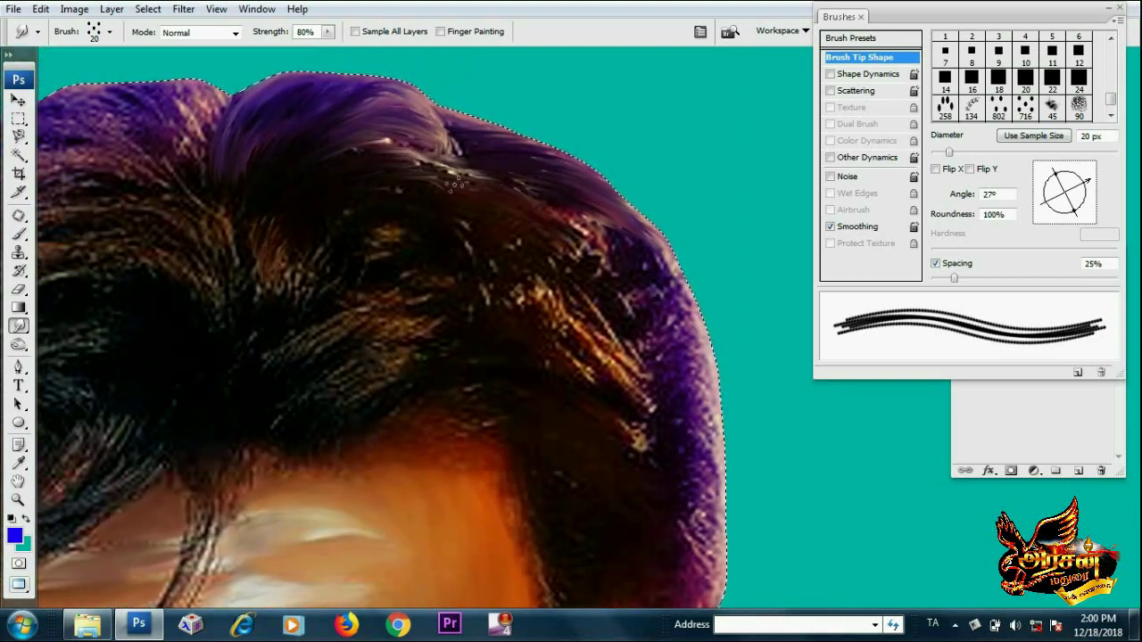
pyautogui.moveTo(455, 183); pyautogui.dragTo(610, 241)
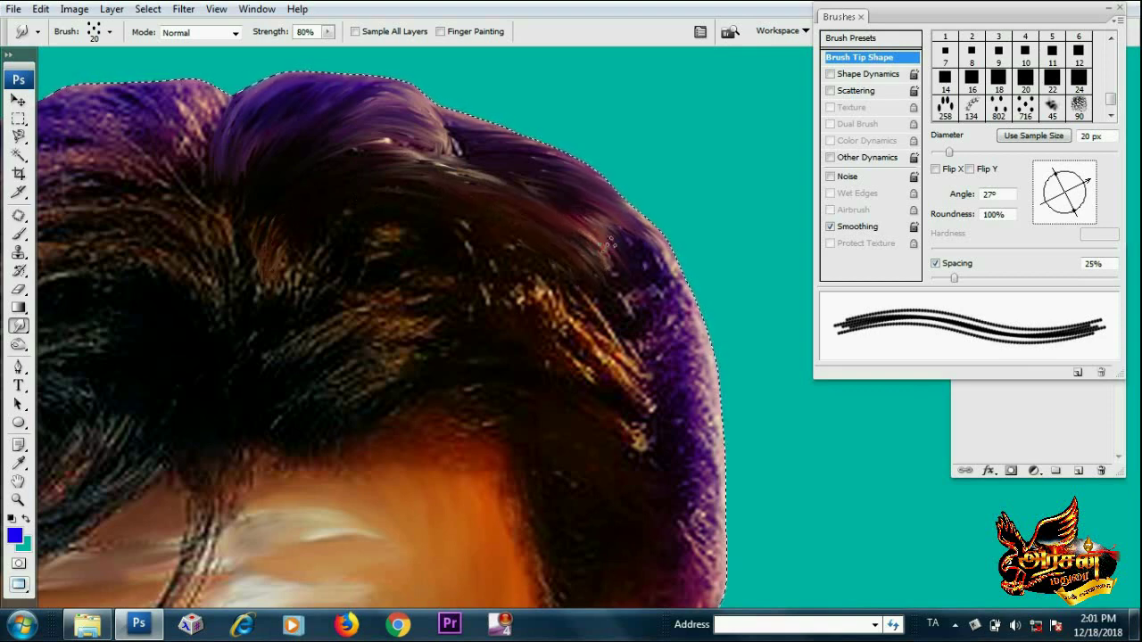
pyautogui.moveTo(665, 294)
pyautogui.mouseDown()
pyautogui.moveTo(572, 227)
pyautogui.moveTo(698, 320)
pyautogui.mouseUp()
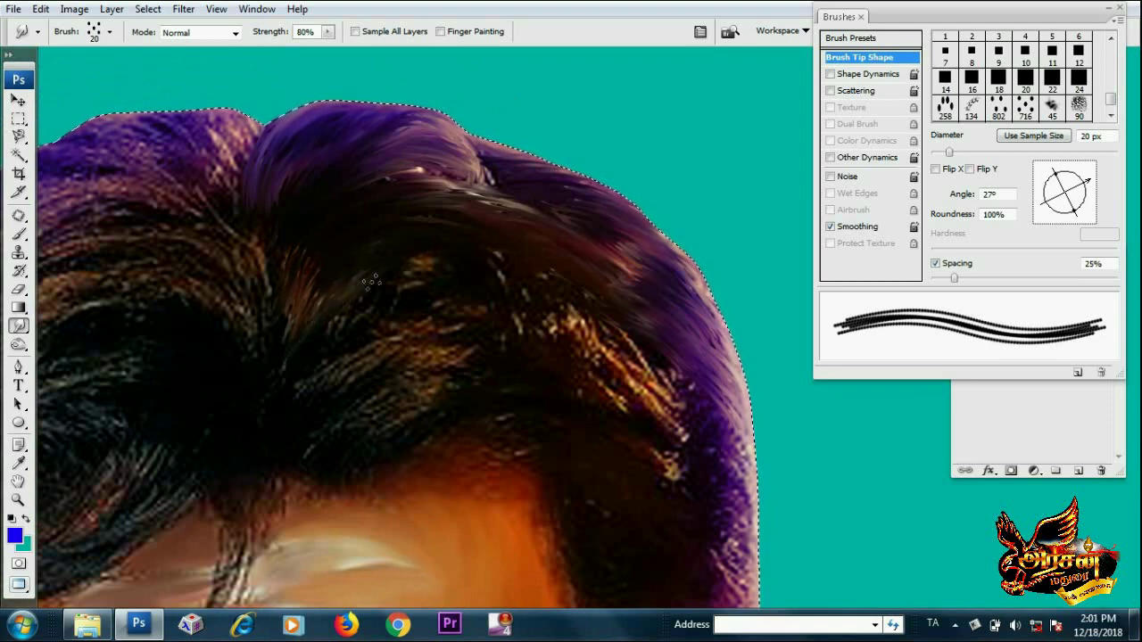
# Smear the hair edge beside the ear into smooth brown streaks
pyautogui.moveTo(348, 284); pyautogui.dragTo(250, 246)
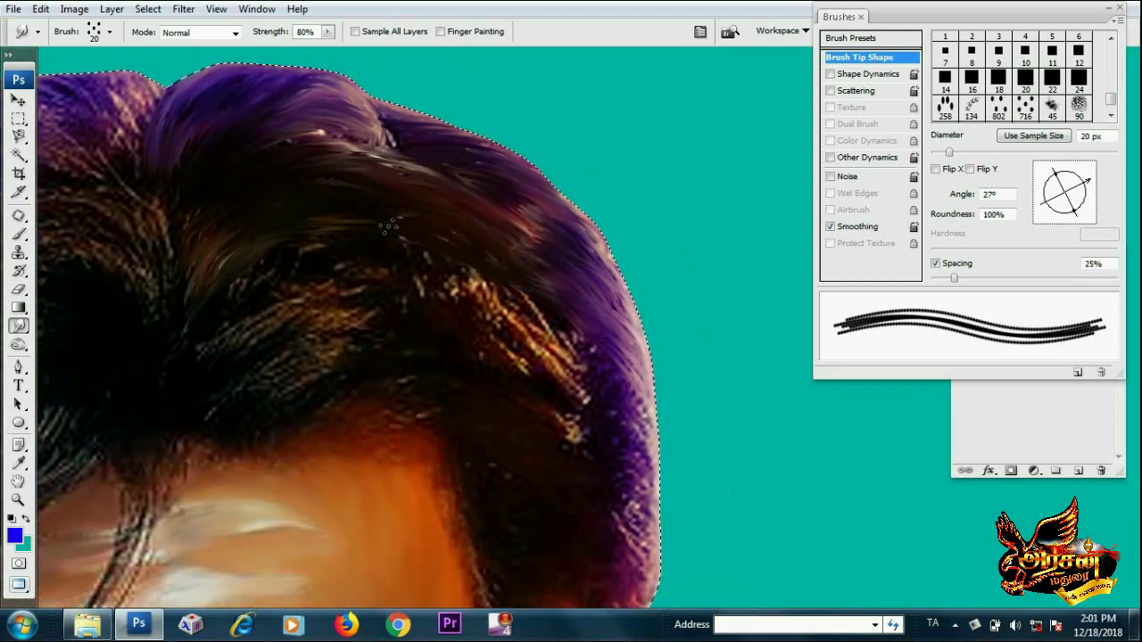
pyautogui.moveTo(212, 348)
pyautogui.mouseDown()
pyautogui.moveTo(441, 291)
pyautogui.moveTo(500, 355)
pyautogui.mouseUp()
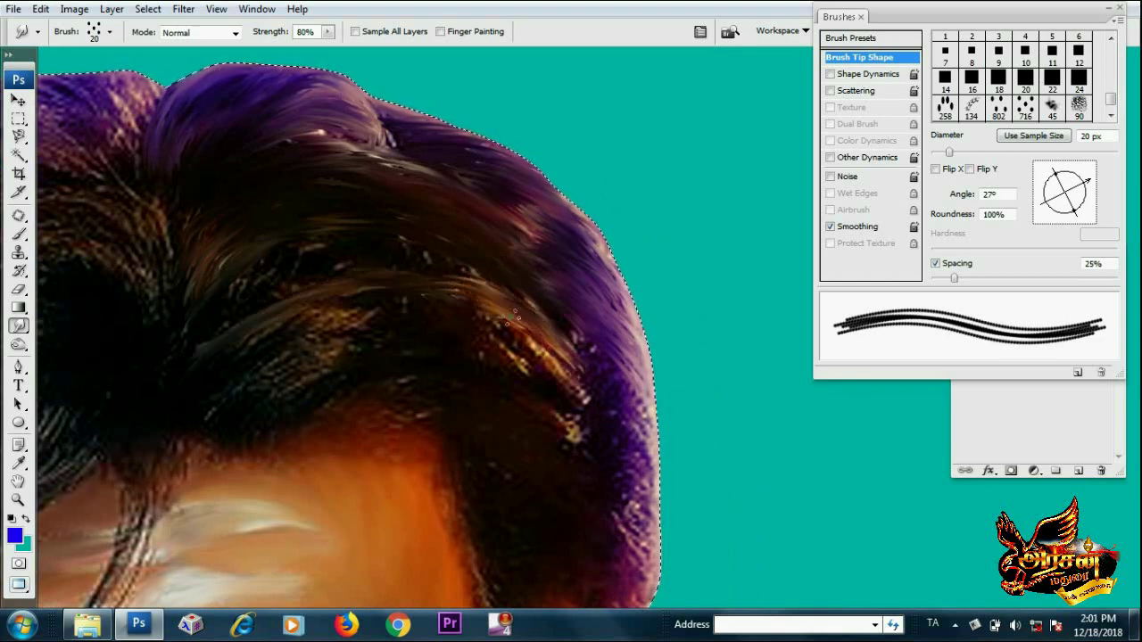
pyautogui.scroll(-2, 419, 330)
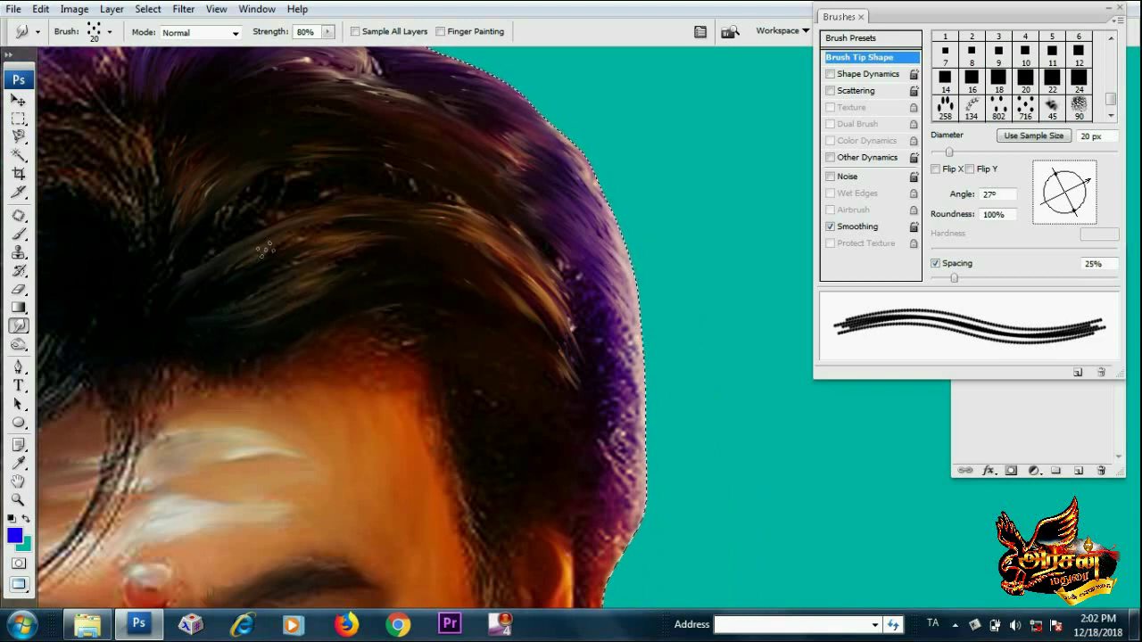
pyautogui.scroll(2, 471, 257)
pyautogui.hscroll(-2, 292, 314)
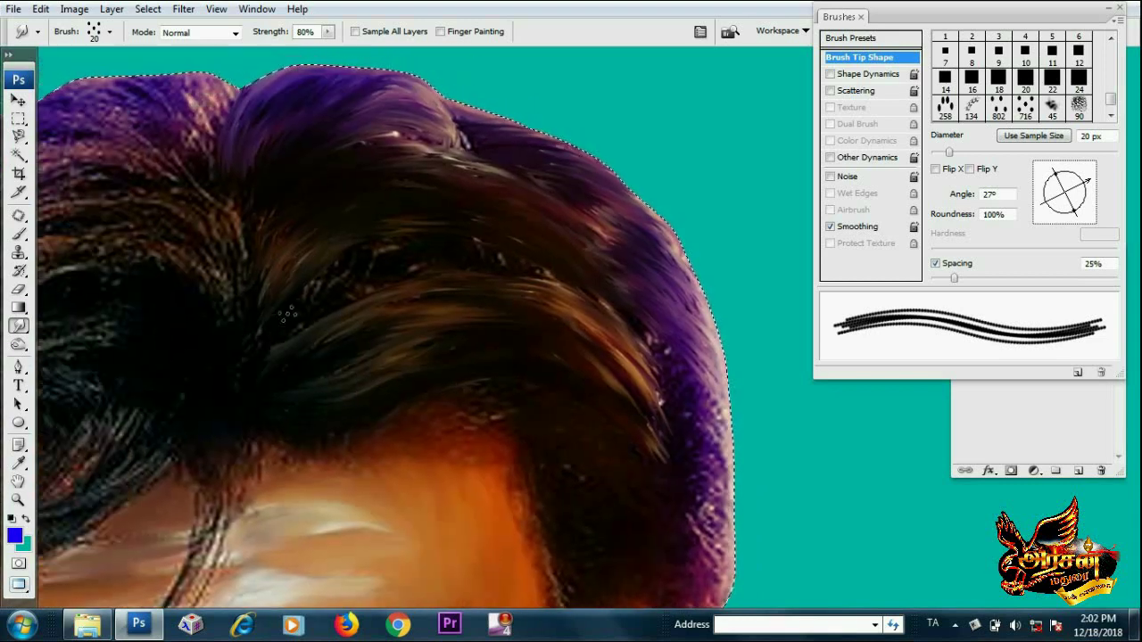
pyautogui.moveTo(290, 312); pyautogui.dragTo(602, 303)
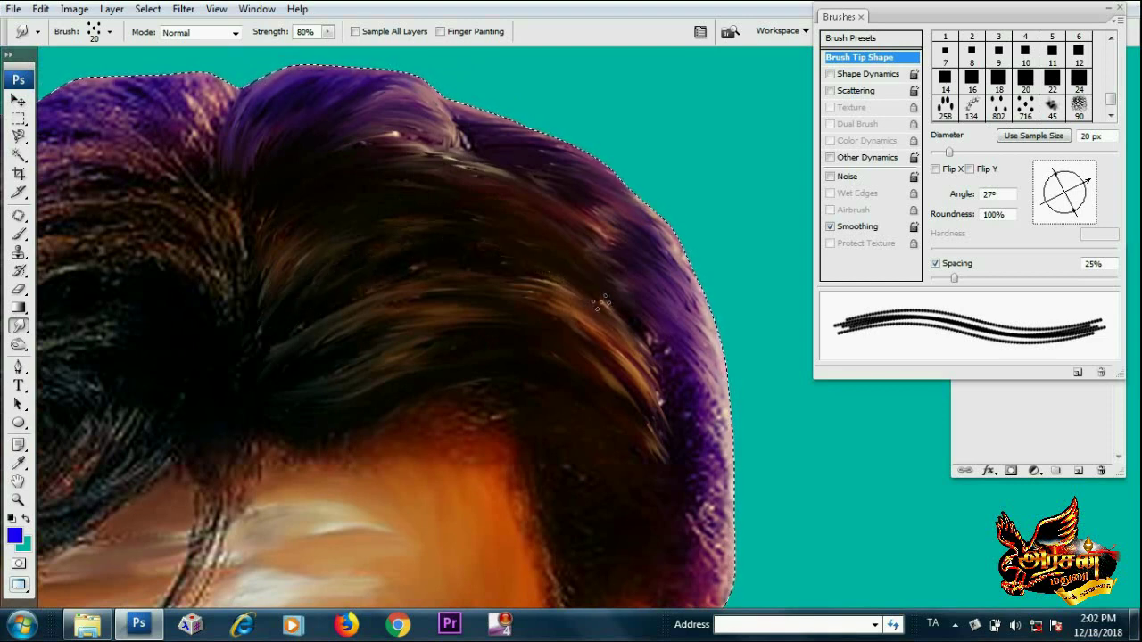
pyautogui.scroll(-1, 602, 303)
pyautogui.hscroll(5, 602, 304)
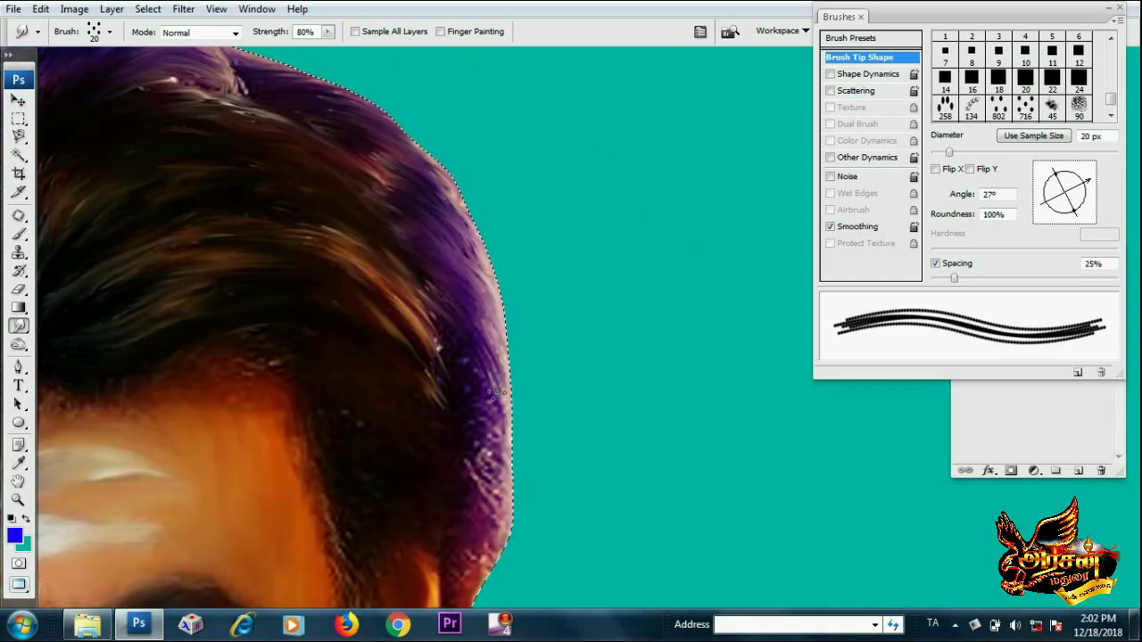
pyautogui.moveTo(496, 392); pyautogui.dragTo(433, 241)
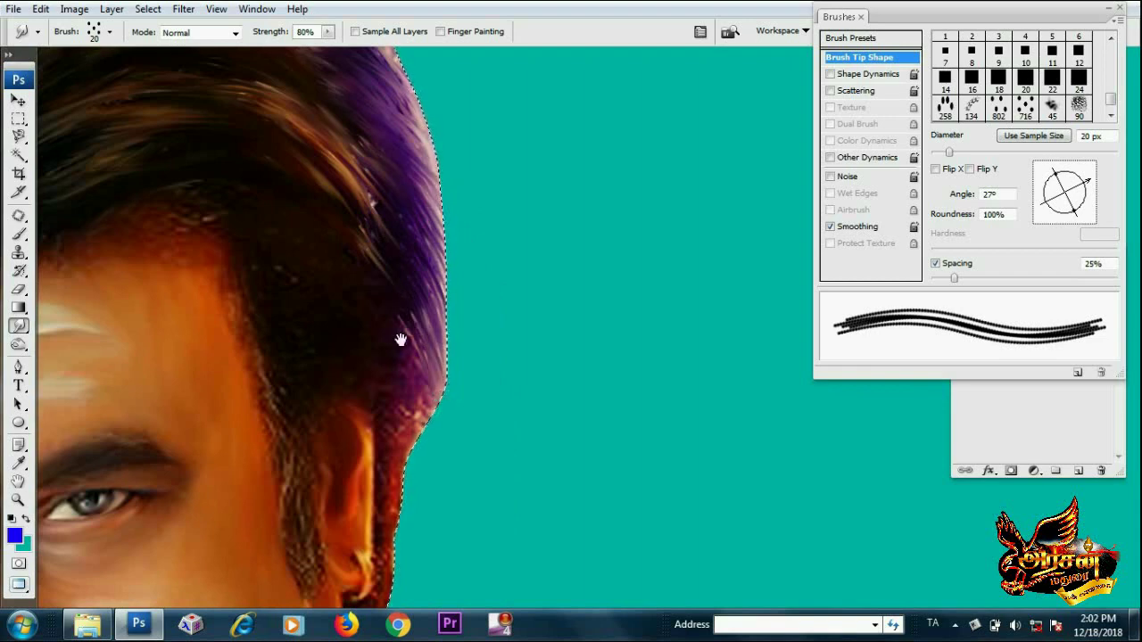
pyautogui.moveTo(401, 340); pyautogui.dragTo(454, 407)
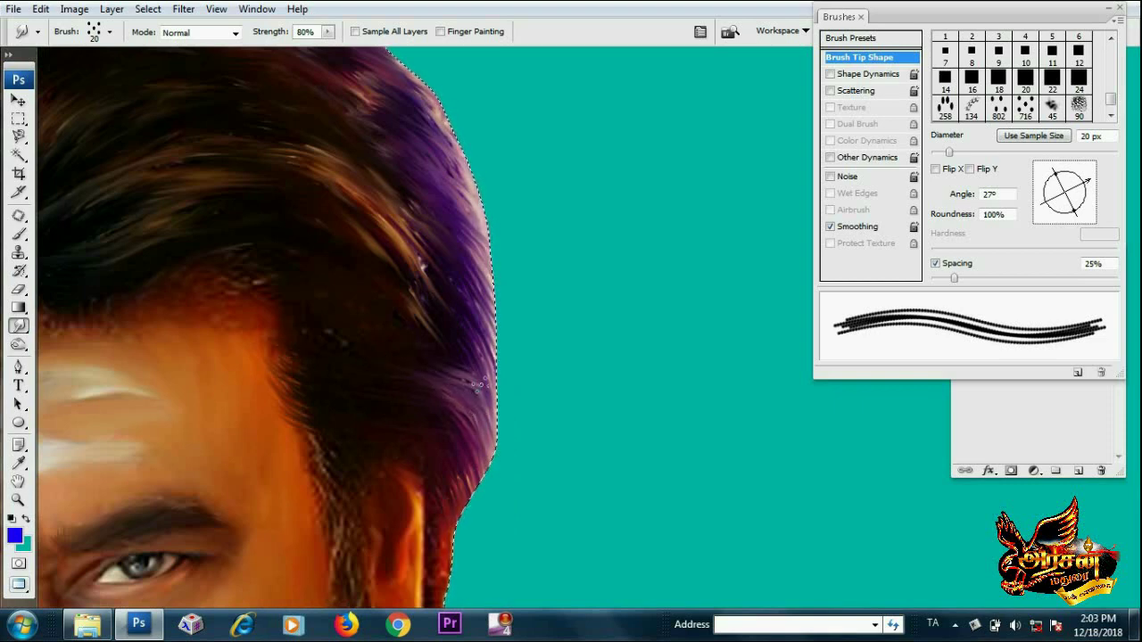
# Zoom in on the top of the hair and shrink the smudge brush to 15 px
pyautogui.hotkey('ctrl', '+')
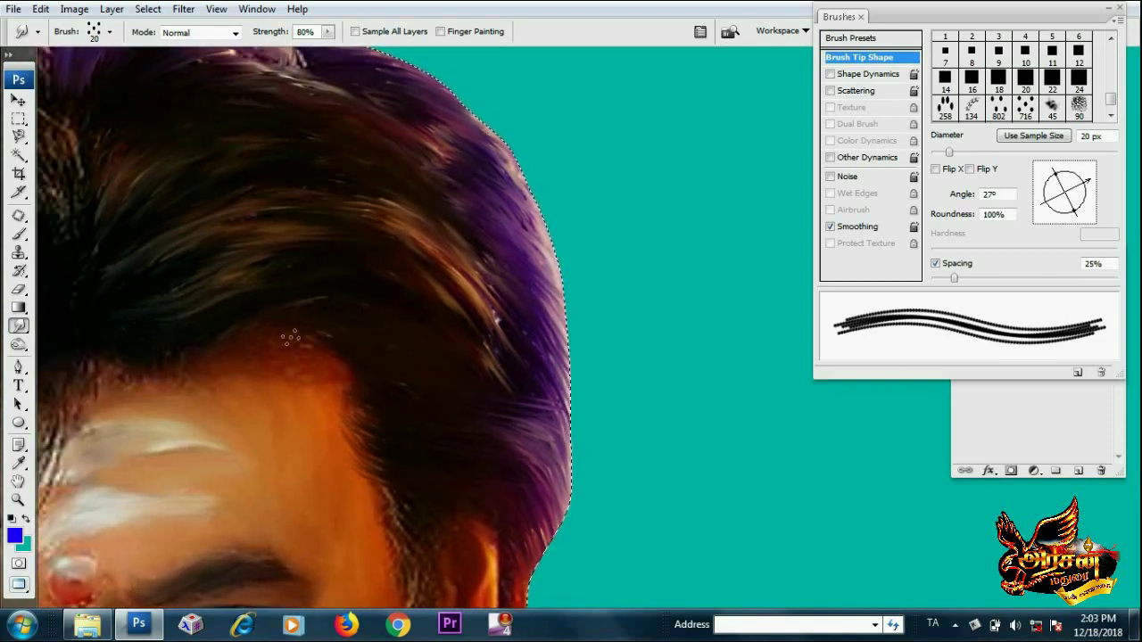
pyautogui.moveTo(275, 349); pyautogui.dragTo(422, 350)
pyautogui.moveTo(312, 264); pyautogui.dragTo(438, 433)
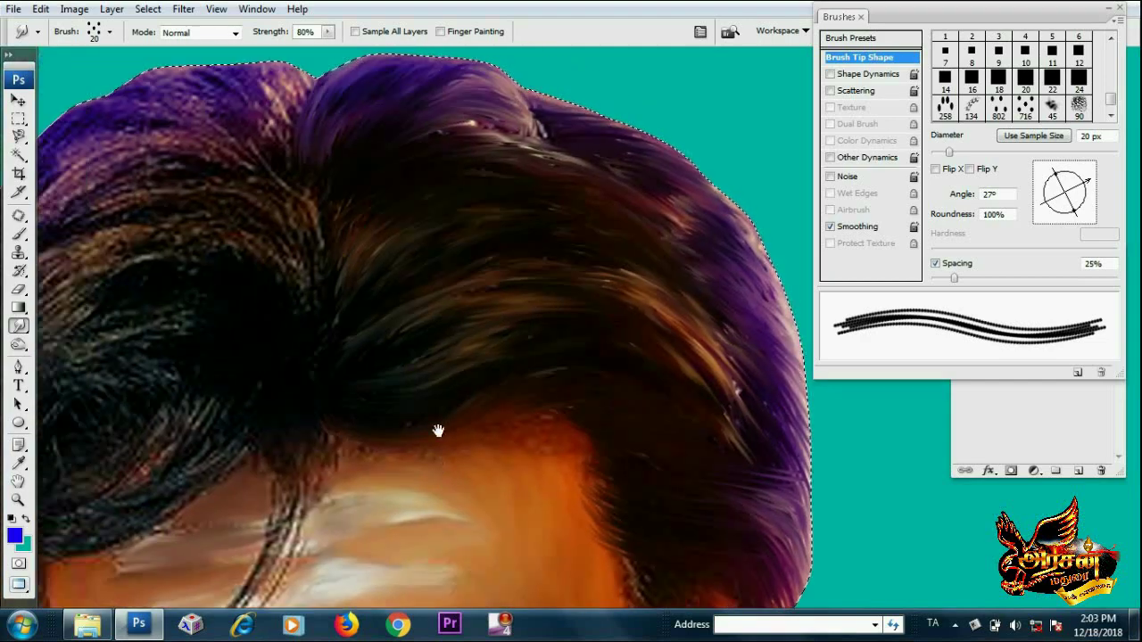
pyautogui.scroll(-3, 509, 381)
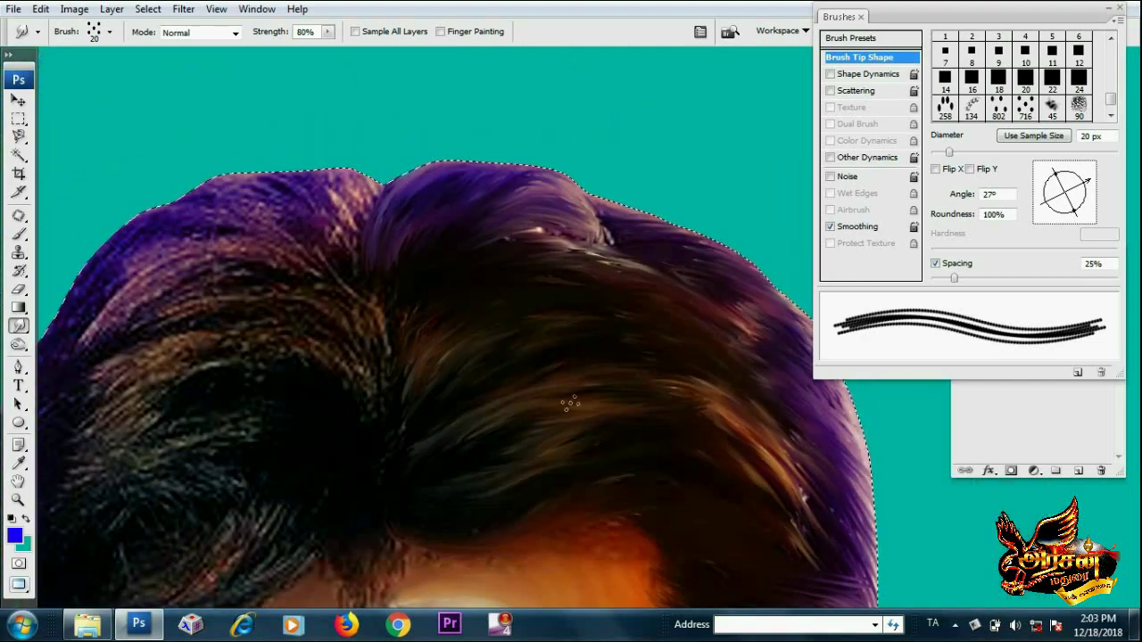
pyautogui.scroll(-3, 566, 401)
pyautogui.hscroll(3, 499, 428)
pyautogui.press('[')
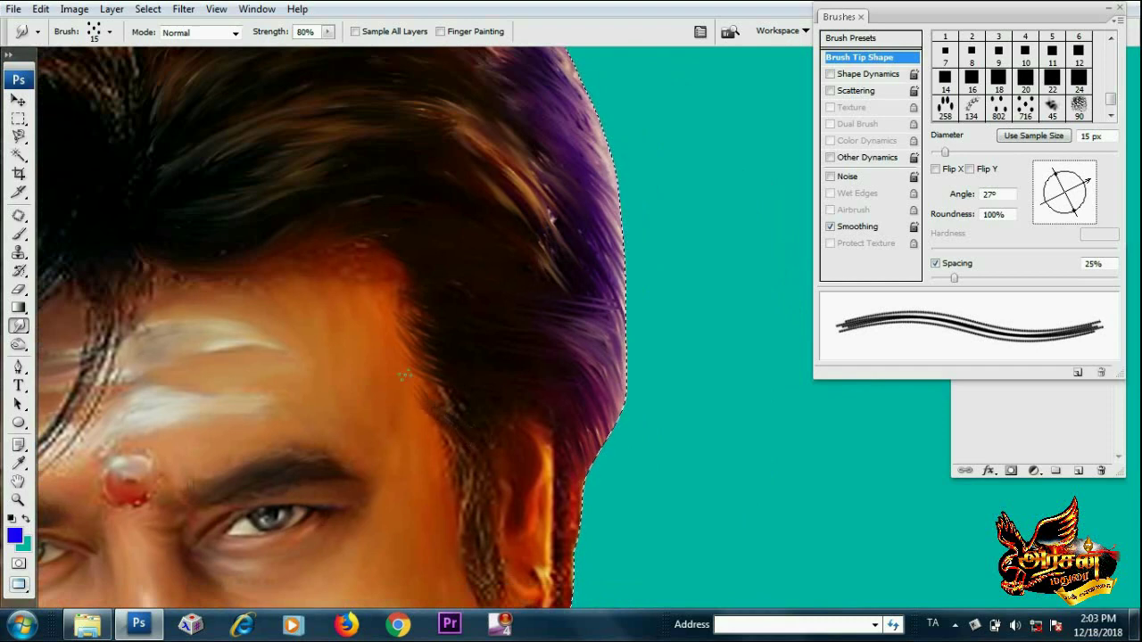
pyautogui.scroll(-2, 401, 419)
pyautogui.hscroll(2, 402, 419)
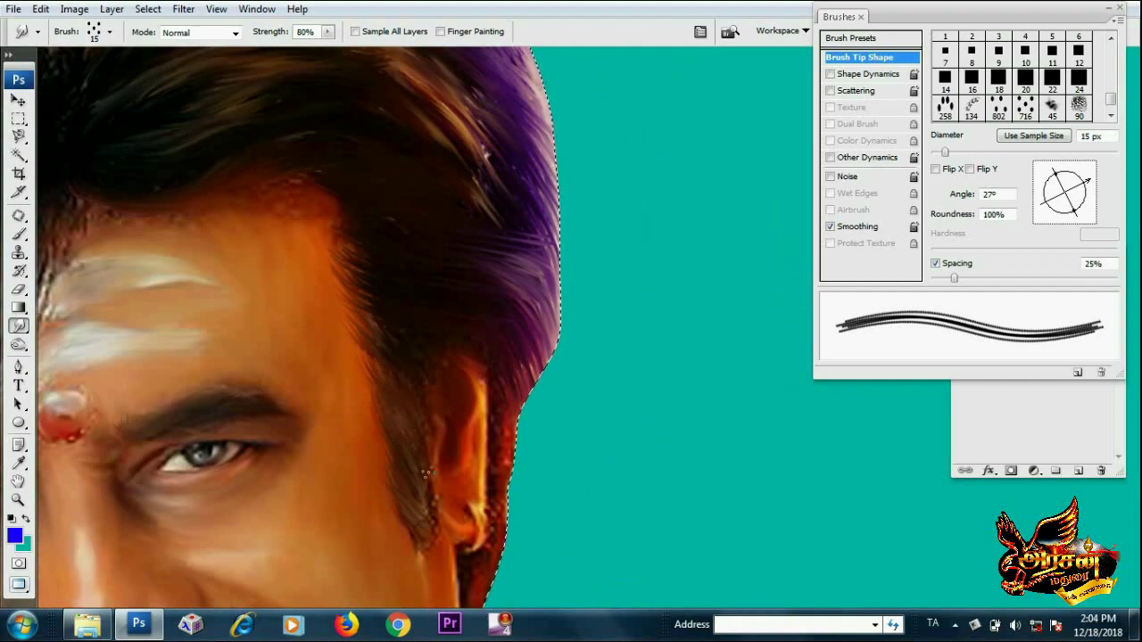
pyautogui.scroll(-2, 436, 439)
pyautogui.hscroll(2, 435, 439)
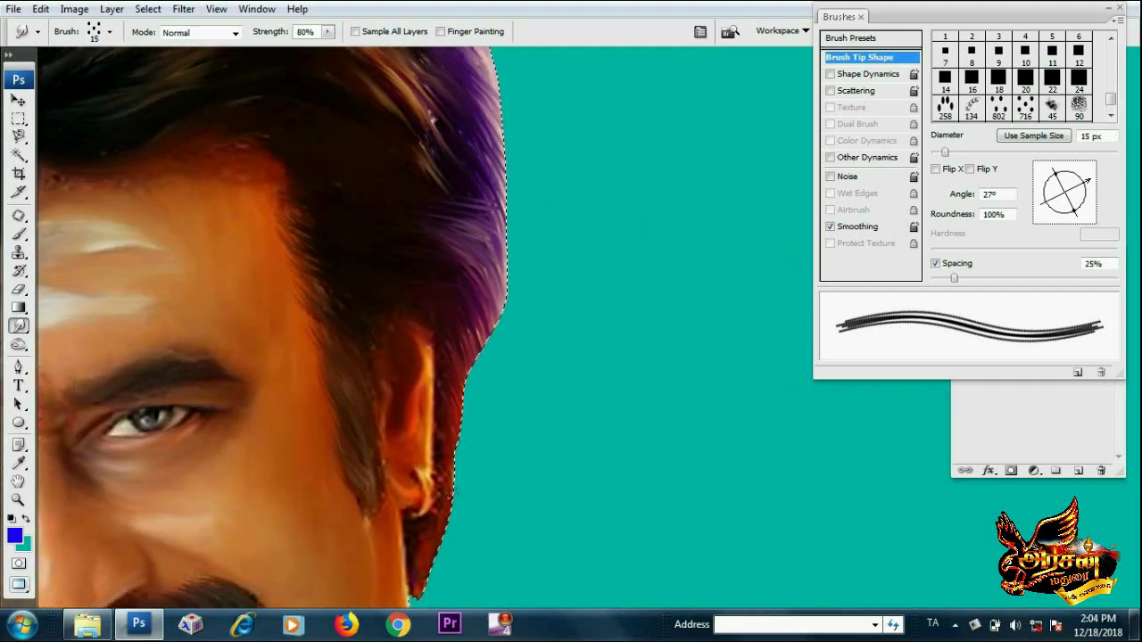
pyautogui.scroll(5, 454, 400)
pyautogui.hscroll(-5, 454, 400)
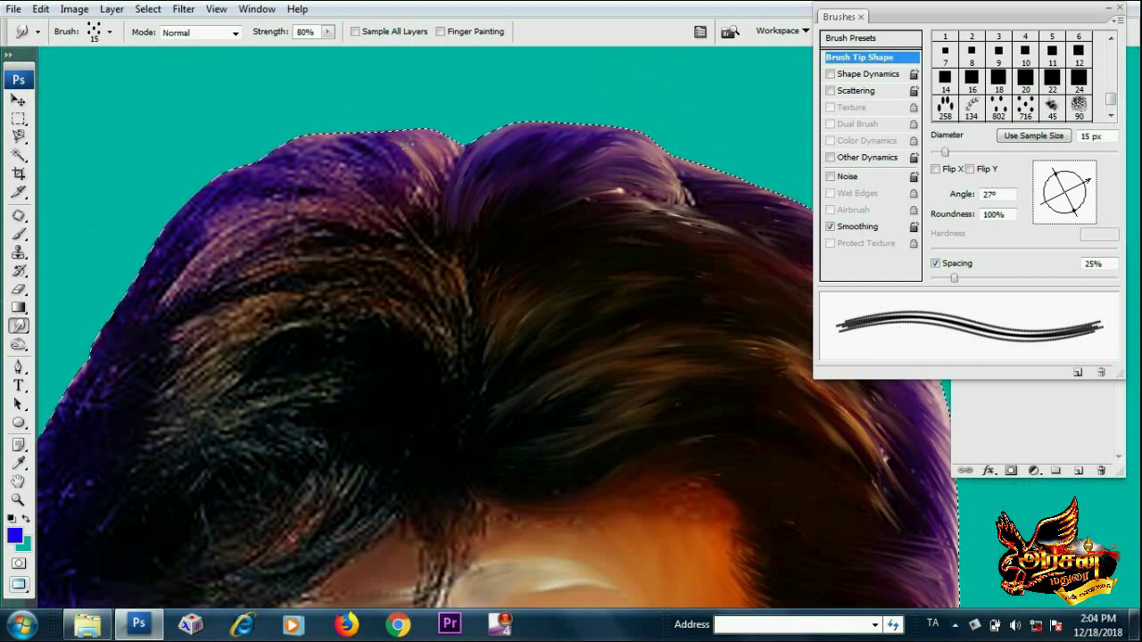
# Enlarge the smudge brush to 20 px and smear strands along the purple hair's left edge
pyautogui.press(']')
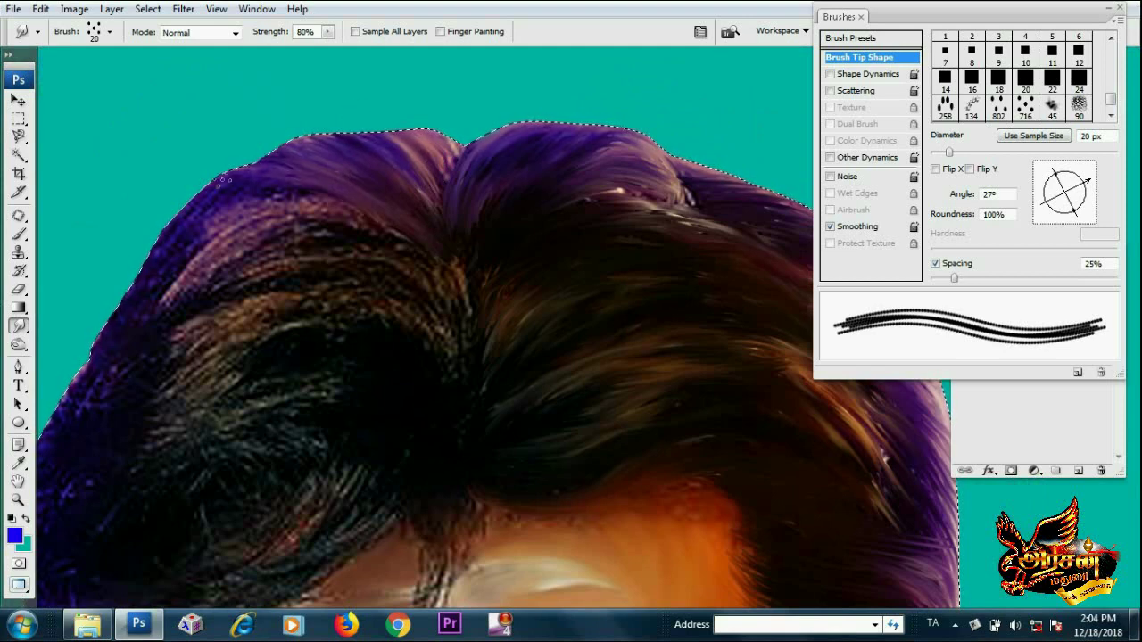
pyautogui.moveTo(434, 161)
pyautogui.mouseDown()
pyautogui.moveTo(174, 295)
pyautogui.moveTo(158, 271)
pyautogui.moveTo(107, 310)
pyautogui.mouseUp()
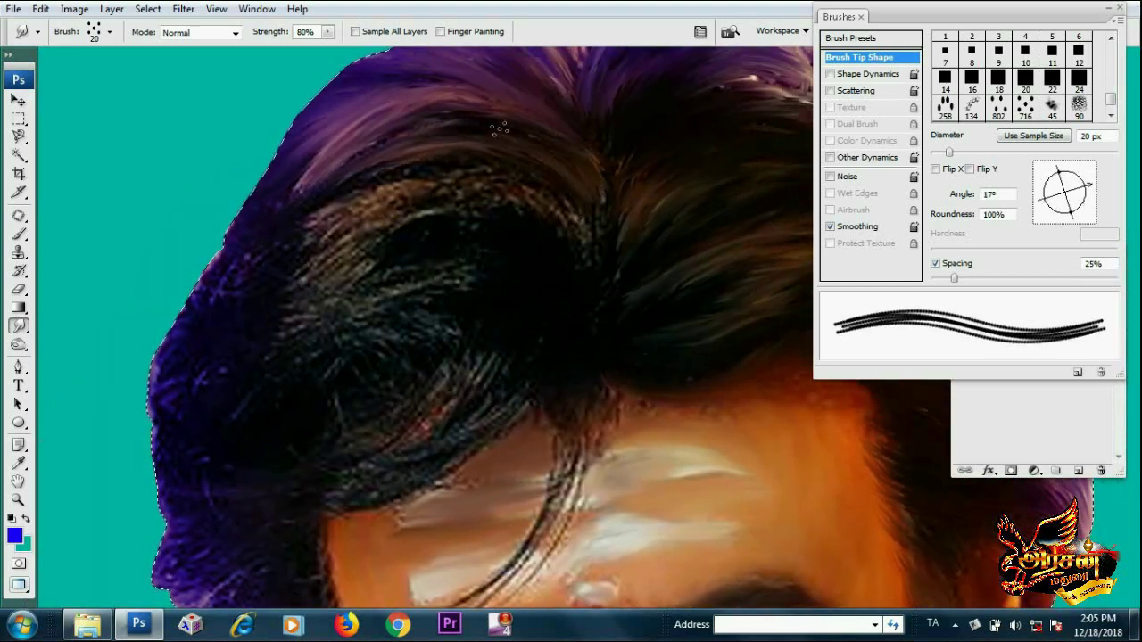
pyautogui.scroll(2, 524, 134)
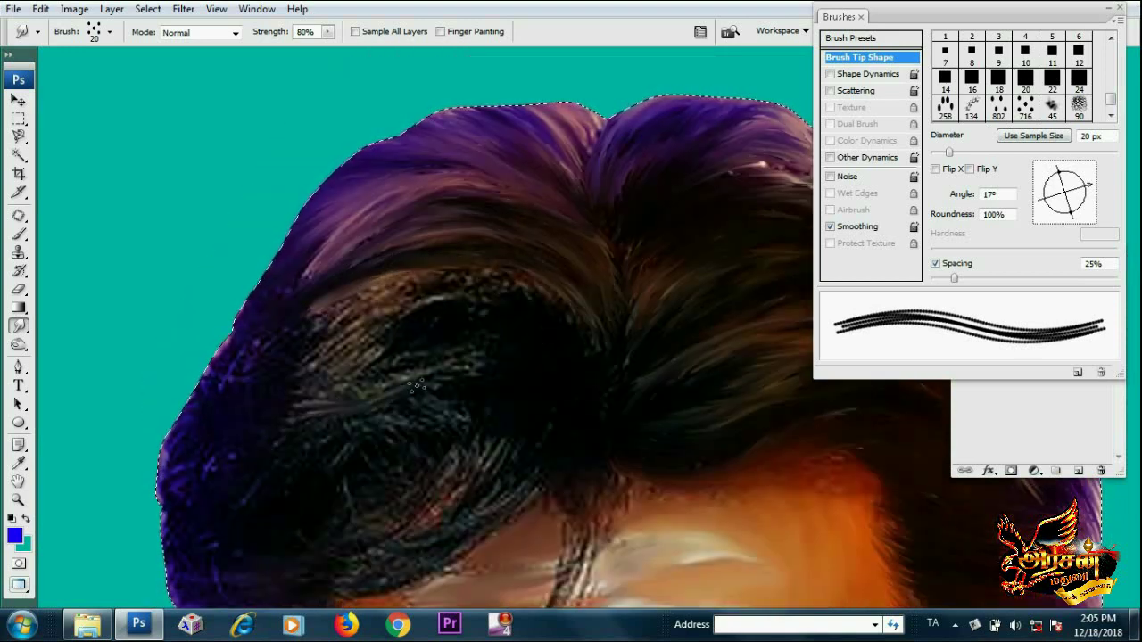
pyautogui.moveTo(416, 386); pyautogui.dragTo(569, 373)
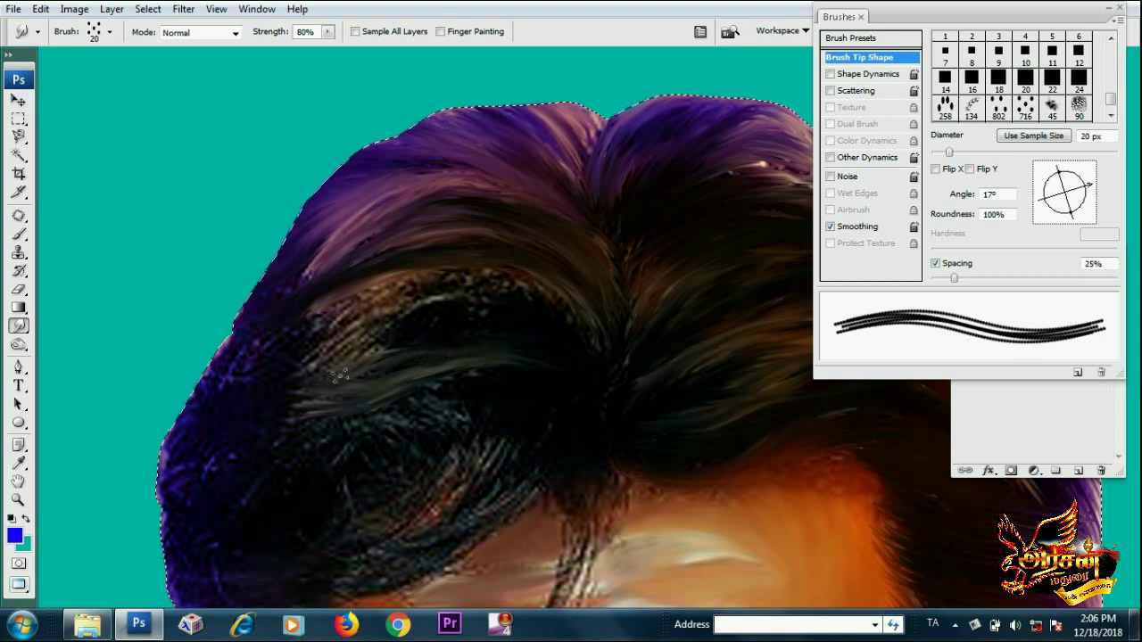
pyautogui.moveTo(543, 344)
pyautogui.mouseDown()
pyautogui.moveTo(454, 311)
pyautogui.moveTo(500, 305)
pyautogui.moveTo(443, 318)
pyautogui.mouseUp()
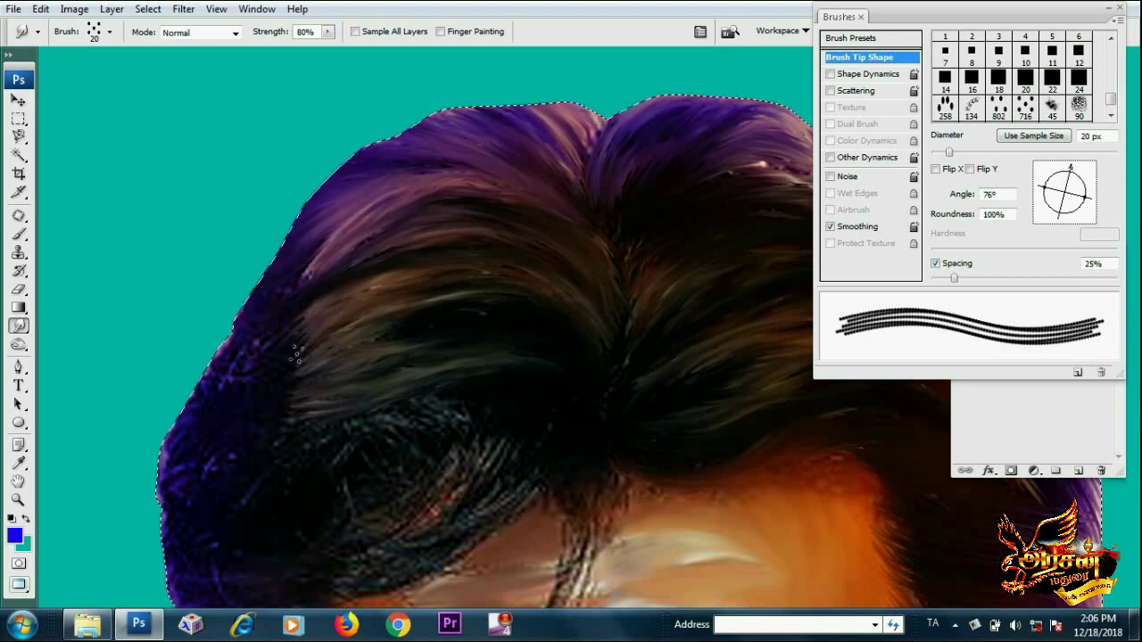
pyautogui.moveTo(443, 317); pyautogui.dragTo(483, 354)
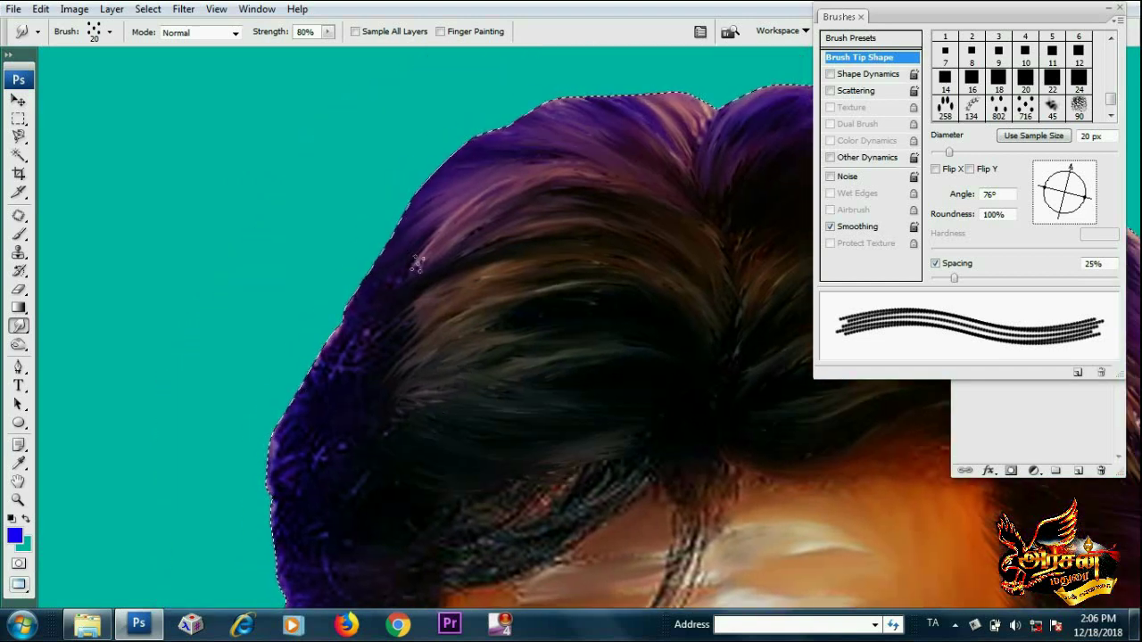
pyautogui.moveTo(413, 340); pyautogui.dragTo(520, 385)
# Turn the brush tip to 120° and streak the left hair edge further
pyautogui.moveTo(1070, 169); pyautogui.dragTo(1052, 170)
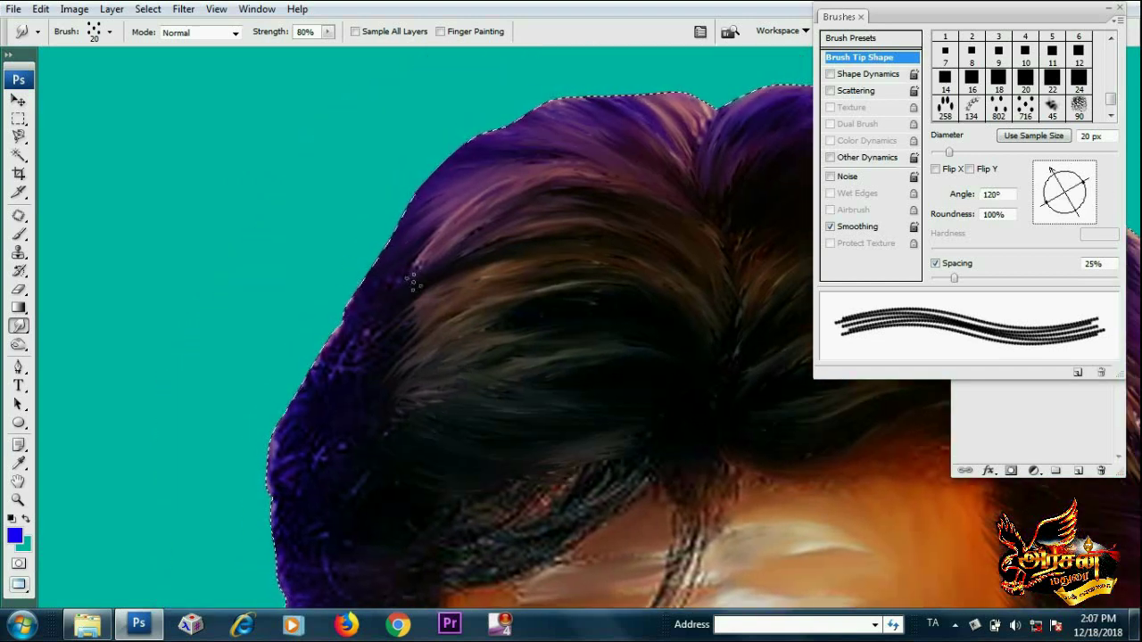
pyautogui.moveTo(402, 290)
pyautogui.mouseDown()
pyautogui.moveTo(607, 255)
pyautogui.moveTo(554, 336)
pyautogui.mouseUp()
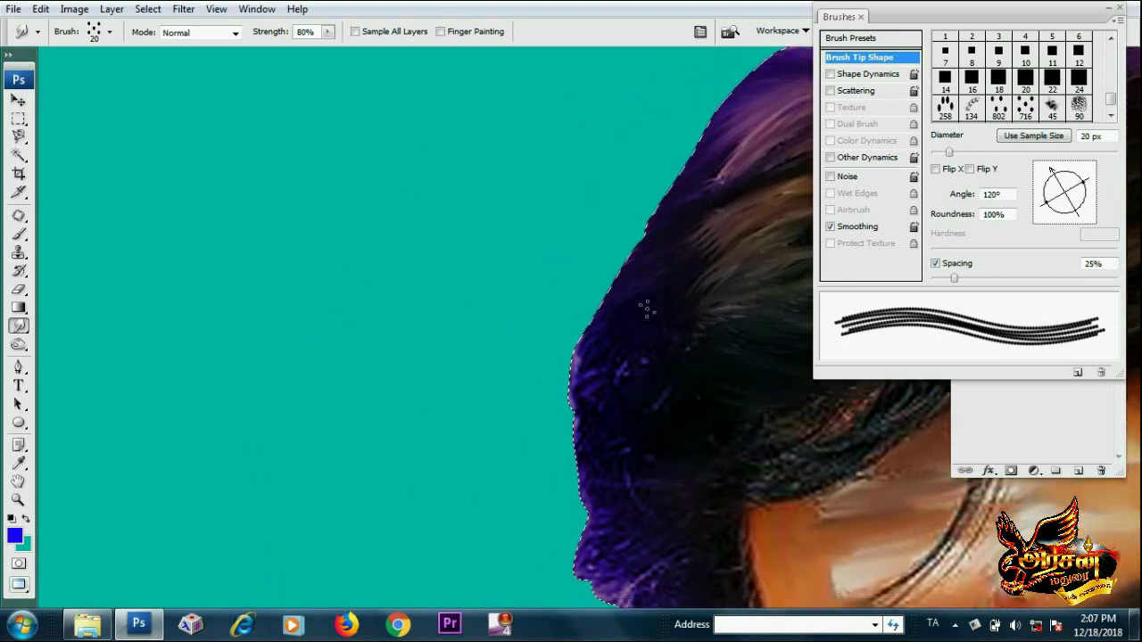
pyautogui.moveTo(647, 309); pyautogui.dragTo(541, 395)
pyautogui.moveTo(451, 433); pyautogui.dragTo(478, 348)
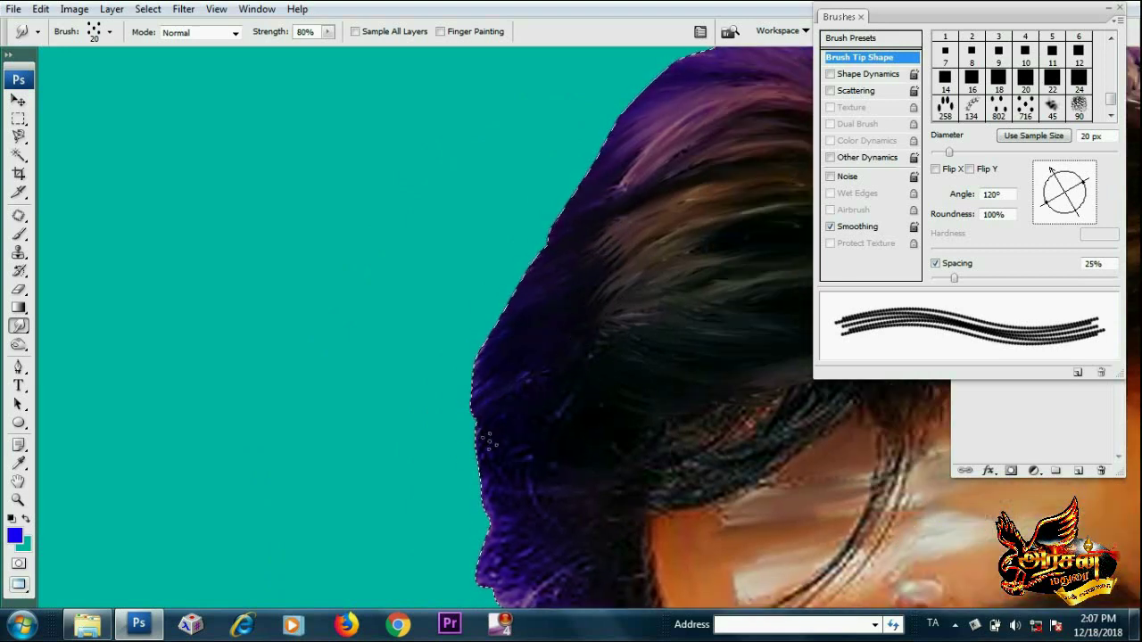
pyautogui.moveTo(573, 401); pyautogui.dragTo(502, 294)
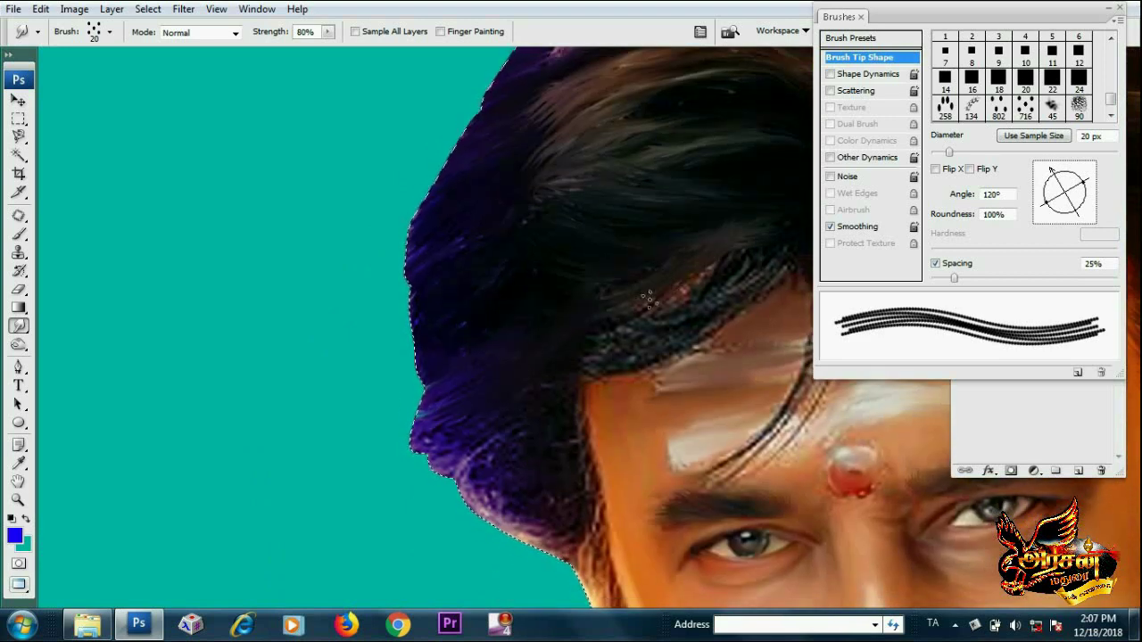
pyautogui.moveTo(744, 273); pyautogui.dragTo(467, 367)
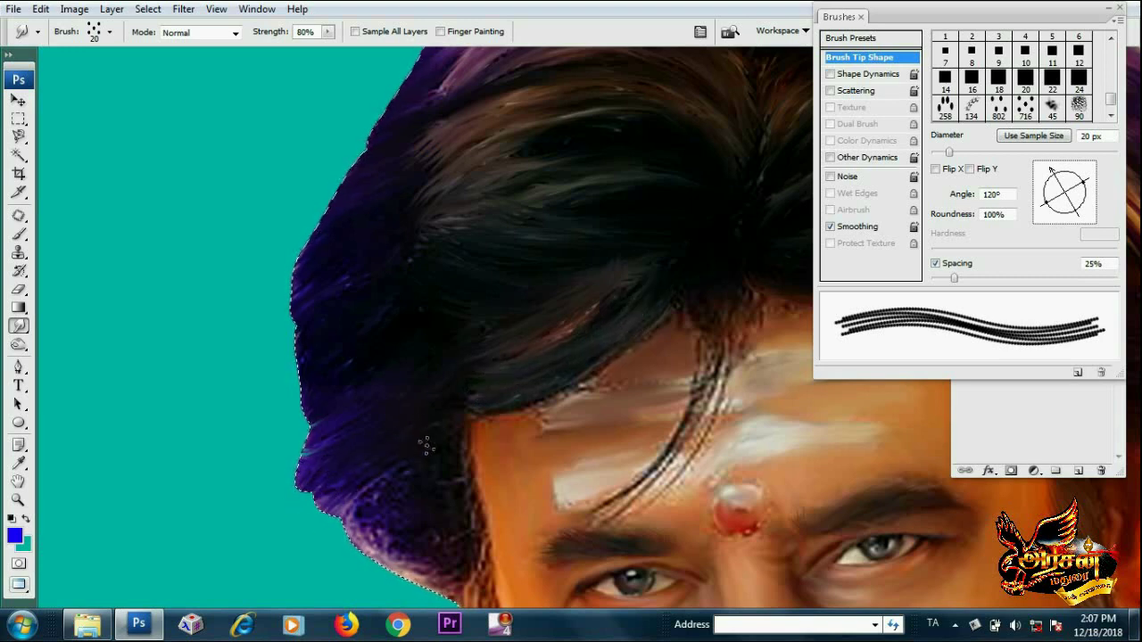
pyautogui.moveTo(445, 427); pyautogui.dragTo(455, 351)
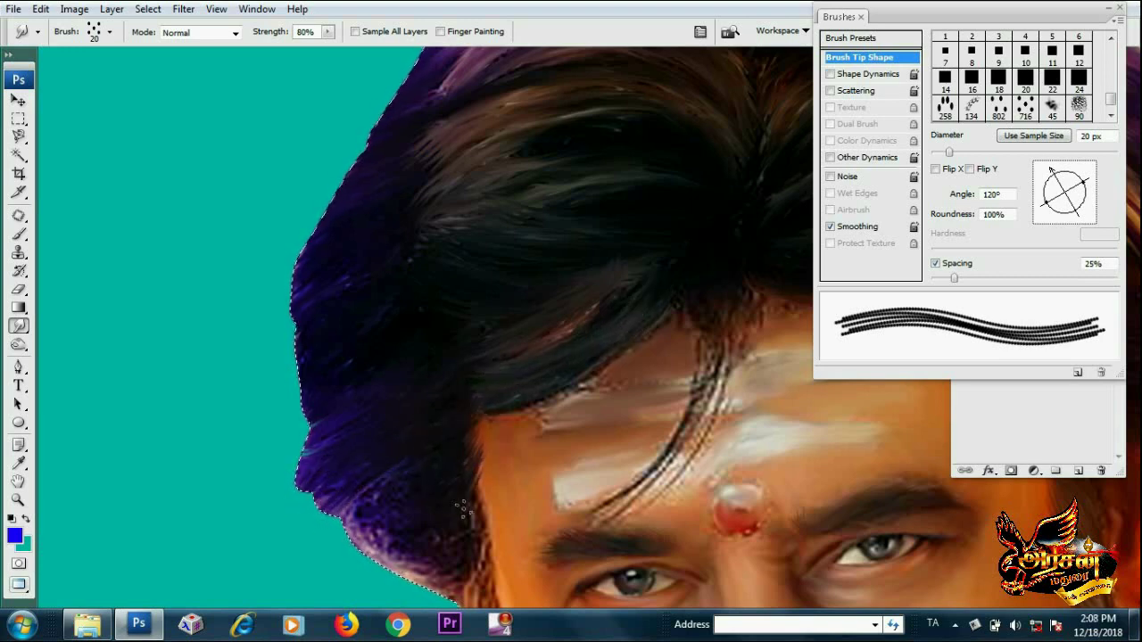
# Darken the left hair edge with more smudging, then set strength to 70% and size to 15 px
pyautogui.scroll(-1, 491, 482)
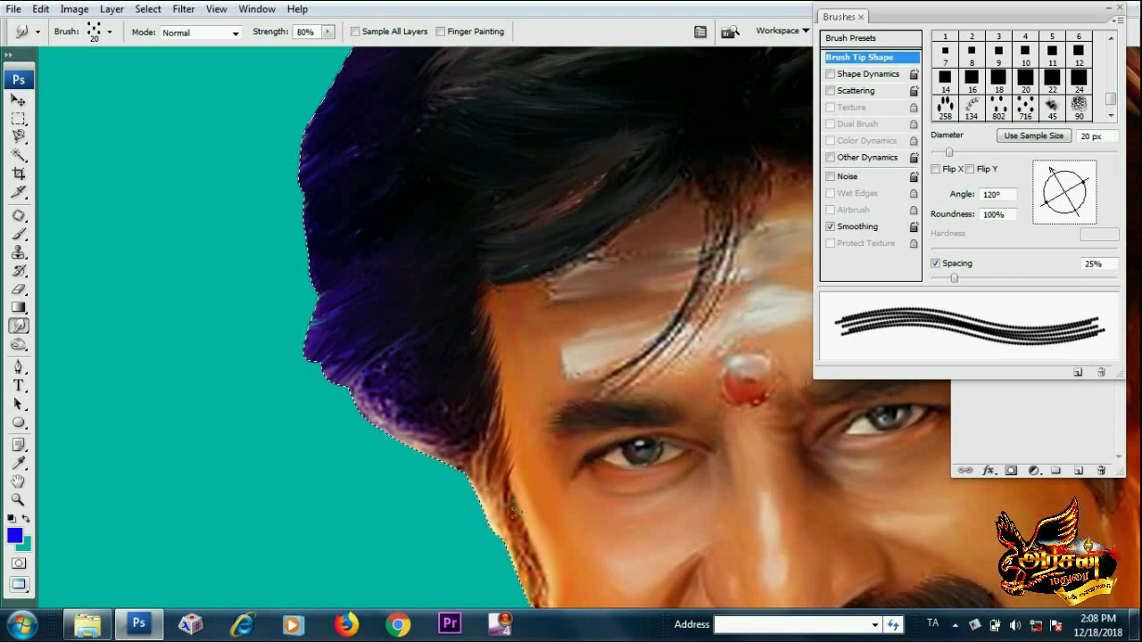
pyautogui.press('[')
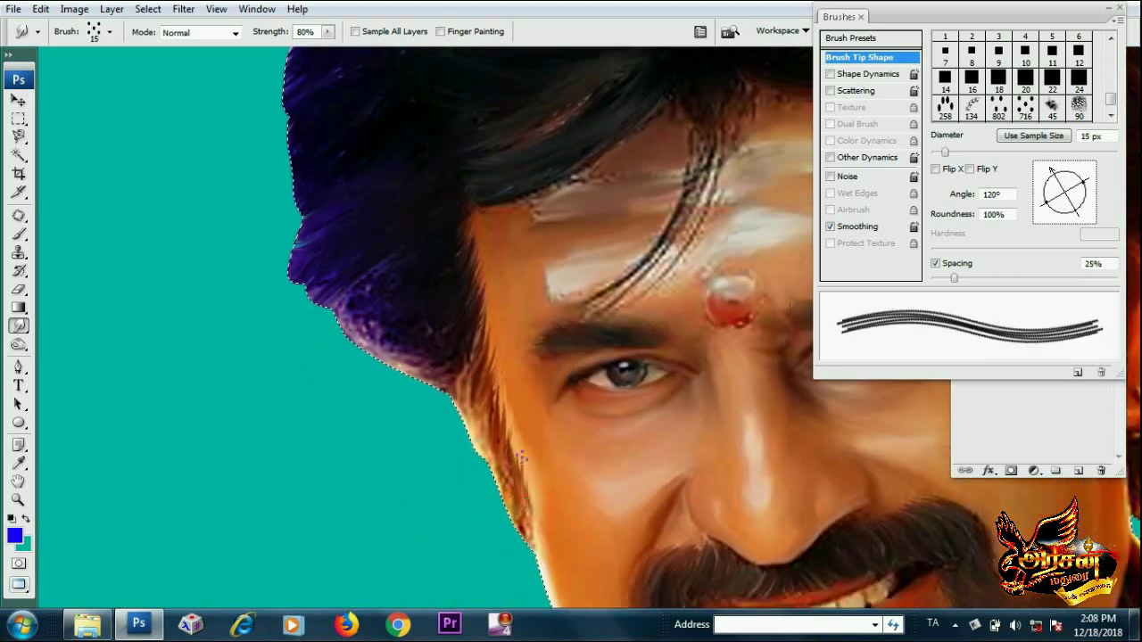
pyautogui.scroll(1, 470, 424)
pyautogui.press(']')
pyautogui.moveTo(470, 424); pyautogui.dragTo(478, 404)
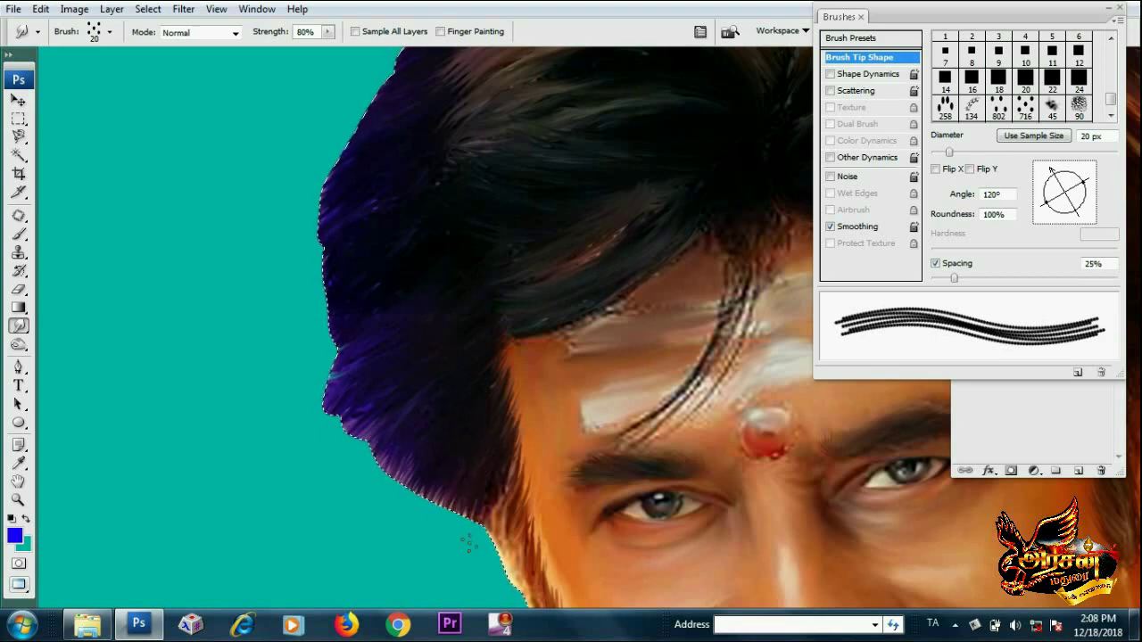
pyautogui.scroll(1, 489, 416)
pyautogui.moveTo(489, 417); pyautogui.dragTo(489, 339)
pyautogui.press('7')
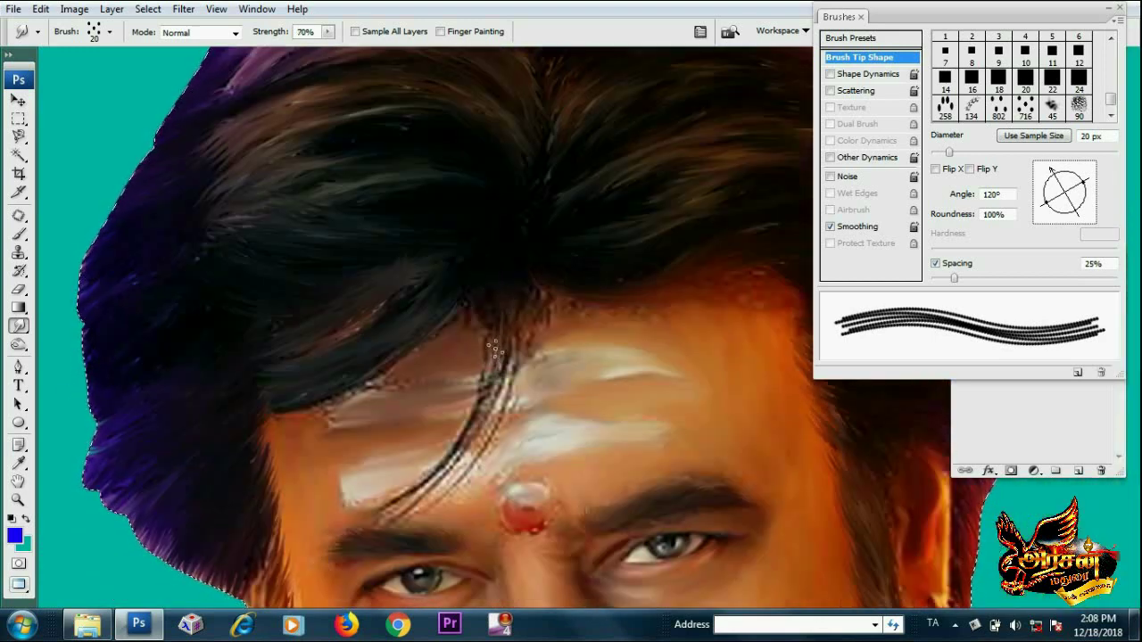
pyautogui.press('[')
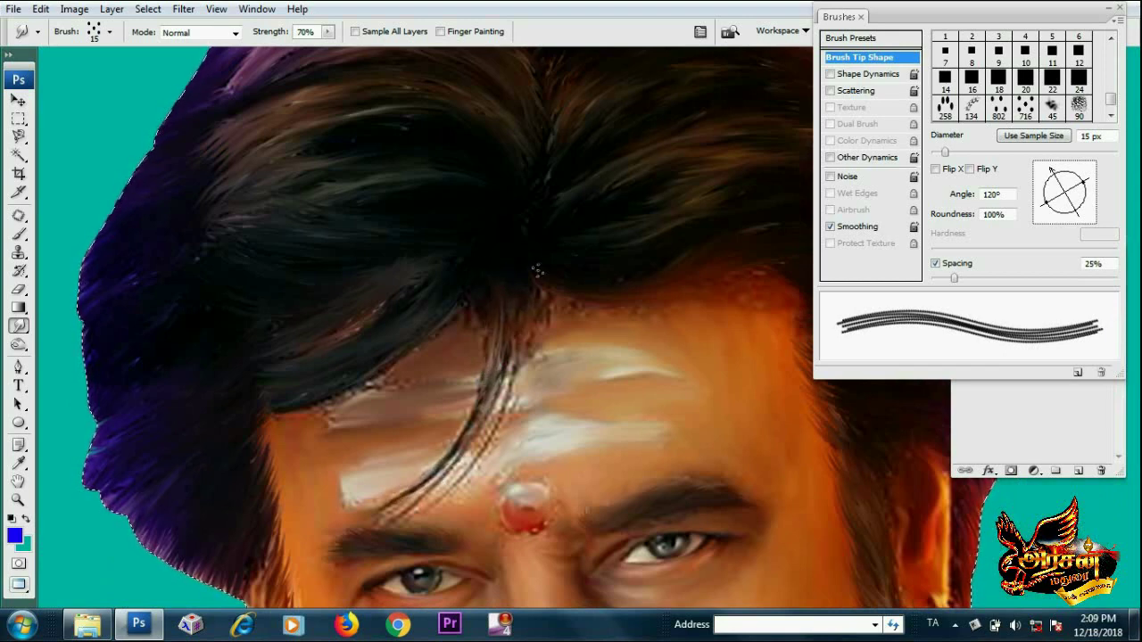
pyautogui.scroll(-2, 544, 424)
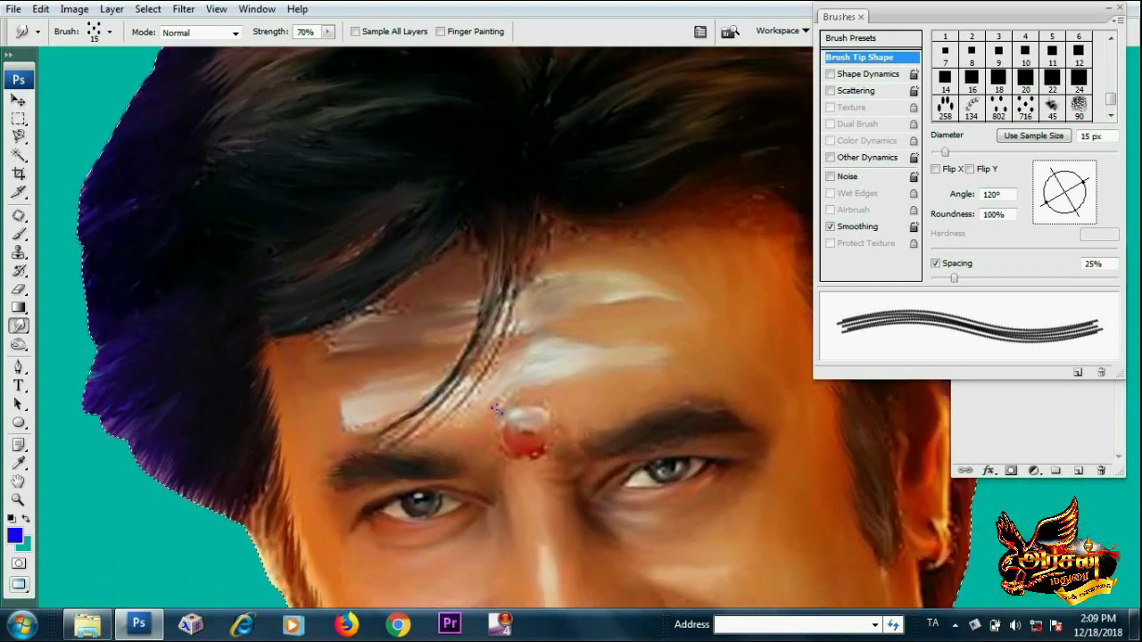
pyautogui.scroll(-2, 1013, 75)
pyautogui.scroll(-2, 1013, 76)
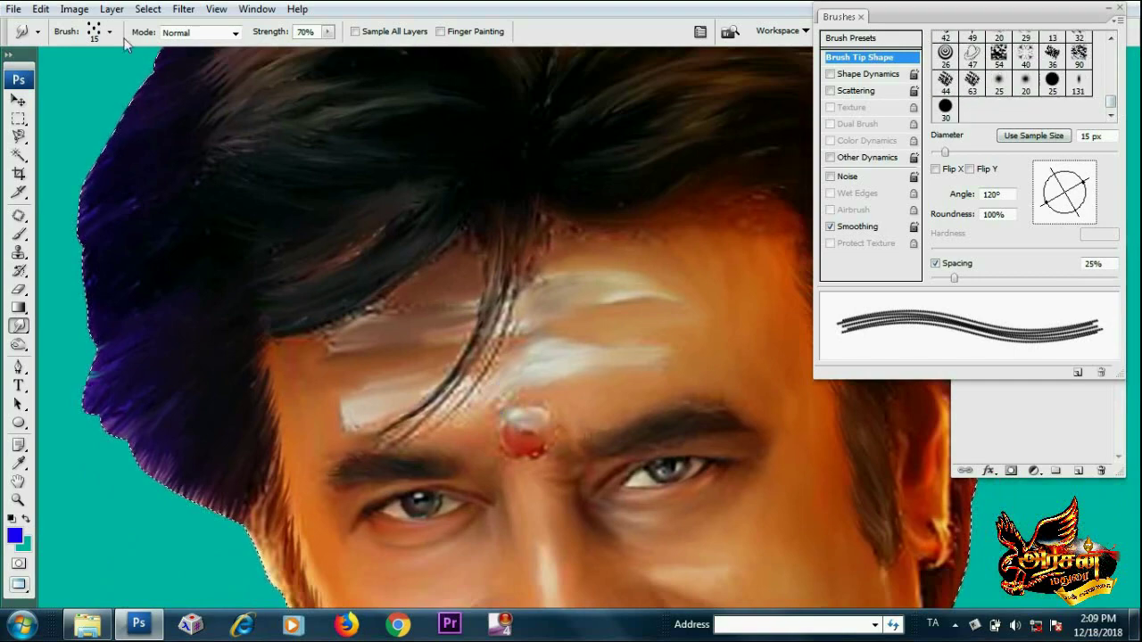
pyautogui.click(109, 32)
# Pick a 35 px brush preset and browse through the preset list
pyautogui.doubleClick(85, 179)
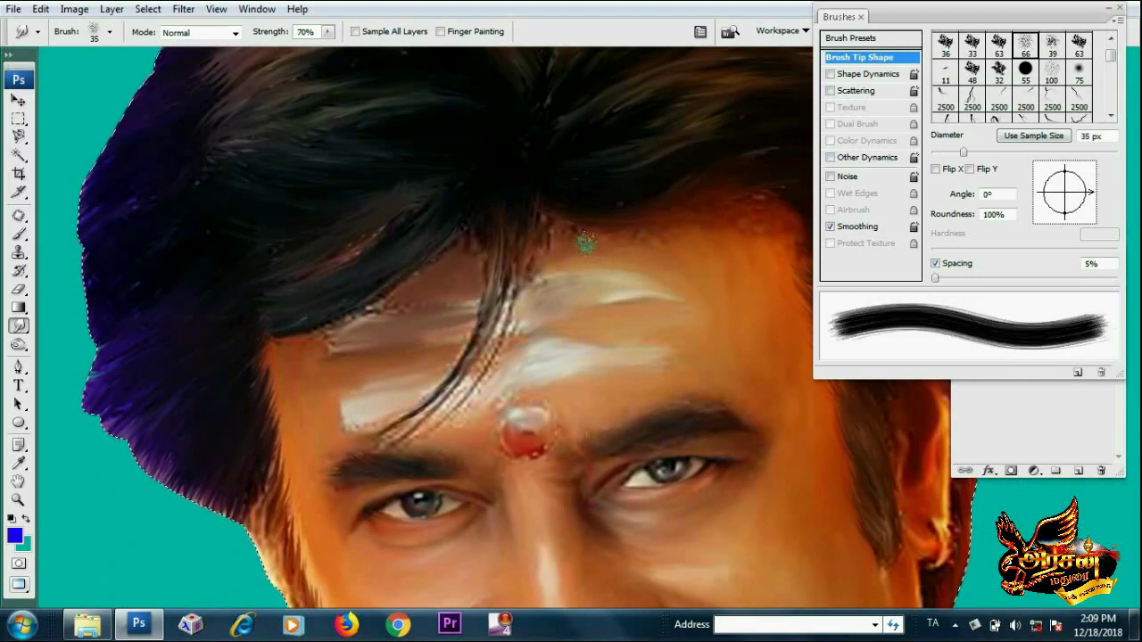
pyautogui.hscroll(2, 660, 223)
pyautogui.hscroll(-3, 500, 286)
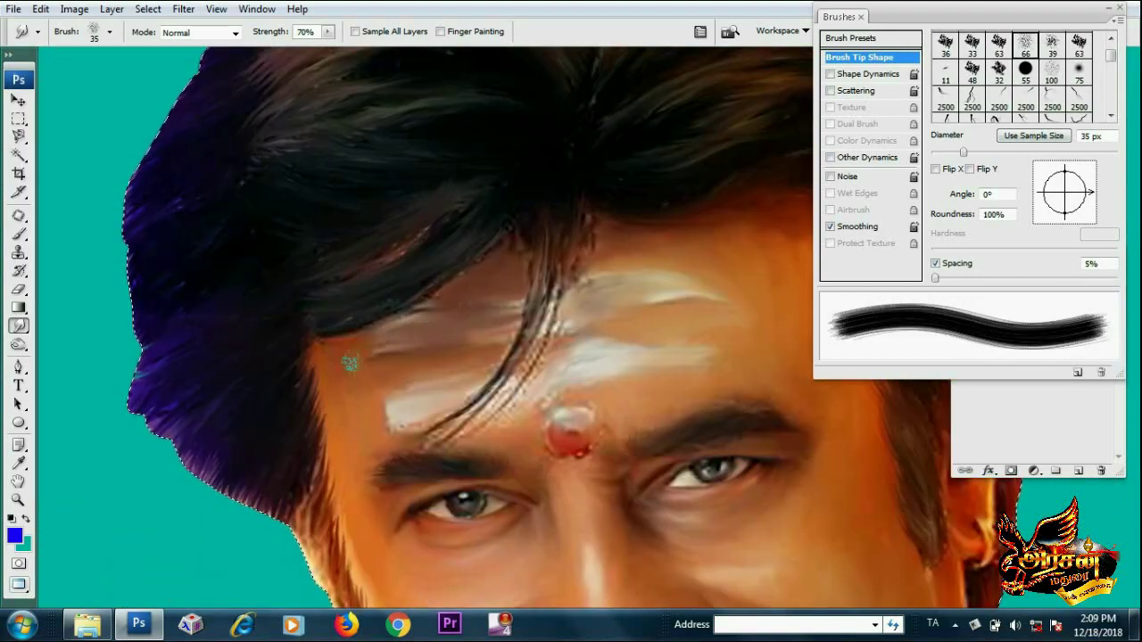
pyautogui.scroll(-3, 350, 363)
pyautogui.scroll(-2, 494, 268)
pyautogui.hscroll(3, 464, 295)
pyautogui.scroll(2, 464, 295)
pyautogui.scroll(4, 480, 350)
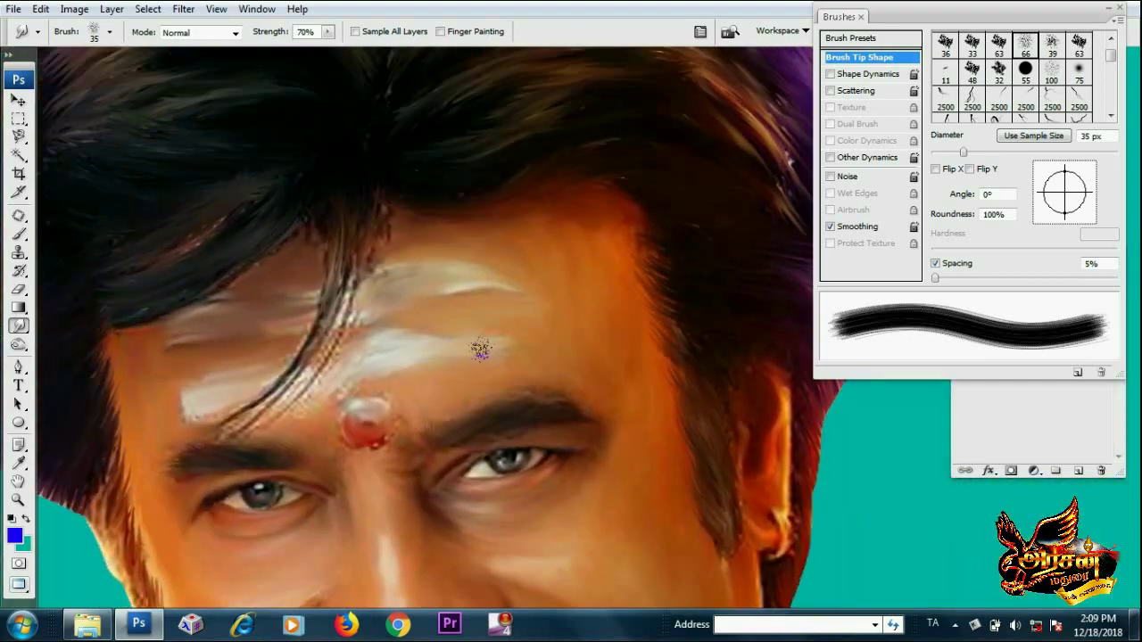
pyautogui.scroll(-3, 480, 350)
pyautogui.scroll(-1, 439, 286)
pyautogui.scroll(1, 539, 280)
pyautogui.scroll(-3, 1060, 98)
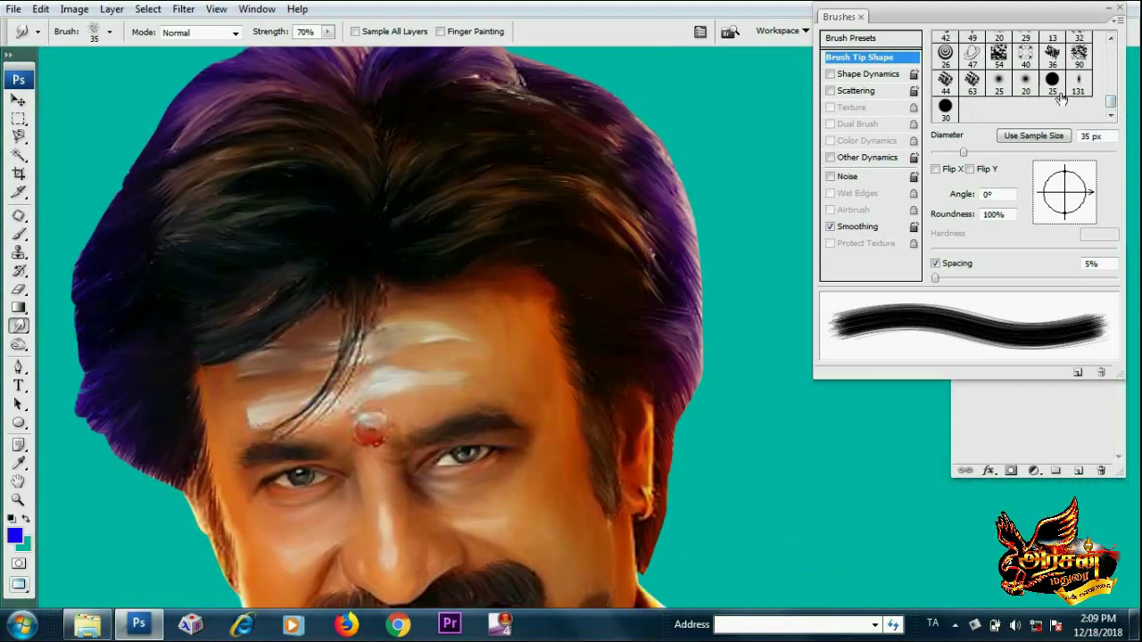
# Switch to the scattered-dot brush, angle its tip at 34°, and reduce its size
pyautogui.click(109, 31)
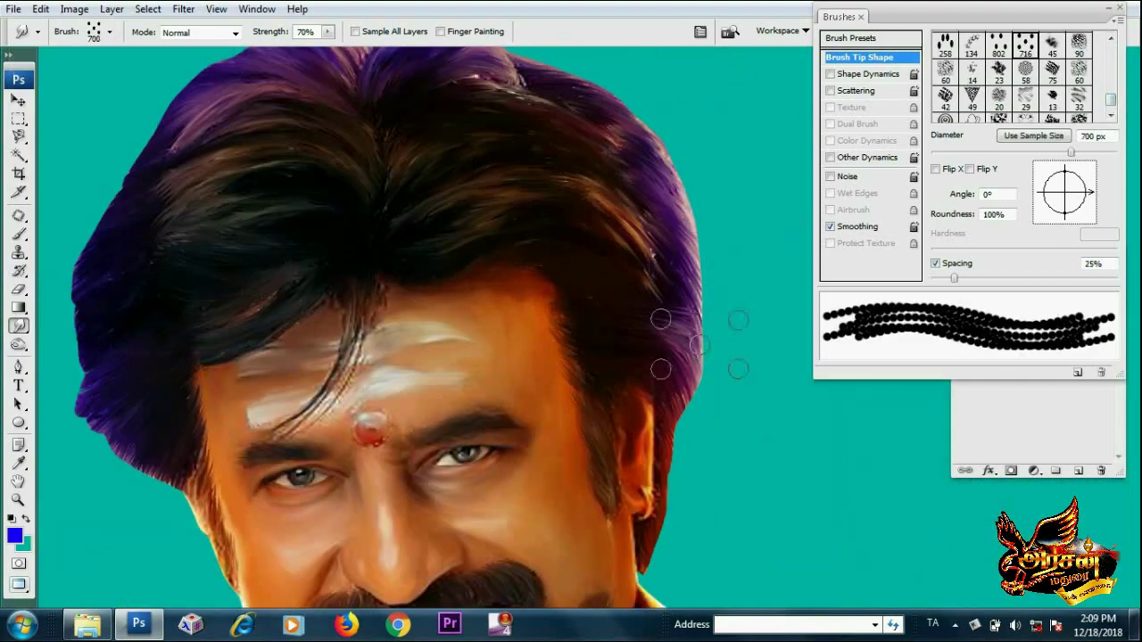
pyautogui.press('Return')
pyautogui.press('Right')
pyautogui.press('Right')
pyautogui.press('Right')
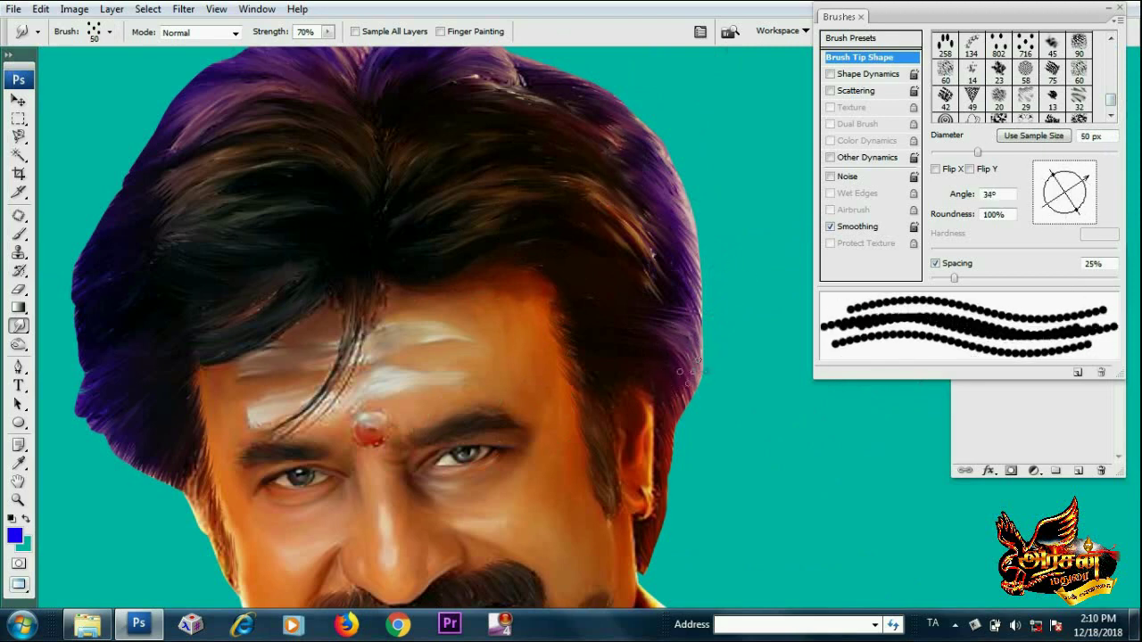
pyautogui.press('[')
pyautogui.press('[')
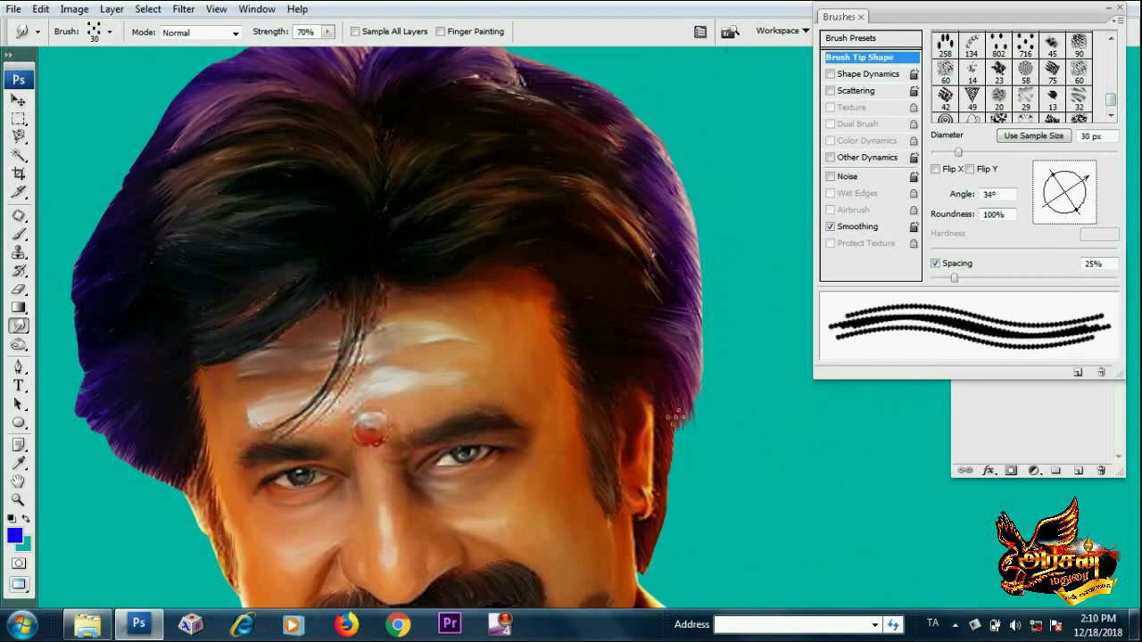
pyautogui.scroll(1, 683, 442)
pyautogui.scroll(-1, 678, 424)
pyautogui.scroll(-1, 675, 433)
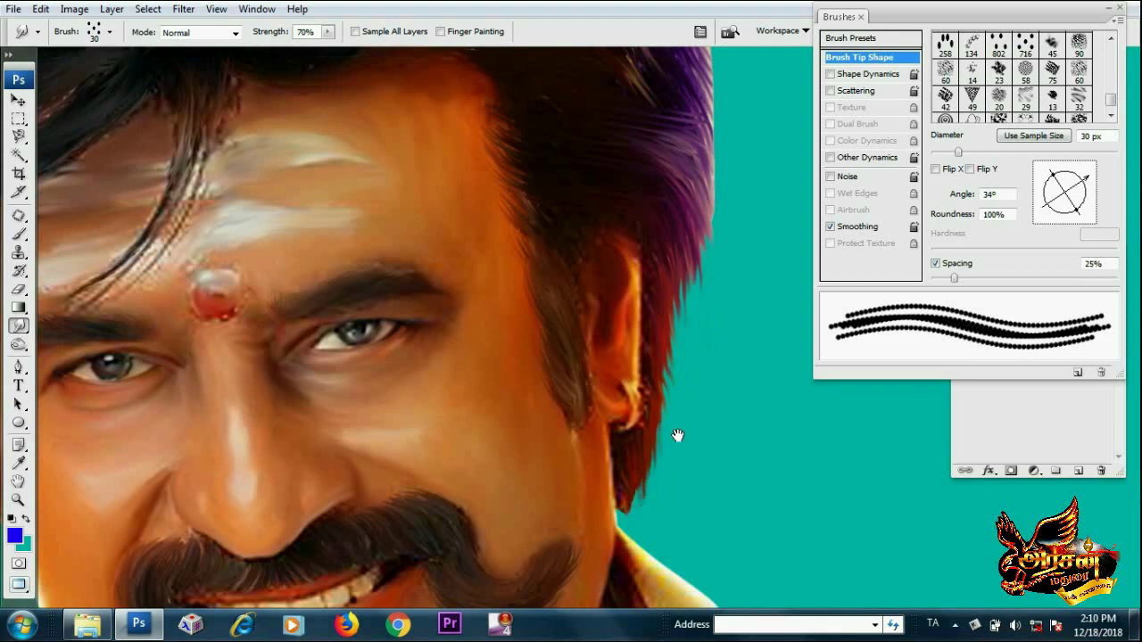
pyautogui.scroll(1, 696, 428)
pyautogui.scroll(2, 737, 410)
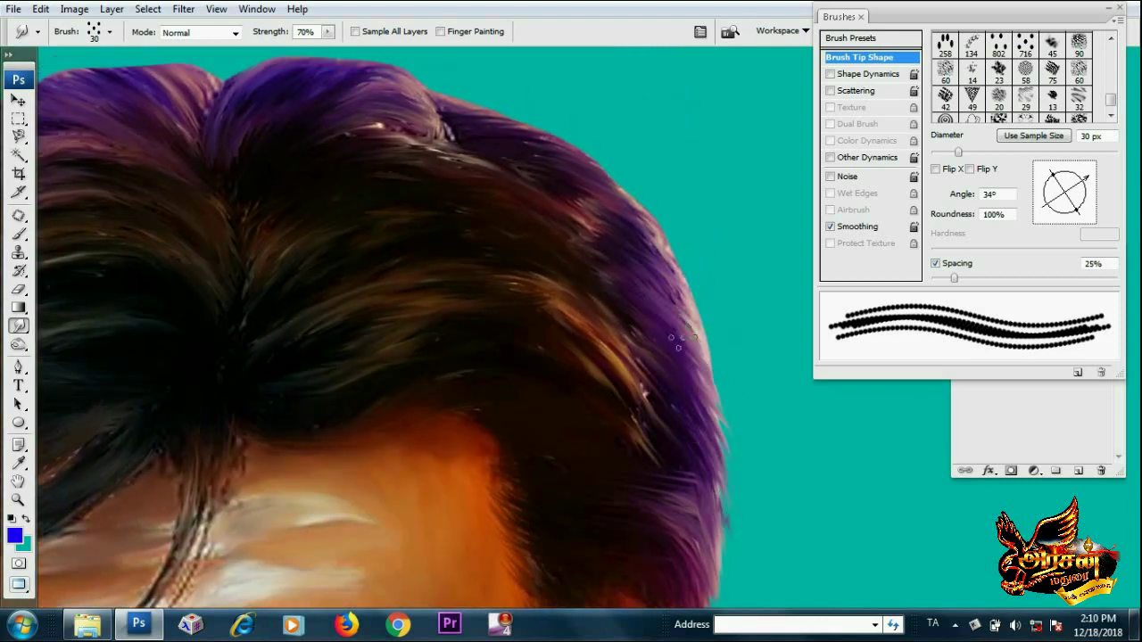
# Set the smudge brush to 15 px at 90% strength and pull fine strands along the hair's top edge
pyautogui.press('[')
pyautogui.scroll(1, 696, 348)
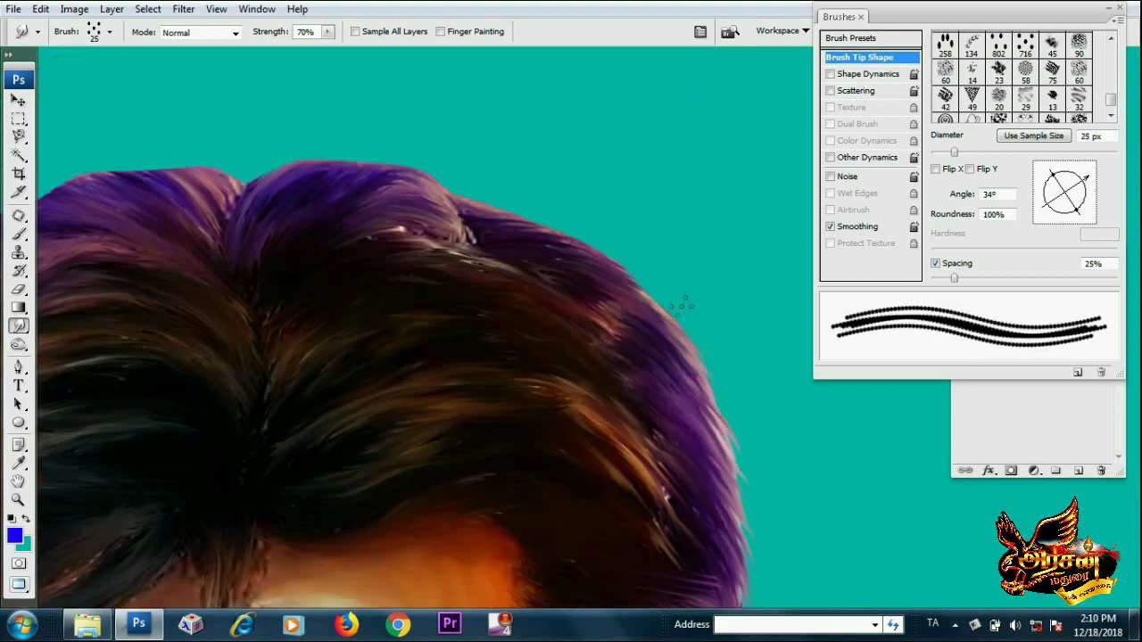
pyautogui.scroll(3, 636, 310)
pyautogui.press('[')
pyautogui.press('[')
pyautogui.press('9')
pyautogui.moveTo(625, 328); pyautogui.dragTo(671, 348)
pyautogui.moveTo(572, 307); pyautogui.dragTo(656, 337)
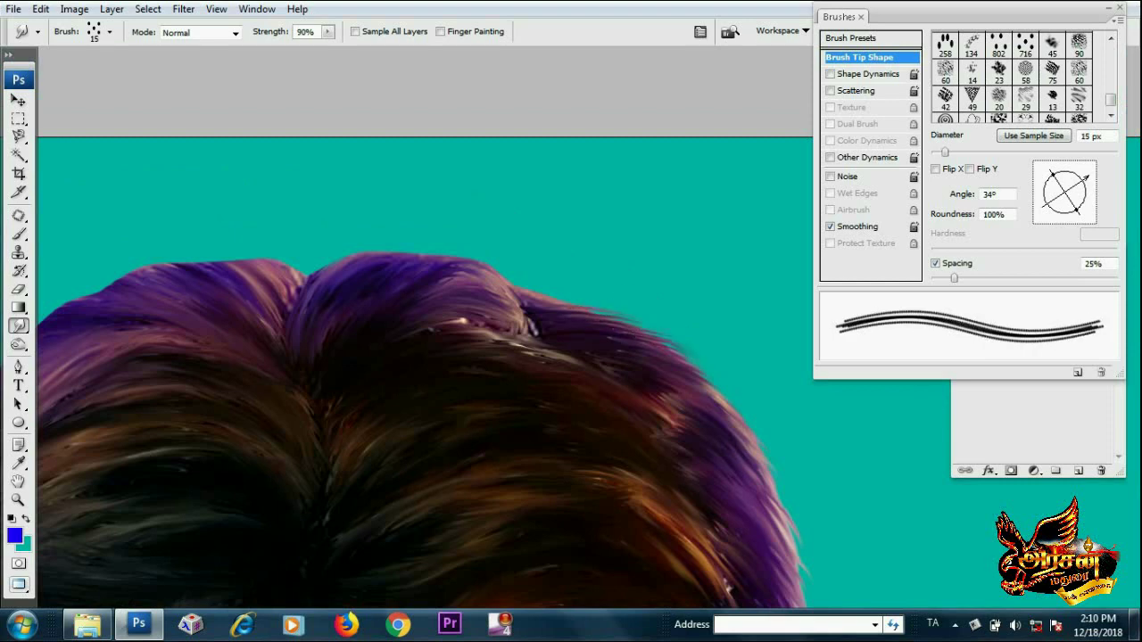
pyautogui.moveTo(513, 290); pyautogui.dragTo(636, 322)
pyautogui.scroll(-2, 675, 332)
pyautogui.scroll(3, 697, 384)
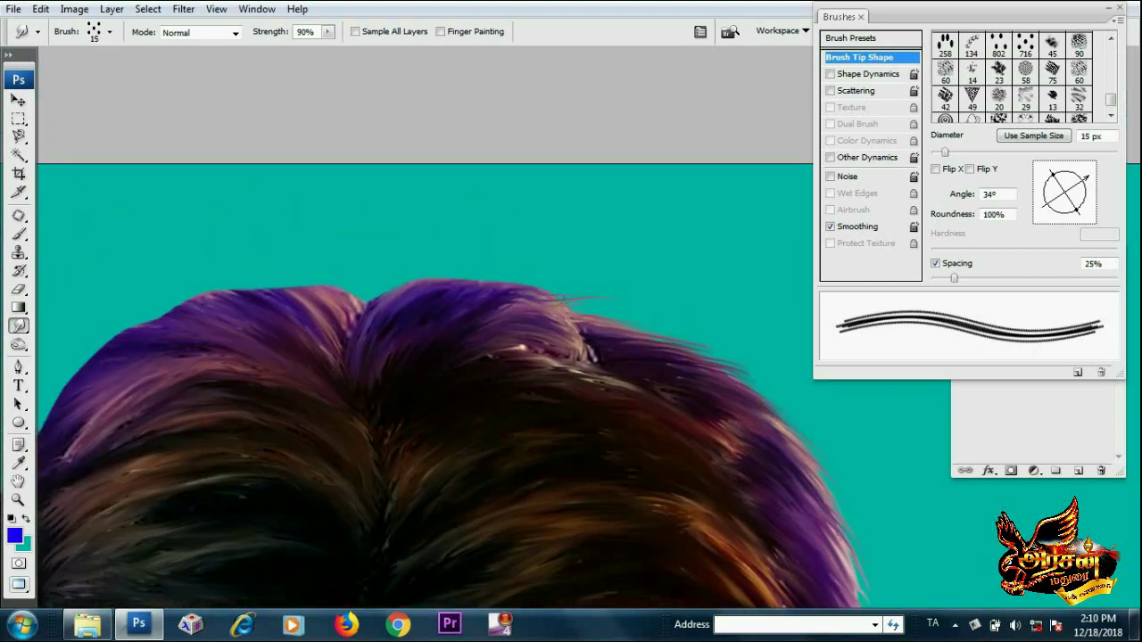
# Rotate the tip to 71° and smudge wisps along the top and left hair edges
pyautogui.moveTo(1077, 172); pyautogui.dragTo(1072, 168)
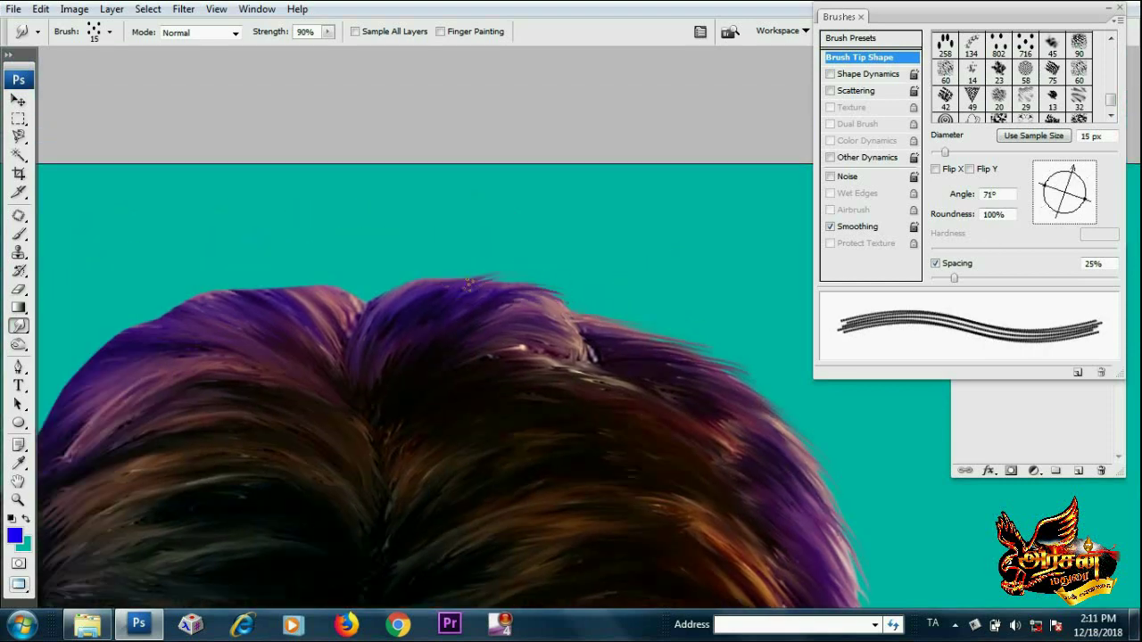
pyautogui.moveTo(467, 285)
pyautogui.mouseDown()
pyautogui.moveTo(428, 279)
pyautogui.moveTo(375, 299)
pyautogui.mouseUp()
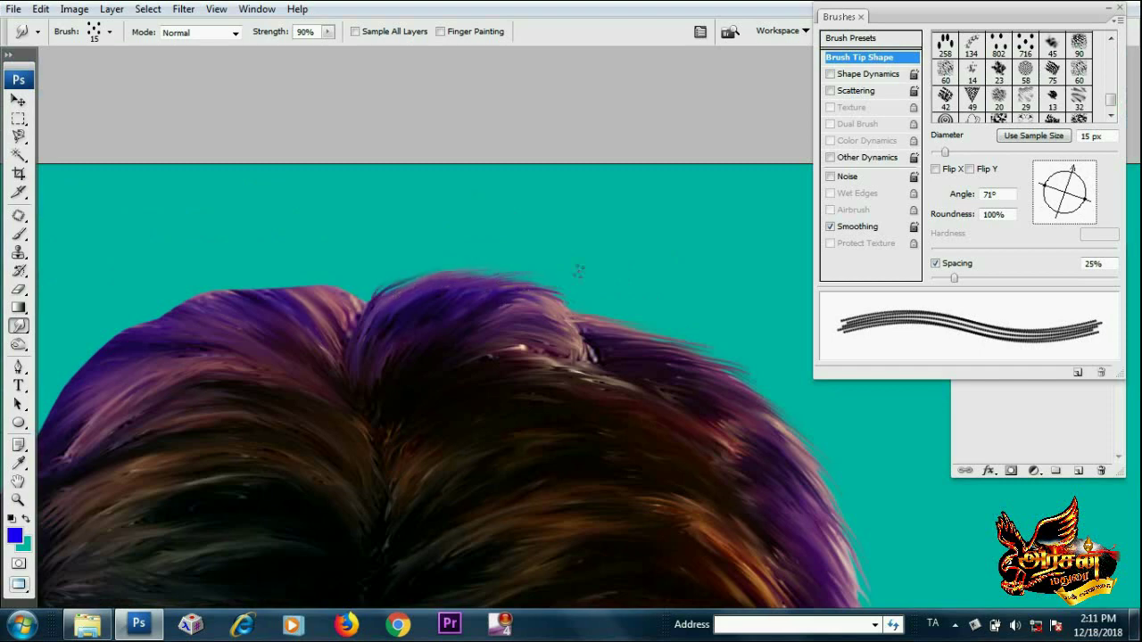
pyautogui.hscroll(-5, 578, 271)
pyautogui.scroll(1, 622, 318)
pyautogui.moveTo(530, 310)
pyautogui.mouseDown()
pyautogui.moveTo(500, 332)
pyautogui.moveTo(390, 361)
pyautogui.mouseUp()
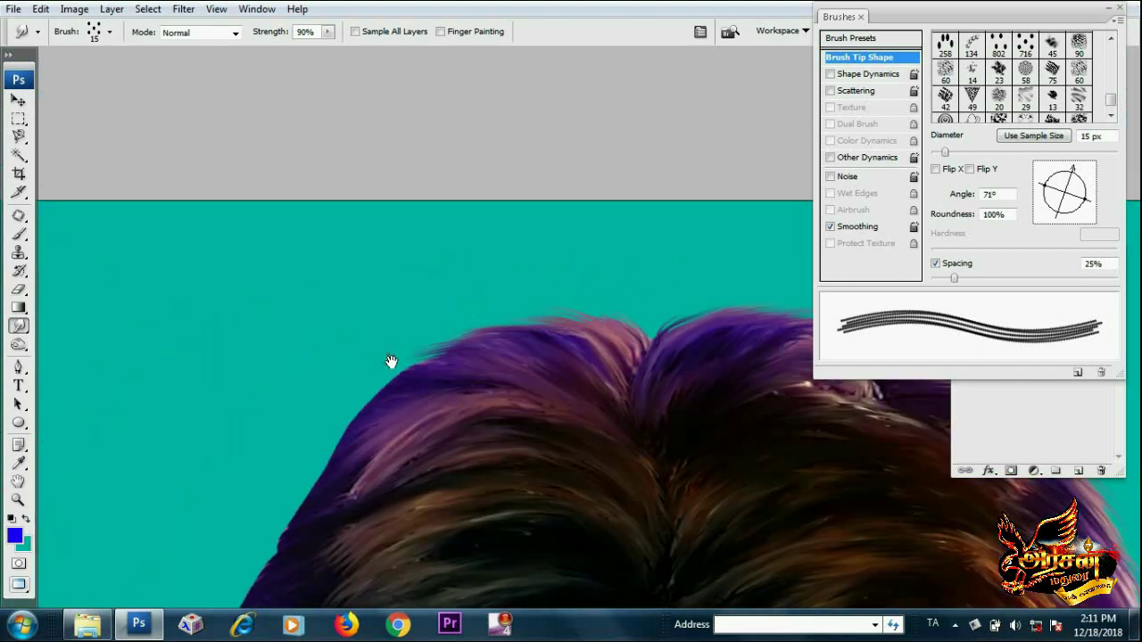
pyautogui.scroll(-2, 390, 361)
pyautogui.hscroll(-3, 390, 361)
pyautogui.moveTo(528, 324)
pyautogui.mouseDown()
pyautogui.moveTo(529, 361)
pyautogui.moveTo(430, 496)
pyautogui.mouseUp()
pyautogui.scroll(-3, 430, 496)
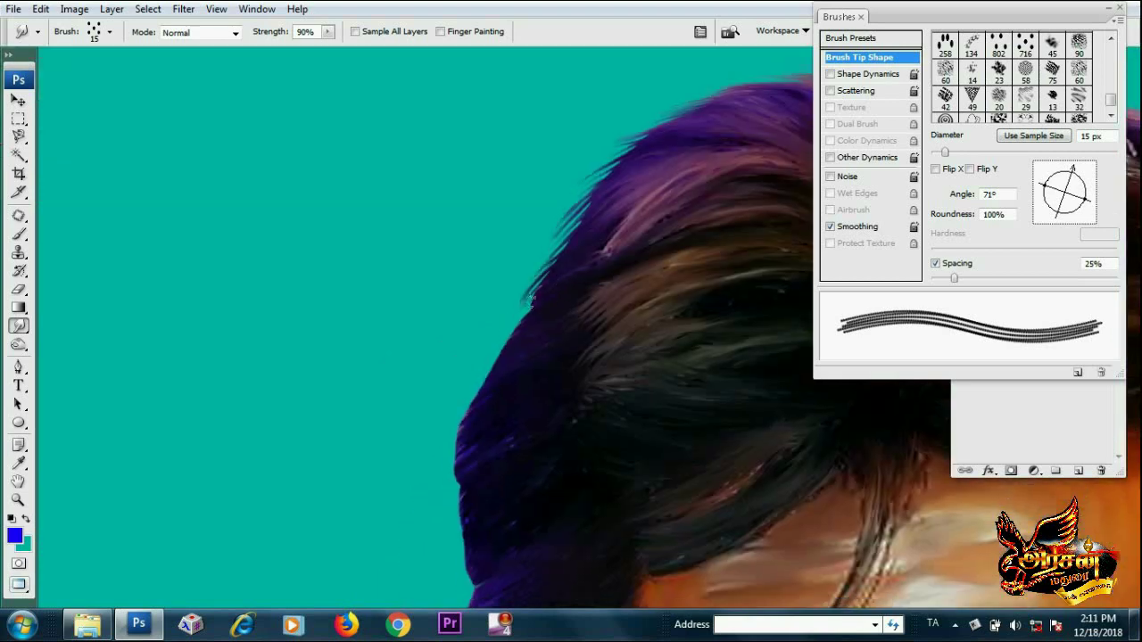
pyautogui.moveTo(522, 299)
pyautogui.mouseDown()
pyautogui.moveTo(451, 429)
pyautogui.moveTo(445, 473)
pyautogui.mouseUp()
pyautogui.scroll(-2, 444, 473)
# Rotate the tip to 143° and pull the left hair edge downward into wisps
pyautogui.click(1044, 178)
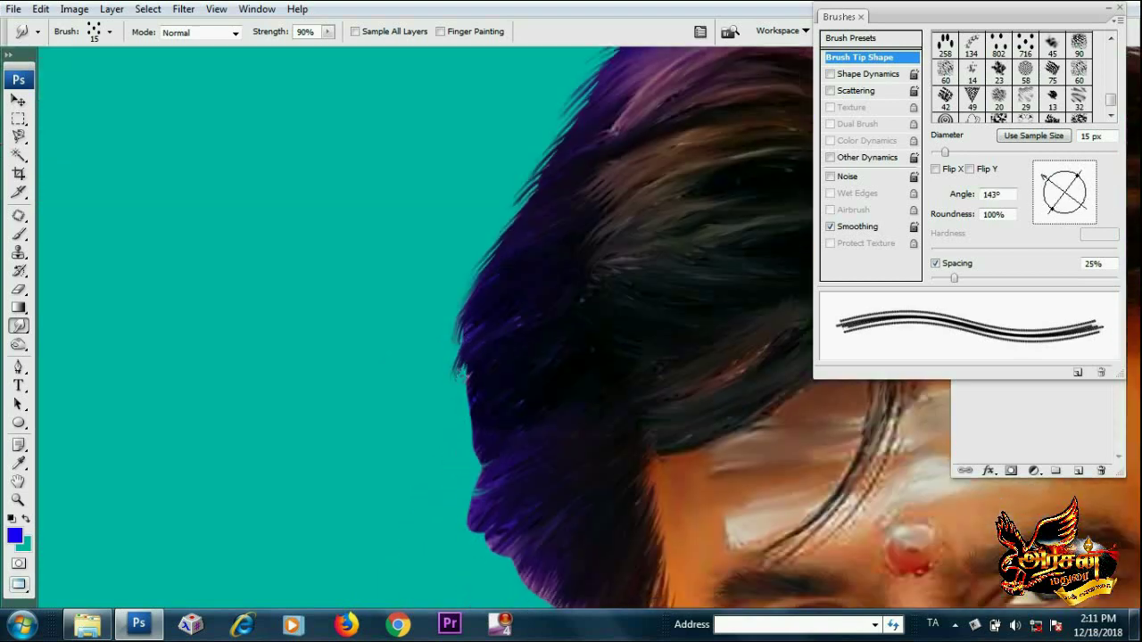
pyautogui.moveTo(458, 375); pyautogui.dragTo(477, 474)
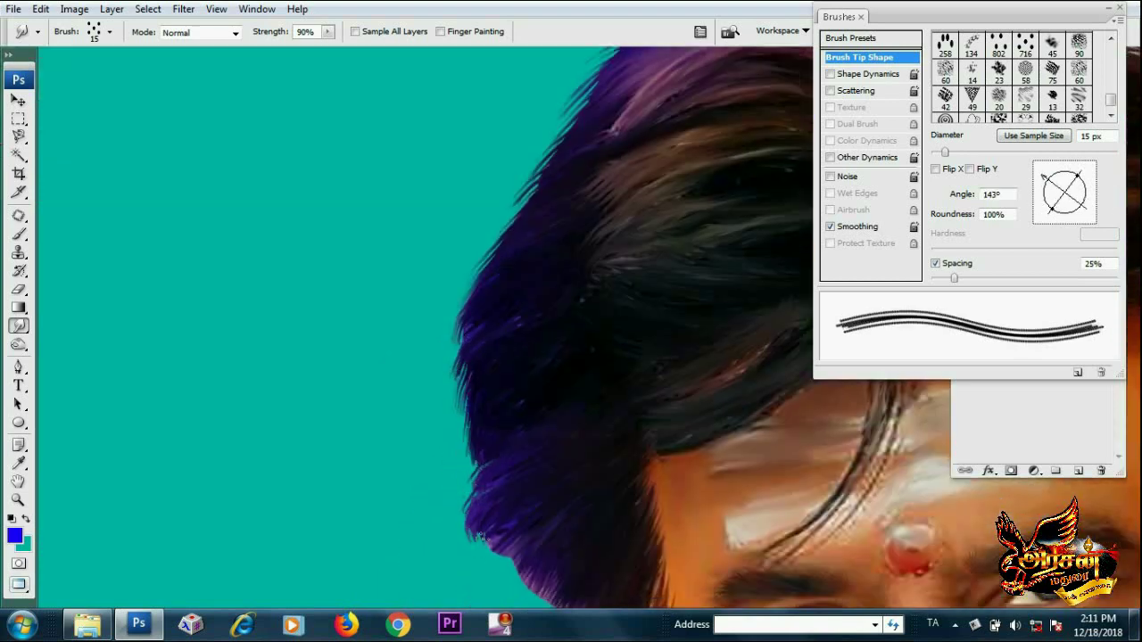
pyautogui.scroll(-3, 523, 546)
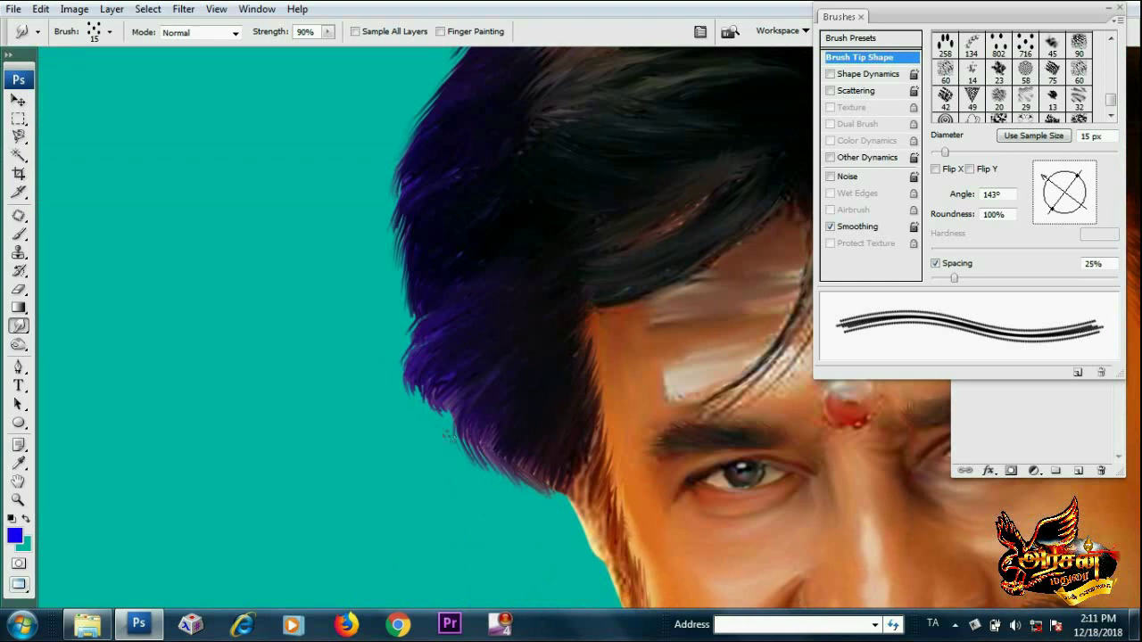
pyautogui.moveTo(586, 482); pyautogui.dragTo(442, 382)
# Zoom out to the head and shoulders, pan to show the torso, and open the Filter menu
pyautogui.keyDown('alt'); pyautogui.click(445, 381); pyautogui.keyUp('alt')
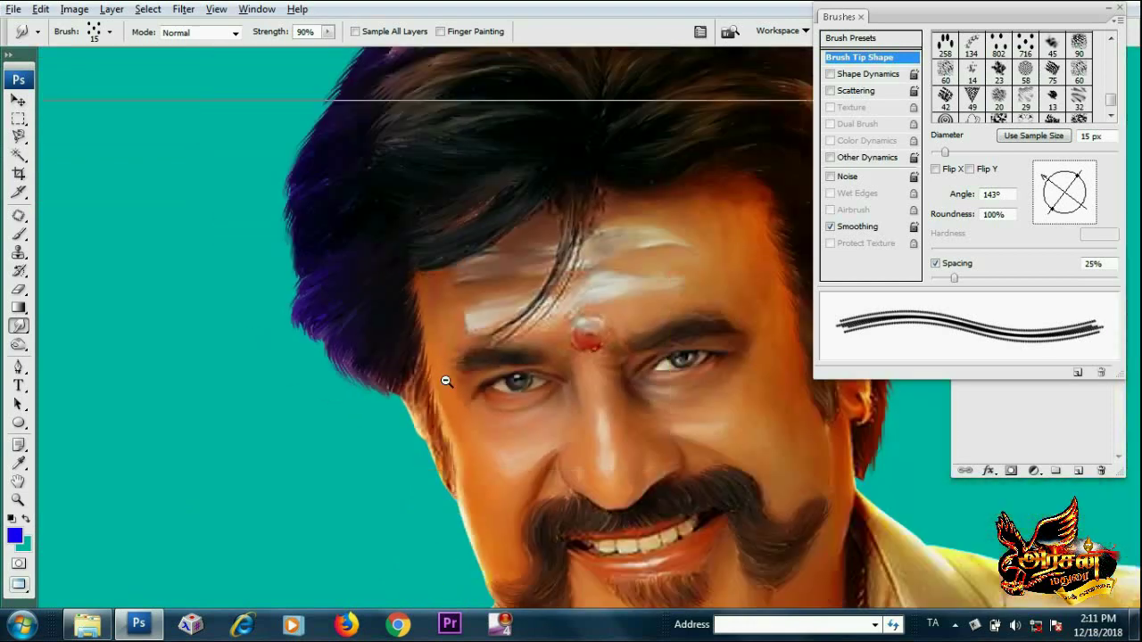
pyautogui.keyDown('alt'); pyautogui.click(445, 381); pyautogui.keyUp('alt')
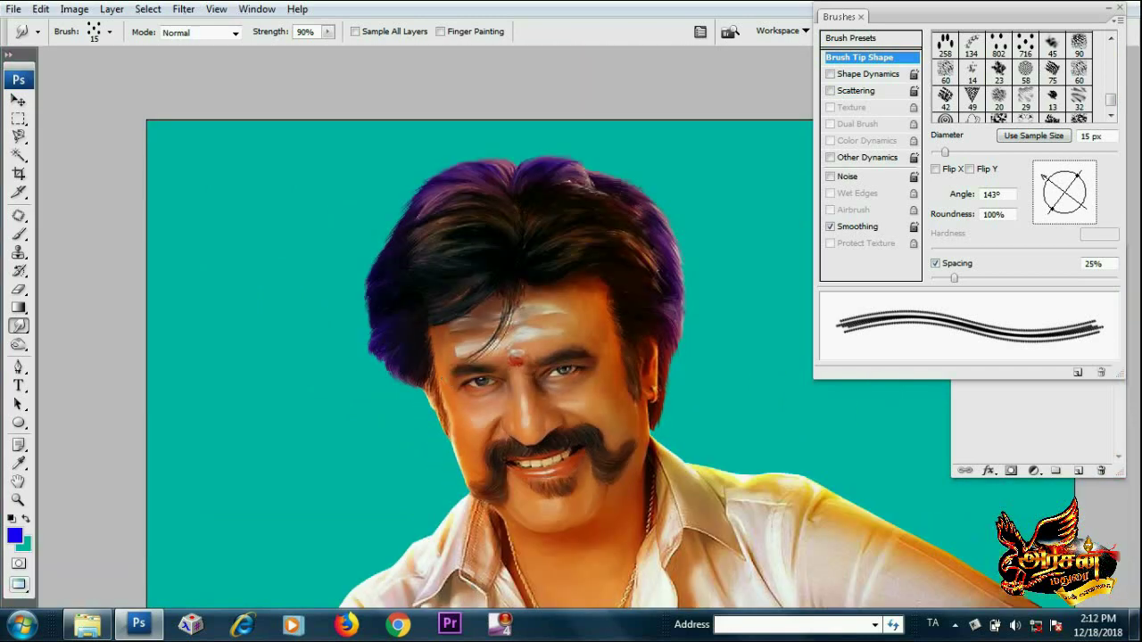
pyautogui.moveTo(597, 557)
pyautogui.mouseDown()
pyautogui.moveTo(558, 531)
pyautogui.moveTo(533, 340)
pyautogui.moveTo(485, 245)
pyautogui.moveTo(495, 284)
pyautogui.moveTo(510, 276)
pyautogui.moveTo(537, 366)
pyautogui.mouseUp()
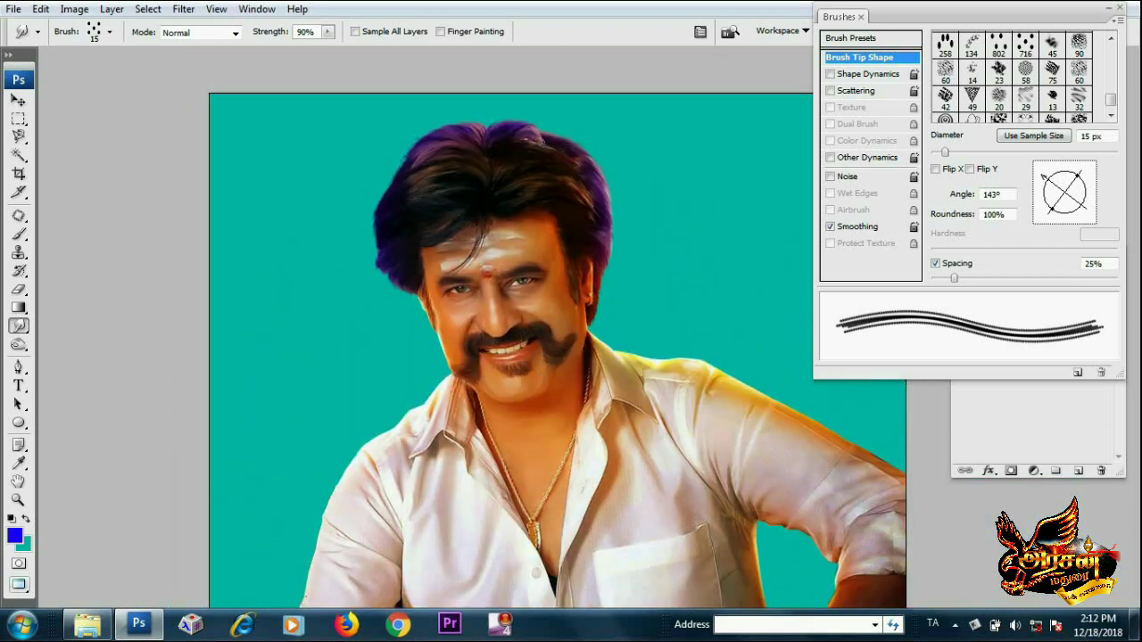
pyautogui.click(187, 9)
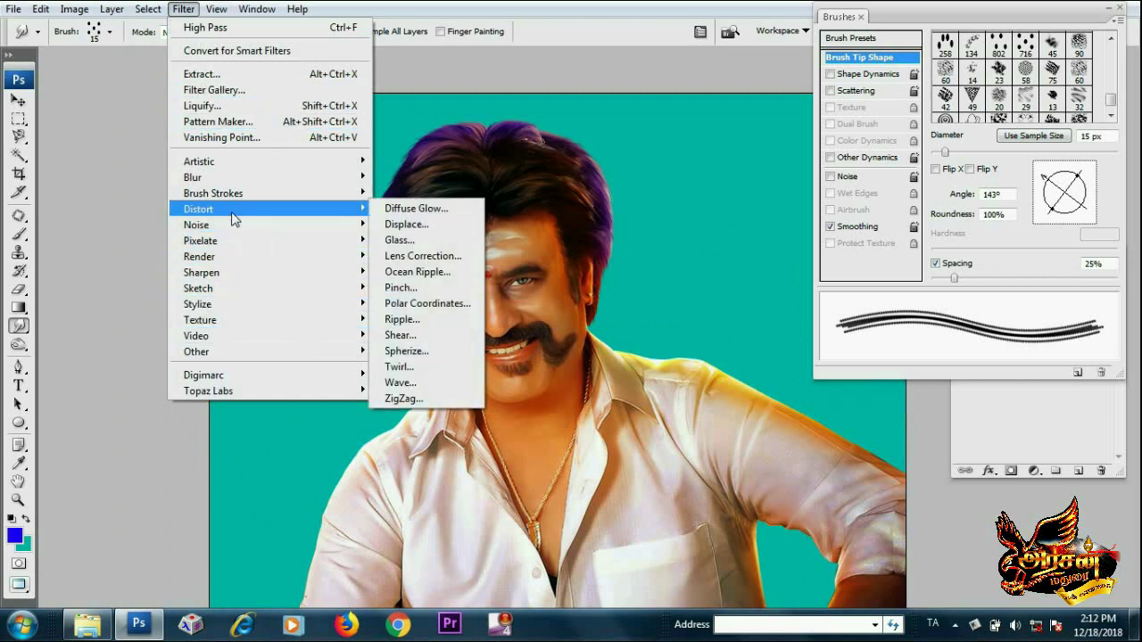
pyautogui.moveTo(198, 225)
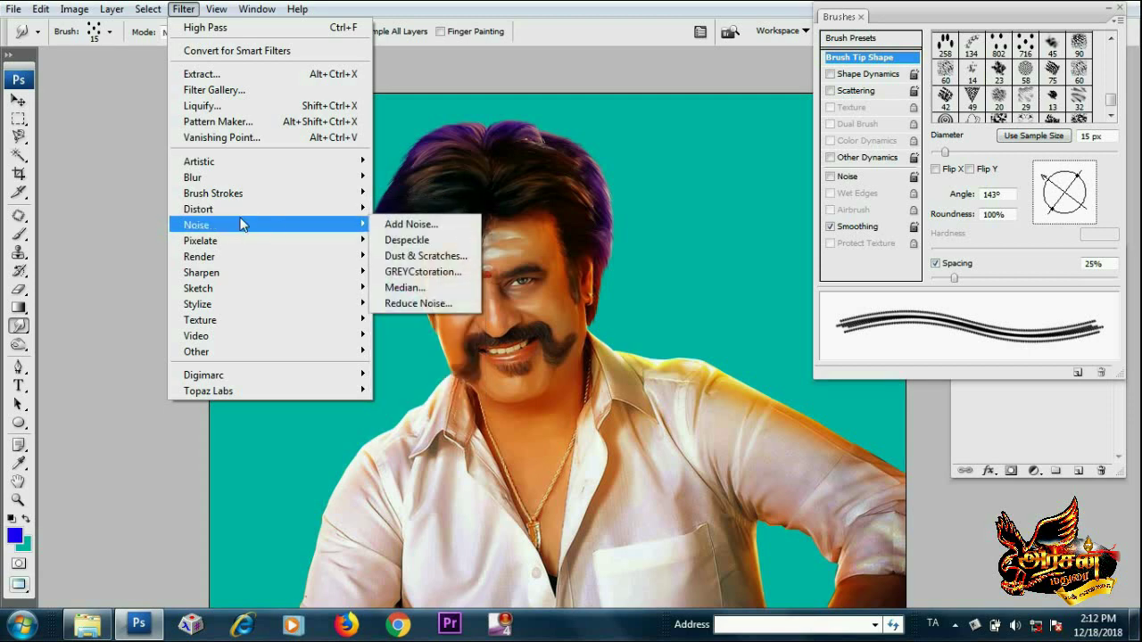
# Run the GREYCstoration noise filter and retry after its processing error
pyautogui.click(400, 271)
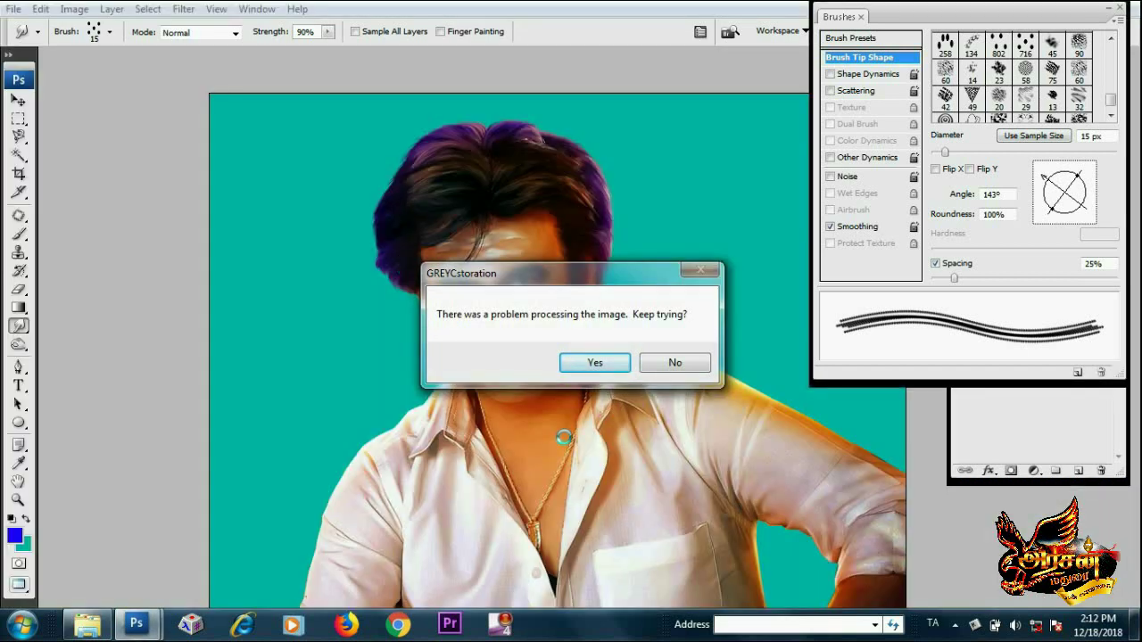
pyautogui.click(605, 364)
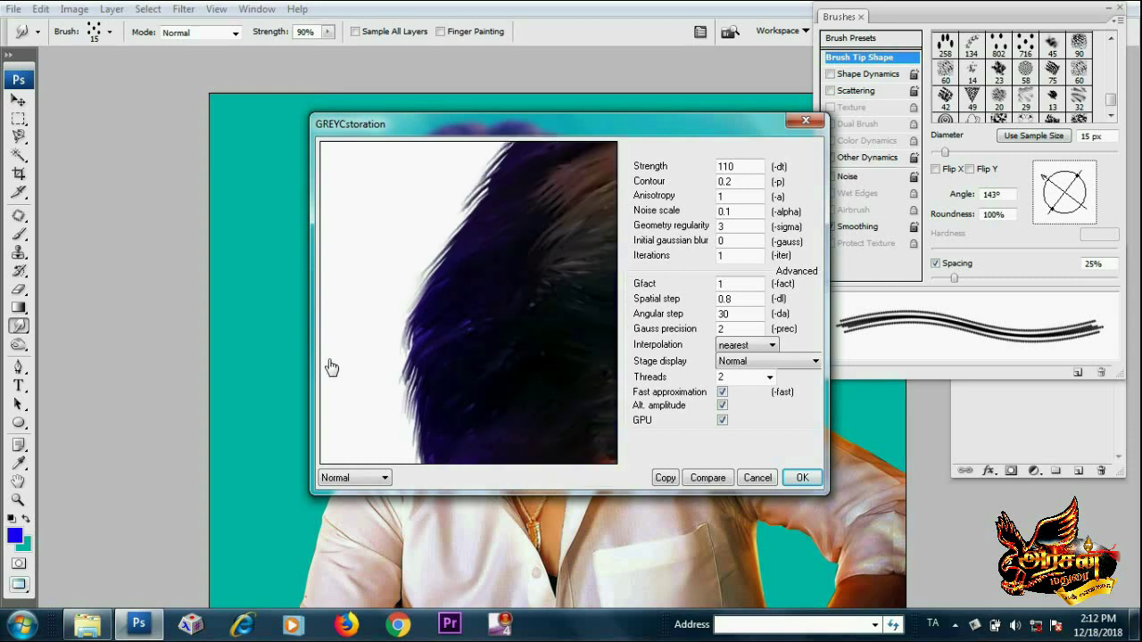
# Preview GREYCstoration smoothing on the hair, neck, forehead and shirt collar, then apply it
pyautogui.moveTo(345, 358); pyautogui.dragTo(327, 358)
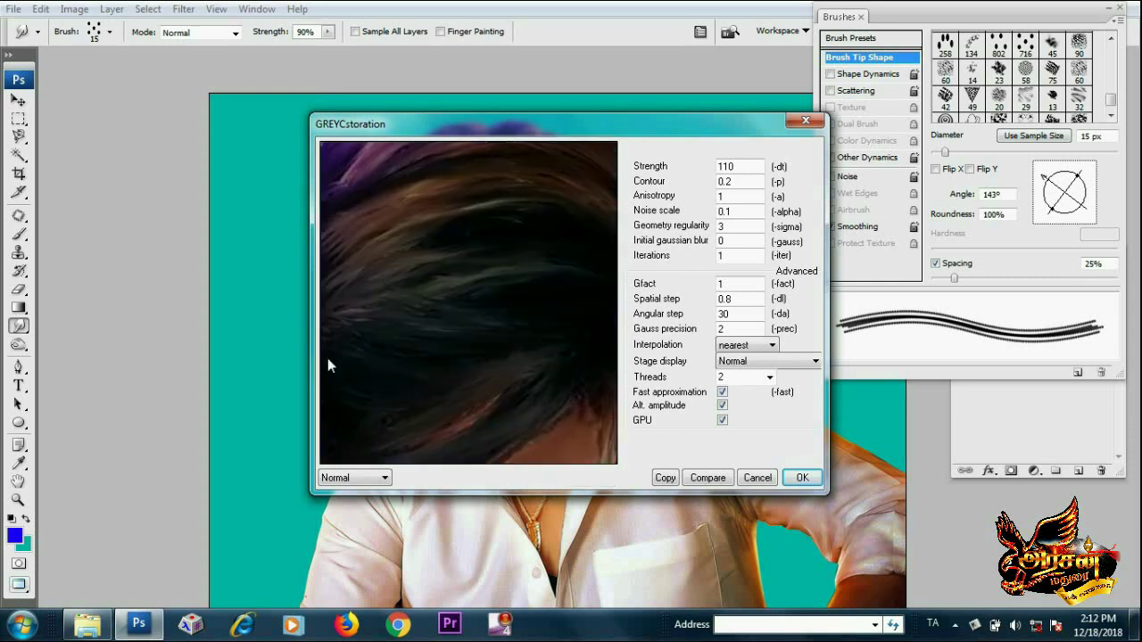
pyautogui.moveTo(505, 353); pyautogui.dragTo(372, 390)
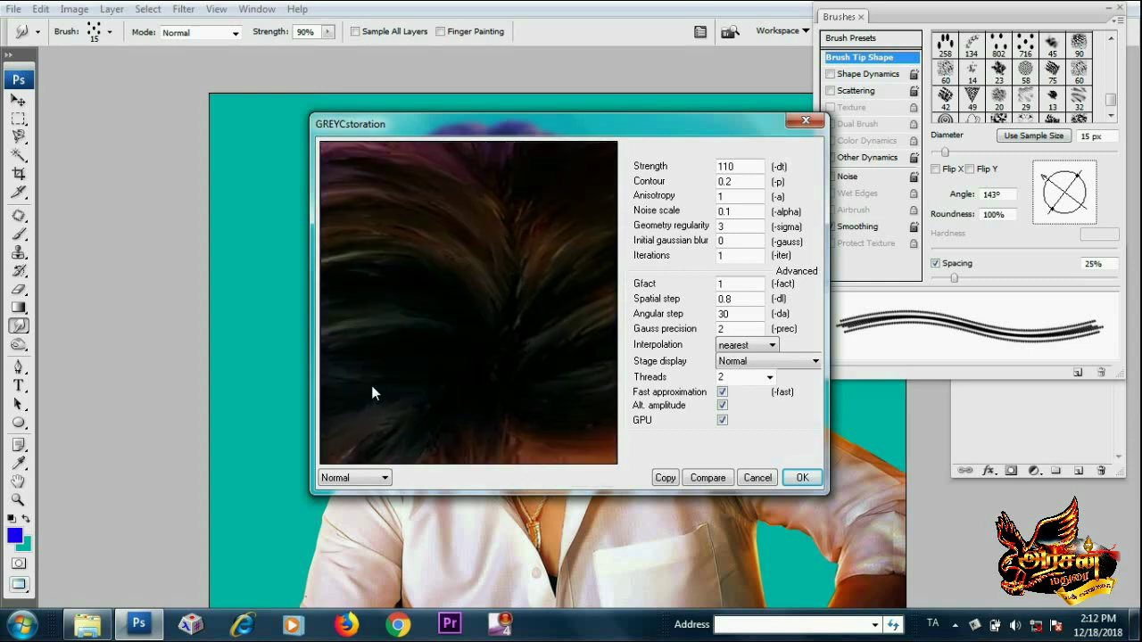
pyautogui.moveTo(586, 264)
pyautogui.mouseDown()
pyautogui.moveTo(509, 247)
pyautogui.moveTo(502, 345)
pyautogui.mouseUp()
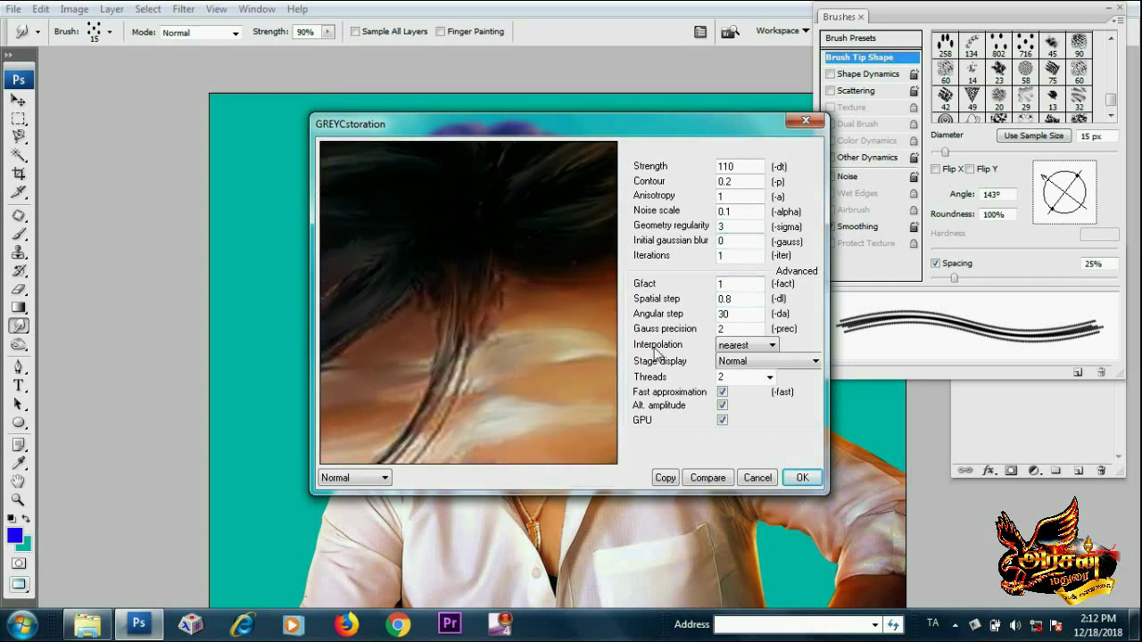
pyautogui.moveTo(450, 413)
pyautogui.mouseDown()
pyautogui.moveTo(461, 313)
pyautogui.moveTo(430, 244)
pyautogui.moveTo(429, 181)
pyautogui.mouseUp()
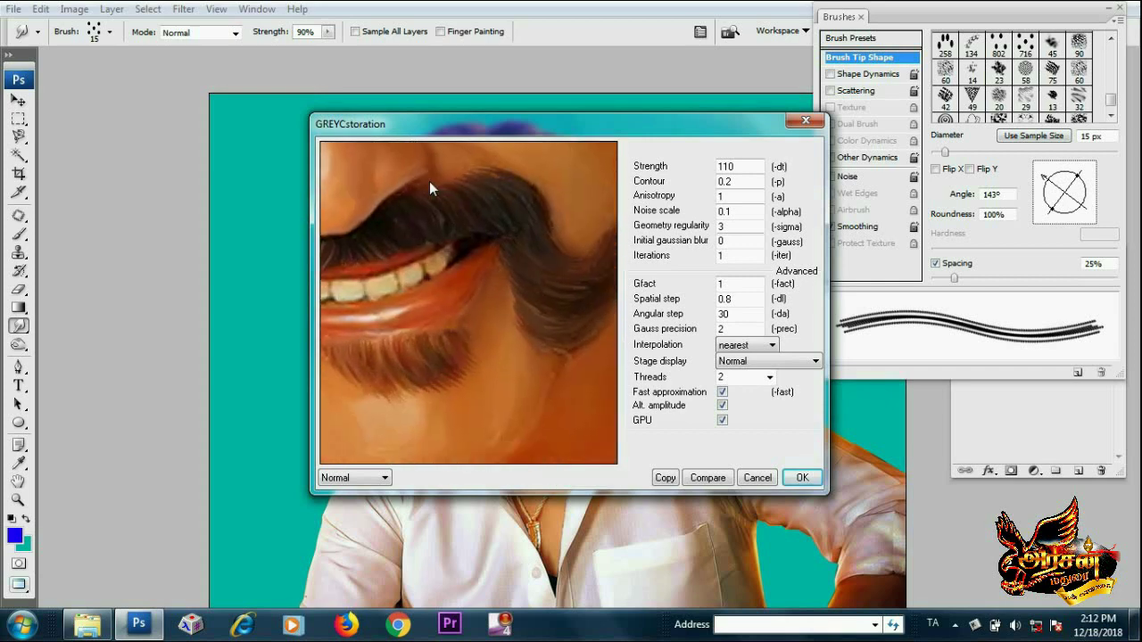
pyautogui.moveTo(499, 326); pyautogui.dragTo(497, 141)
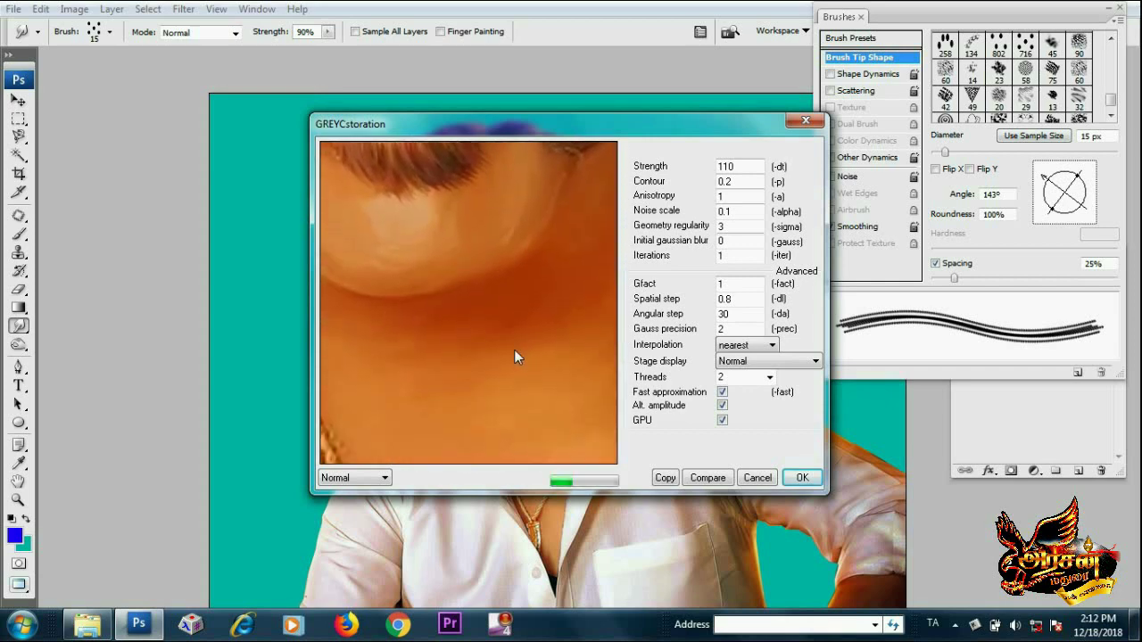
pyautogui.moveTo(427, 392); pyautogui.dragTo(733, 120)
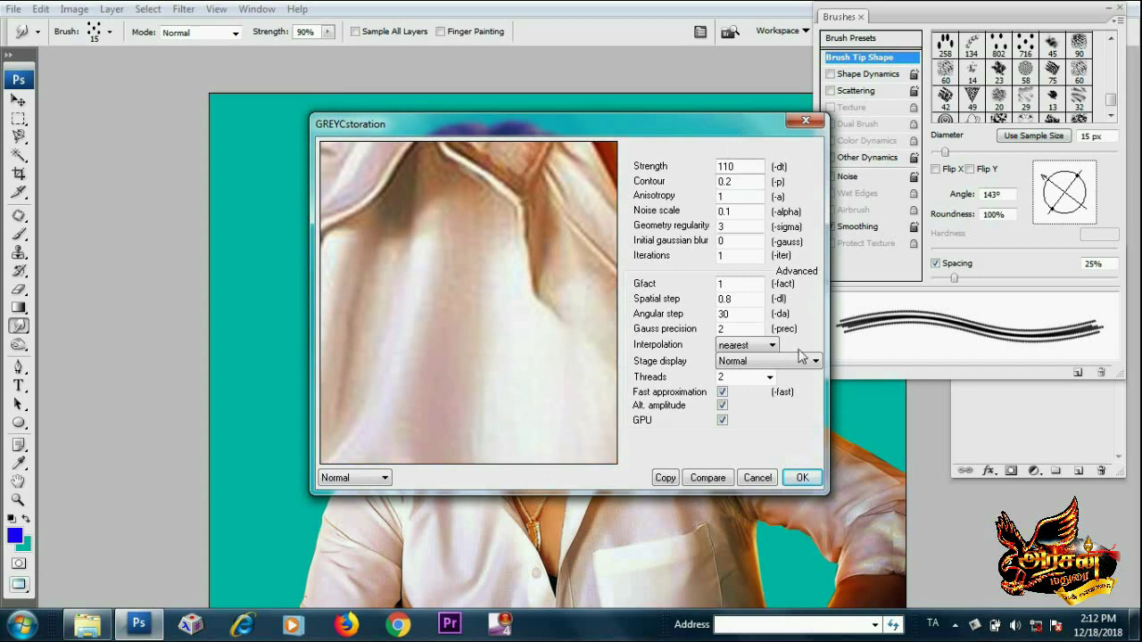
pyautogui.click(802, 477)
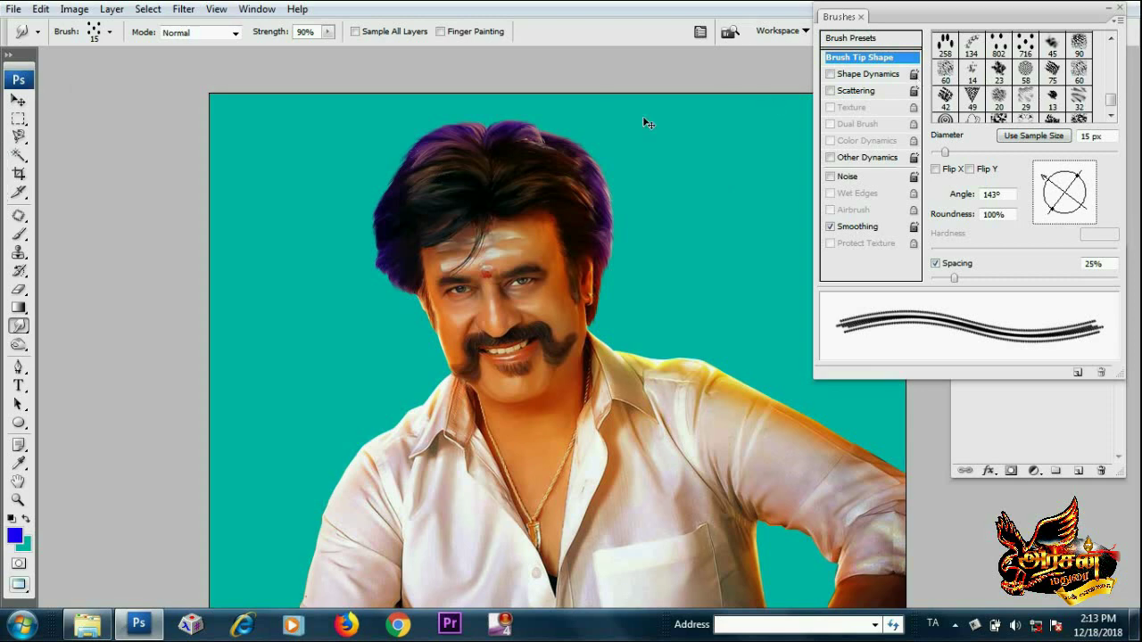
# Zoom in to inspect the smoothed hair and face, then zoom back out to the whole image
pyautogui.scroll(1, 497, 187)
pyautogui.scroll(1, 497, 187)
pyautogui.scroll(2, 496, 186)
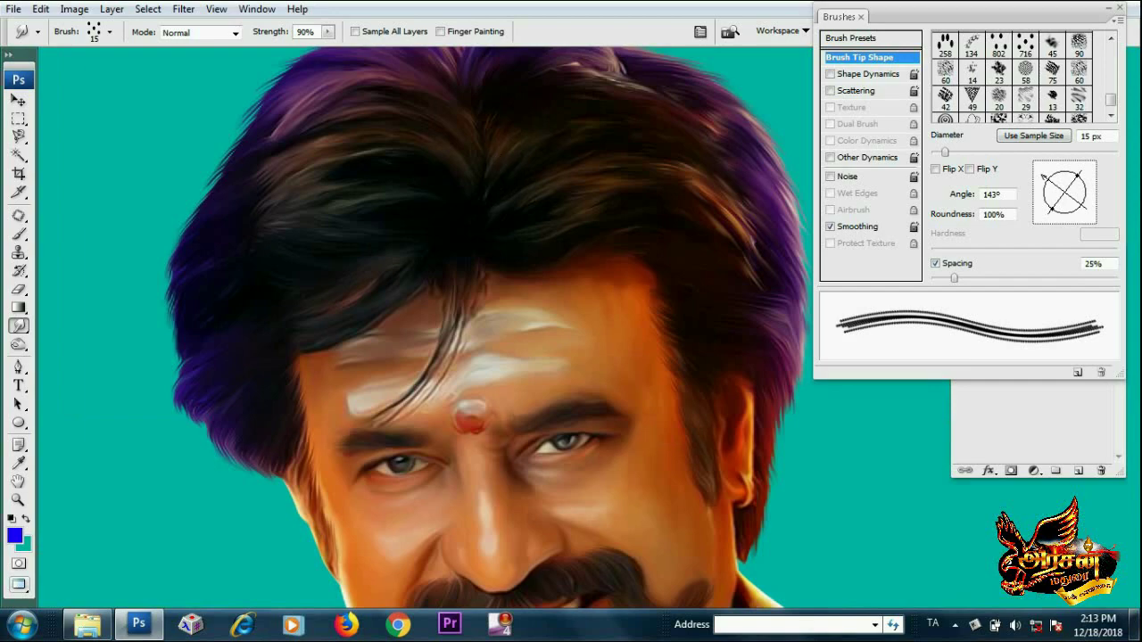
pyautogui.scroll(2, 520, 298)
pyautogui.moveTo(520, 298); pyautogui.dragTo(526, 334)
pyautogui.moveTo(528, 329); pyautogui.dragTo(502, 143)
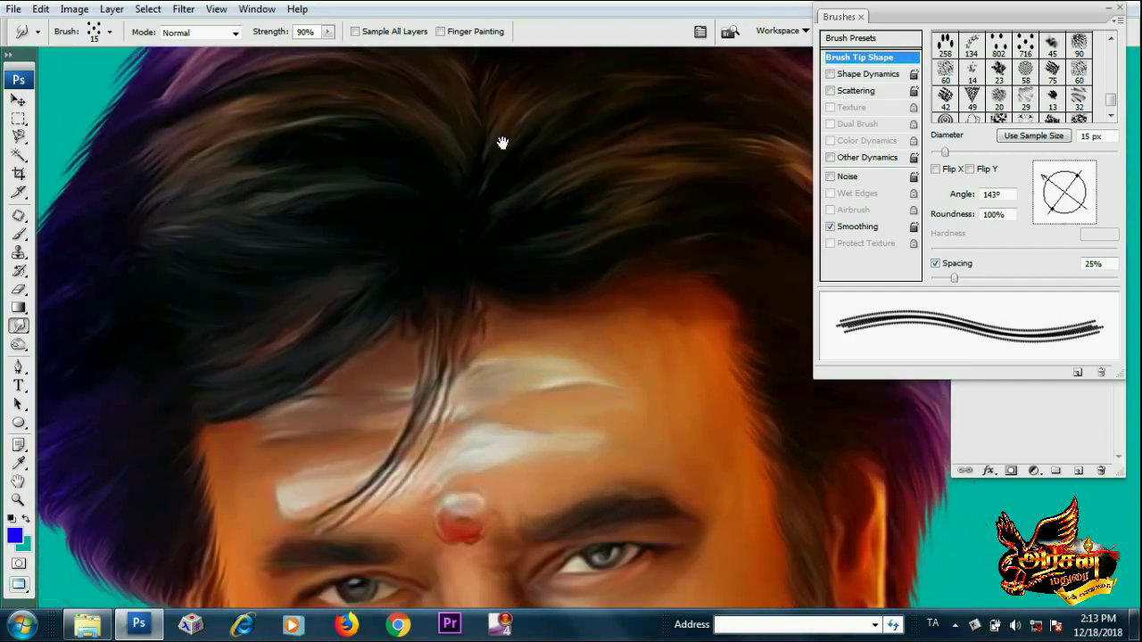
pyautogui.moveTo(515, 327); pyautogui.dragTo(513, 242)
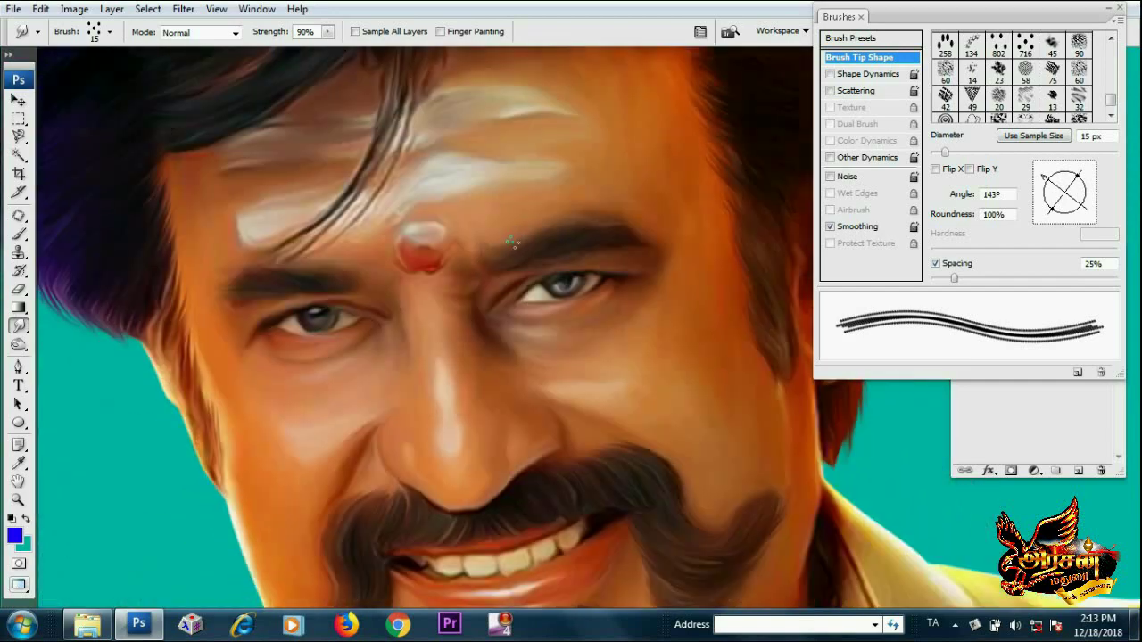
pyautogui.keyDown('alt'); pyautogui.click(509, 307); pyautogui.keyUp('alt')
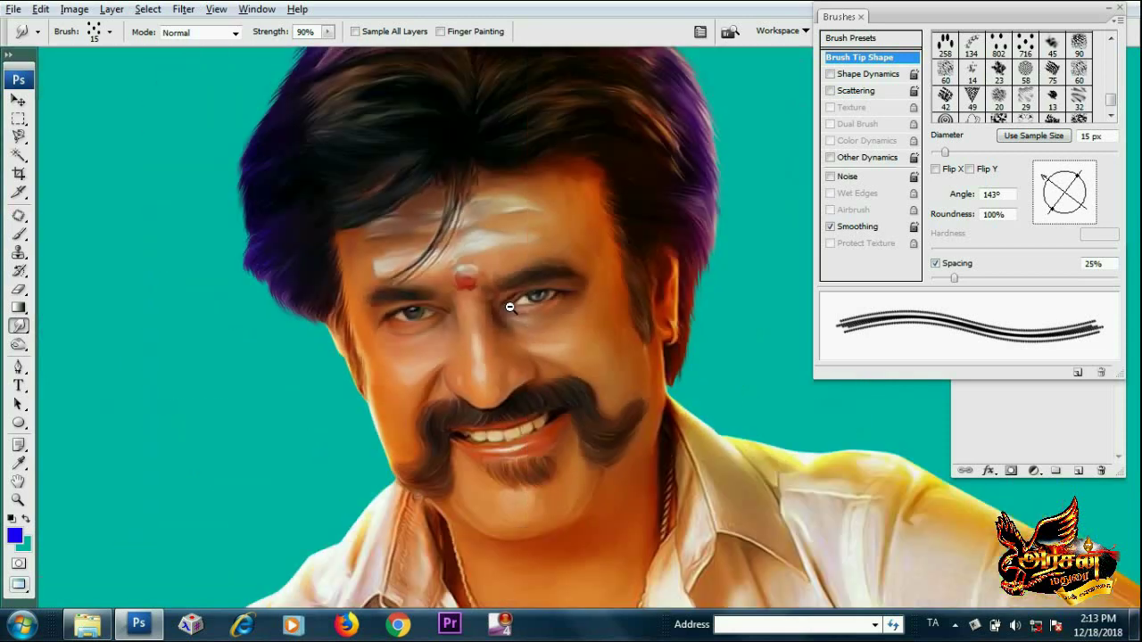
pyautogui.keyDown('alt'); pyautogui.click(509, 307); pyautogui.keyUp('alt')
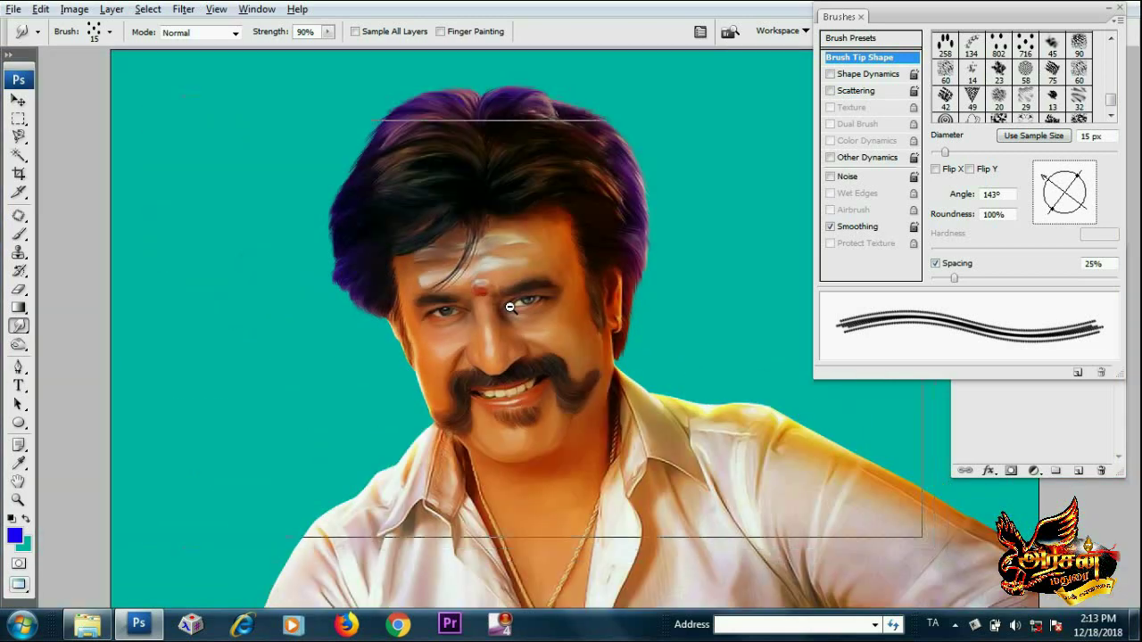
pyautogui.keyDown('alt'); pyautogui.click(510, 307); pyautogui.keyUp('alt')
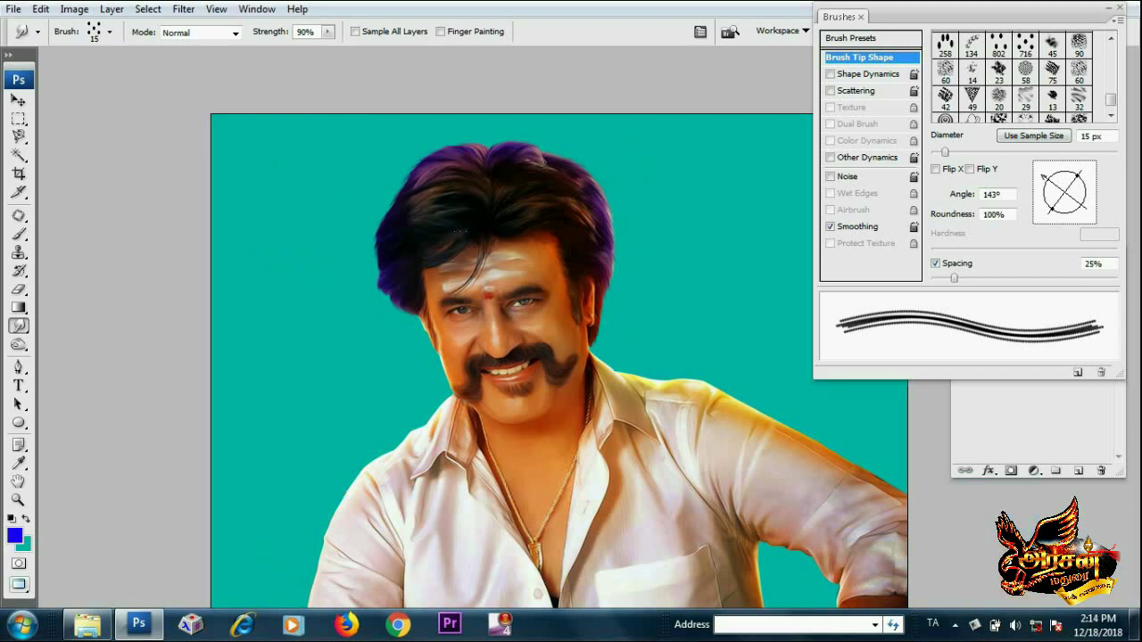
# Navigate the Image menu toward Adjustments from the keyboard
pyautogui.hotkey('alt', 'i')
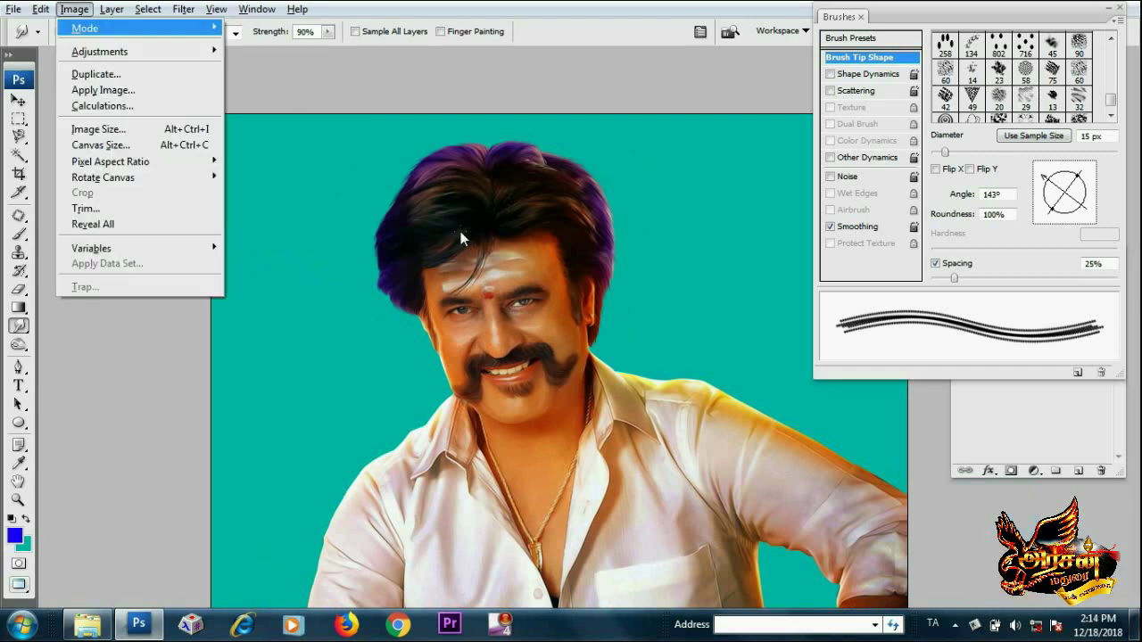
pyautogui.press('Down')
pyautogui.press('Right')
pyautogui.press('Escape')
pyautogui.press('Escape')
# Apply Brightness/Contrast with brightness +21 and slightly raised contrast
pyautogui.press('i')
pyautogui.hotkey('alt', 'i')
pyautogui.press('a')
pyautogui.press('c')
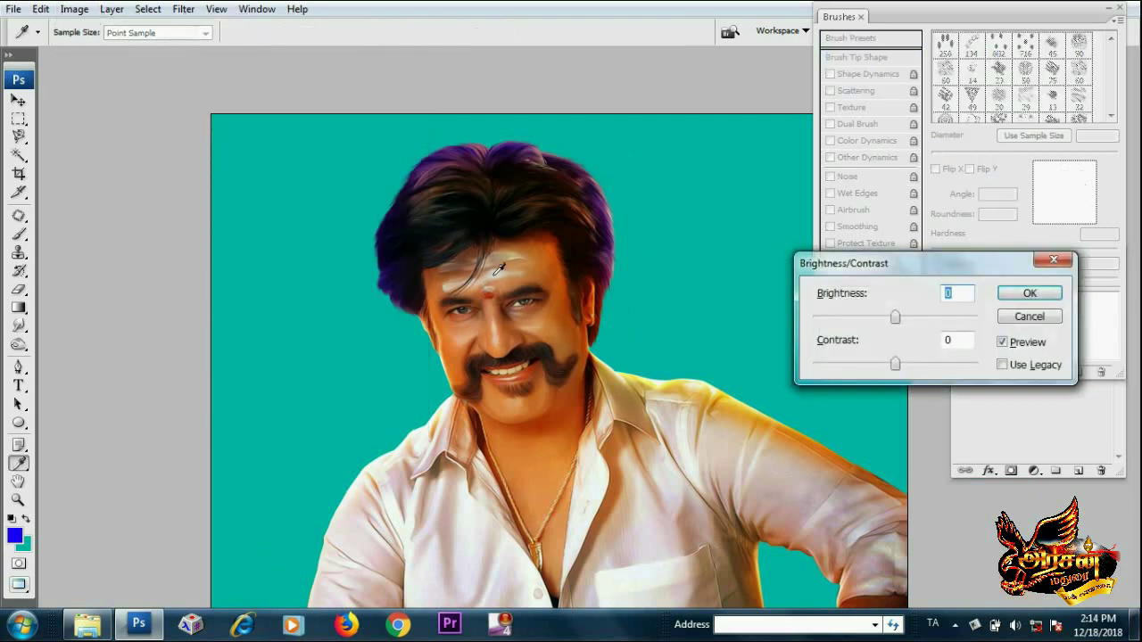
pyautogui.moveTo(898, 320); pyautogui.dragTo(907, 319)
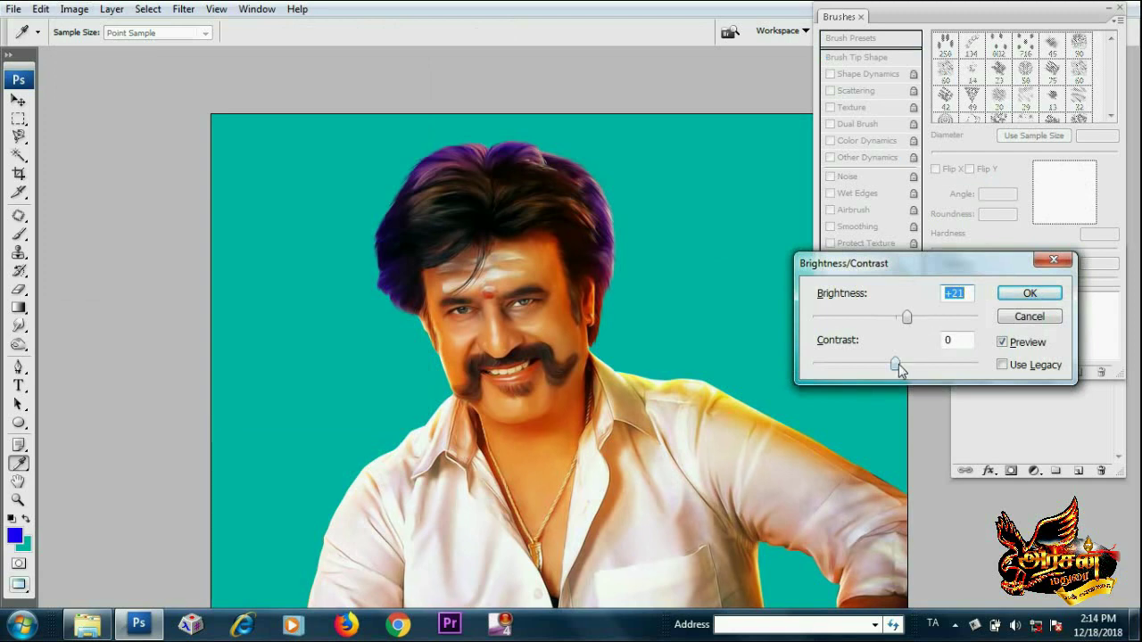
pyautogui.moveTo(907, 363); pyautogui.dragTo(908, 363)
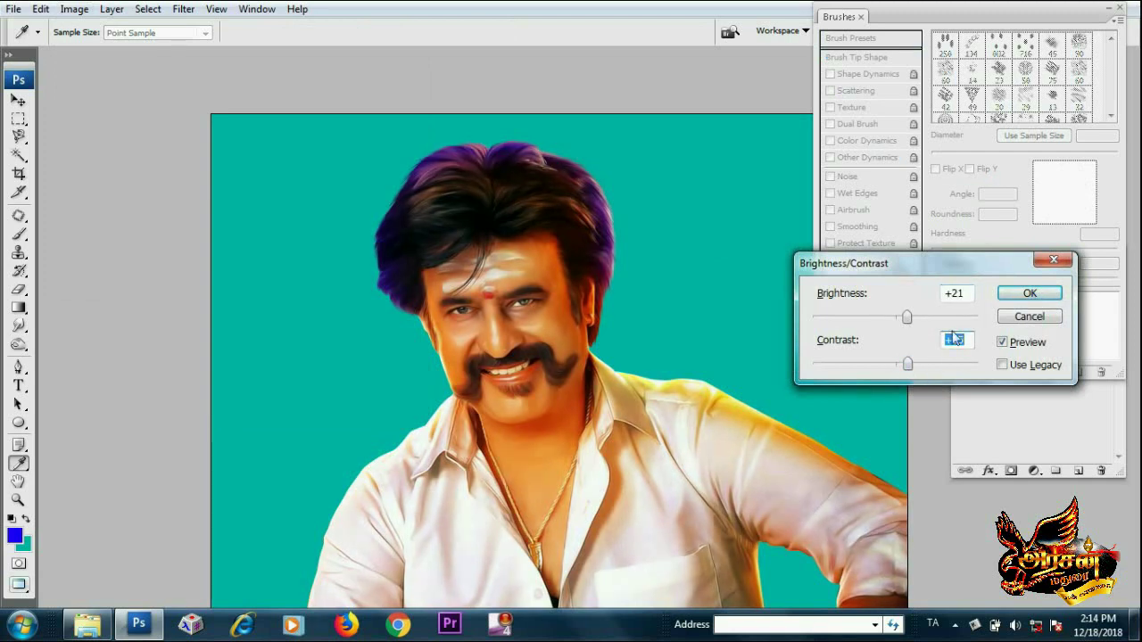
pyautogui.click(1014, 296)
pyautogui.press('r')
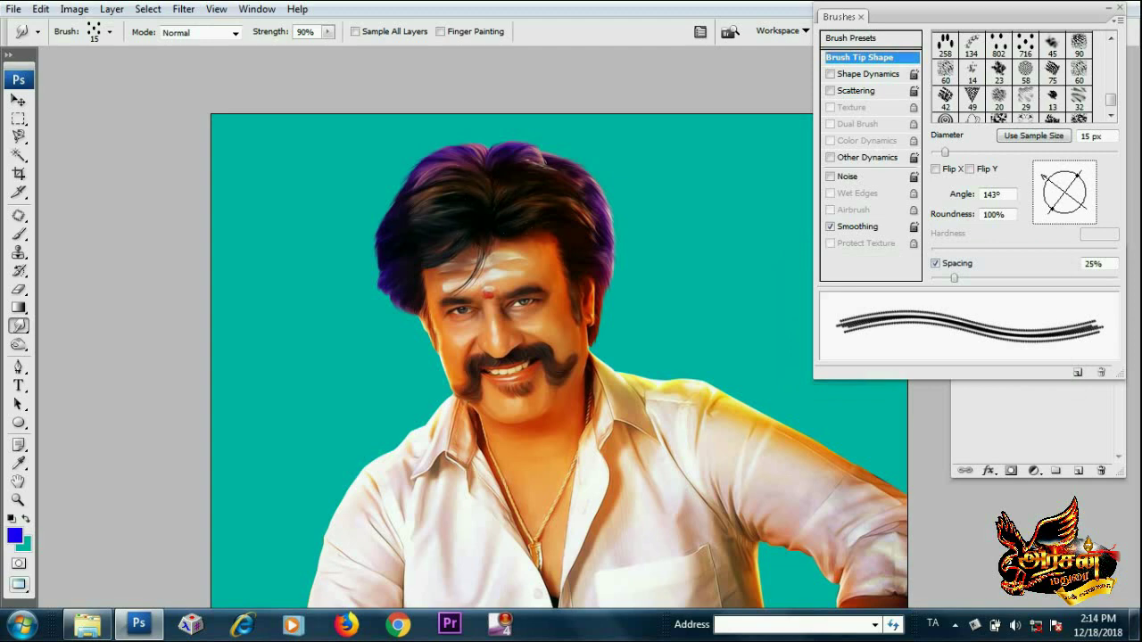
# Cancel Replace Color, then apply Match Color with Luminance 90 and Color Intensity 107
pyautogui.click(74, 8)
pyautogui.moveTo(99, 51)
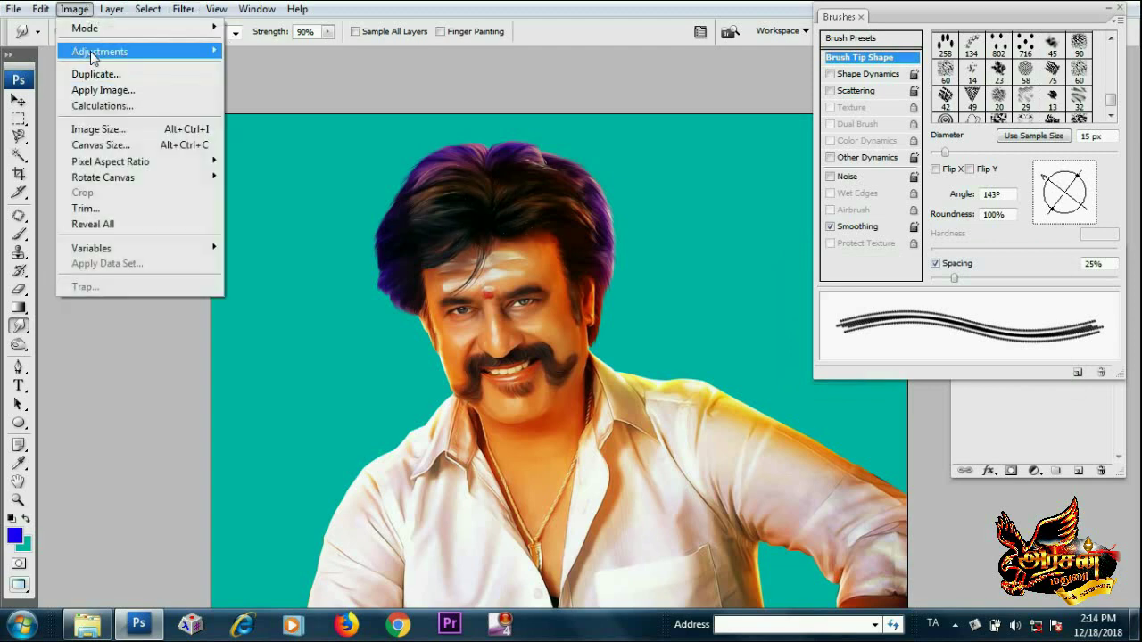
pyautogui.click(301, 234)
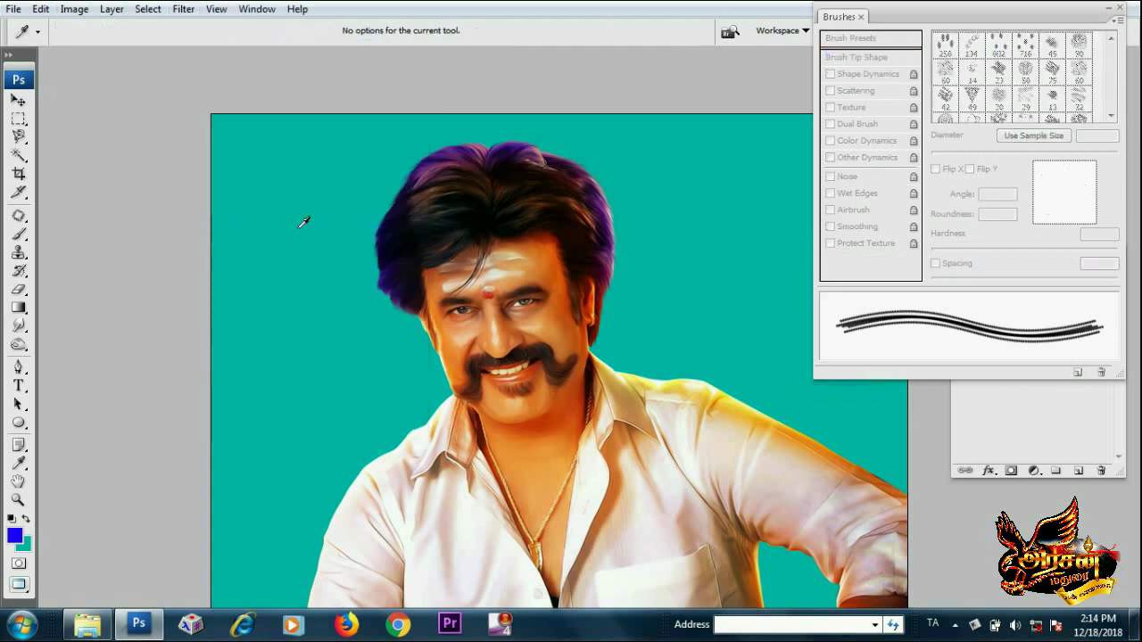
pyautogui.click(1065, 140)
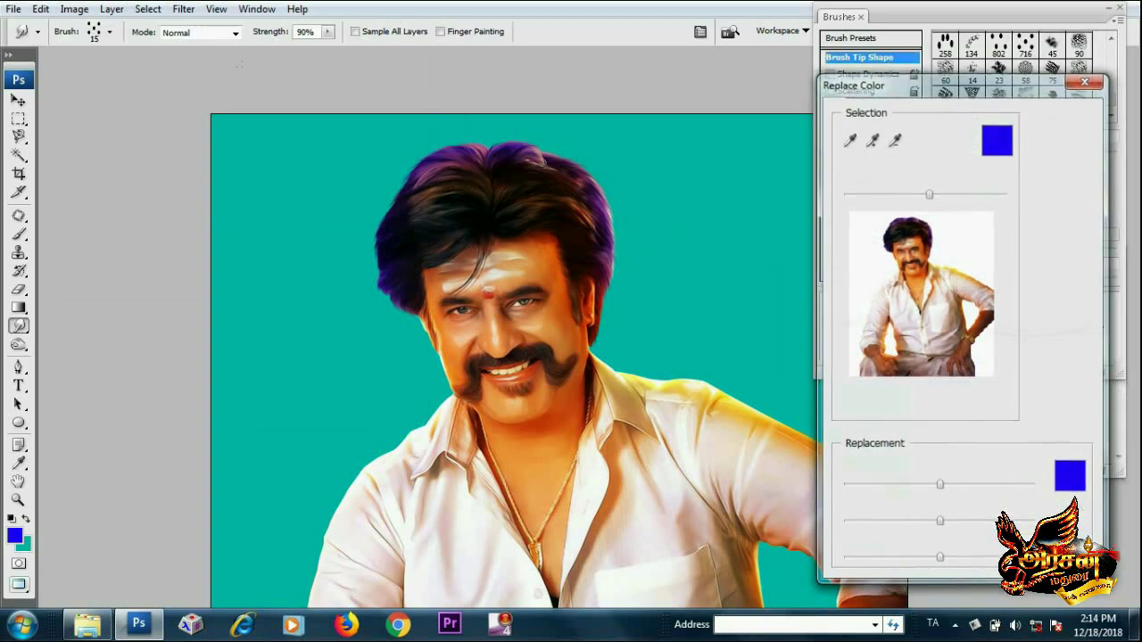
pyautogui.click(75, 11)
pyautogui.moveTo(100, 50)
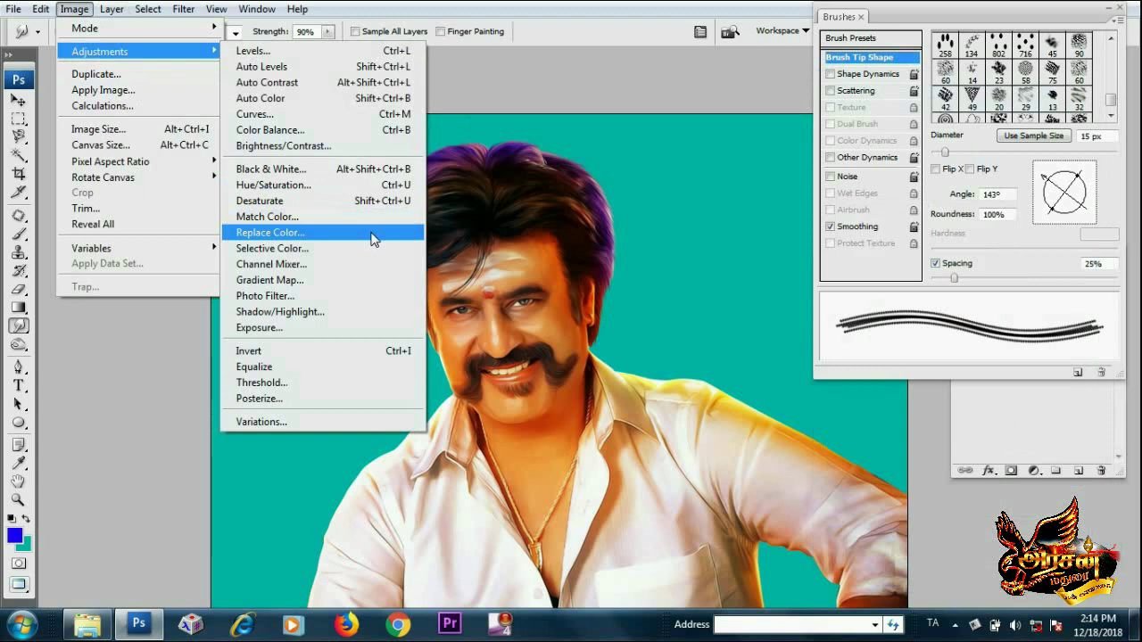
pyautogui.click(371, 217)
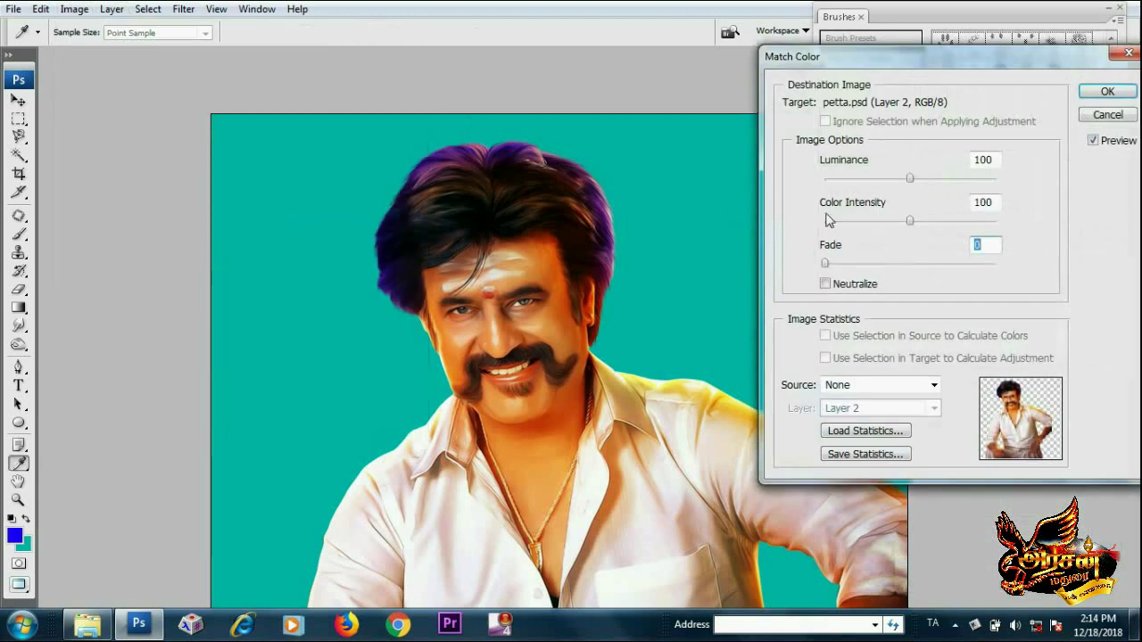
pyautogui.moveTo(918, 224); pyautogui.dragTo(917, 221)
pyautogui.moveTo(910, 179); pyautogui.dragTo(904, 182)
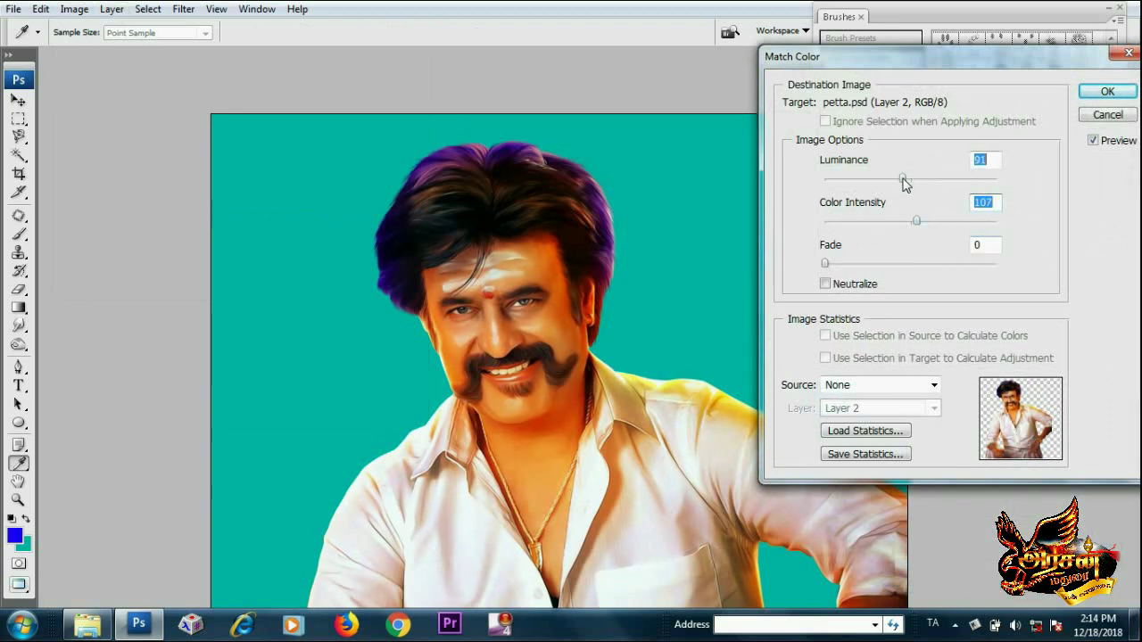
pyautogui.click(1107, 92)
pyautogui.press('r')
pyautogui.press('F5')
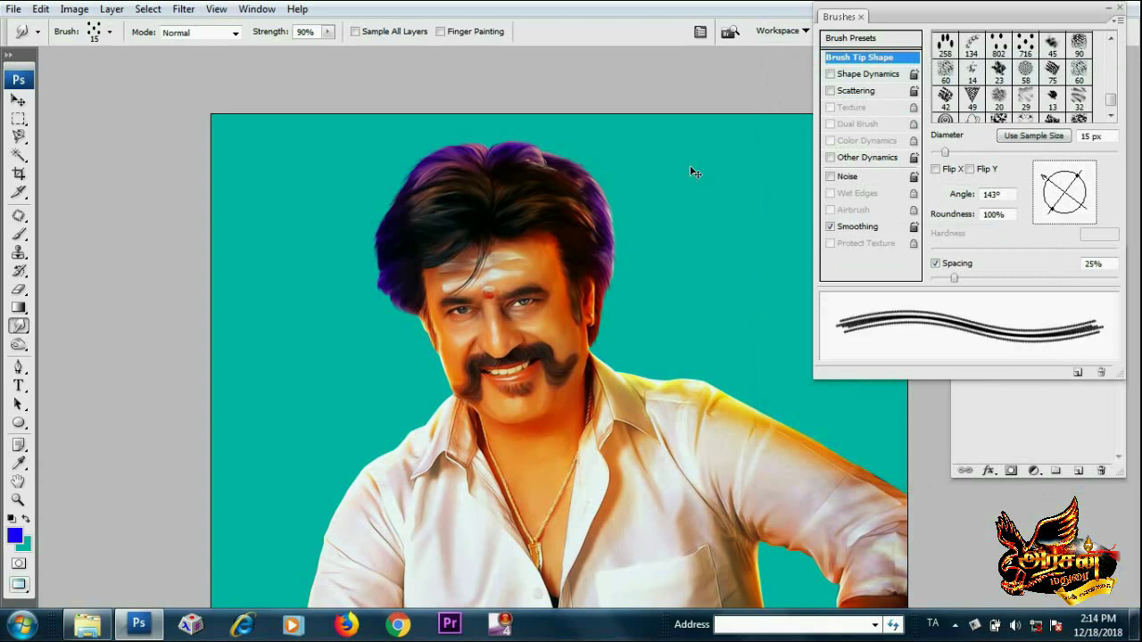
# Try a slight blue midtone shift in Color Balance, then close it
pyautogui.press('i')
pyautogui.hotkey('ctrl', 'b')
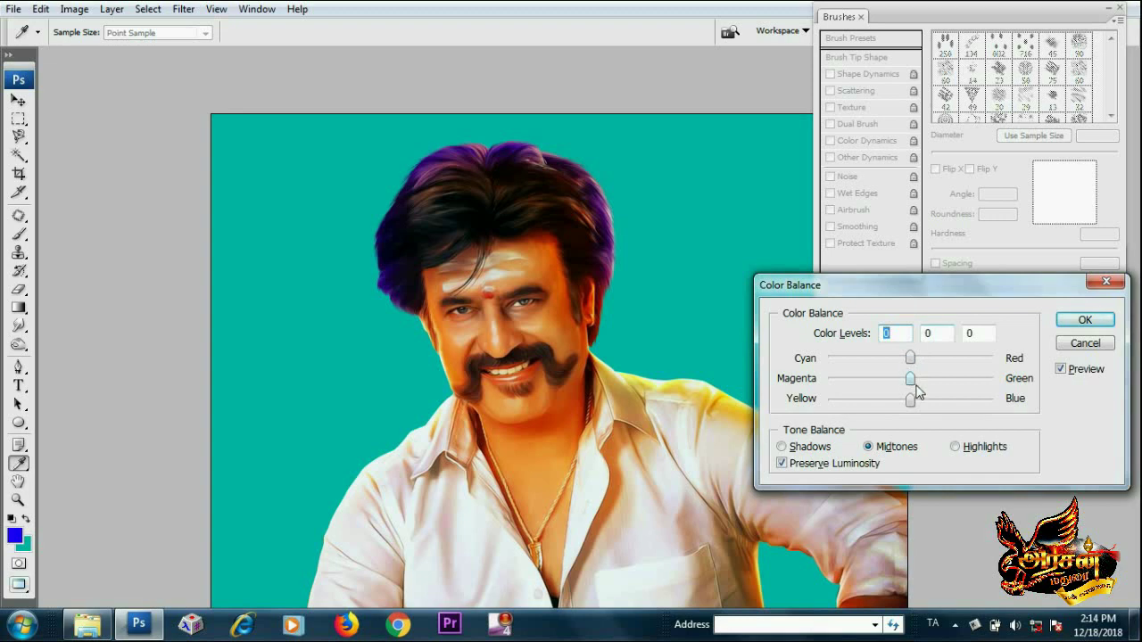
pyautogui.moveTo(911, 400); pyautogui.dragTo(917, 403)
pyautogui.click(1087, 343)
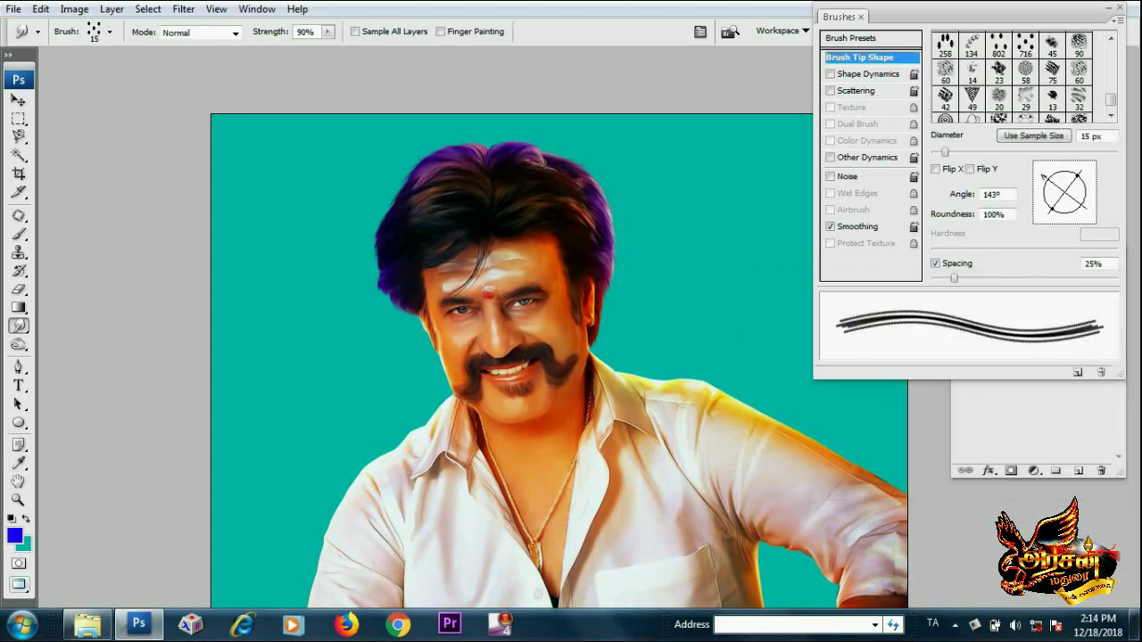
# Apply Selective Color with the Yellows range's Yellow reduced to -24%
pyautogui.hotkey('alt', 'i')
pyautogui.press('a')
pyautogui.press('s')
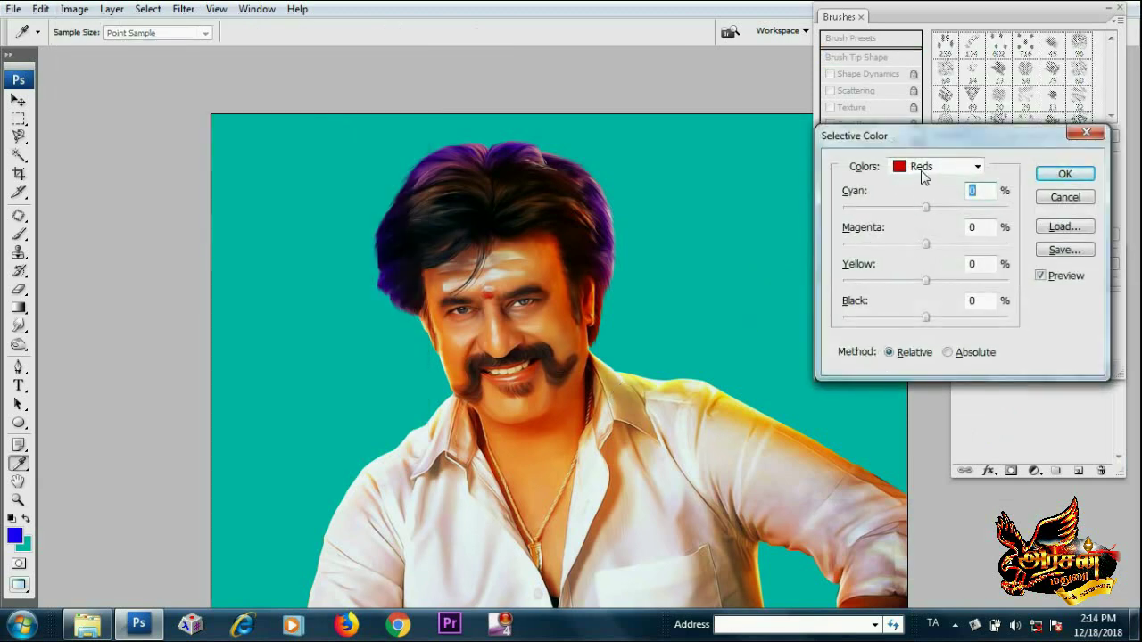
pyautogui.click(926, 170)
pyautogui.click(928, 196)
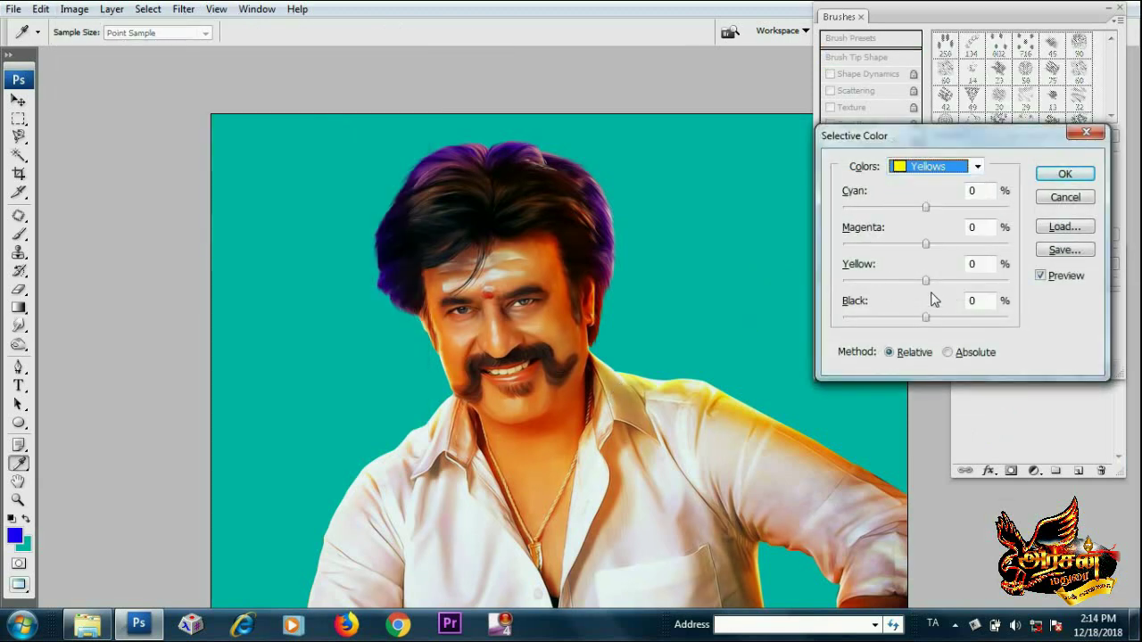
pyautogui.moveTo(926, 280); pyautogui.dragTo(912, 282)
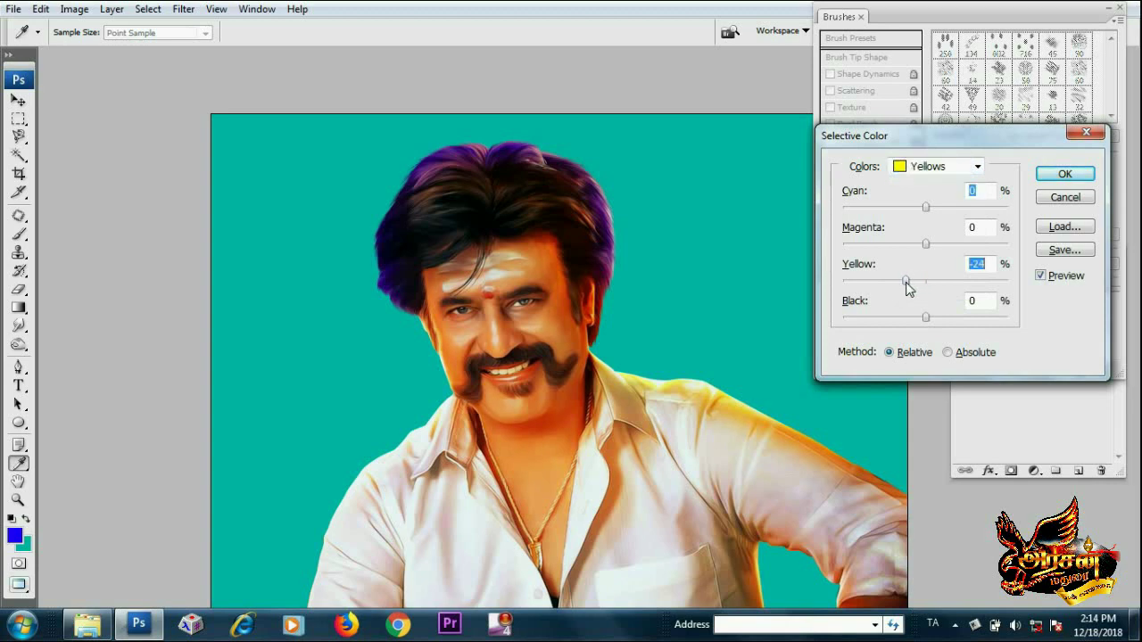
pyautogui.click(1044, 177)
pyautogui.press('r')
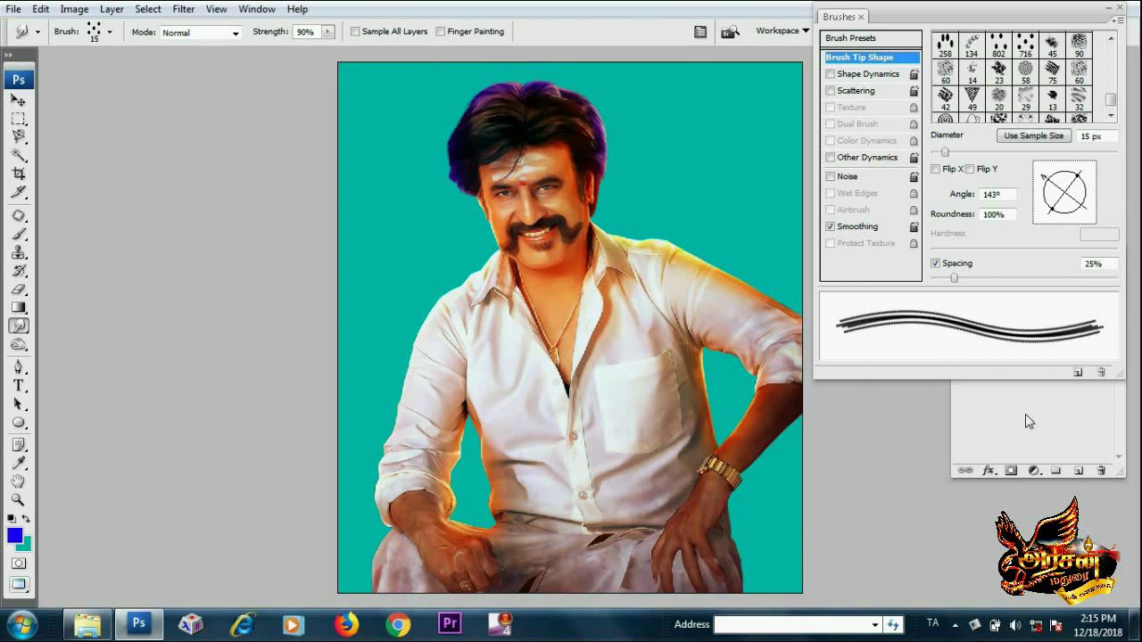
# Add a new empty Layer 3 and clip it to the portrait layer
pyautogui.click(1027, 420)
pyautogui.click(1078, 470)
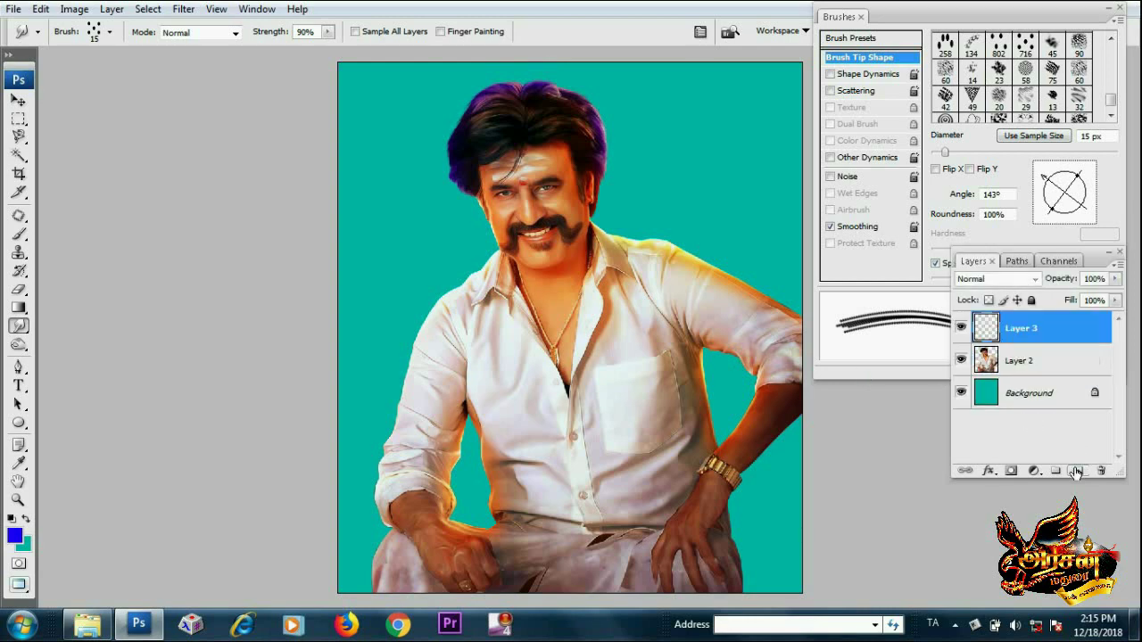
pyautogui.rightClick(1041, 327)
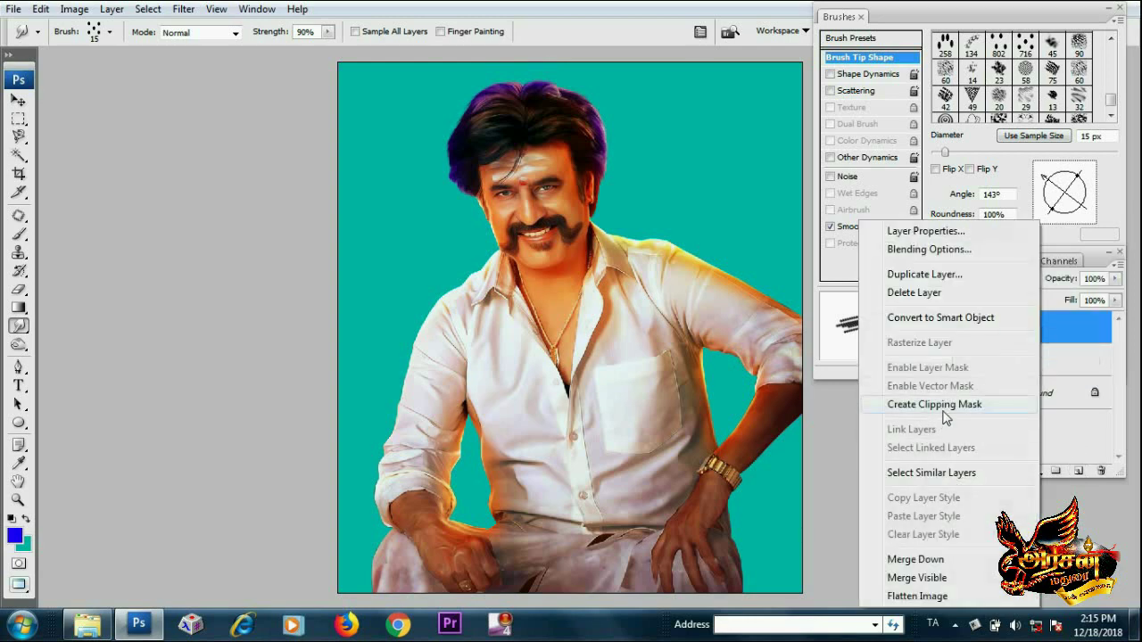
pyautogui.click(945, 406)
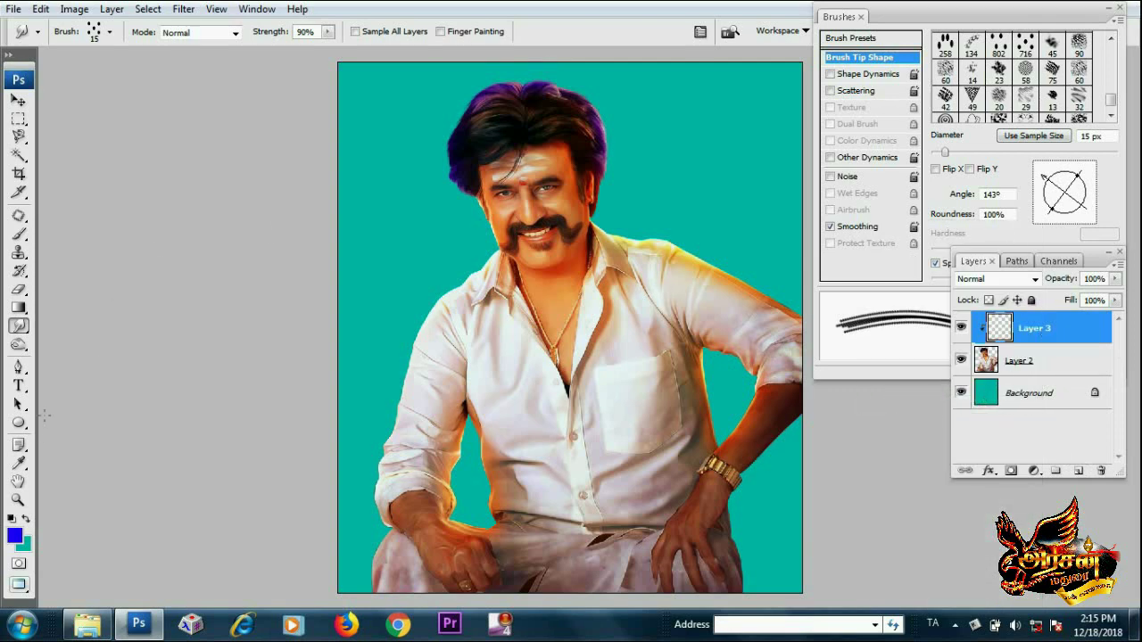
# Set the foreground paint colour to bright green
pyautogui.click(18, 463)
pyautogui.click(14, 535)
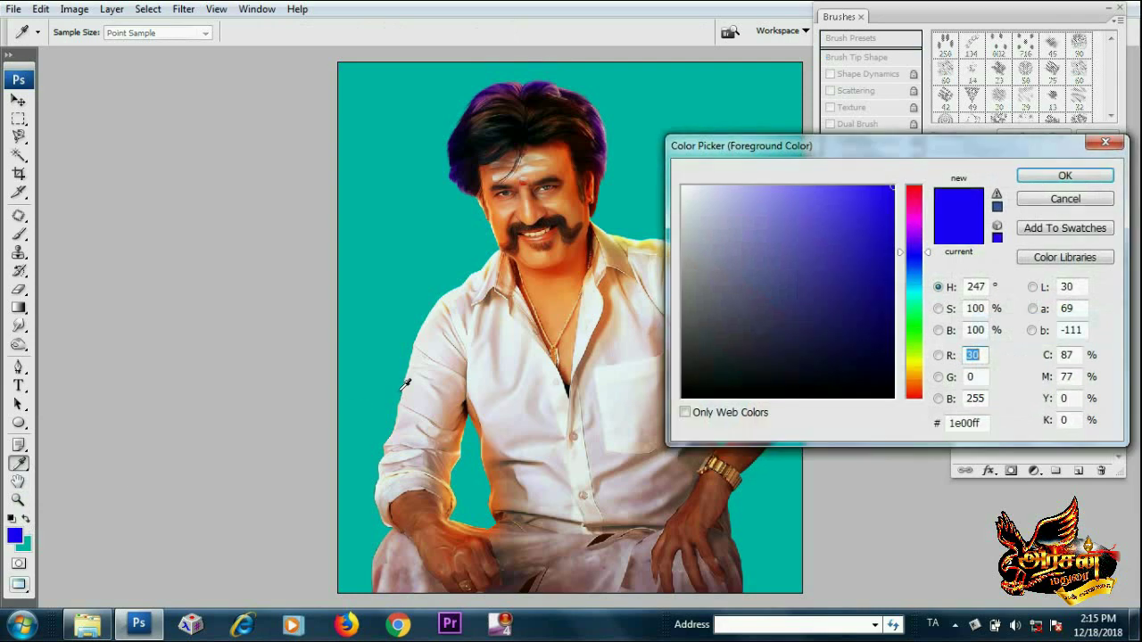
pyautogui.click(917, 328)
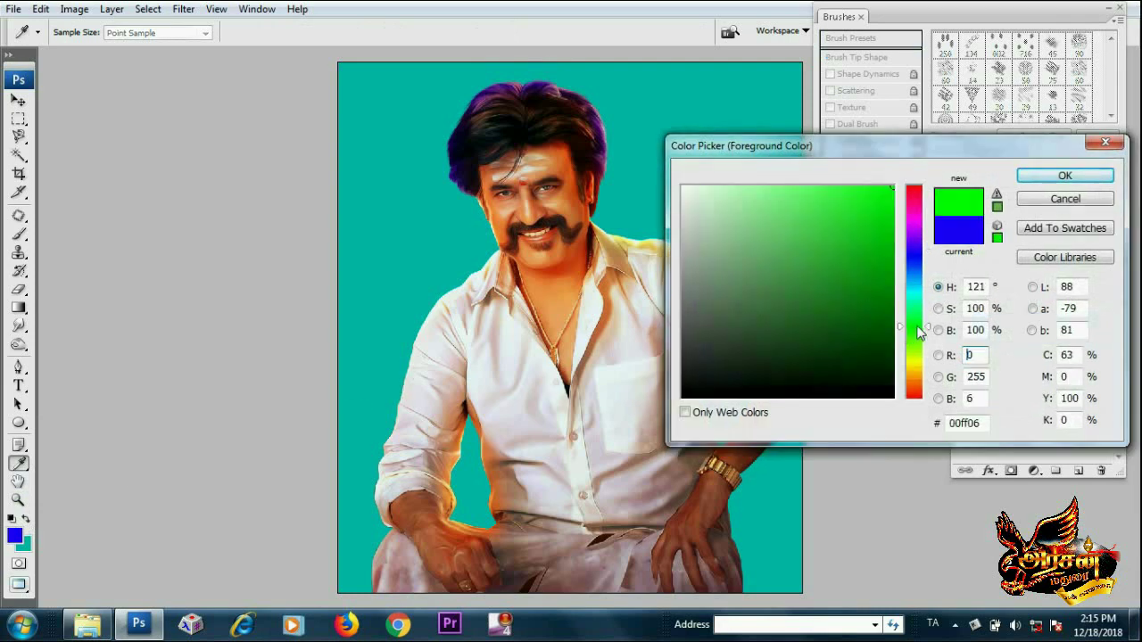
pyautogui.click(1065, 177)
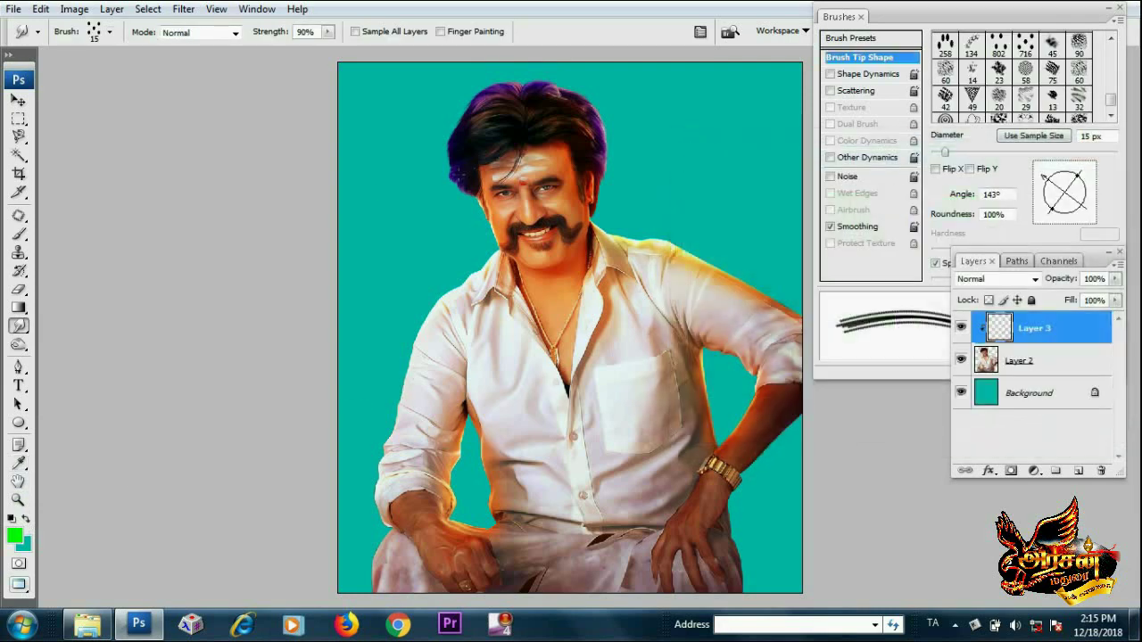
# Choose the 27 px soft round brush and enlarge it to 800 px
pyautogui.click(20, 235)
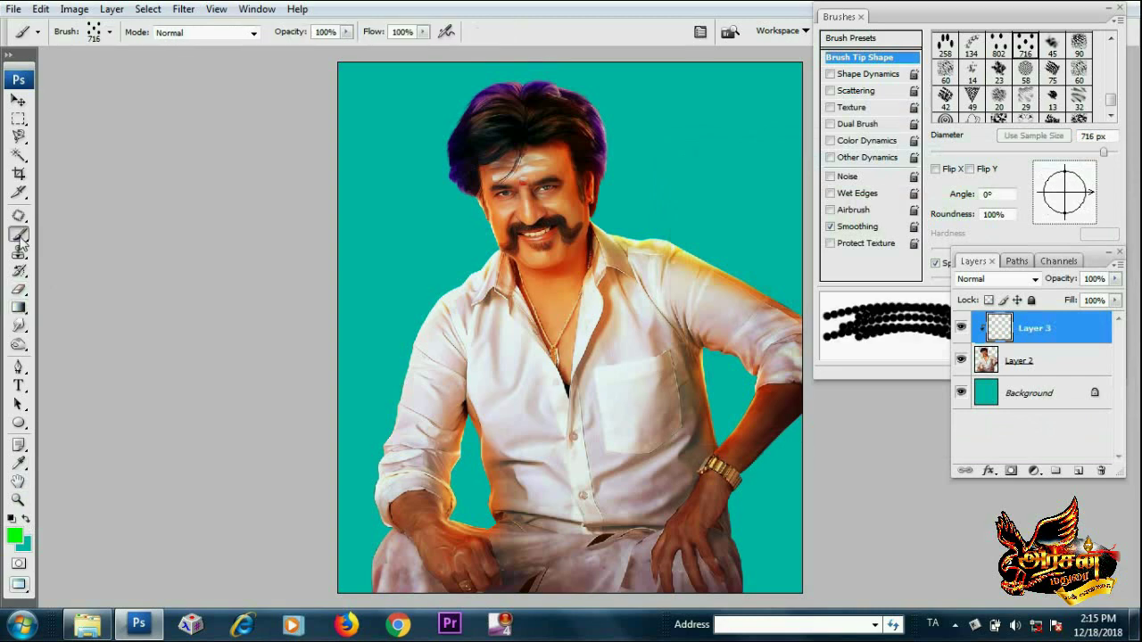
pyautogui.click(110, 32)
pyautogui.moveTo(187, 241); pyautogui.dragTo(207, 174)
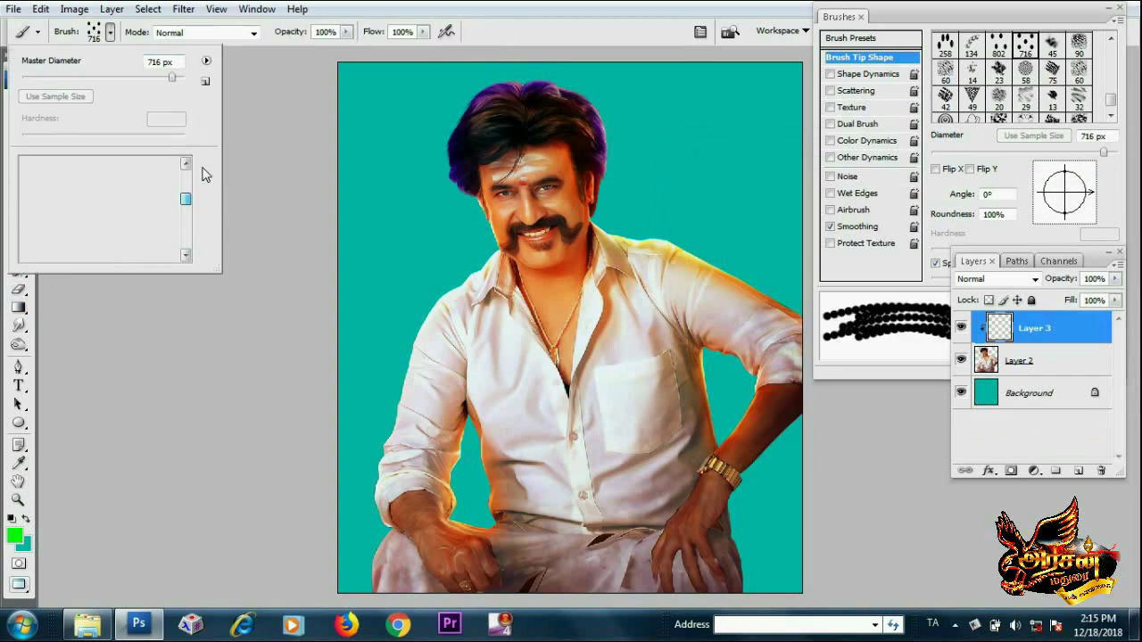
pyautogui.click(166, 194)
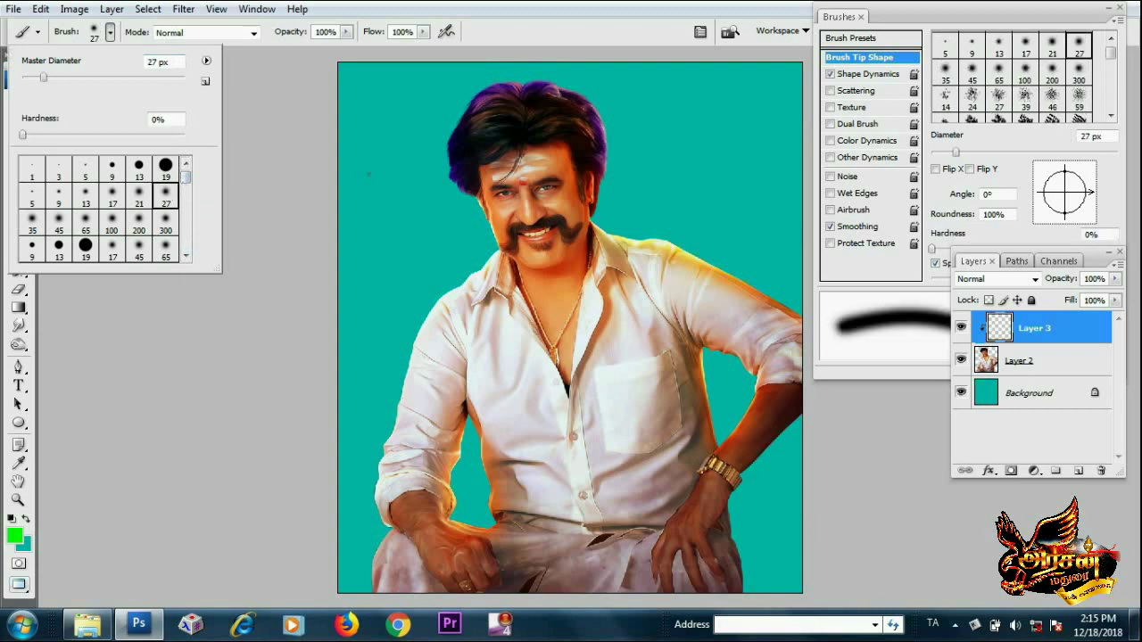
pyautogui.press('Return')
pyautogui.press(']')
pyautogui.press(']')
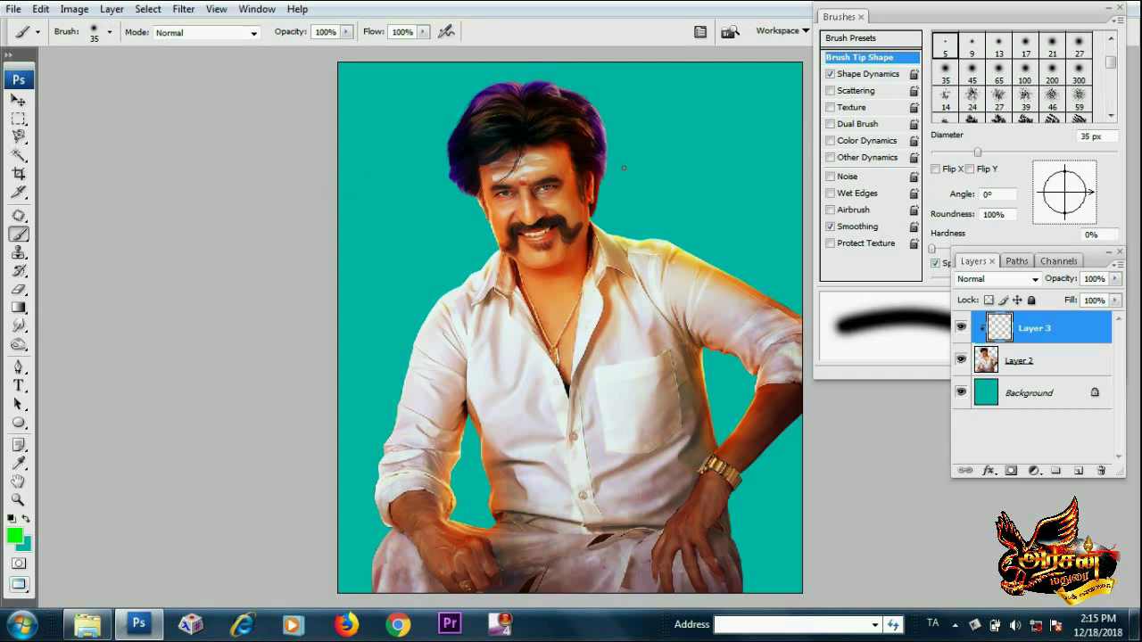
pyautogui.press(']')
pyautogui.press(']')
pyautogui.press(']')
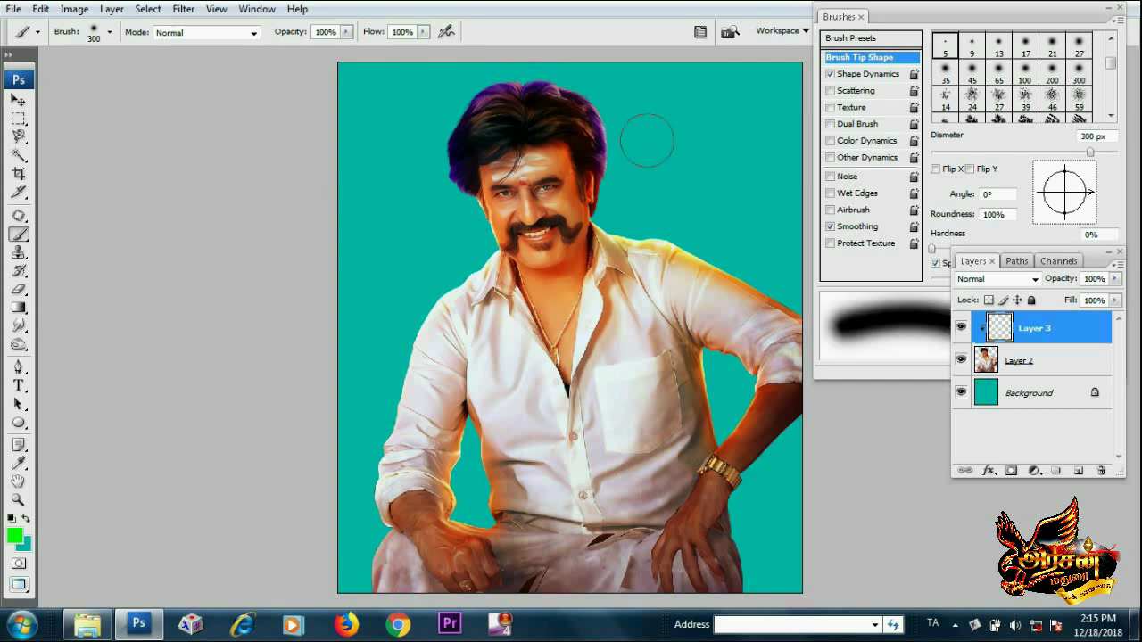
pyautogui.press(']')
pyautogui.press(']')
pyautogui.press(']')
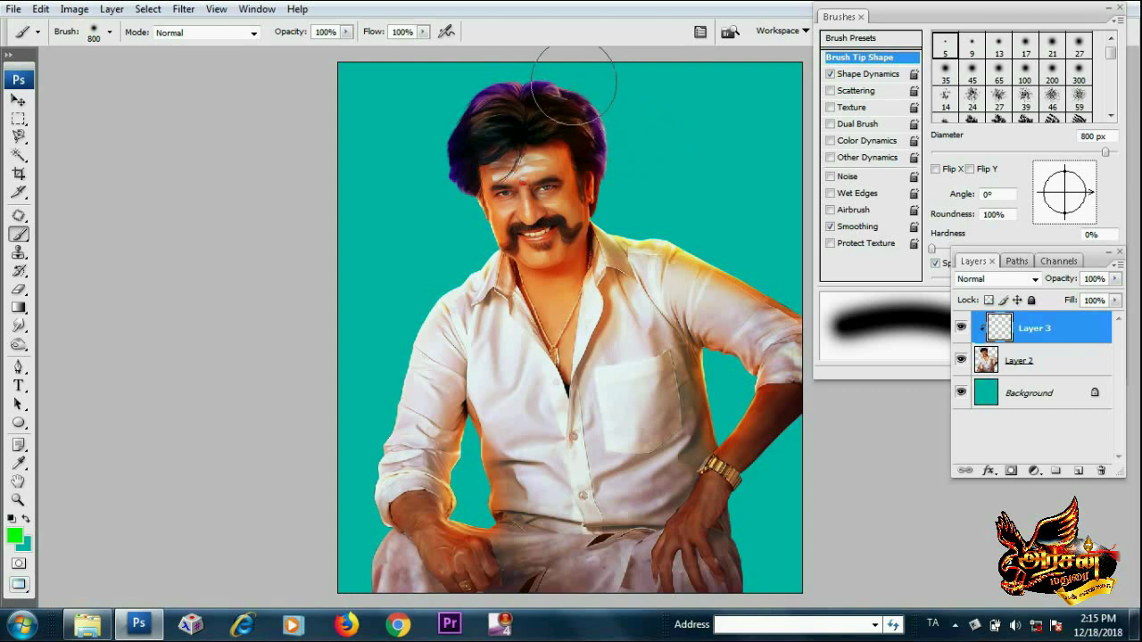
# Set Layer 3 to Overlay and paint green over the hair, right shoulder and lower right
pyautogui.click(988, 281)
pyautogui.click(981, 215)
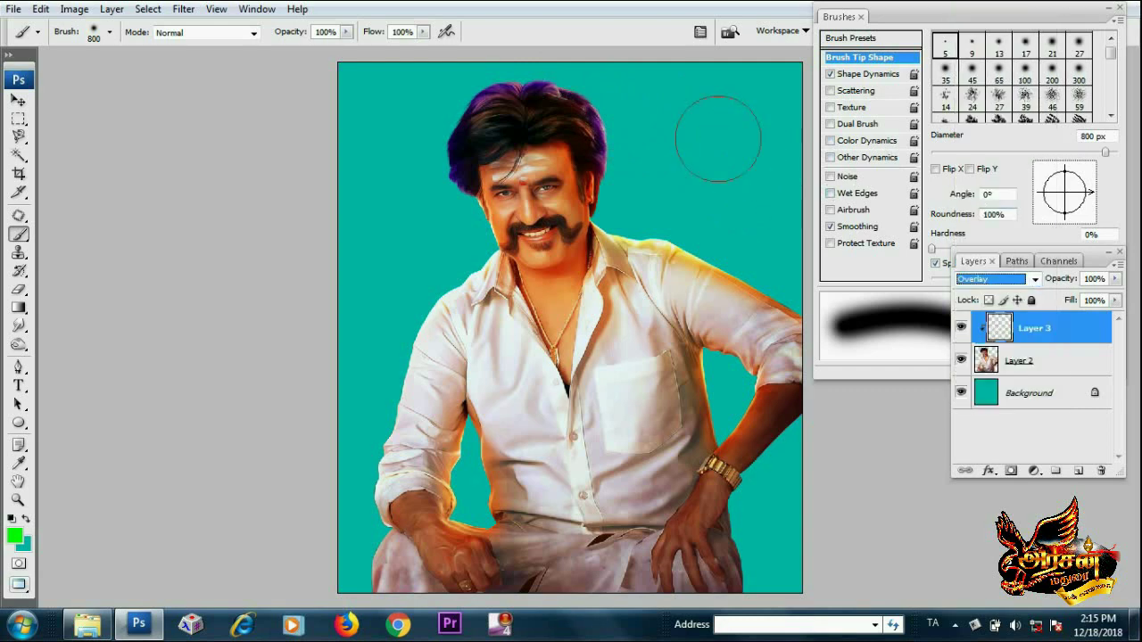
pyautogui.moveTo(574, 63); pyautogui.dragTo(581, 63)
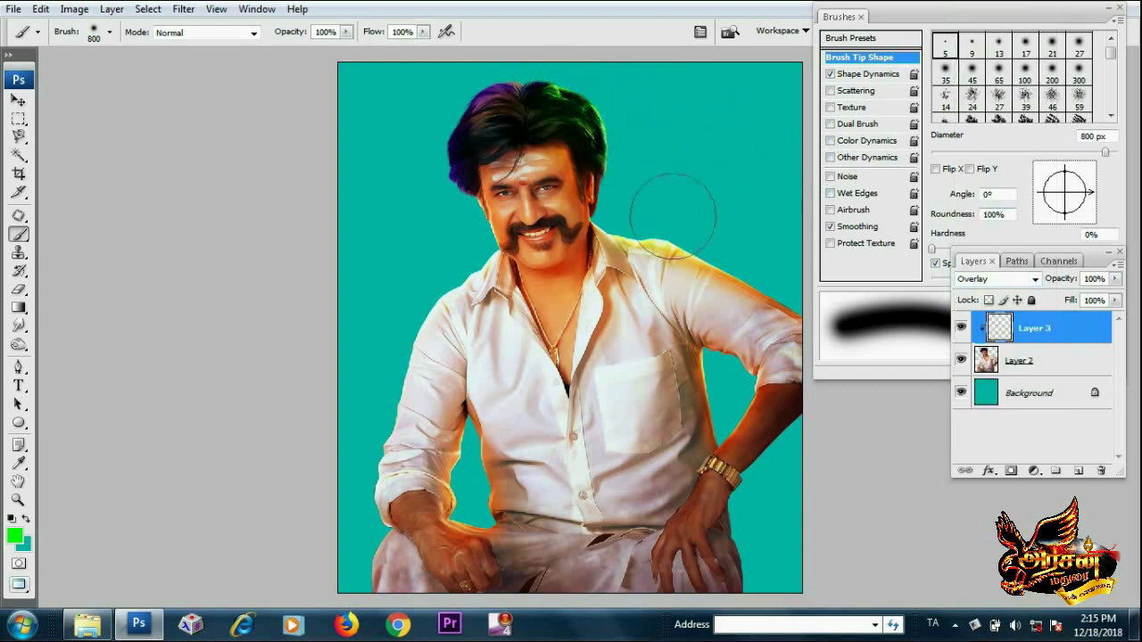
pyautogui.moveTo(668, 223)
pyautogui.mouseDown()
pyautogui.moveTo(778, 295)
pyautogui.moveTo(842, 401)
pyautogui.mouseUp()
pyautogui.moveTo(752, 538); pyautogui.dragTo(764, 548)
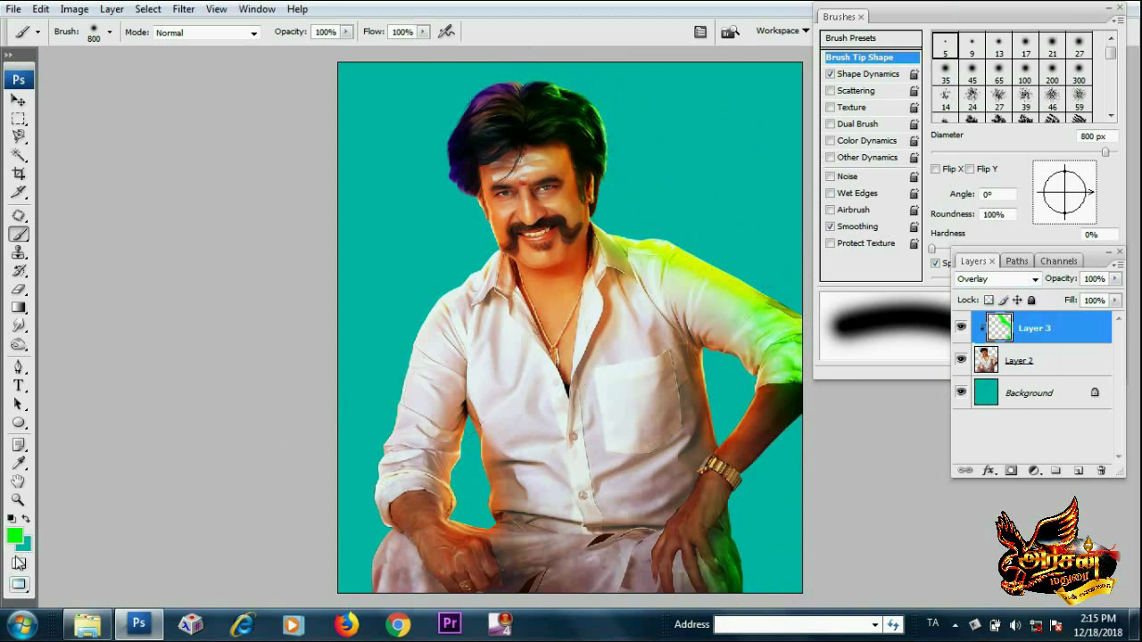
# Switch the paint colour to magenta and paint over the left hair, face and arm
pyautogui.click(15, 536)
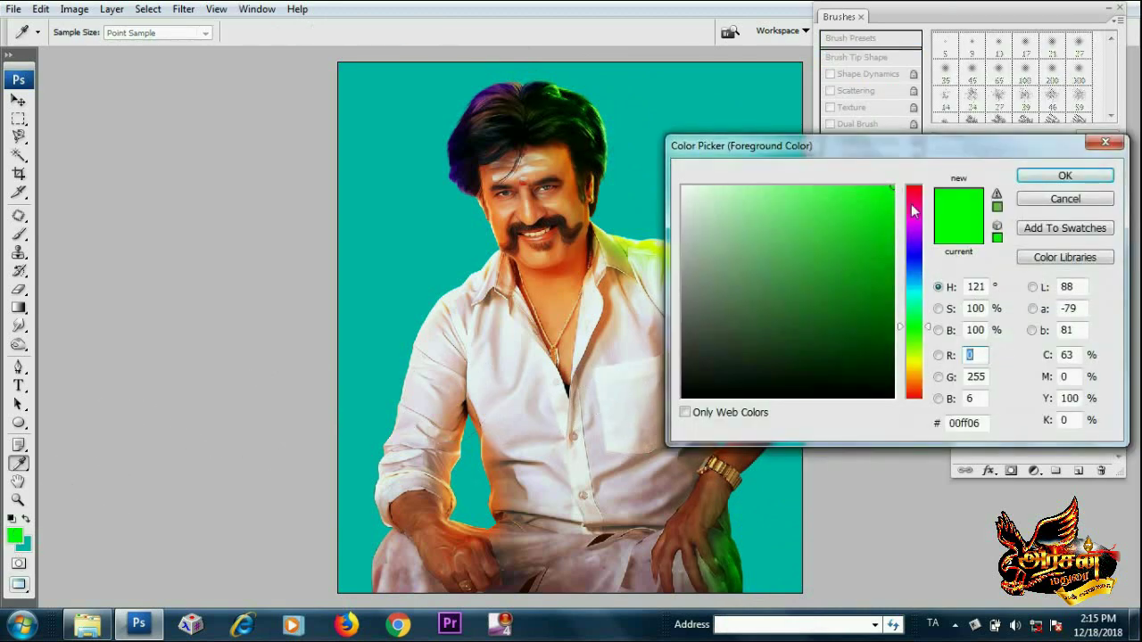
pyautogui.click(914, 206)
pyautogui.click(1053, 181)
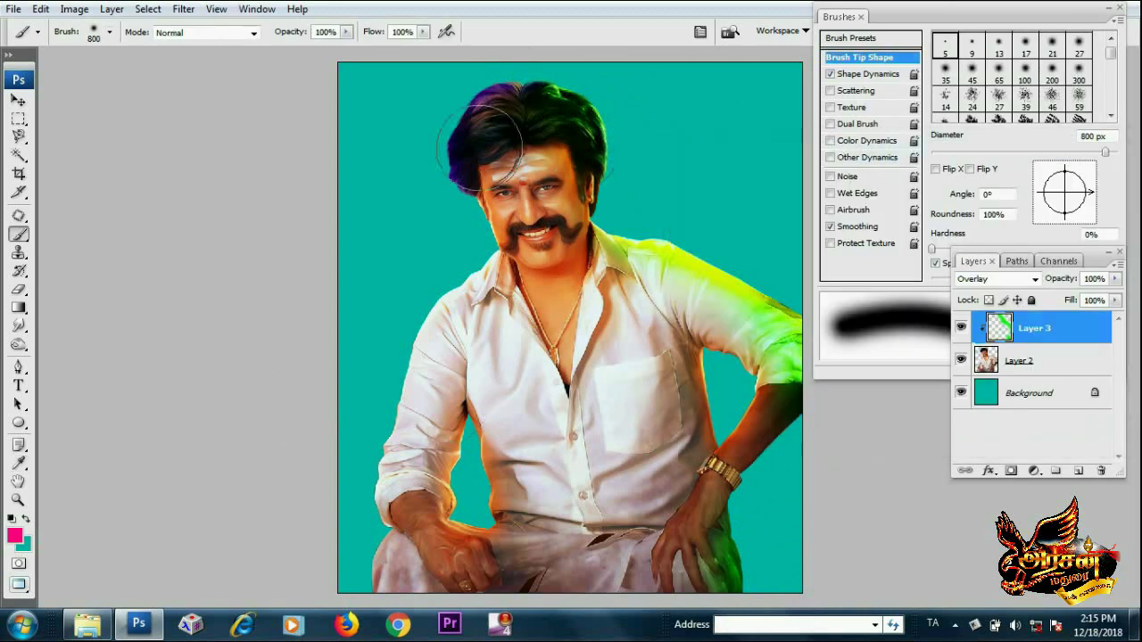
pyautogui.moveTo(446, 98)
pyautogui.mouseDown()
pyautogui.moveTo(455, 223)
pyautogui.moveTo(348, 486)
pyautogui.moveTo(321, 593)
pyautogui.mouseUp()
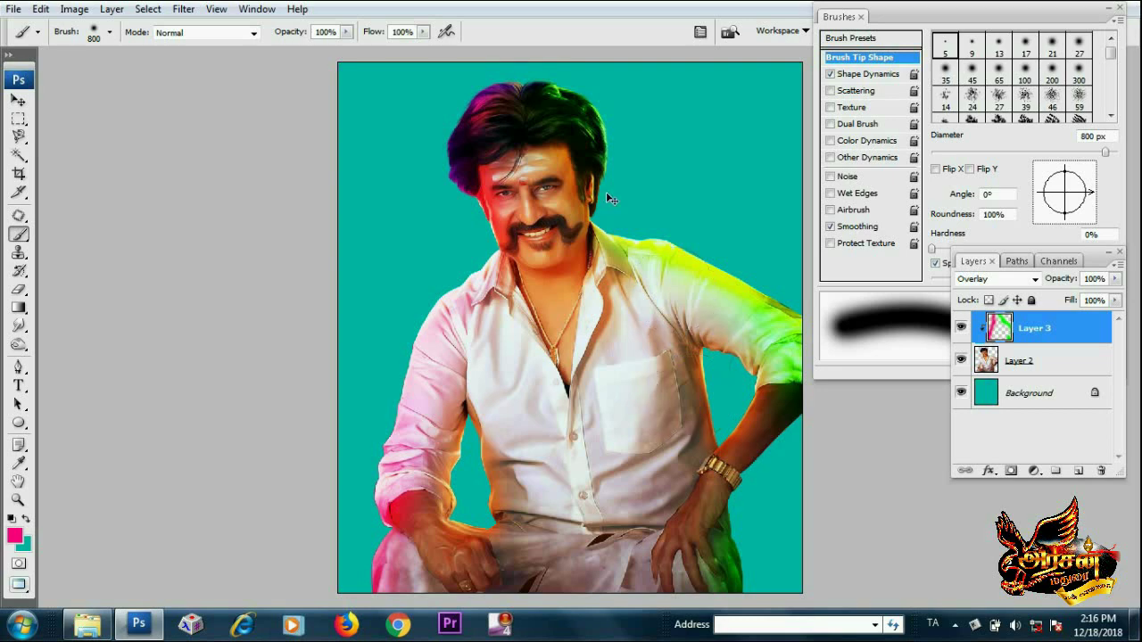
pyautogui.scroll(1, 500, 194)
# Sharpen portrait Layer 2 with a 27%, 2.6 px Unsharp Mask and also select Layer 3
pyautogui.scroll(2, 501, 194)
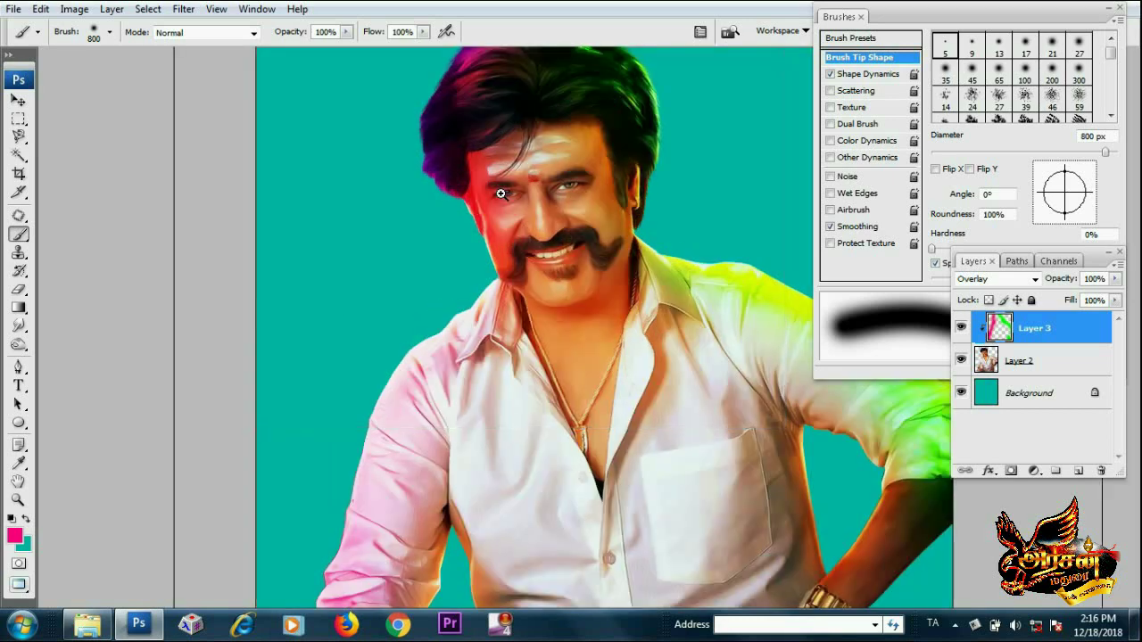
pyautogui.scroll(2, 501, 194)
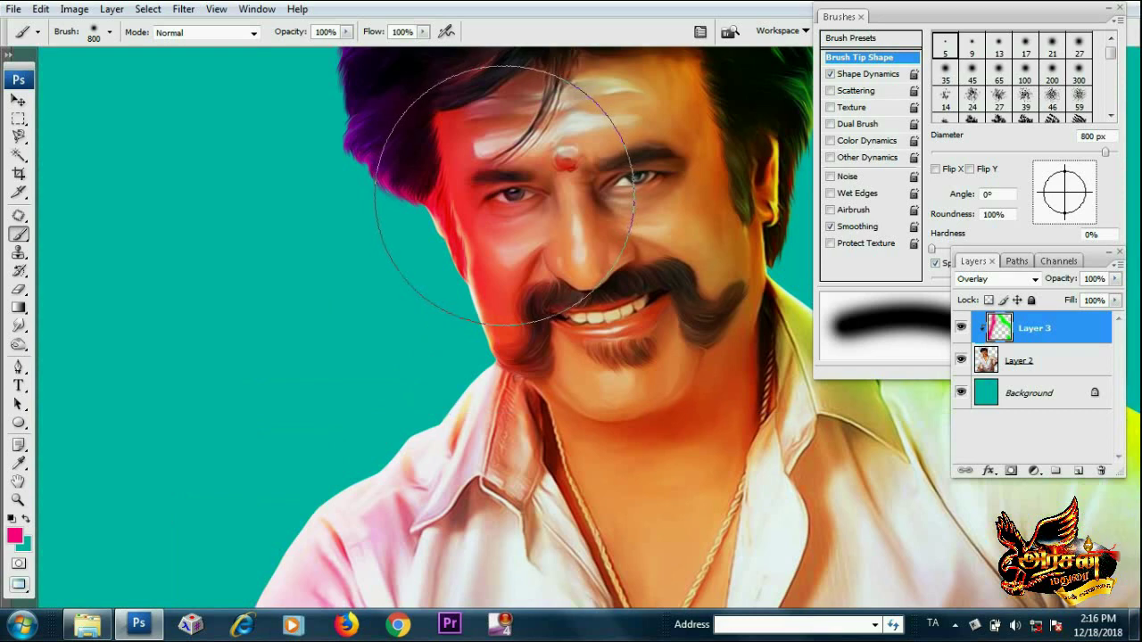
pyautogui.press('e')
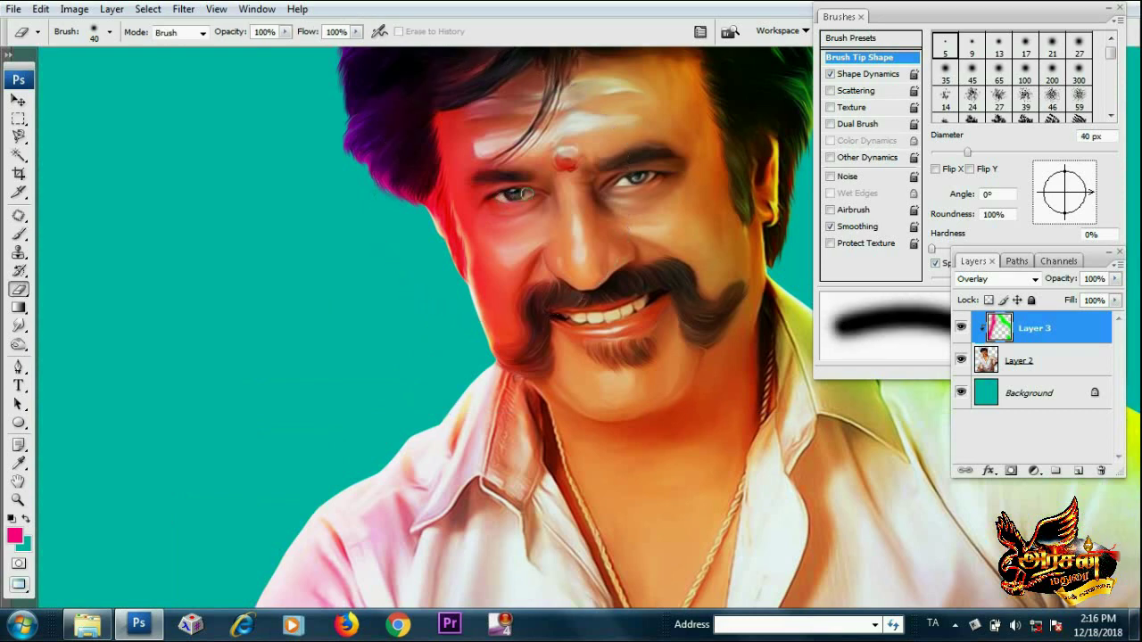
pyautogui.click(1019, 364)
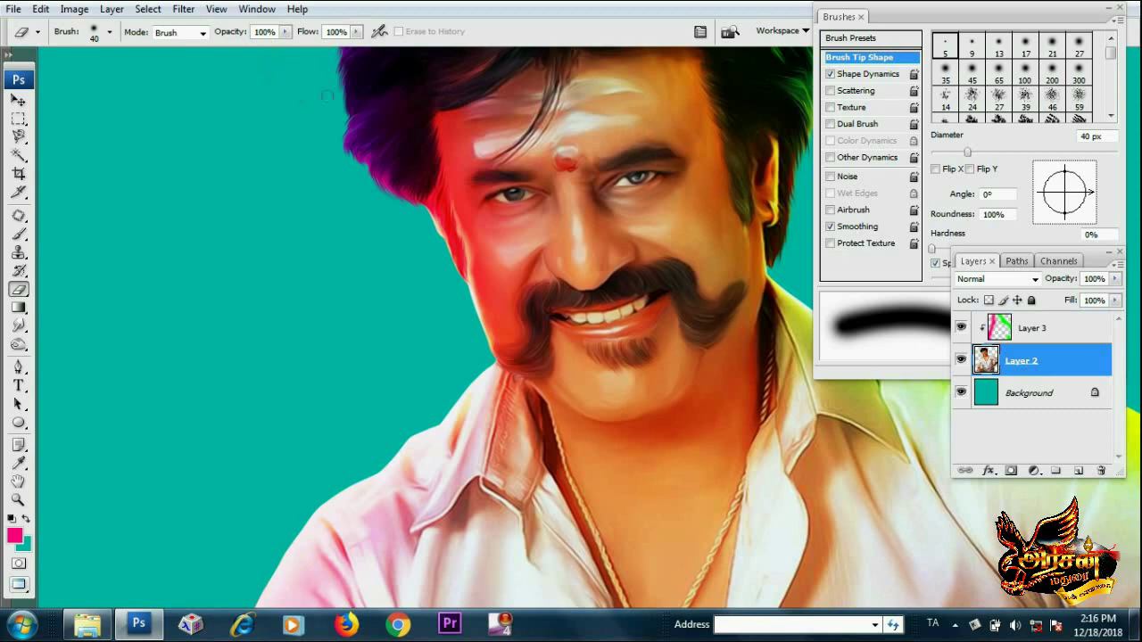
pyautogui.click(183, 9)
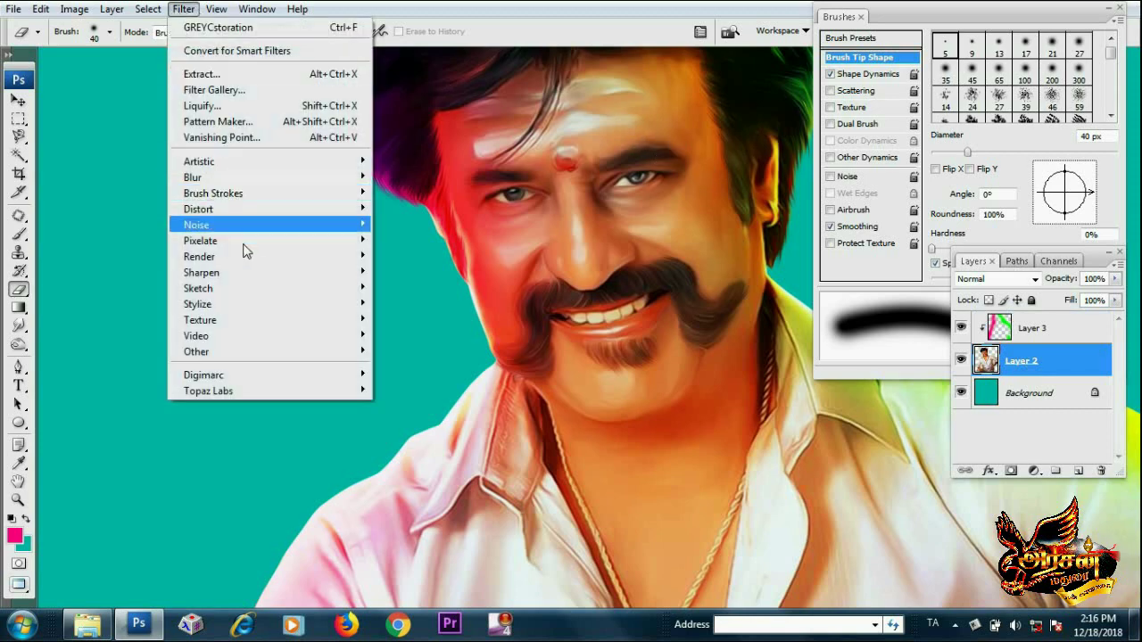
pyautogui.moveTo(202, 272)
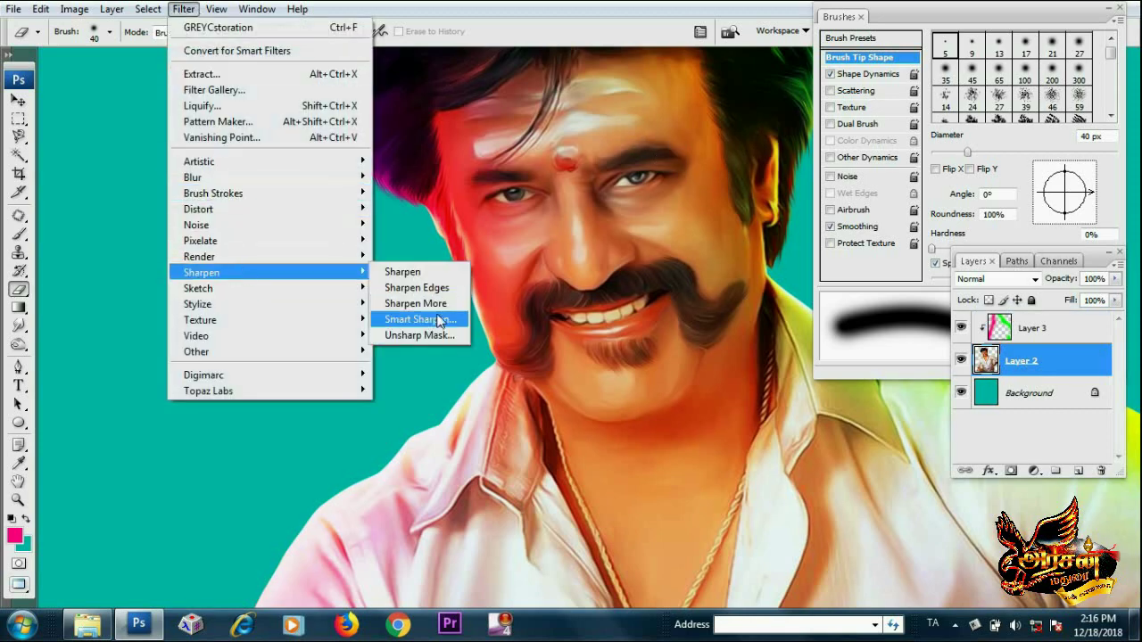
pyautogui.click(432, 335)
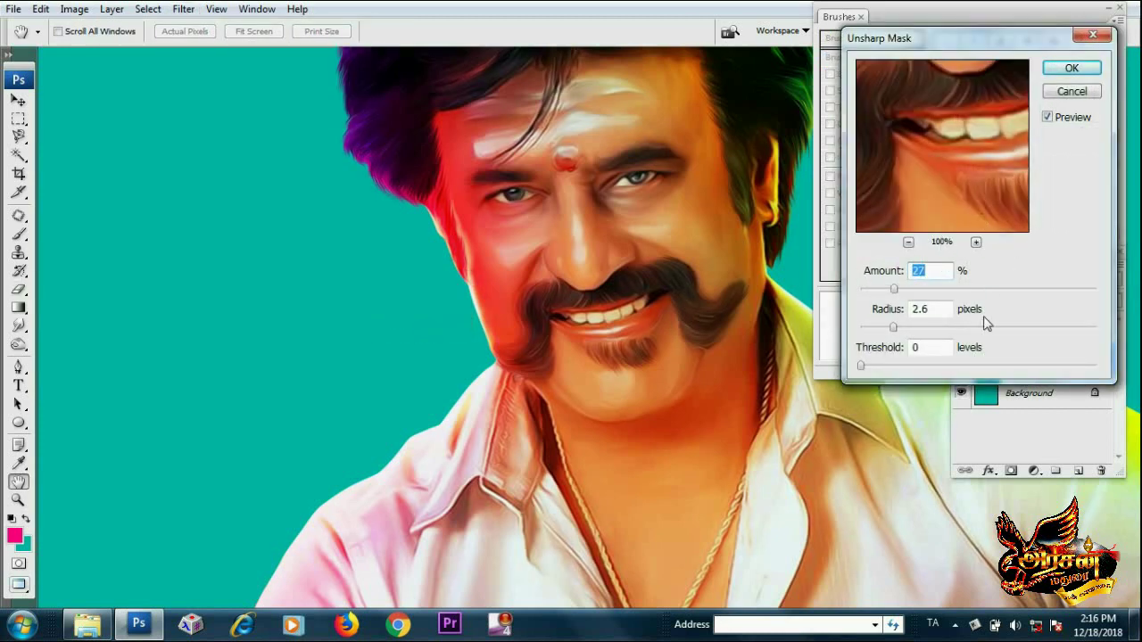
pyautogui.click(1071, 71)
pyautogui.press('e')
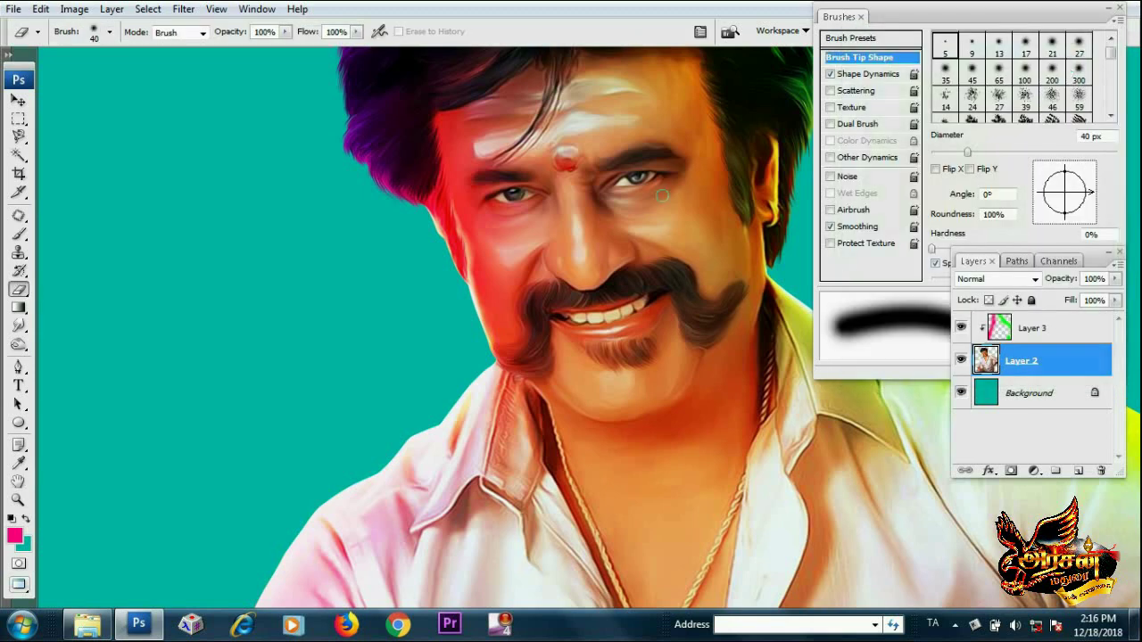
pyautogui.keyDown('ctrl'); pyautogui.keyDown('alt'); pyautogui.click(599, 251); pyautogui.keyUp('alt'); pyautogui.keyUp('ctrl')
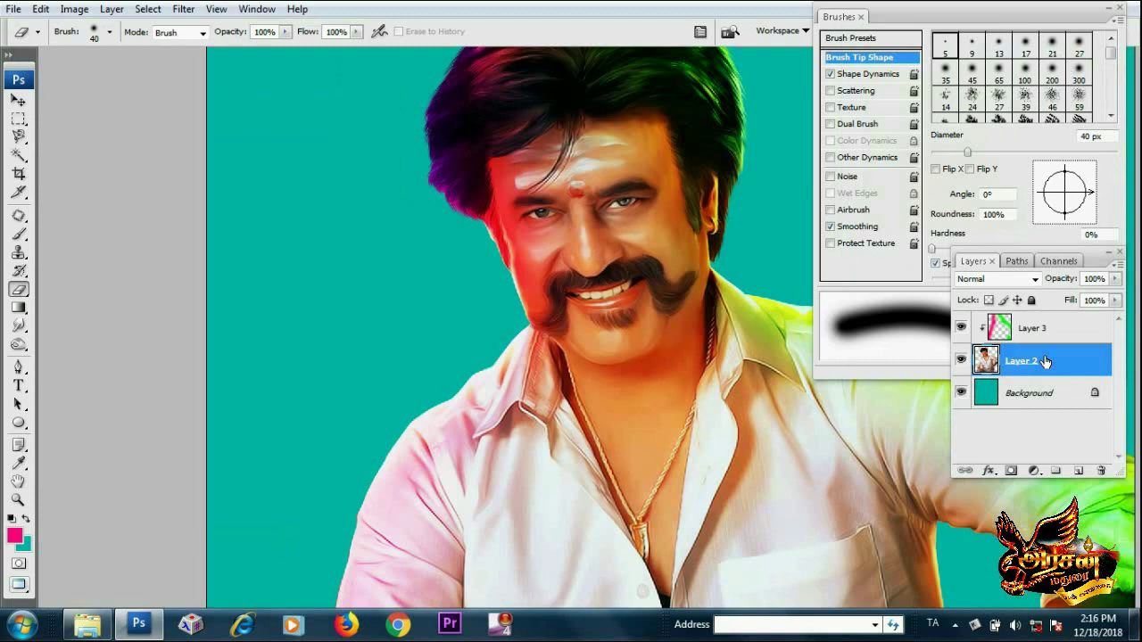
pyautogui.keyDown('shift'); pyautogui.click(1042, 329); pyautogui.keyUp('shift')
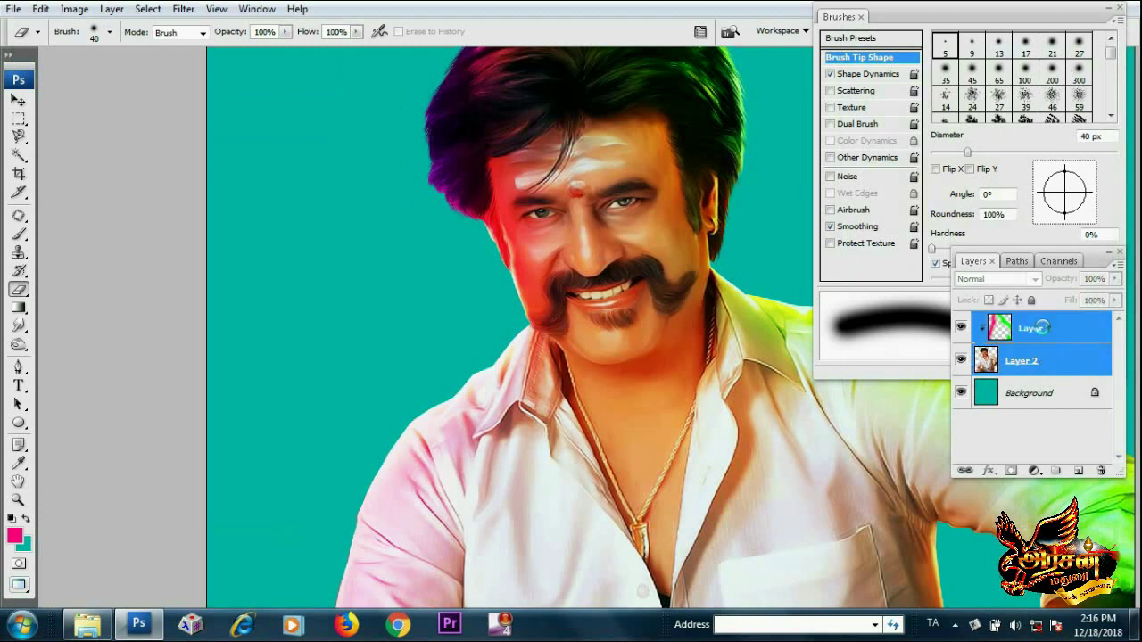
# Merge the colour overlay into the portrait and dodge the face with an 80 px brush
pyautogui.hotkey('ctrl', 'e')
pyautogui.press('o')
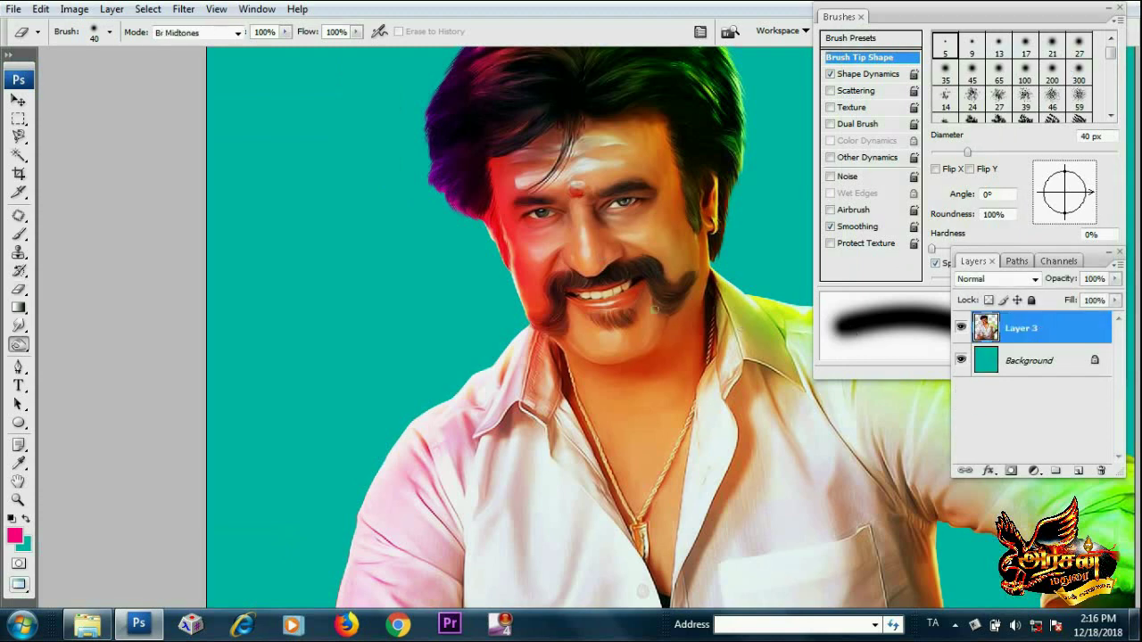
pyautogui.press(']')
pyautogui.press(']')
pyautogui.press(']')
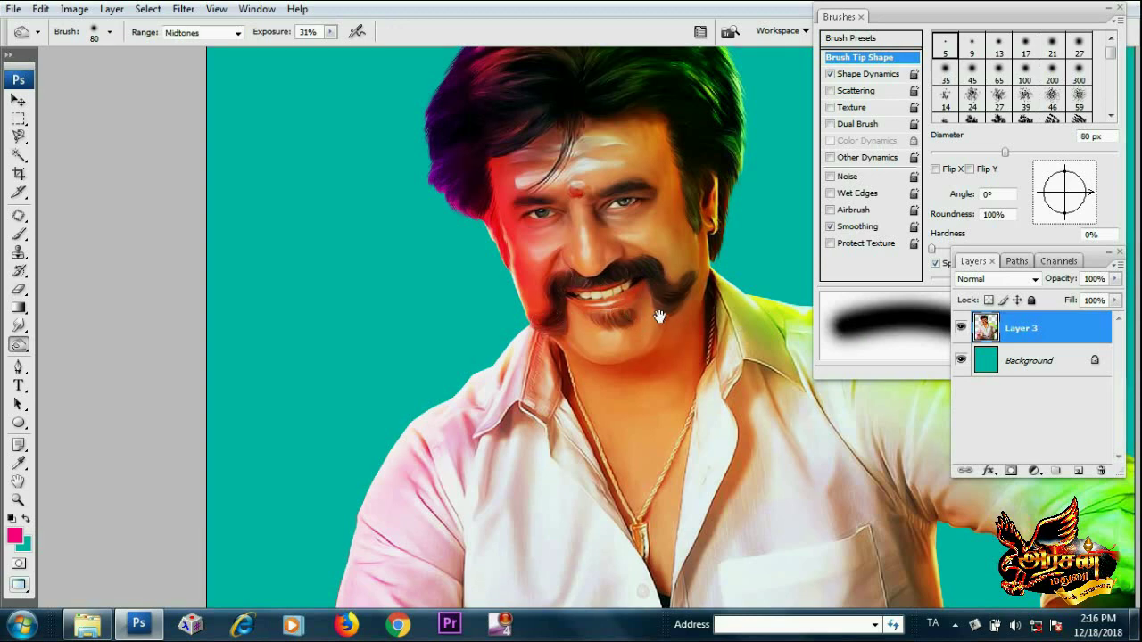
pyautogui.moveTo(662, 323); pyautogui.dragTo(677, 394)
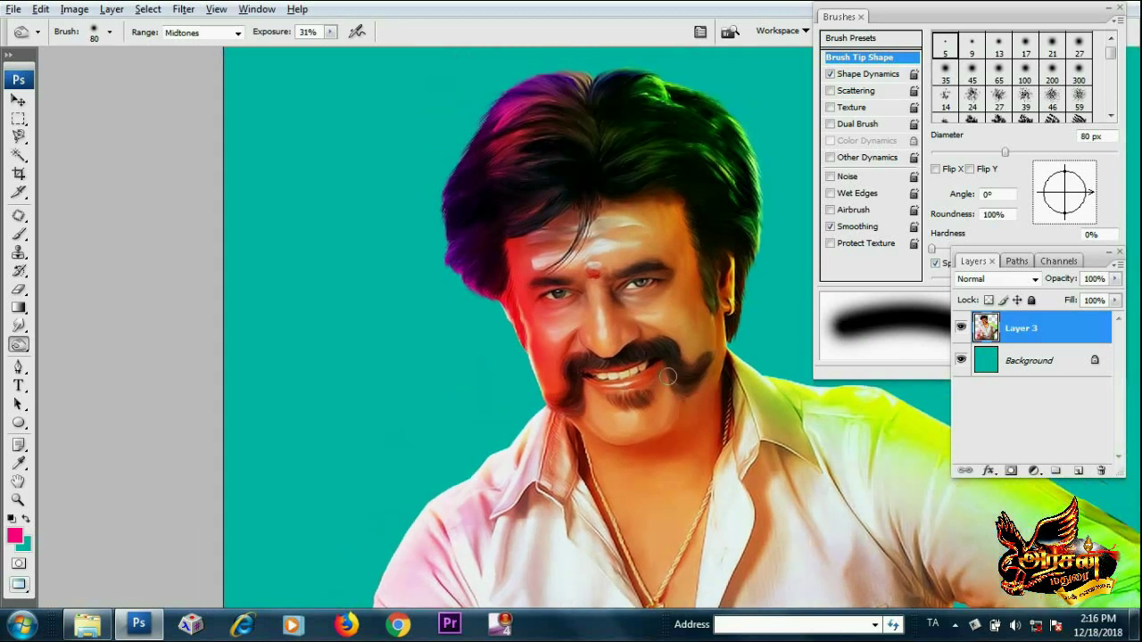
# Zoom out to the whole portrait and add an empty Layer 4 beneath it
pyautogui.keyDown('alt'); pyautogui.click(668, 377); pyautogui.keyUp('alt')
pyautogui.keyDown('alt'); pyautogui.click(667, 376); pyautogui.keyUp('alt')
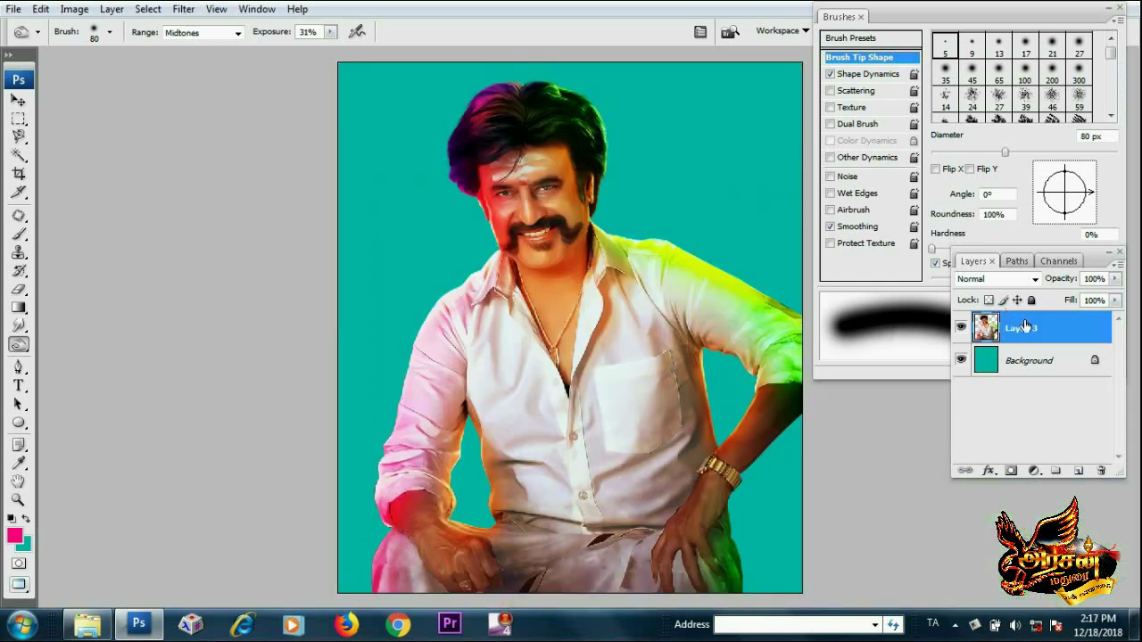
pyautogui.click(1026, 360)
pyautogui.click(1078, 470)
# Paint soft pink, green and yellow glow strokes around the figure on Layer 4
pyautogui.press('b')
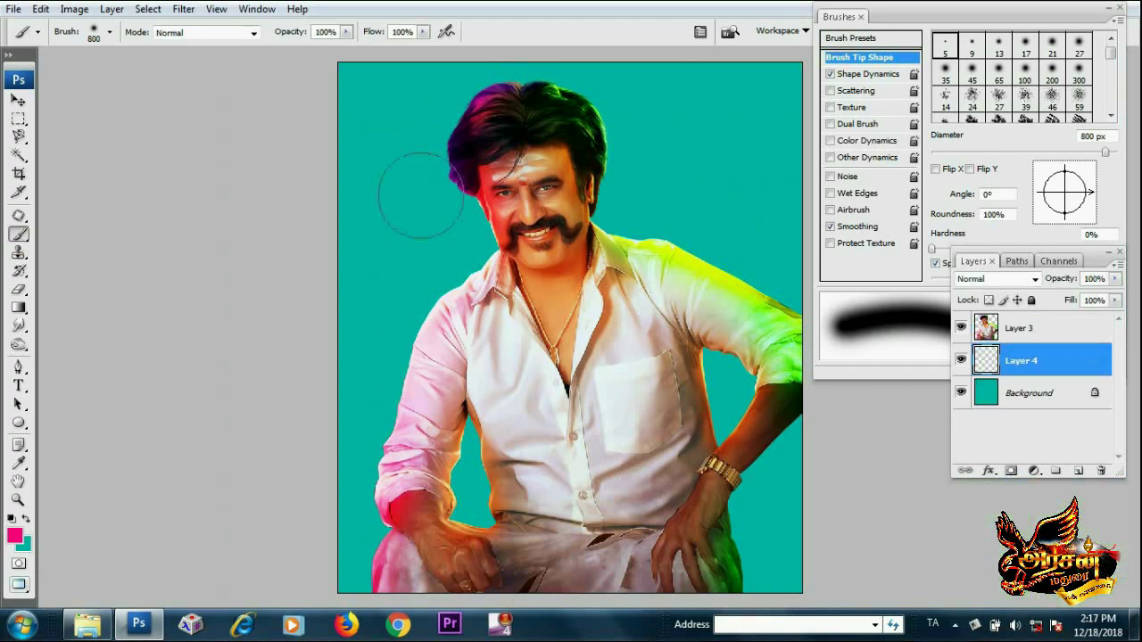
pyautogui.moveTo(420, 194); pyautogui.dragTo(464, 214)
pyautogui.click(14, 536)
pyautogui.click(1045, 173)
pyautogui.moveTo(553, 98); pyautogui.dragTo(625, 143)
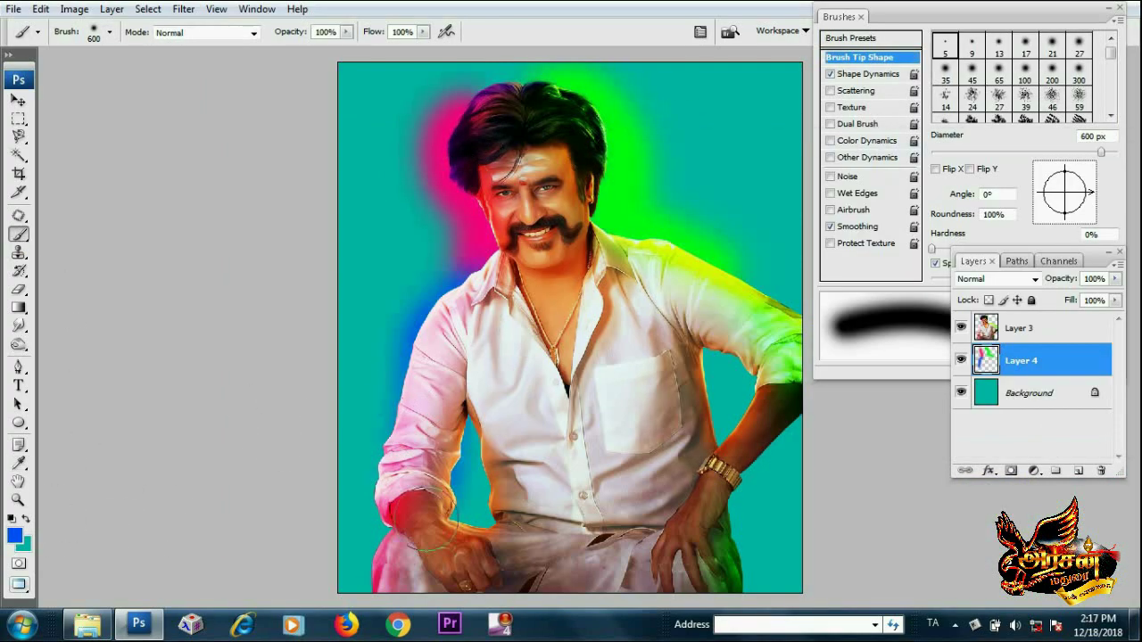
pyautogui.click(15, 536)
pyautogui.click(1056, 175)
pyautogui.moveTo(776, 295); pyautogui.dragTo(741, 535)
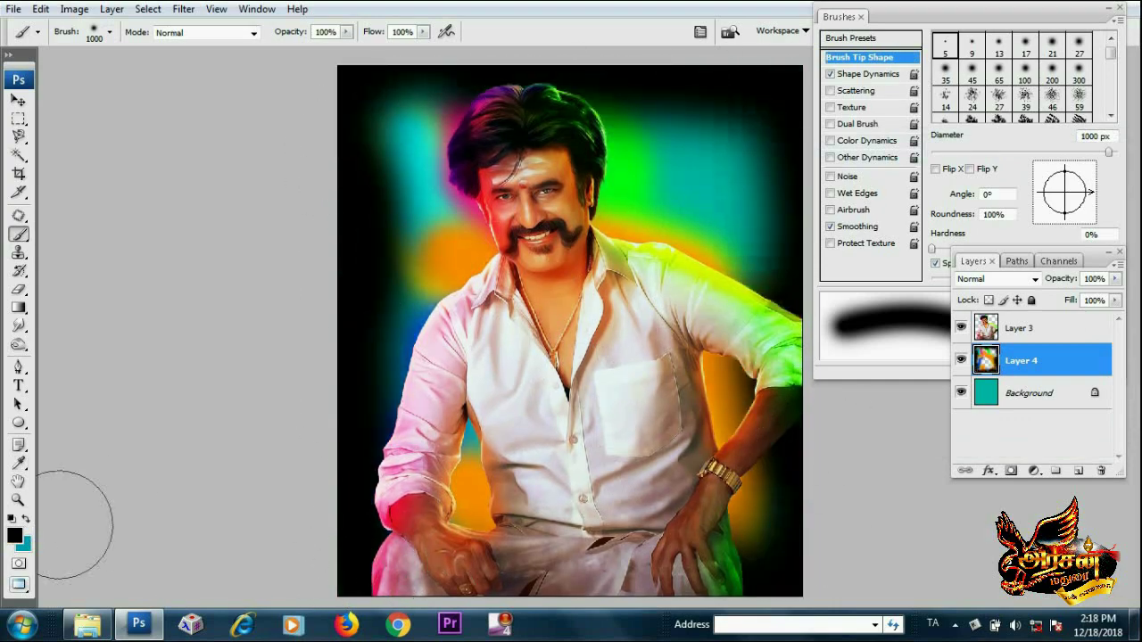
pyautogui.press('[')
pyautogui.press('[')
pyautogui.press('[')
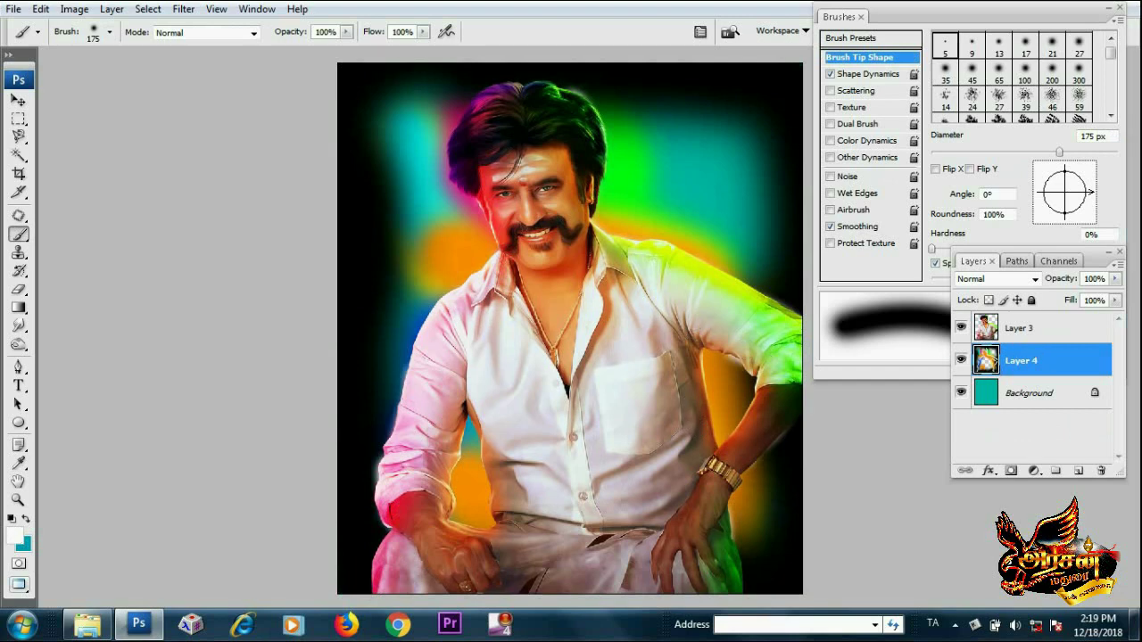
pyautogui.click(184, 9)
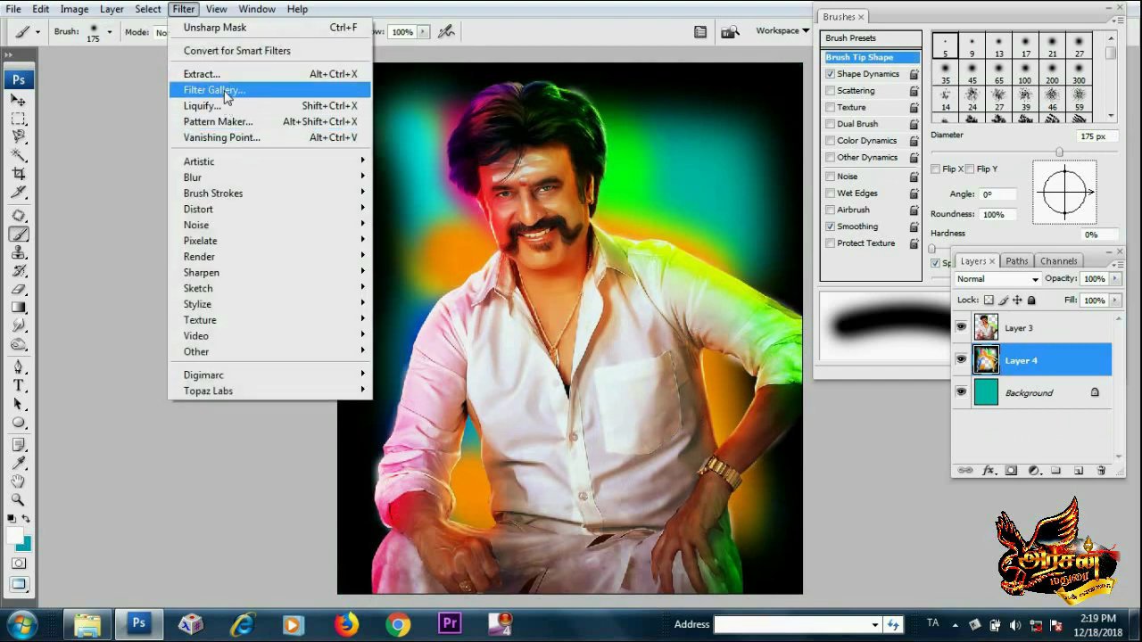
pyautogui.moveTo(193, 177)
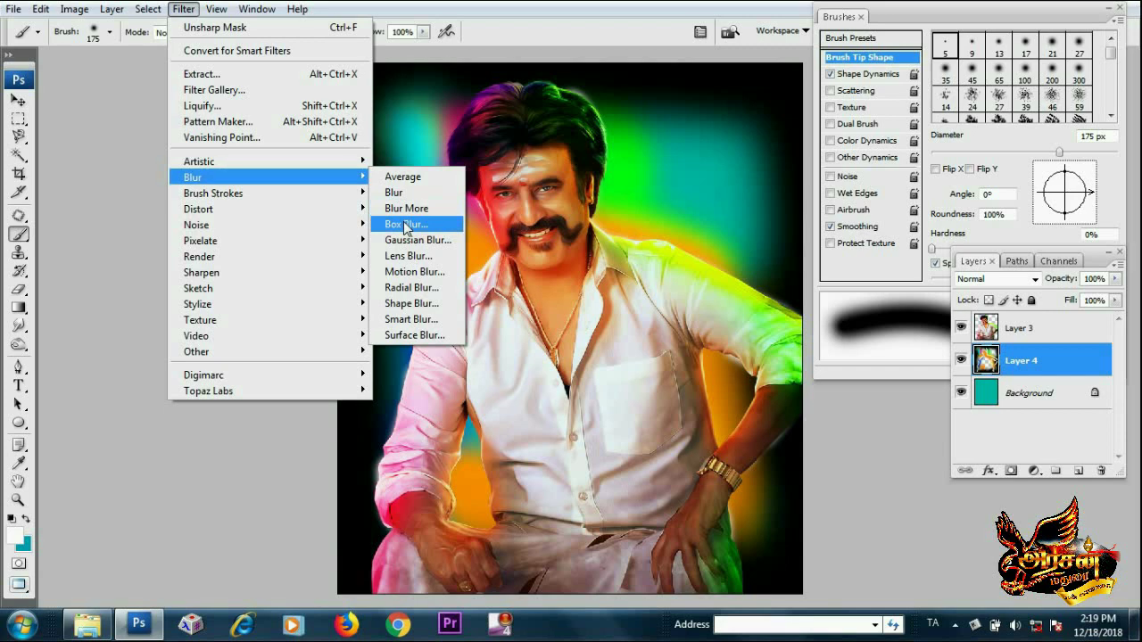
# Apply a 483-pixel Box Blur to the glow strokes on Layer 4
pyautogui.click(406, 224)
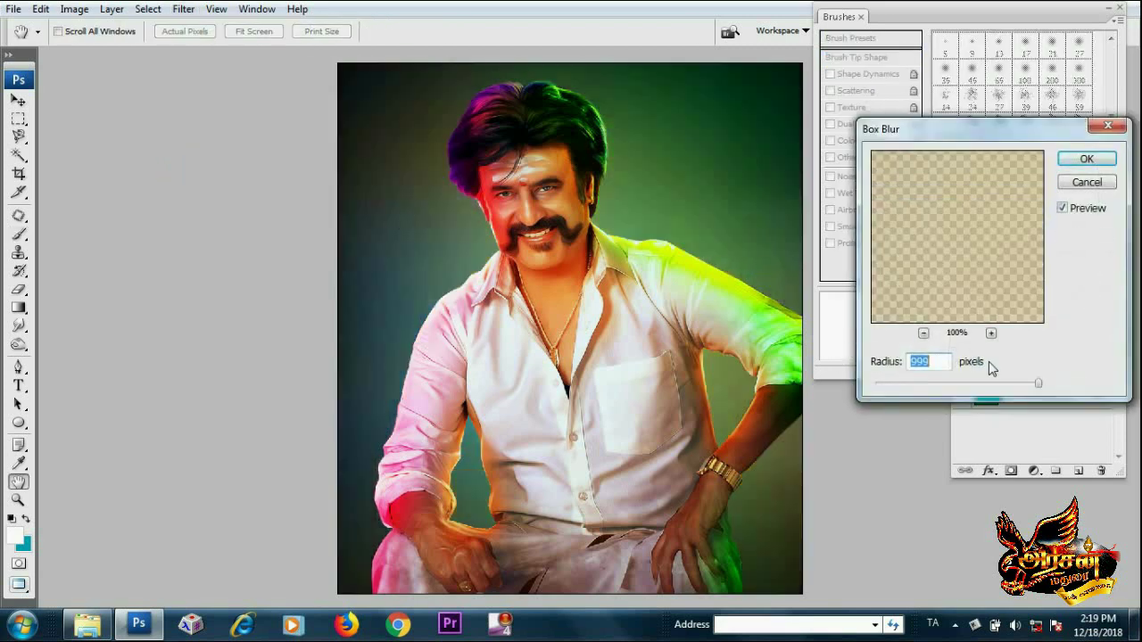
pyautogui.moveTo(1037, 383); pyautogui.dragTo(997, 386)
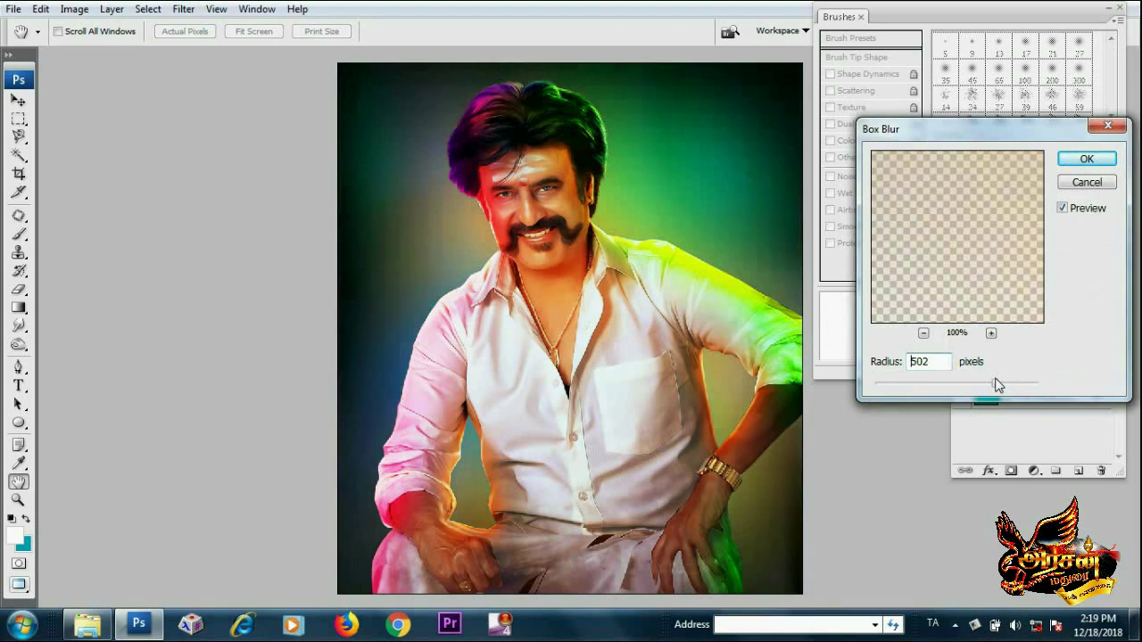
pyautogui.moveTo(997, 385); pyautogui.dragTo(996, 384)
pyautogui.click(1087, 158)
pyautogui.press('b')
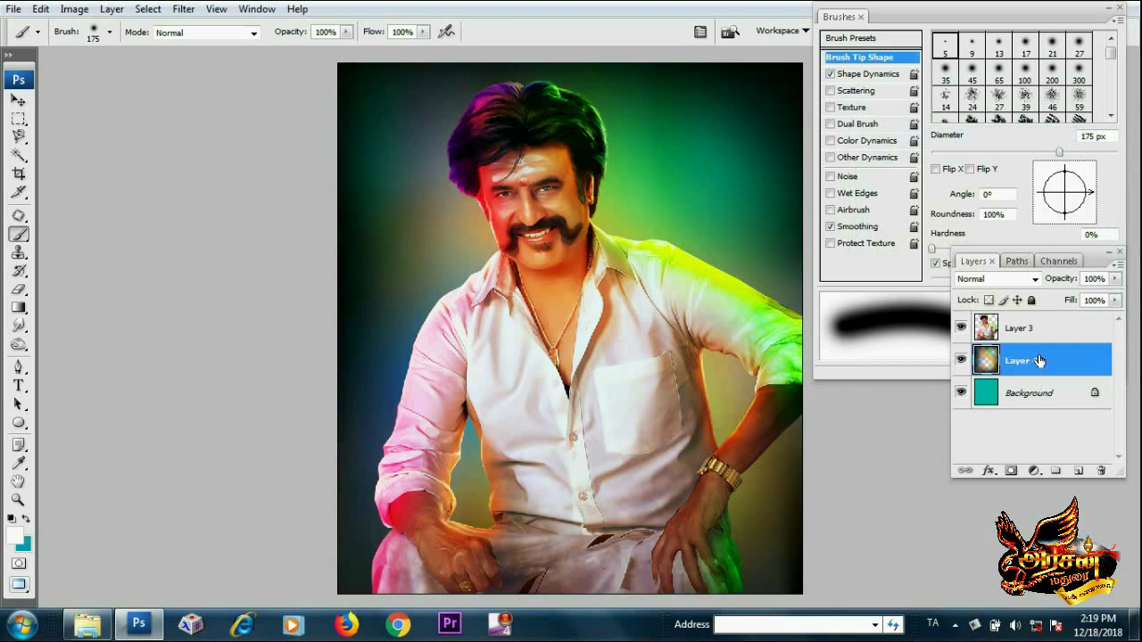
# Fill the Background layer with black
pyautogui.click(1045, 397)
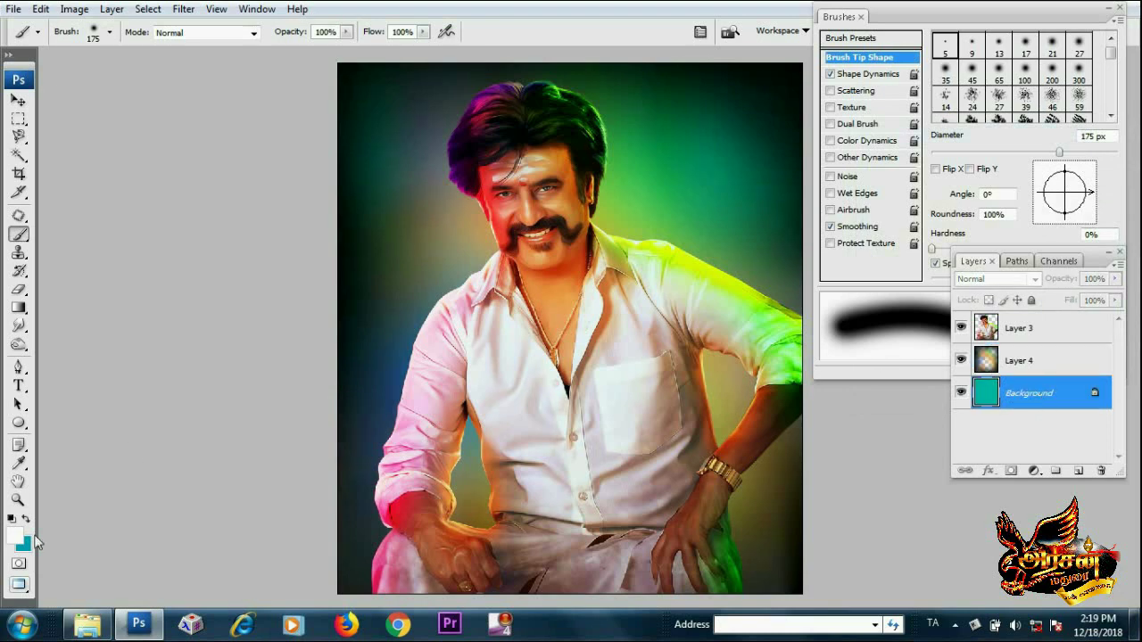
pyautogui.click(16, 536)
pyautogui.moveTo(726, 364); pyautogui.dragTo(682, 397)
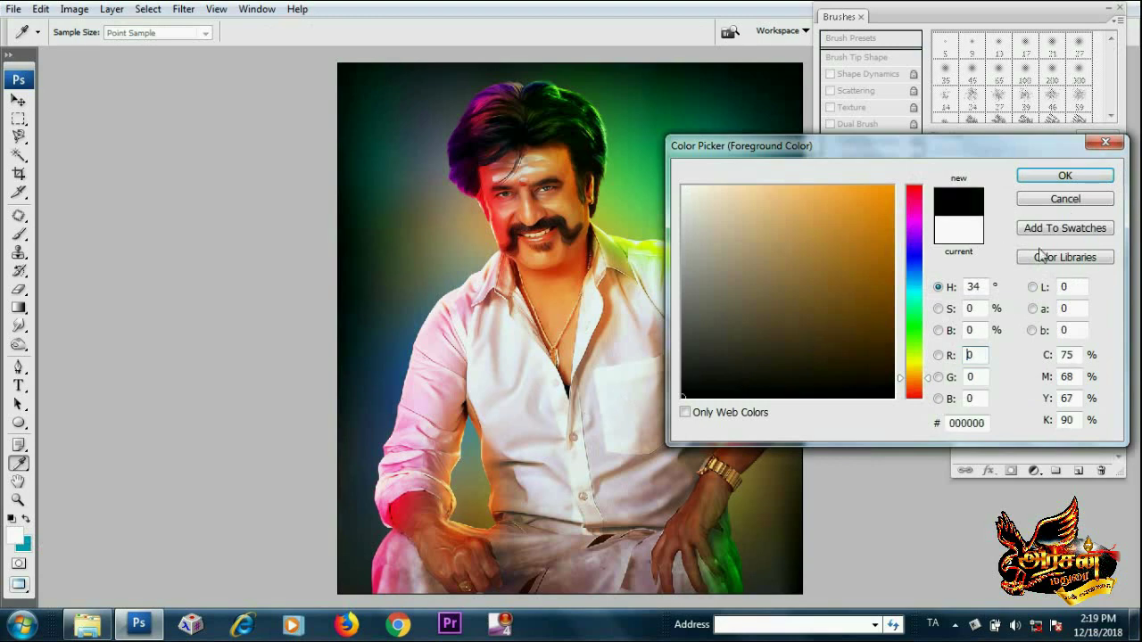
pyautogui.click(1050, 183)
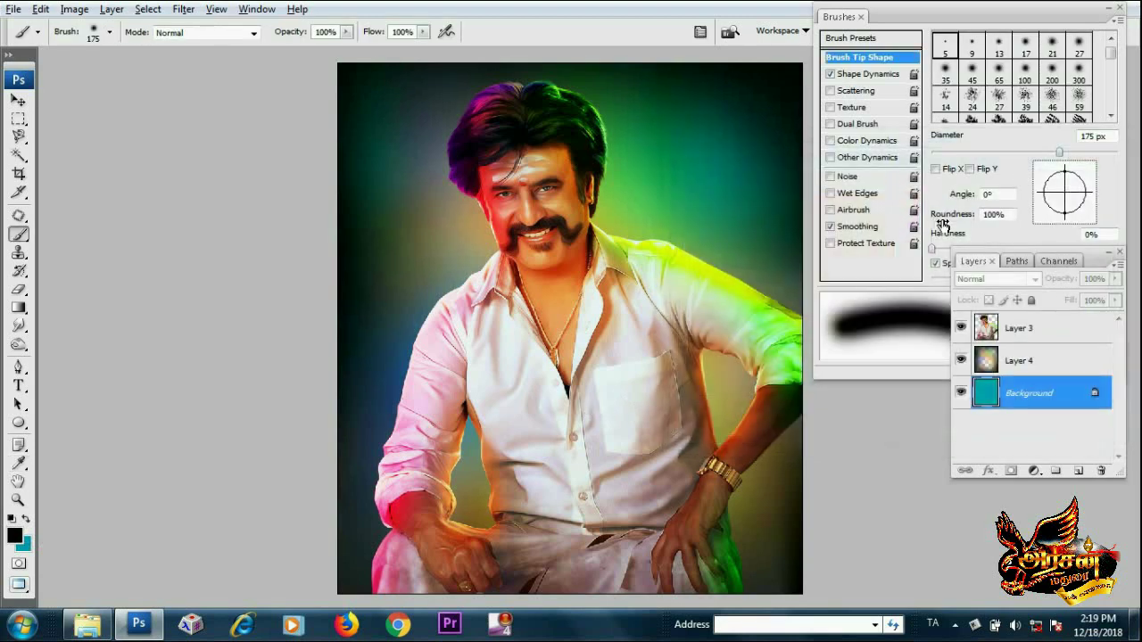
pyautogui.hotkey('alt', 'BackSpace')
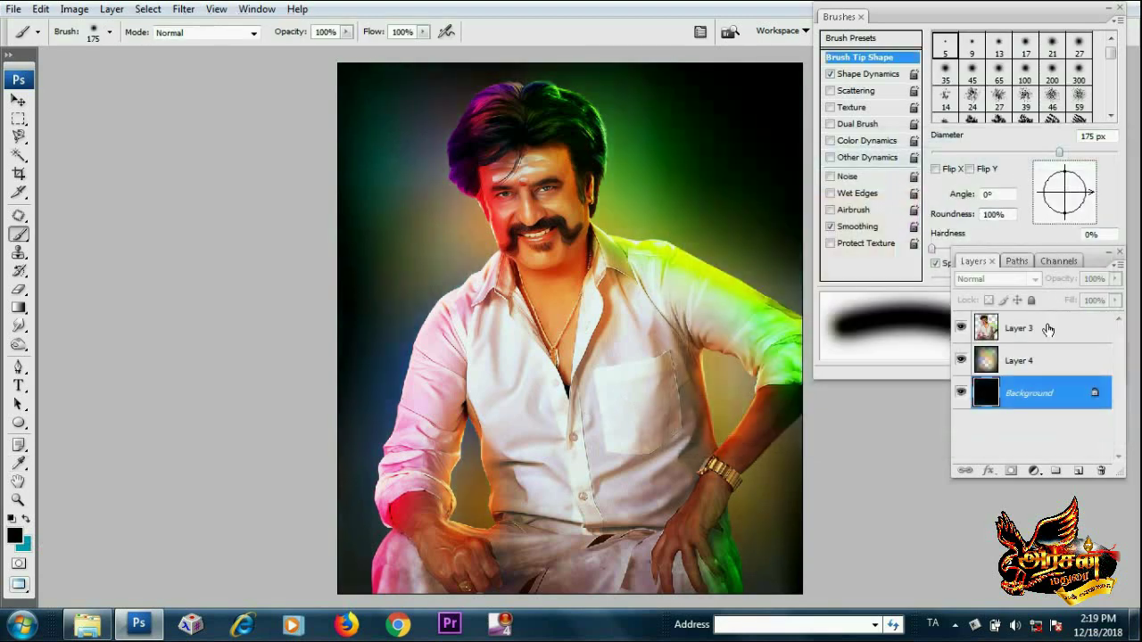
# Desaturate the Layer 4 glow by -31 with Hue/Saturation
pyautogui.click(1046, 360)
pyautogui.click(1116, 279)
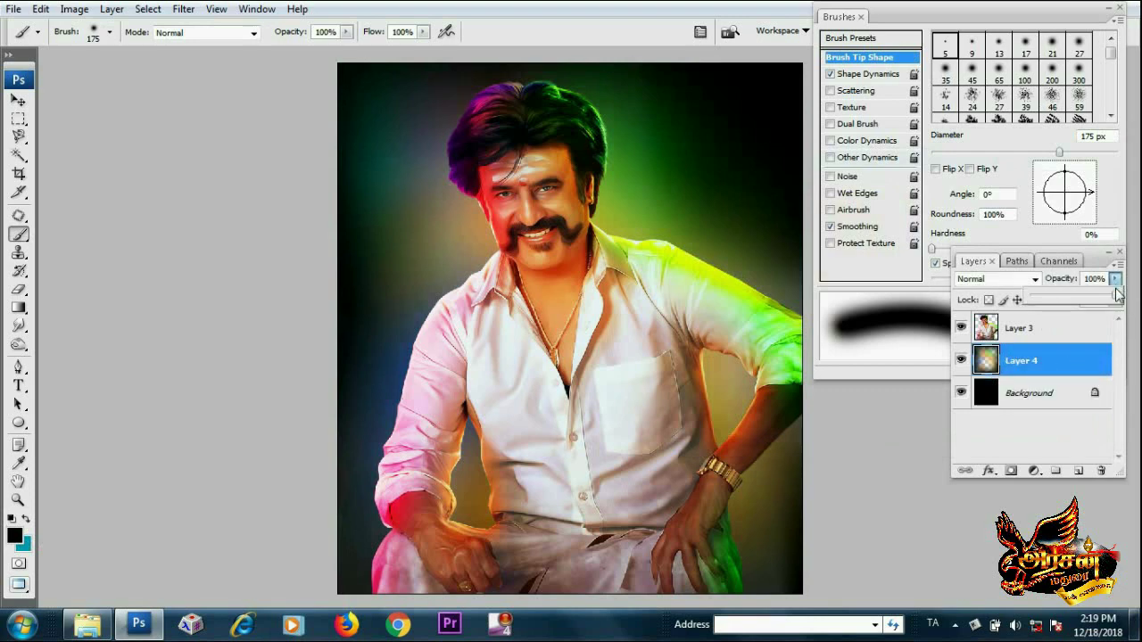
pyautogui.hotkey('ctrl', 'u')
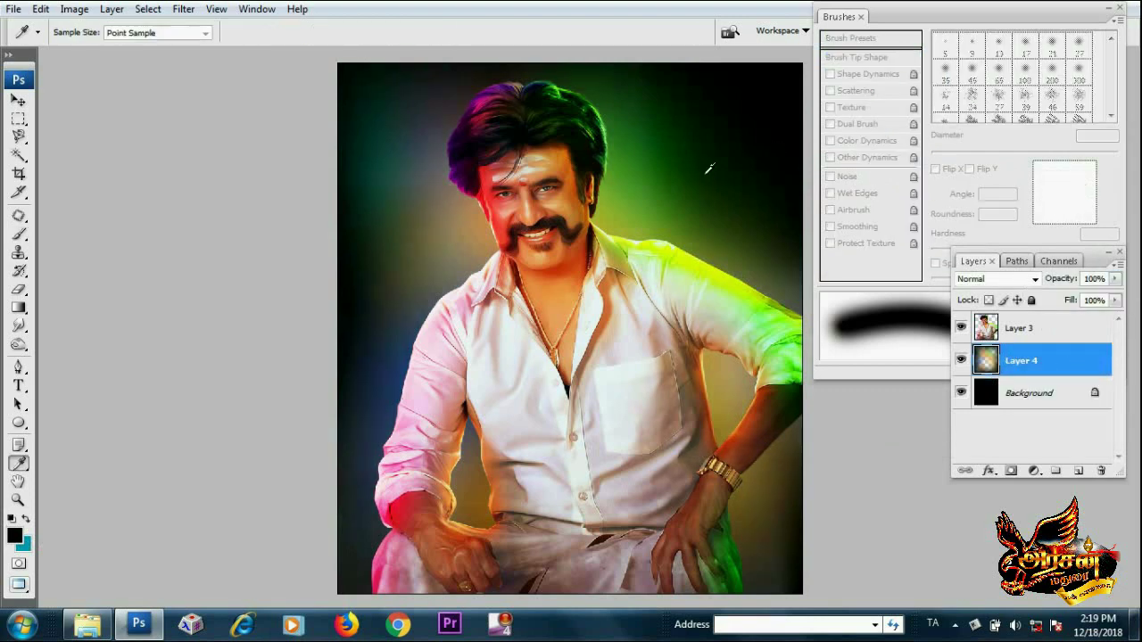
pyautogui.moveTo(874, 284); pyautogui.dragTo(848, 287)
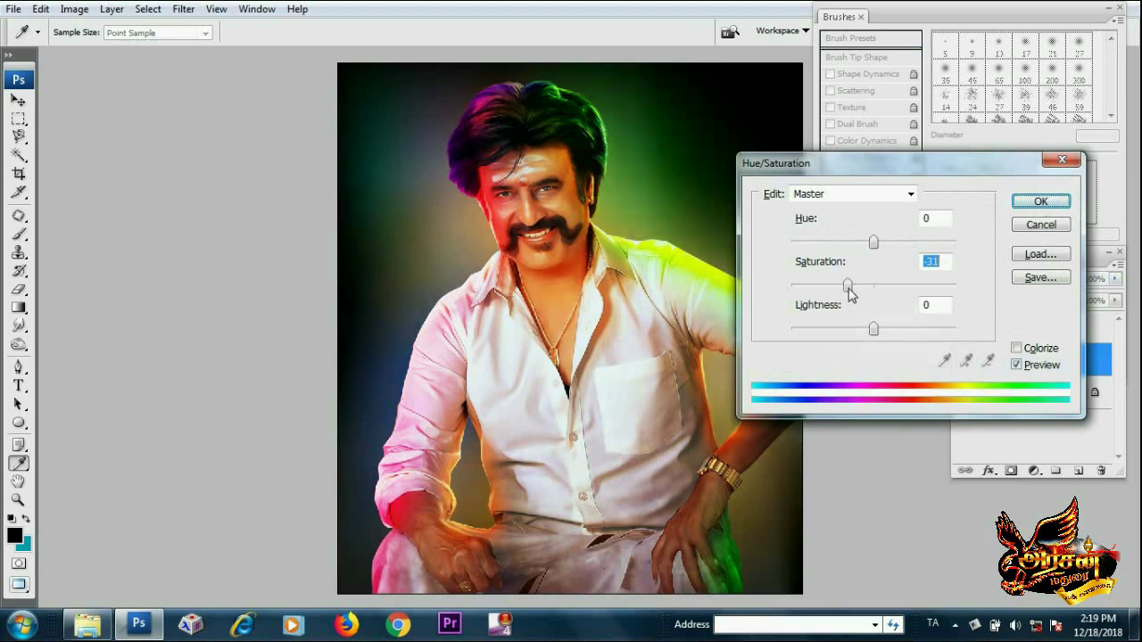
pyautogui.click(1037, 225)
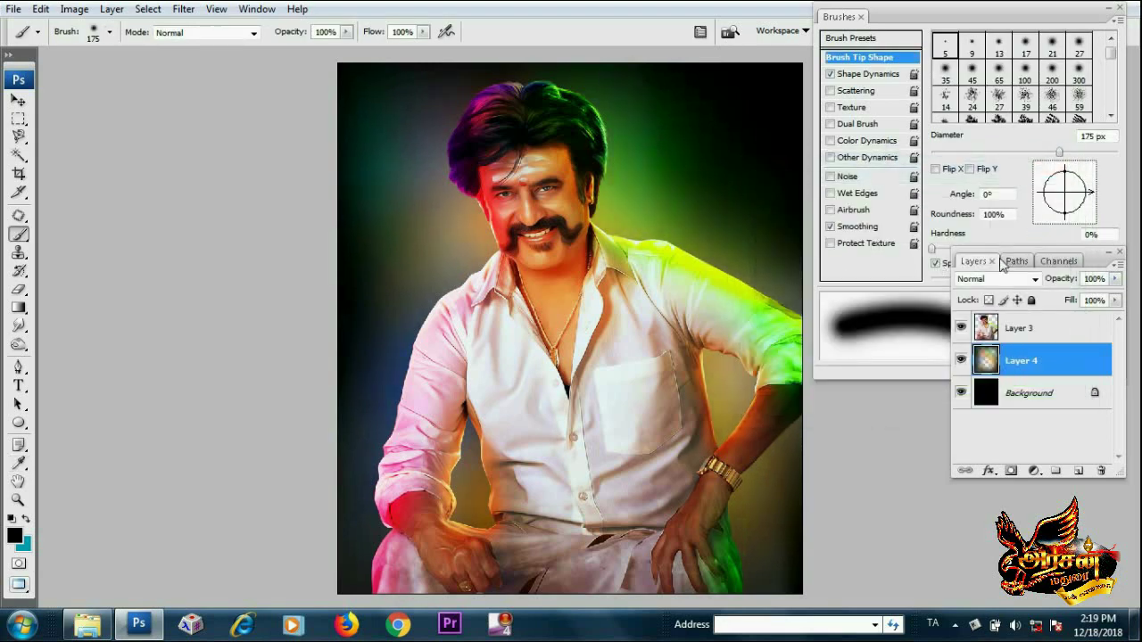
# Lower the glow's opacity to about 64% and duplicate Layer 3
pyautogui.click(1114, 280)
pyautogui.moveTo(1115, 297); pyautogui.dragTo(1086, 299)
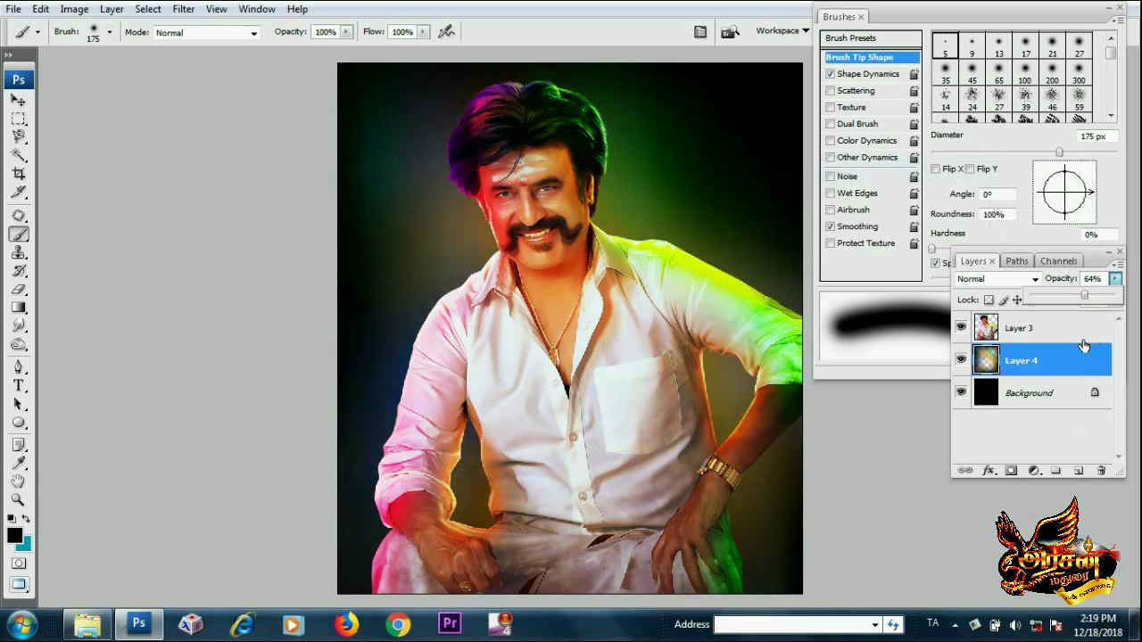
pyautogui.click(1039, 343)
pyautogui.moveTo(1040, 342); pyautogui.dragTo(1078, 470)
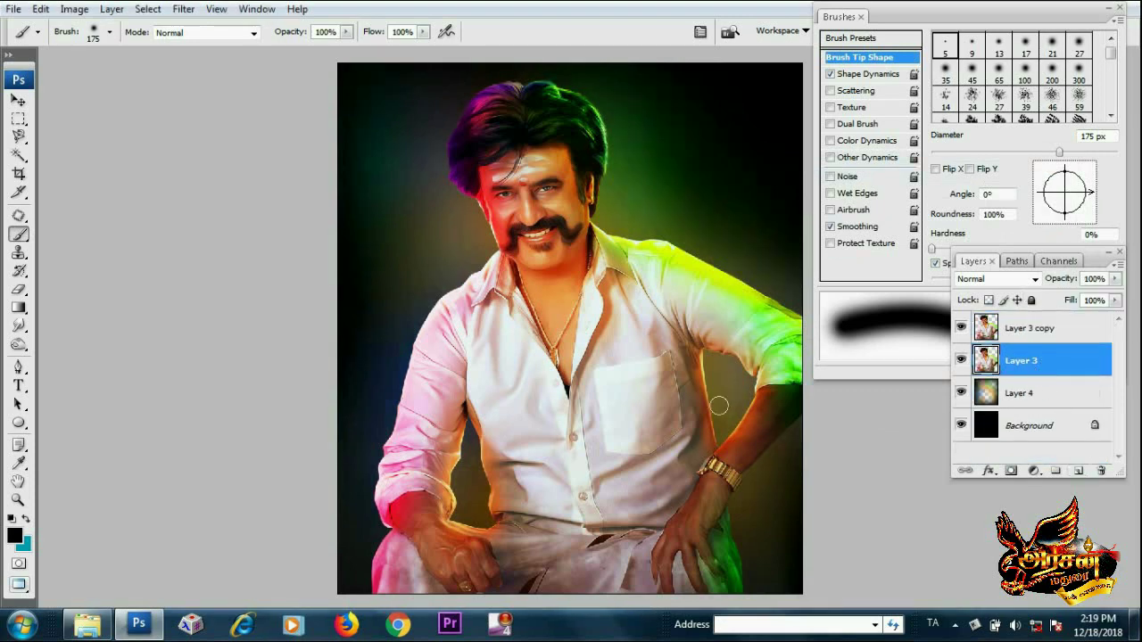
# Darken Layer 3 copy to black with Lightness -100 and send it below the portrait
pyautogui.hotkey('ctrl', 'u')
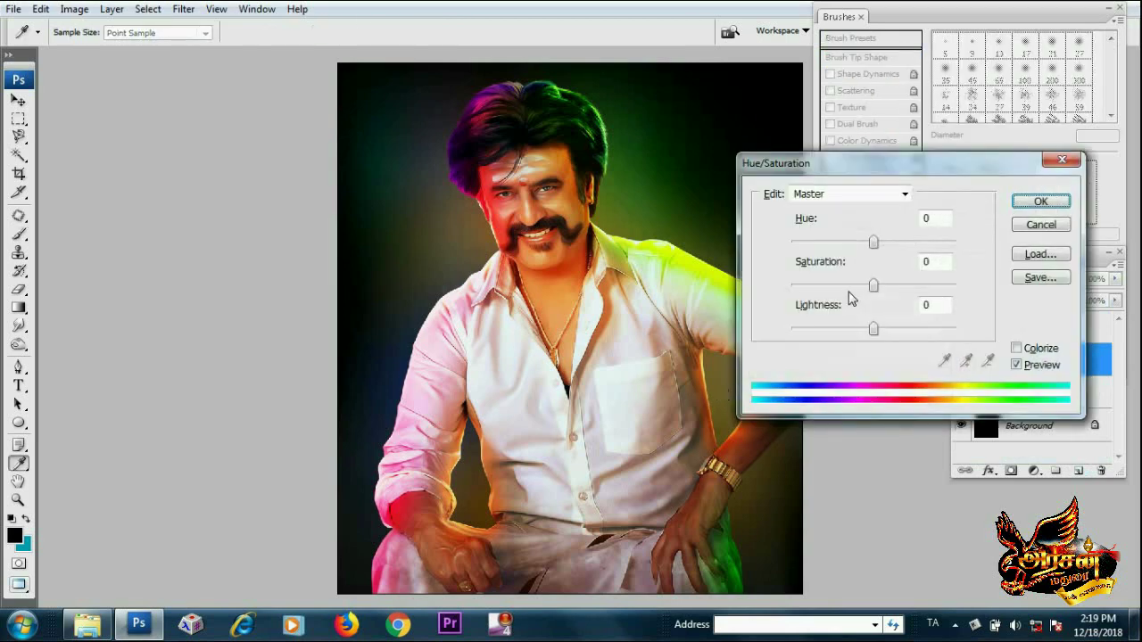
pyautogui.click(1028, 228)
pyautogui.click(1040, 332)
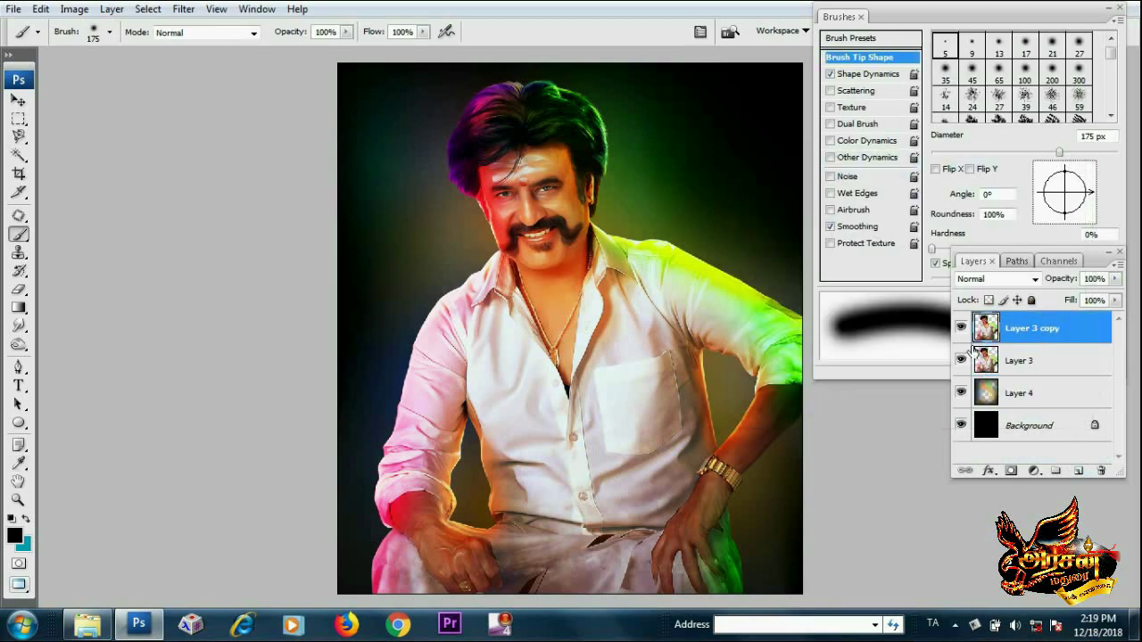
pyautogui.hotkey('ctrl', 'u')
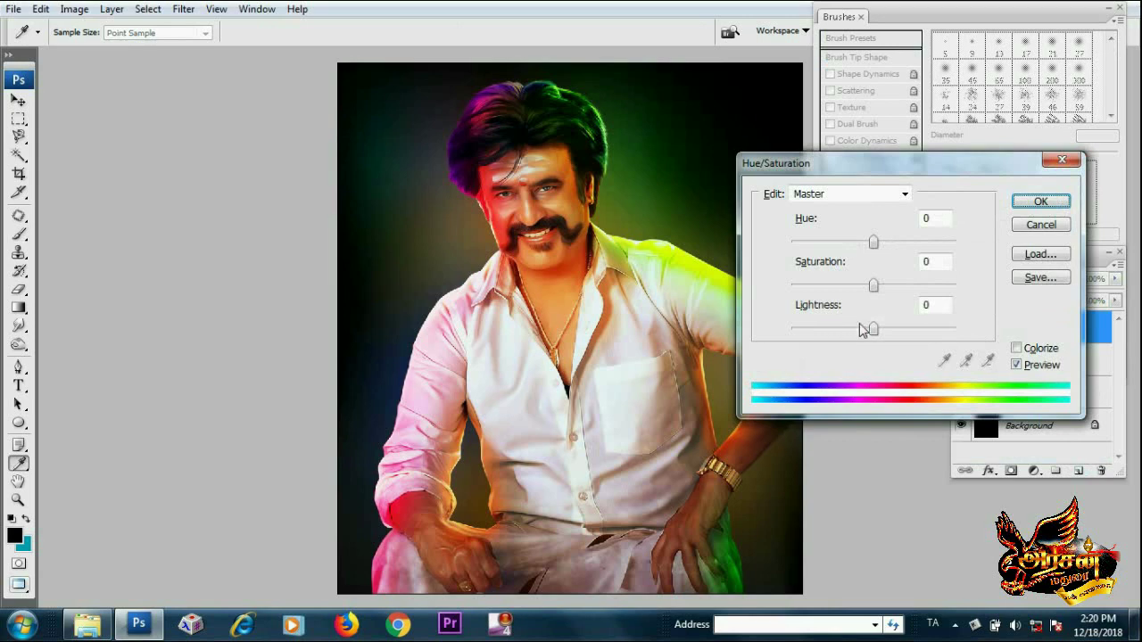
pyautogui.moveTo(873, 329); pyautogui.dragTo(803, 354)
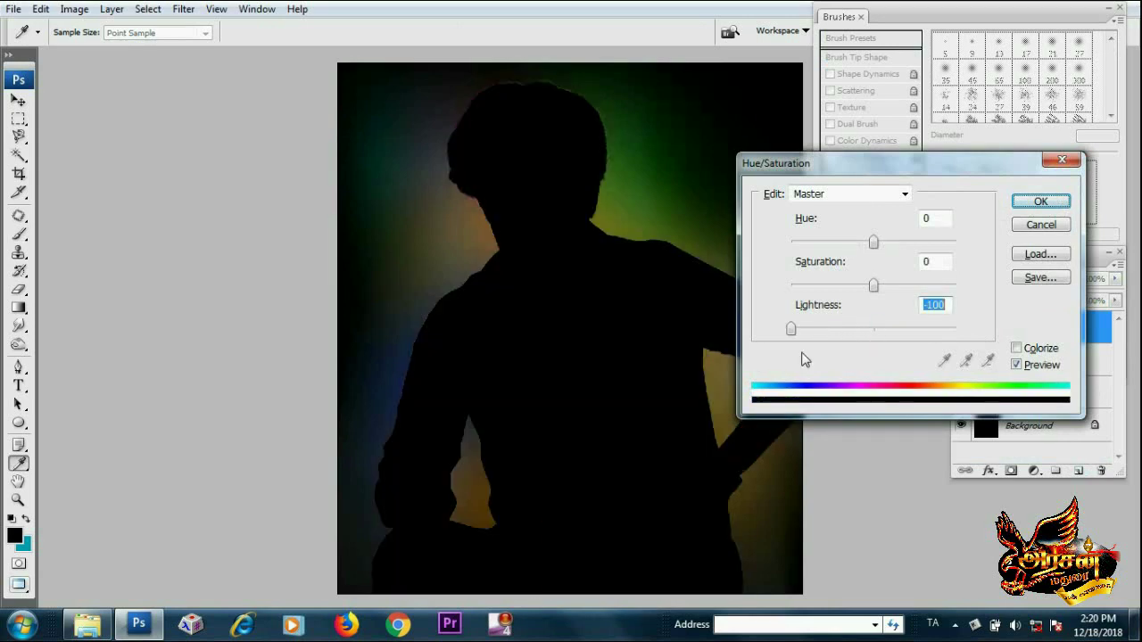
pyautogui.click(1040, 203)
pyautogui.hotkey('ctrl', '[')
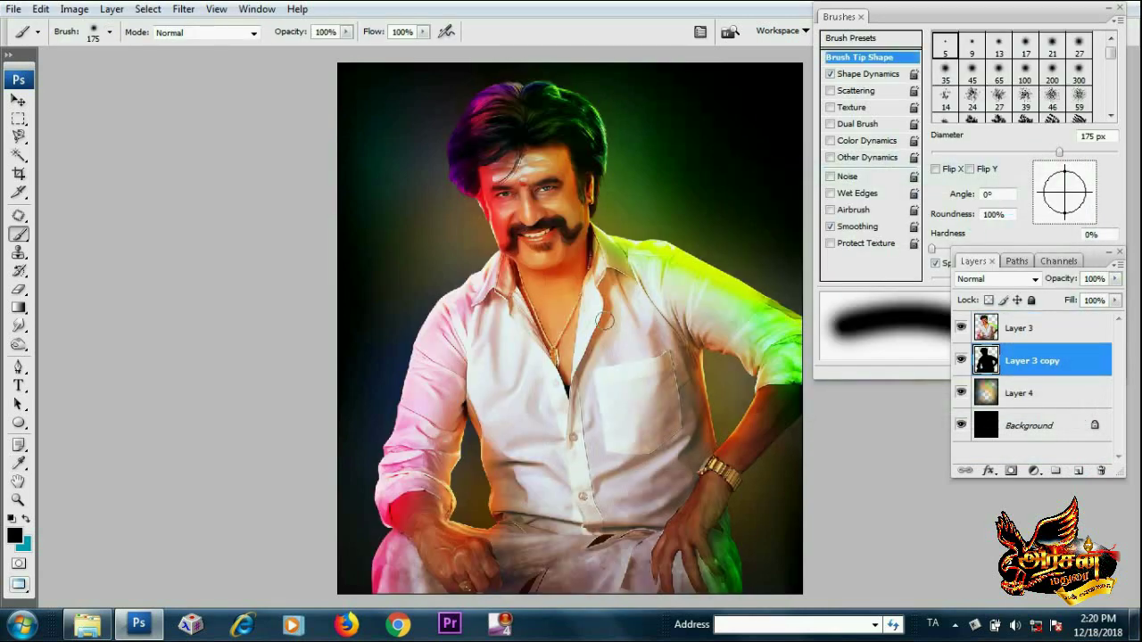
# Redo the black silhouette at Lightness -100 and place it beneath Layer 3
pyautogui.hotkey('ctrl', ']')
pyautogui.hotkey('ctrl', 'u')
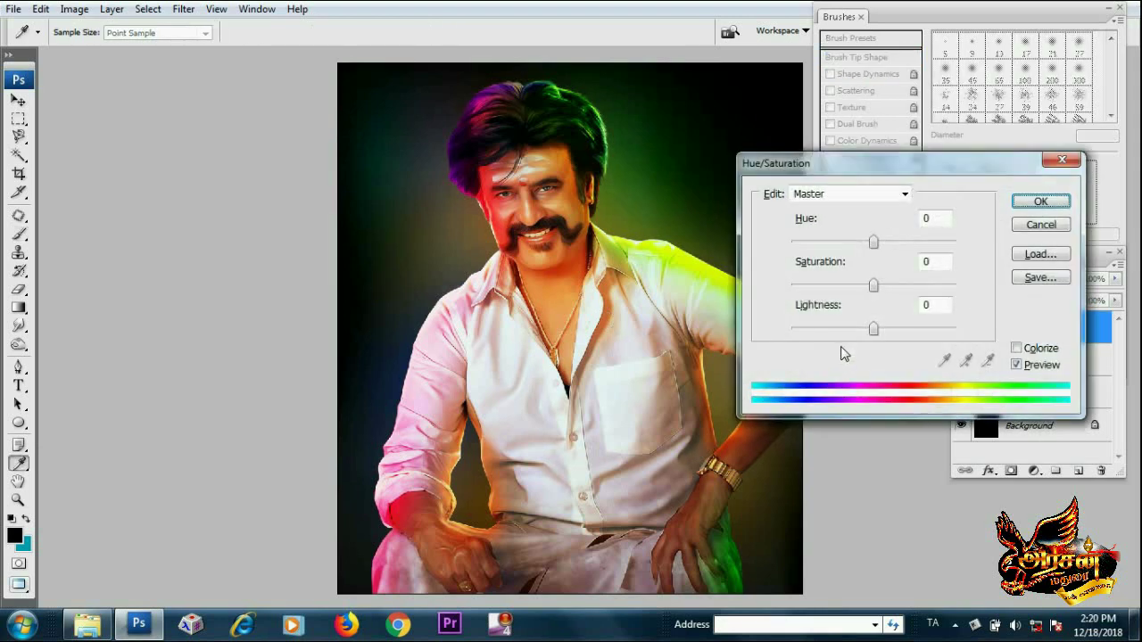
pyautogui.moveTo(878, 329); pyautogui.dragTo(791, 330)
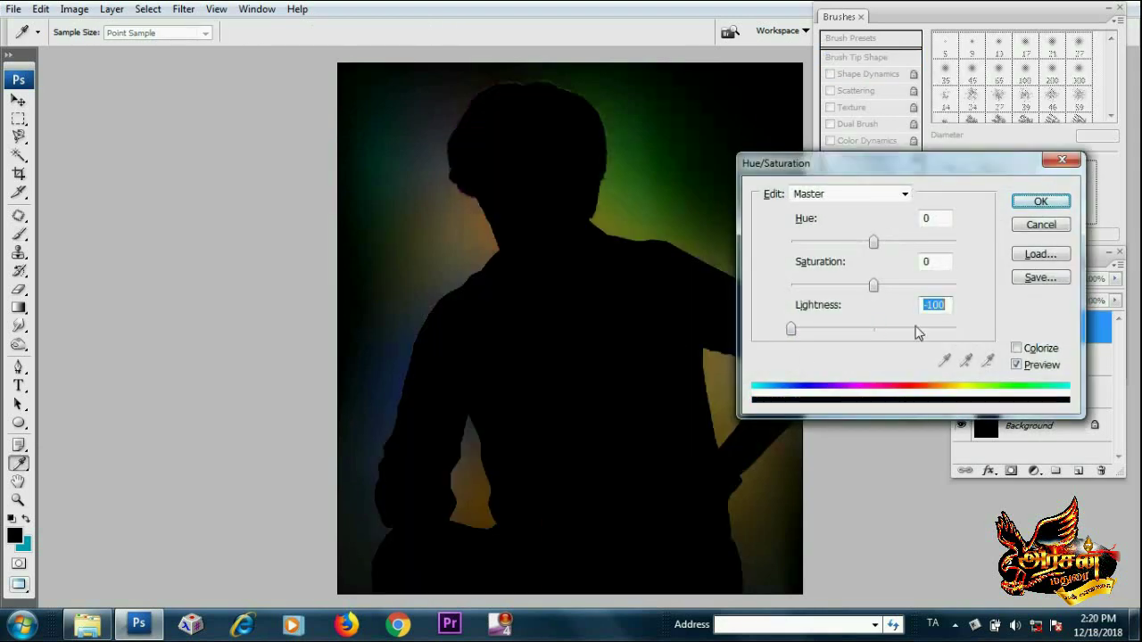
pyautogui.click(1026, 205)
pyautogui.press('b')
pyautogui.hotkey('ctrl', '[')
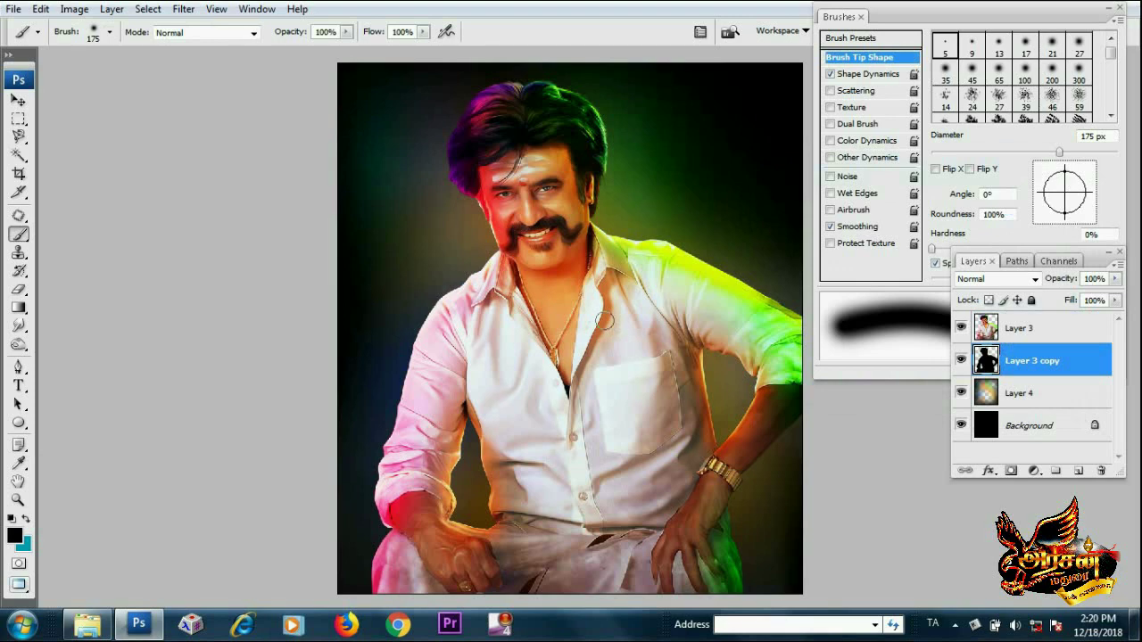
# Nudge the black silhouette left as a shadow and fade it to 28% opacity
pyautogui.press('v')
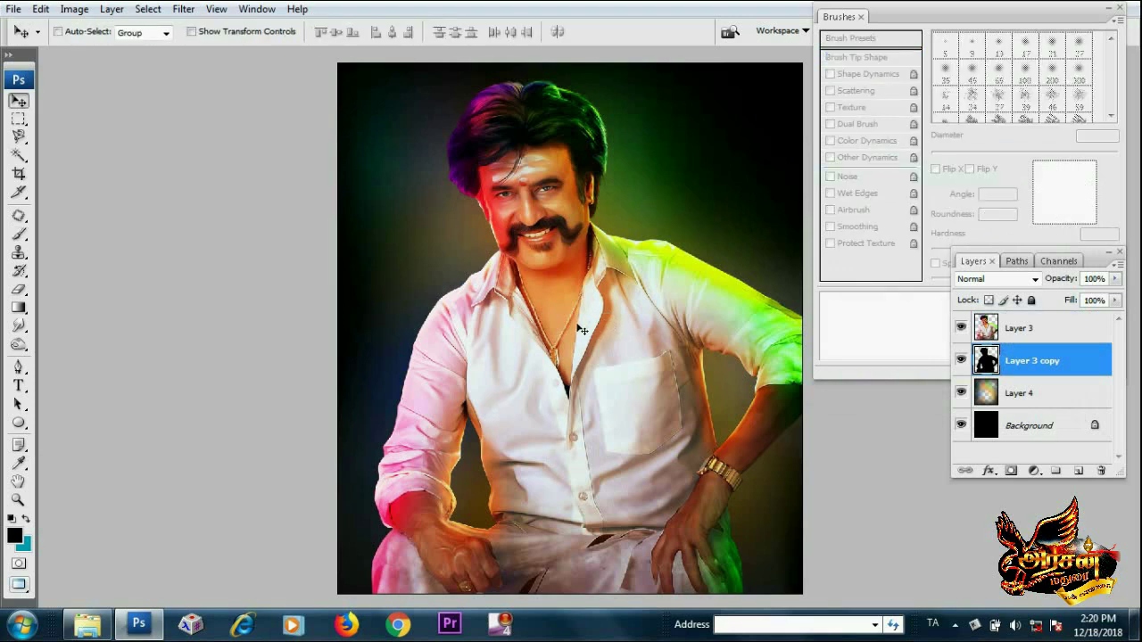
pyautogui.press('Left')
pyautogui.press('Left')
pyautogui.press('Left')
pyautogui.press('Left')
pyautogui.press('Left')
pyautogui.press('Left')
pyautogui.press('Left')
pyautogui.press('Left')
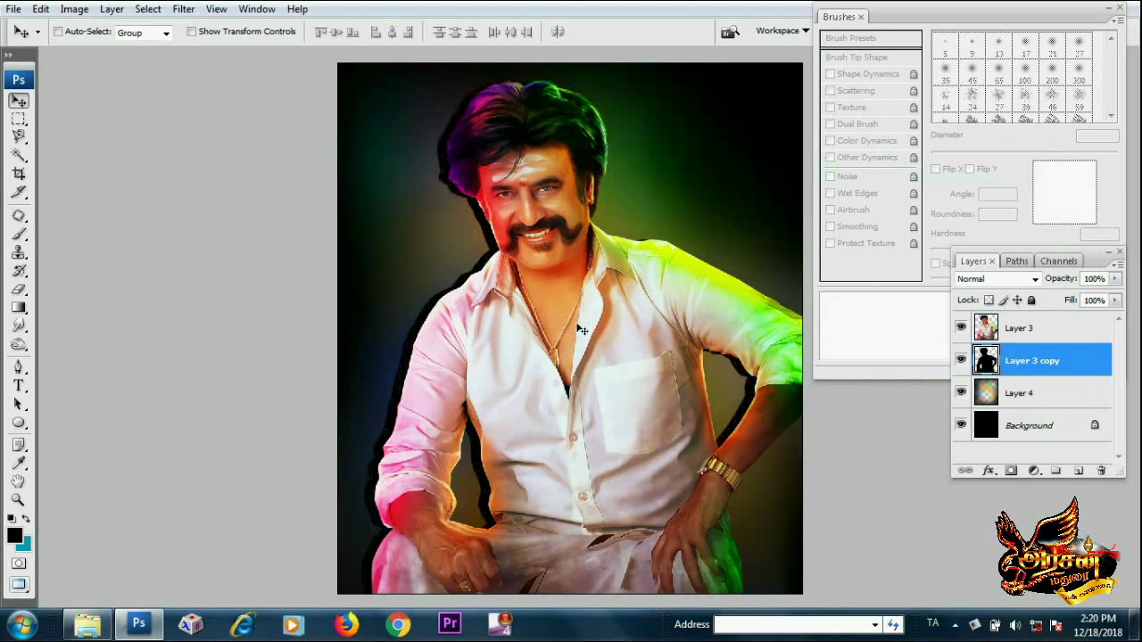
pyautogui.press('Left')
pyautogui.press('Left')
pyautogui.press('Left')
pyautogui.press('Left')
pyautogui.press('Left')
pyautogui.press('Left')
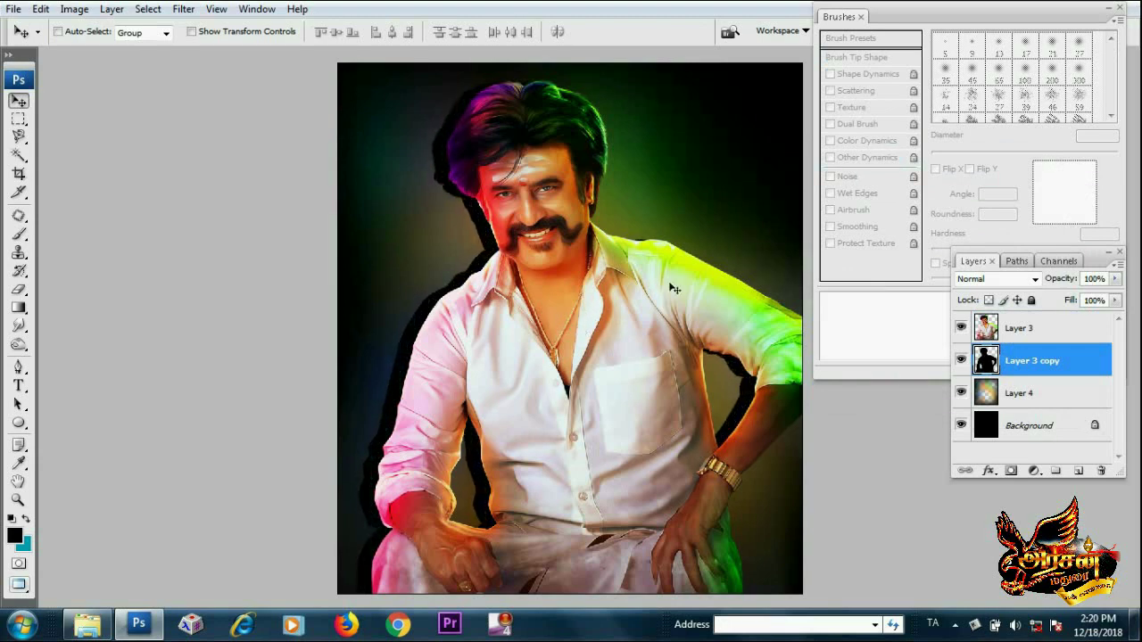
pyautogui.click(1115, 280)
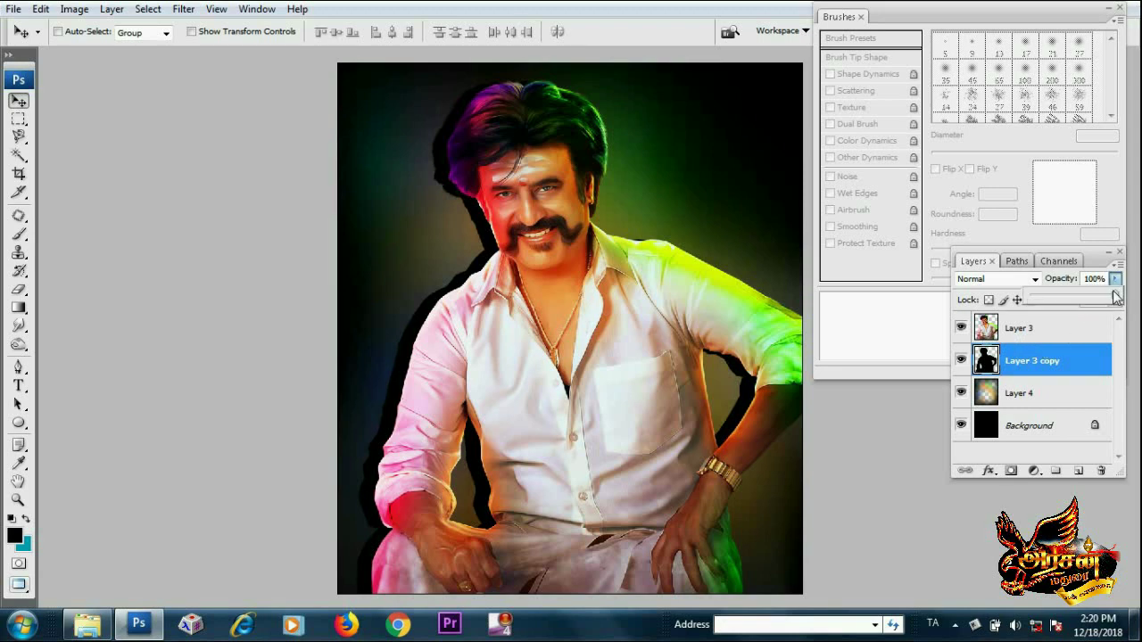
pyautogui.moveTo(1114, 295); pyautogui.dragTo(1057, 306)
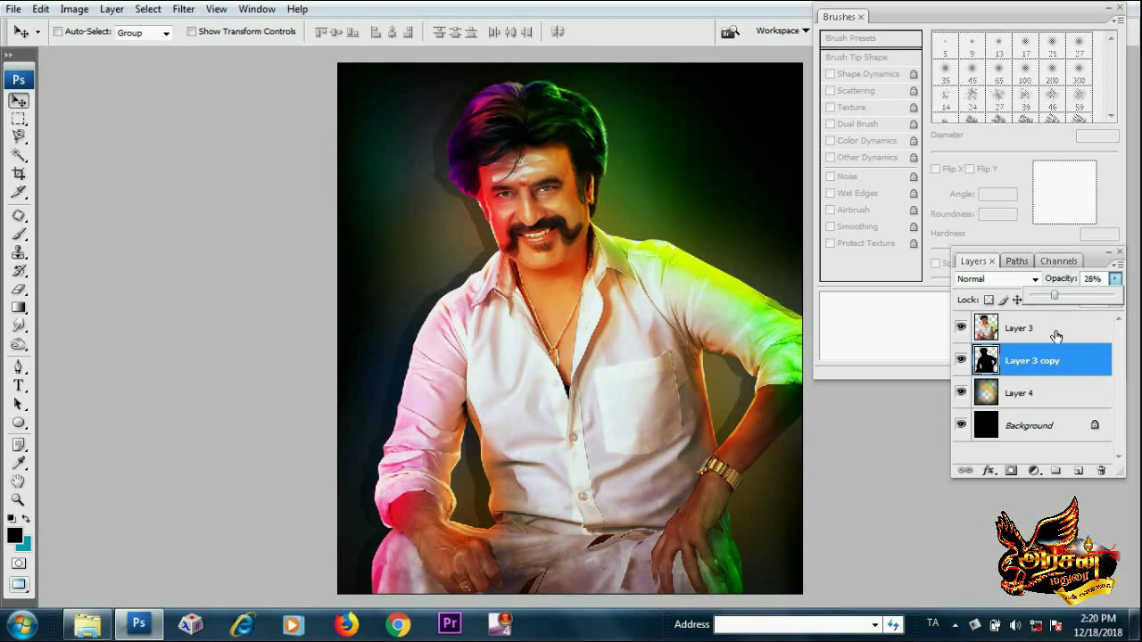
pyautogui.click(1049, 361)
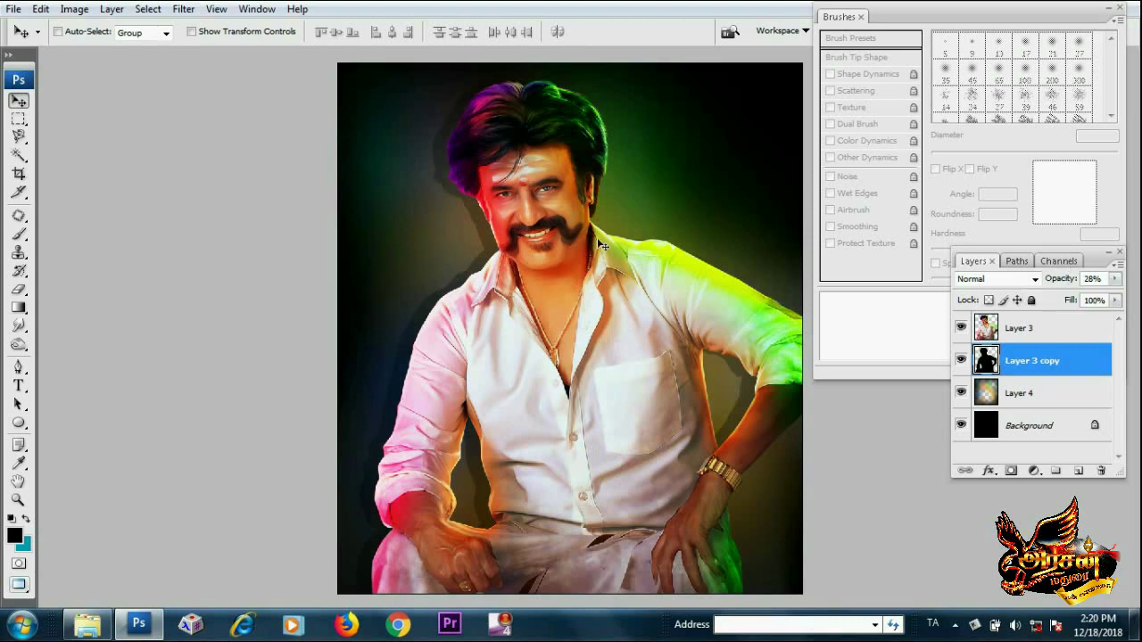
# Boost Layer 3's saturation to +9 with Hue/Saturation
pyautogui.scroll(1, 530, 194)
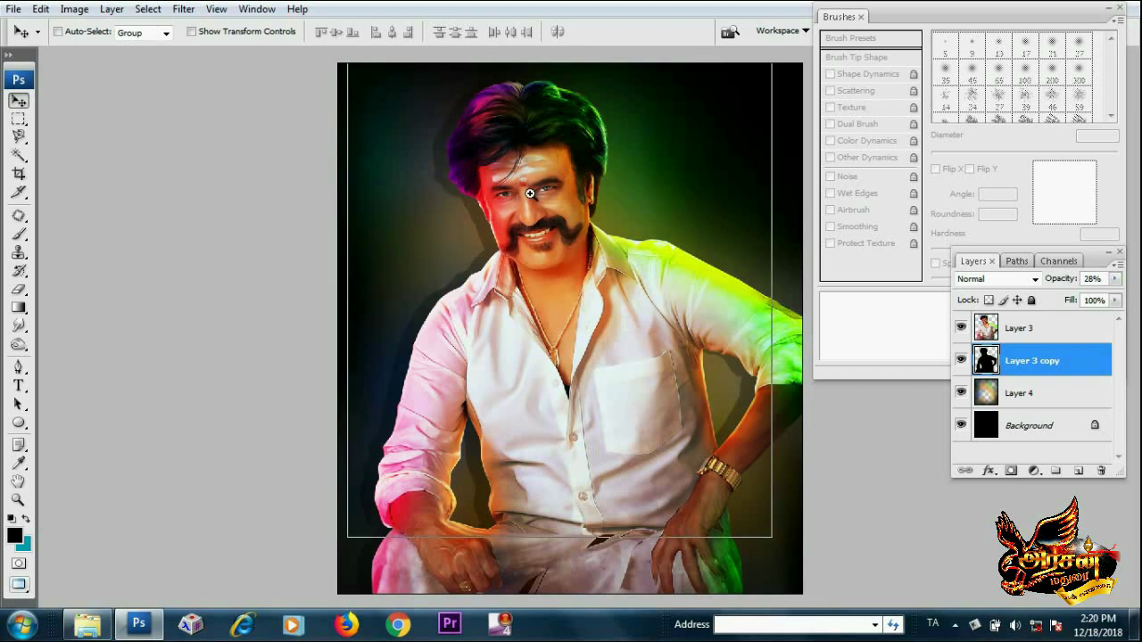
pyautogui.scroll(1, 530, 194)
pyautogui.scroll(1, 530, 194)
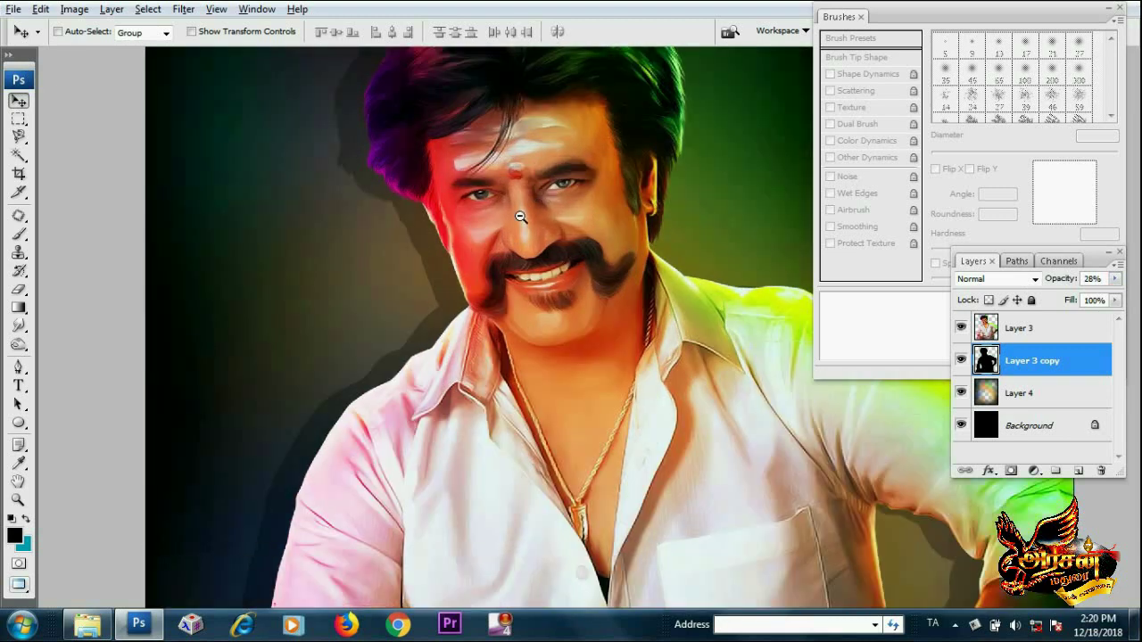
pyautogui.scroll(-1, 529, 192)
pyautogui.click(1042, 331)
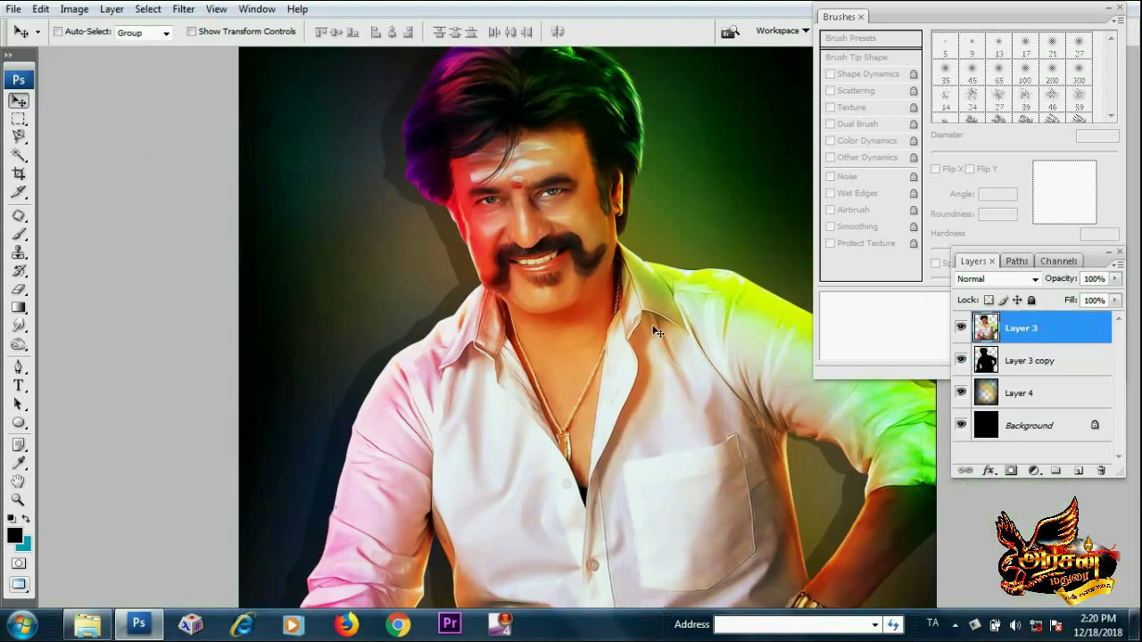
pyautogui.hotkey('ctrl', 'u')
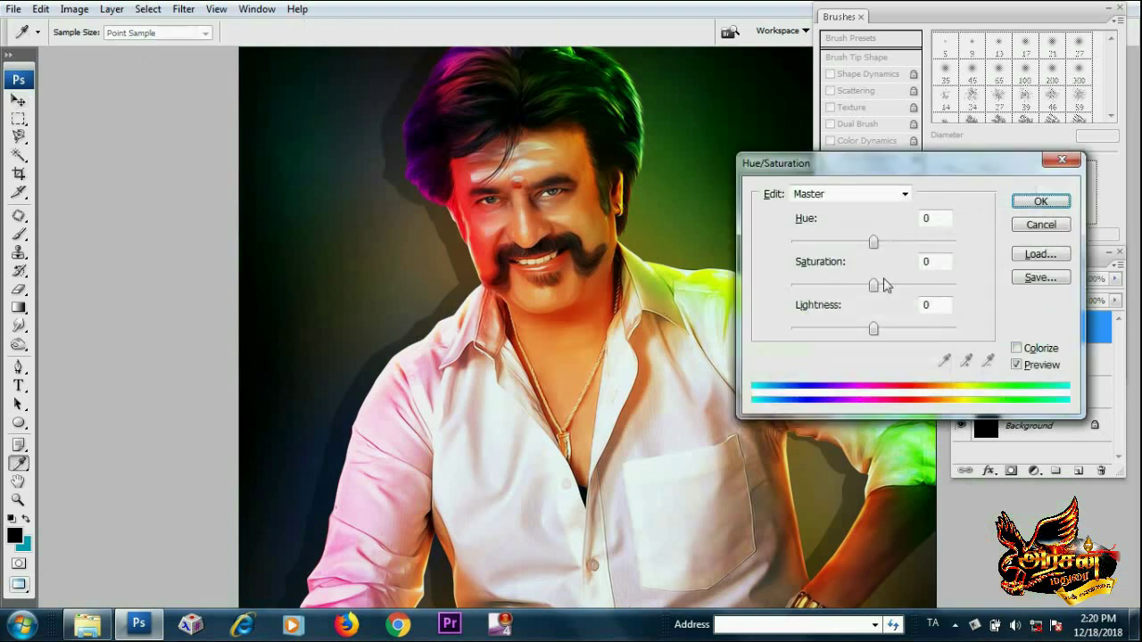
pyautogui.moveTo(874, 286); pyautogui.dragTo(885, 295)
pyautogui.moveTo(884, 294); pyautogui.dragTo(883, 294)
pyautogui.click(1042, 201)
# Zoom out to view the whole picture, then zoom in on the man's face
pyautogui.keyDown('alt'); pyautogui.click(621, 305); pyautogui.keyUp('alt')
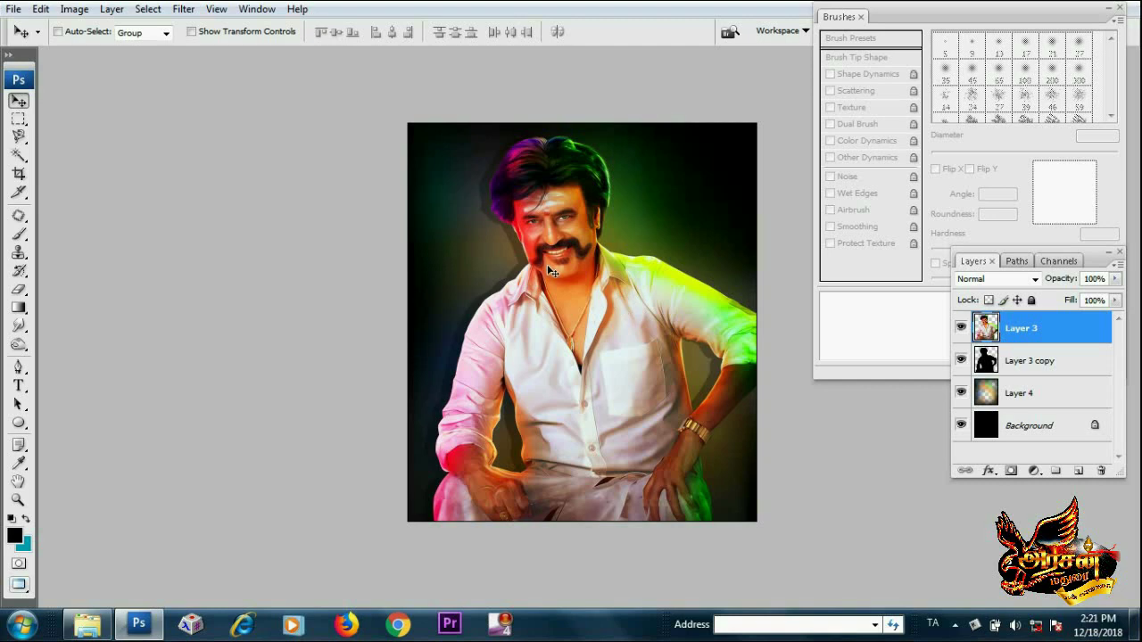
pyautogui.keyDown('ctrl'); pyautogui.click(582, 222); pyautogui.keyUp('ctrl')
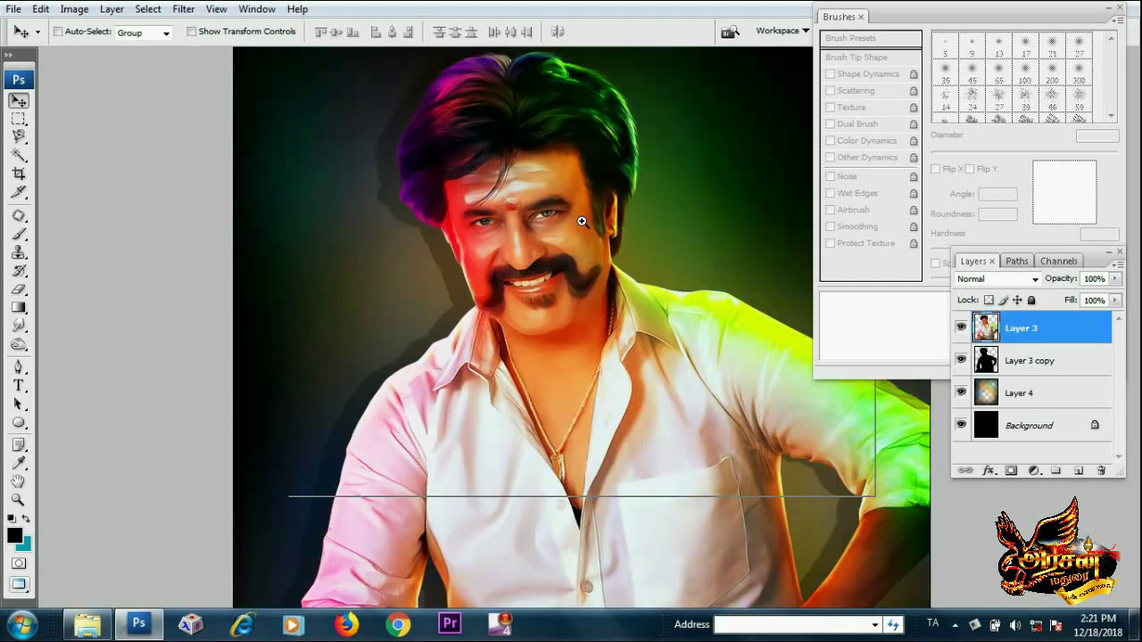
pyautogui.keyDown('ctrl'); pyautogui.click(581, 222); pyautogui.keyUp('ctrl')
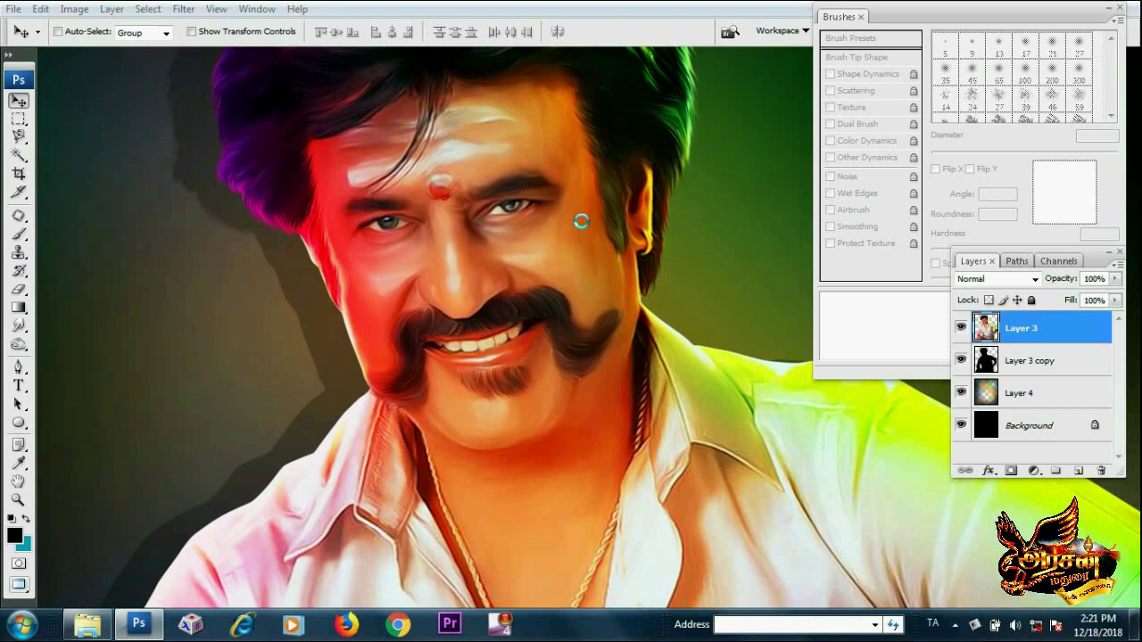
# Save a copy as Photoshop PSD 'petta copy' on the Desktop, then open that file
pyautogui.hotkey('ctrl', 'alt', 's')
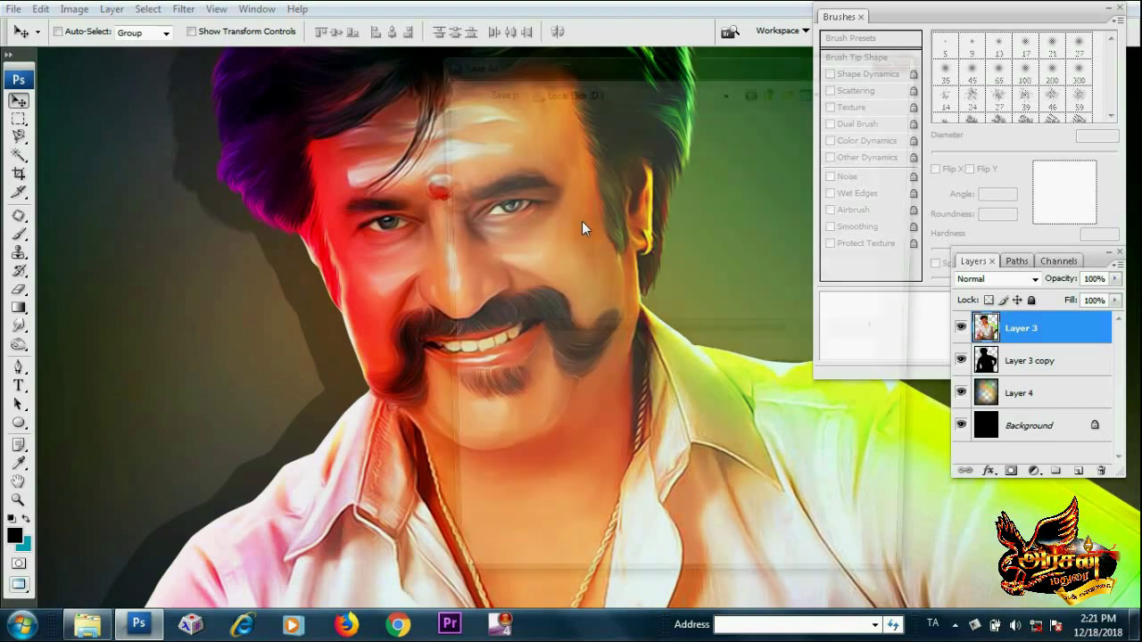
pyautogui.click(477, 213)
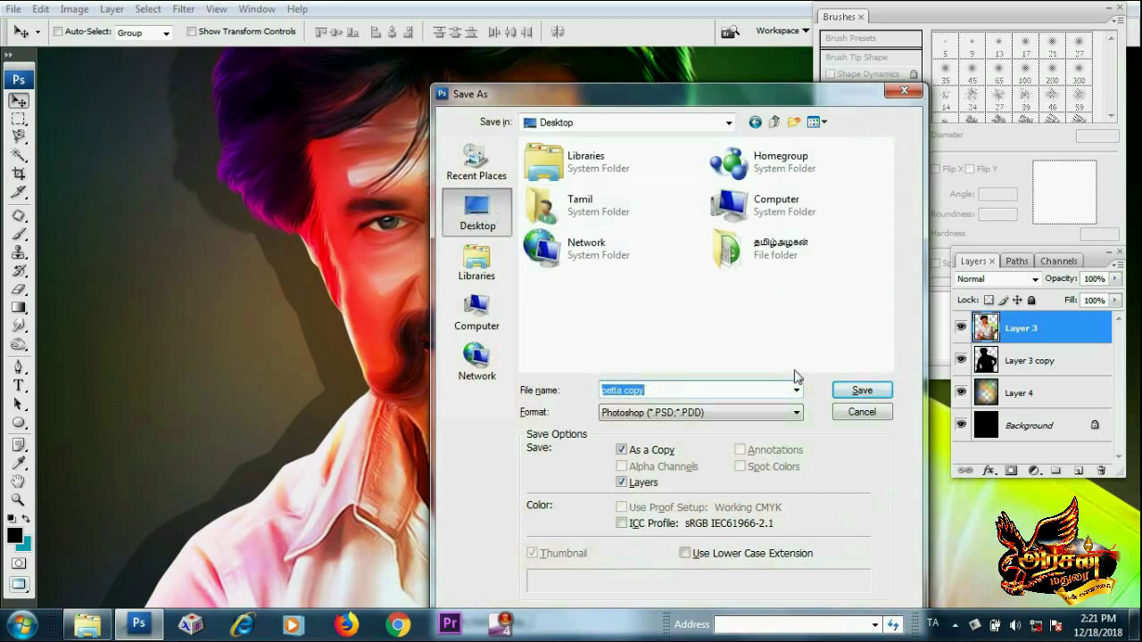
pyautogui.click(852, 391)
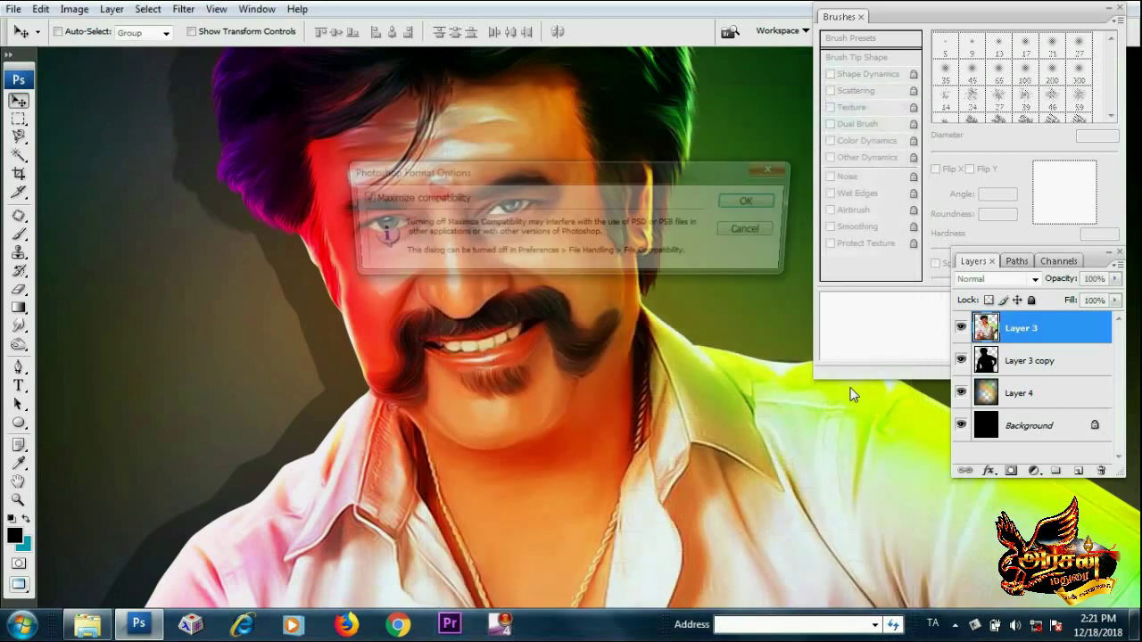
pyautogui.click(754, 204)
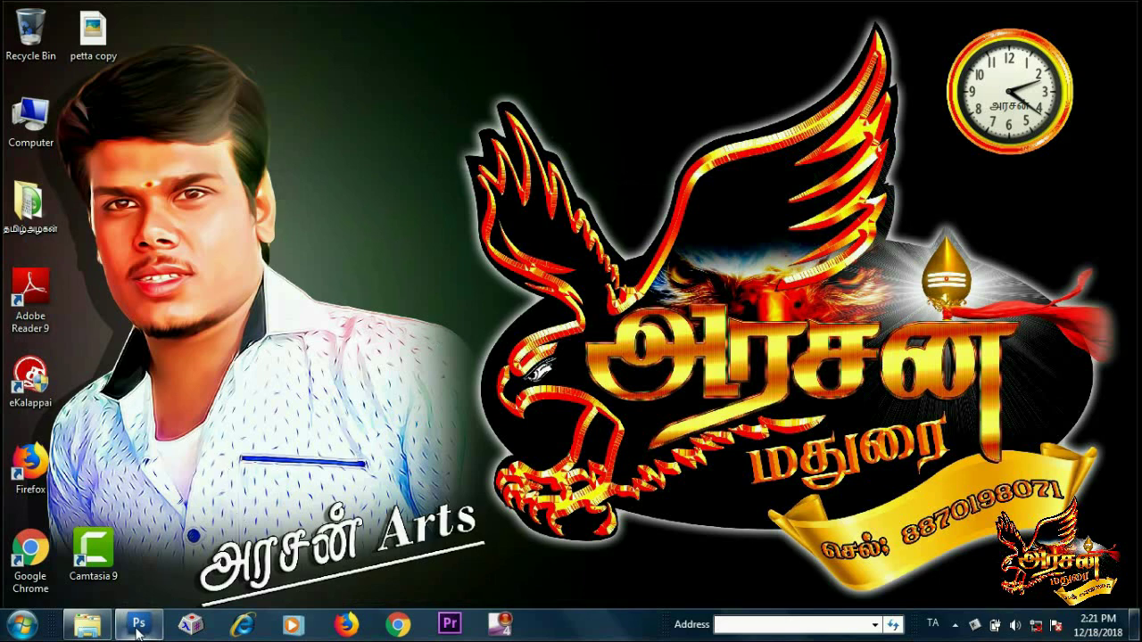
pyautogui.moveTo(138, 624)
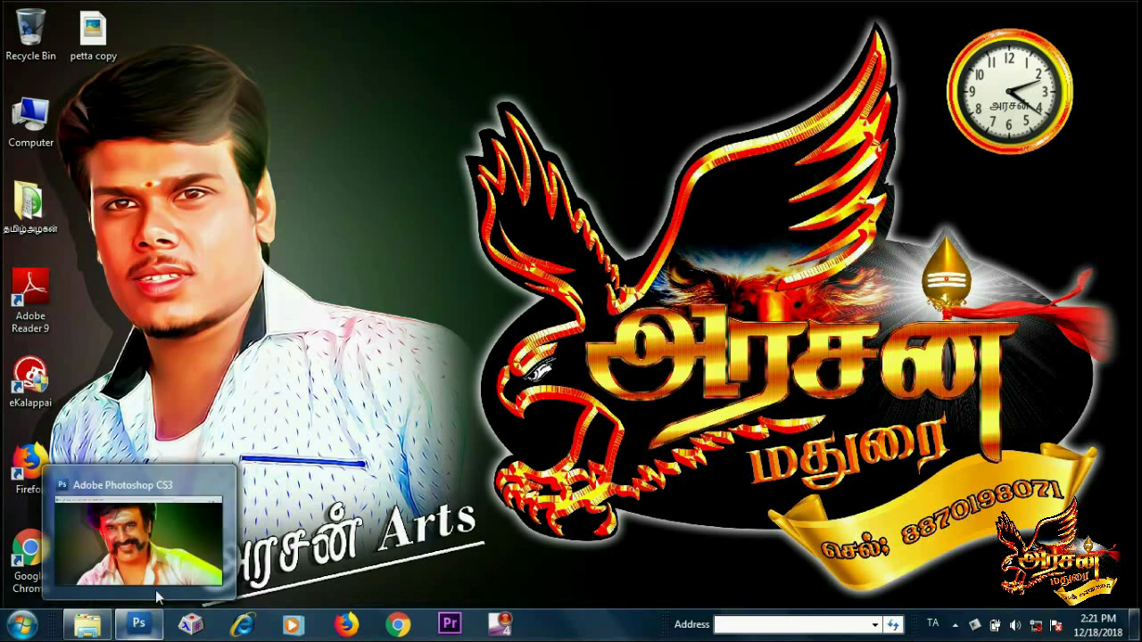
pyautogui.doubleClick(96, 53)
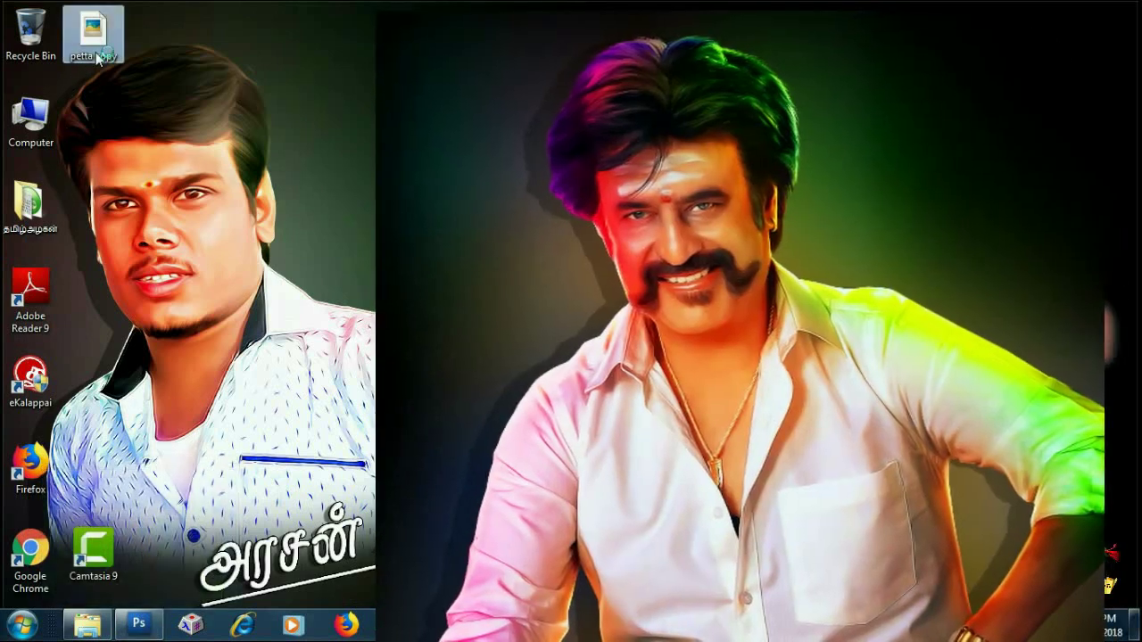